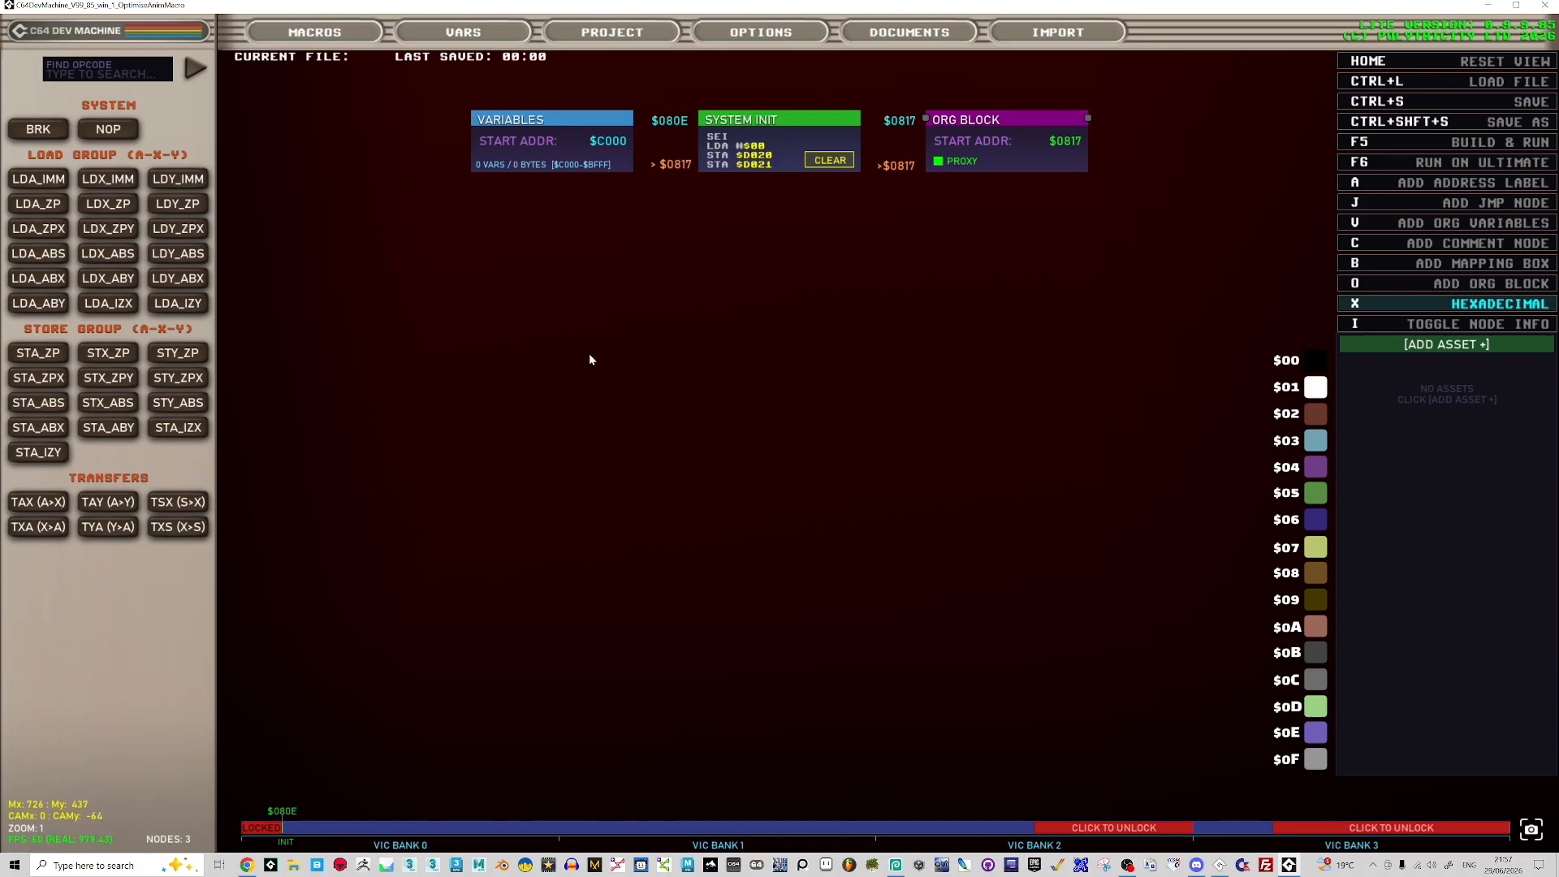
left_click(332, 34)
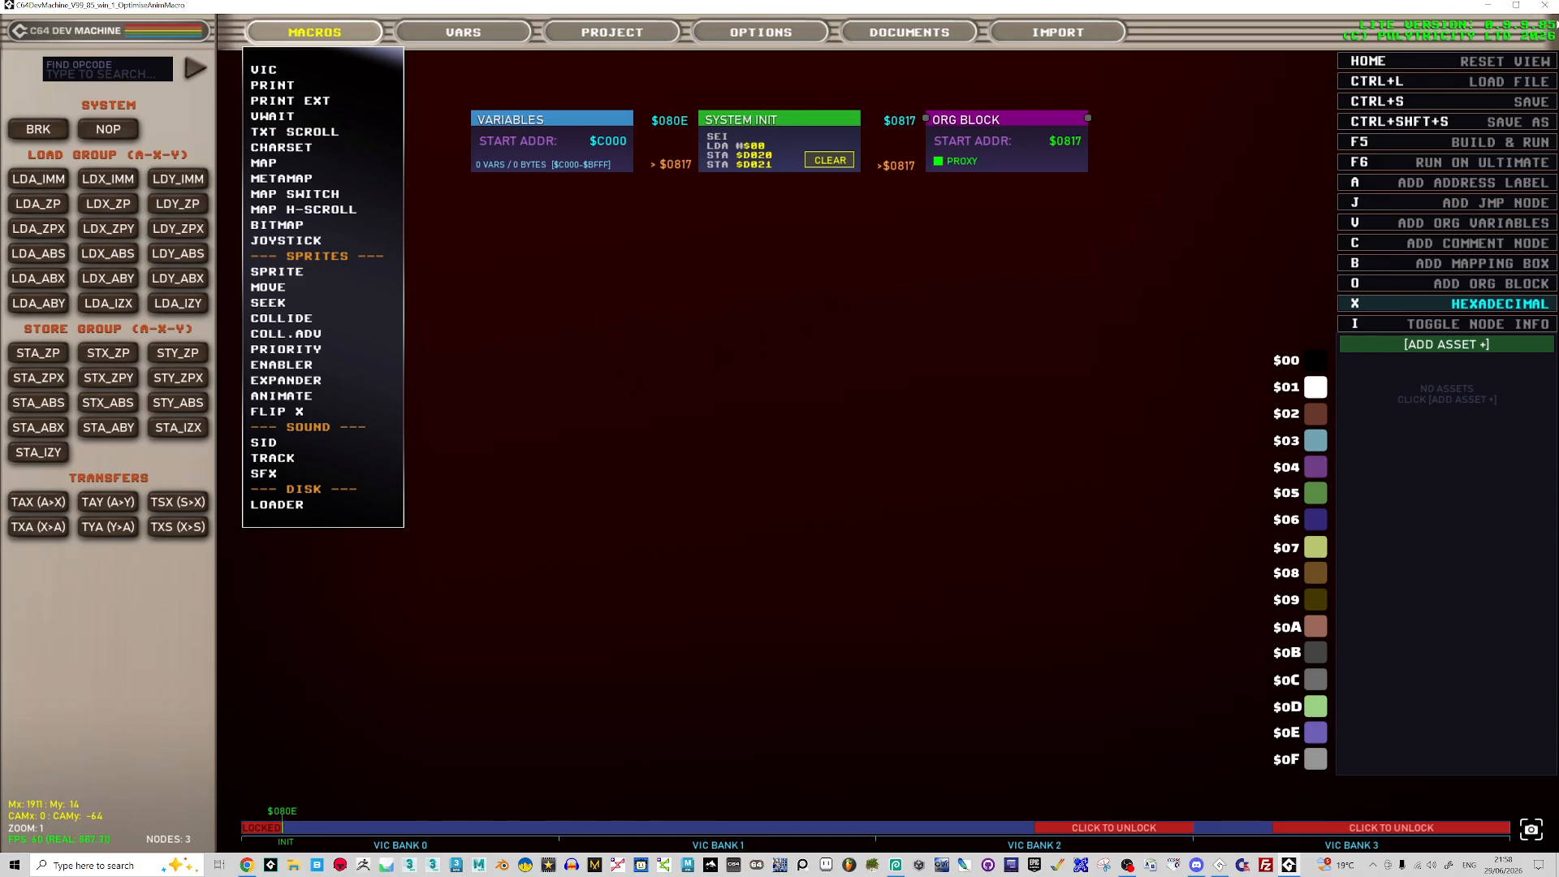
left_click(1194, 249)
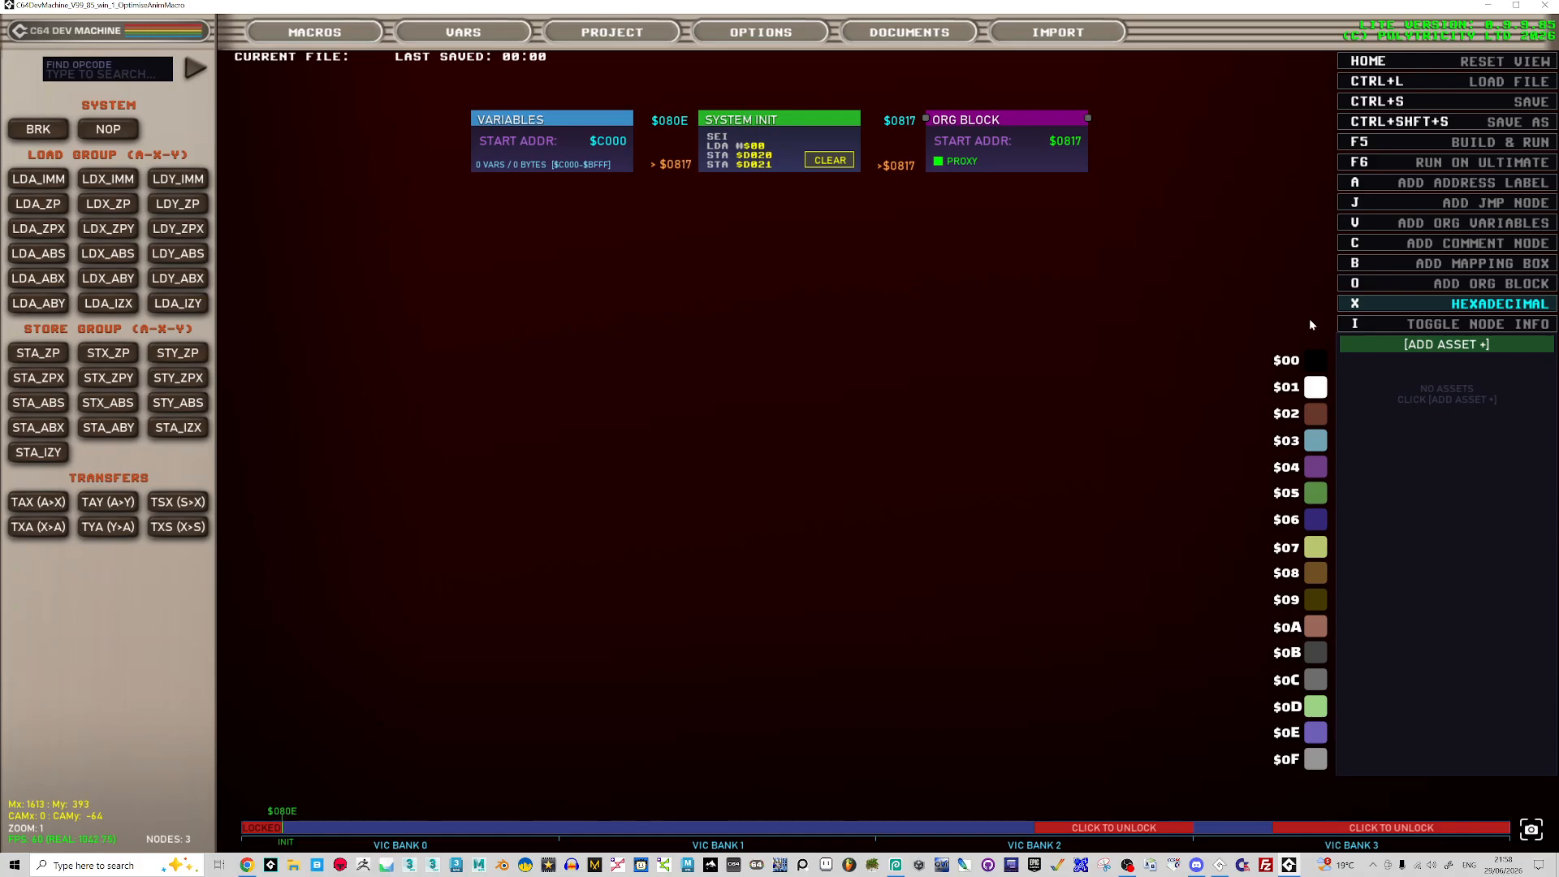
- Add a sprite set asset and open its first sprite, slot 0, for editing
left_click(1417, 345)
left_click(1379, 367)
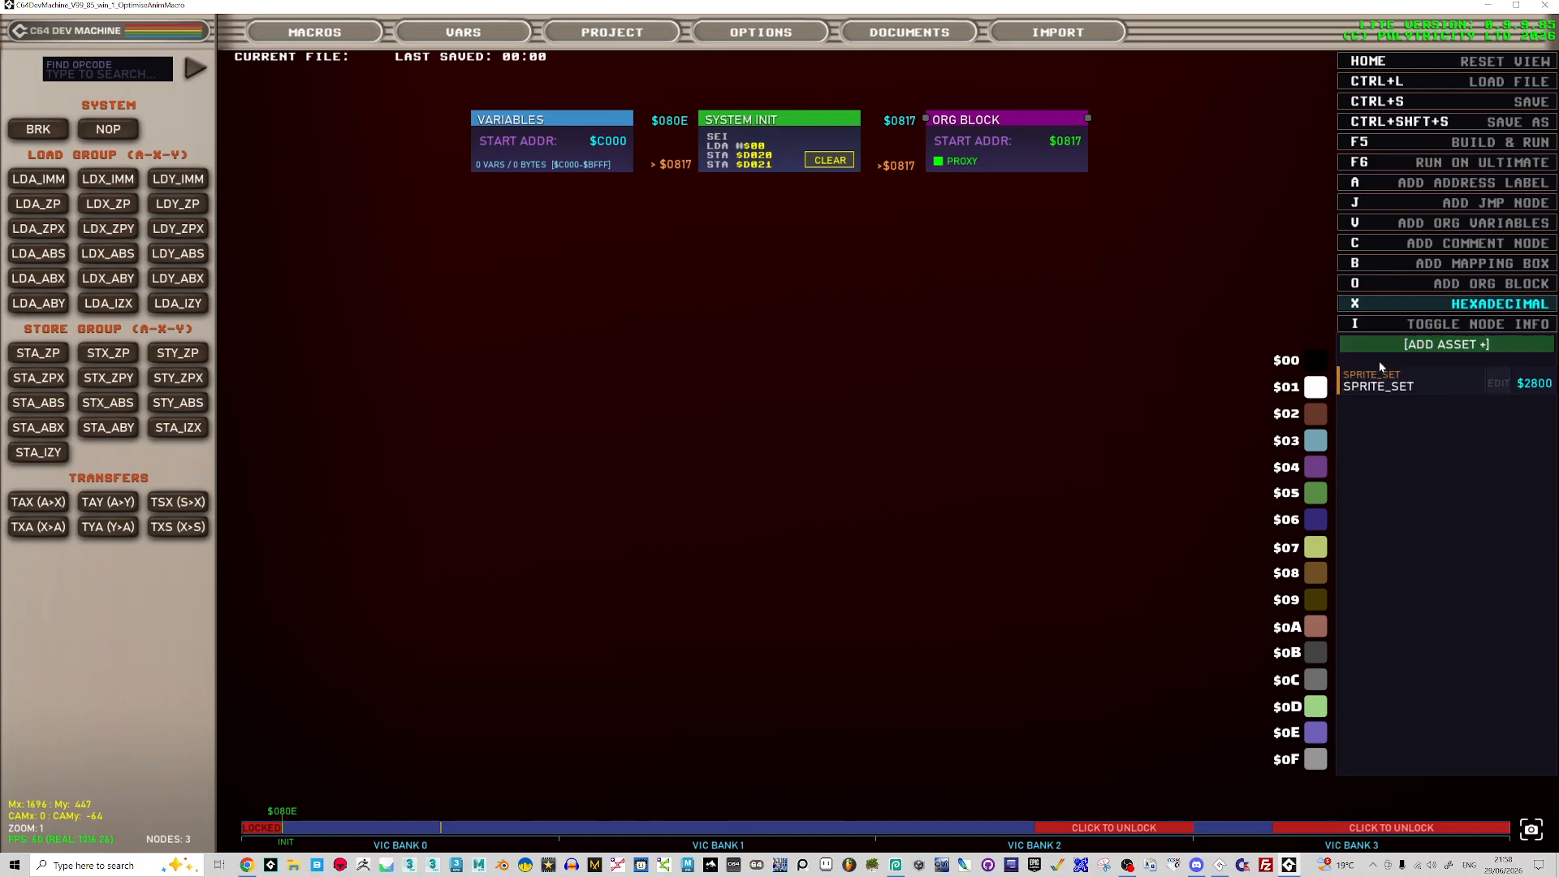
left_click(1491, 381)
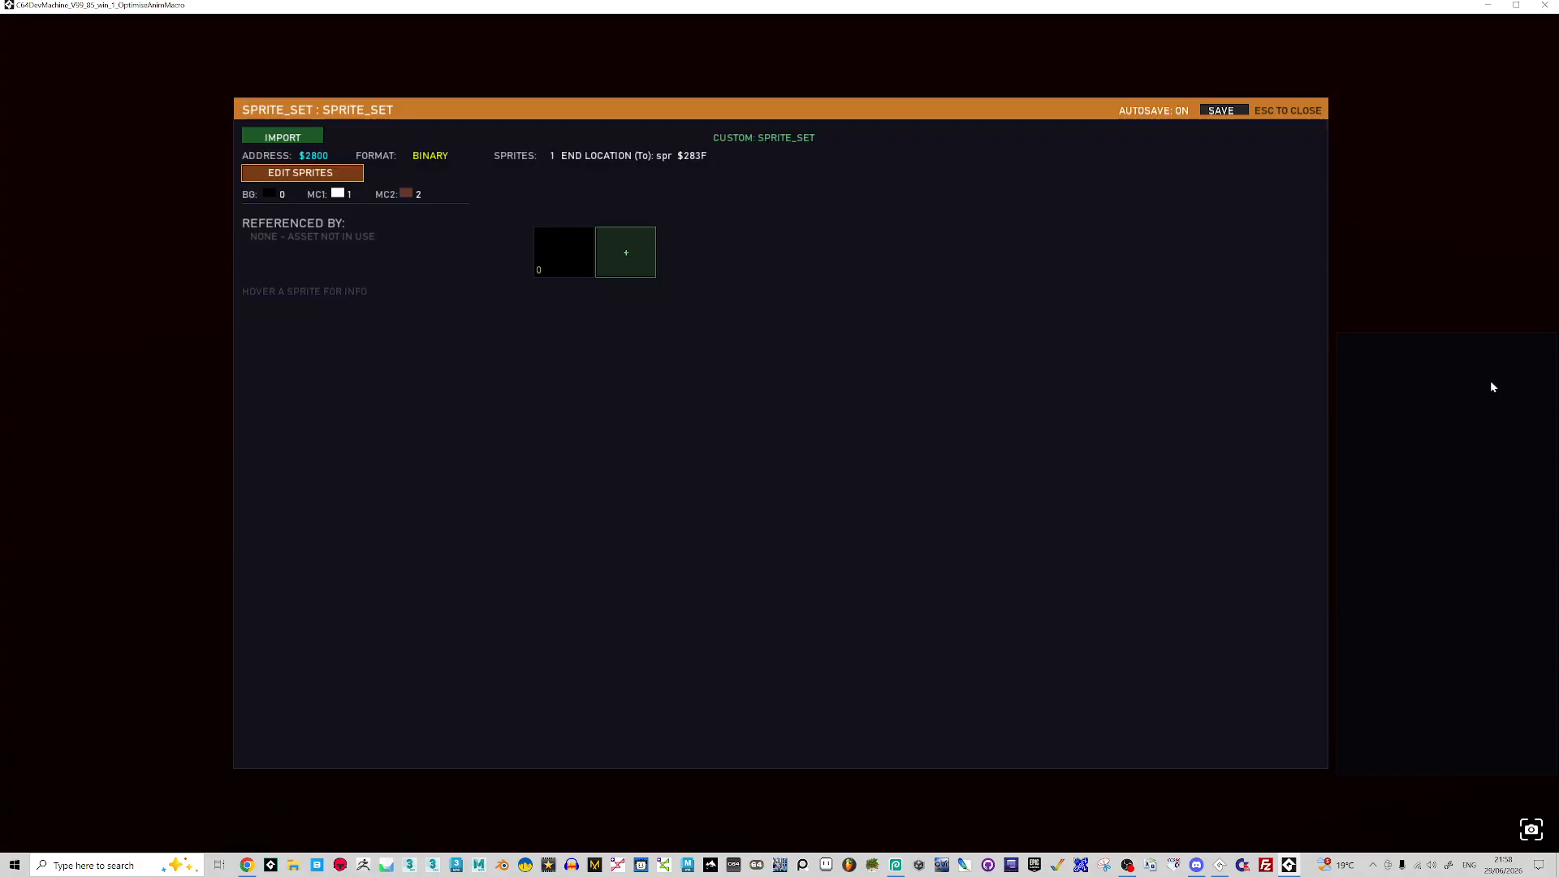
left_click(573, 252)
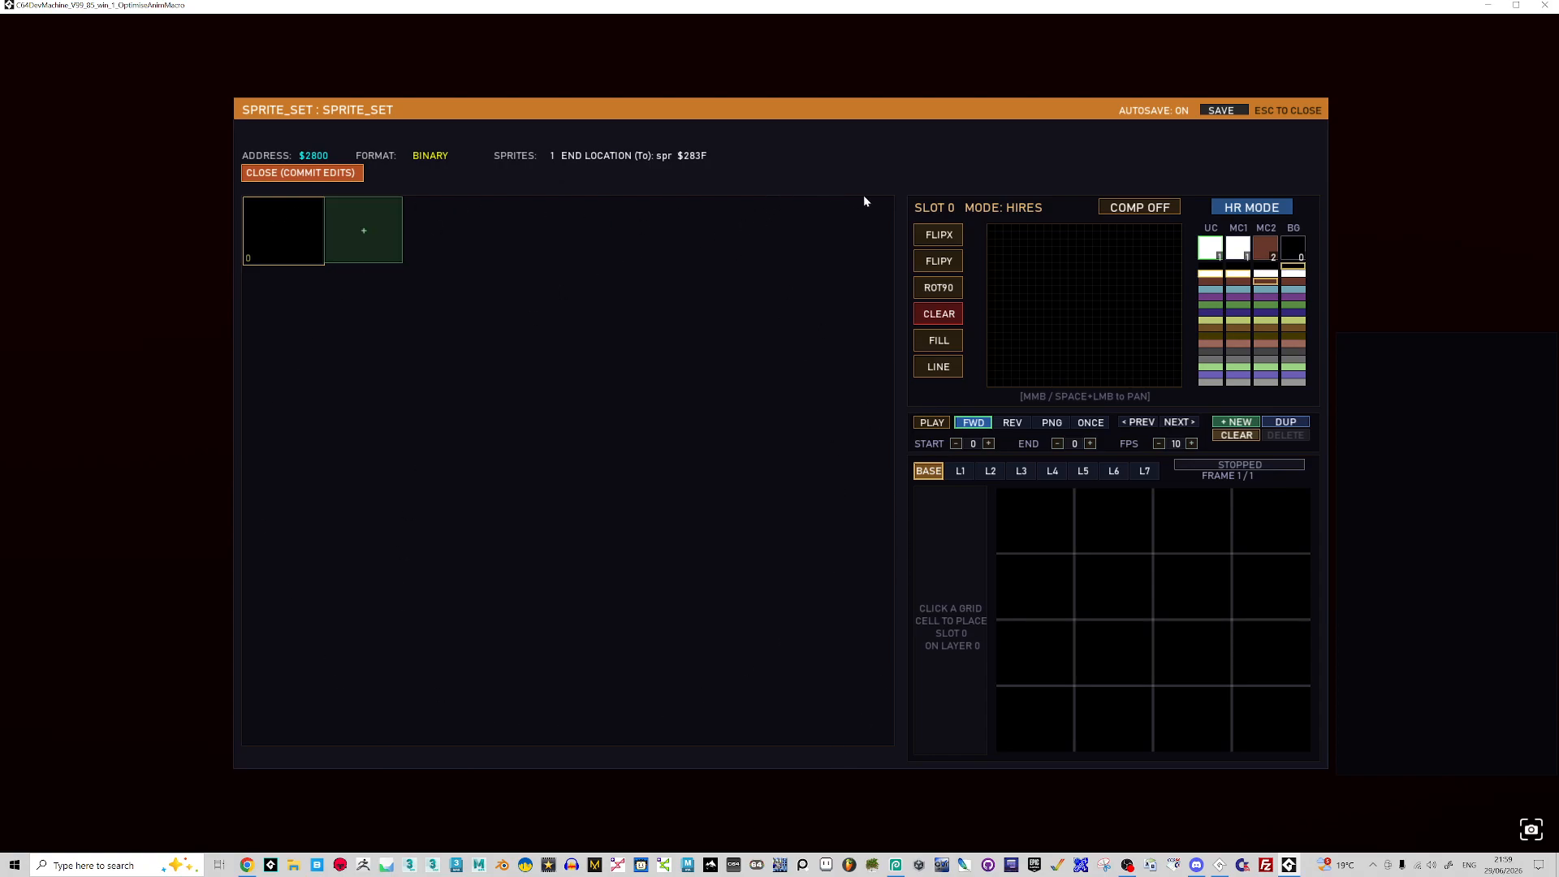
- Put slot 0 in multicolour mode with unique colour 7, MC1 9 and MC2 15
left_click(1244, 210)
left_click(1244, 209)
left_click(1243, 210)
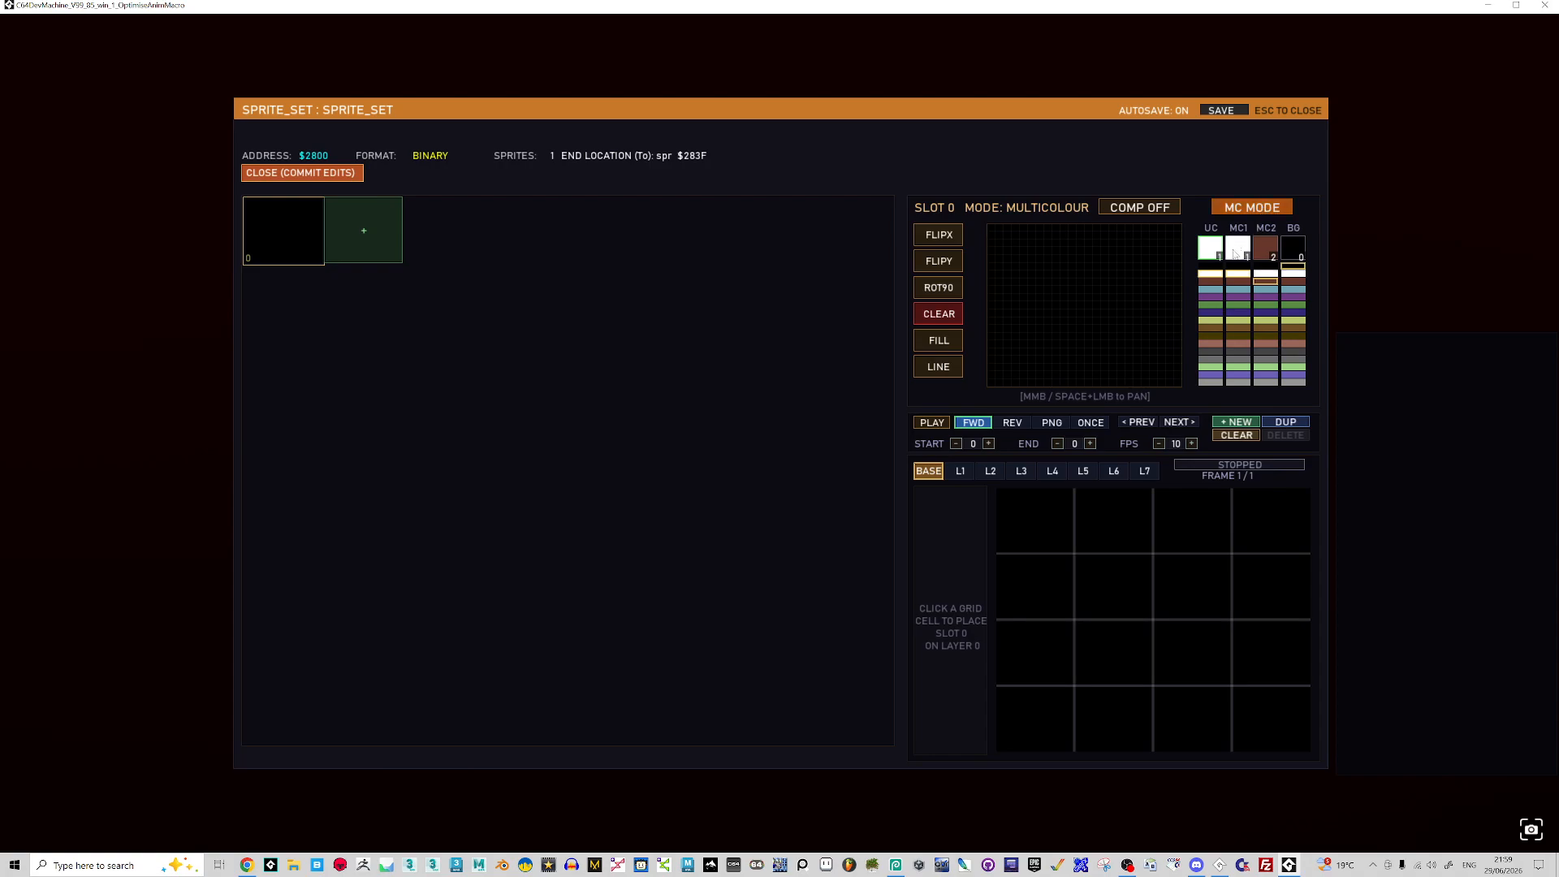
left_click(1246, 355)
left_click(1266, 381)
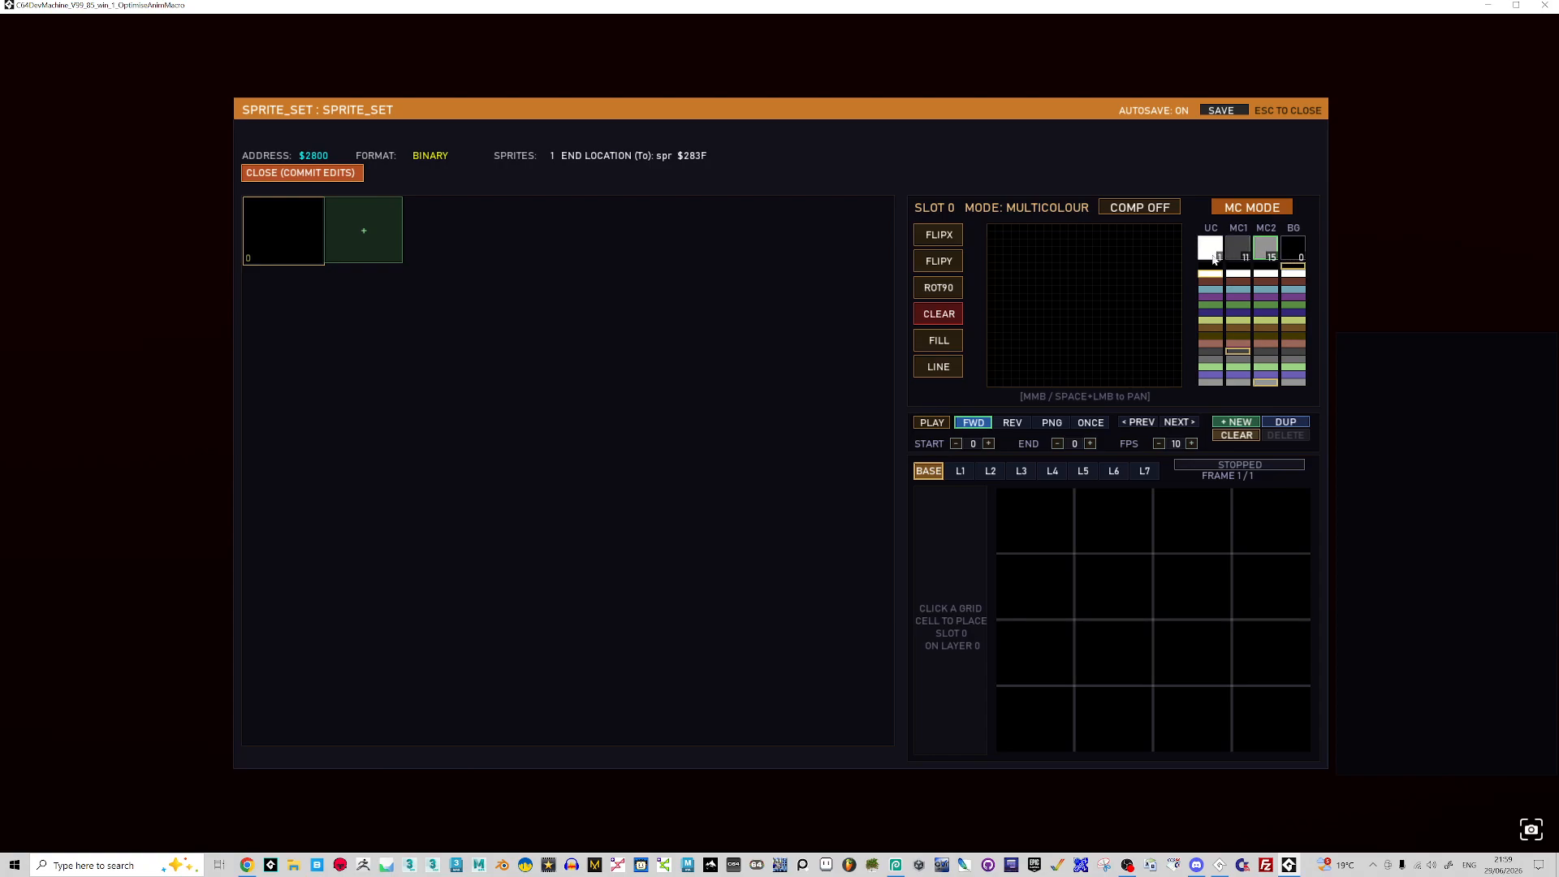
left_click(1216, 324)
left_click(1240, 336)
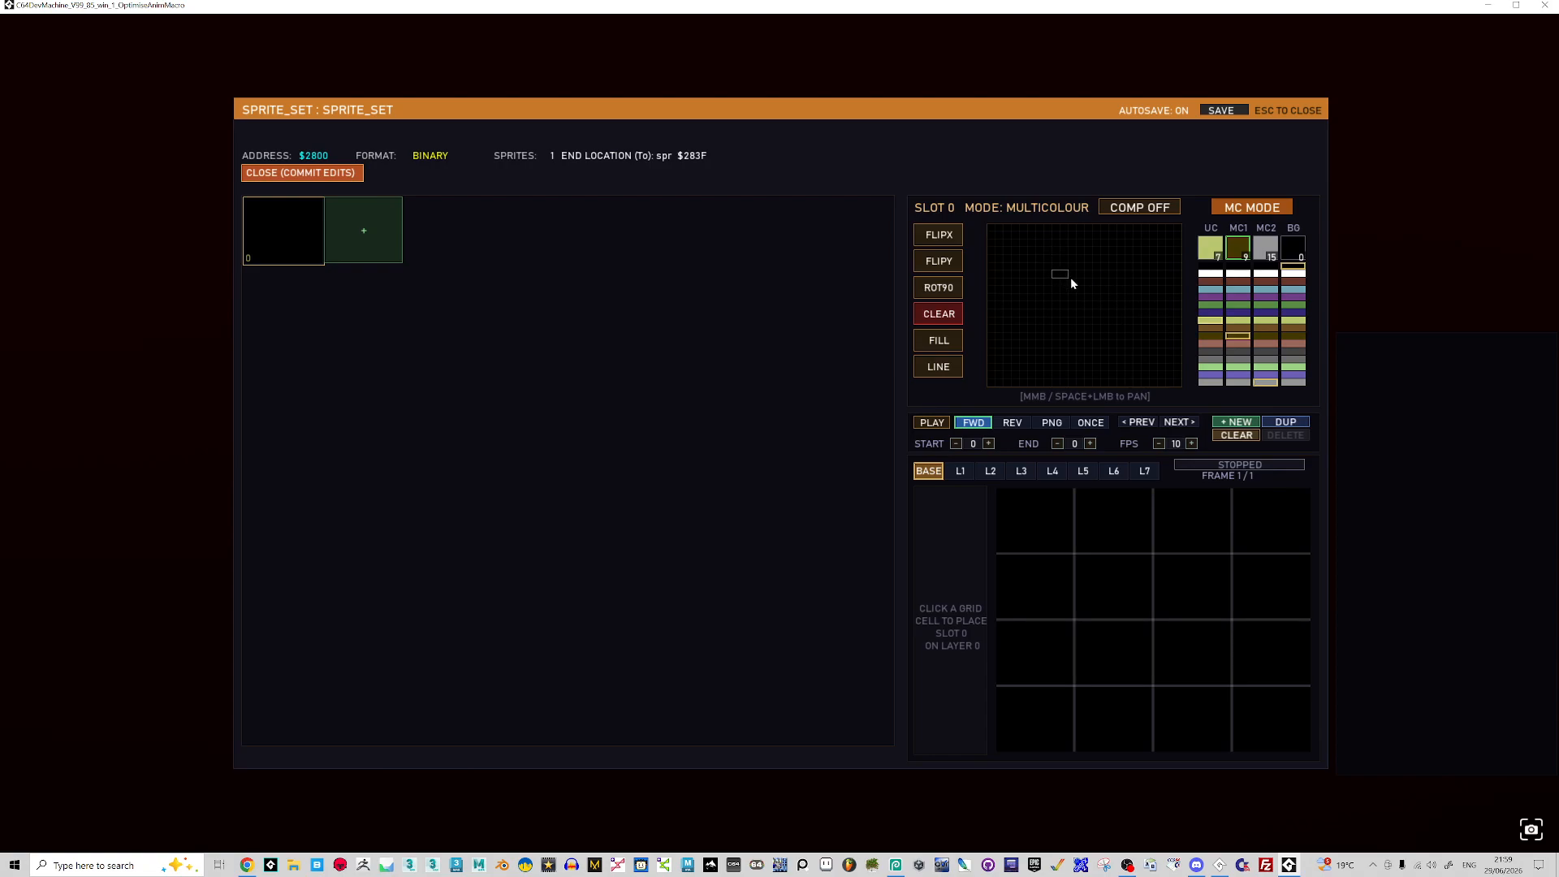
- Draw the ship silhouette in slot 0 with MC1: two mirrored curved wings joined by a small central cockpit
mouse_move(1047, 249)
left_mouse_down()
mouse_move(1040, 366)
mouse_move(1020, 261)
mouse_move(1014, 335)
left_mouse_up()
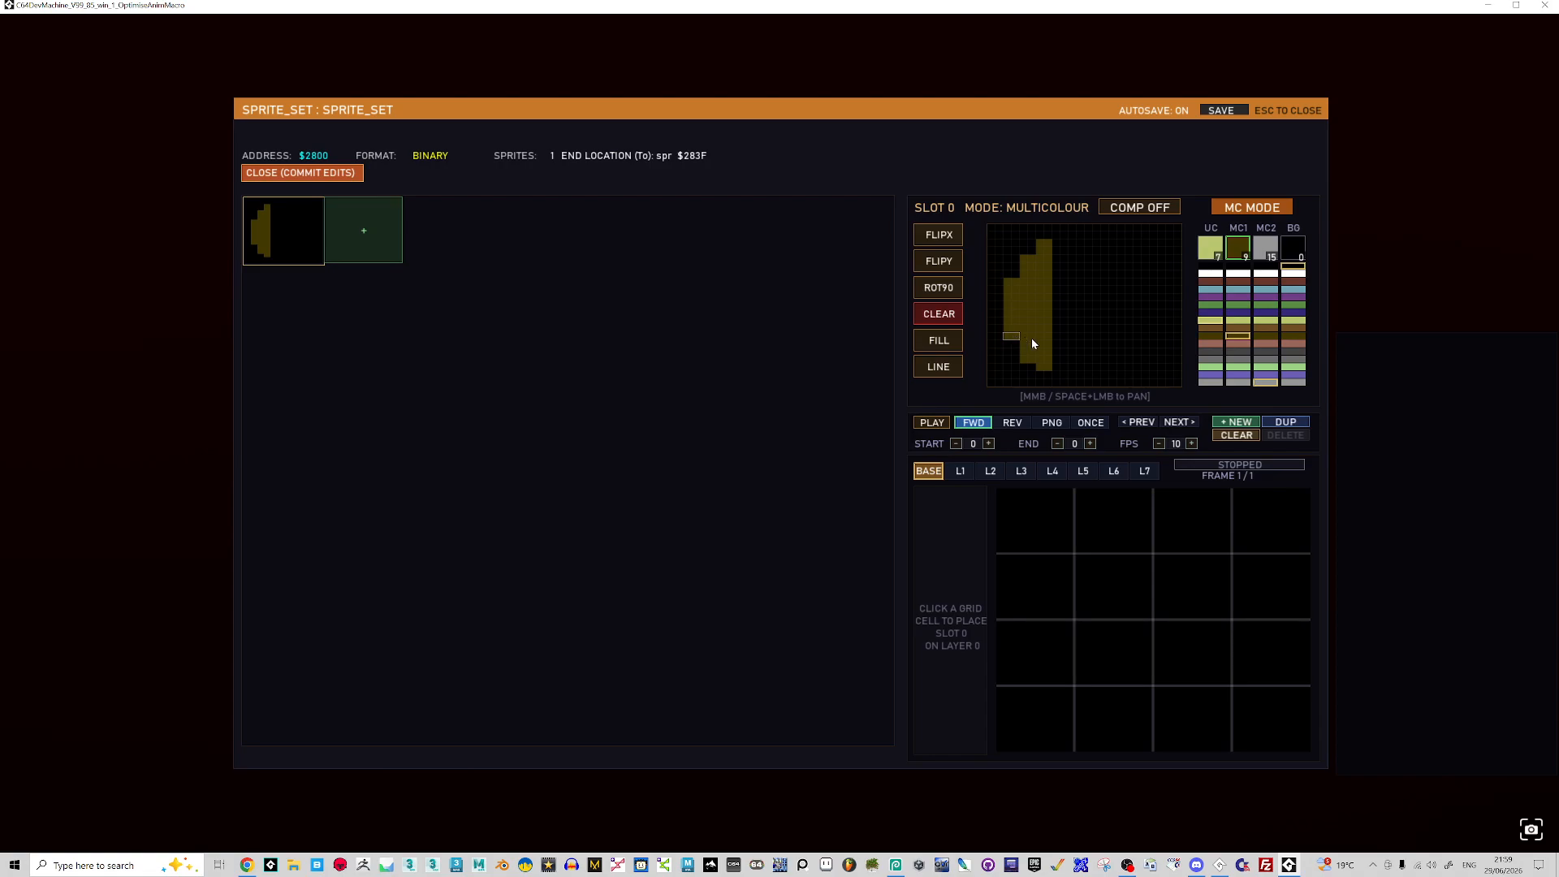
mouse_move(1129, 367)
left_mouse_down()
mouse_move(1126, 244)
mouse_move(1141, 367)
mouse_move(1159, 288)
left_mouse_up()
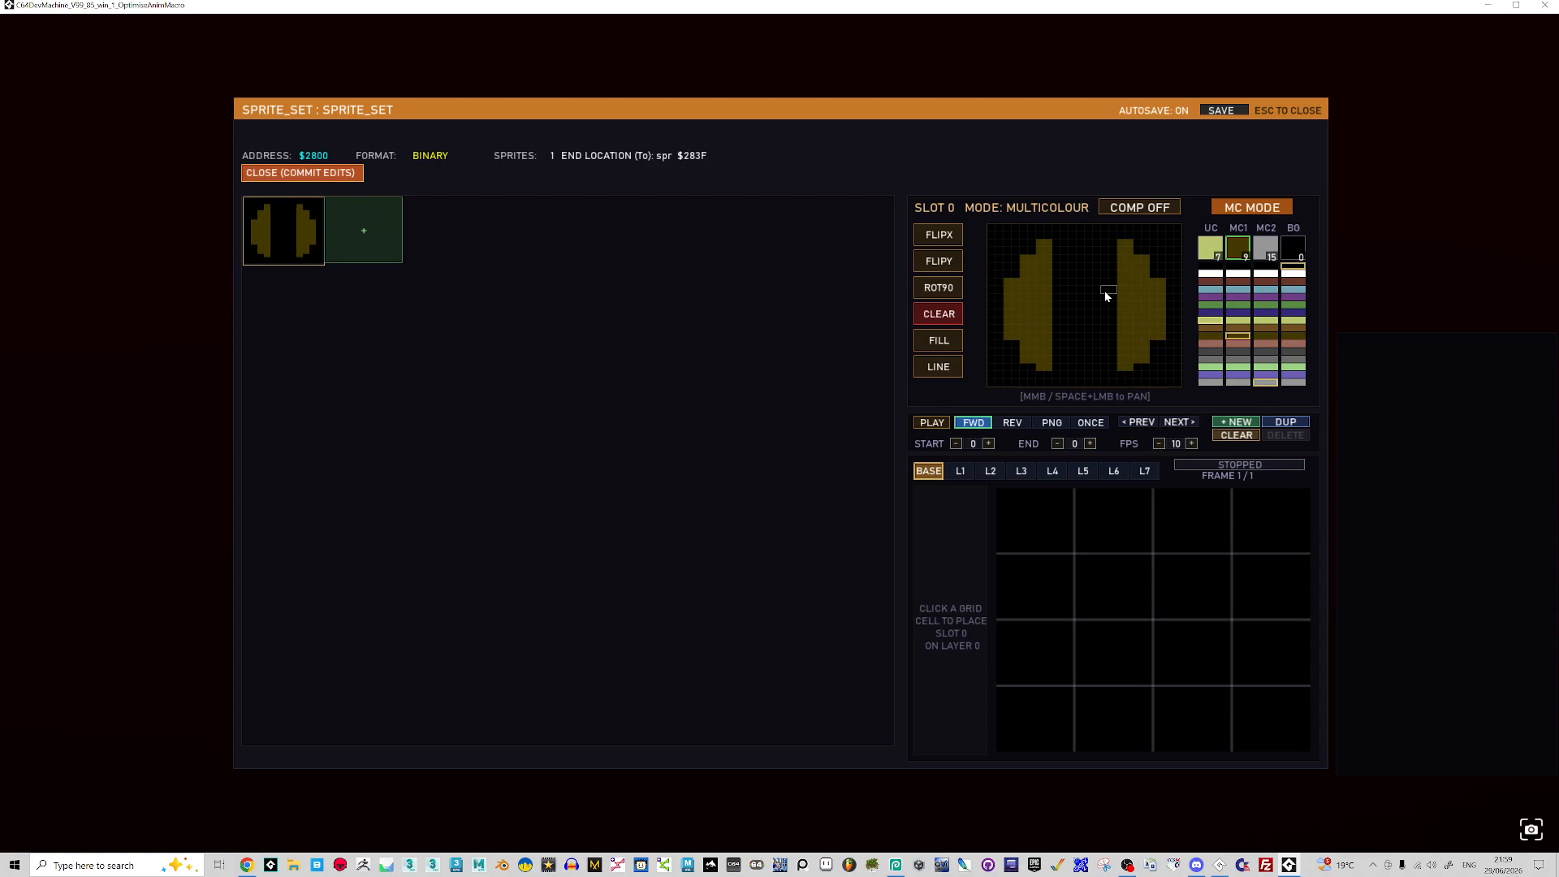
mouse_move(1079, 310)
left_mouse_down()
mouse_move(1078, 328)
mouse_move(1093, 284)
left_mouse_up()
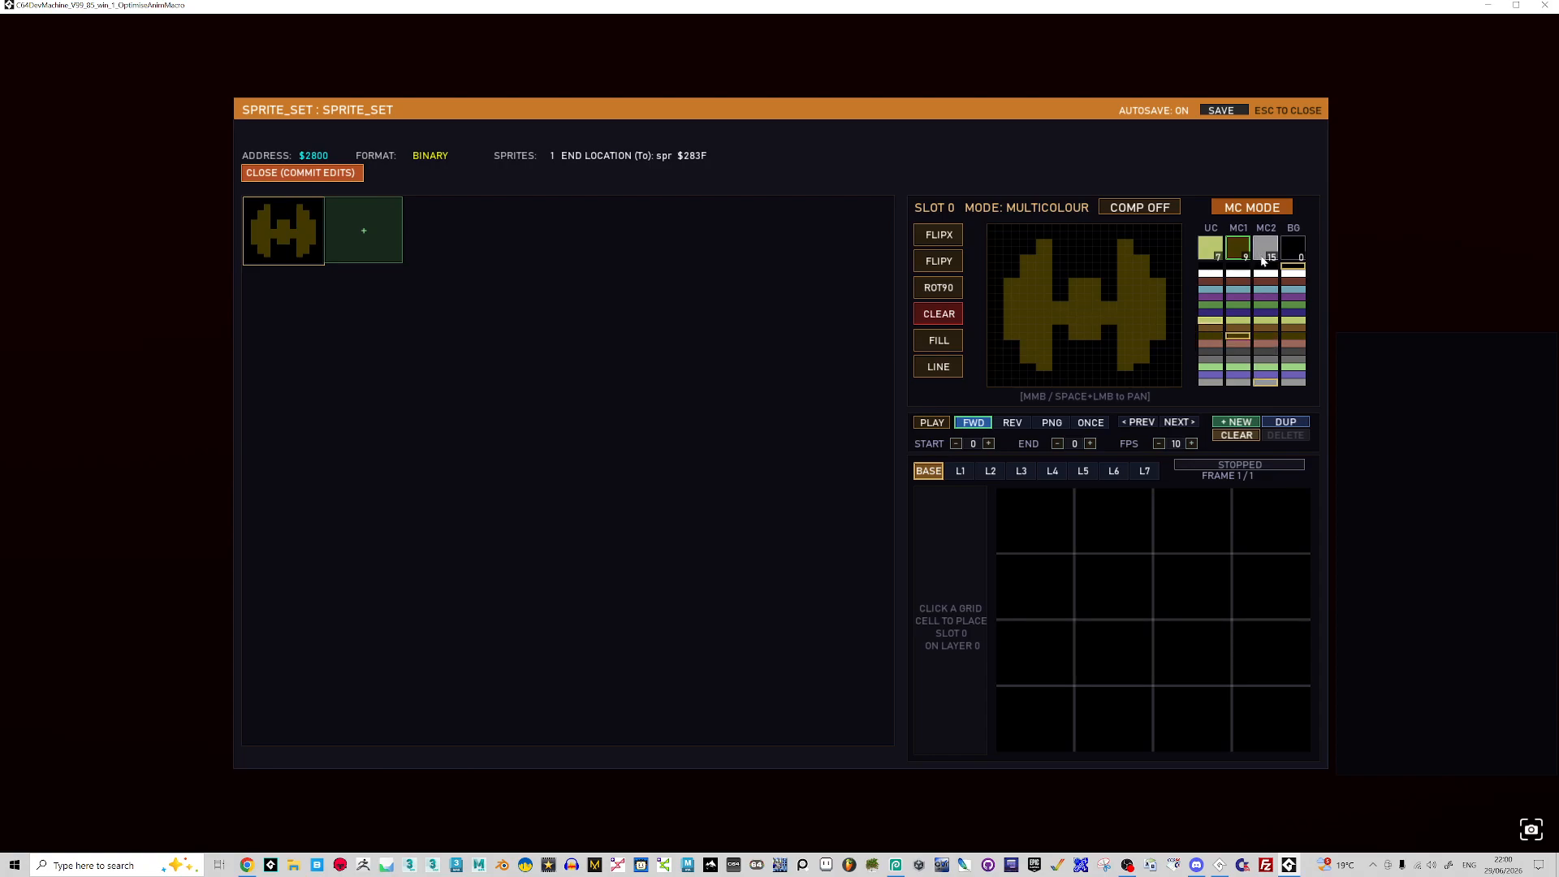
- Set MC2 to colour 12 and shade the inner wings and cockpit of the slot 0 ship with it
left_click(1264, 360)
mouse_move(1047, 268)
left_mouse_down()
mouse_move(1048, 323)
mouse_move(1033, 316)
left_mouse_up()
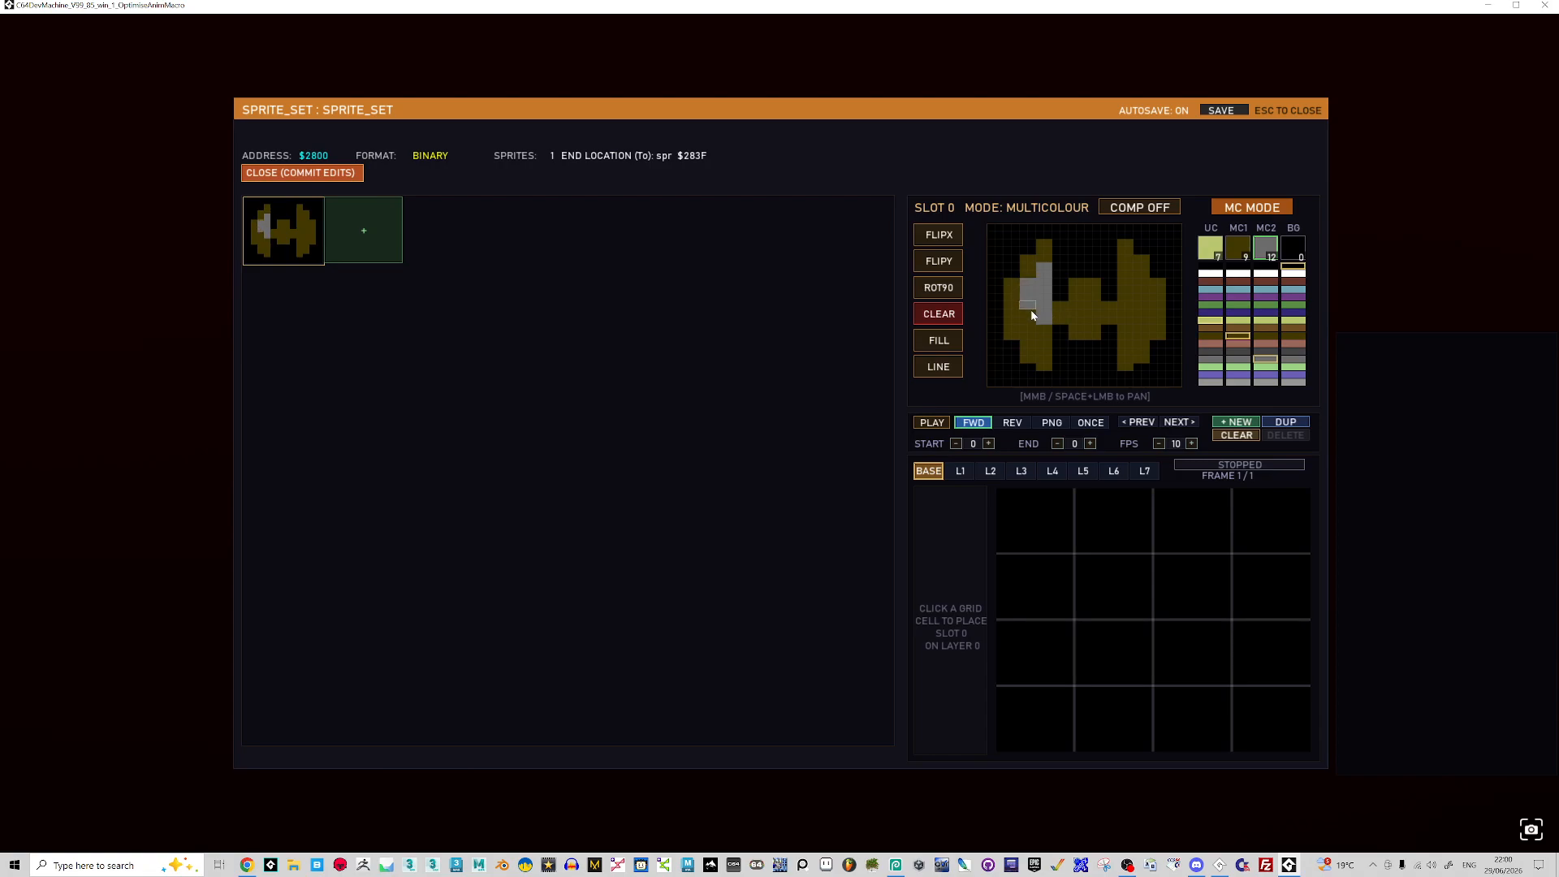
mouse_move(1125, 276)
left_mouse_down()
mouse_move(1125, 322)
mouse_move(1138, 309)
left_mouse_up()
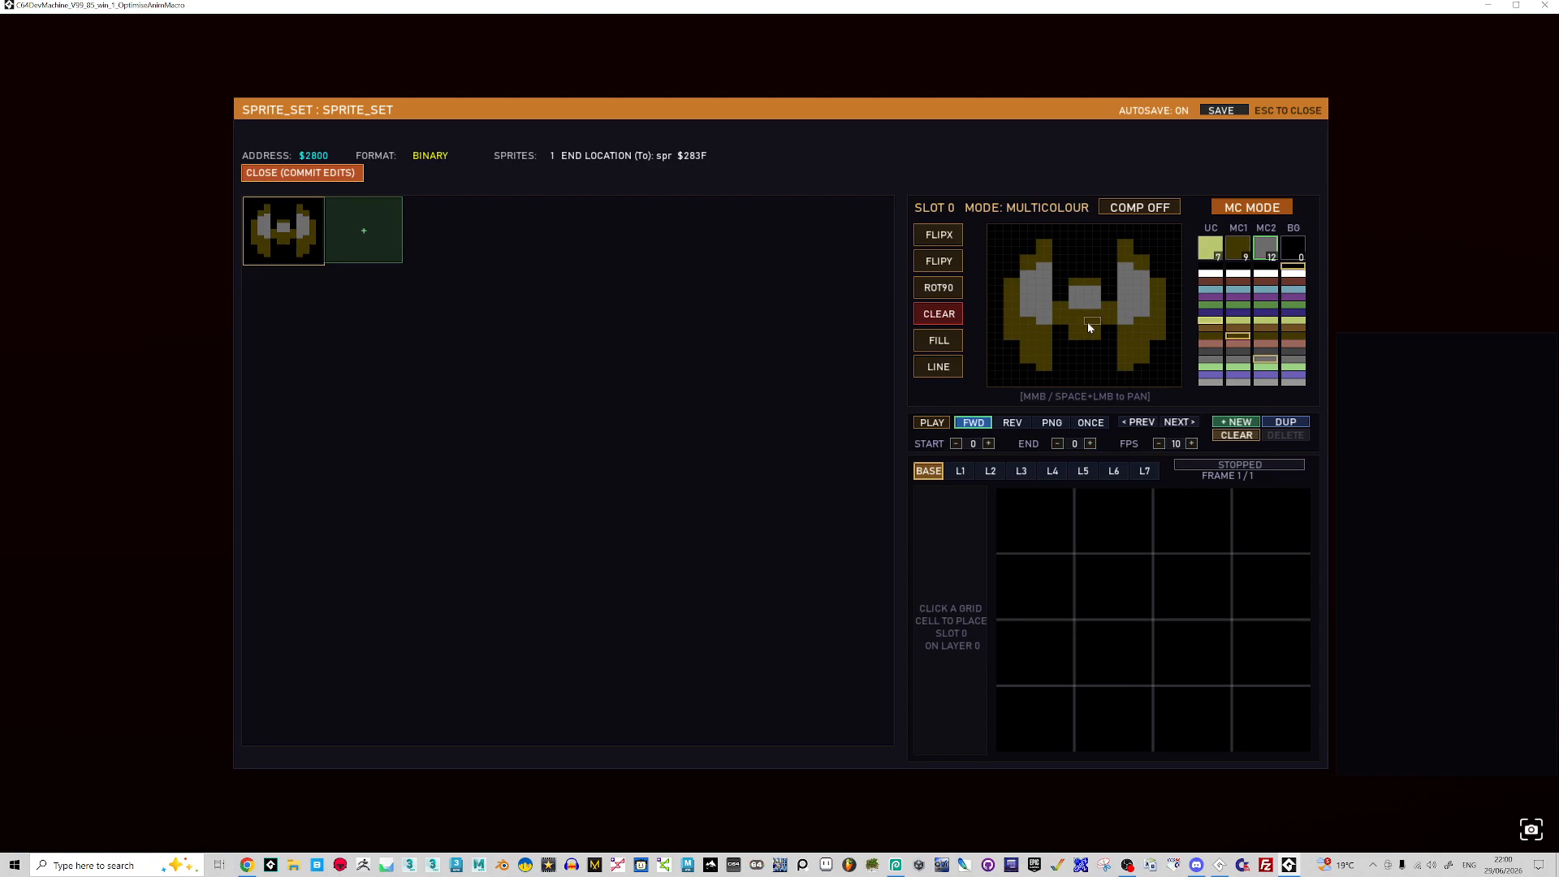
left_click_drag(1072, 320, 1098, 321)
left_click(1125, 335)
- Copy the ship into a new slot 1 and redraw its left wing narrower and closer to the cockpit
left_click(347, 251)
left_click(354, 255)
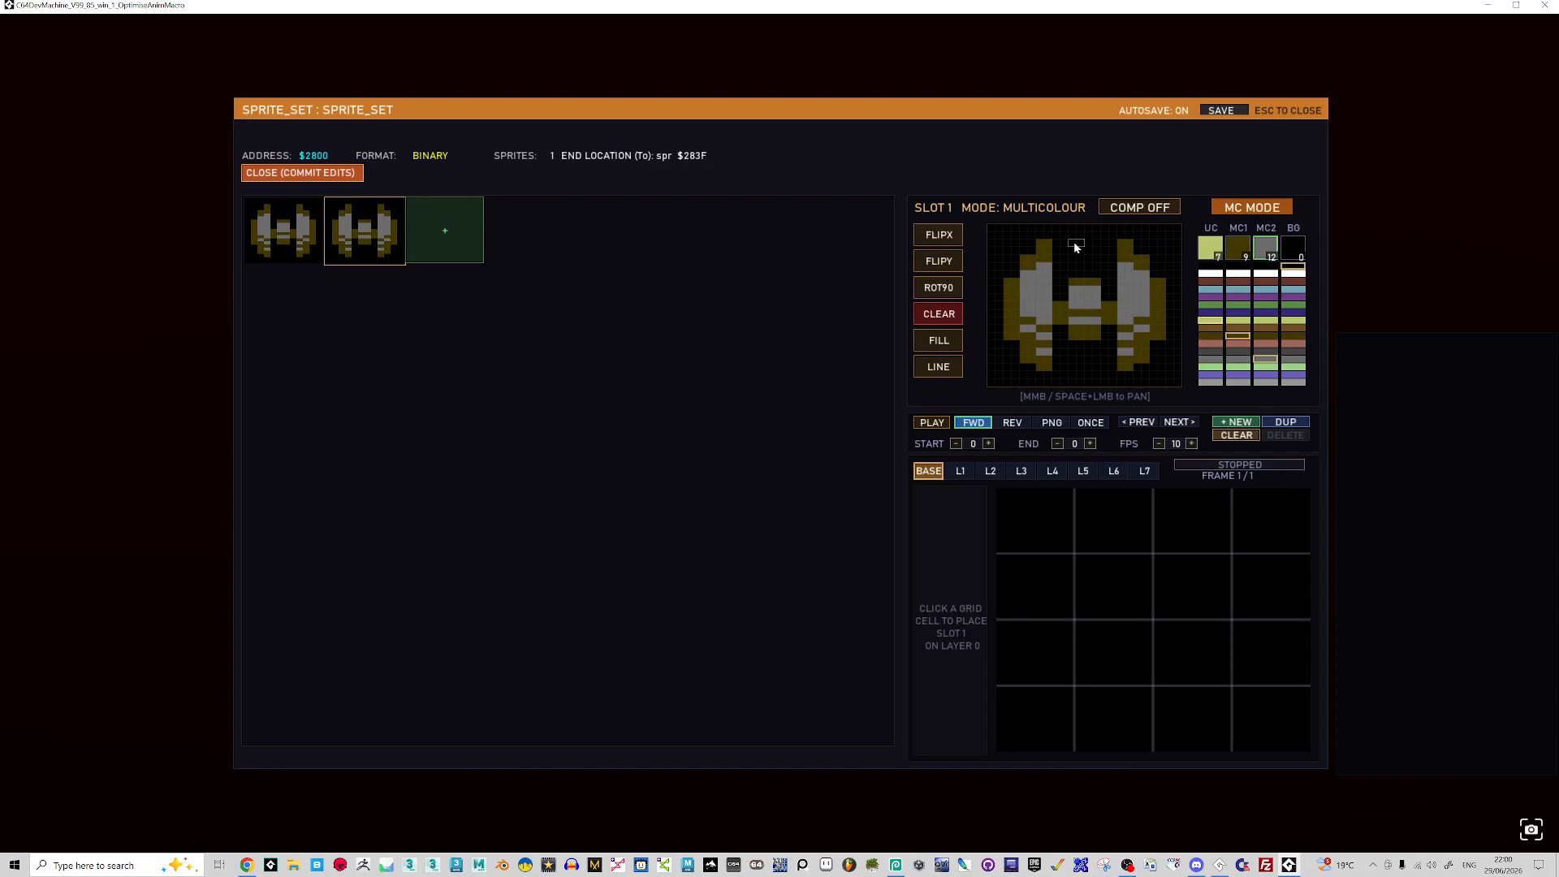
left_click_drag(1056, 242, 1062, 260)
left_click(1239, 248)
left_click(1266, 248)
left_click_drag(1059, 272, 1060, 302)
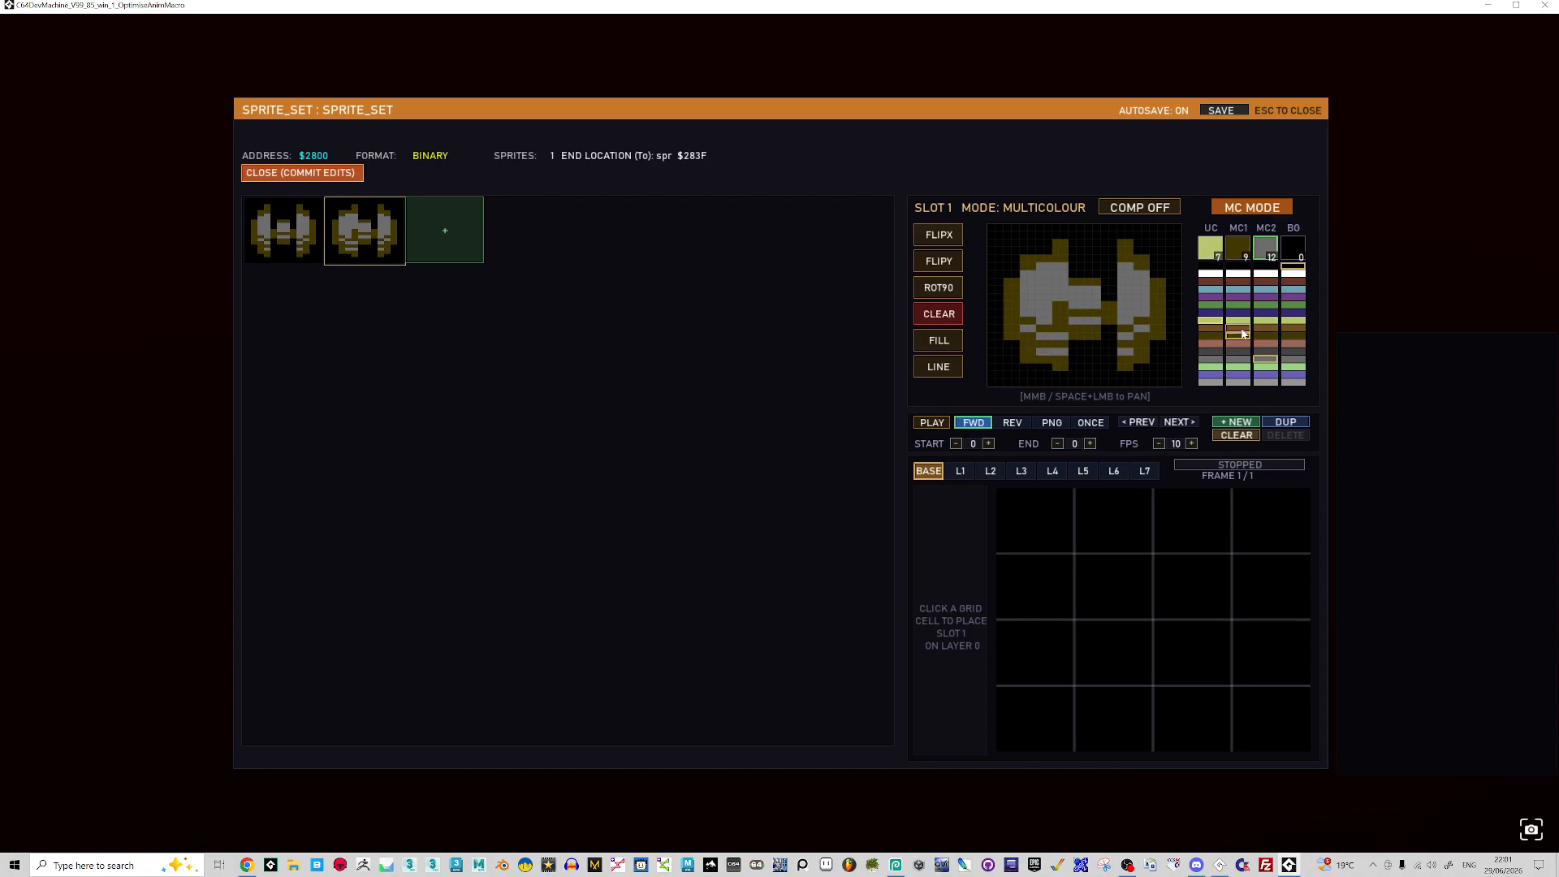
left_click(1237, 246)
left_click_drag(1025, 326, 1025, 284)
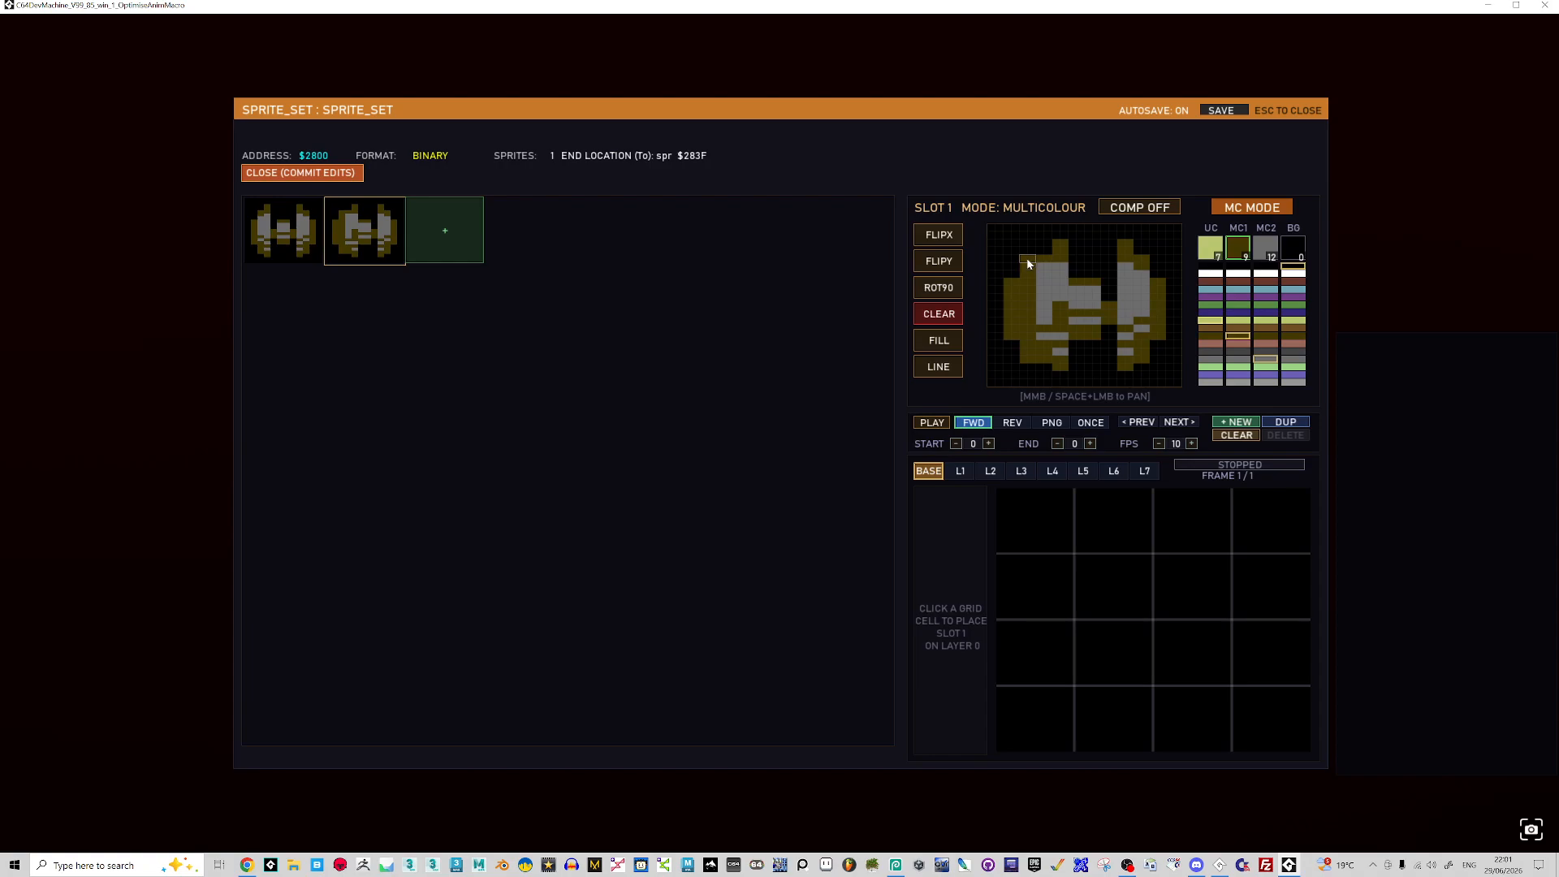
mouse_move(1035, 268)
left_mouse_down()
mouse_move(1015, 281)
mouse_move(1025, 344)
left_mouse_up()
- Place slot 0 in the first grid cell of frame 1, add a second frame and place slot 1 in the same cell
left_click(298, 249)
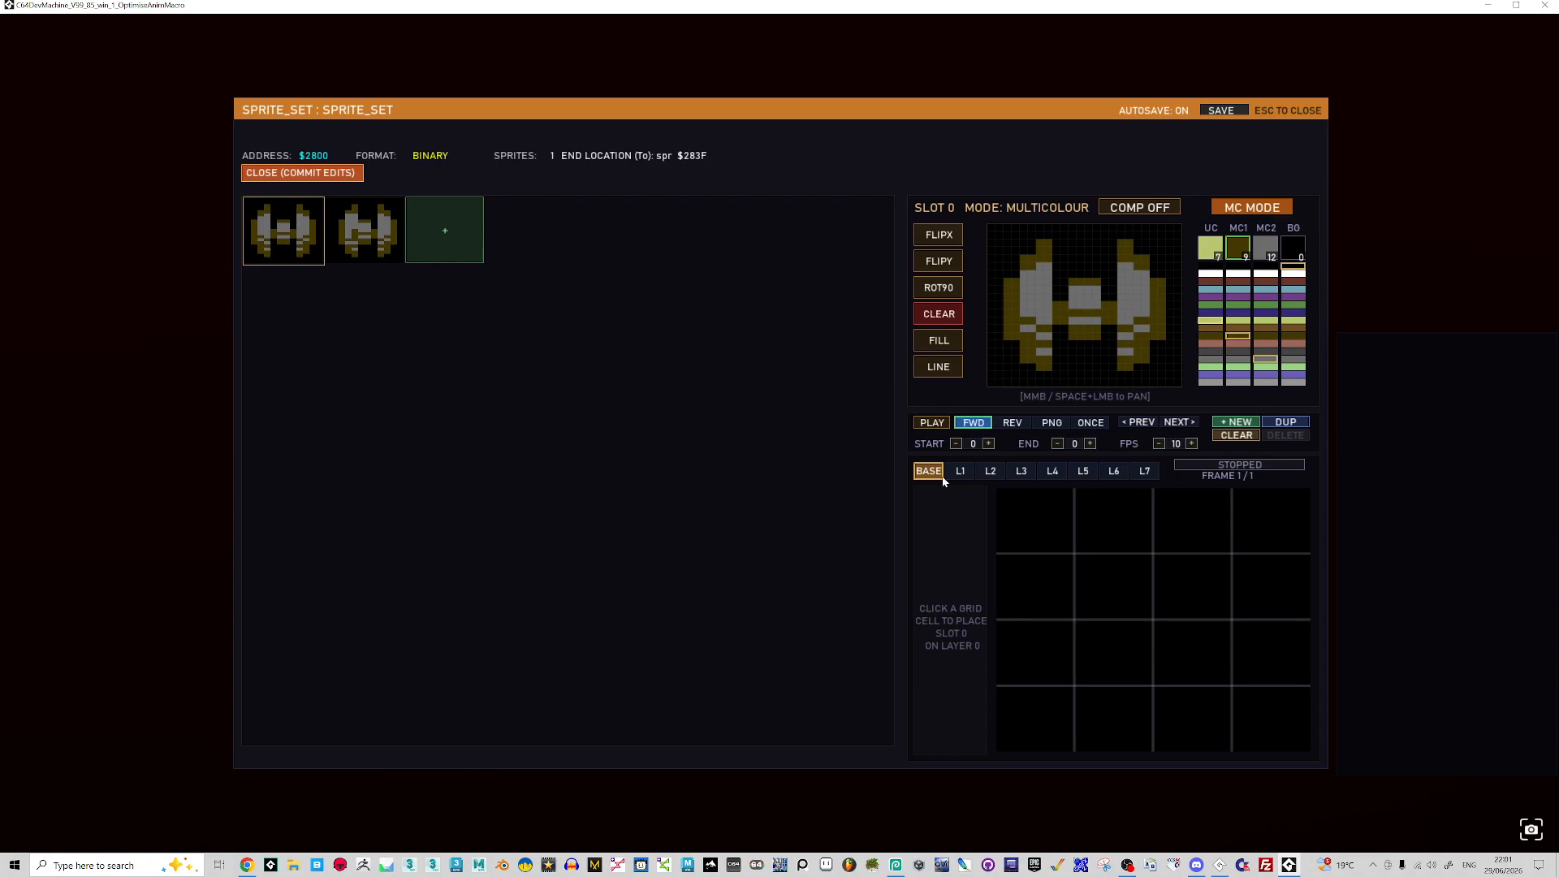
left_click(1030, 519)
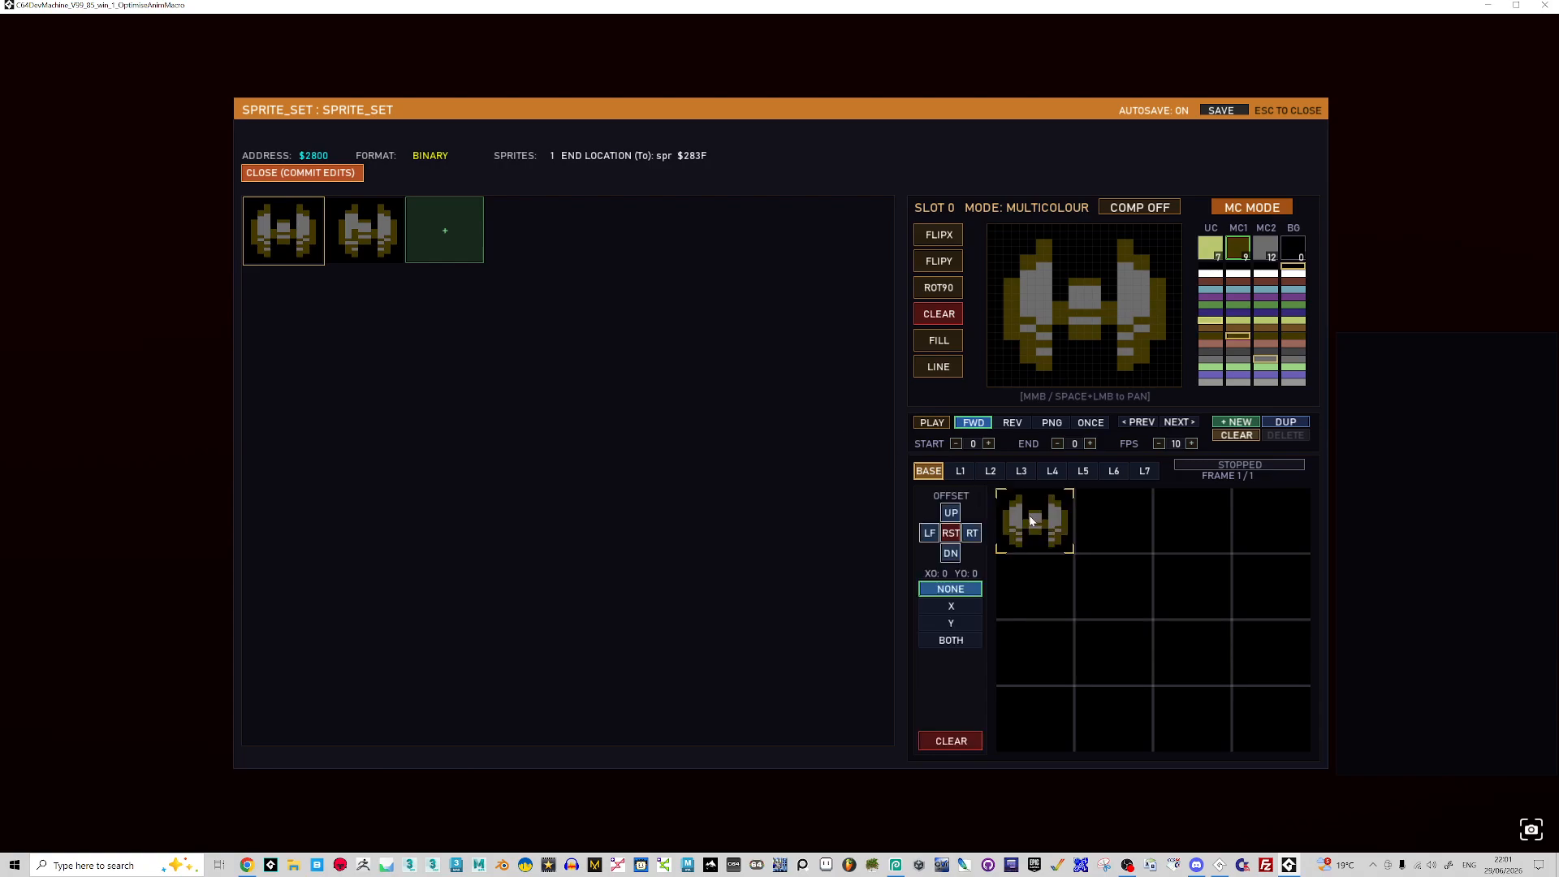
left_click(1237, 423)
left_click(345, 234)
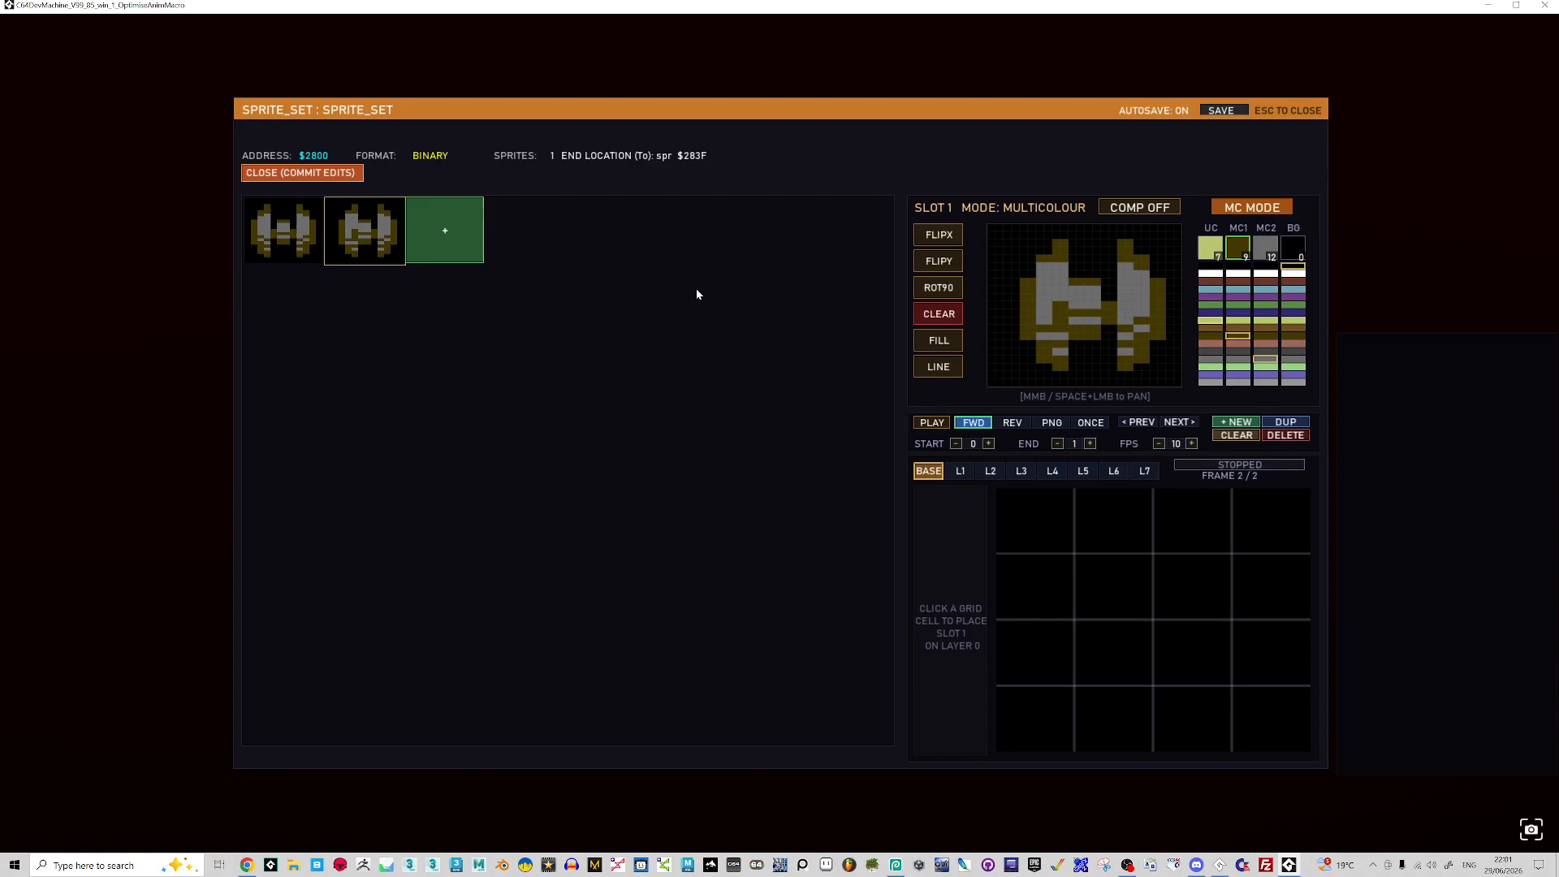
left_click(1034, 523)
left_click(1061, 514)
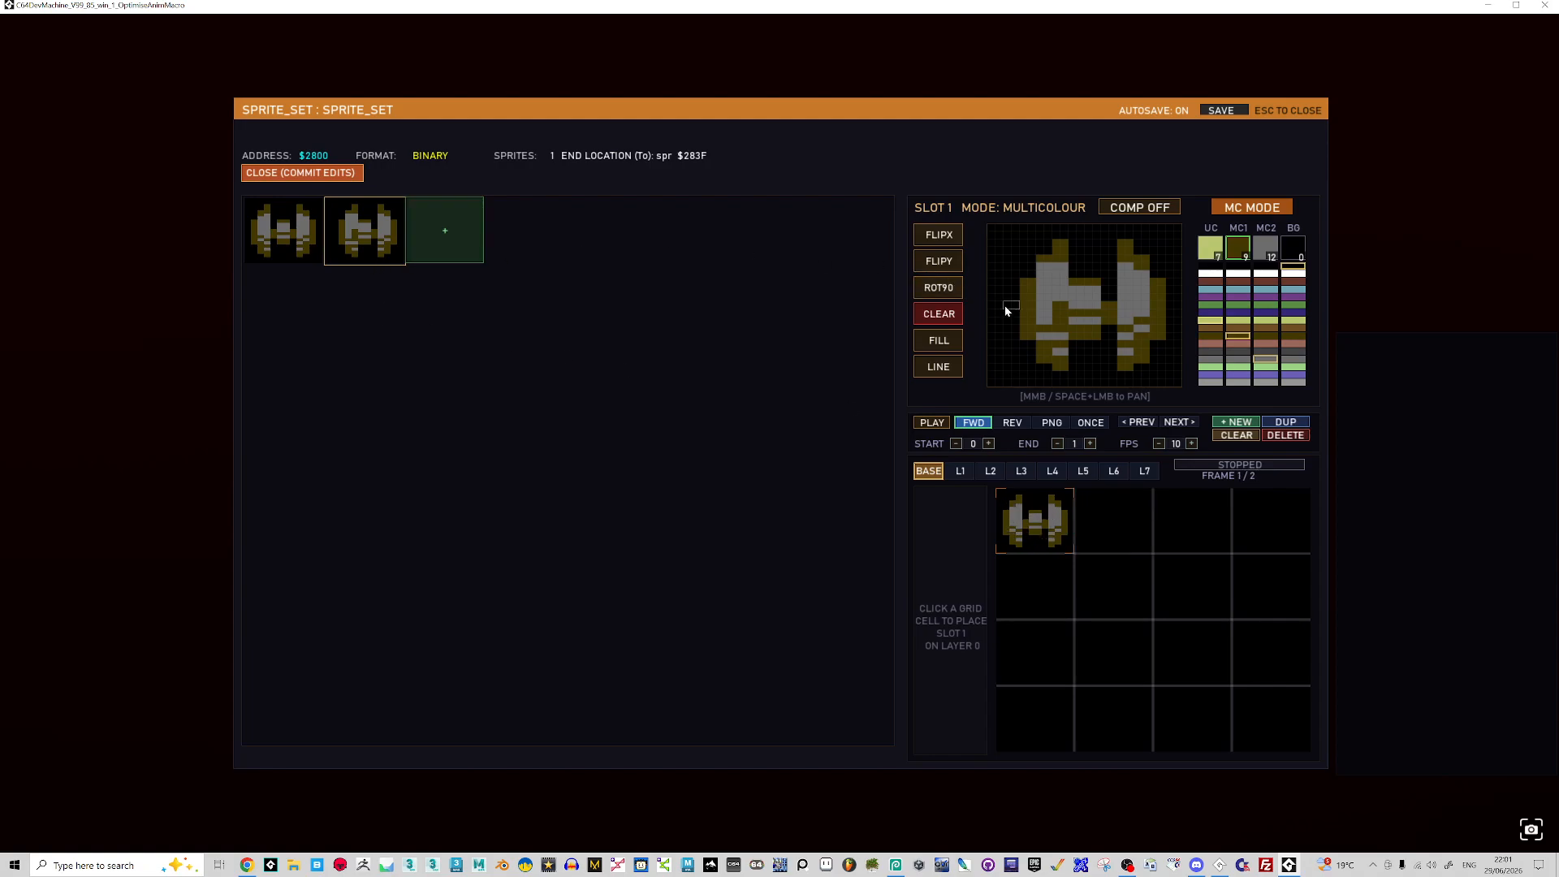
- Join slot 1's left wing to the cockpit in MC2 and replace the right wing with a narrower MC1 outline nearer the cockpit
left_click(1267, 248)
left_click(1060, 313)
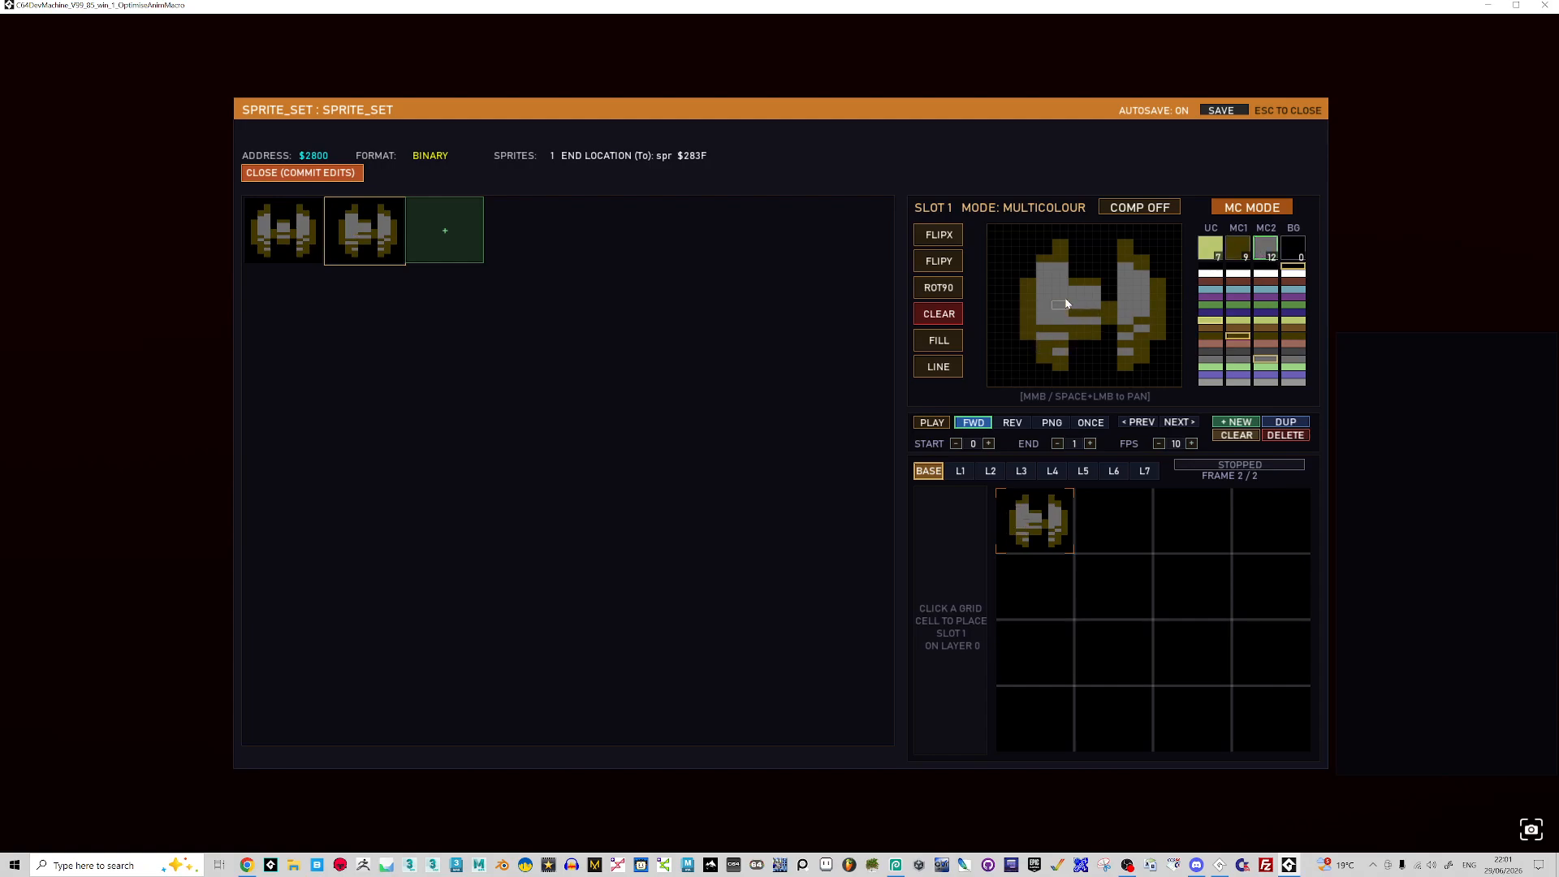
mouse_move(1111, 301)
left_mouse_down()
mouse_move(1133, 302)
mouse_move(1091, 329)
left_mouse_up()
left_click_drag(1097, 276, 1120, 259)
mouse_move(1124, 242)
left_mouse_down()
mouse_move(1127, 384)
mouse_move(1144, 271)
mouse_move(1157, 271)
mouse_move(1150, 347)
left_mouse_up()
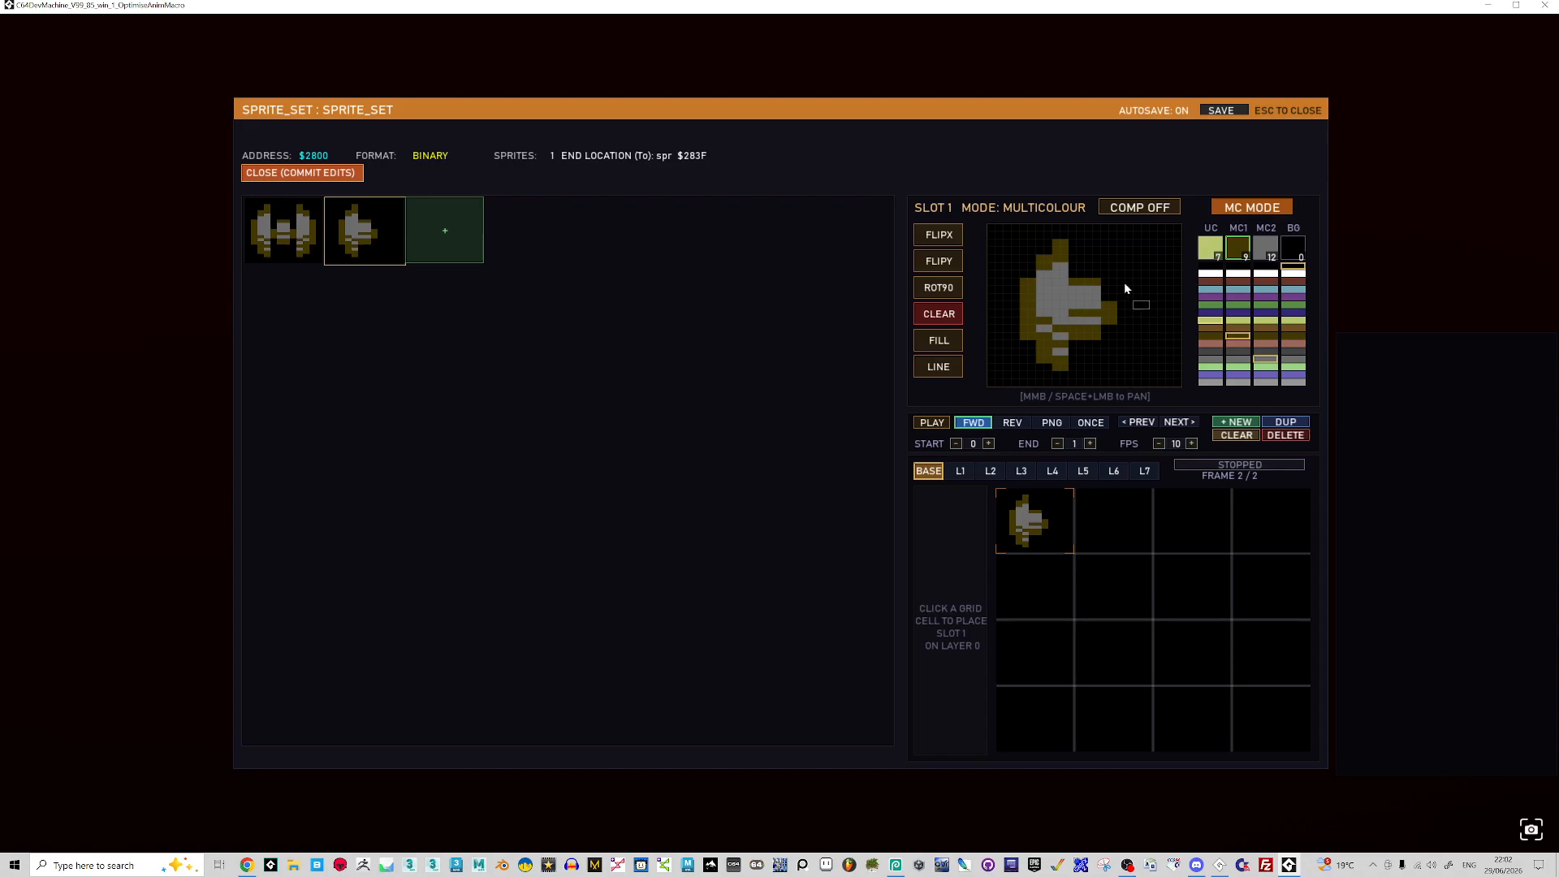
mouse_move(1113, 257)
left_mouse_down()
mouse_move(1130, 265)
mouse_move(1142, 334)
mouse_move(1113, 364)
mouse_move(1135, 349)
left_mouse_up()
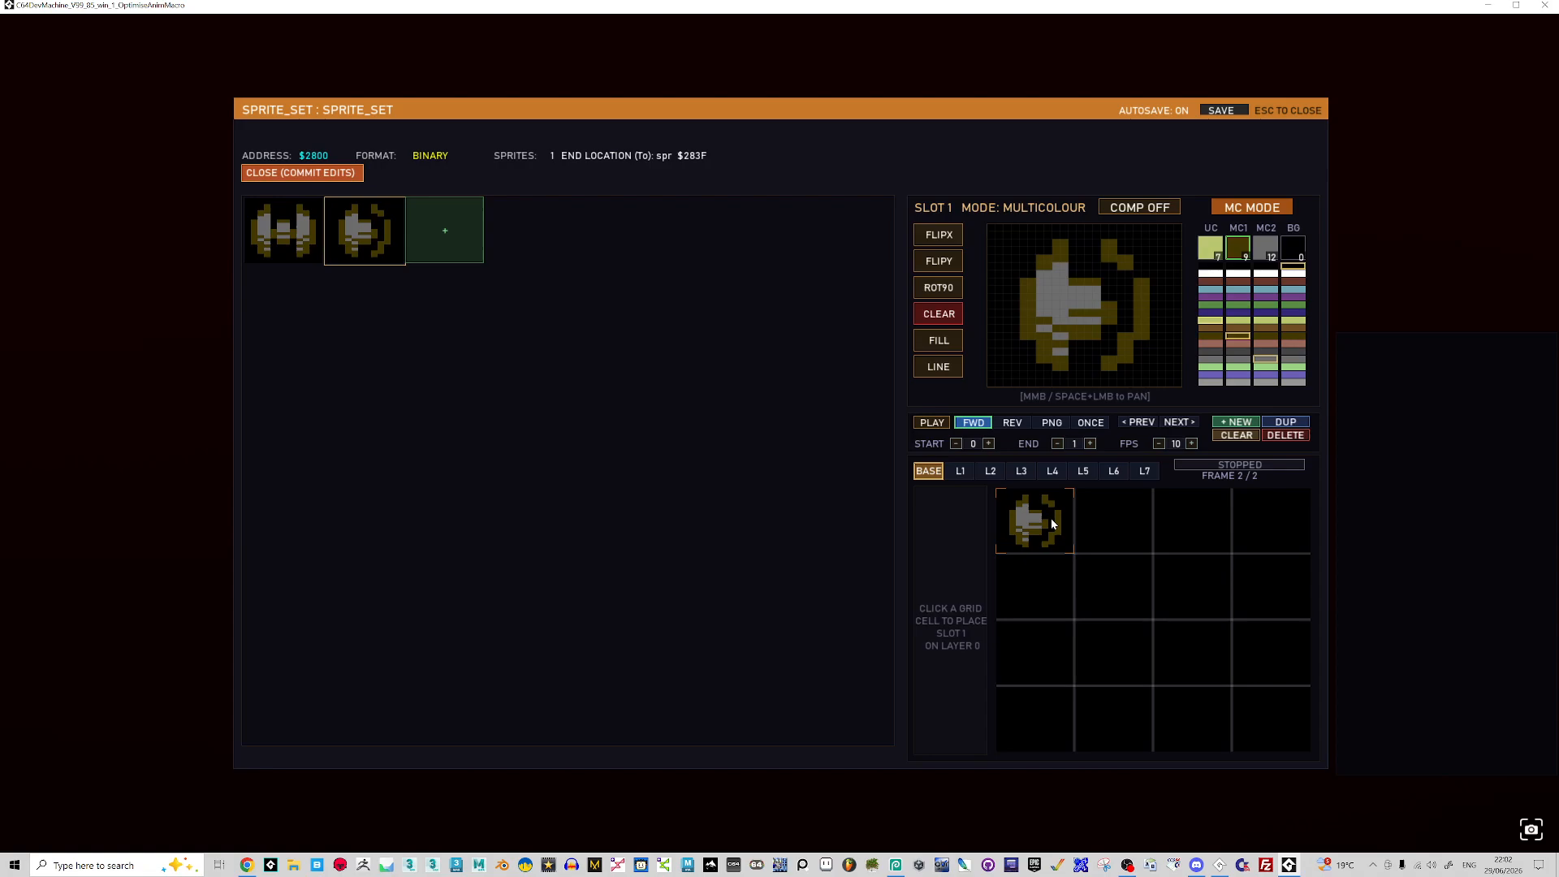
- Set the unique colour to 0 and the background to 14, and fill slot 1's right wing interior with black
left_click(1216, 266)
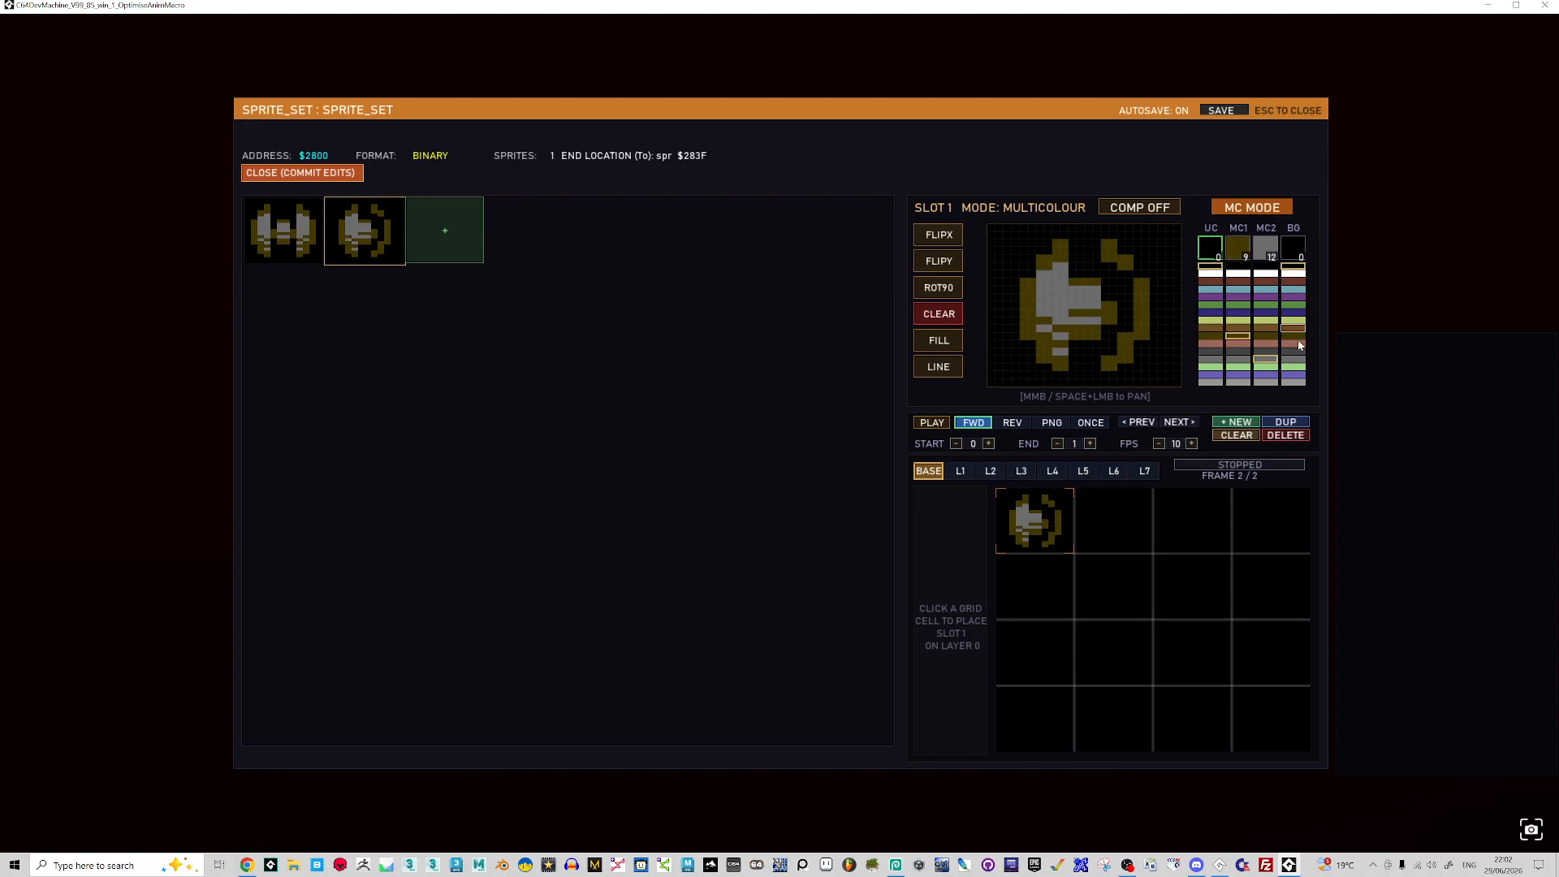
left_click(1302, 377)
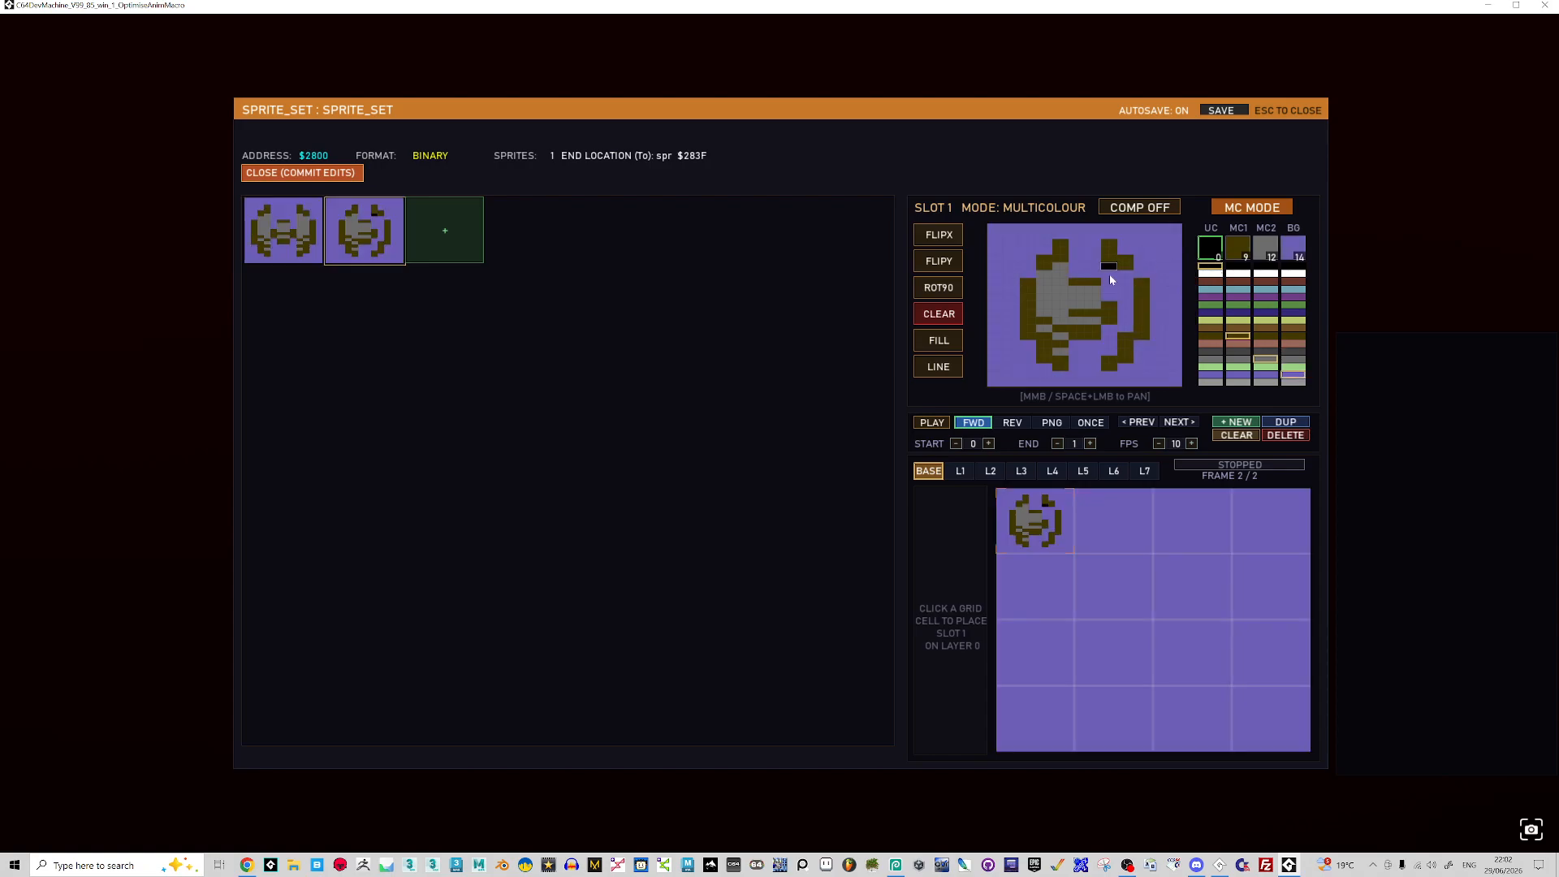
left_click_drag(1109, 262, 1124, 325)
left_click(1110, 328)
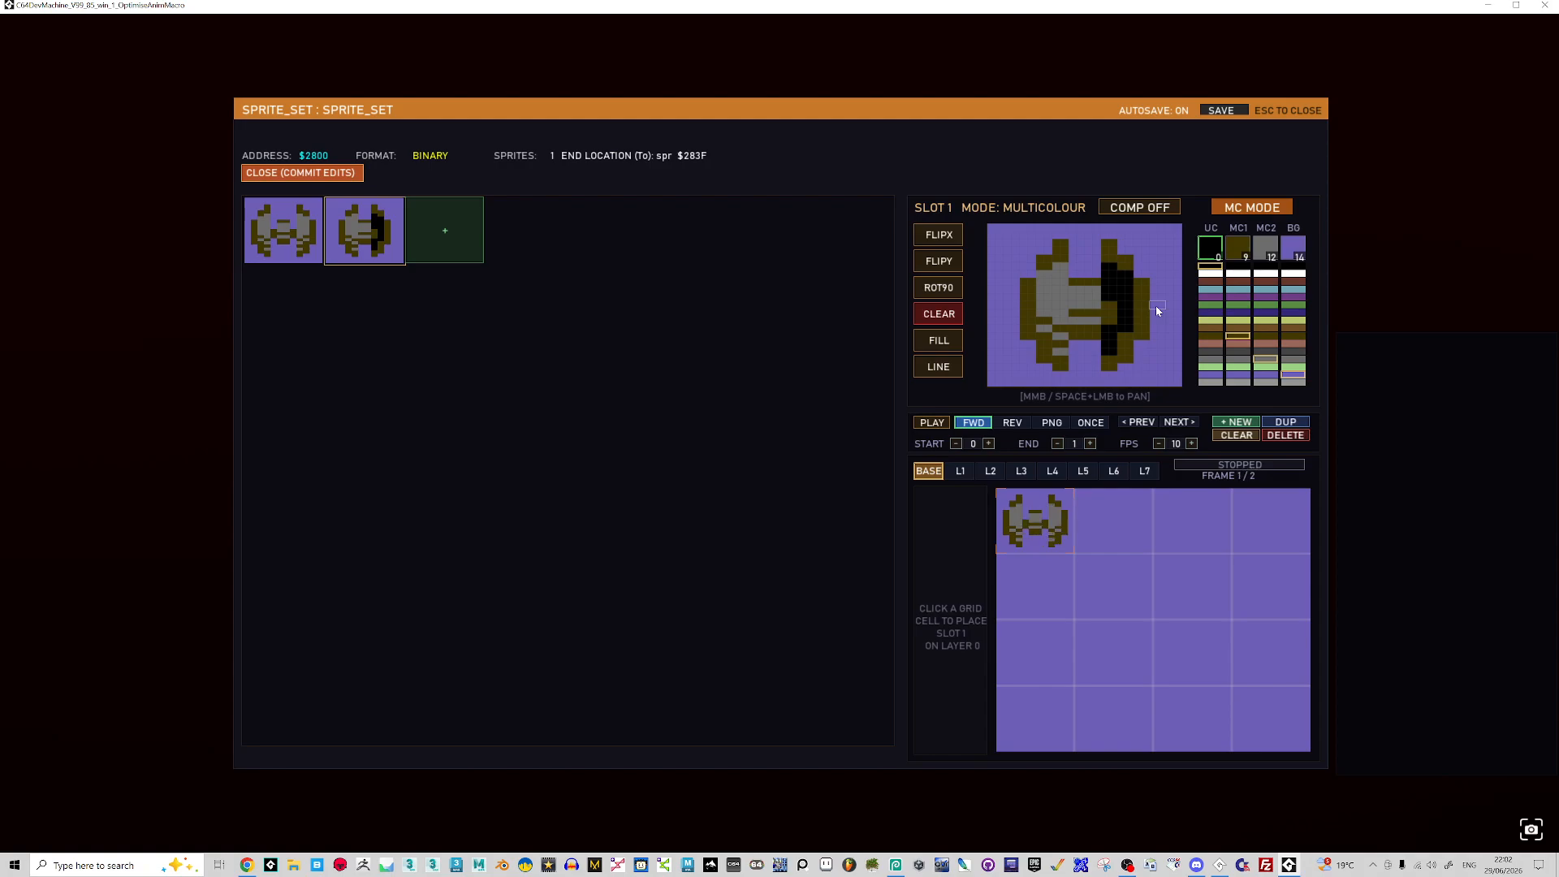
- Fill slot 1's right wing interior with MC1, and set the unique colour to 7 and the background to 0
left_click(1237, 246)
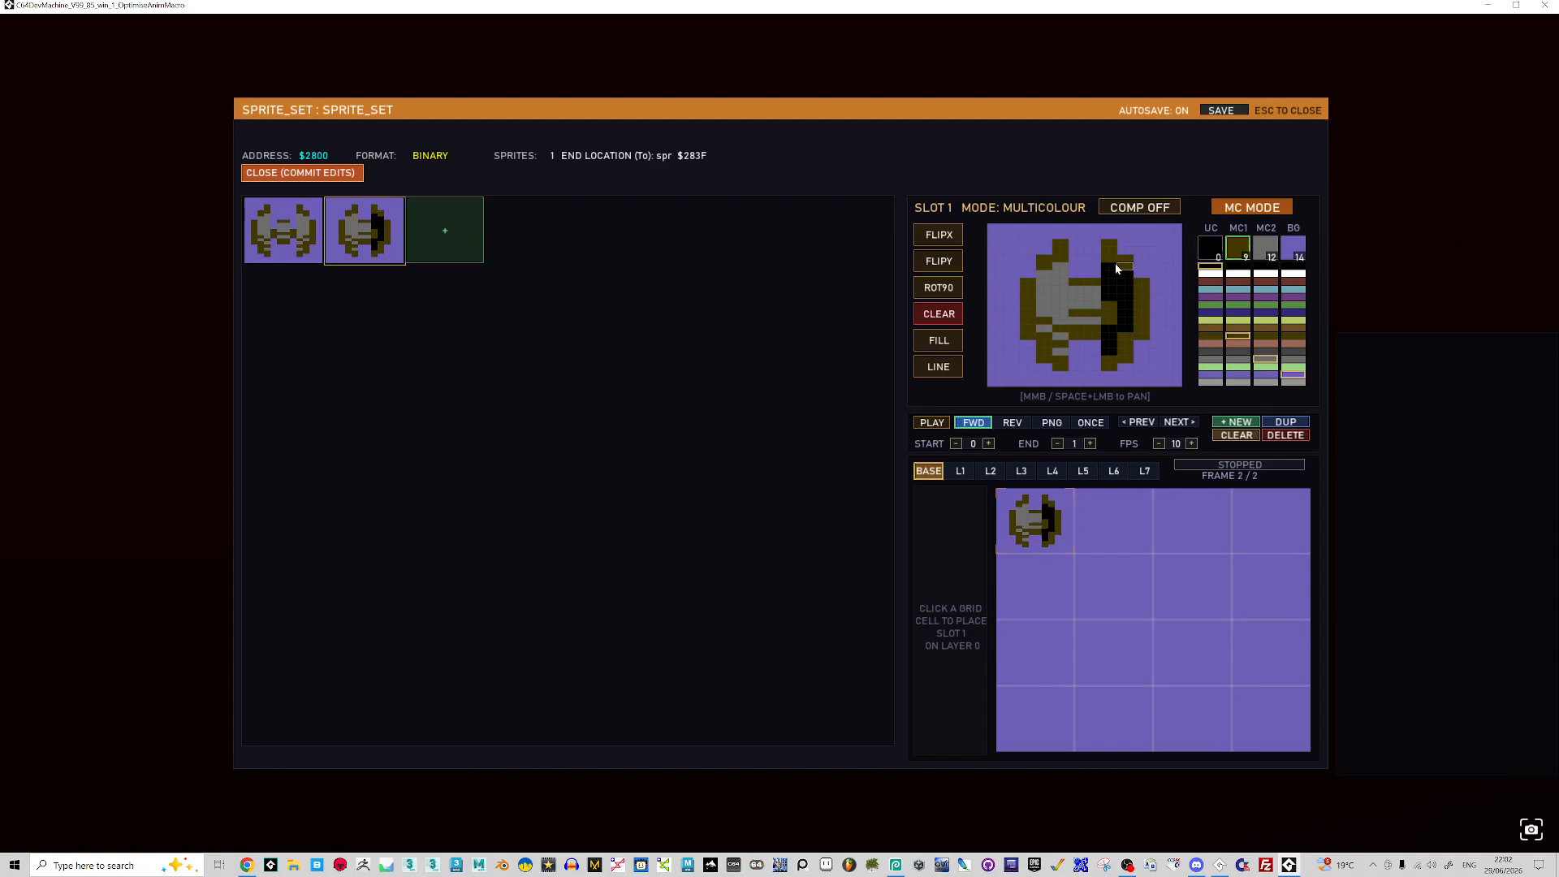
left_click_drag(1117, 268, 1108, 358)
left_click(1210, 320)
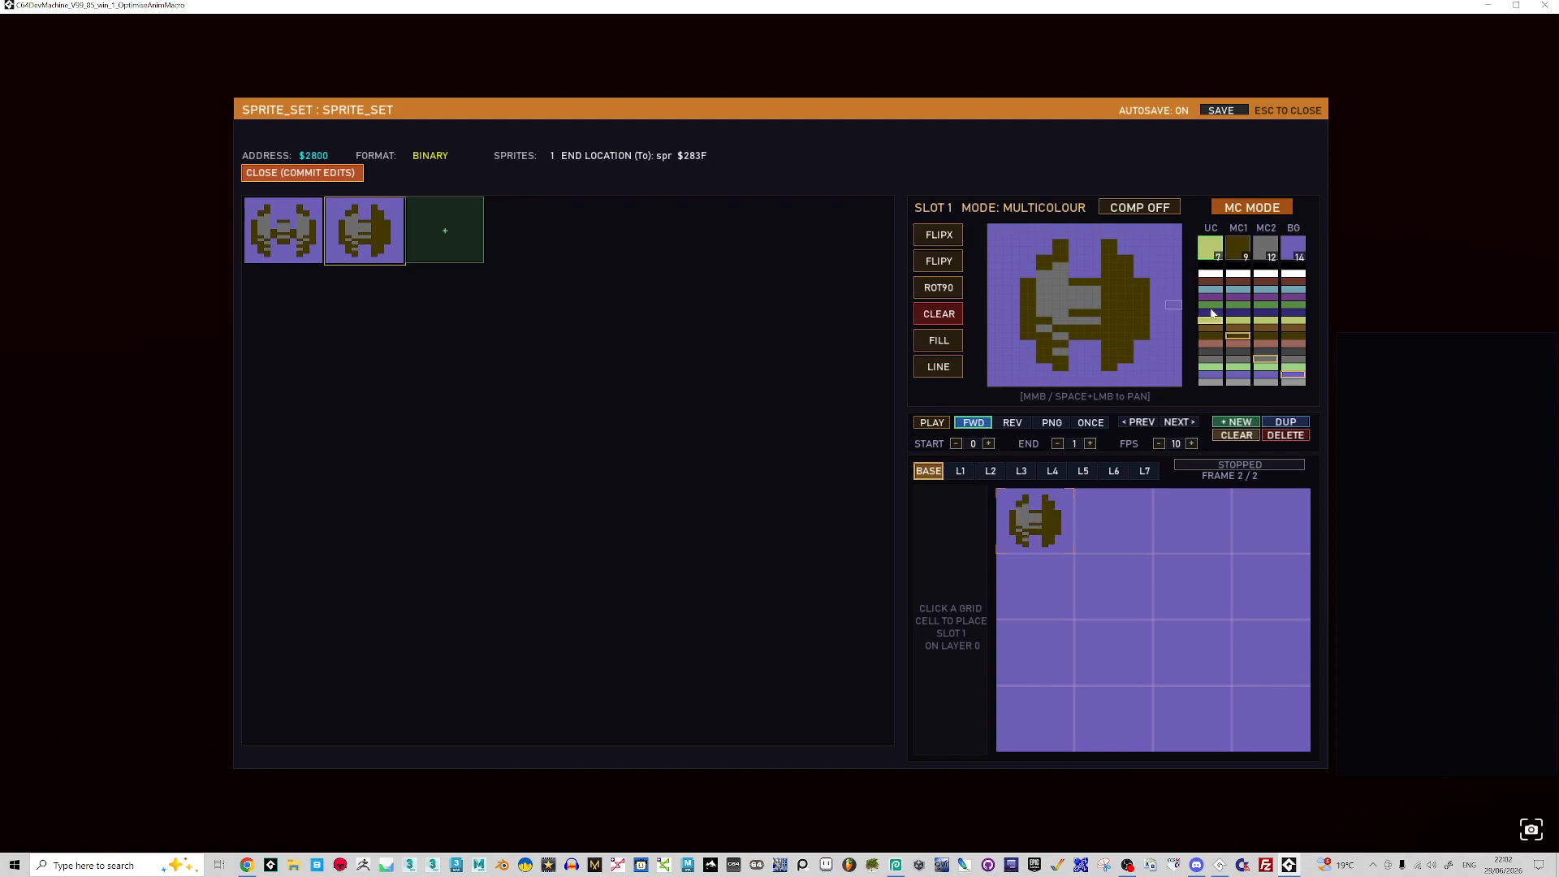
left_click(1291, 267)
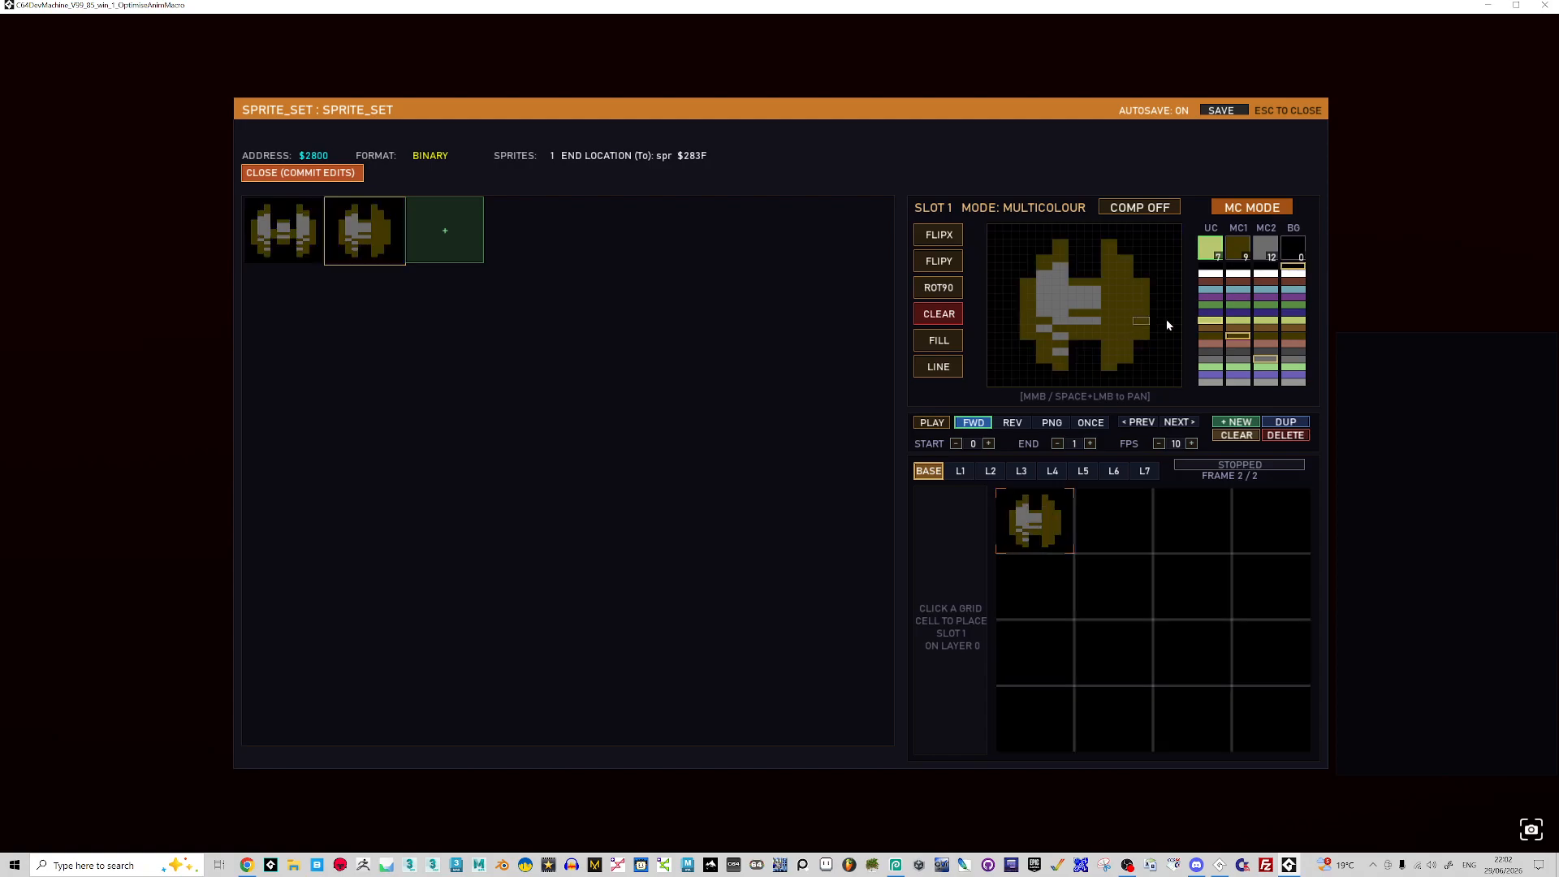
- Add MC2 highlights to slot 1's wings and separate the cockpit from the left wing with MC1 pixels
left_click(1120, 274)
left_click(1265, 247)
left_click(1125, 275)
left_click(1075, 313)
left_click(1060, 266)
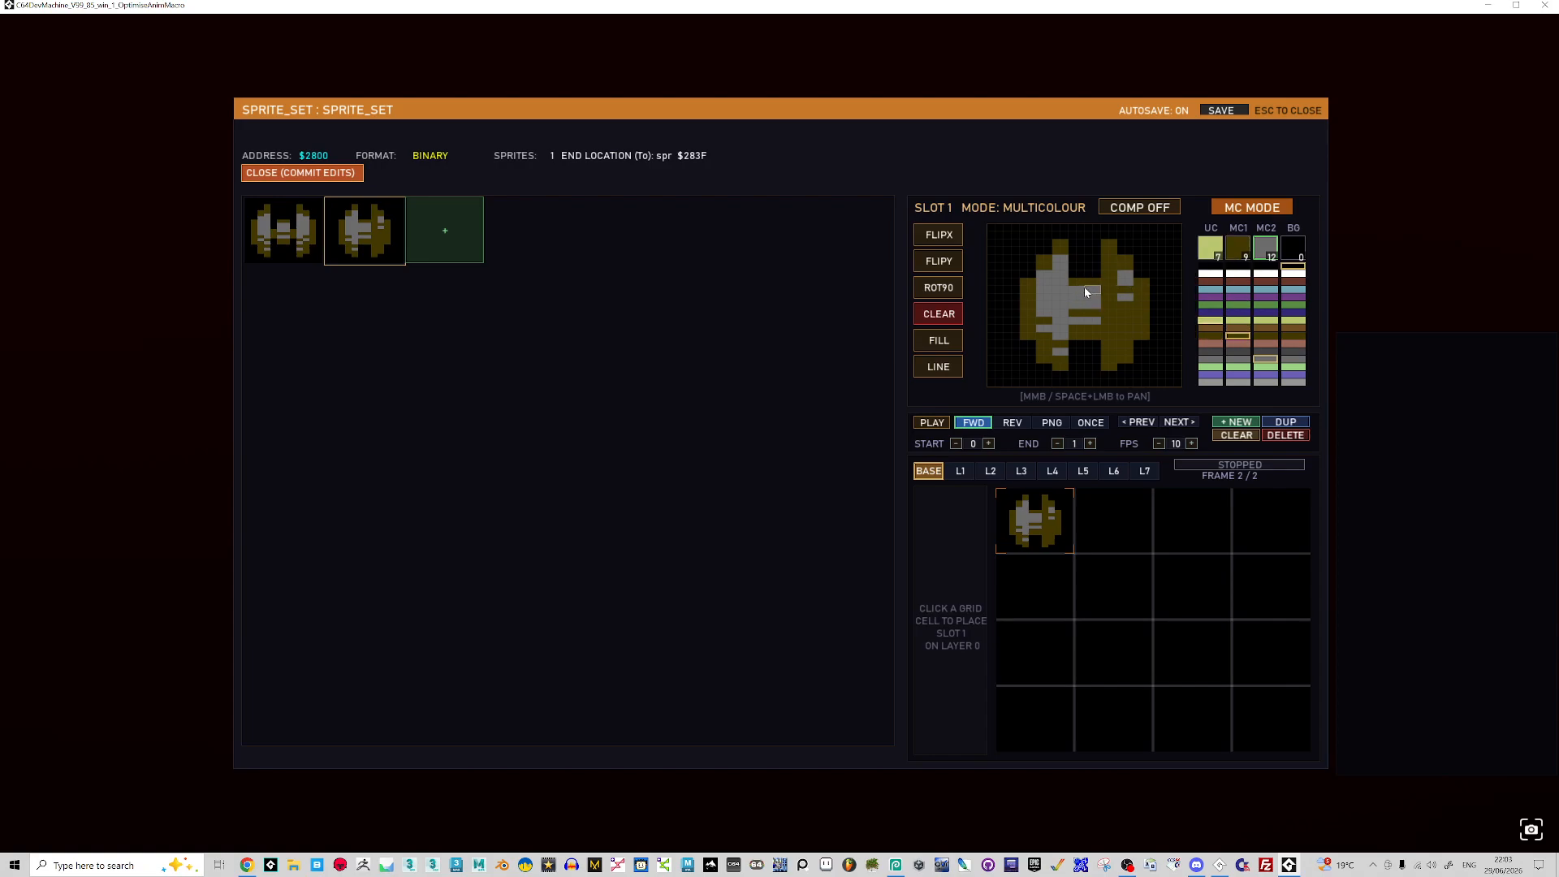
key("2")
left_click(1074, 297)
left_click(1078, 319)
- Copy the slot 1 ship into a new slot 2, add a third frame and place slot 2 in its first grid cell
left_click(437, 237)
key("ctrl+v")
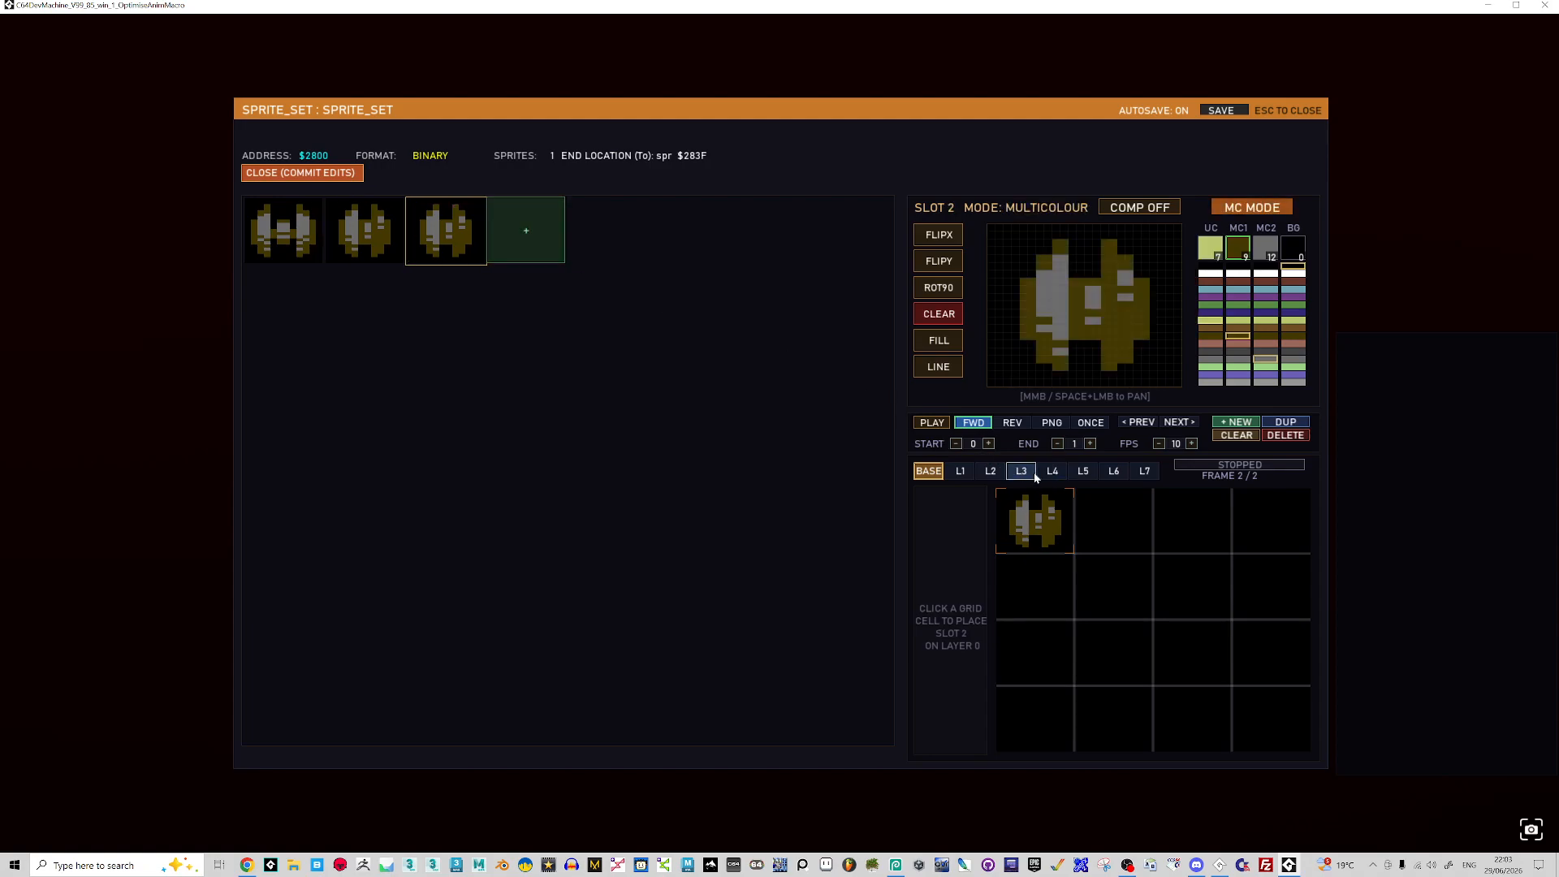
left_click(1237, 423)
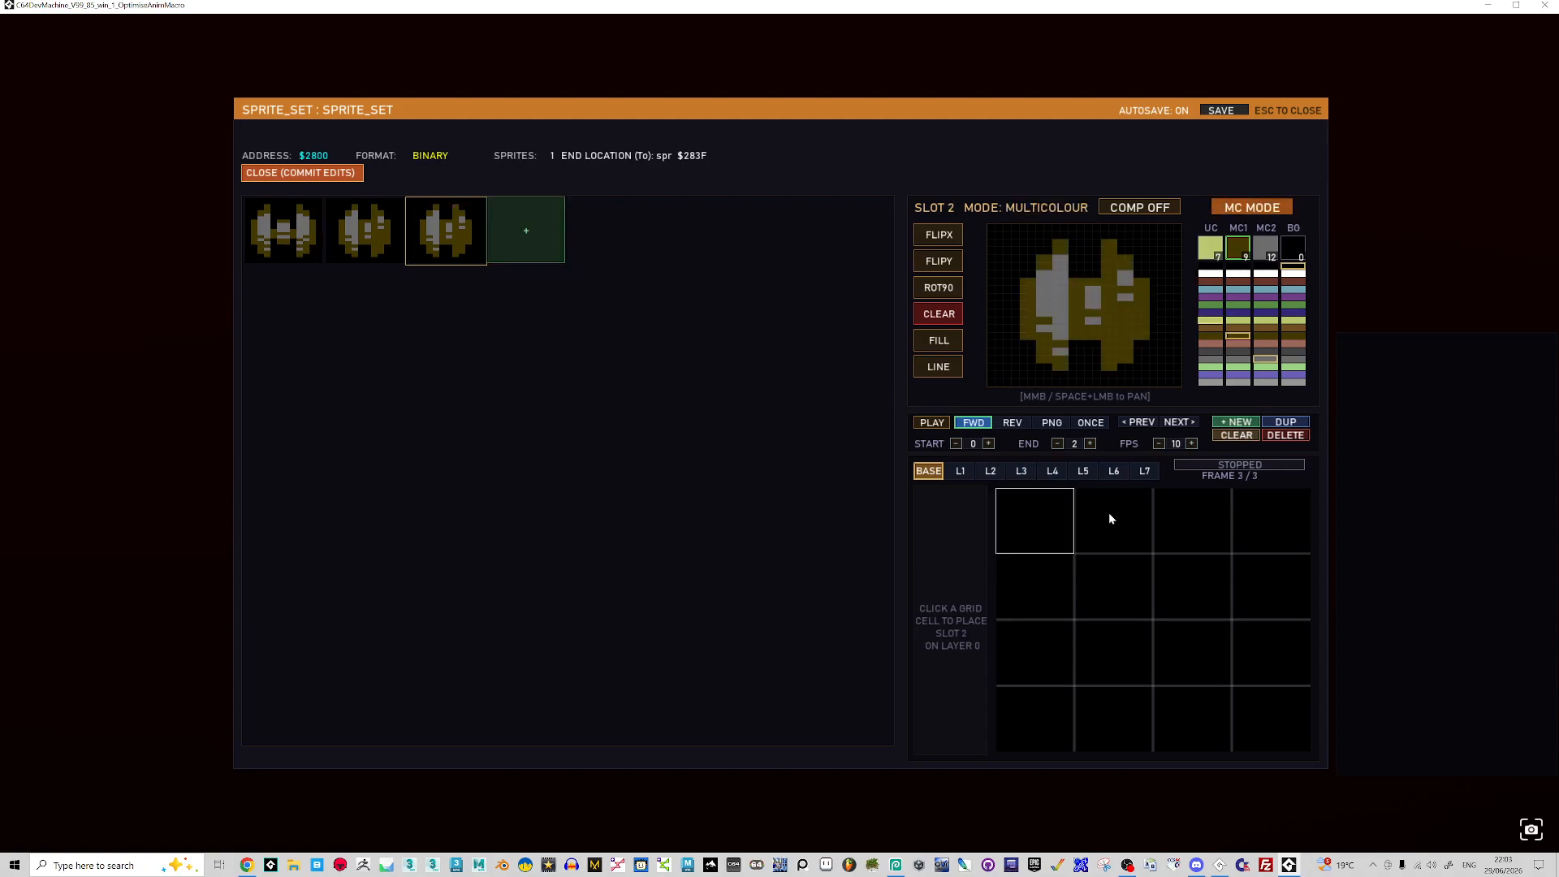
left_click(1060, 513)
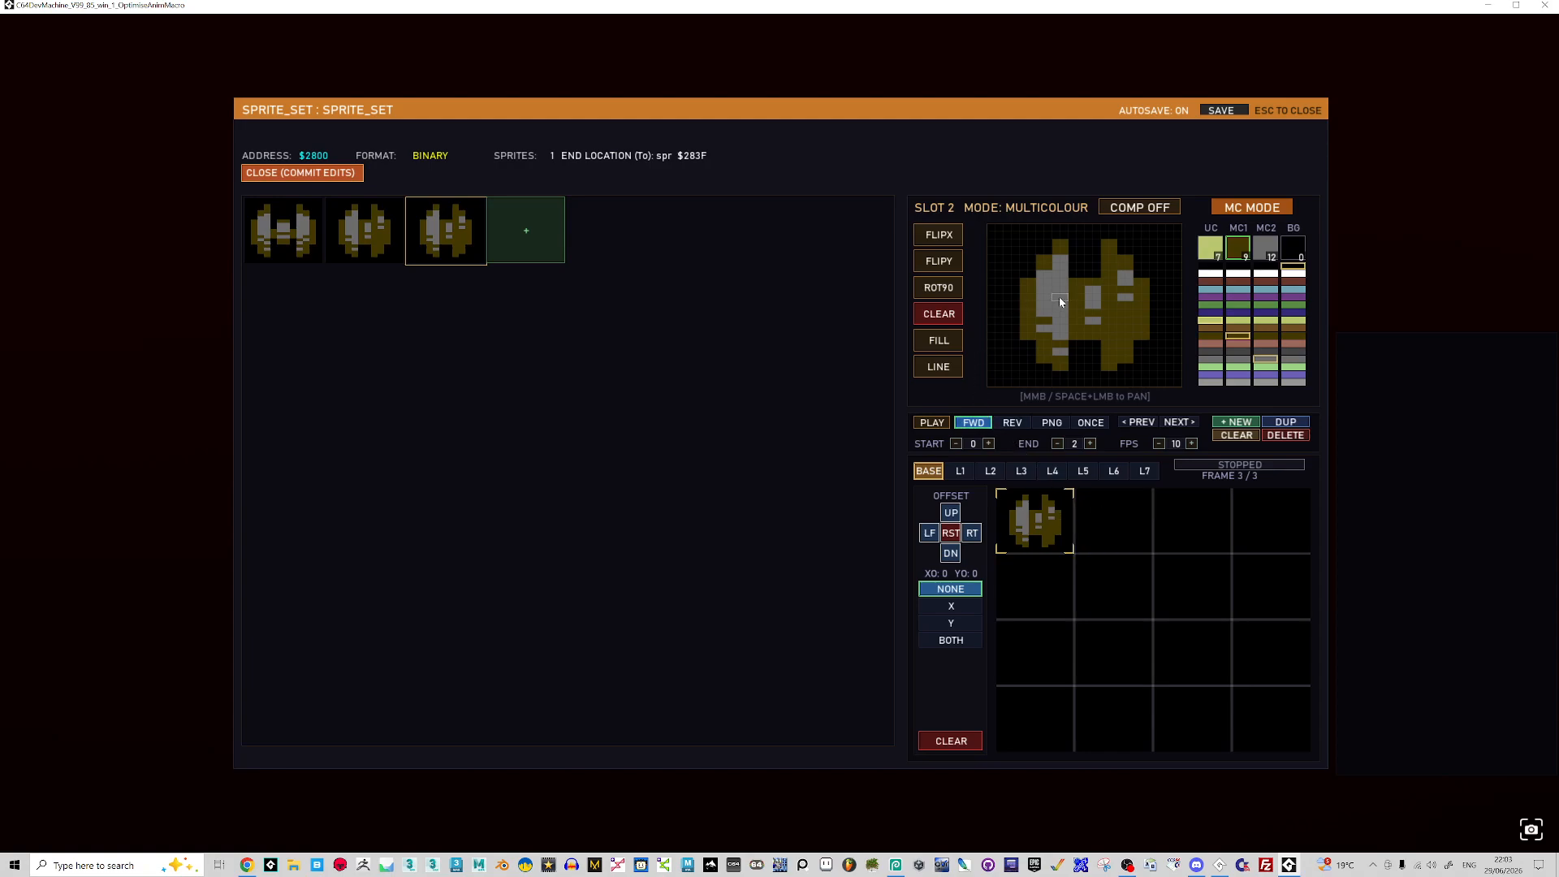
- Fill the gap between slot 2's left wing and cockpit with MC2 and extend the wing's lower highlight
left_click(1272, 250)
left_click_drag(1075, 258, 1076, 315)
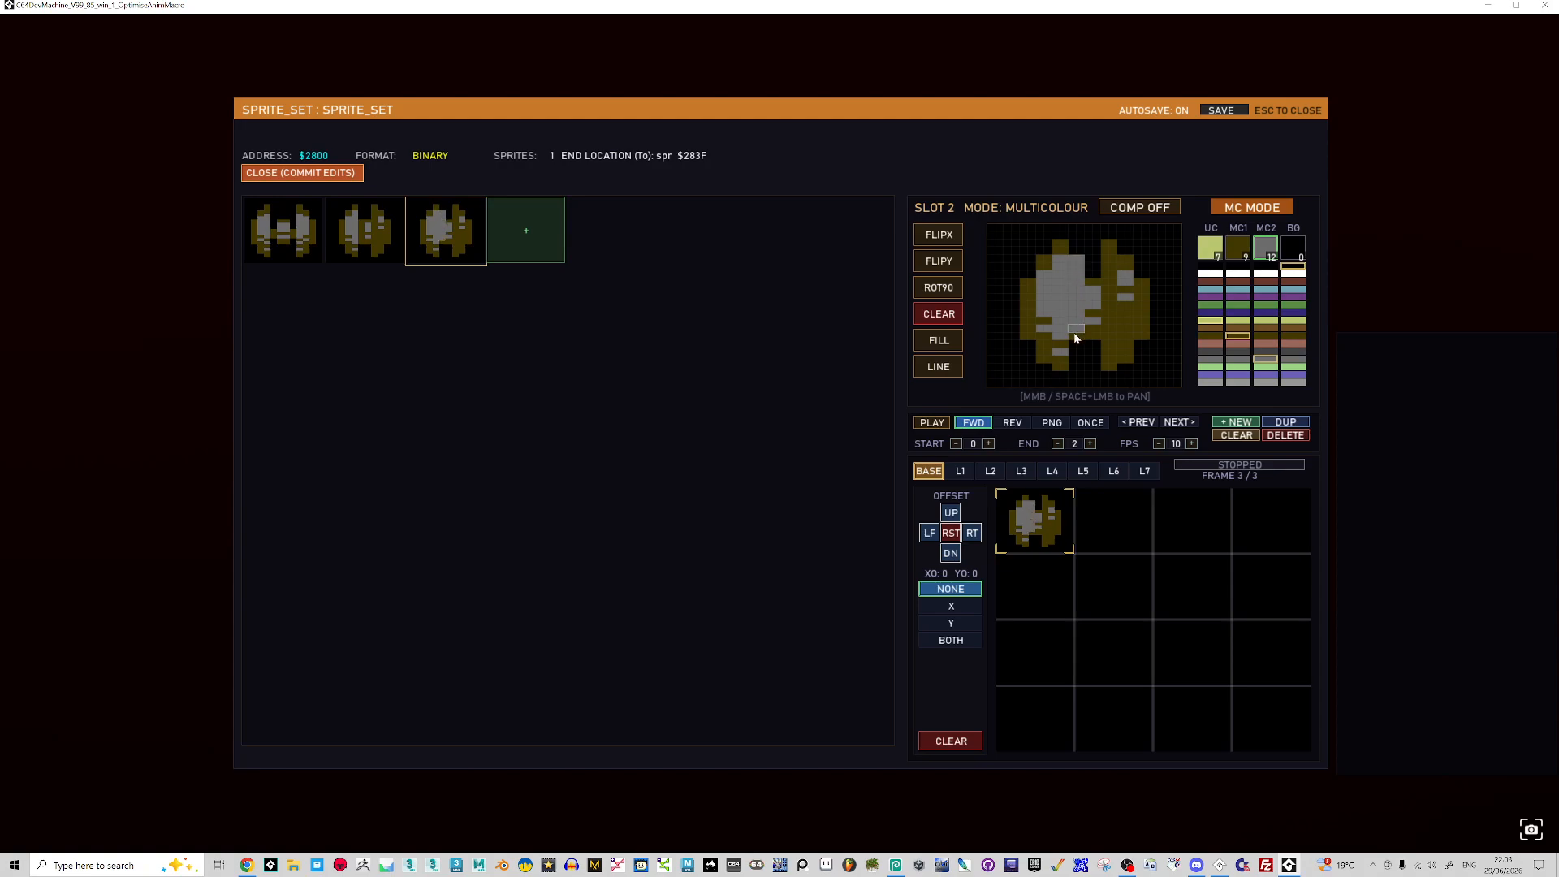
left_click(1075, 353)
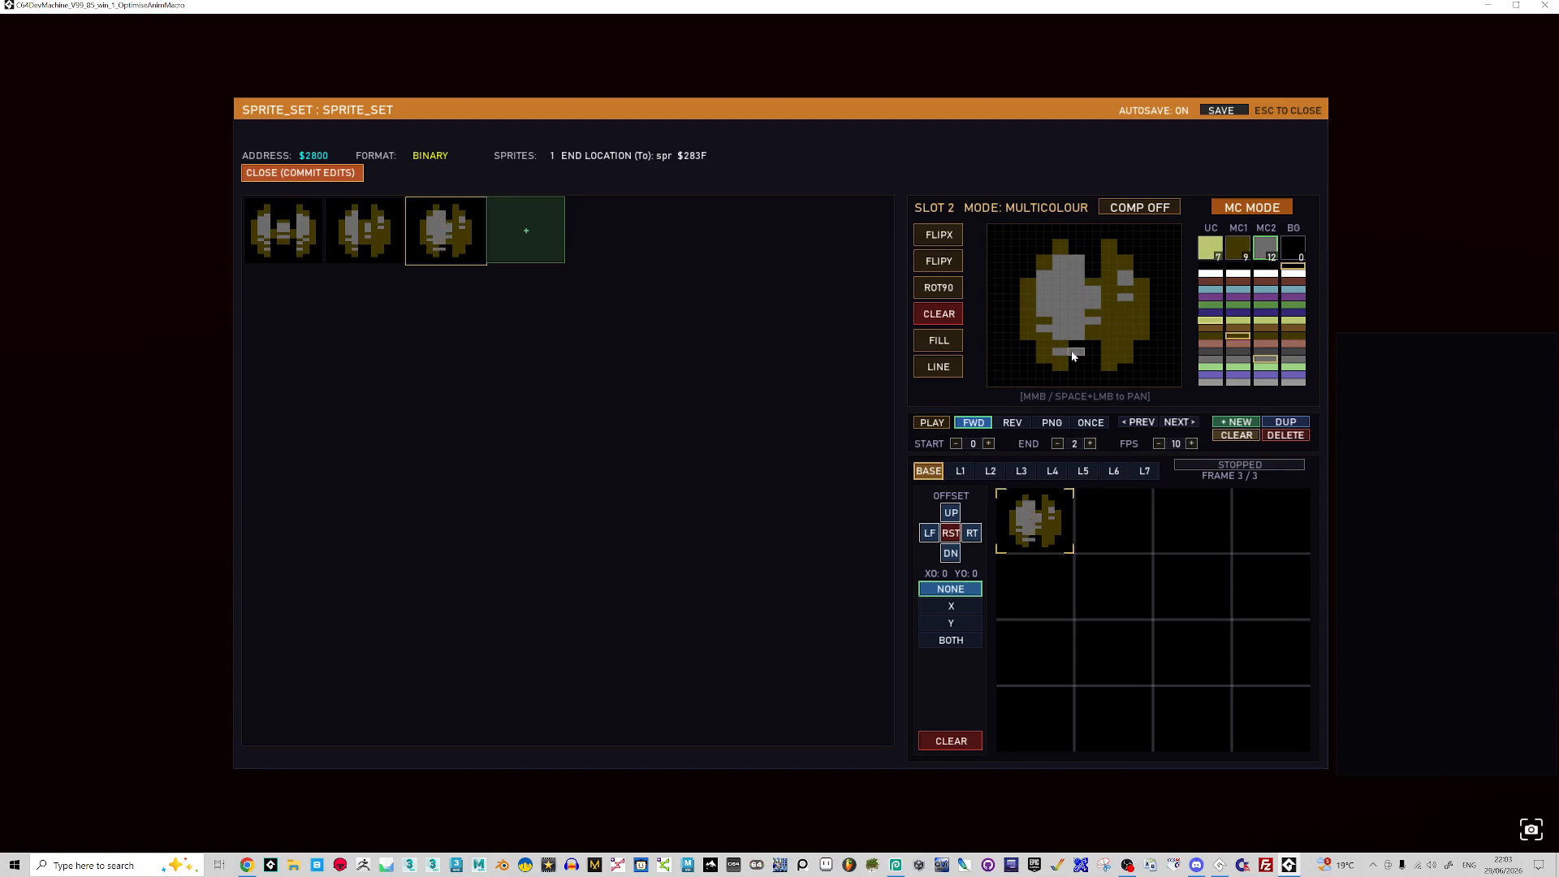
- Narrow slot 2's left wing by one column, erasing its outer edge and redrawing the outline with MC1
left_click(1238, 248)
left_click(1077, 254)
left_click_drag(1079, 333, 1076, 352)
mouse_move(1032, 345)
left_mouse_down()
mouse_move(1025, 277)
mouse_move(1042, 328)
mouse_move(1128, 340)
left_mouse_up()
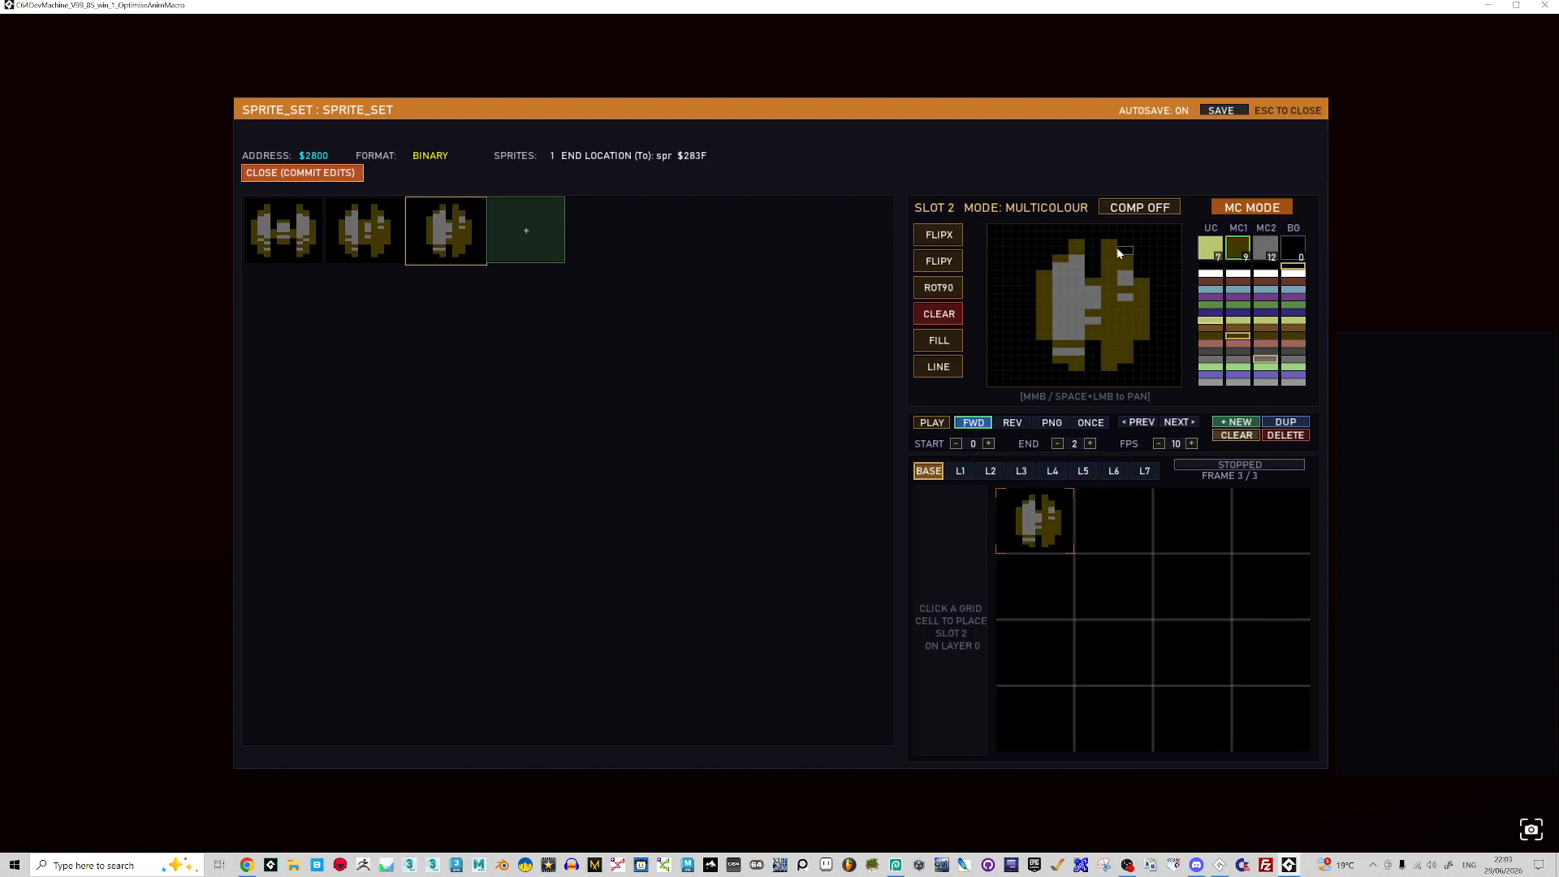
- Fill the gap between slot 2's wings with MC1, trimming the right wing's outer column and covering its highlights and the cockpit remnants
left_click_drag(1099, 247, 1095, 278)
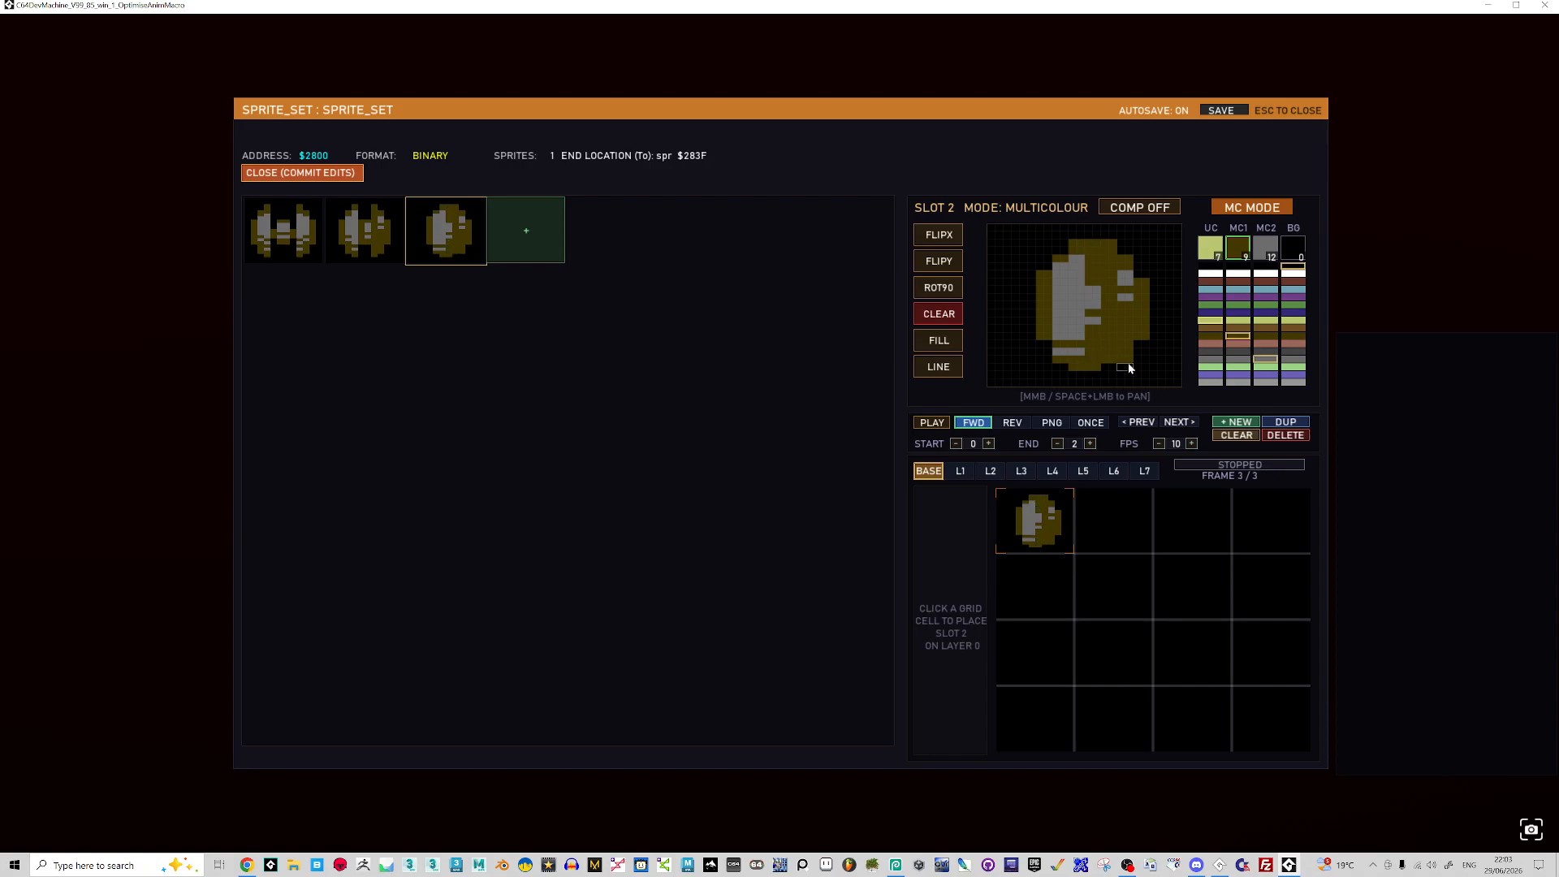
mouse_move(1126, 276)
left_mouse_down()
mouse_move(1127, 254)
mouse_move(1143, 338)
left_mouse_up()
left_click_drag(1124, 276, 1126, 313)
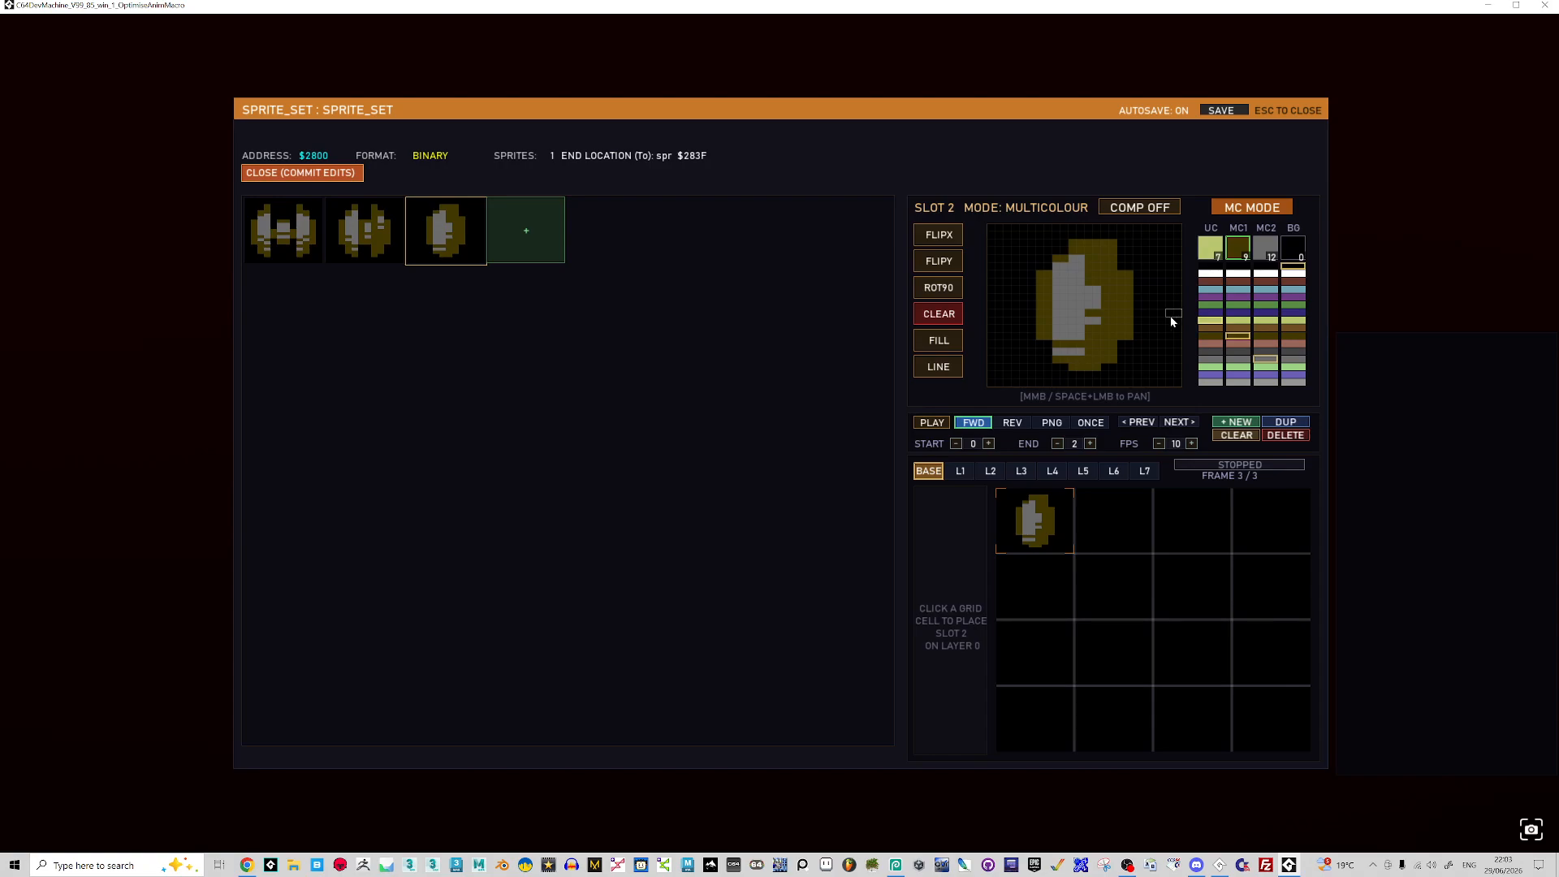
left_click(1090, 294)
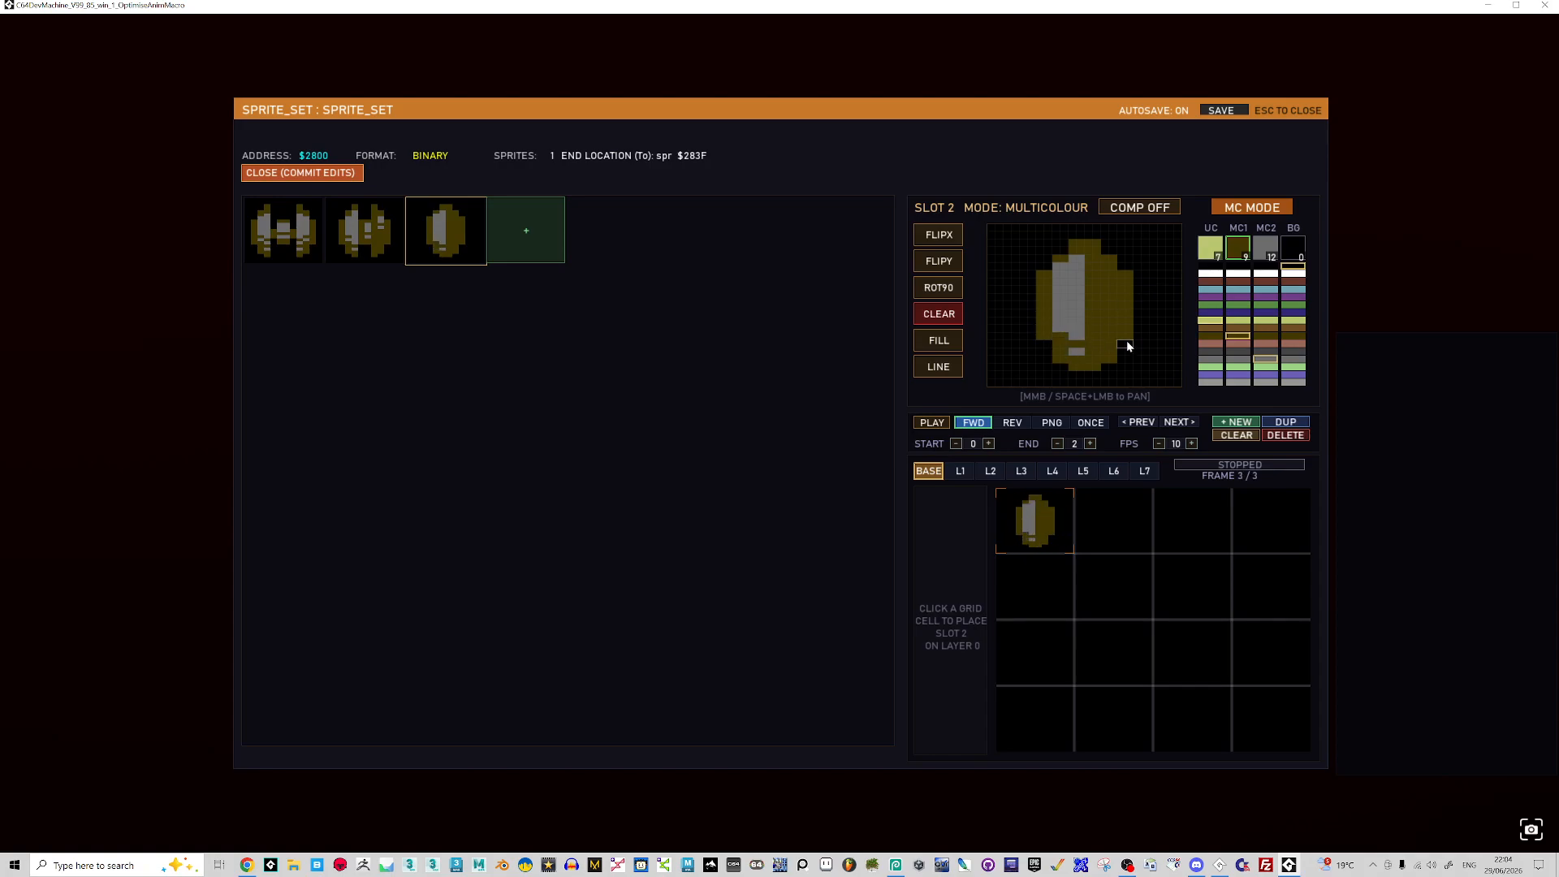
- Add two unique-colour 7 cockpit marks along the right column of slot 2's MC2 strip
left_click(1218, 322)
left_click(1079, 272)
left_click(1077, 294)
left_click(1079, 263)
left_click(1078, 258)
left_click(1083, 423)
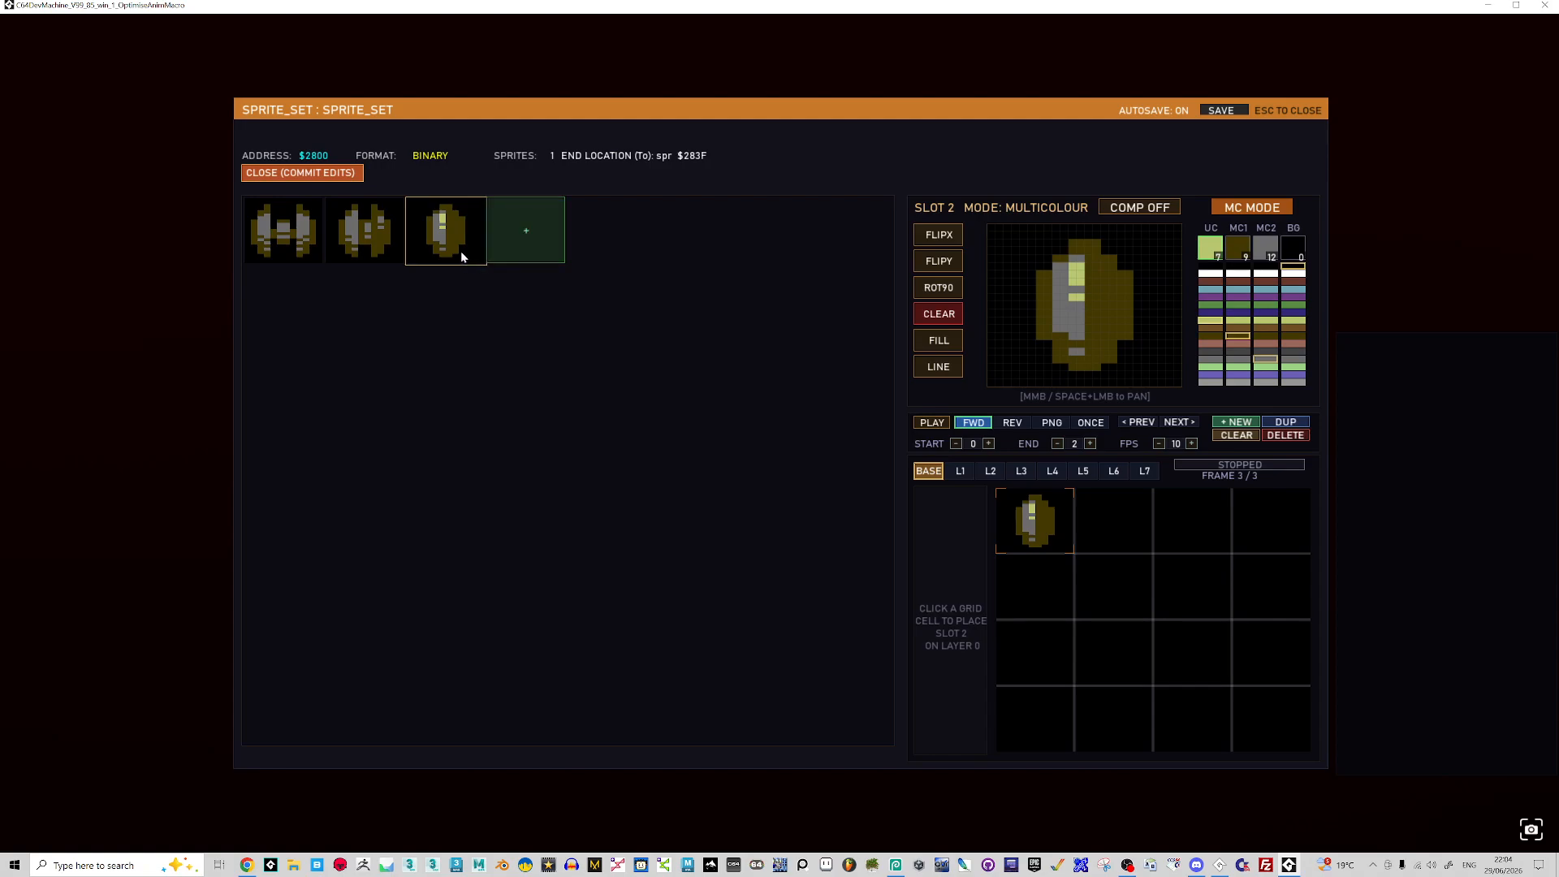
- Copy slot 2 into a new slot 3, place it in a new fourth frame's first grid cell and flip it horizontally
left_click(529, 253)
key("ctrl+v")
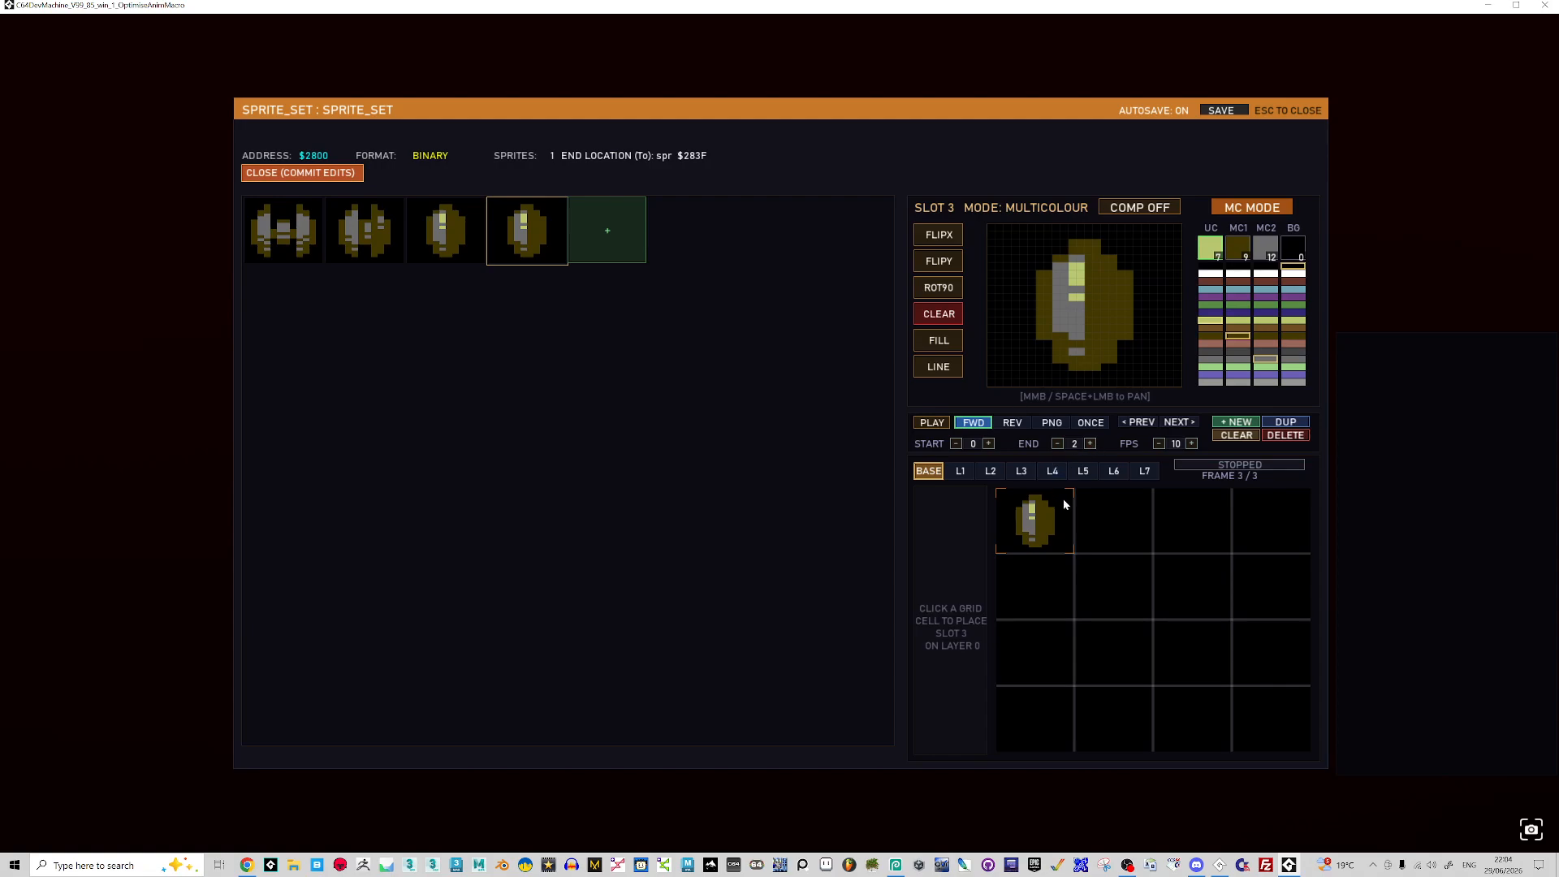
left_click(1240, 424)
left_click(1051, 521)
left_click(940, 239)
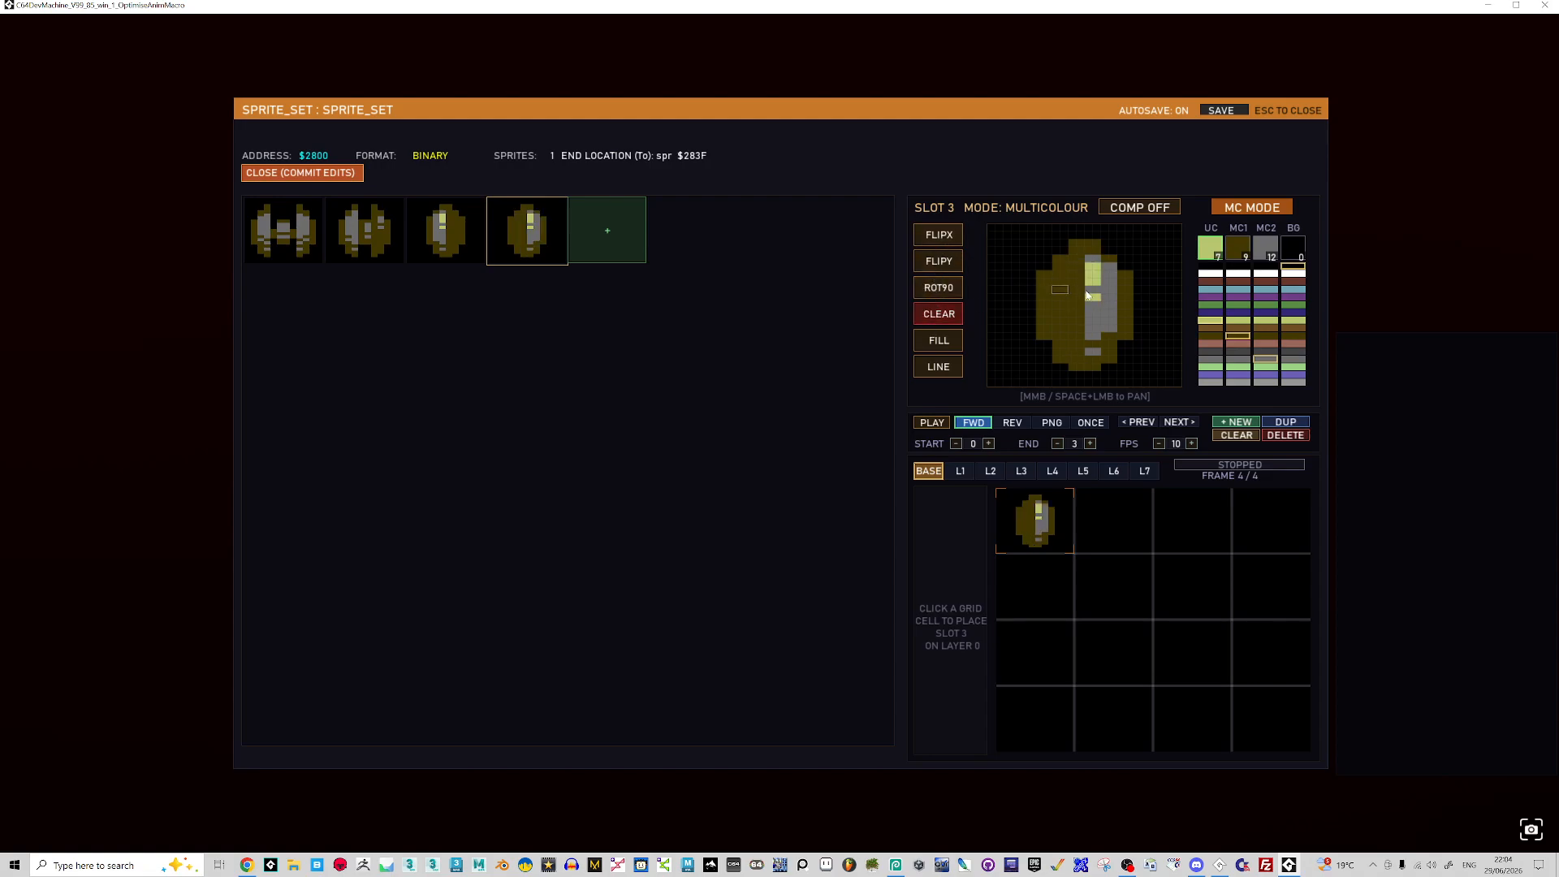
- Widen slot 3's MC2 strip one column to the left and shift its unique-colour cockpit marks one row down, comparing neighbouring frames
left_click(1258, 254)
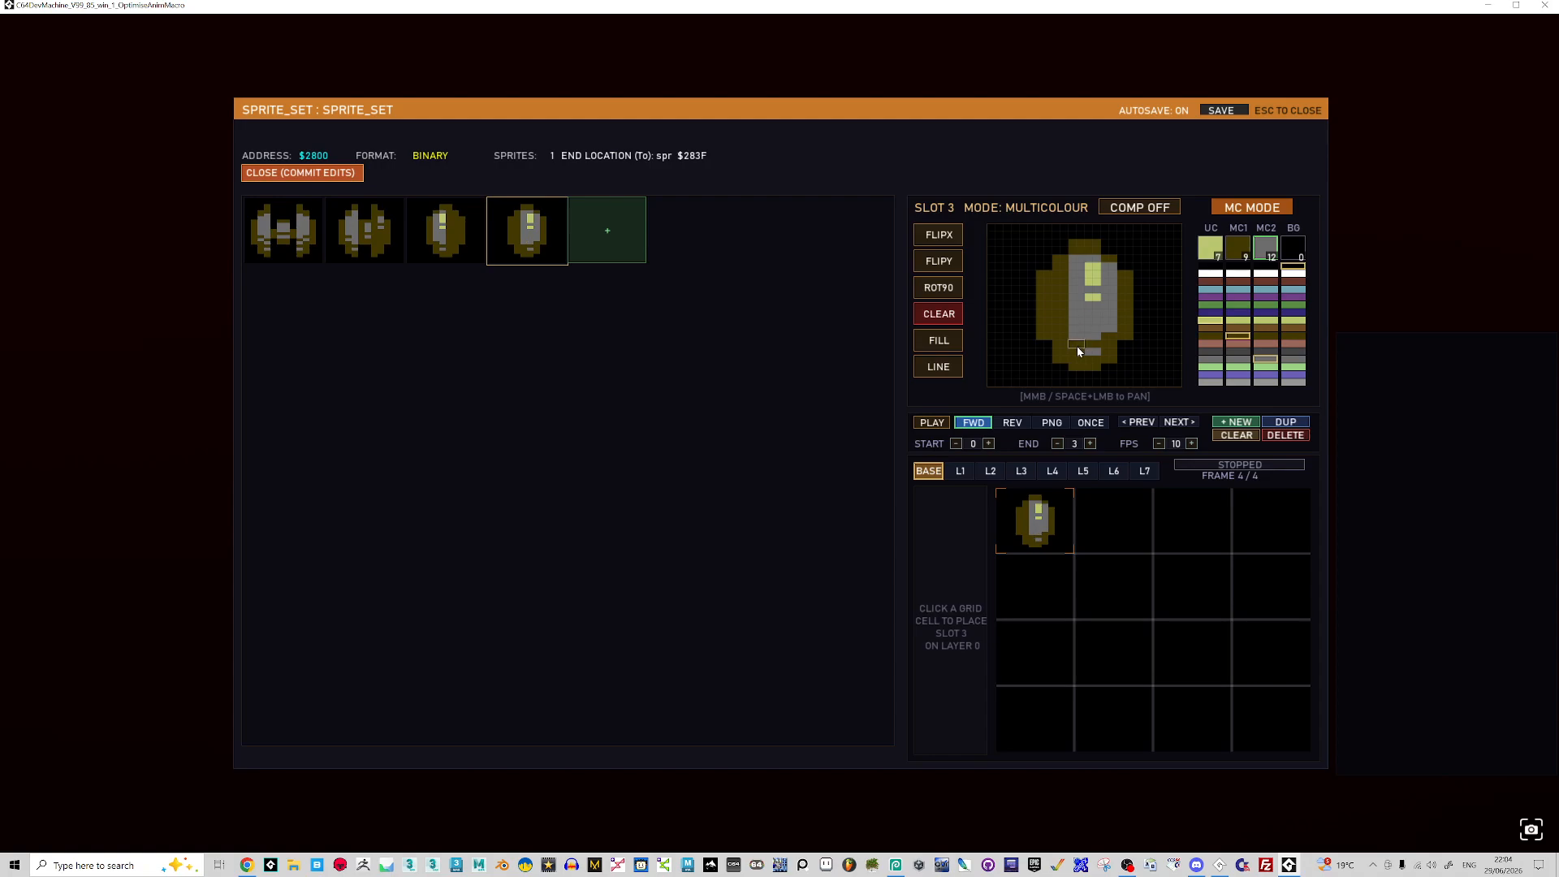
left_click_drag(1079, 348, 1095, 357)
left_click(1210, 248)
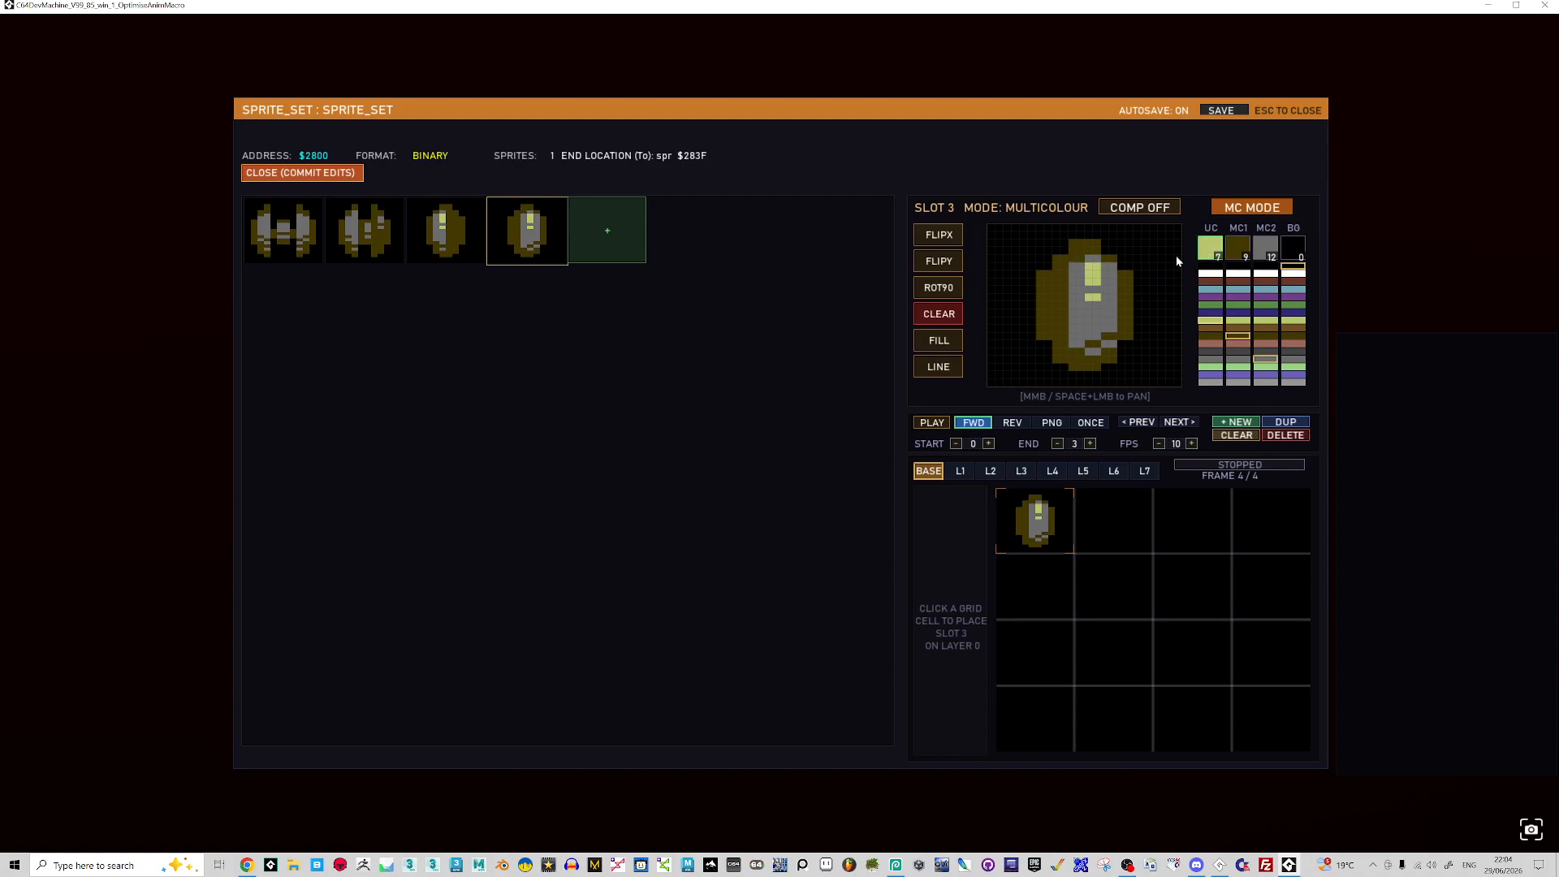
left_click(1091, 304)
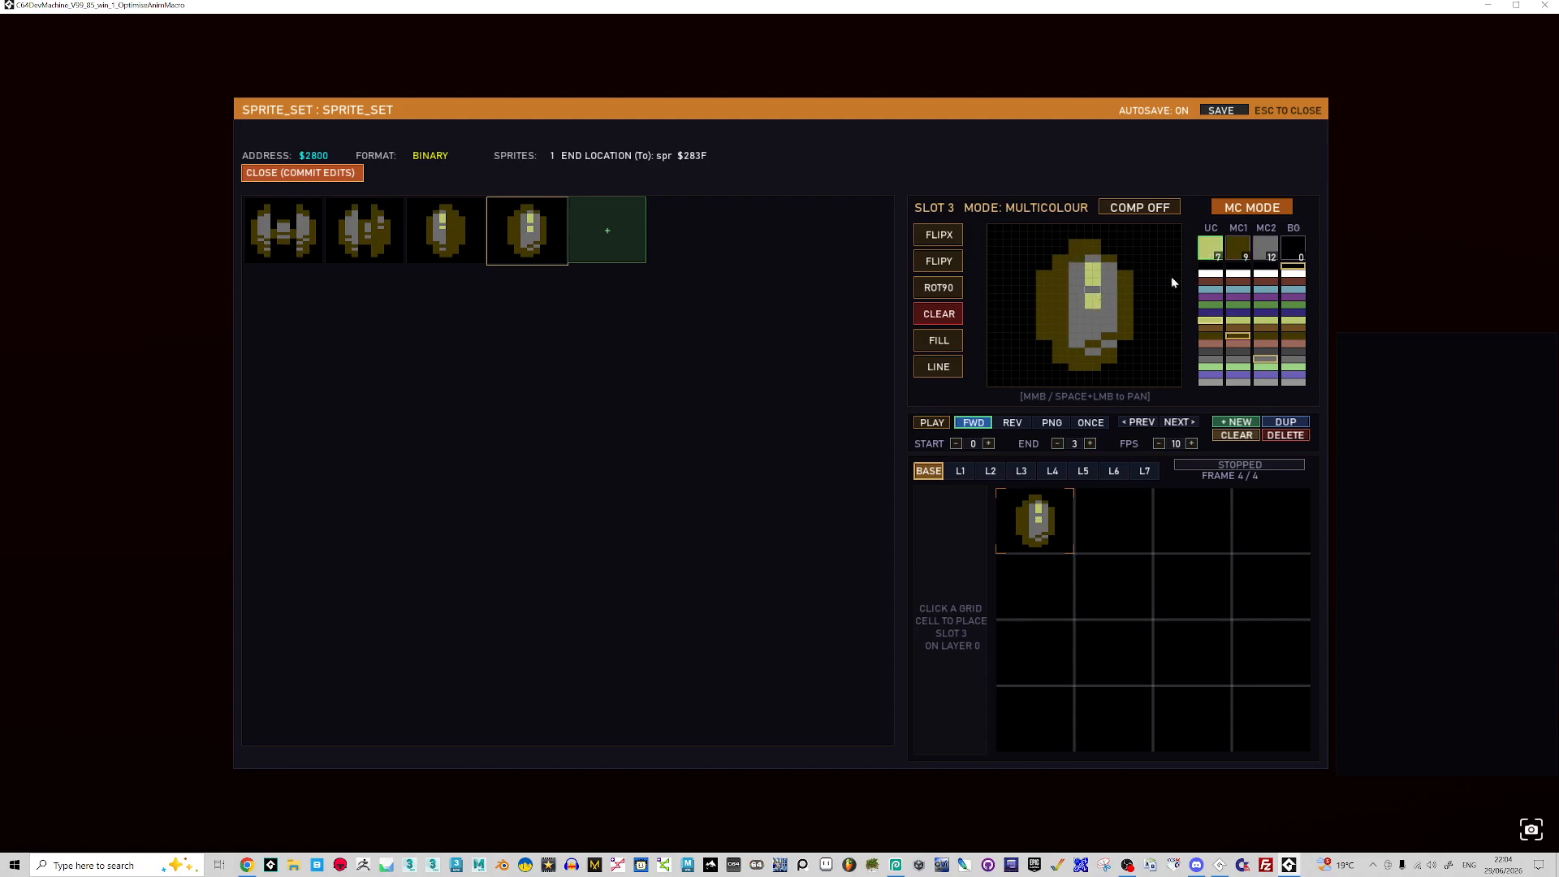
left_click(1093, 290)
key("3")
left_click_drag(1115, 330, 1149, 310)
key("Left")
key("Left")
key("Right")
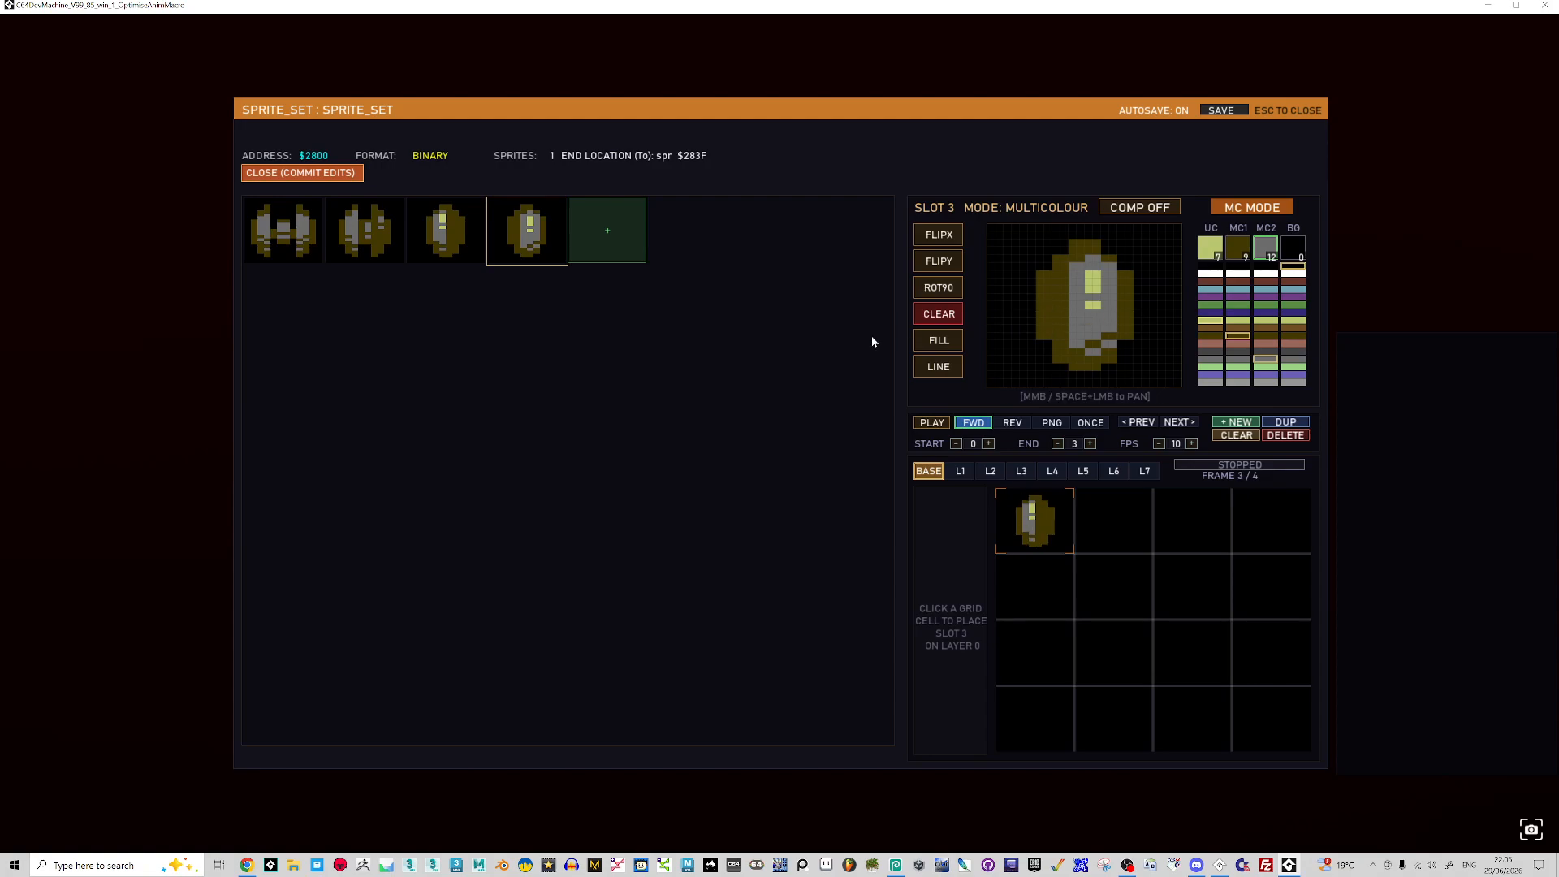
- Copy the slot 1 ship into a new slot 4 and flip it horizontally
left_click(468, 246)
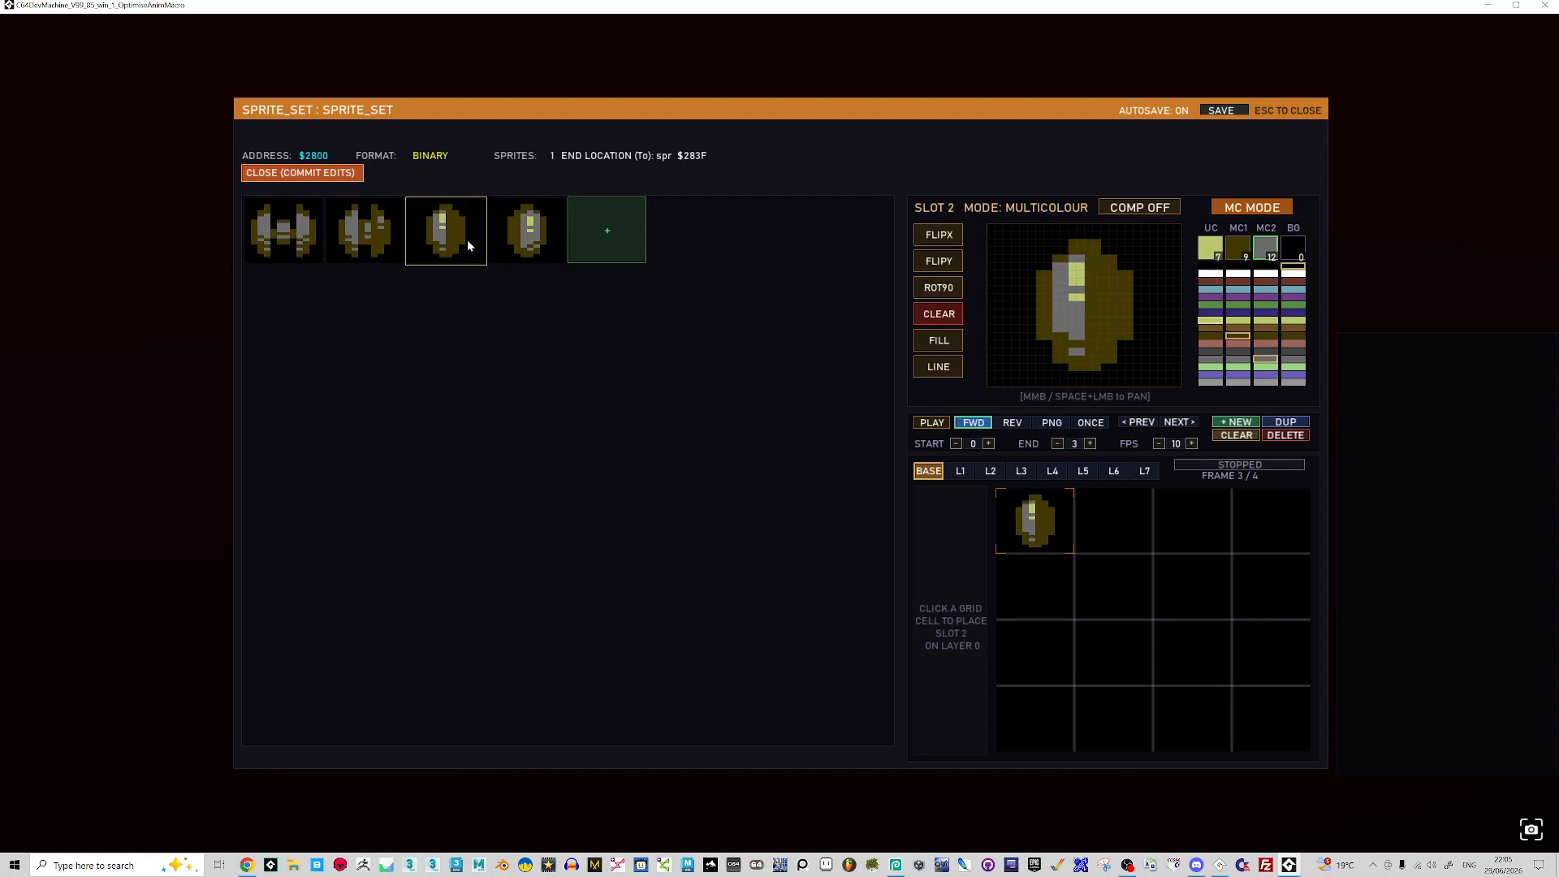
left_click(362, 248)
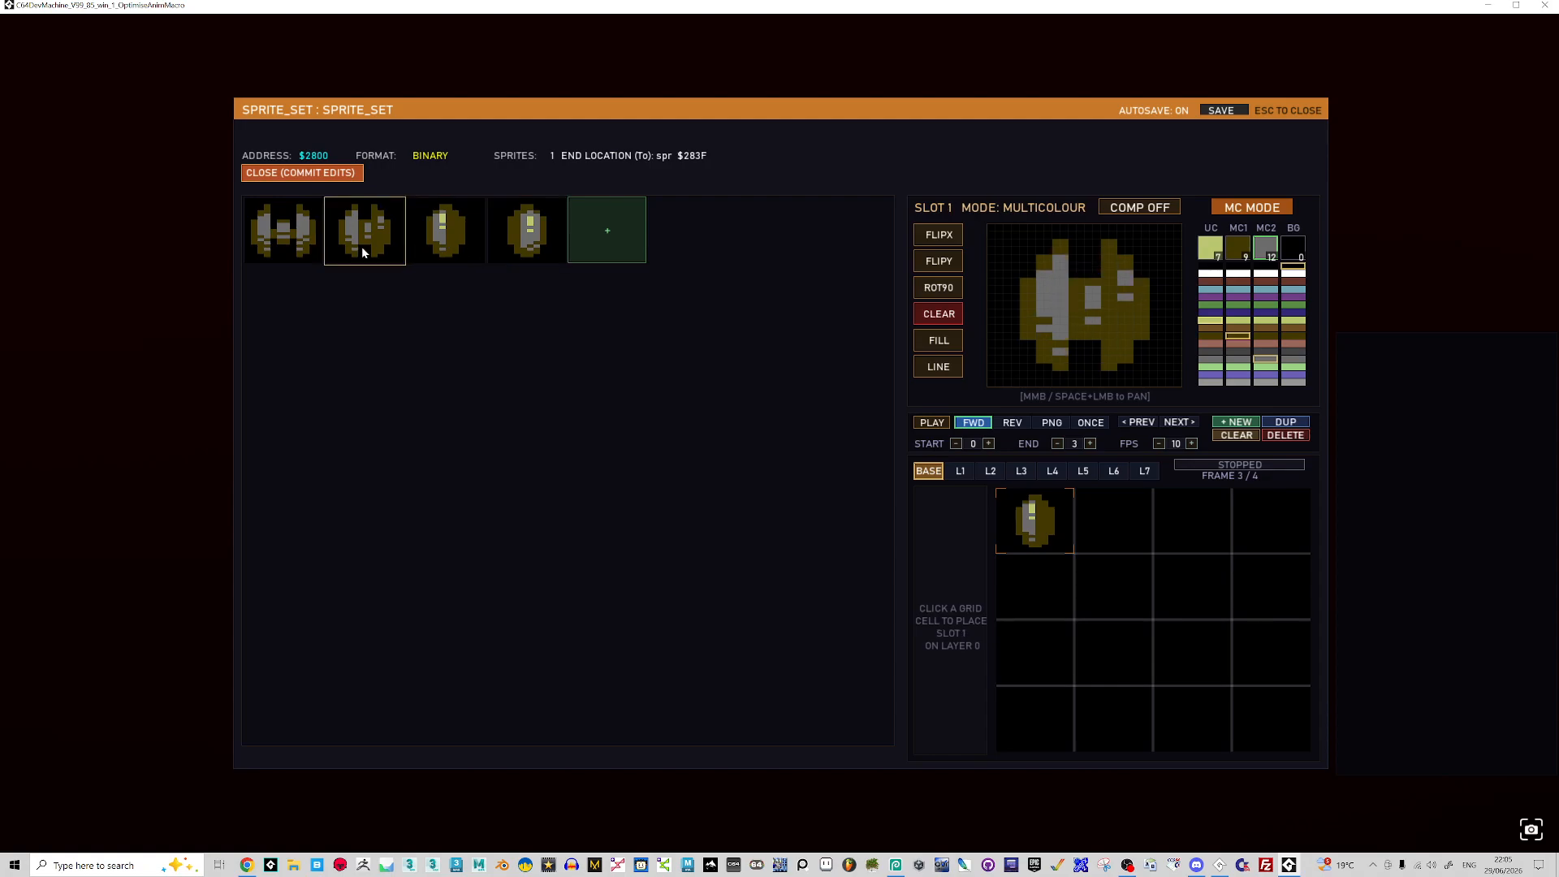
left_click(606, 240)
key("ctrl+v")
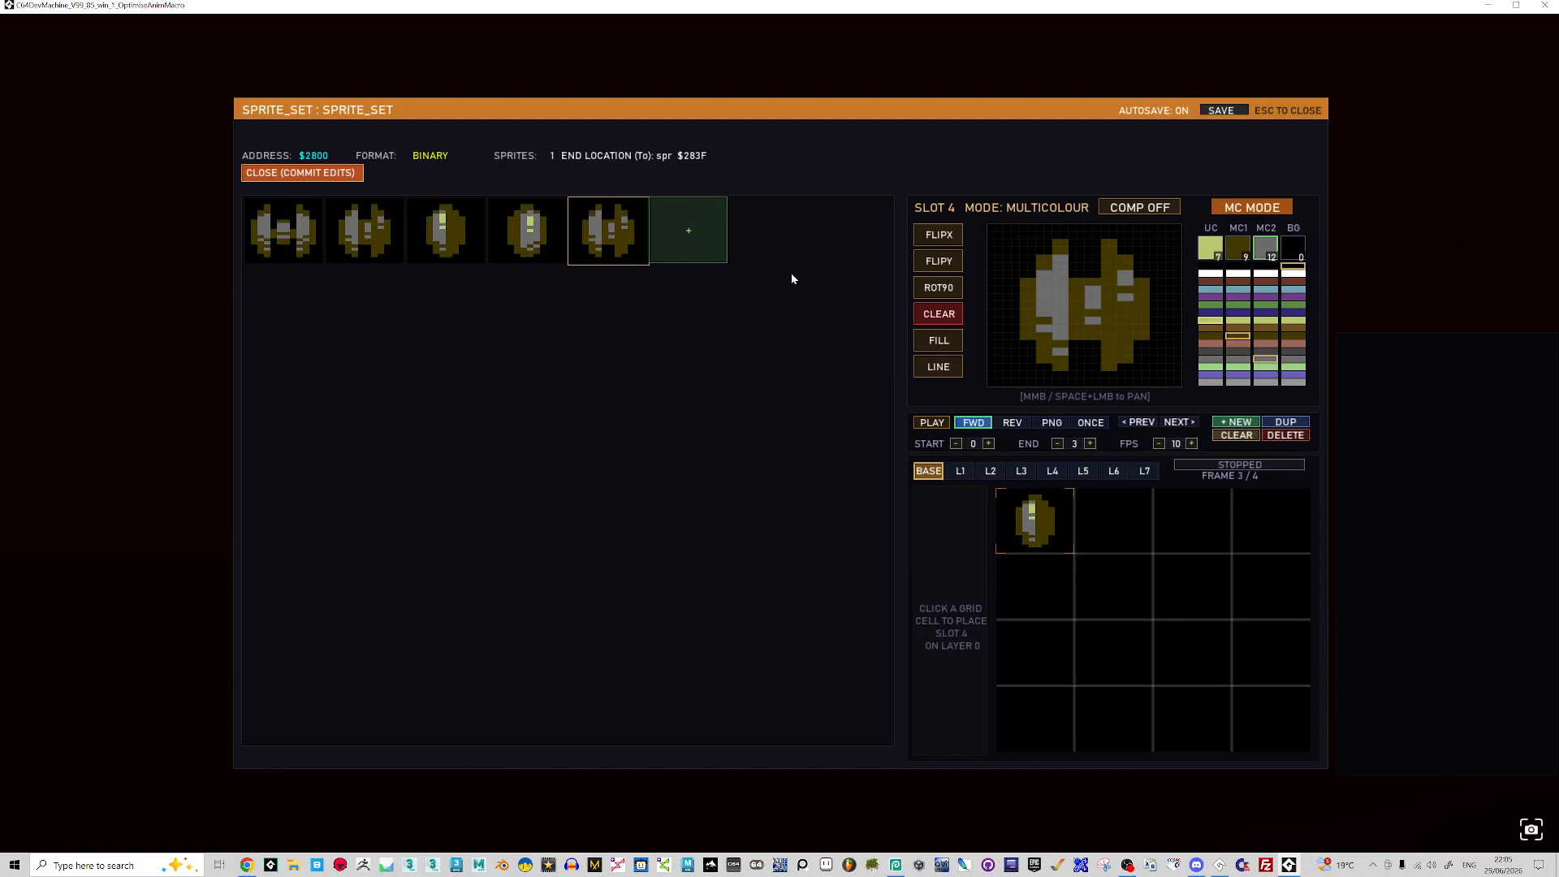
left_click(940, 236)
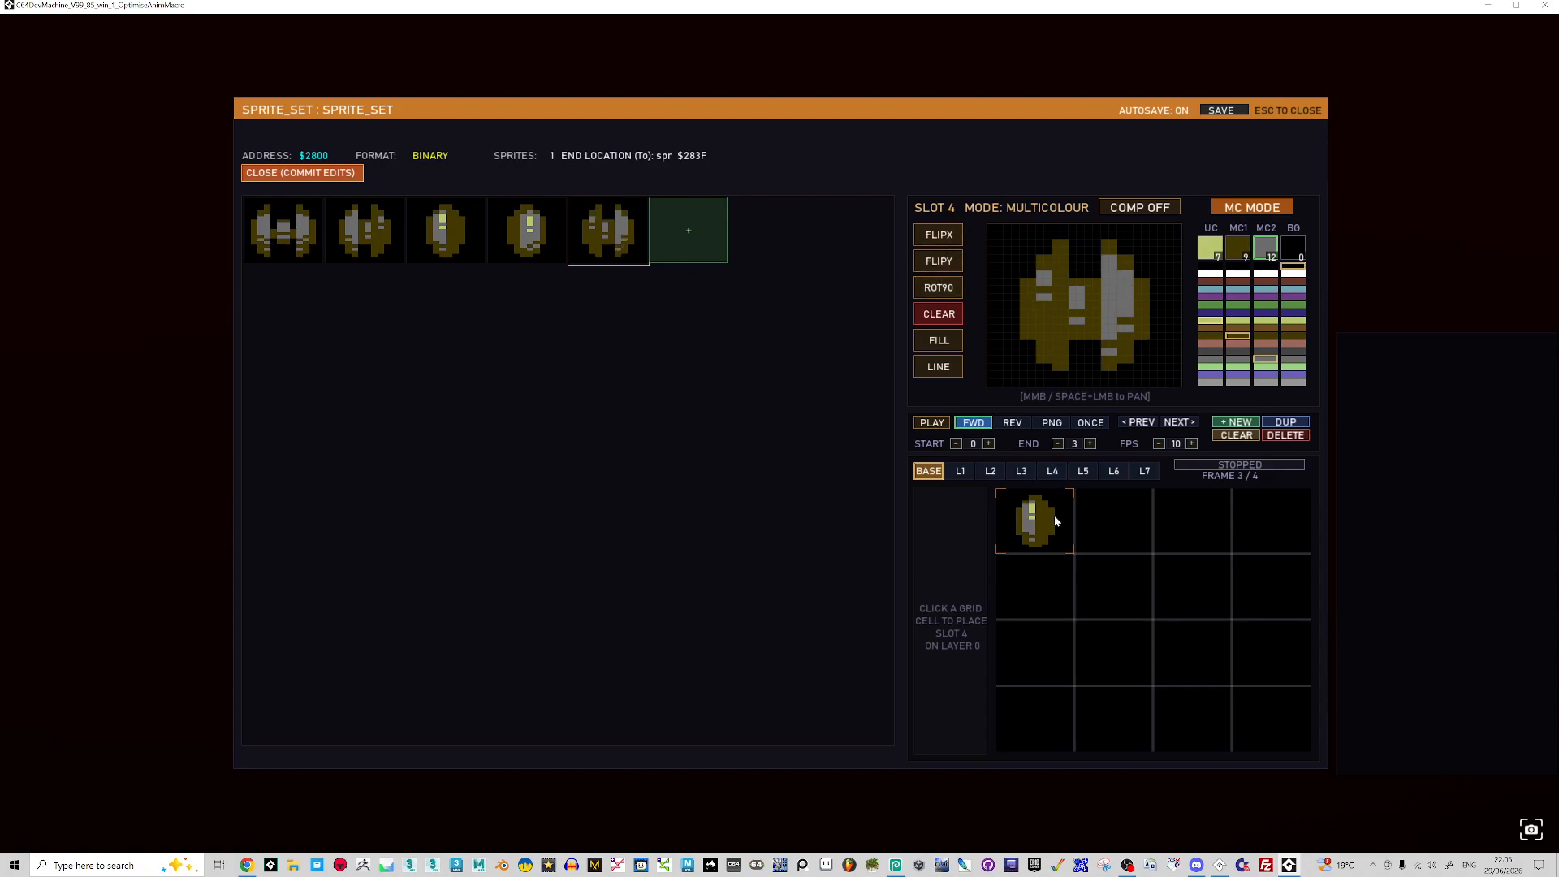
- Add a fifth frame after the last one and place slot 4 in its first grid cell
key("Right")
key("Right")
key("Right")
left_click(1235, 422)
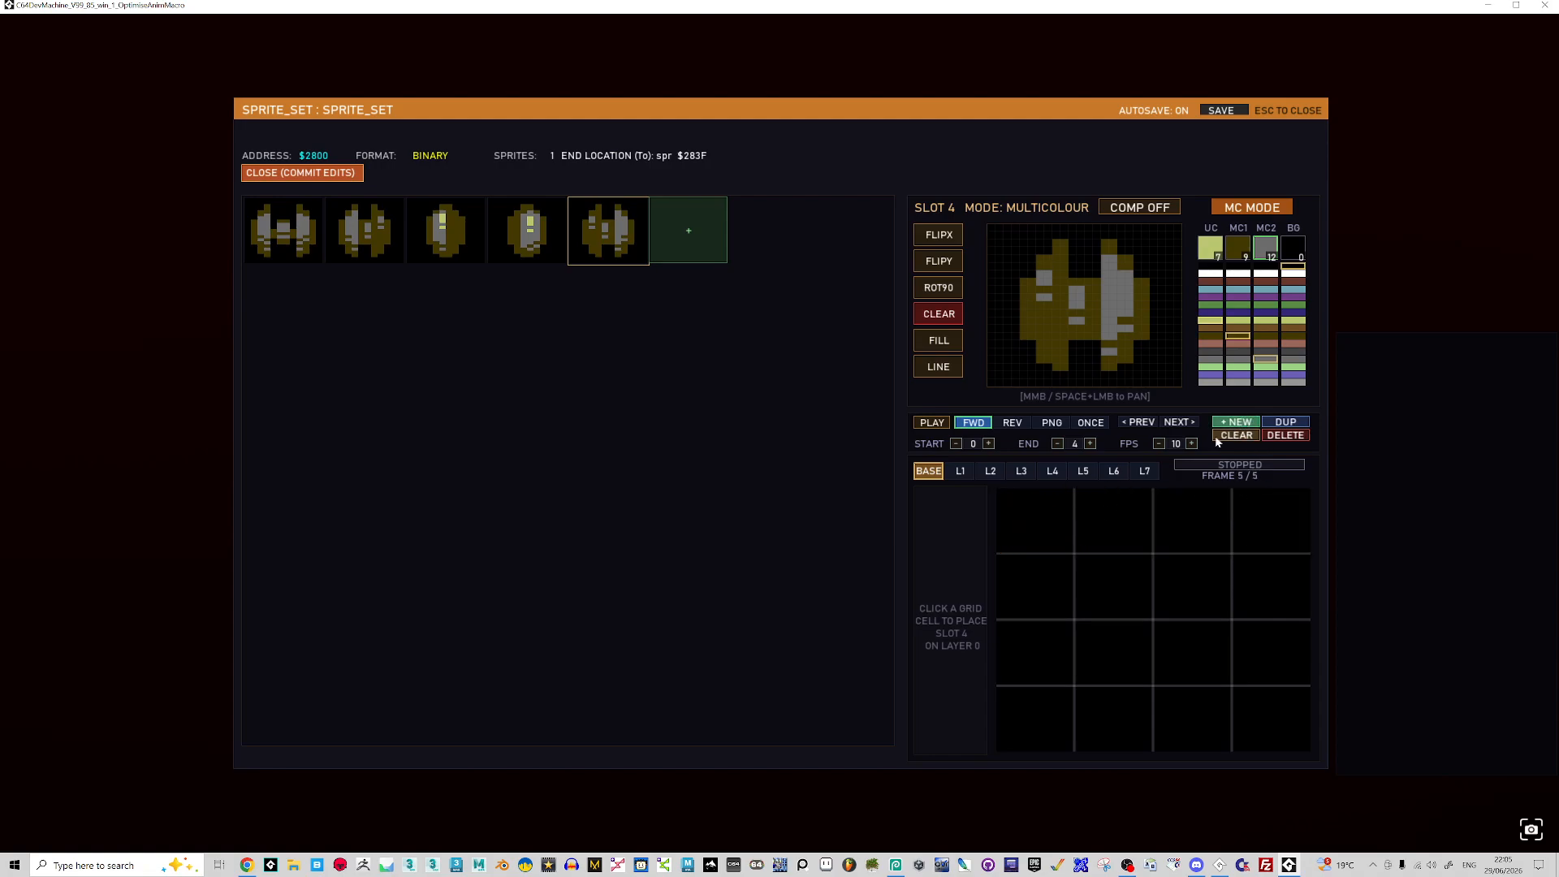
left_click(1026, 522)
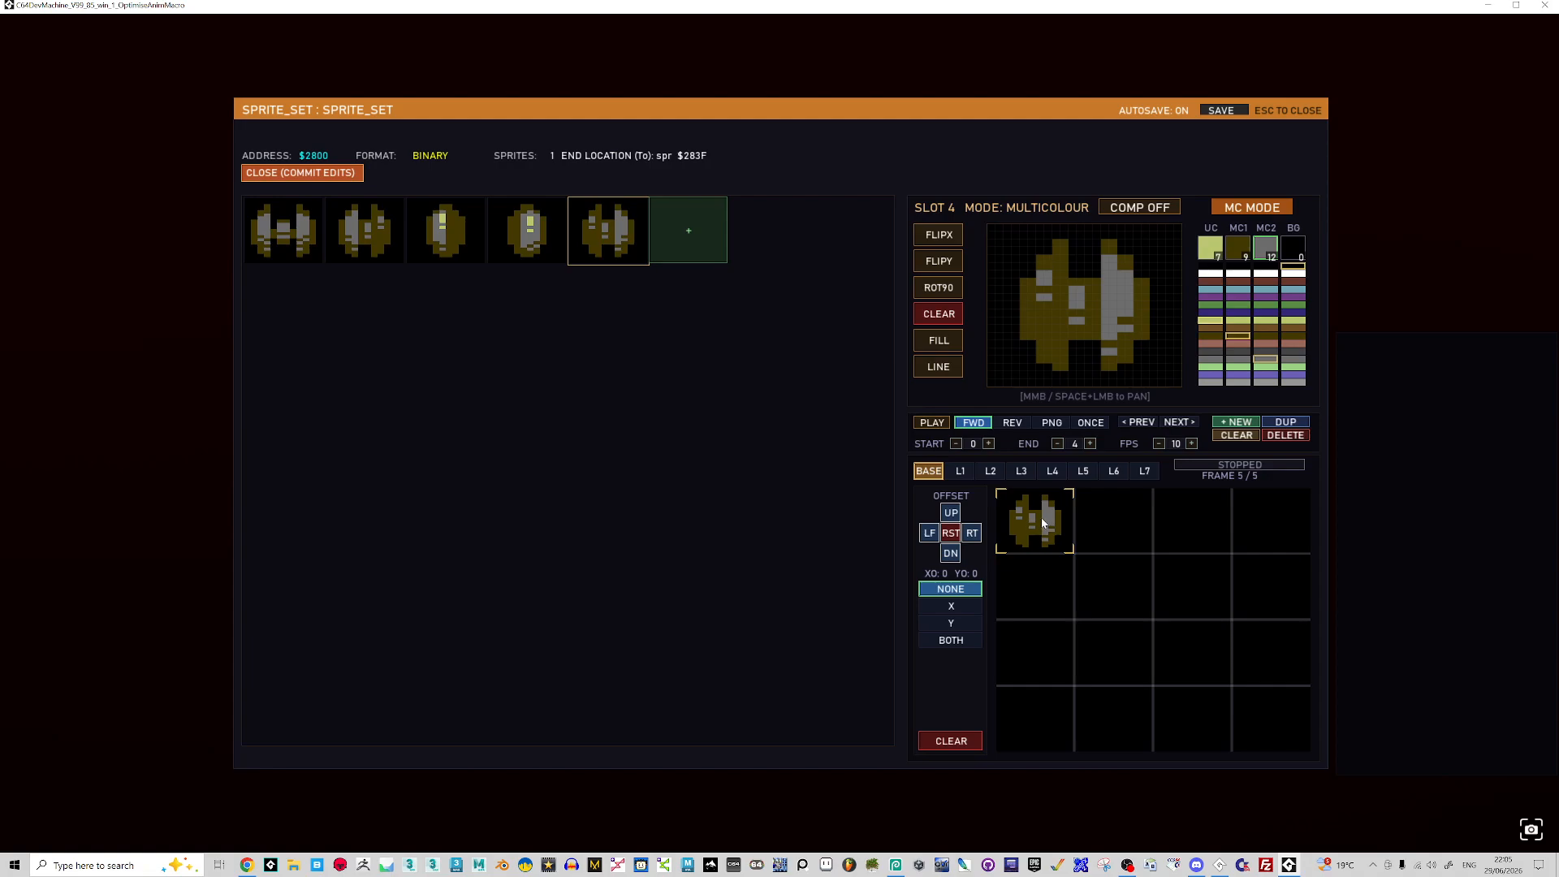
left_click(1226, 423)
left_click(298, 228)
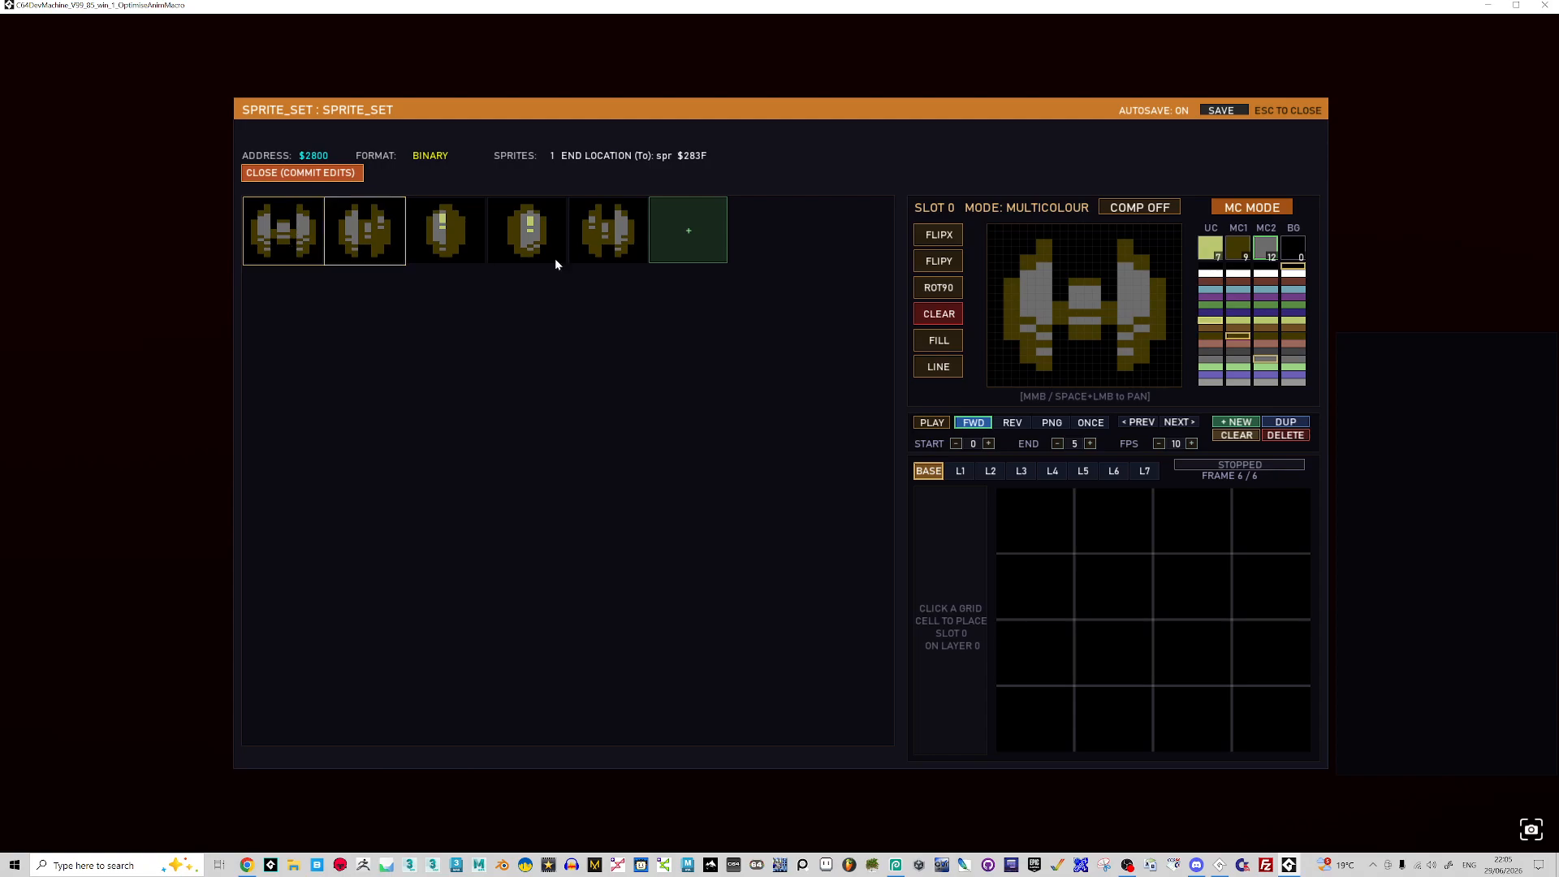
left_click(1138, 423)
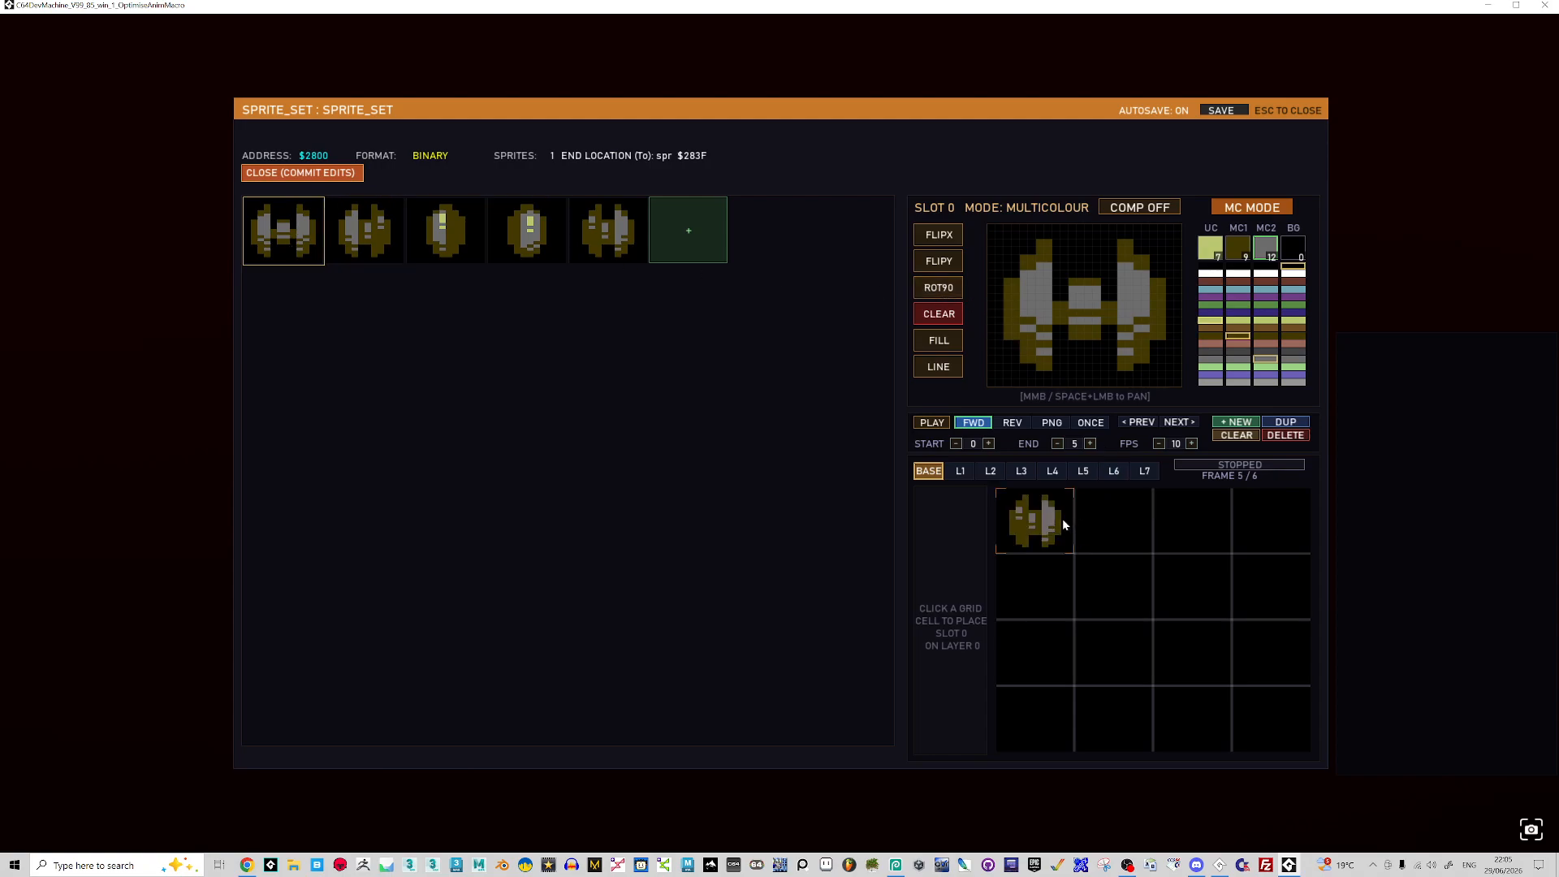
key("Right")
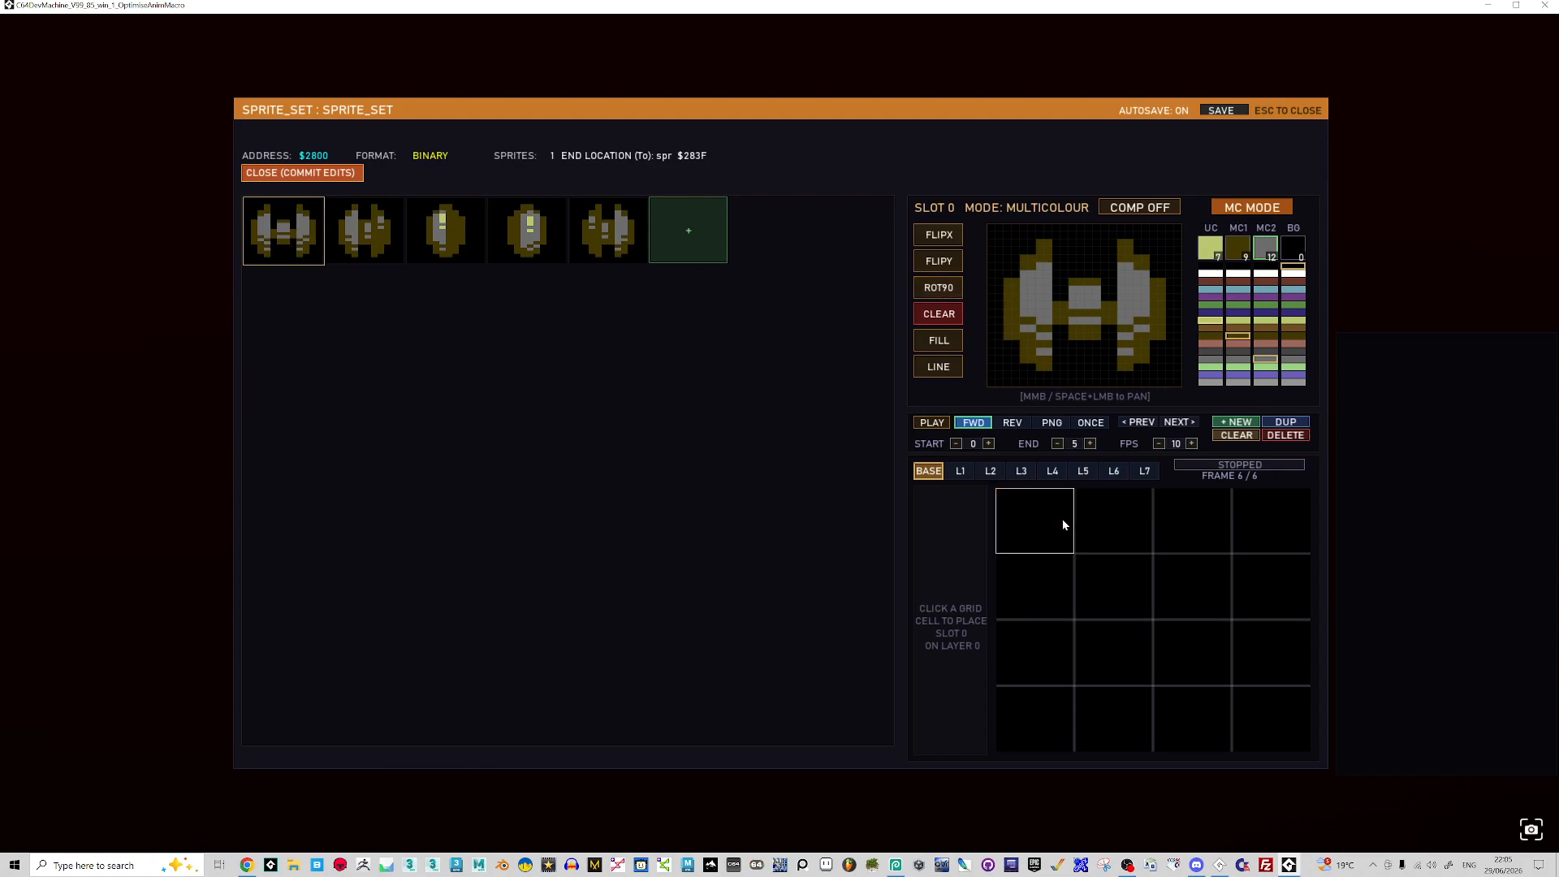
left_click(1282, 438)
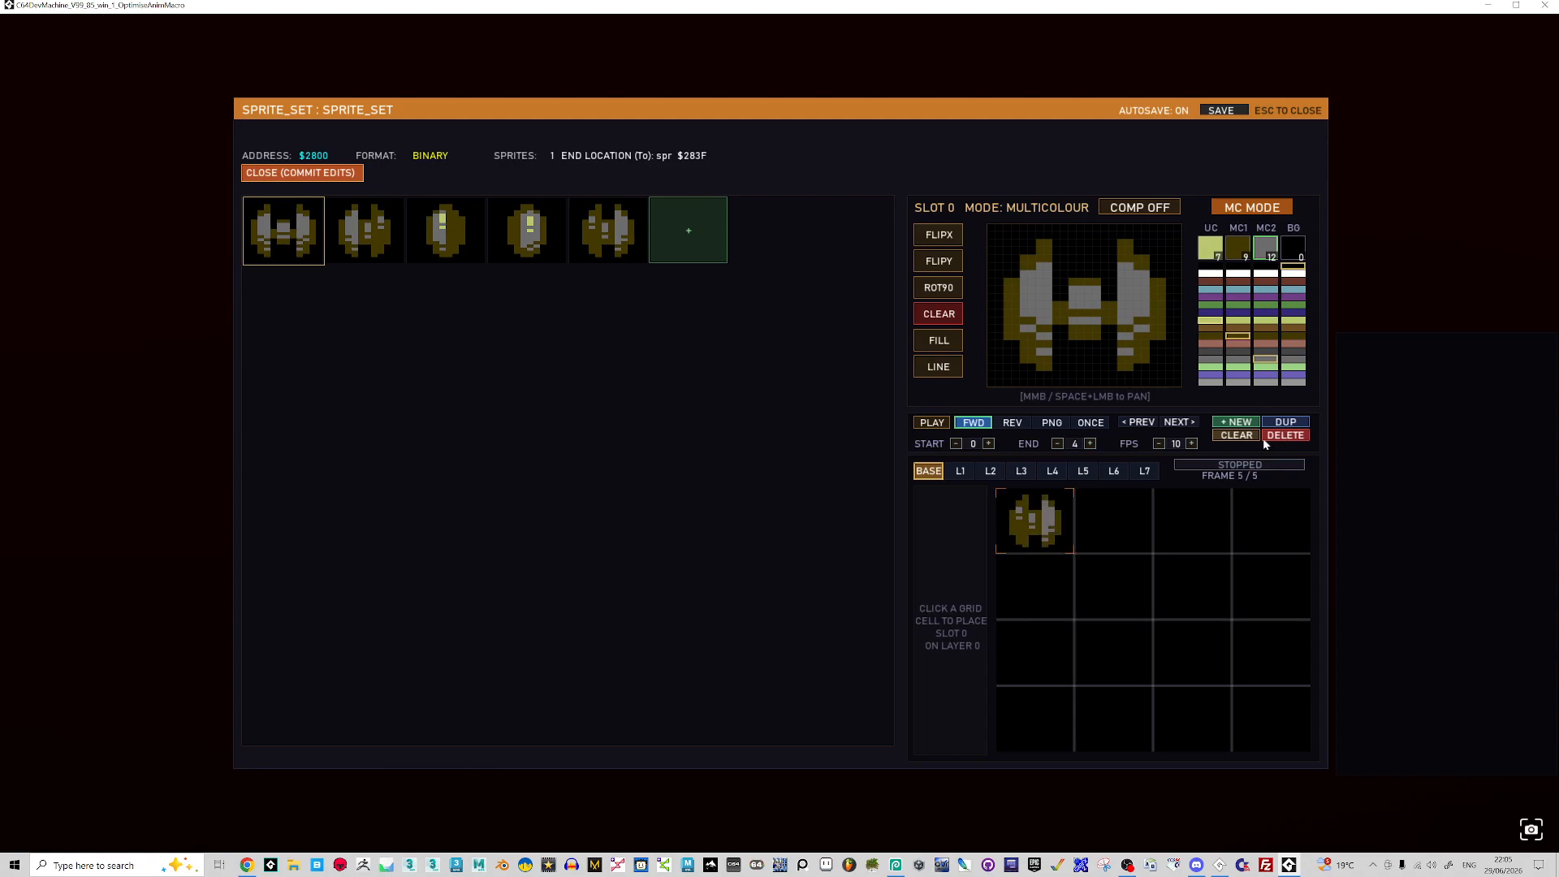
- Play the animation as a forward loop and slow it to 5 FPS to check the rotation
left_click(934, 424)
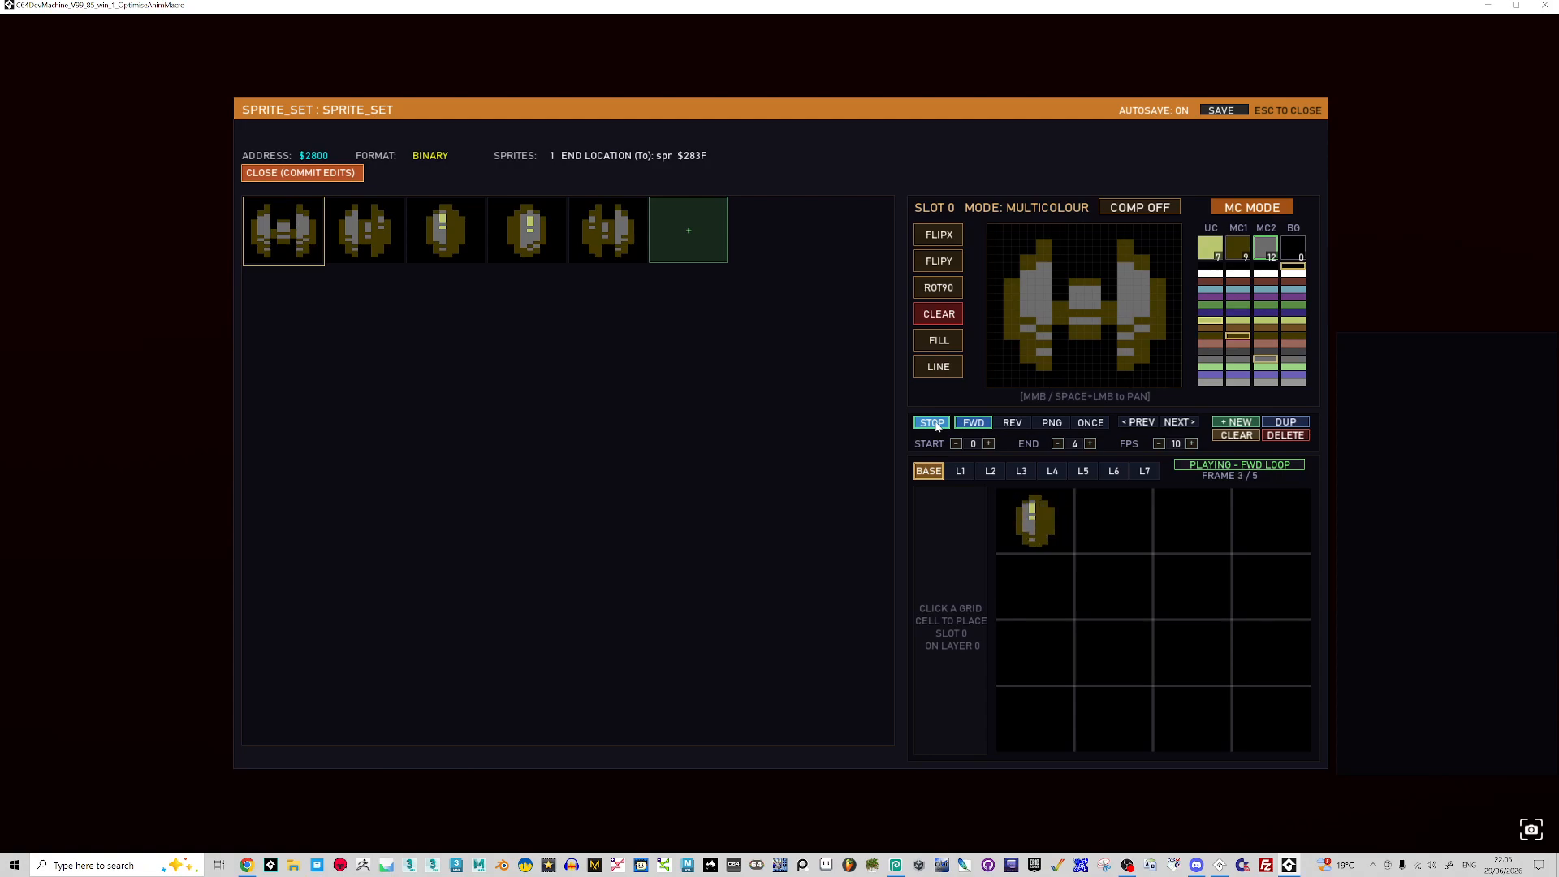
left_click(1159, 445)
left_click(1159, 444)
left_click(1159, 444)
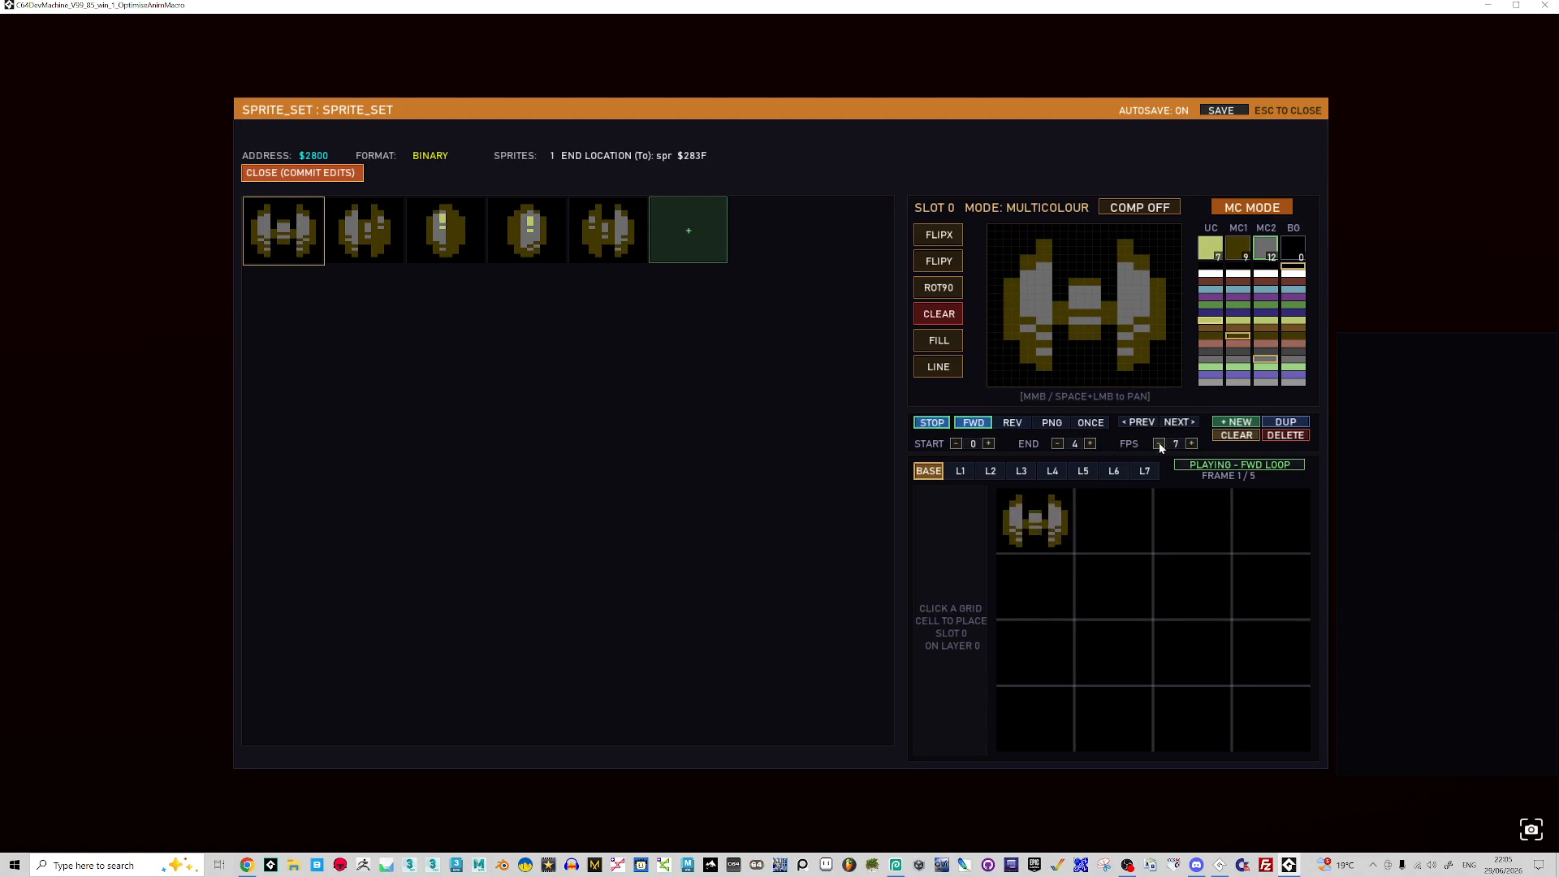
left_click(1159, 444)
left_click(1159, 444)
- Cover the left column of slot 3's MC2 strip with MC1 and raise the playback rate to 13 FPS
left_click(541, 256)
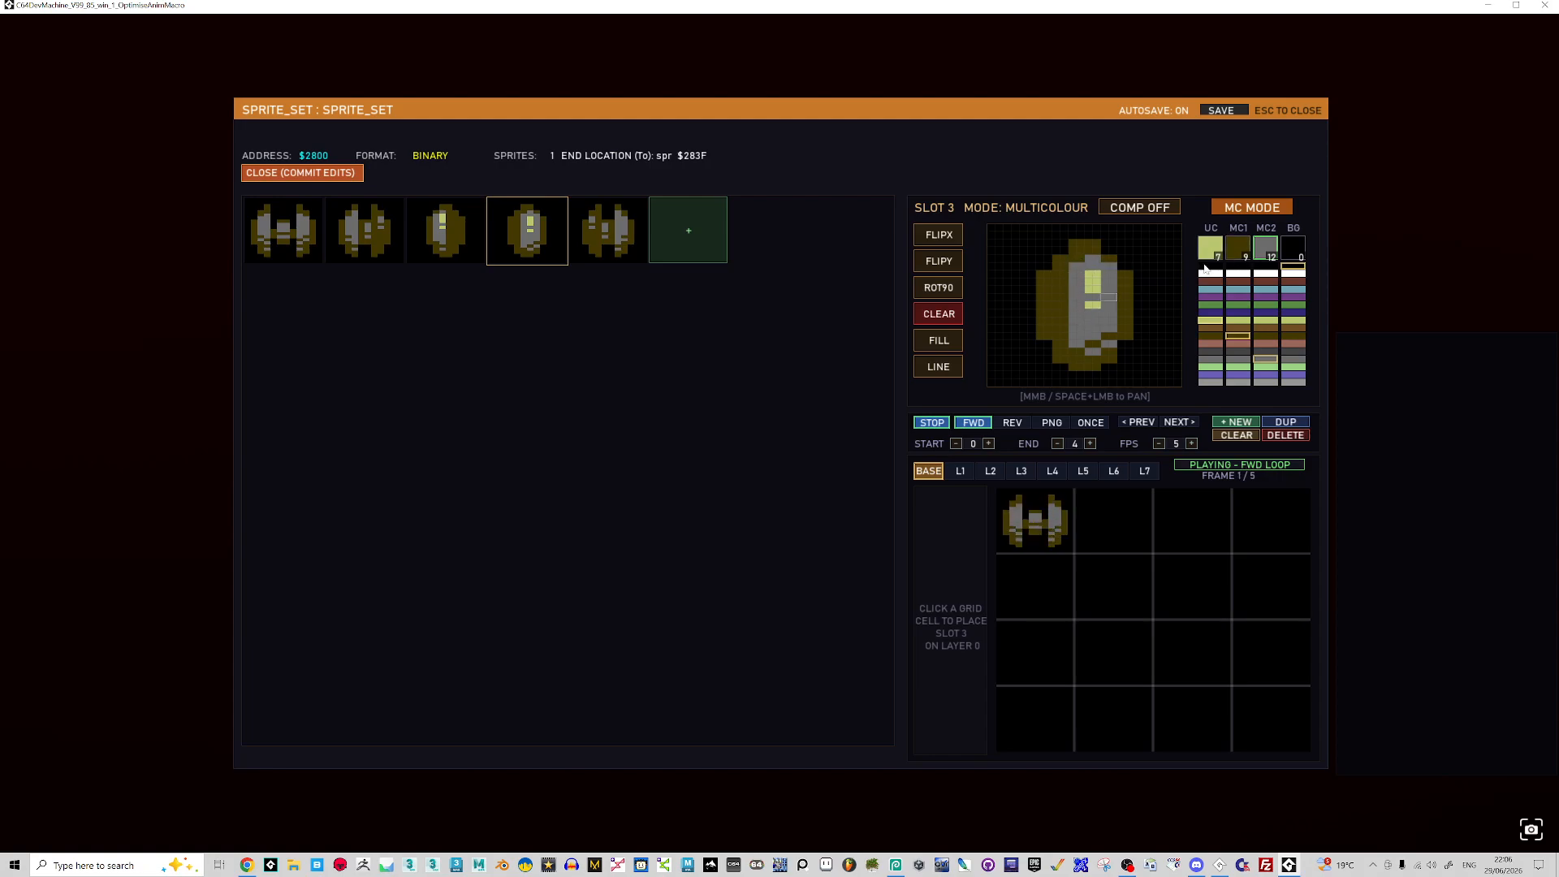
left_click(1238, 258)
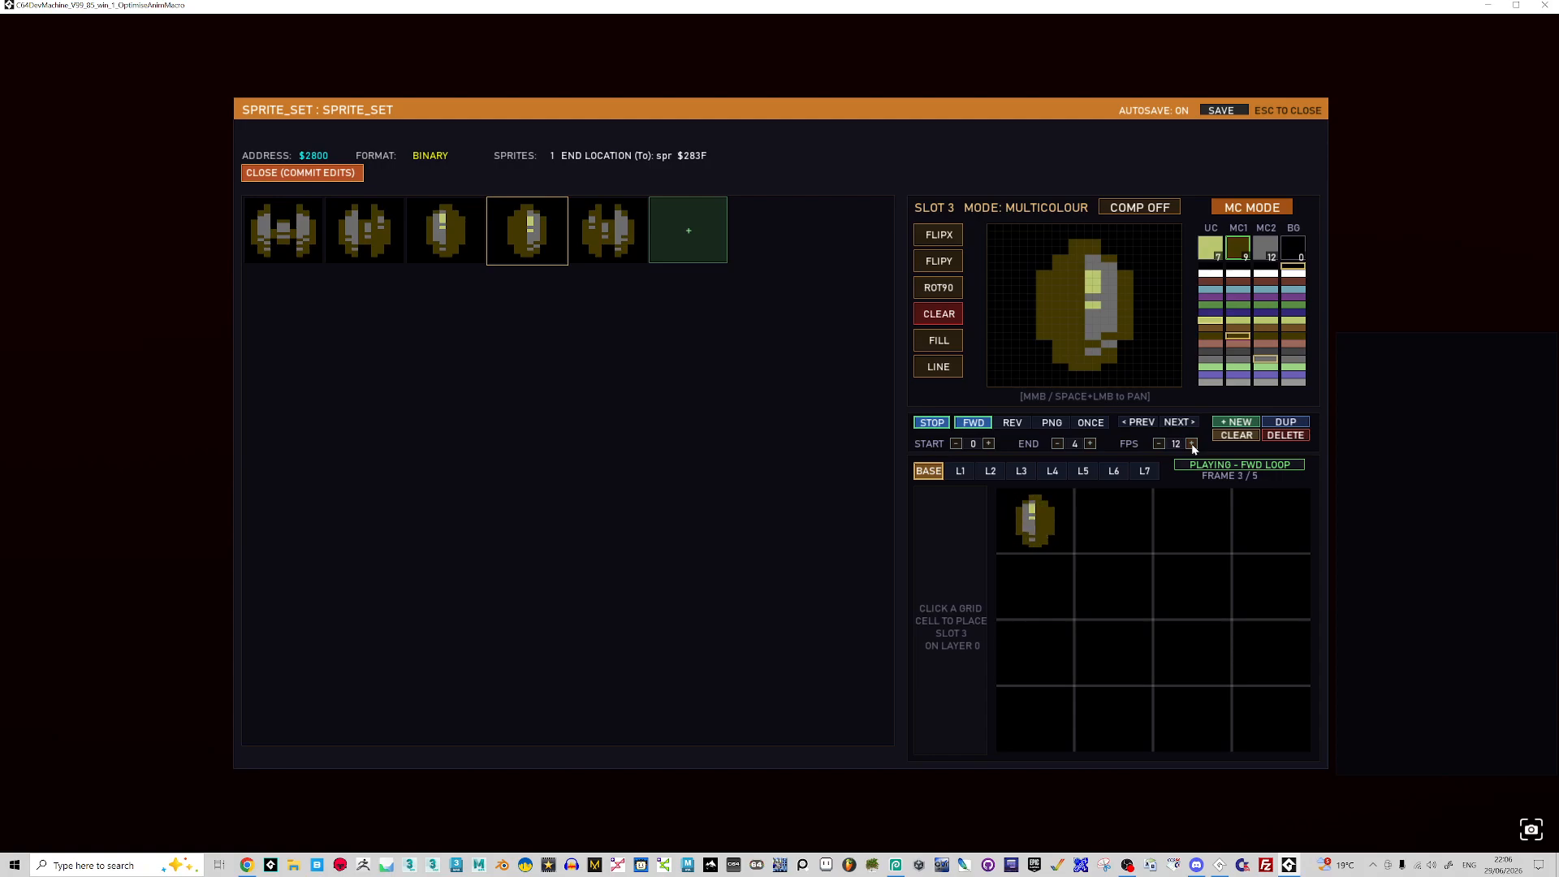
left_click(1191, 444)
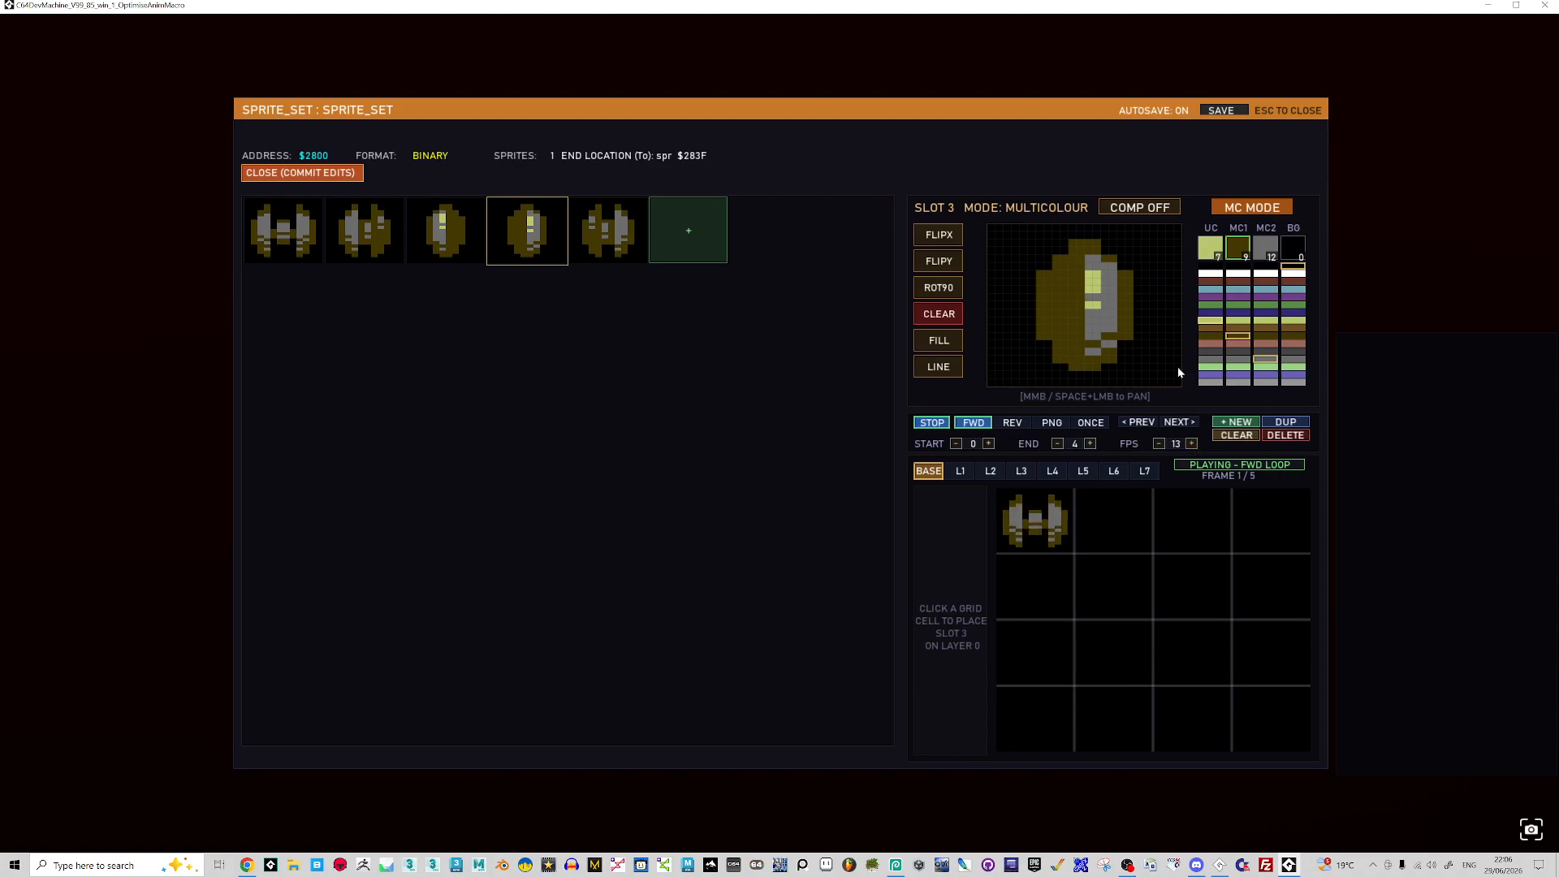
- Try MC1 colour 6 with MC2 colour 14, and settle on MC1 colour 11 with MC2 colour 12
left_click(1238, 313)
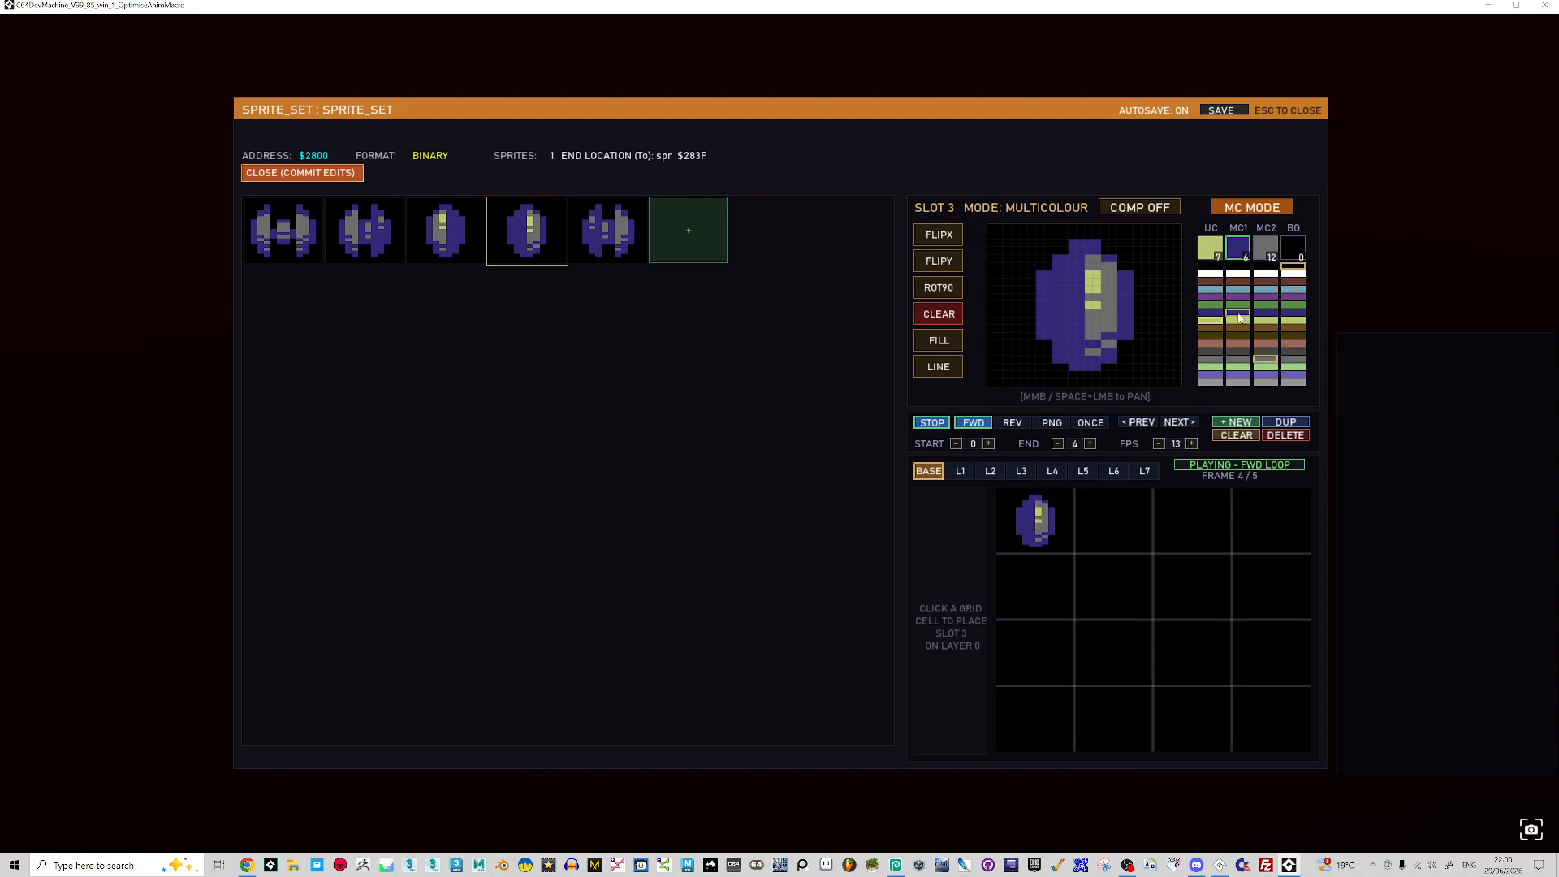
left_click(1267, 375)
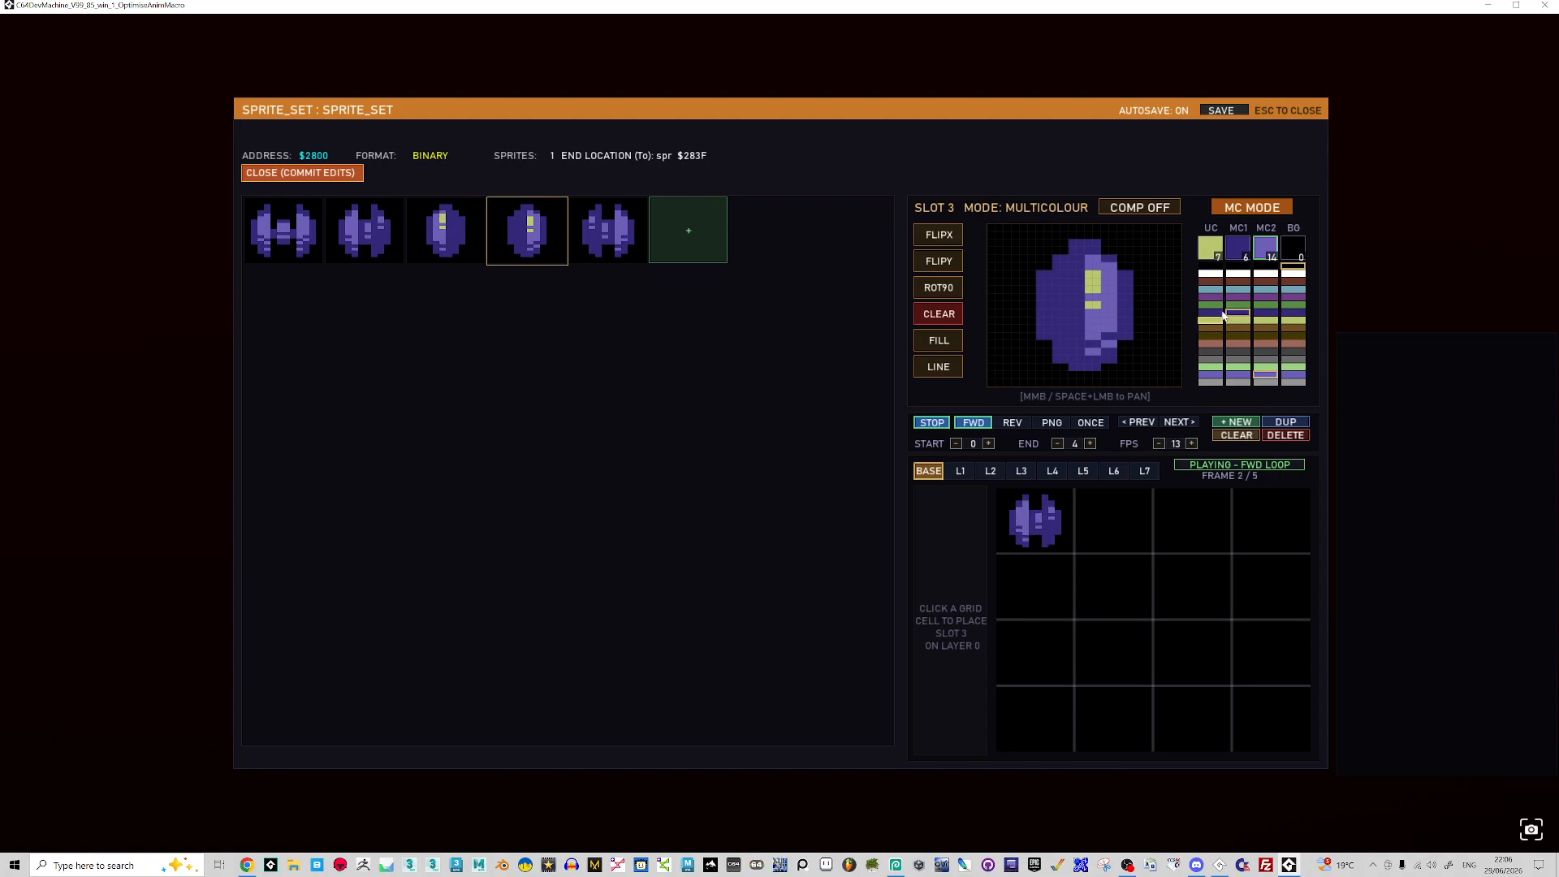
left_click(1233, 354)
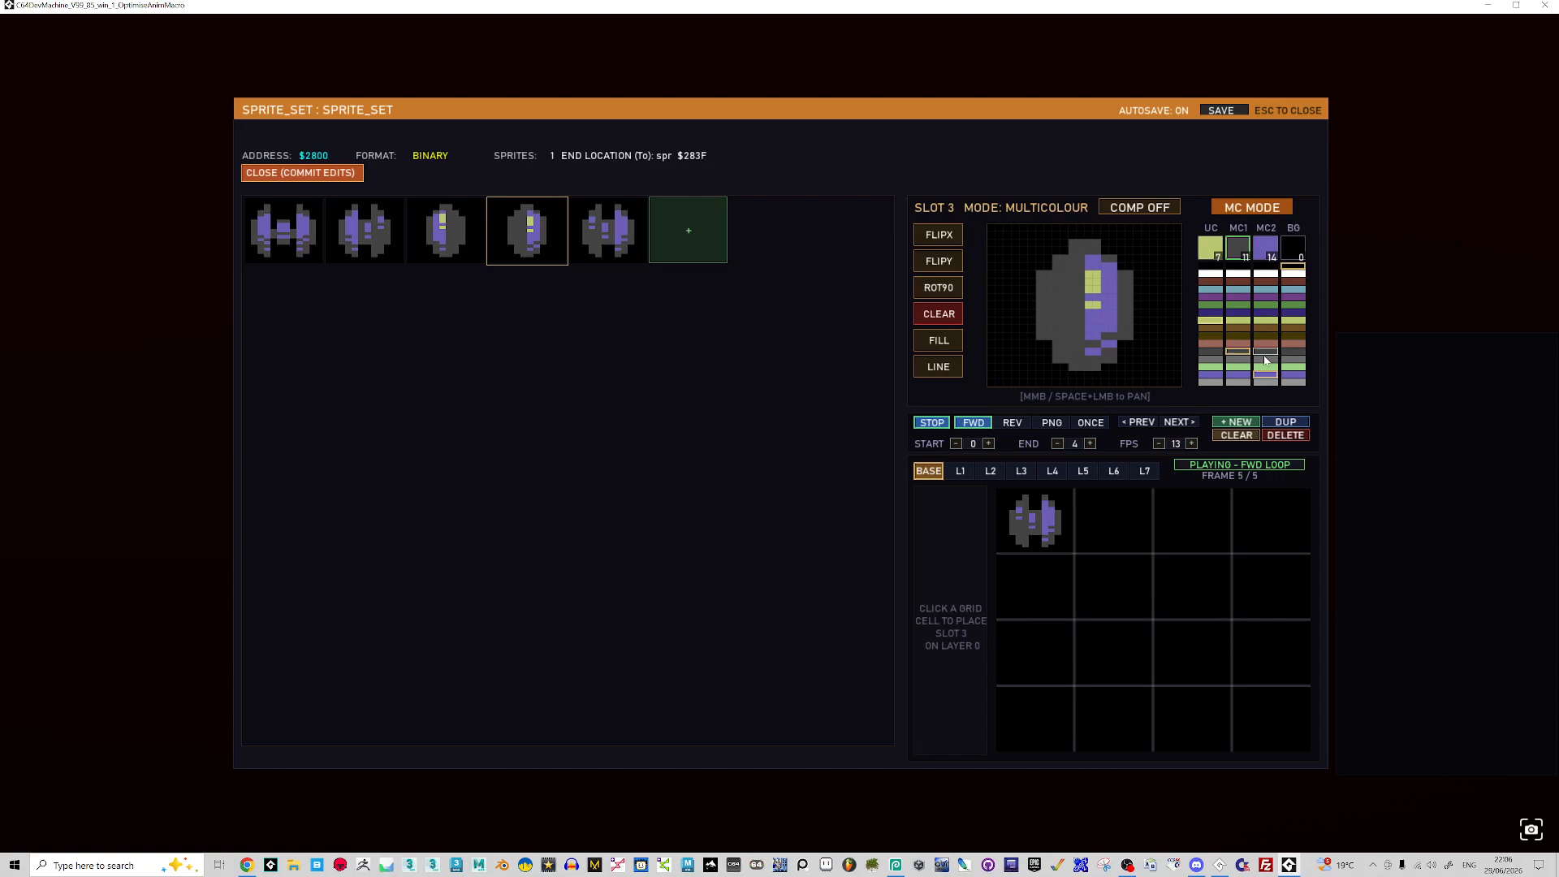
left_click(1265, 360)
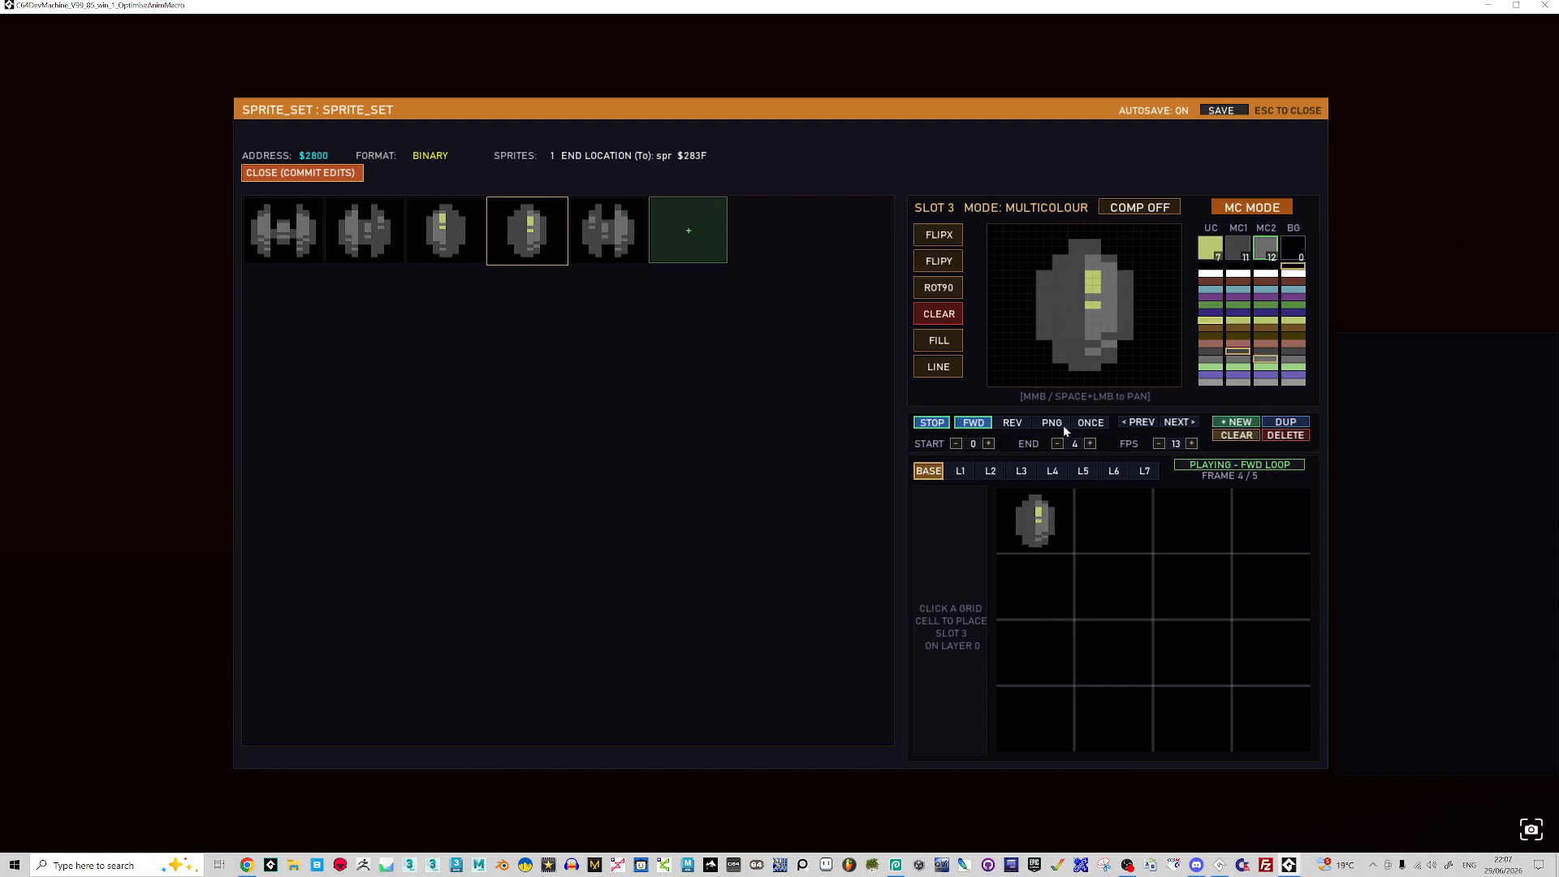
- Stop the animation, set the background colour to 6 and add an empty slot 5
left_click(934, 425)
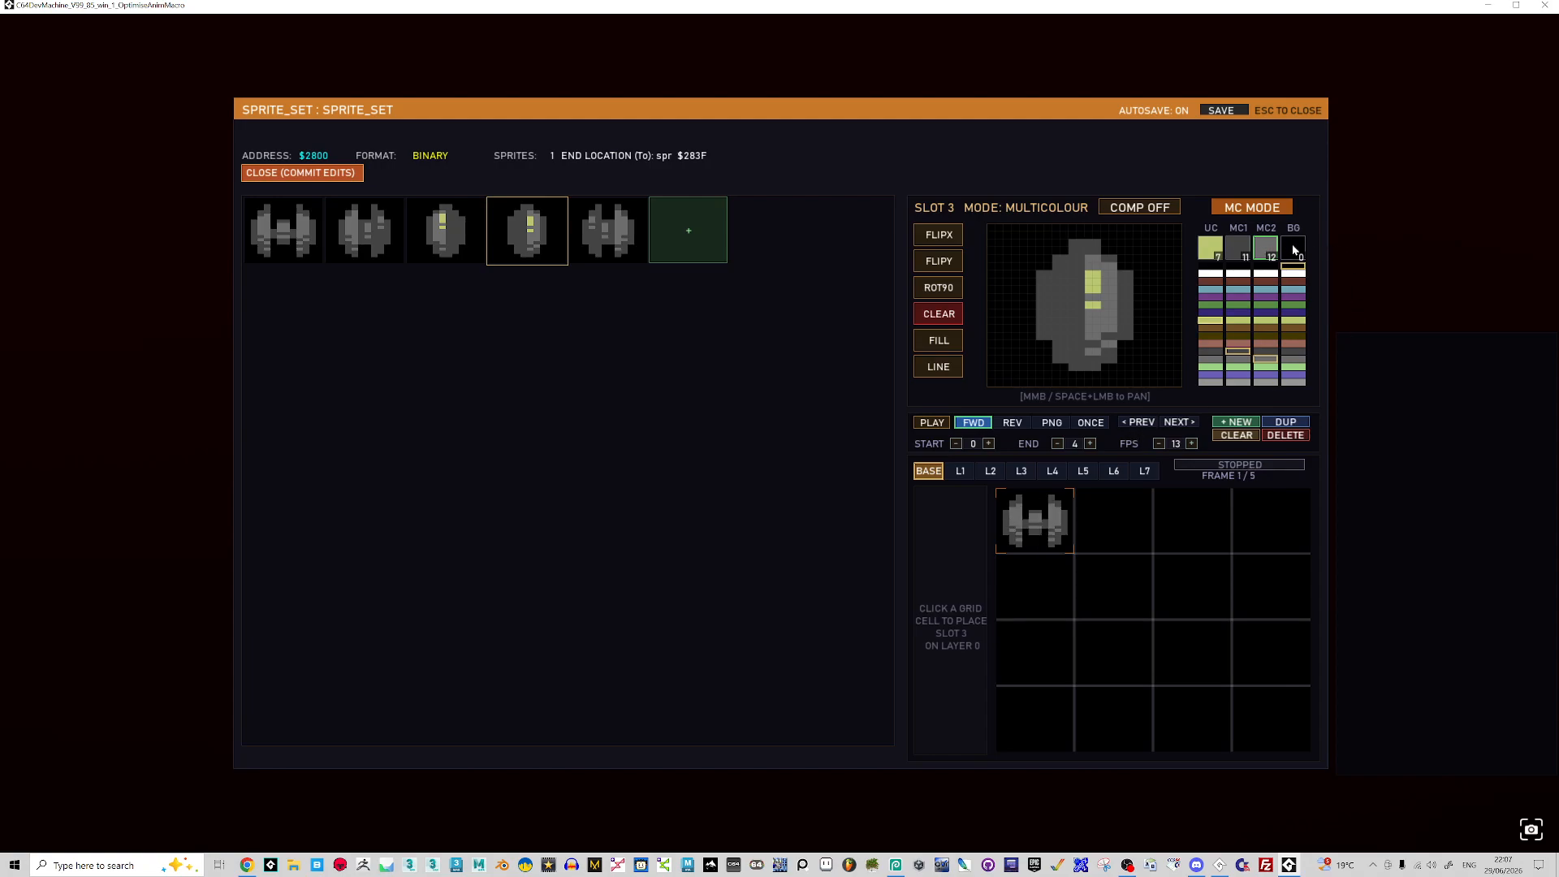
left_click(1294, 314)
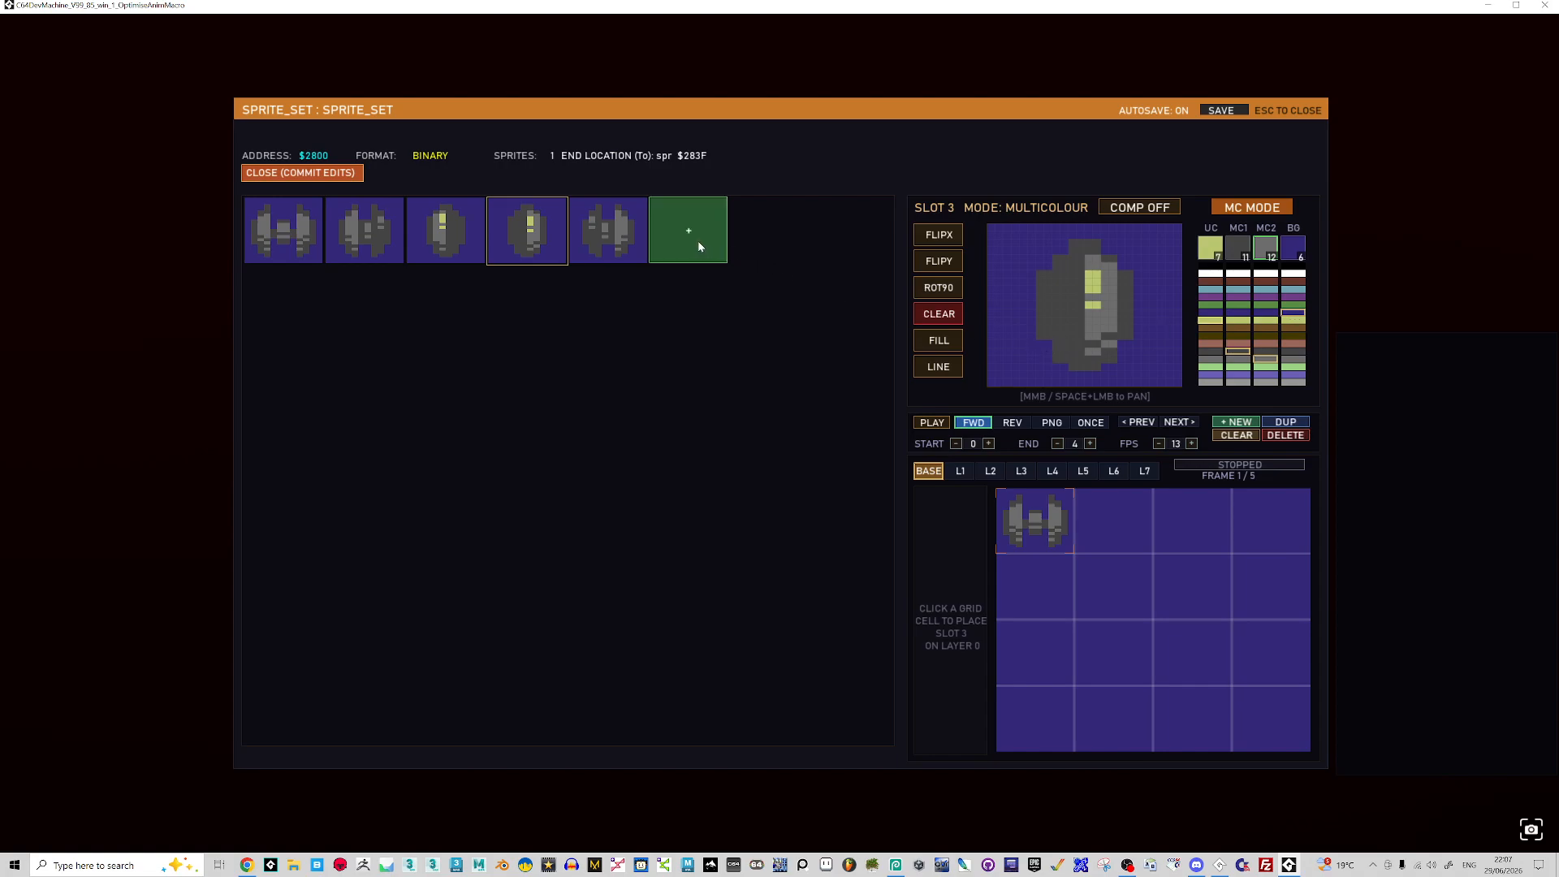
left_click(699, 246)
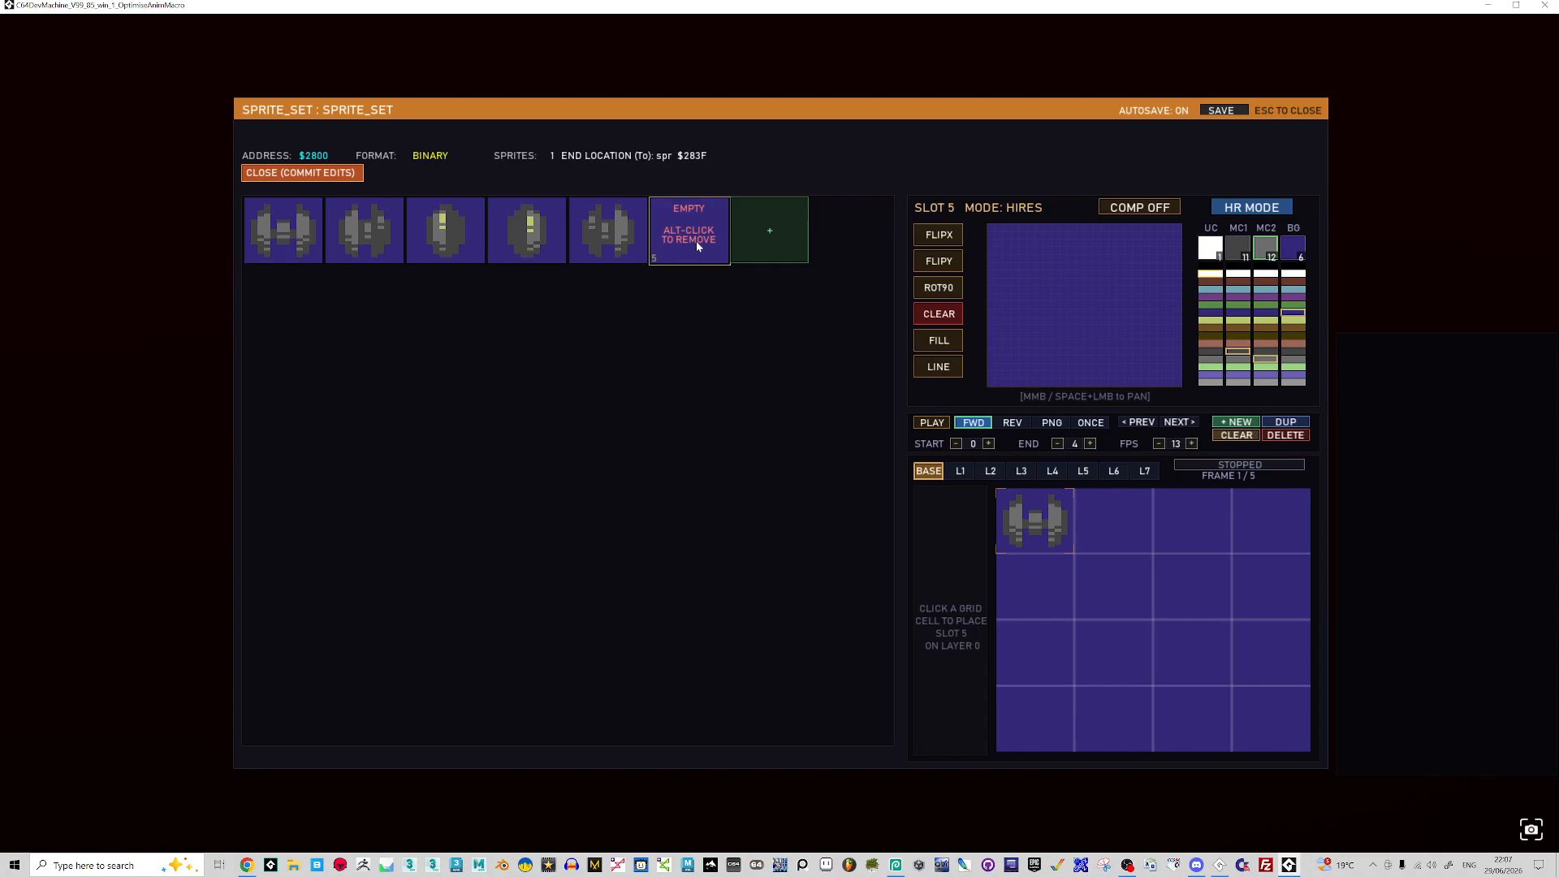
- Set slot 5's unique colour to 0 in hires mode and place the sprite on layer 1 of frame 1
left_click(1247, 211)
left_click(1247, 211)
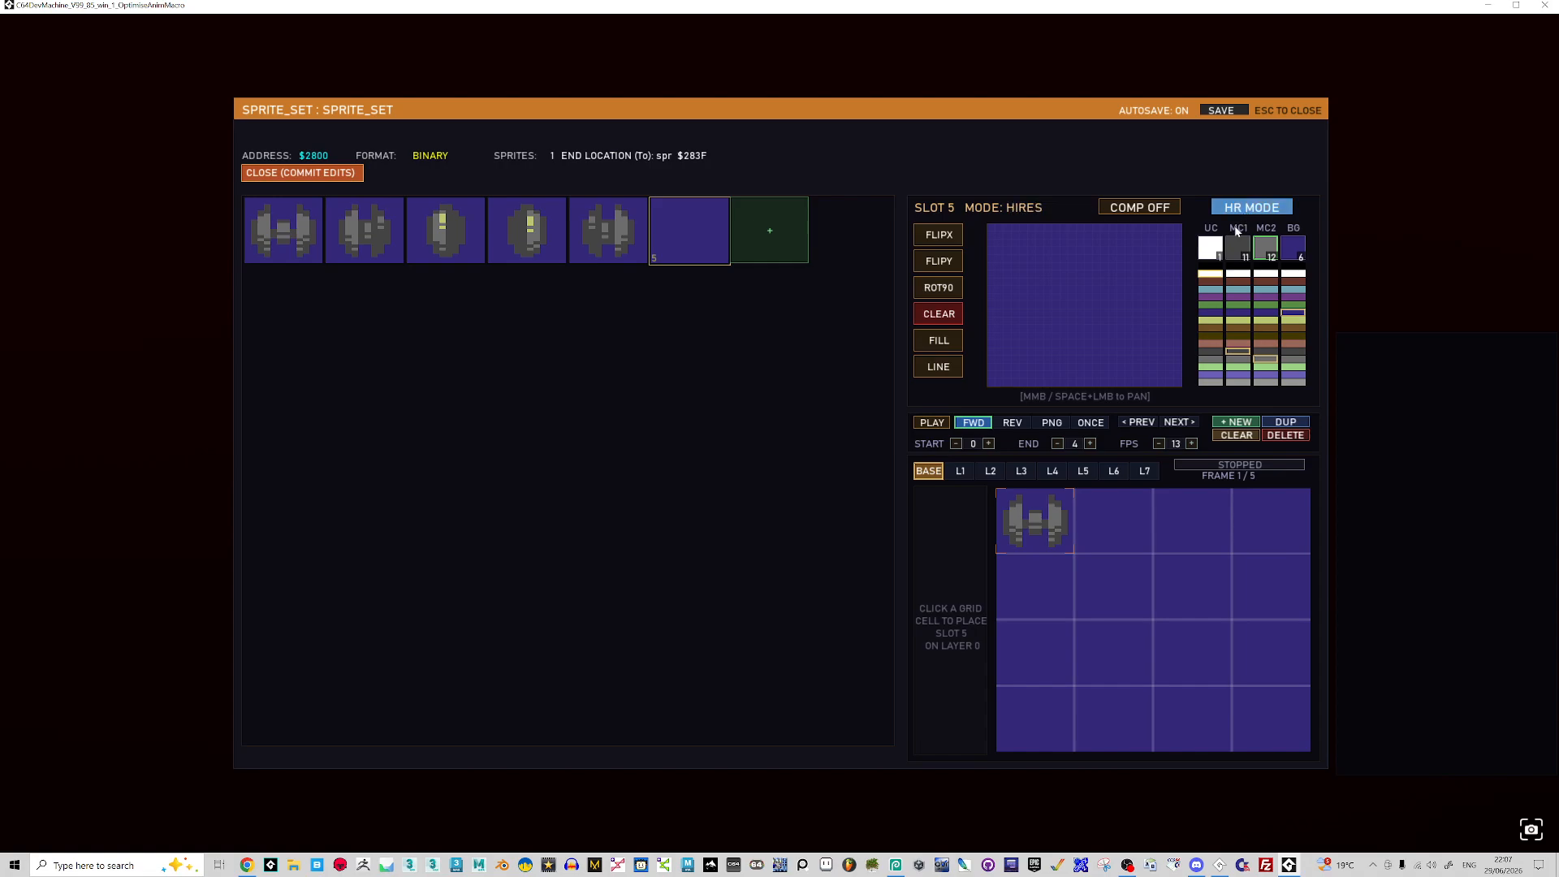
left_click(1211, 267)
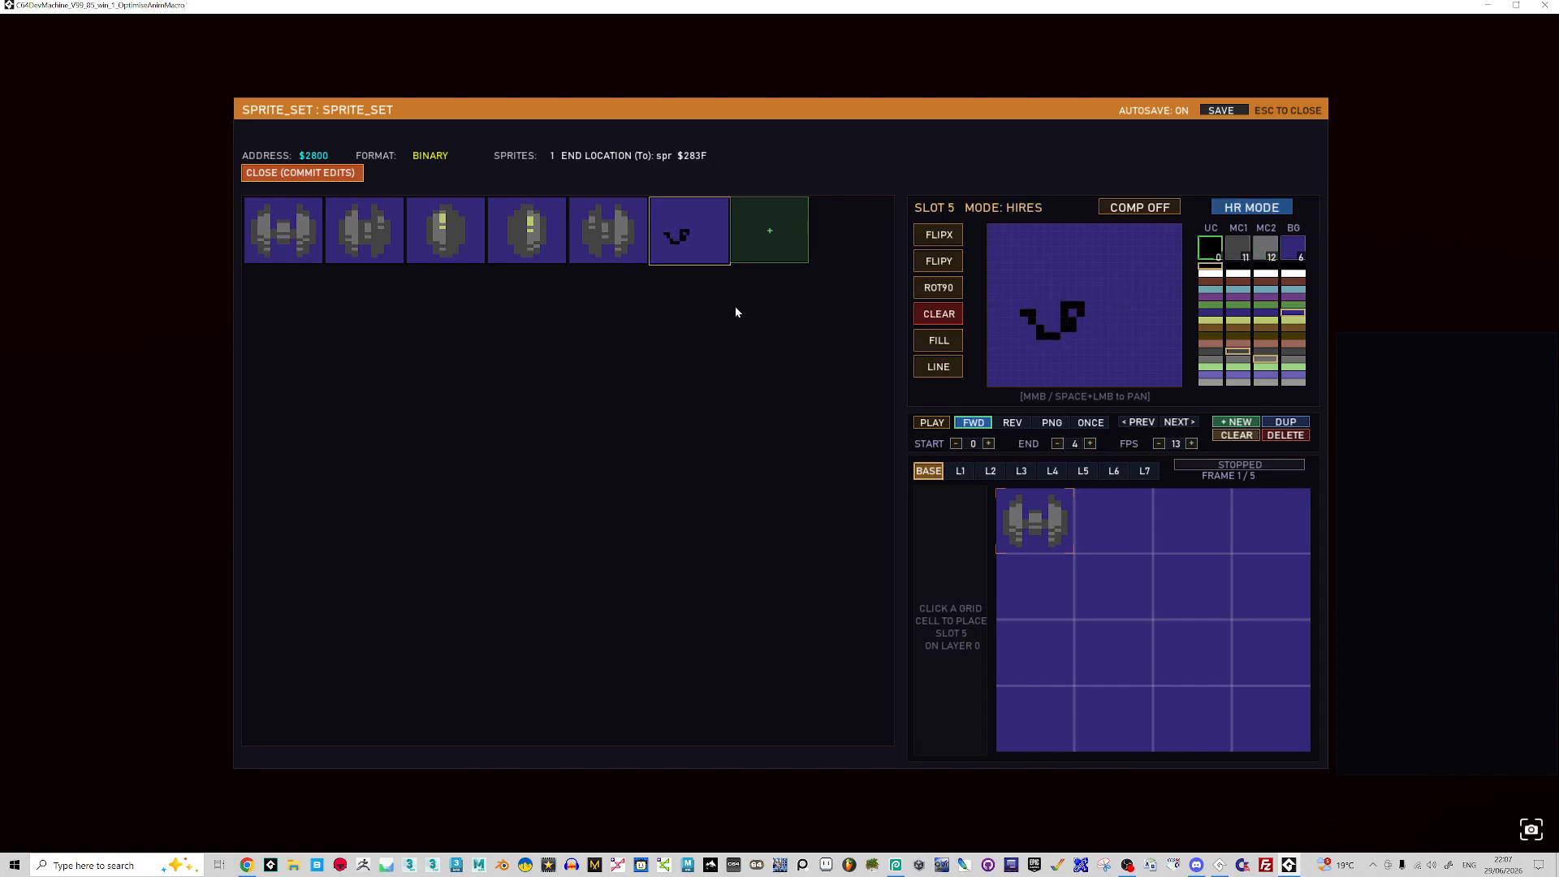
left_click(961, 472)
left_click(1056, 522)
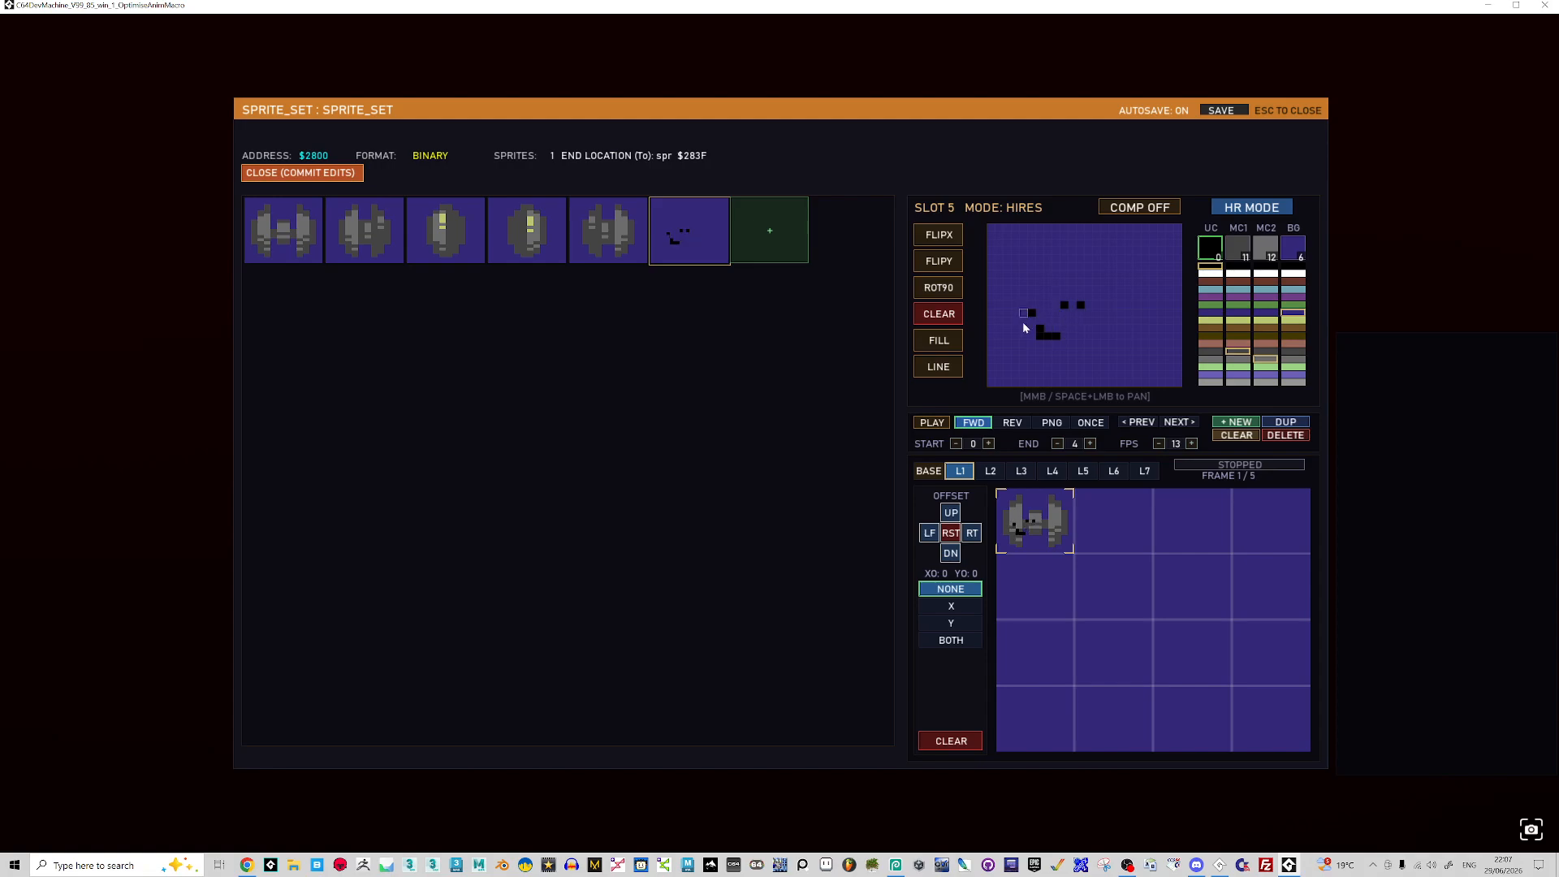
- Erase the test scribble in slot 5, draw the black cockpit with its struts, and turn composite view on
right_click(1031, 314)
right_click(1040, 335)
left_click(1096, 292)
left_click(1096, 315)
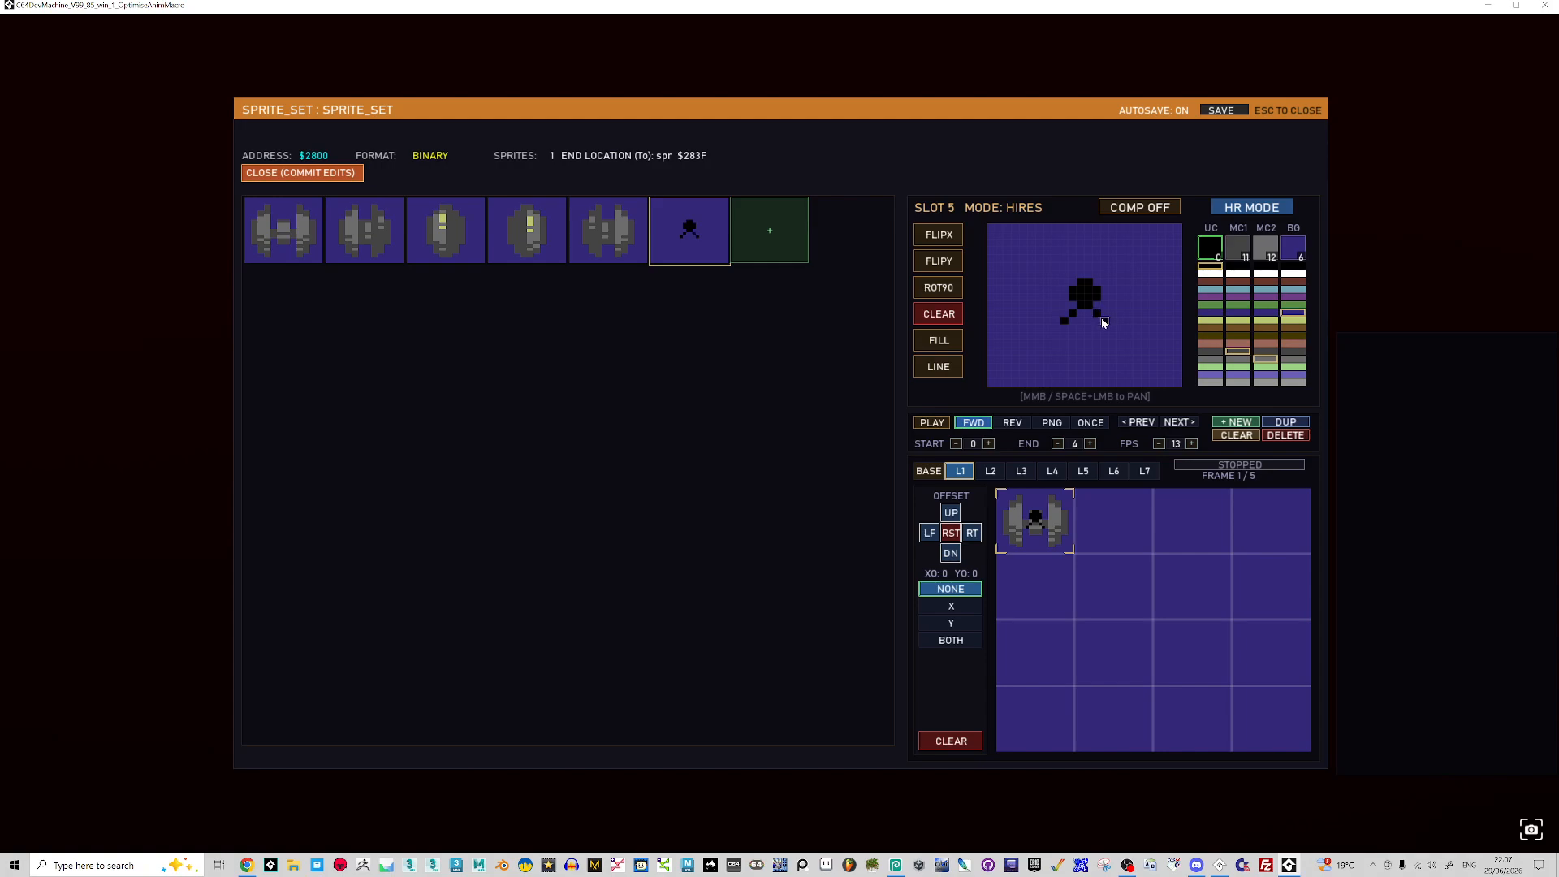
left_click(1103, 320)
right_click(1127, 367)
left_click(1141, 209)
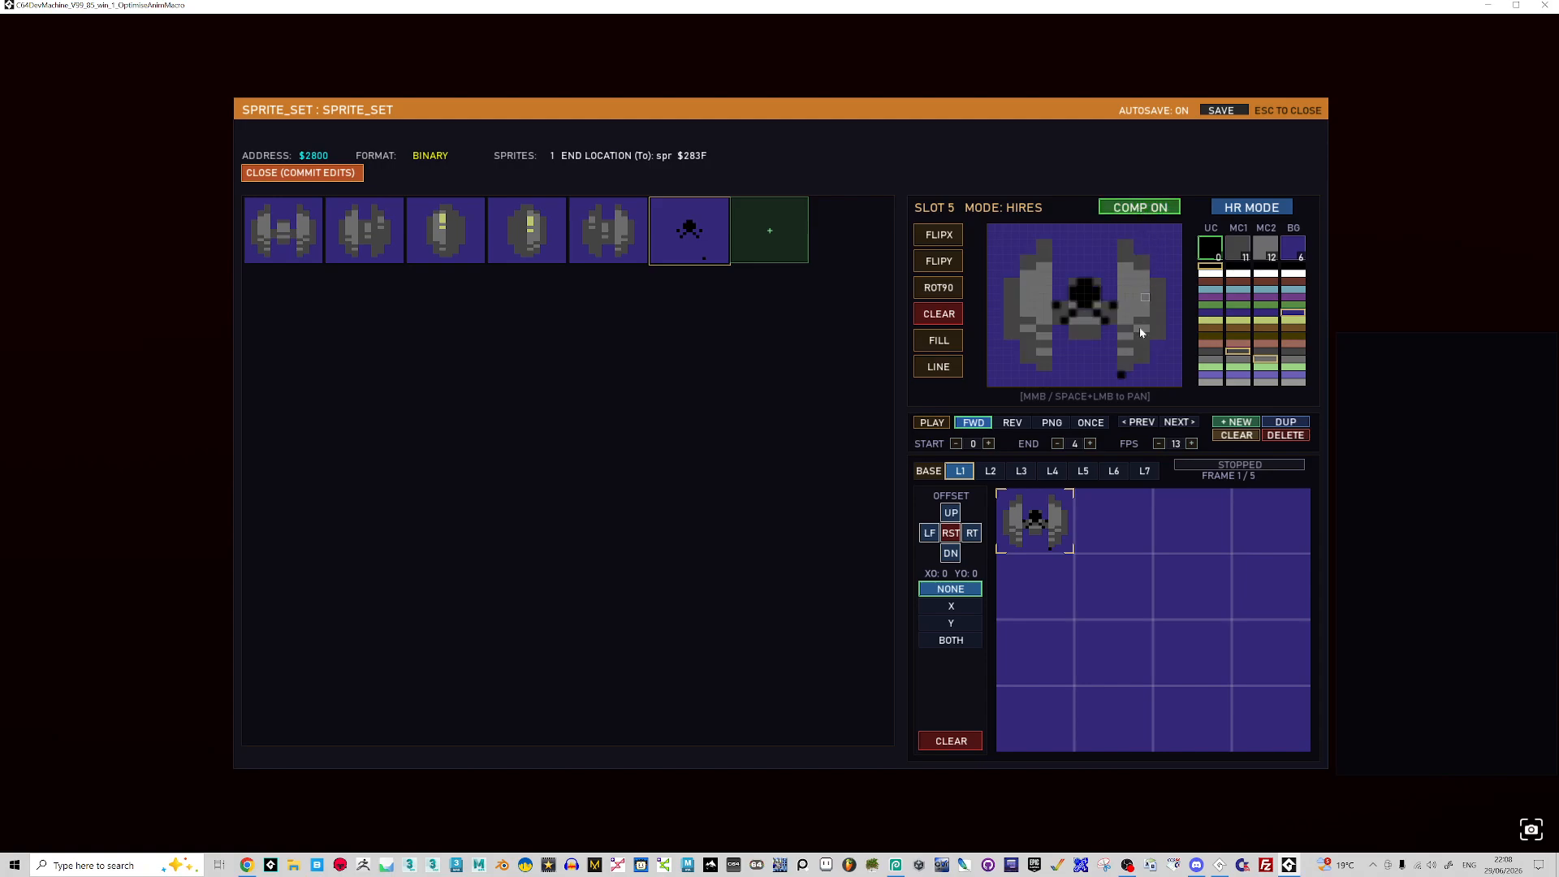
- Draw black outlines along the lower outer edges of both wings in slot 5 and compare with composite view
left_click(1150, 211)
left_click(1150, 211)
right_click(1129, 367)
left_click(1161, 328)
left_click(1141, 208)
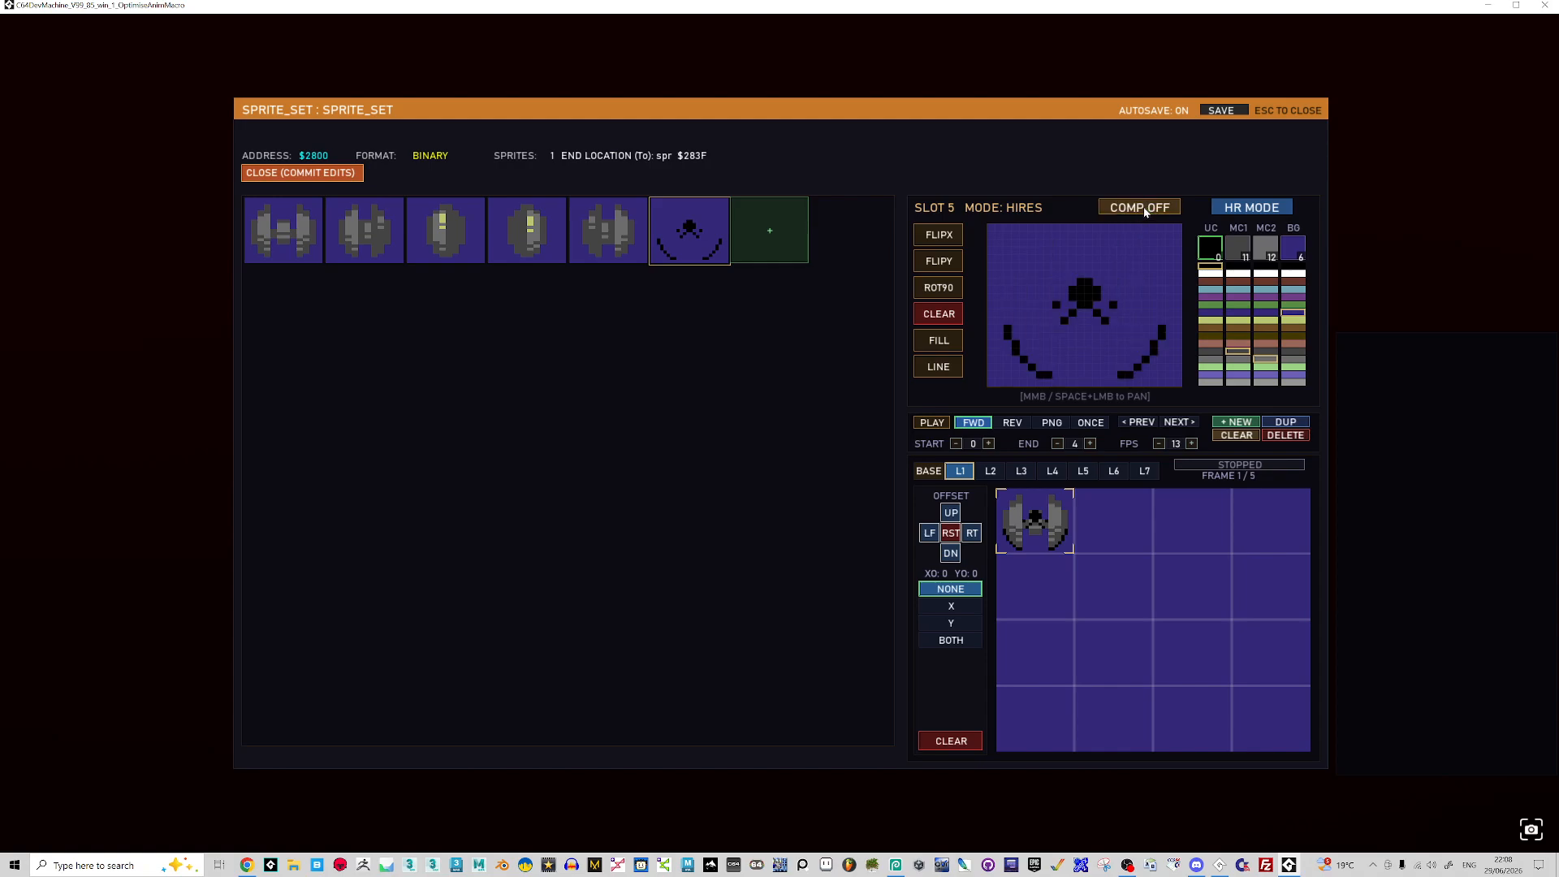
left_click(1142, 208)
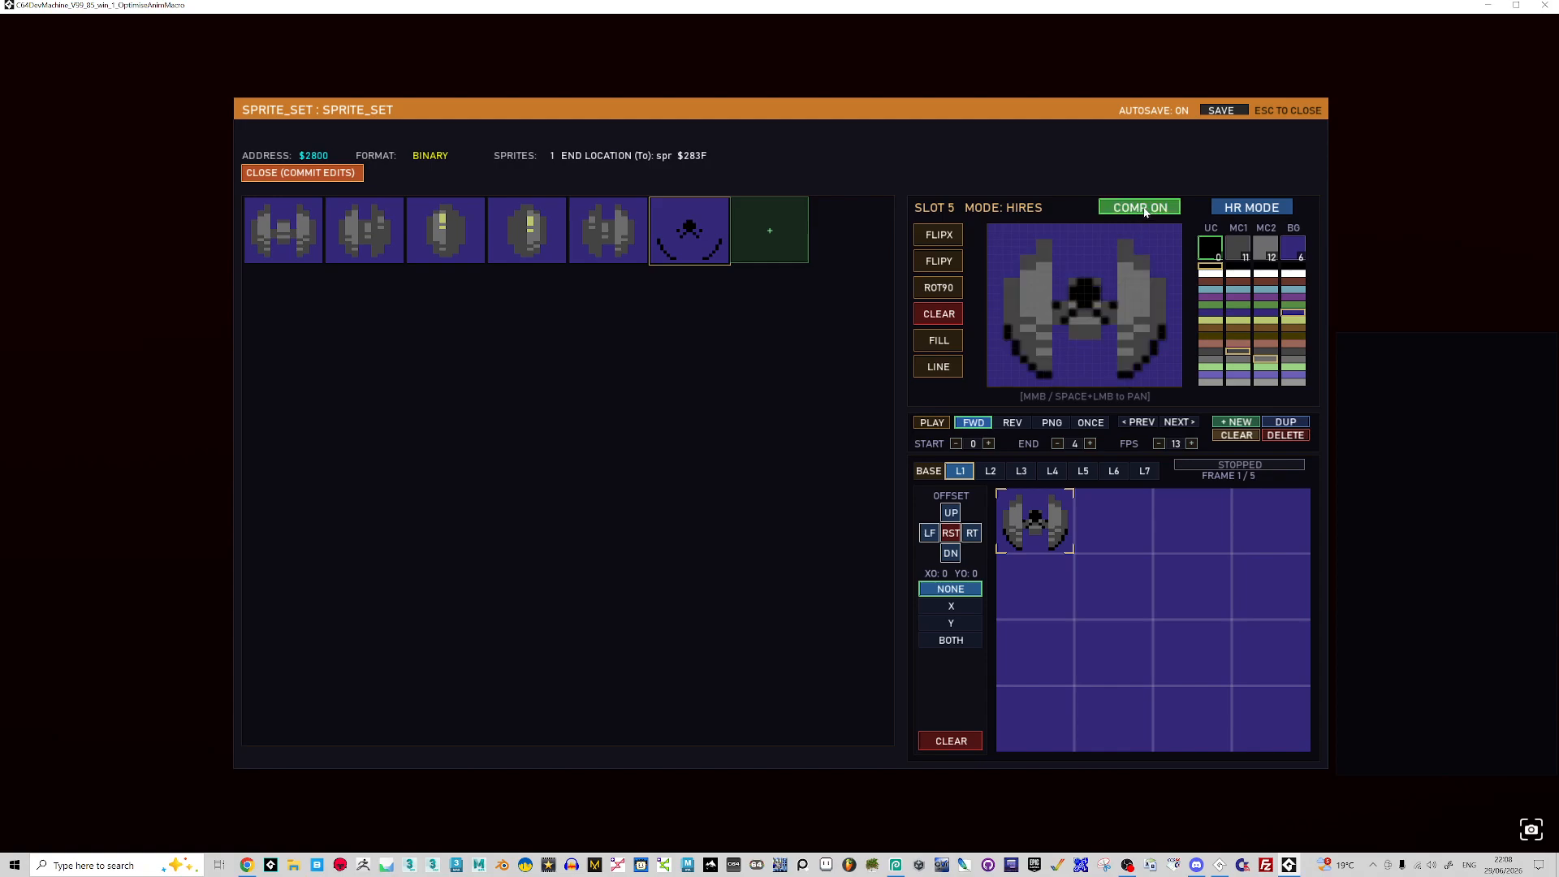
- Keep slot 5 in hires mode and outline the upper outer edges of both wings in black
left_click(626, 231)
left_click(675, 231)
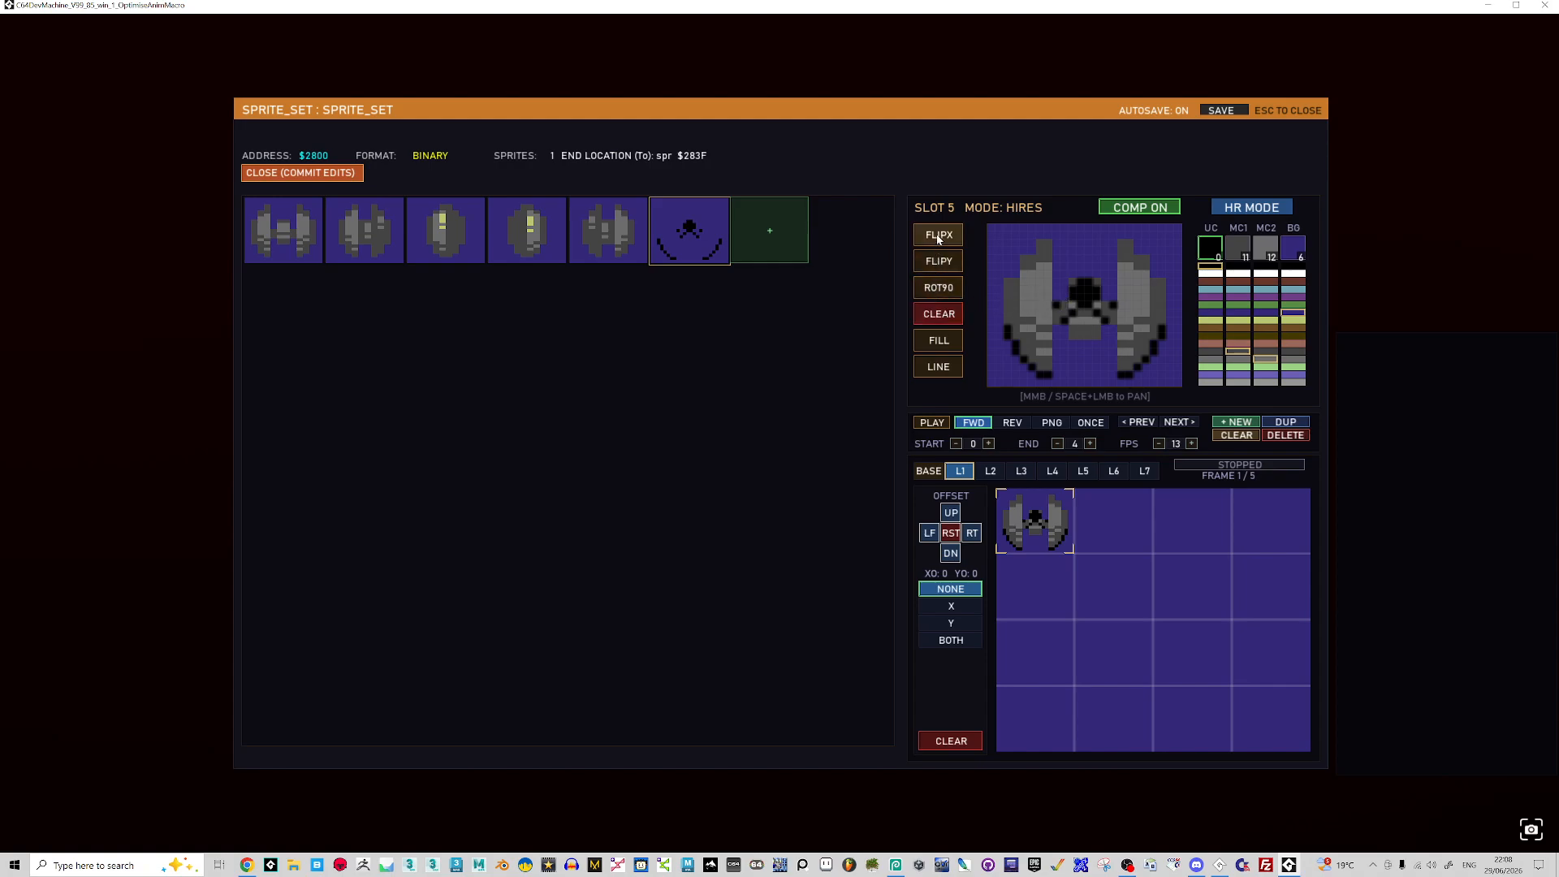
left_click(1244, 210)
left_click(1244, 210)
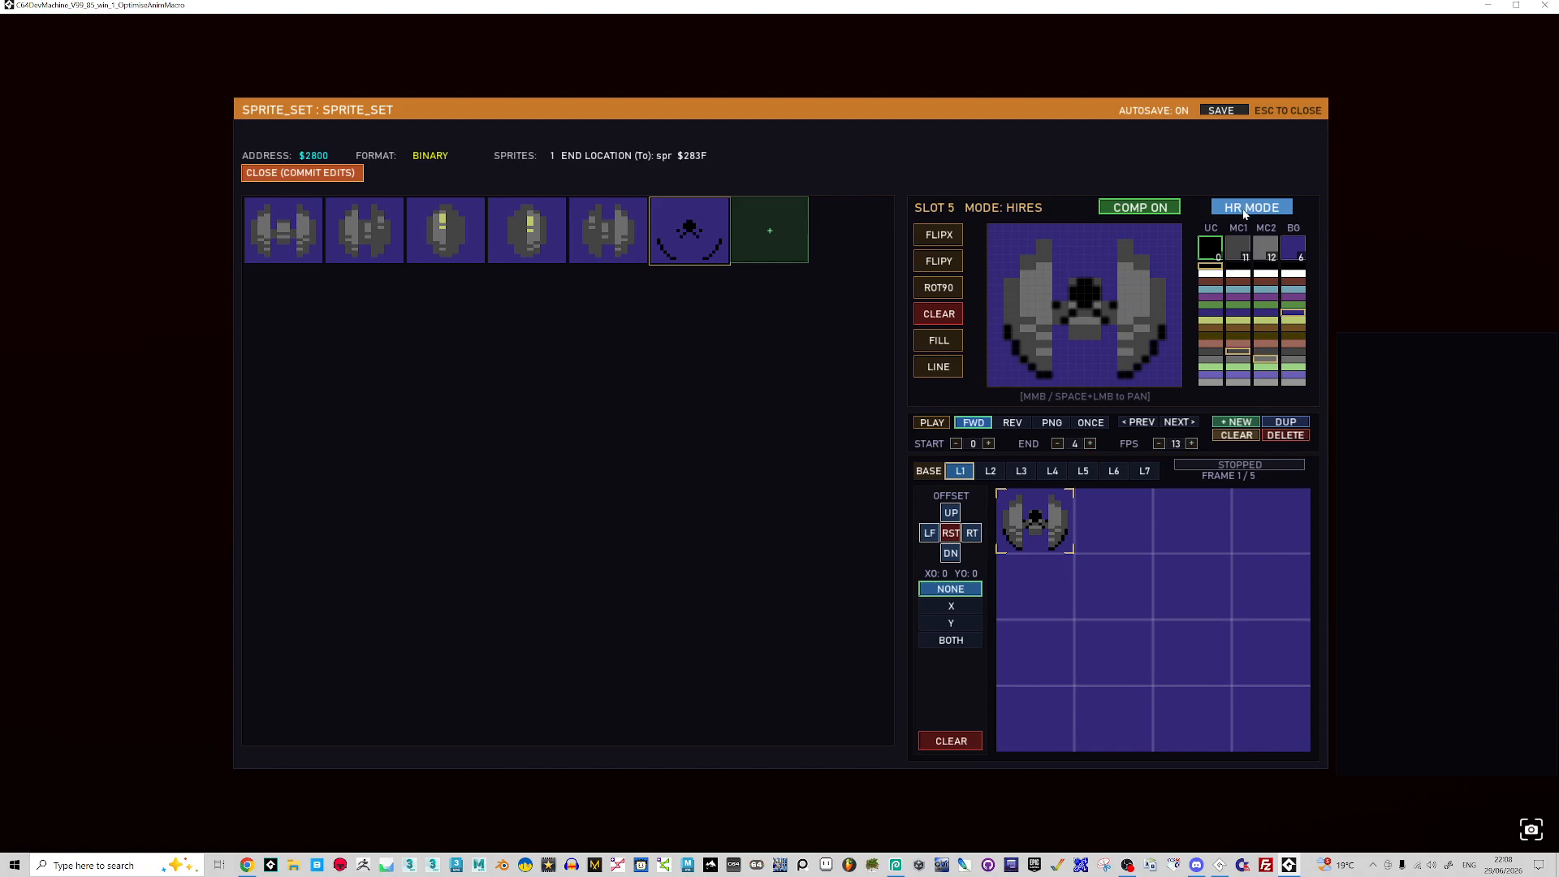
left_click(1244, 210)
left_click(1244, 210)
left_click_drag(1010, 280, 1040, 242)
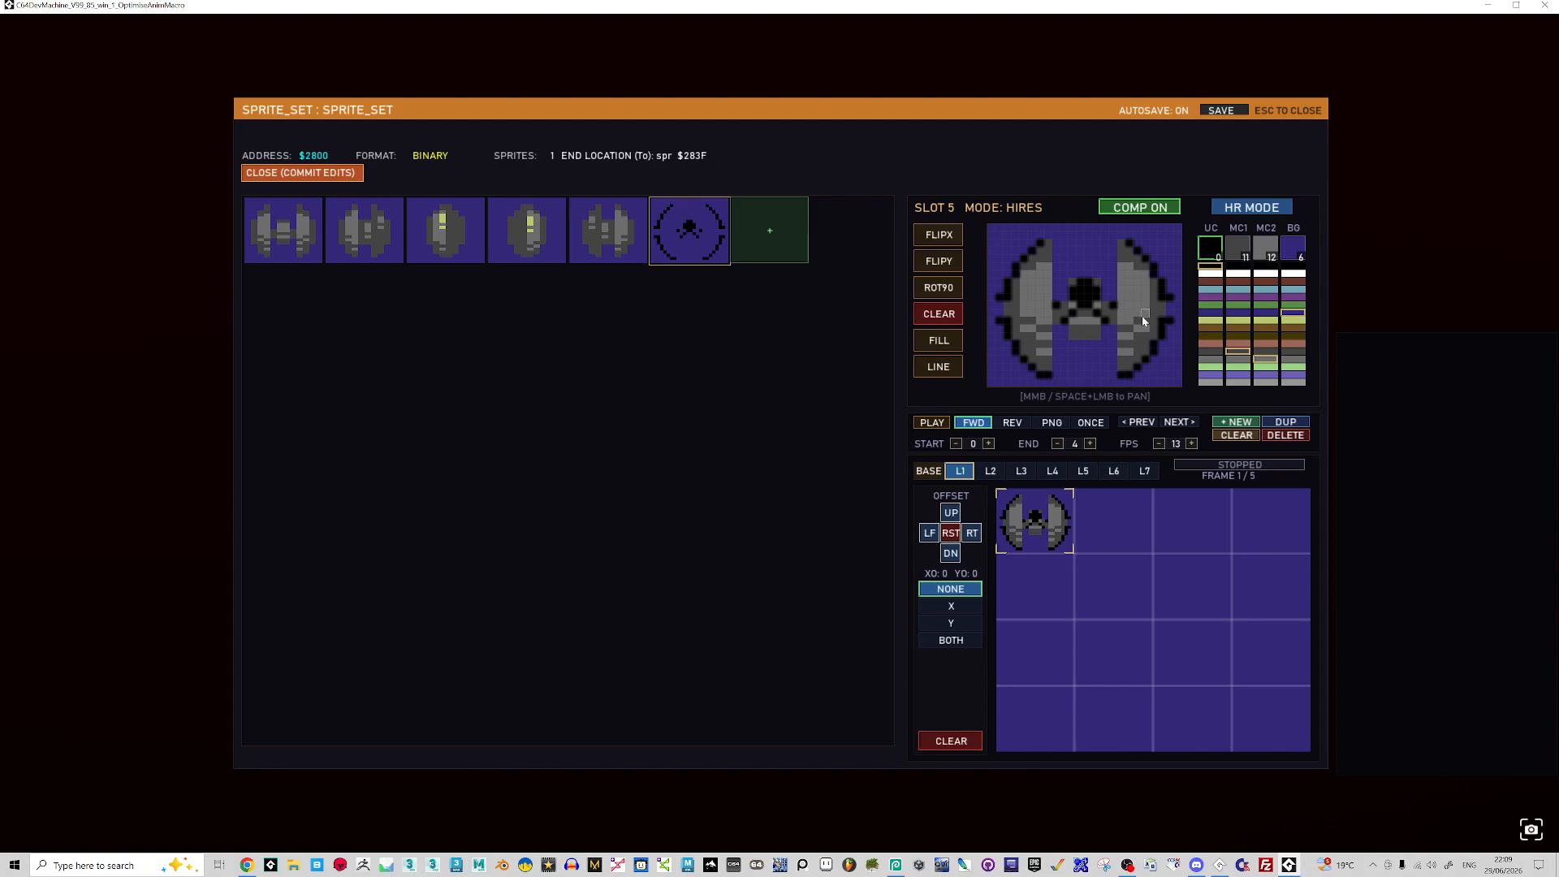
- Add short vertical black marks inside both wings and black pixels at their upper inner edges in slot 5
left_click_drag(1138, 316, 1147, 320)
right_click(1142, 319)
left_click(1033, 309)
left_click(1056, 250)
left_click(1119, 243)
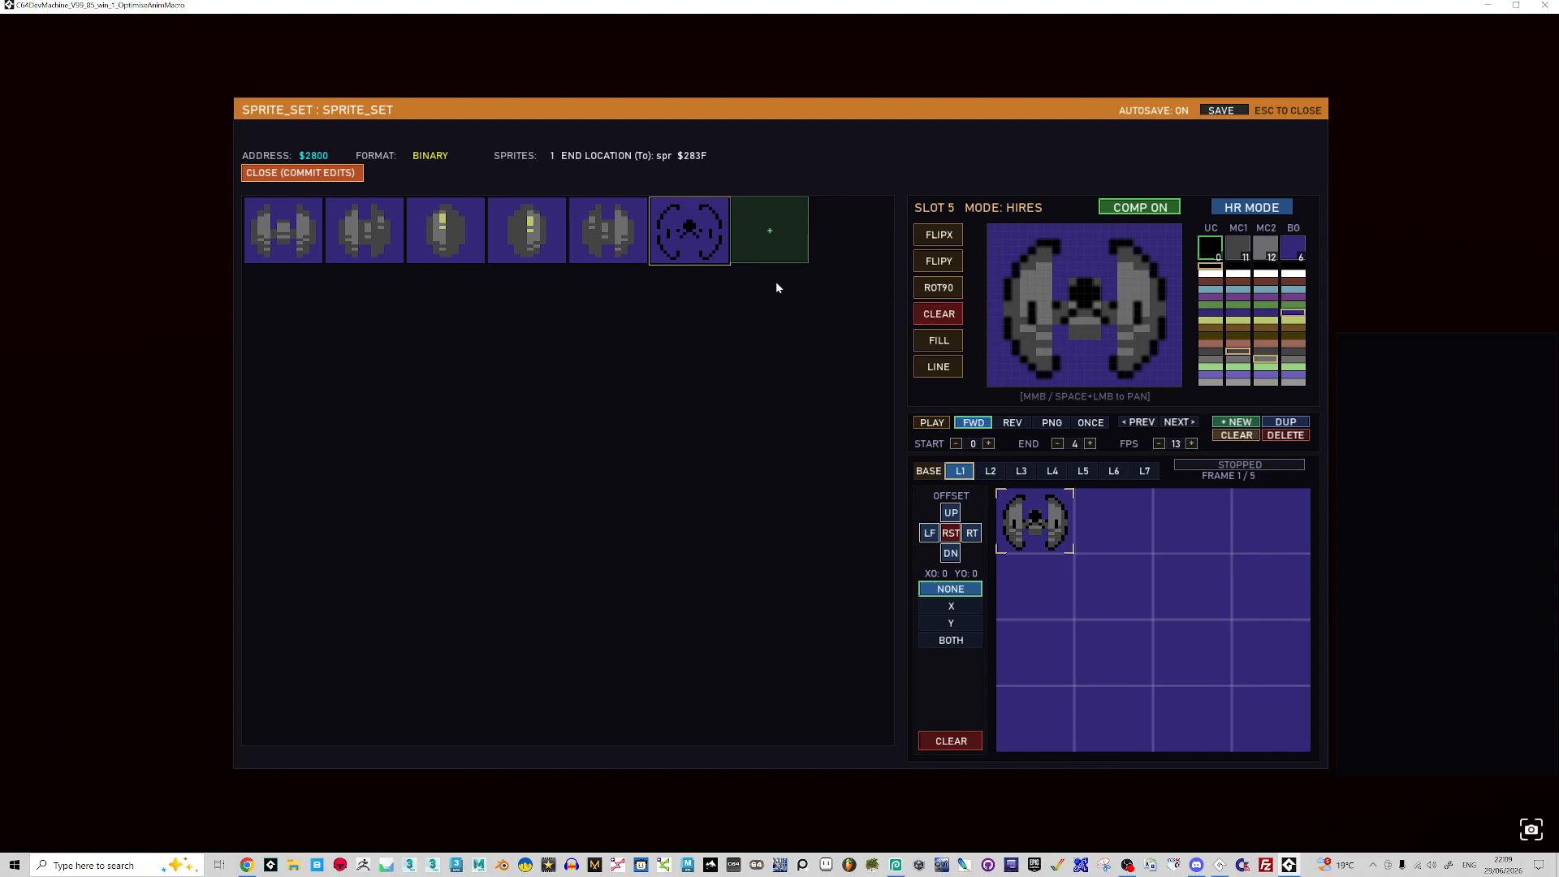
- Copy slot 5's overlay into a new slot 6 and place it on layer 1 of frame 2
left_click(773, 245)
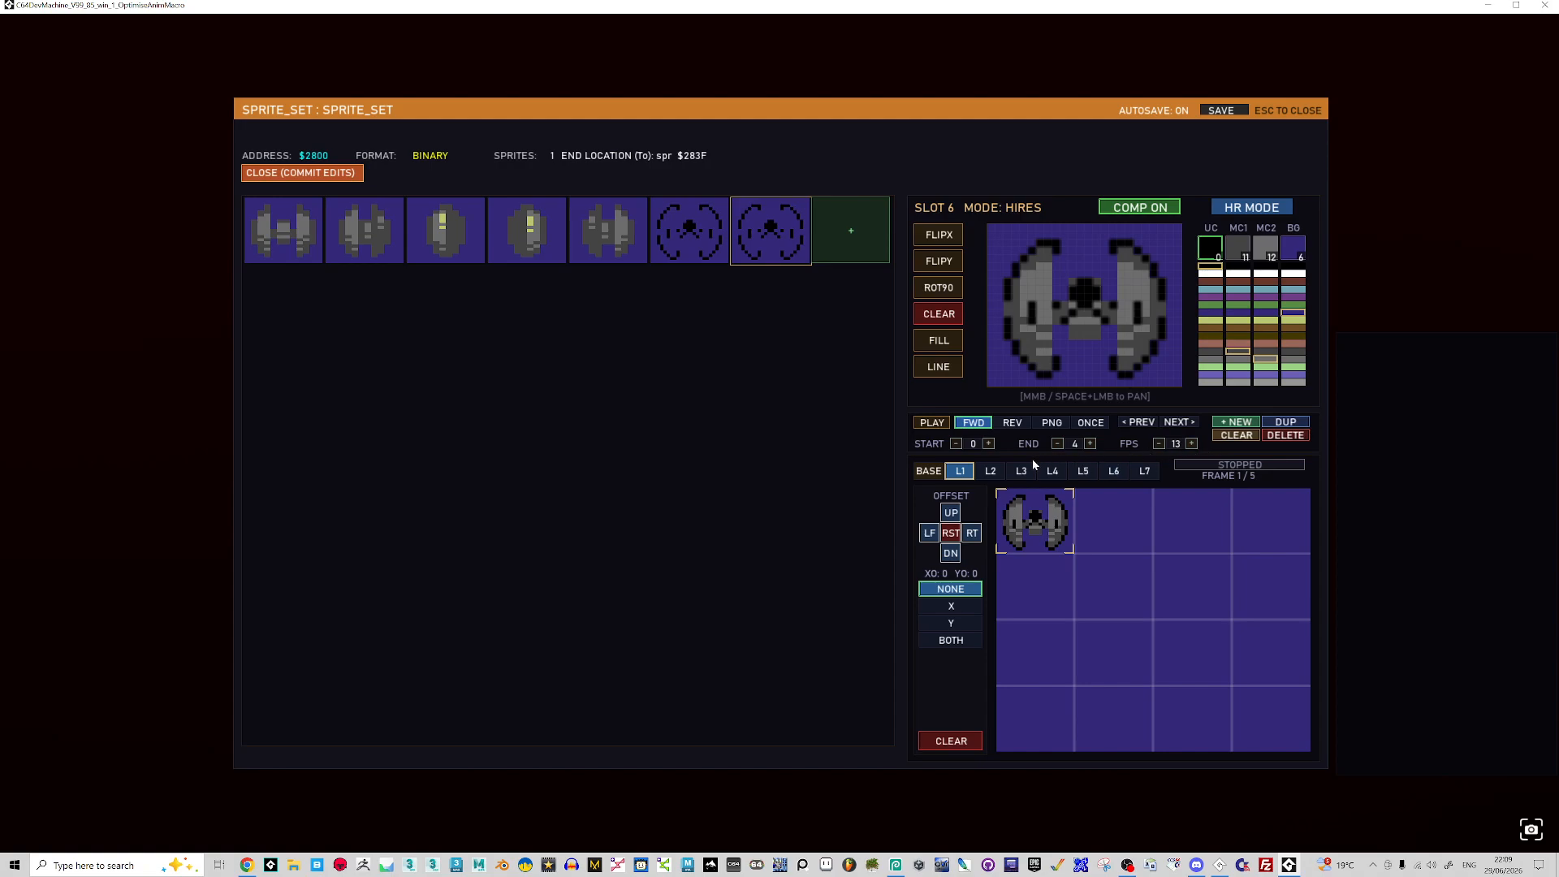
key("Right")
left_click(1139, 422)
left_click(1156, 423)
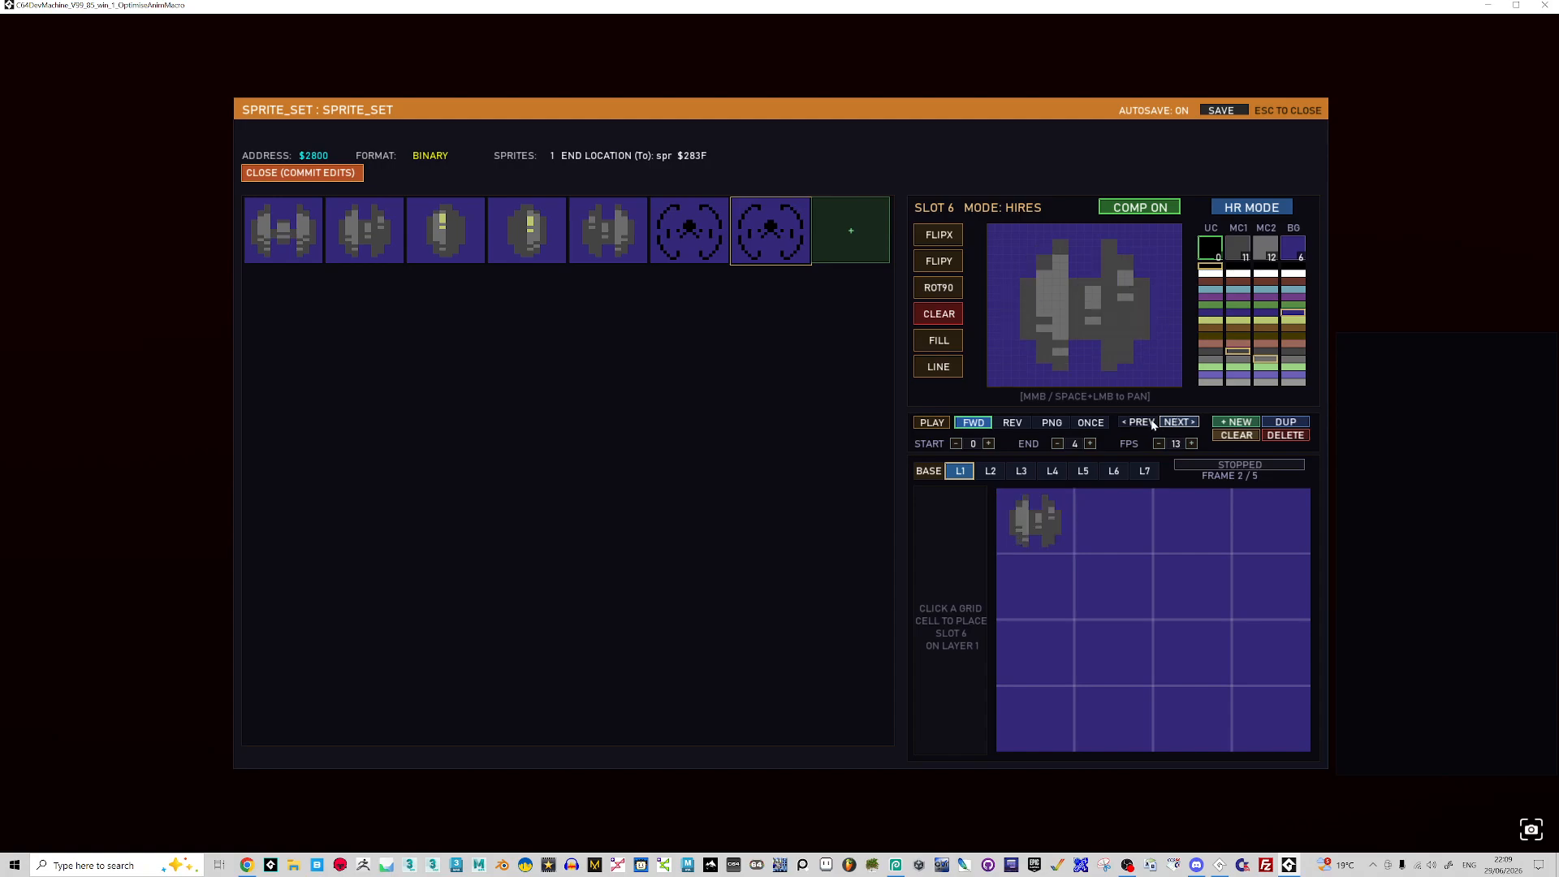
left_click(1152, 423)
left_click(1170, 422)
left_click(1152, 423)
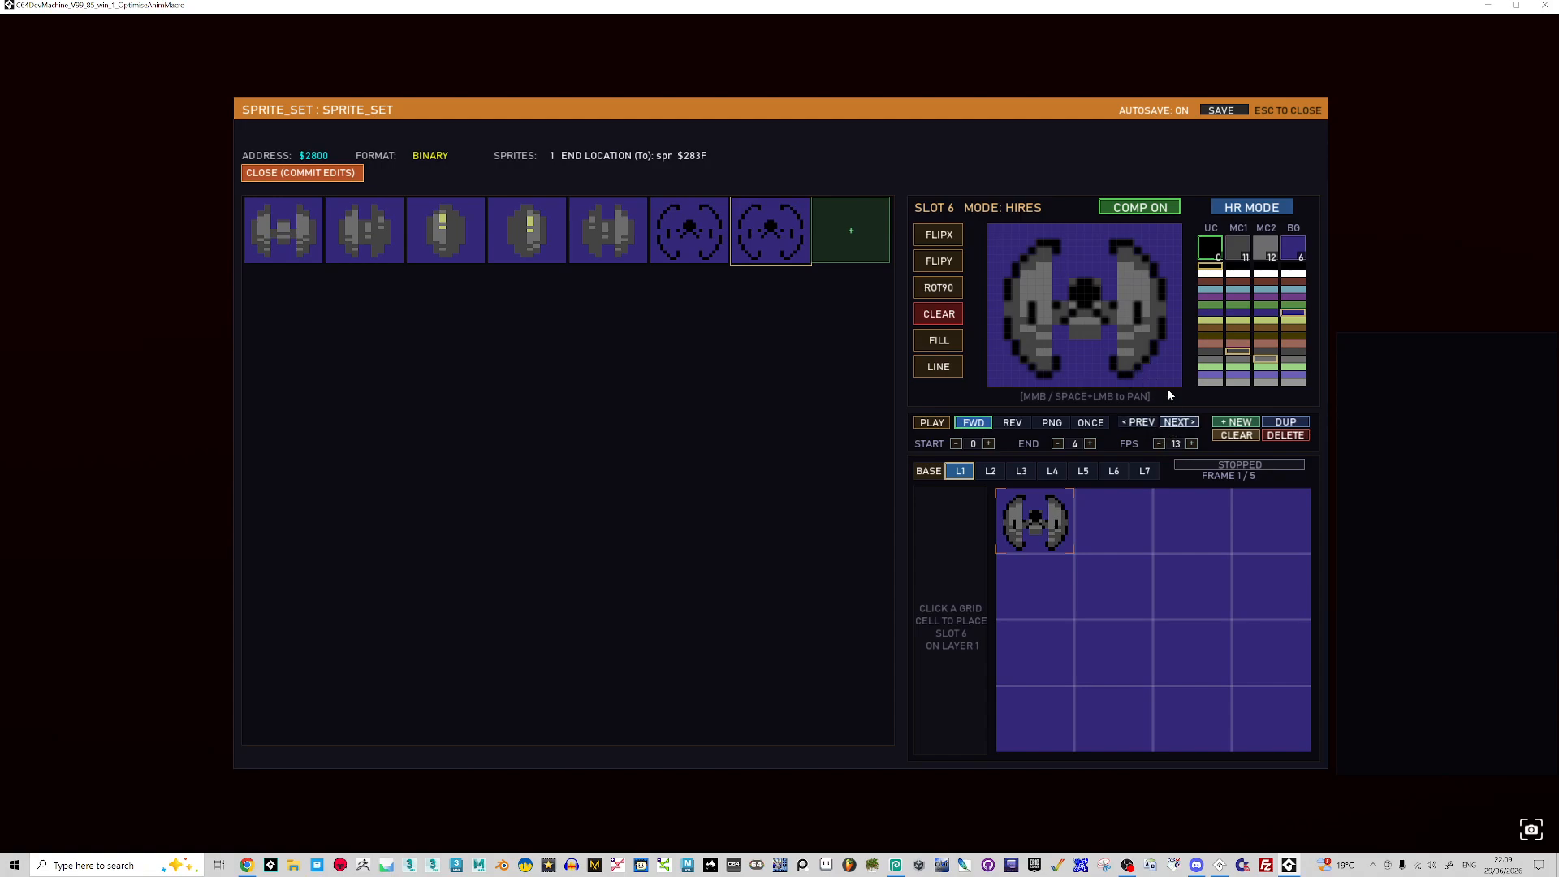
left_click(1176, 422)
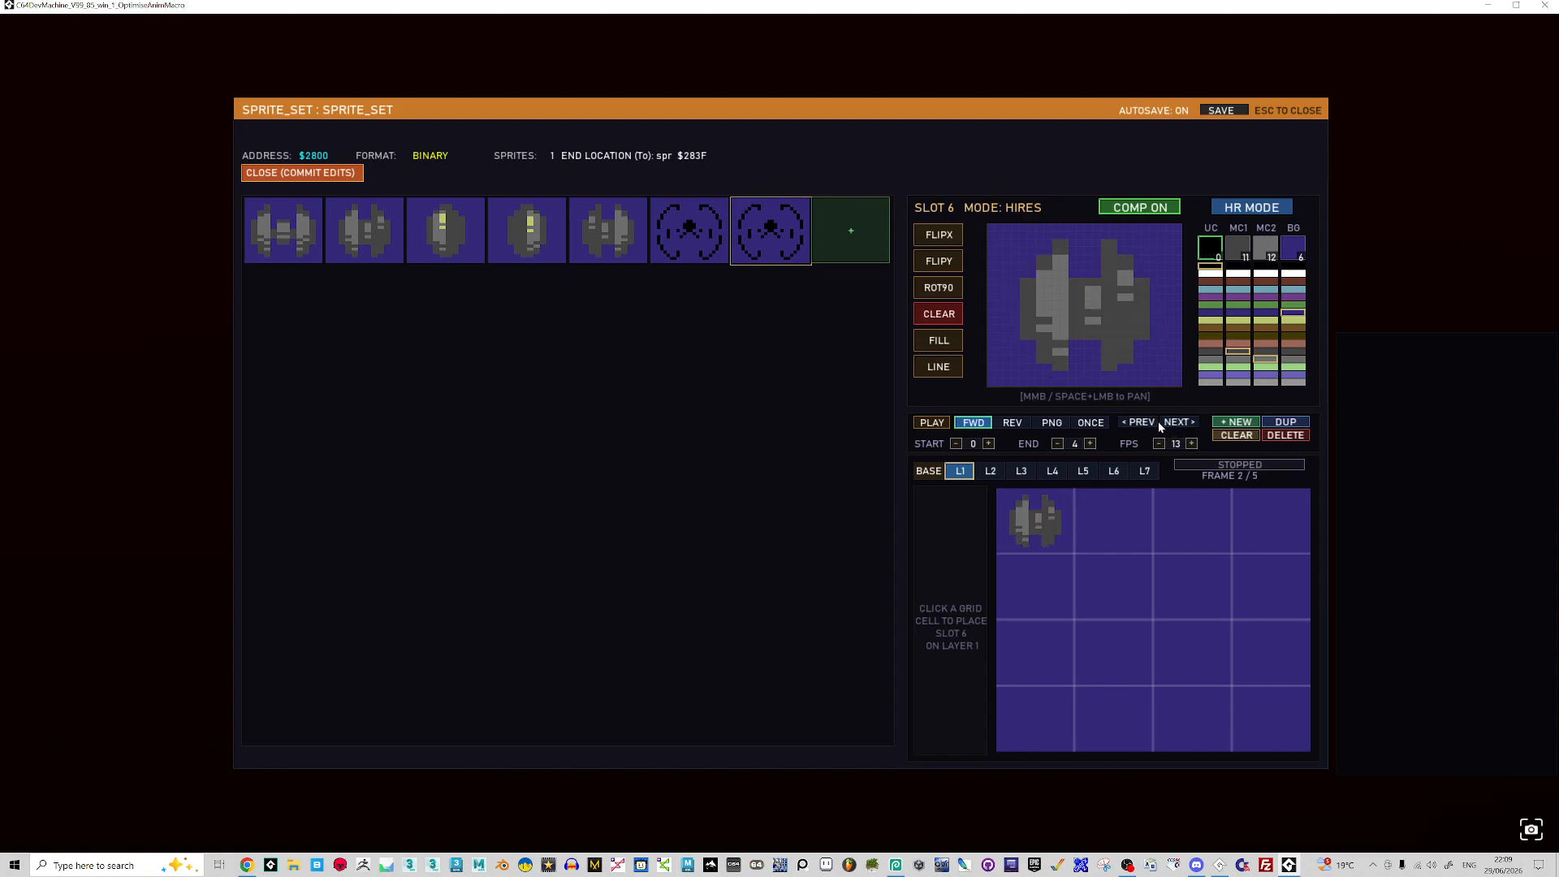
left_click(1155, 422)
left_click(1178, 428)
left_click(1028, 516)
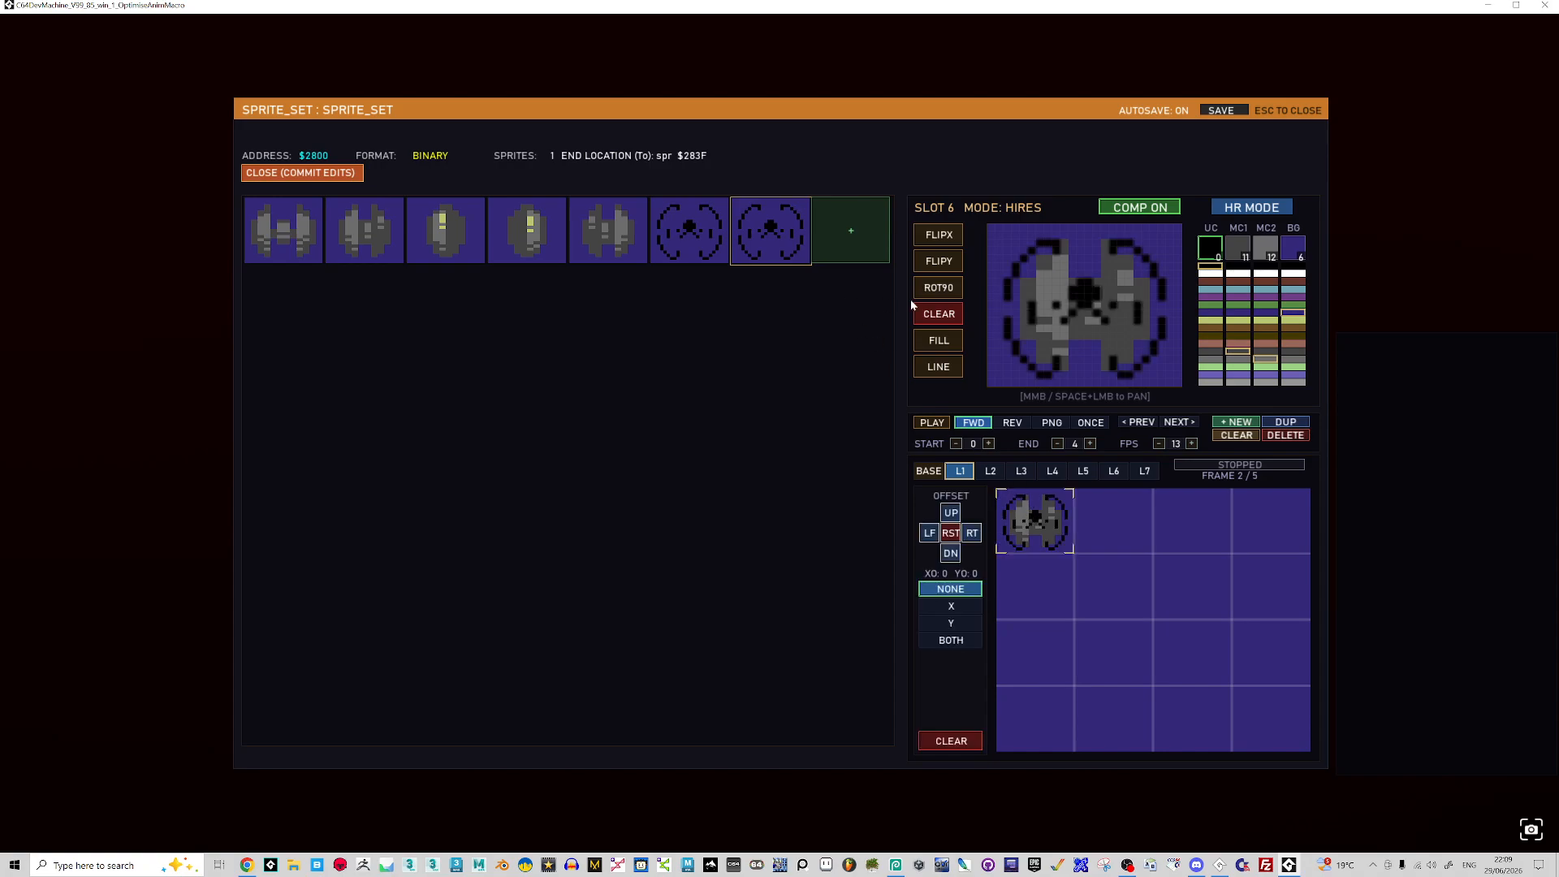
- Rework slot 6's cockpit and wing outlines in black to fit the turned ship in frame 2
left_click_drag(1081, 330, 1100, 328)
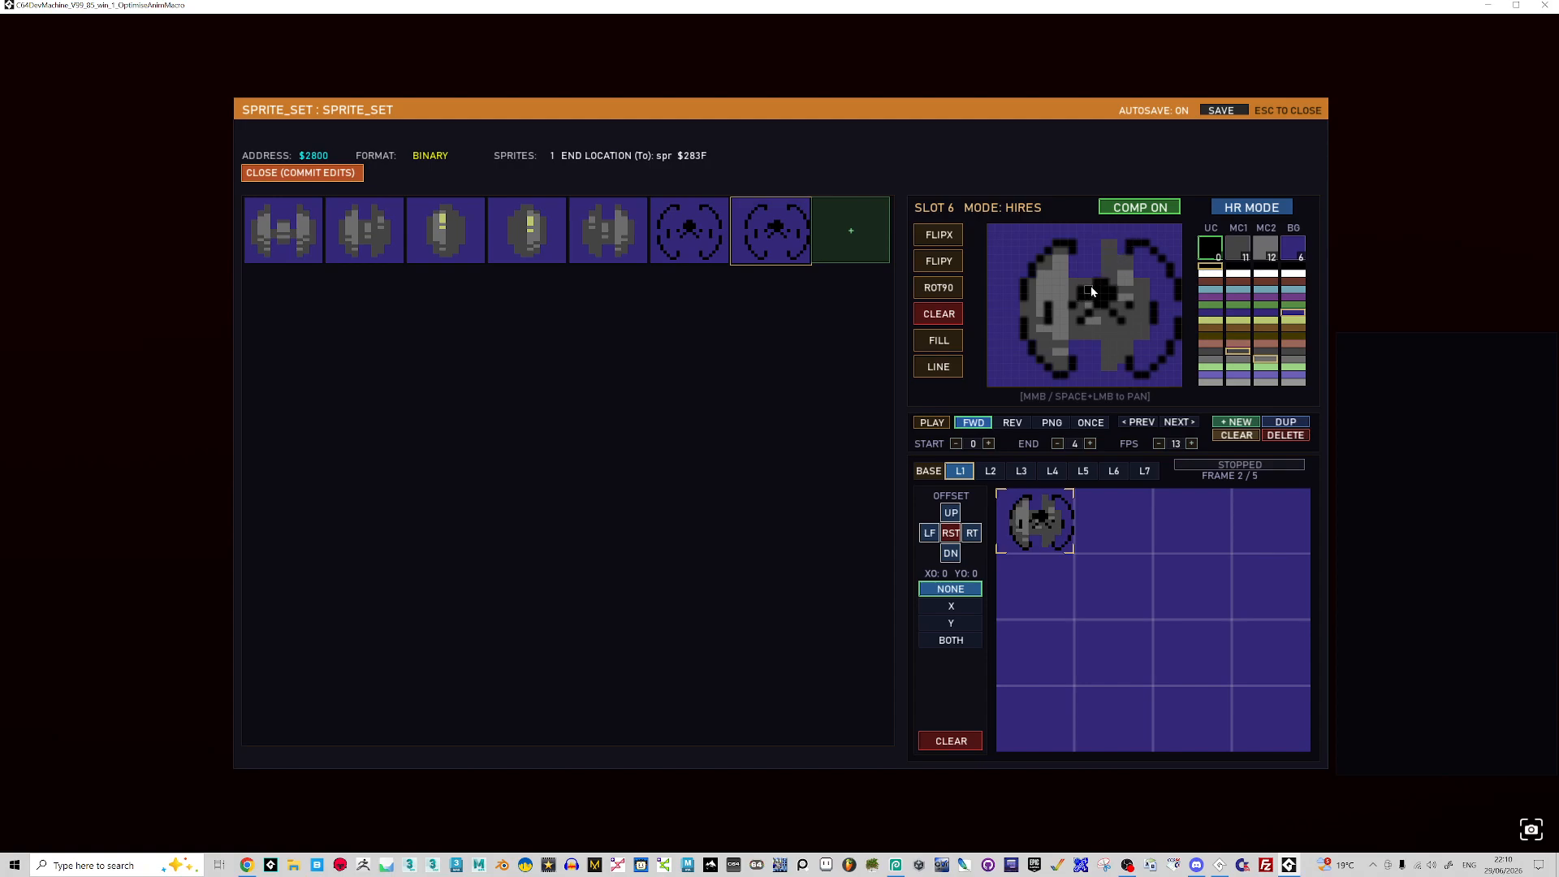
left_click_drag(1092, 284, 1110, 294)
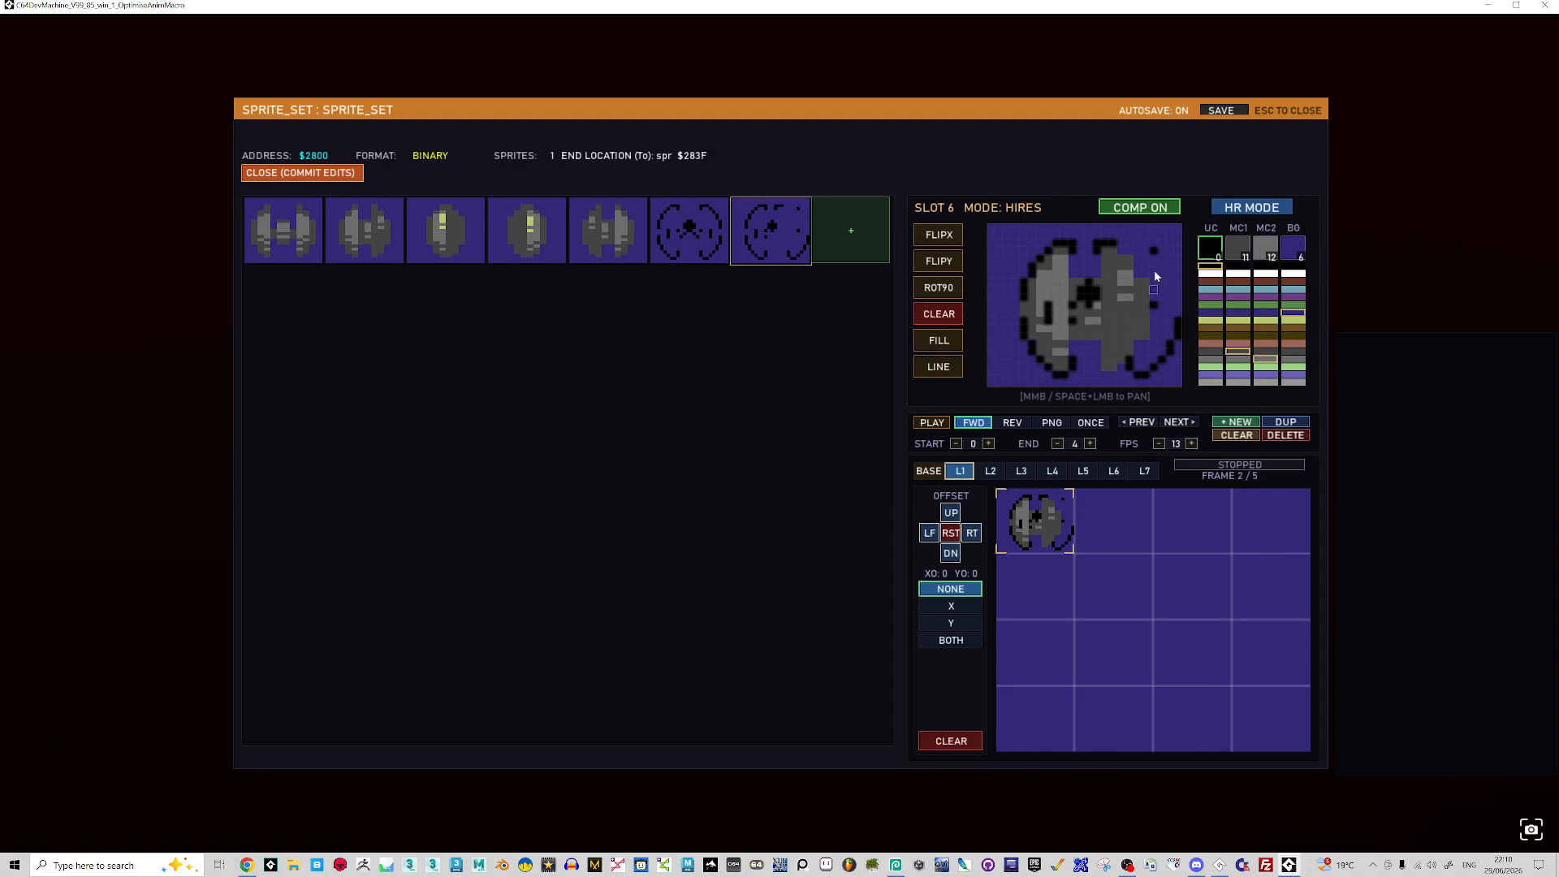
right_click(1177, 332)
left_click(1097, 363)
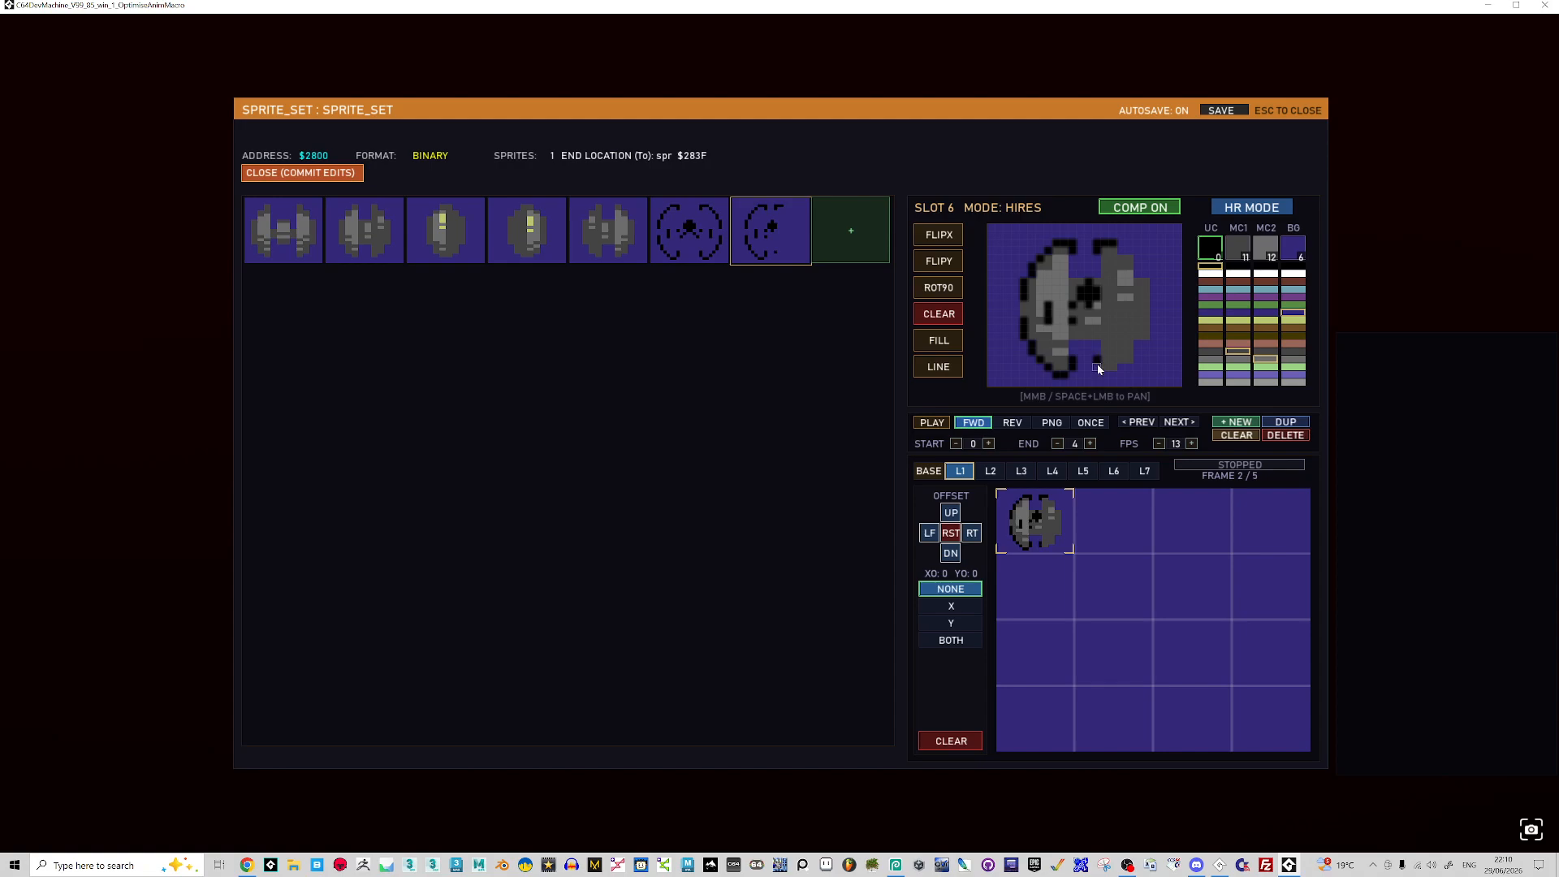
left_click(1105, 375)
left_click(1163, 327)
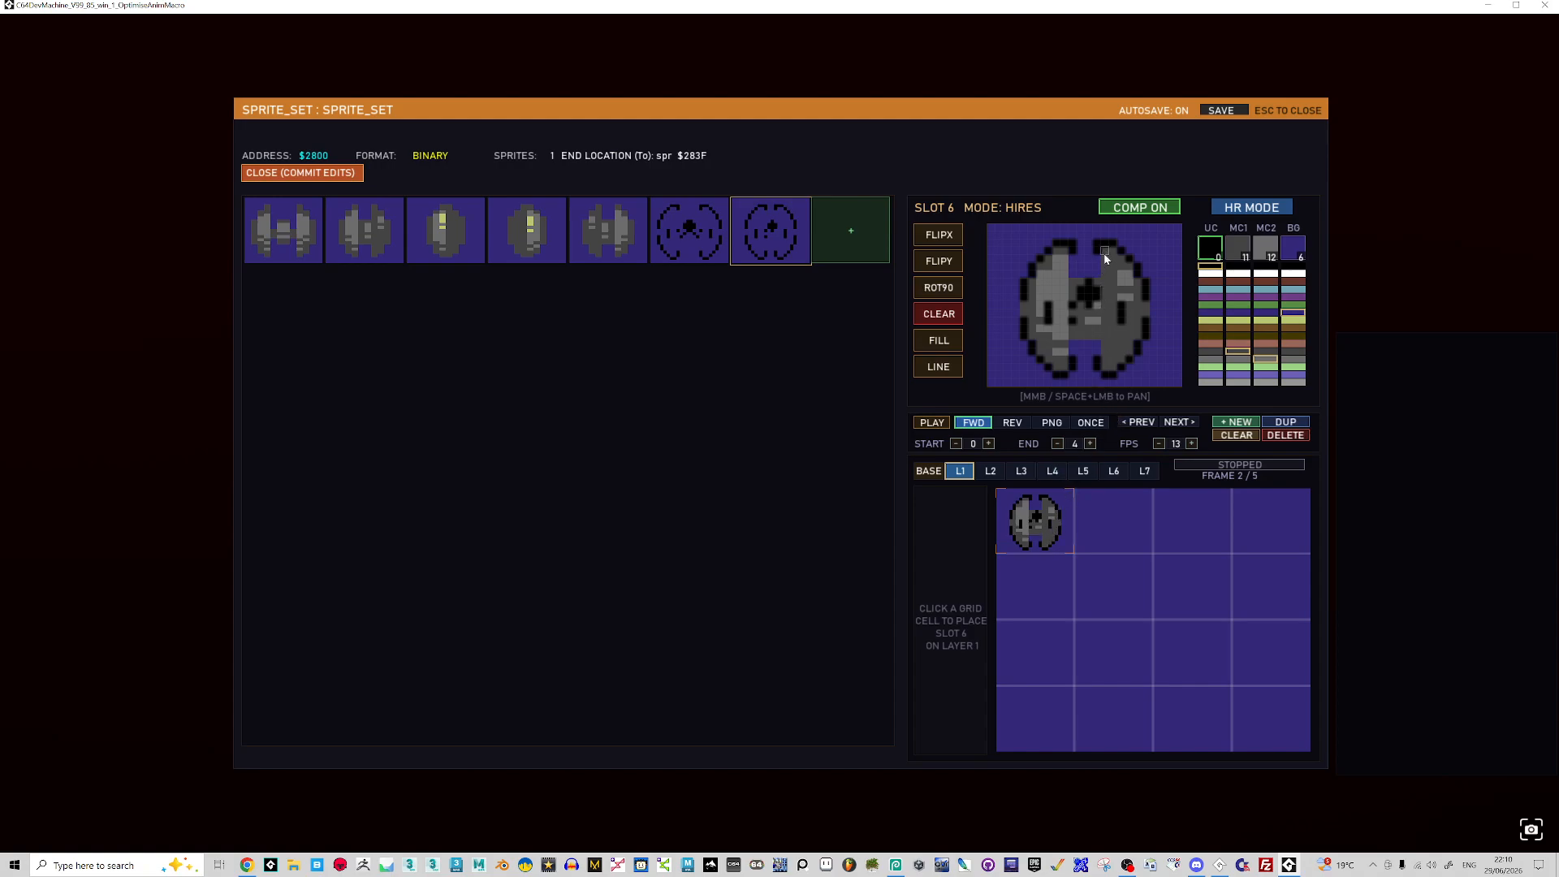
- Shade the right wing in slot 6 with a black checkerboard dither
left_click_drag(1104, 251, 1113, 258)
left_click(1134, 275)
left_click_drag(1116, 276, 1123, 302)
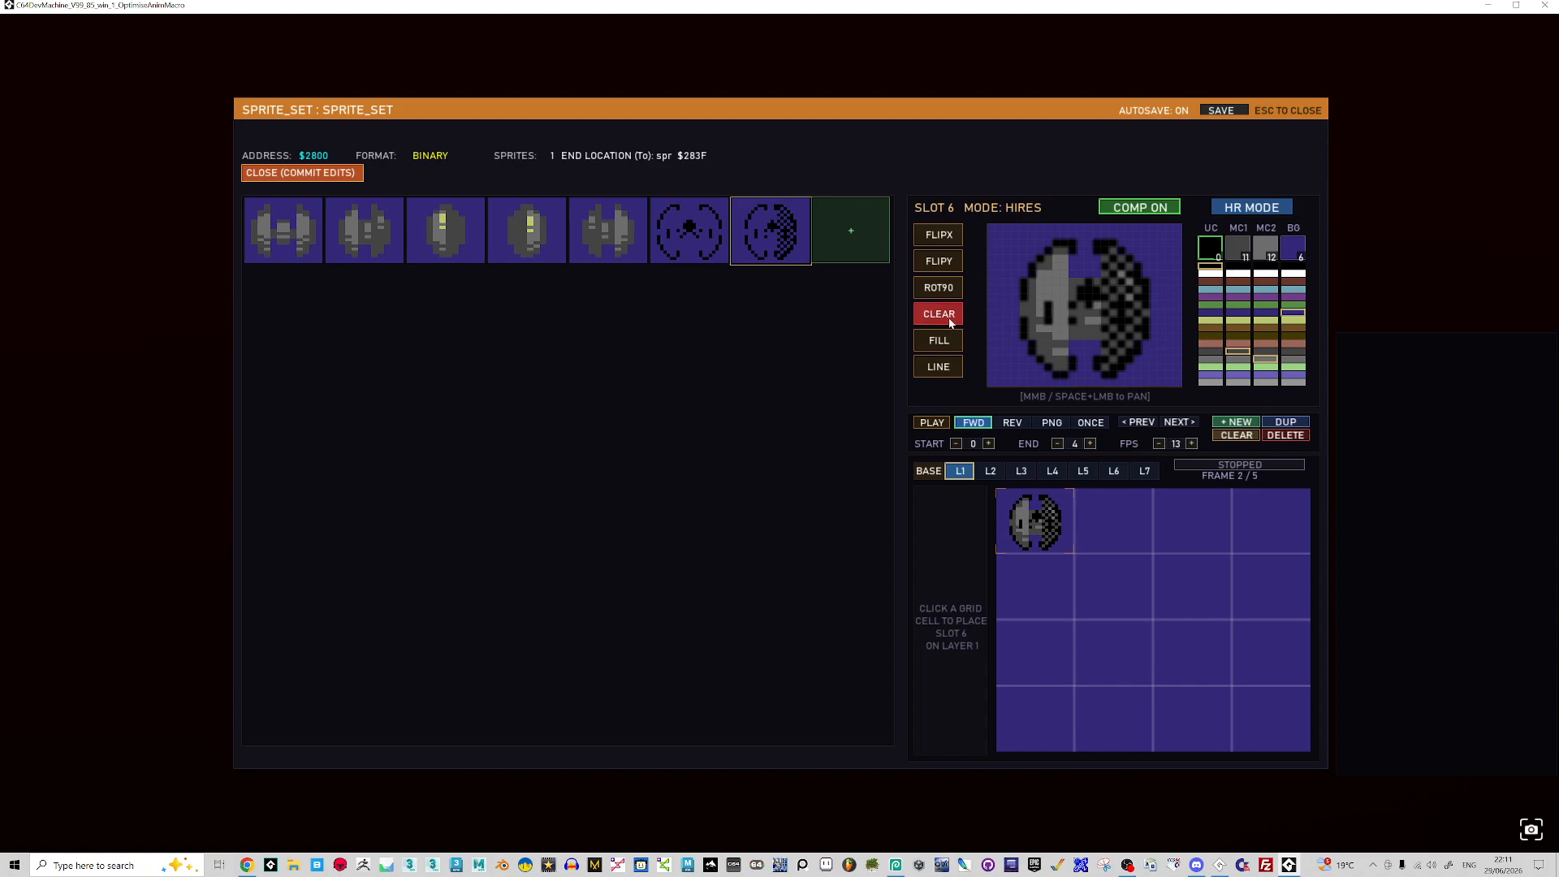
- Add an empty slot 7, place it on layer 1 of frame 3 and set its unique colour to 0
key("Right")
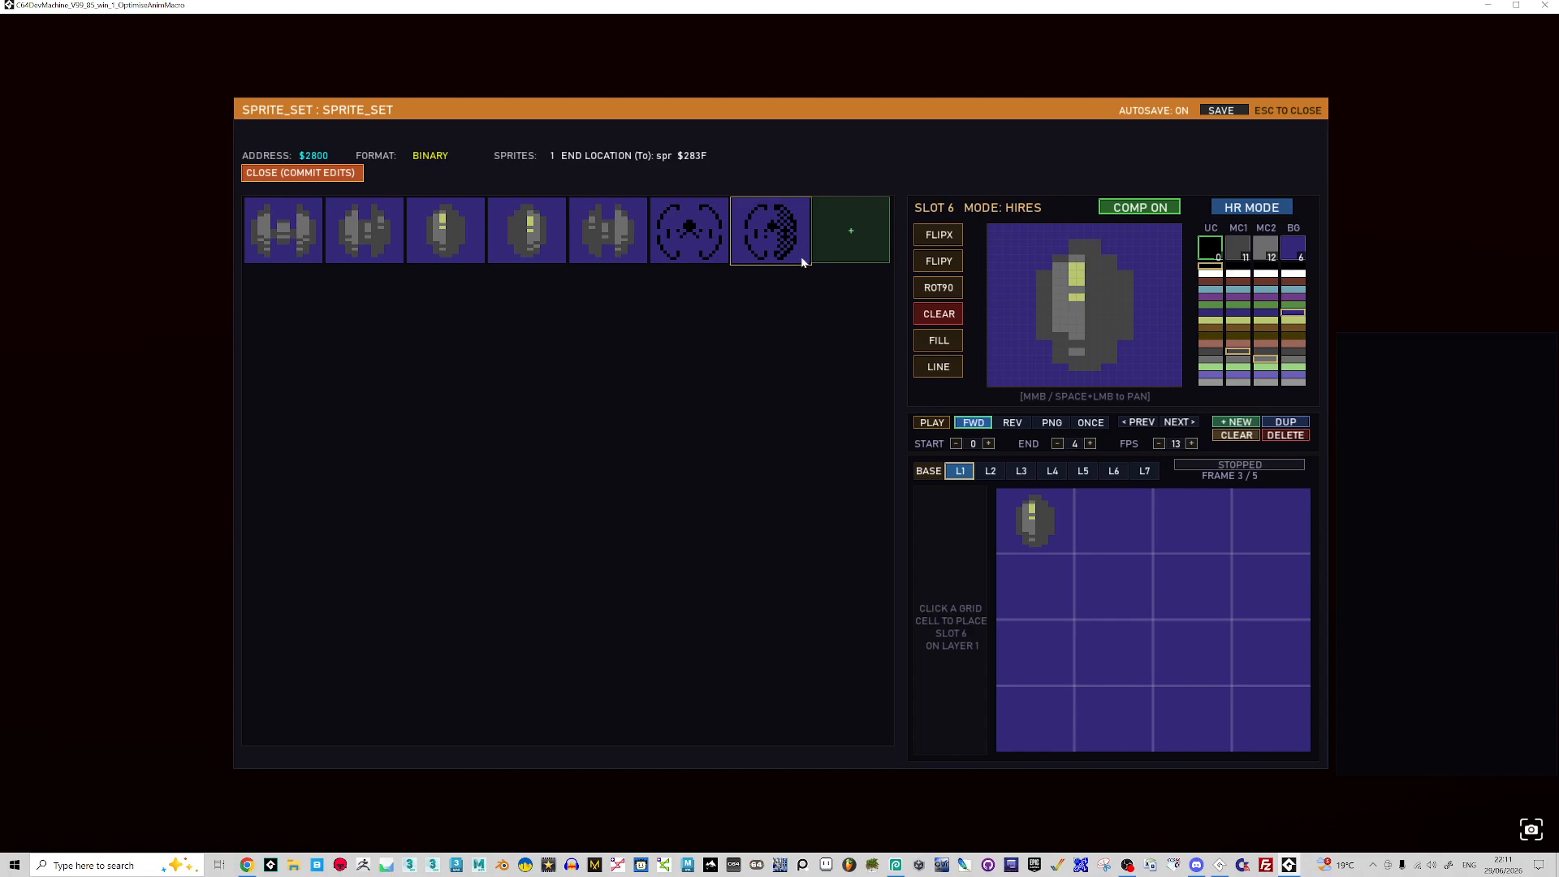
left_click(846, 246)
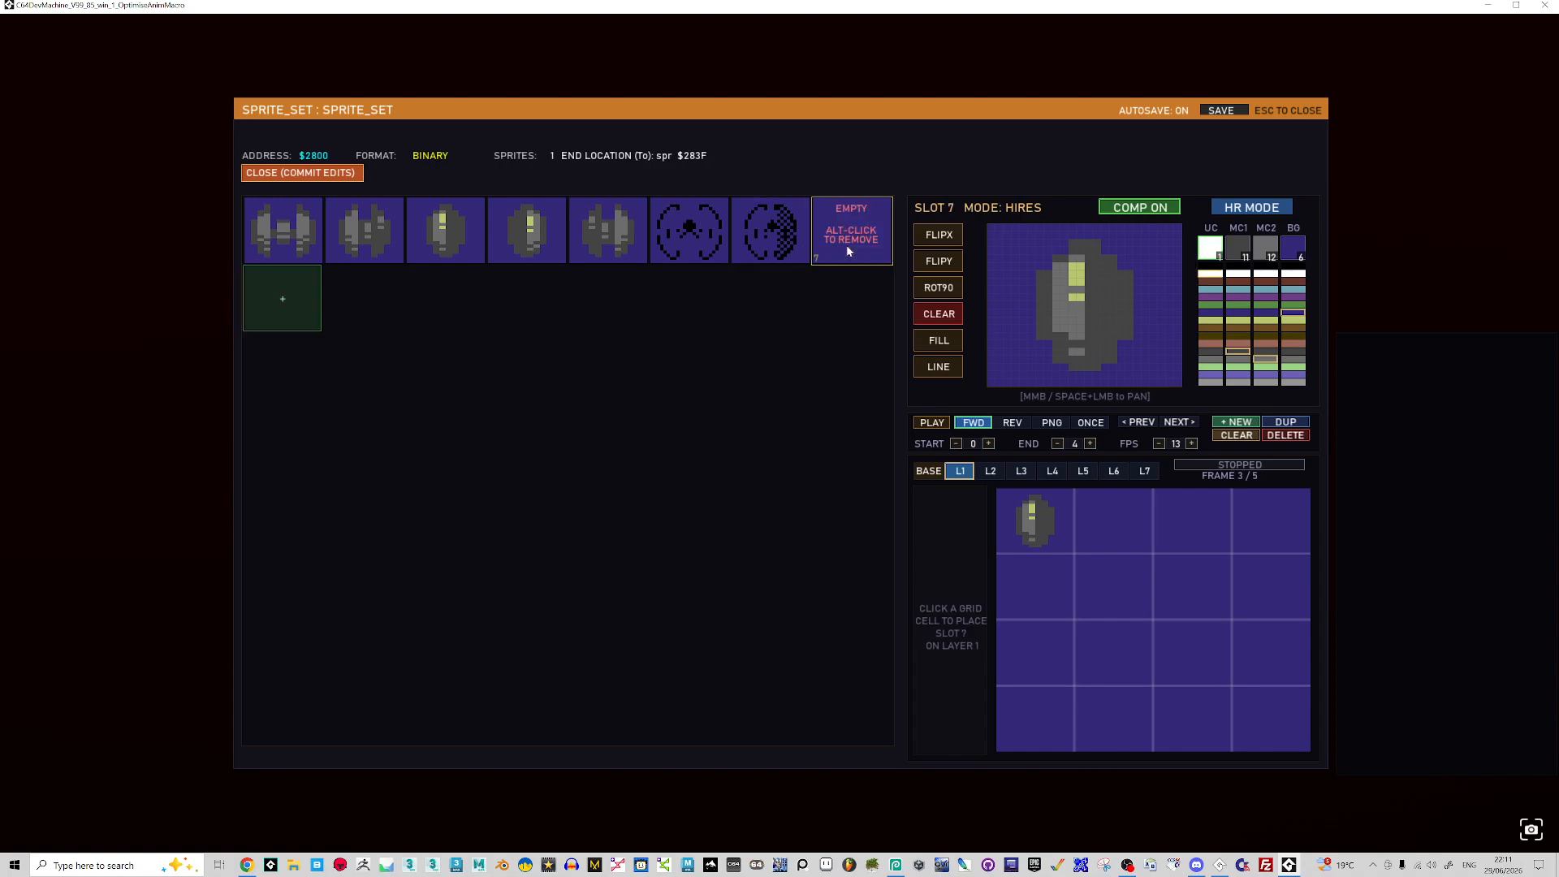
left_click(1033, 523)
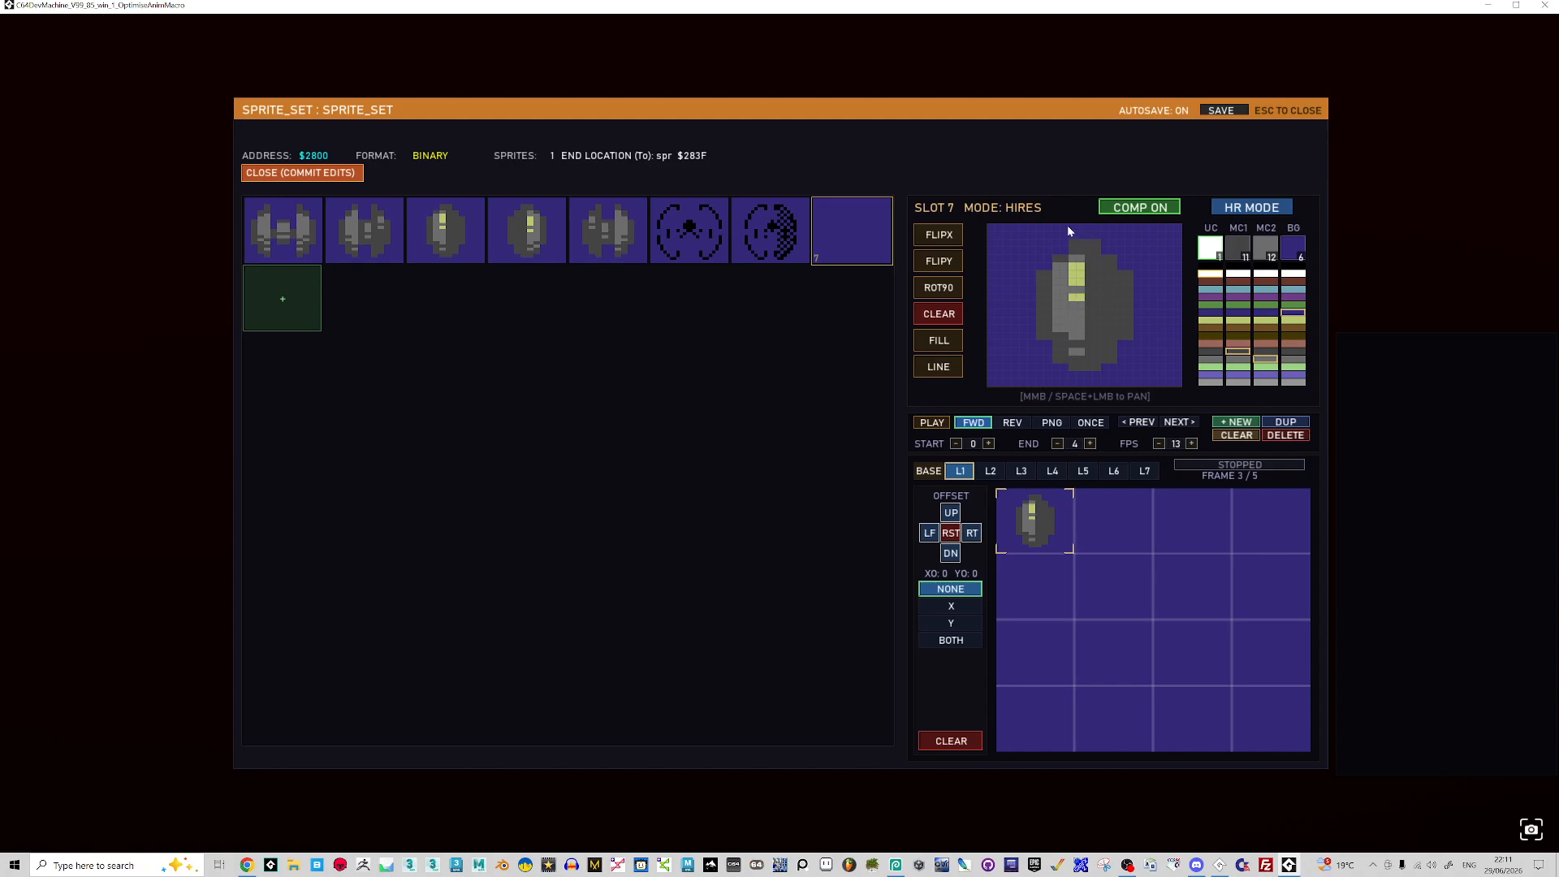
left_click(1217, 267)
- Draw a black outline around frame 3's edge-on ship in slot 7, with a vertical line down its middle
mouse_move(1050, 266)
left_mouse_down()
mouse_move(1077, 244)
mouse_move(1088, 260)
left_mouse_up()
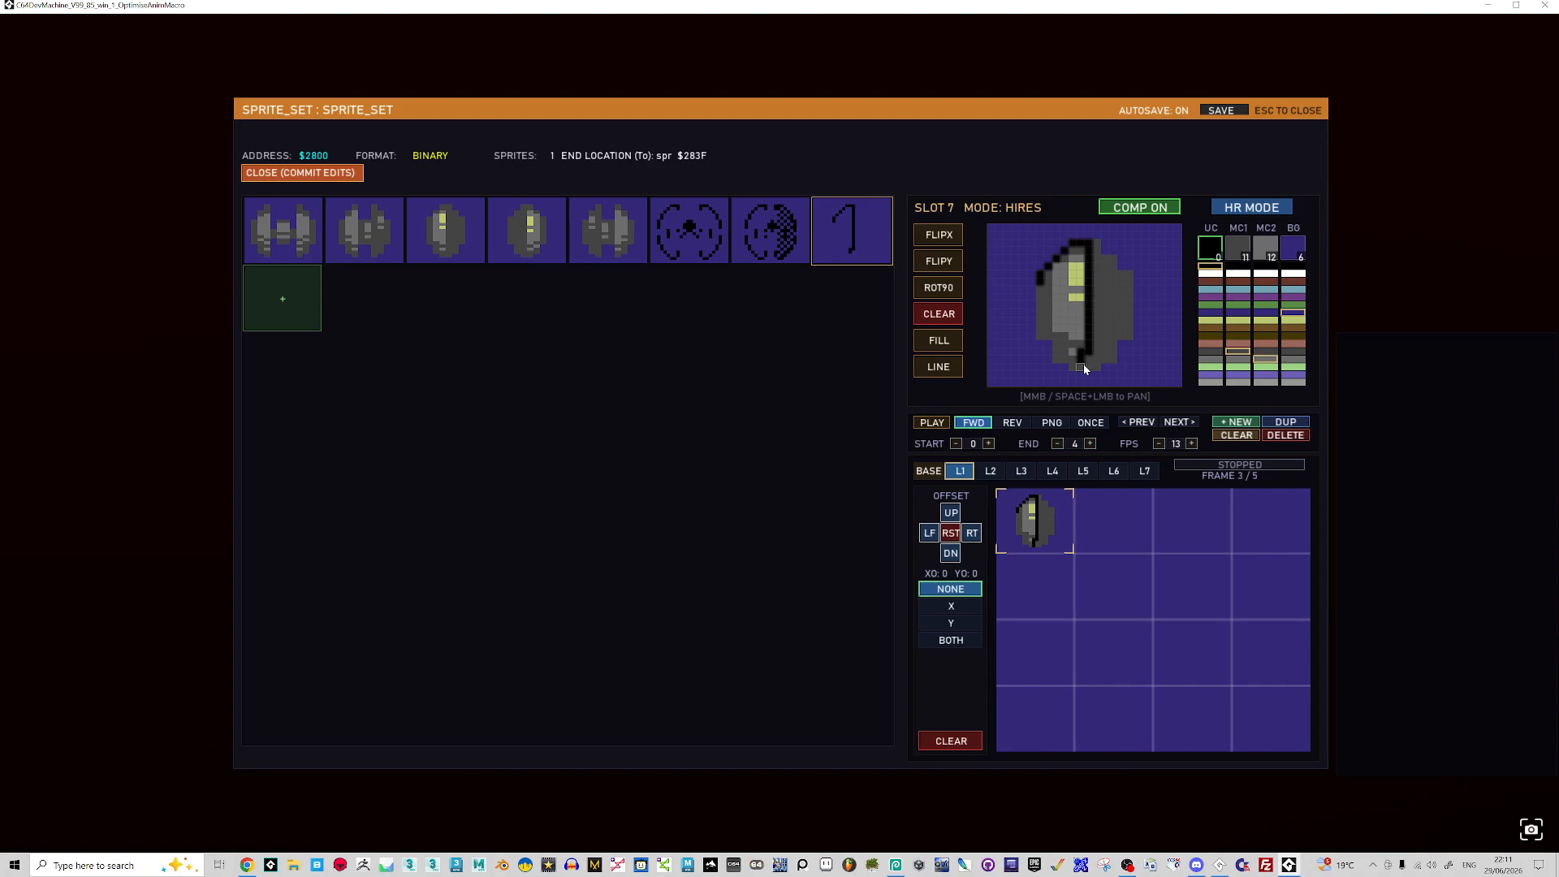
left_click_drag(1084, 366, 1089, 374)
left_click(1114, 258)
left_click_drag(1129, 277, 1133, 336)
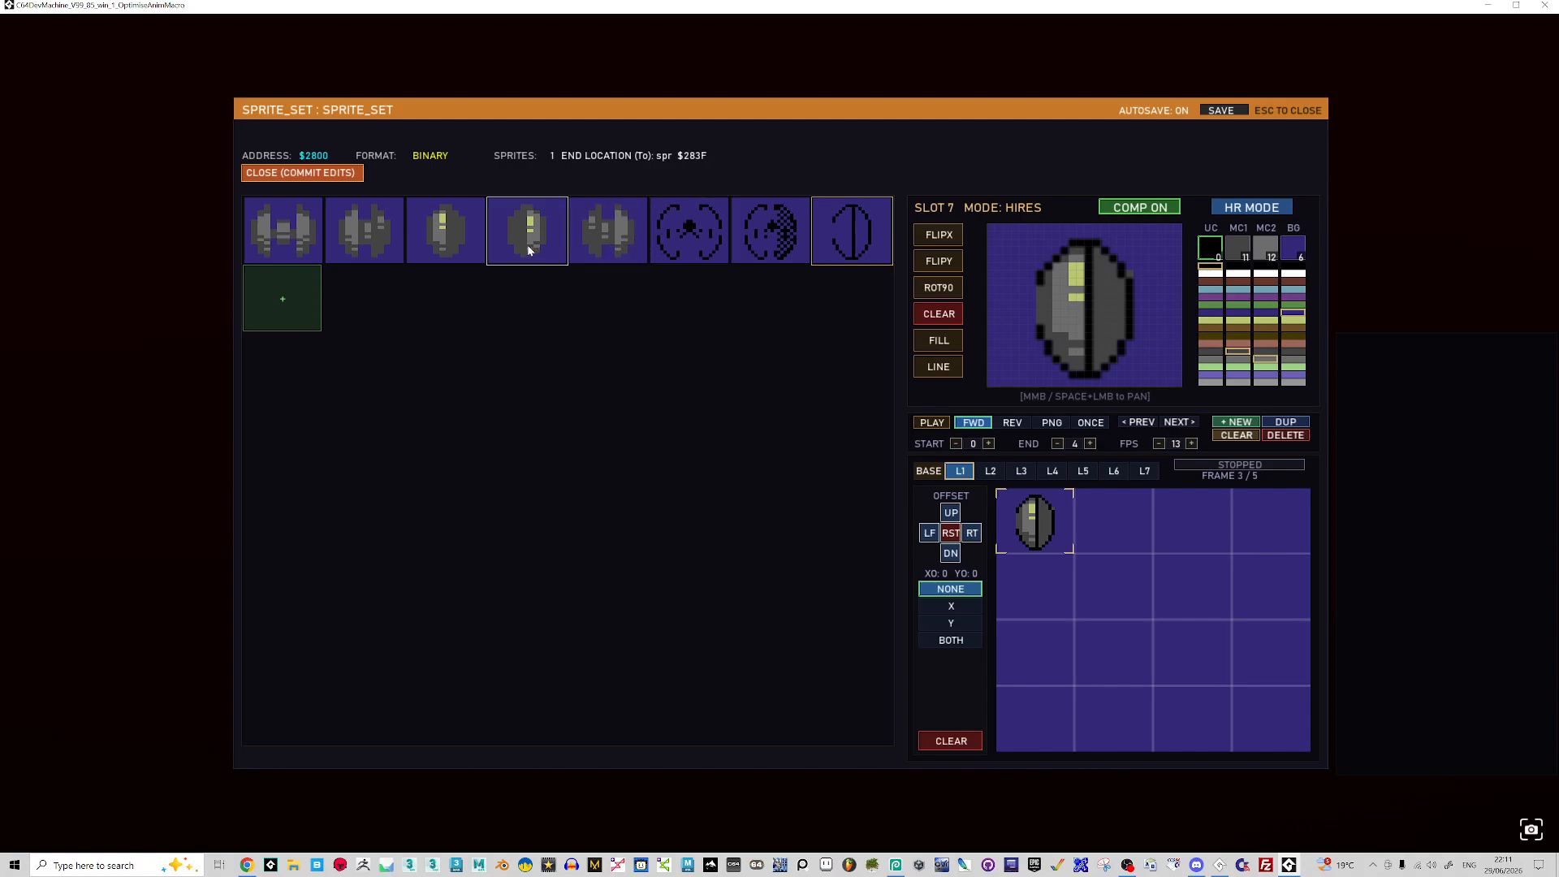
left_click(470, 245)
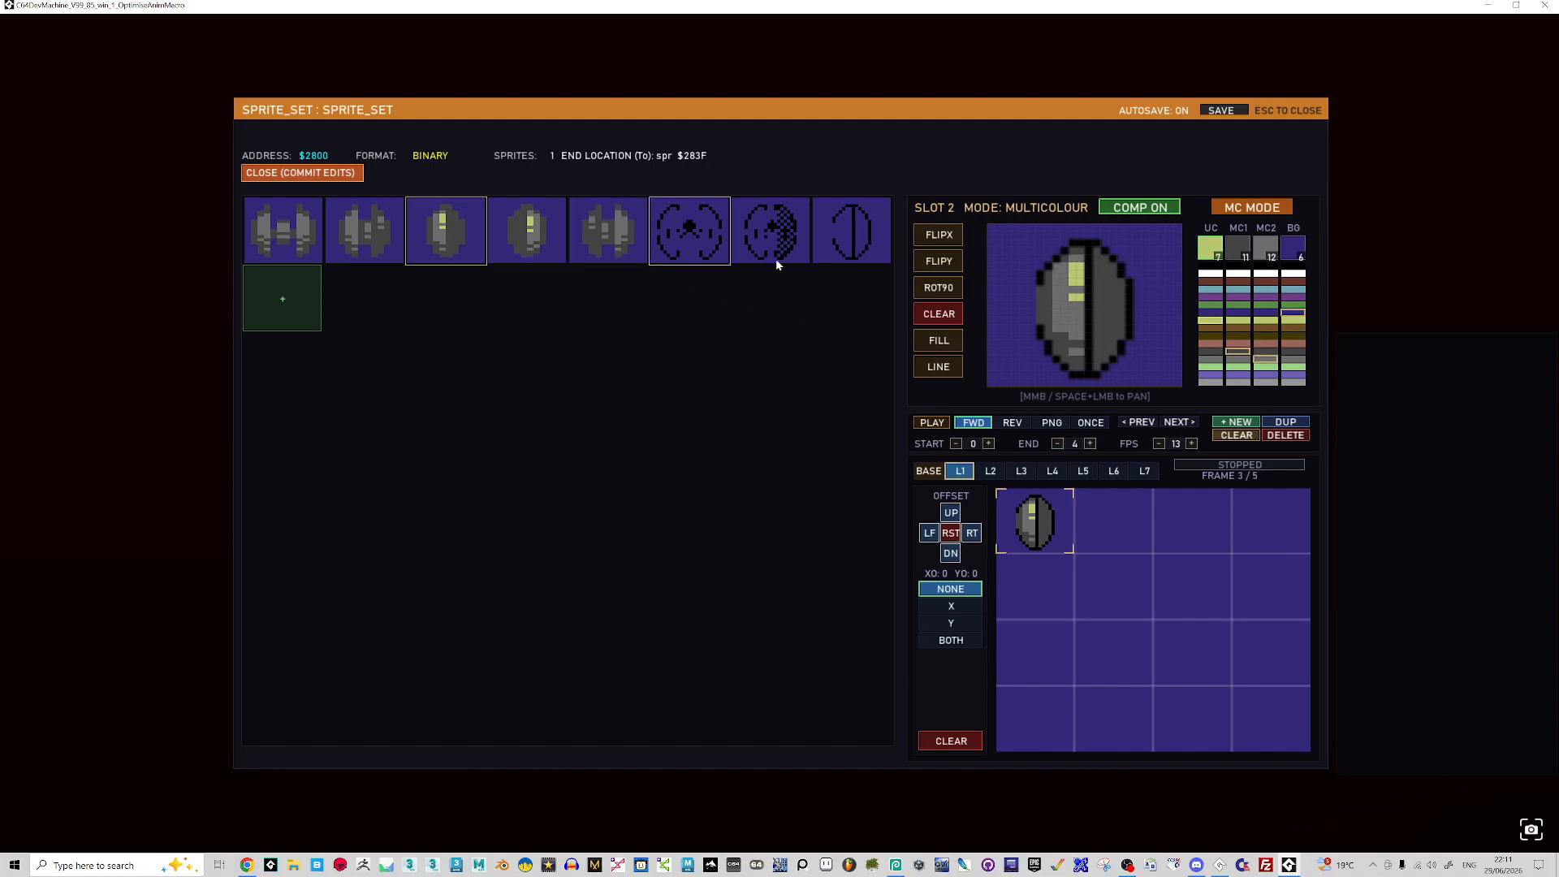
left_click(849, 259)
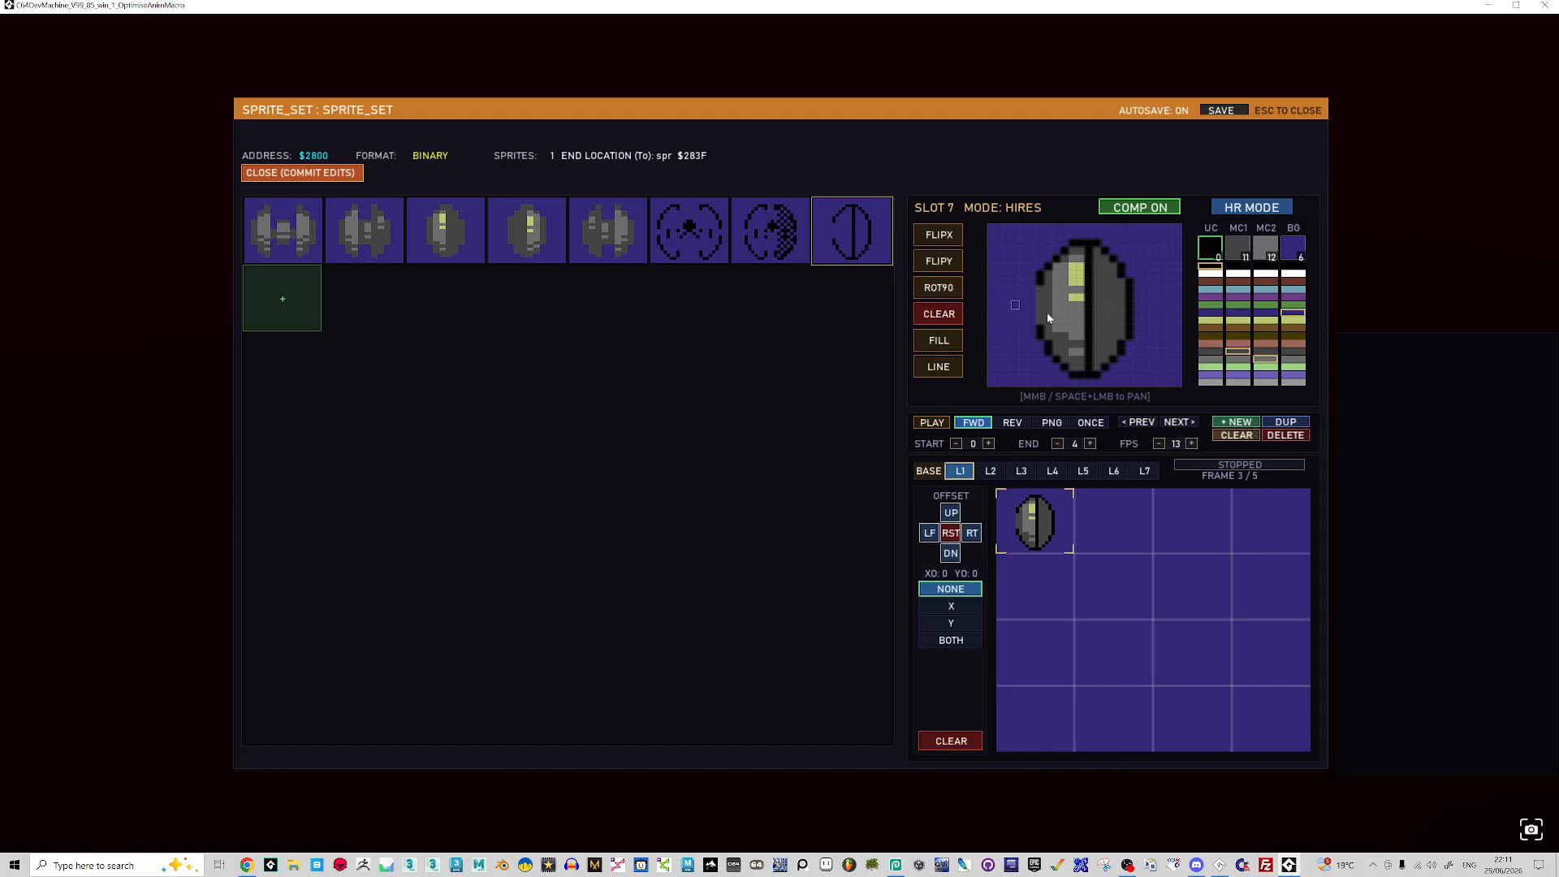
- Shade the right half of slot 7 with solid black areas beside the centre line and outer edge
left_click(1091, 423)
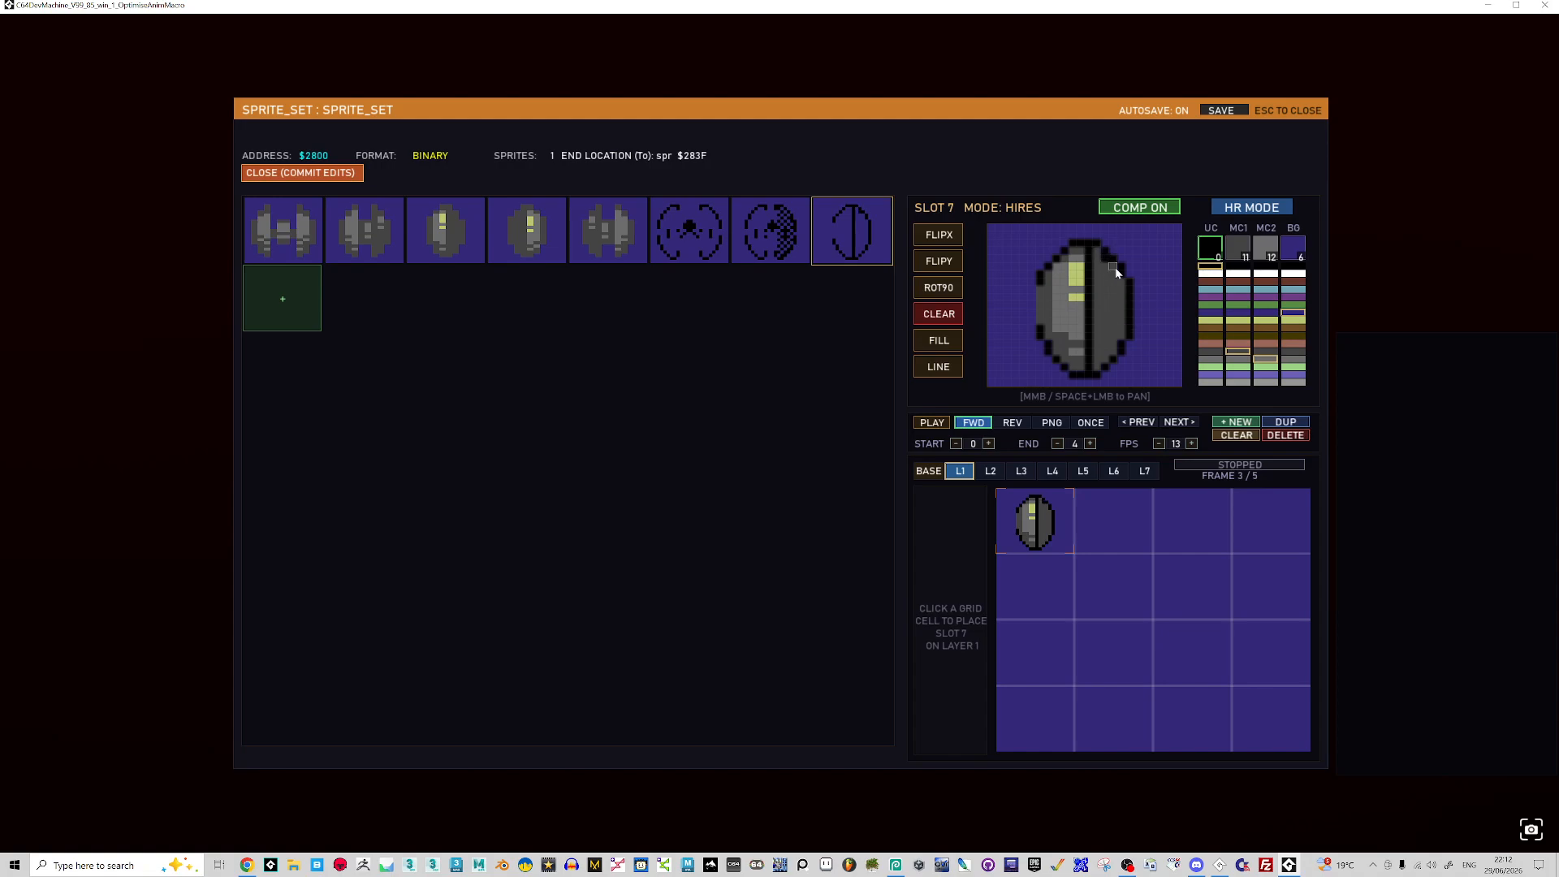
left_click_drag(1116, 310, 1122, 281)
left_click_drag(1103, 362, 1097, 307)
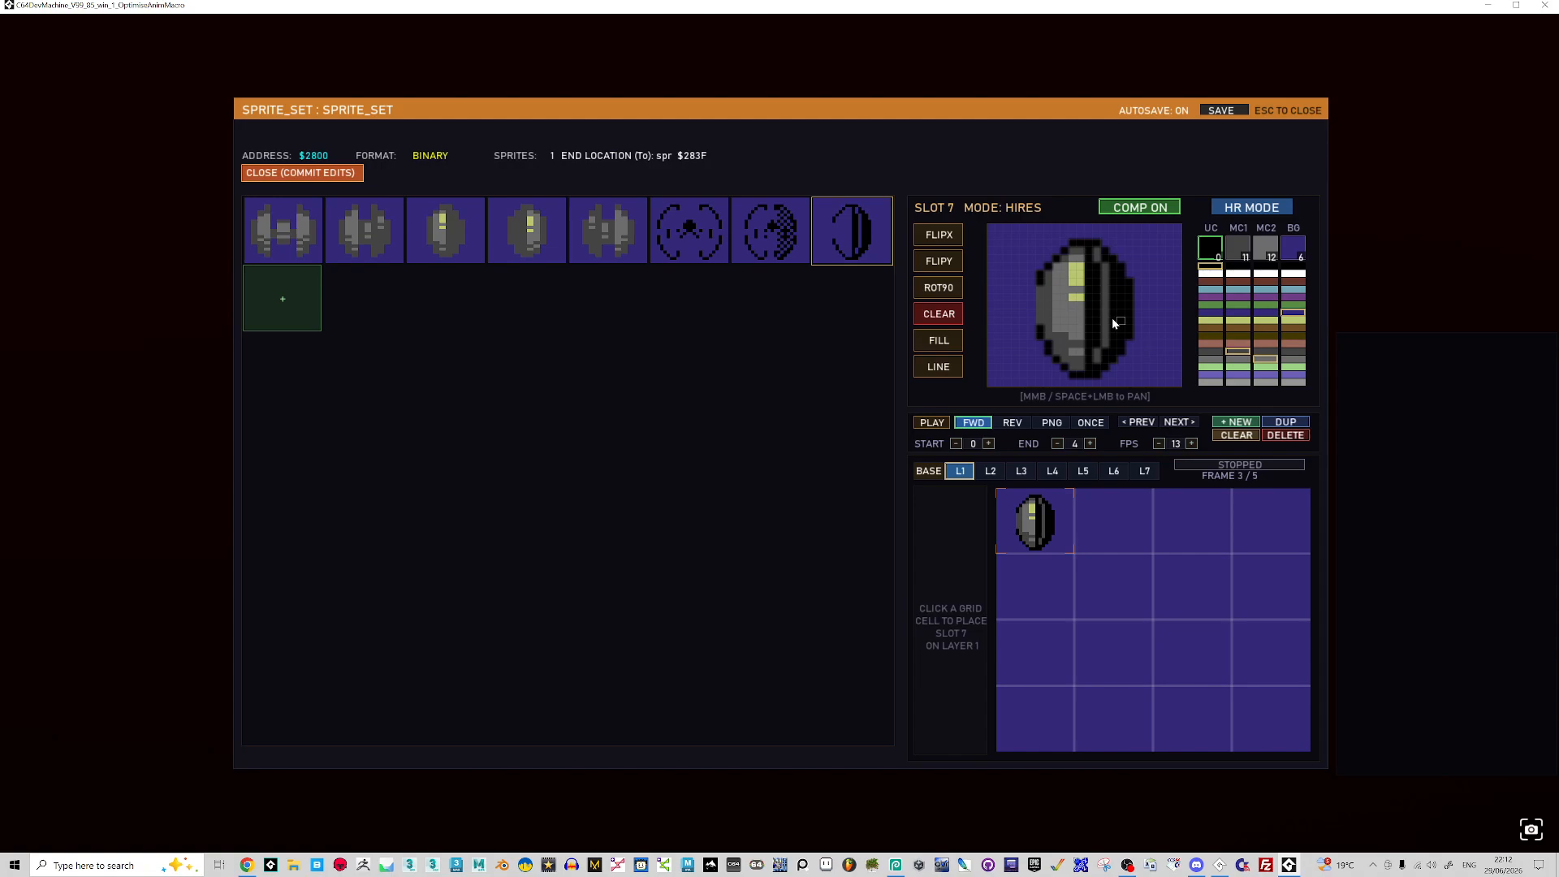
- Step back and forth through the neighbouring frames to compare their overlay shading with frame 3
key("Left")
key("Left")
key("Right")
key("Right")
key("Right")
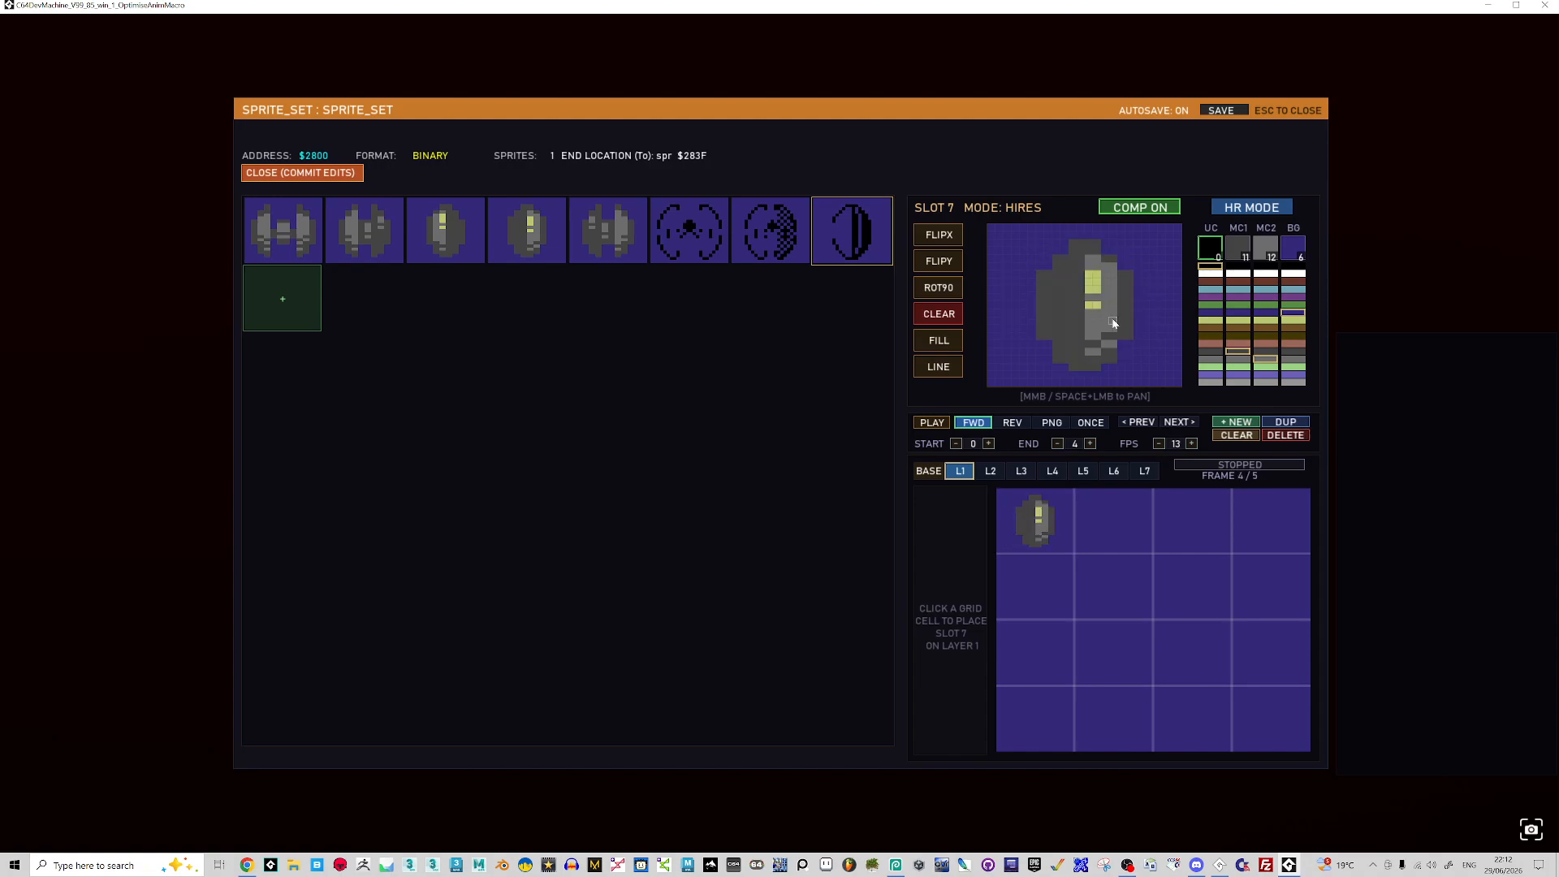
key("Left")
key("Left")
key("Right")
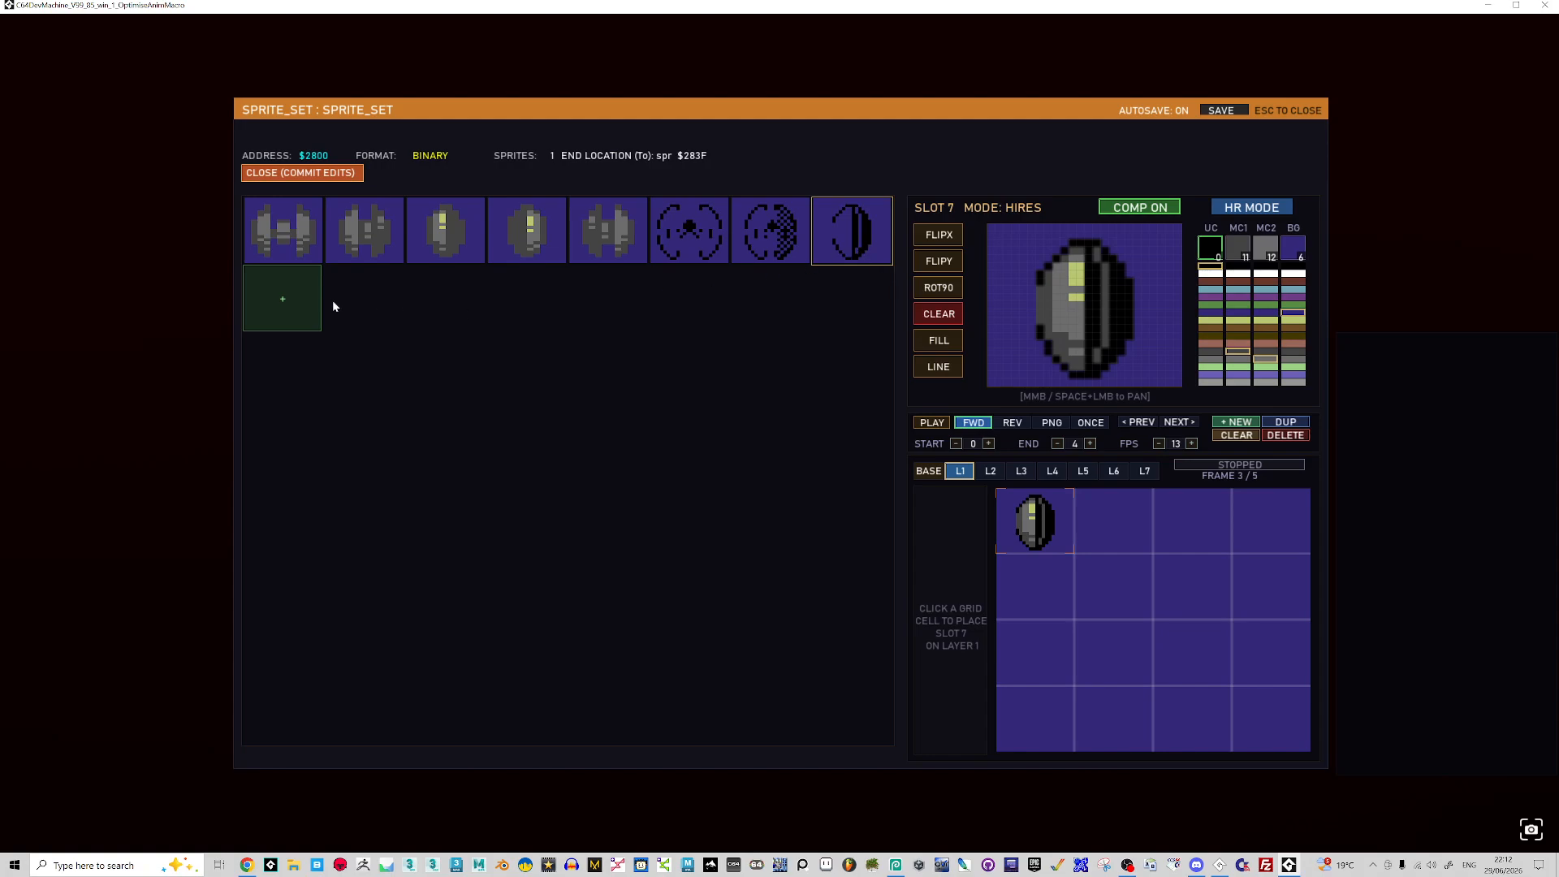
- Copy slot 7's overlay into a new slot 8 and place it on layer 1 of frame 4
left_click(297, 302)
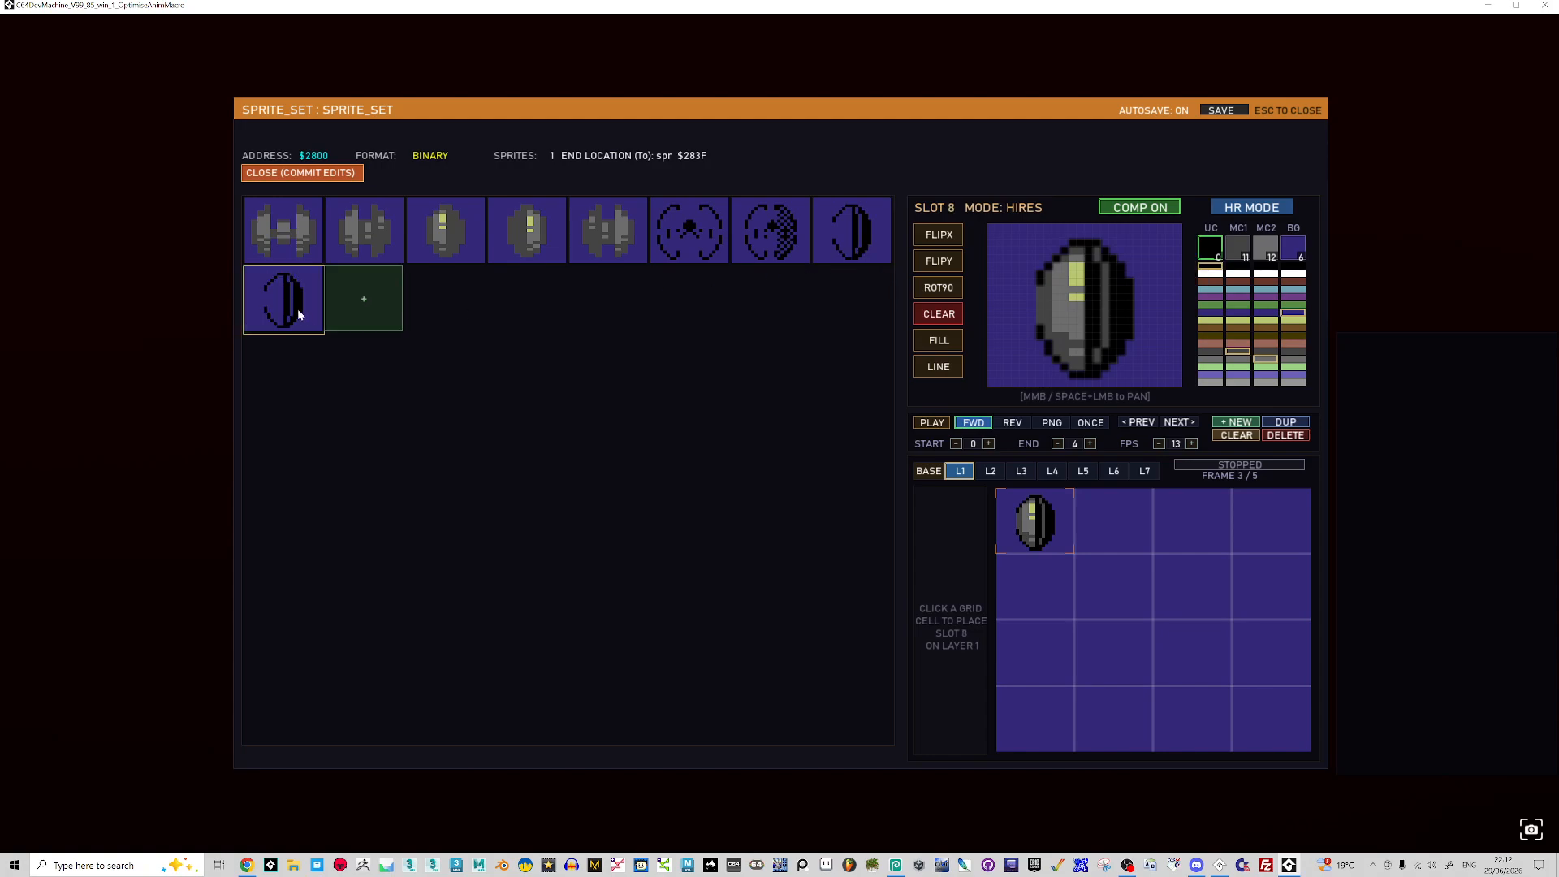
key("Right")
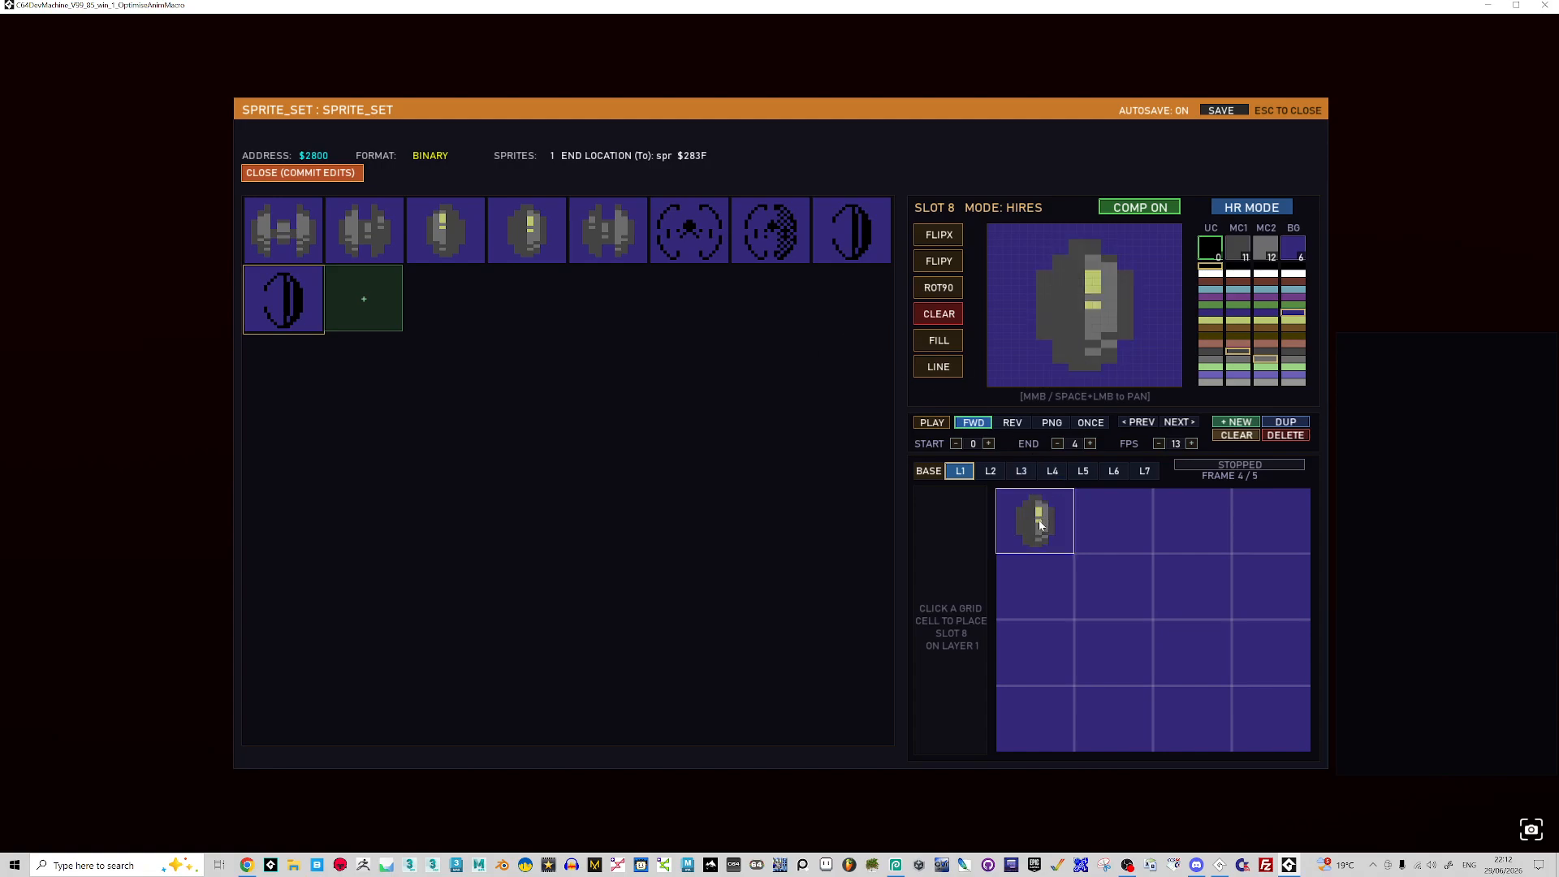
left_click(1040, 525)
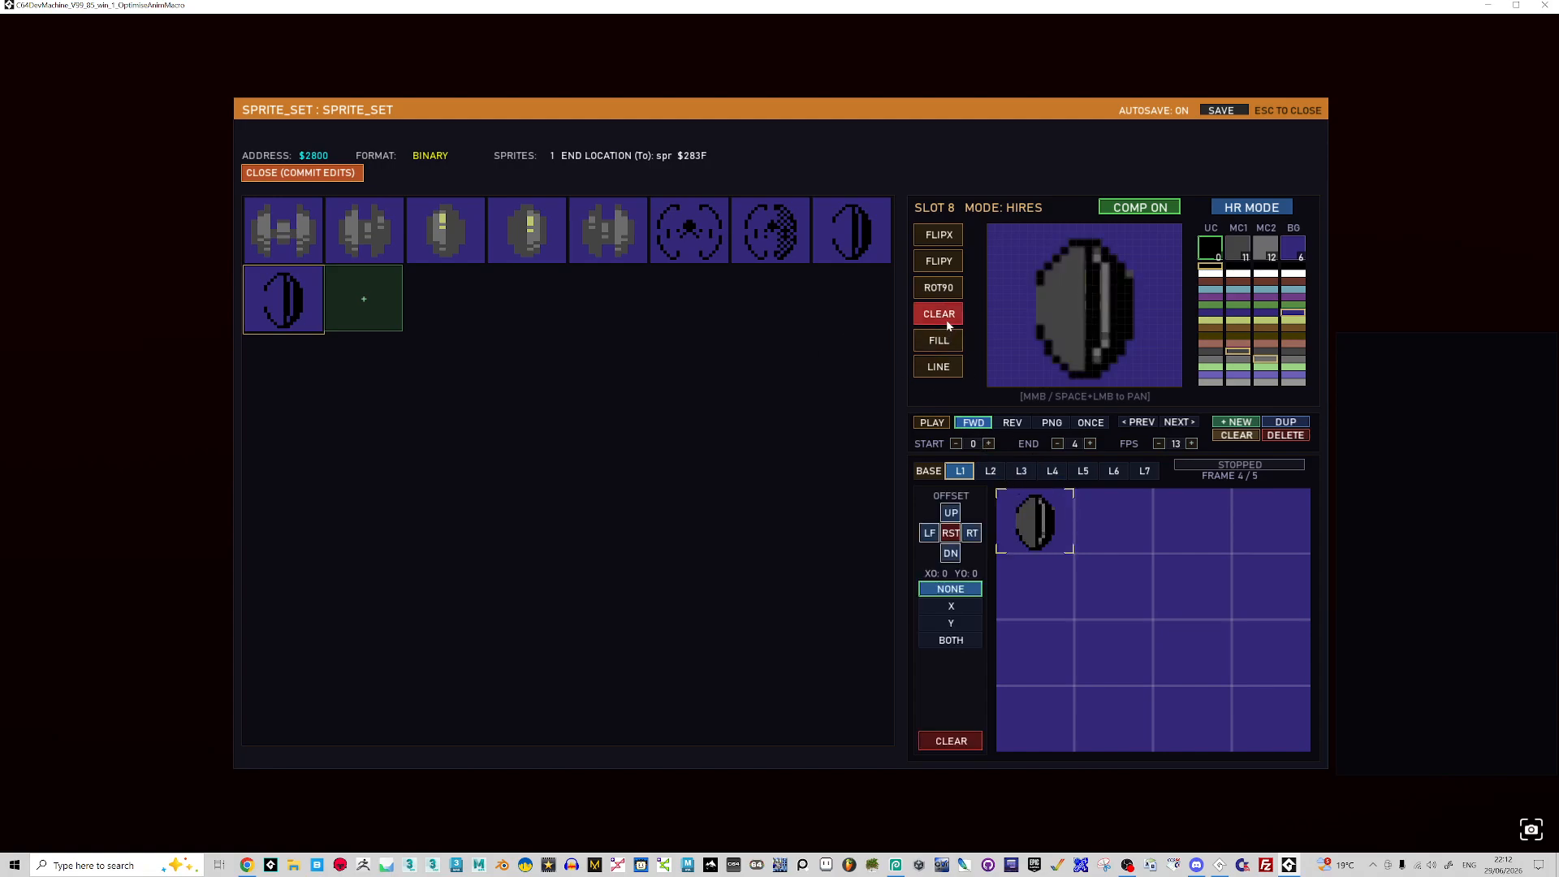
- Mirror slot 8's overlay horizontally, and copy slot 6's overlay into a new slot 9 on layer 1 of frame 5, also mirrored horizontally
left_click(935, 239)
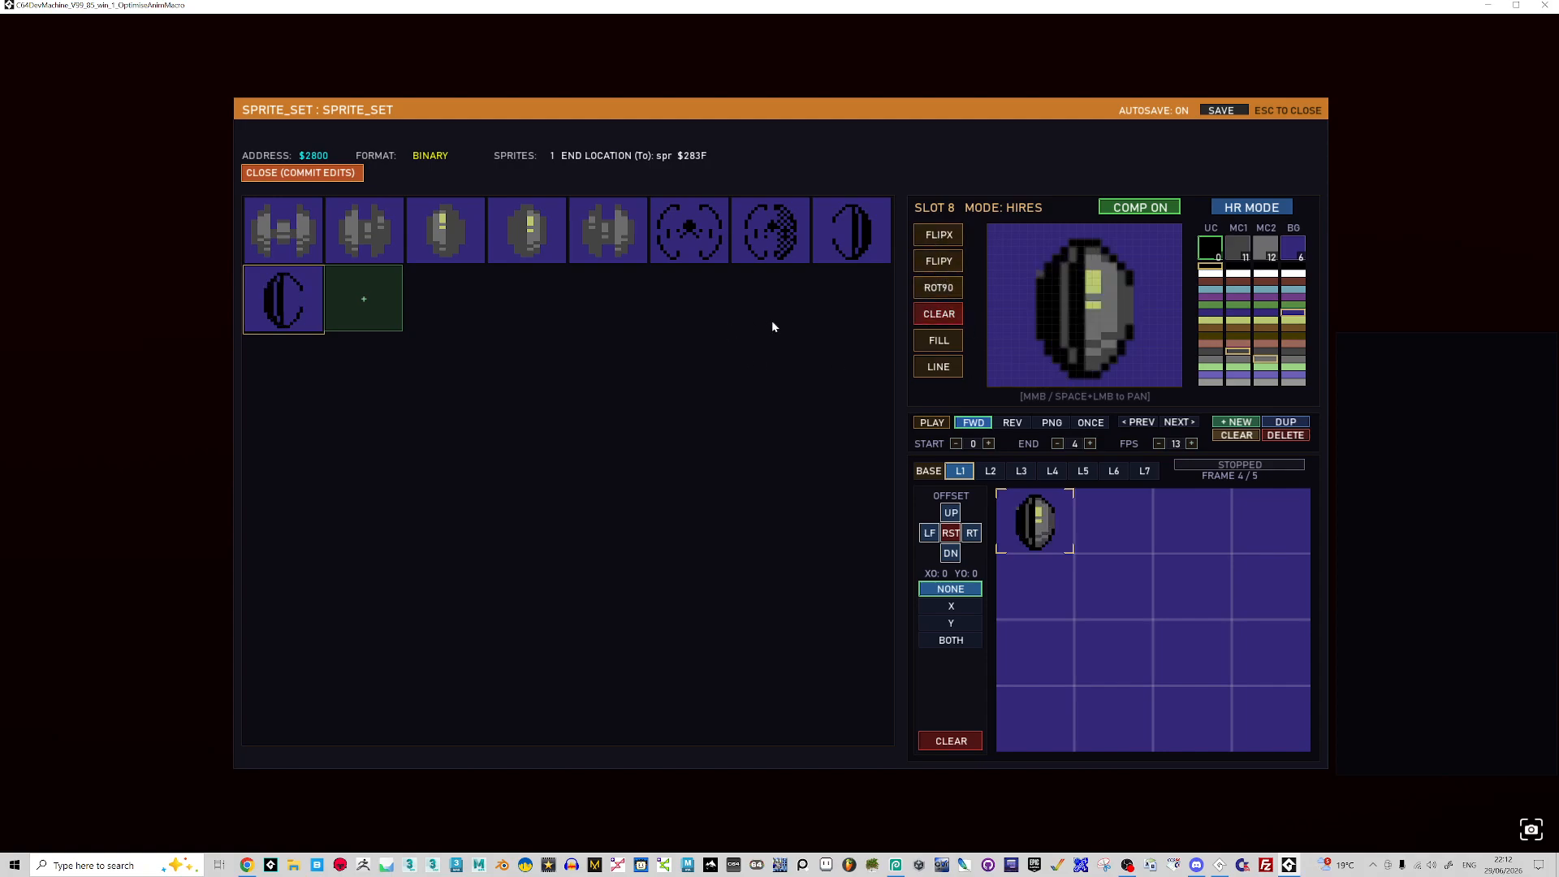
left_click(786, 242)
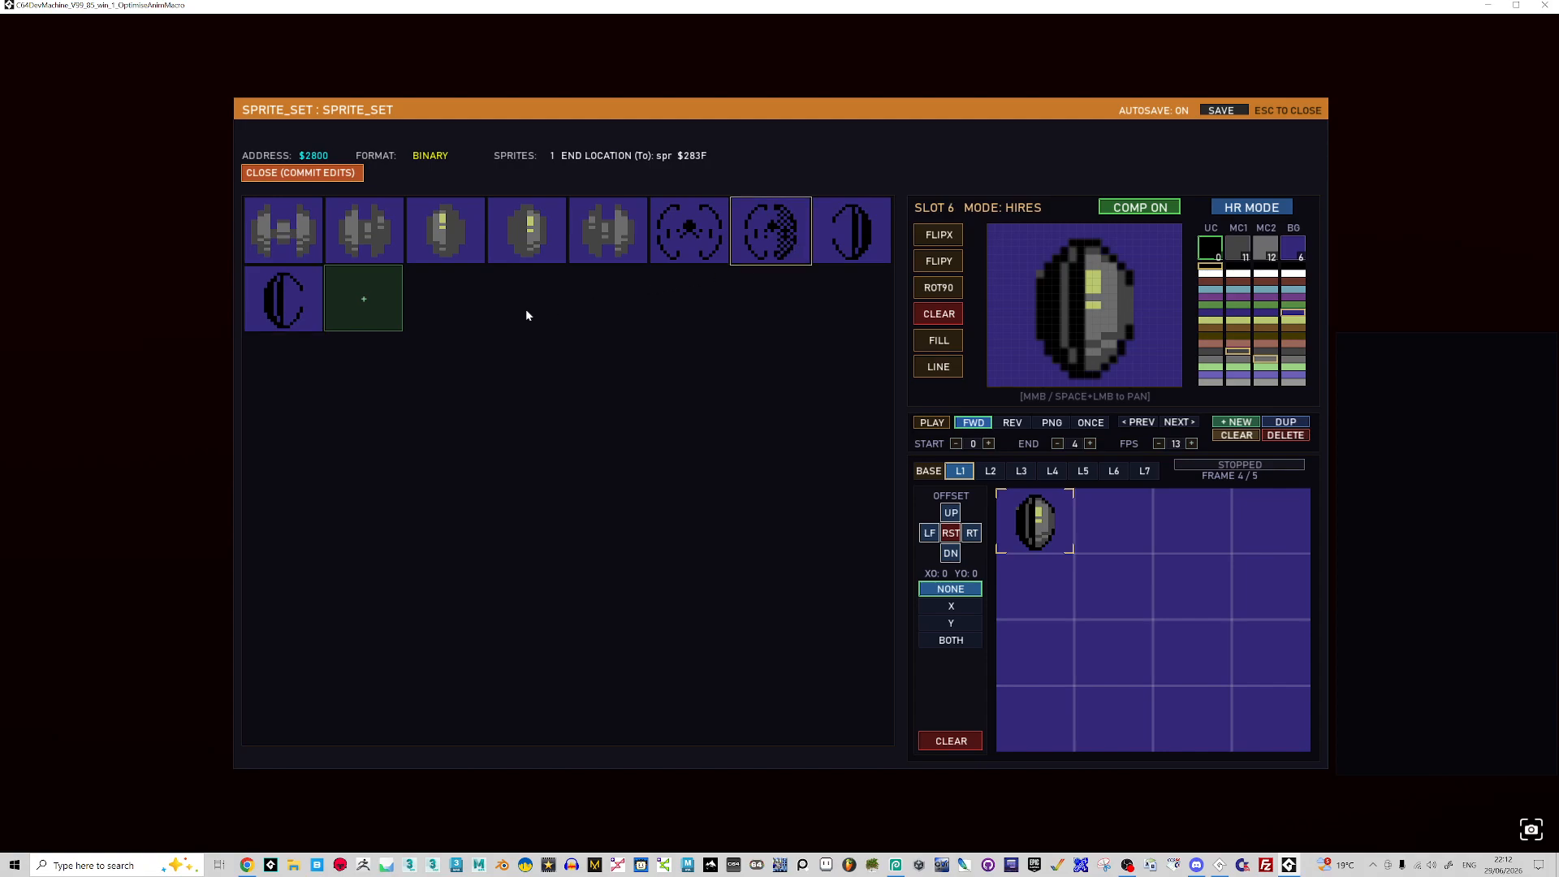
left_click(373, 320)
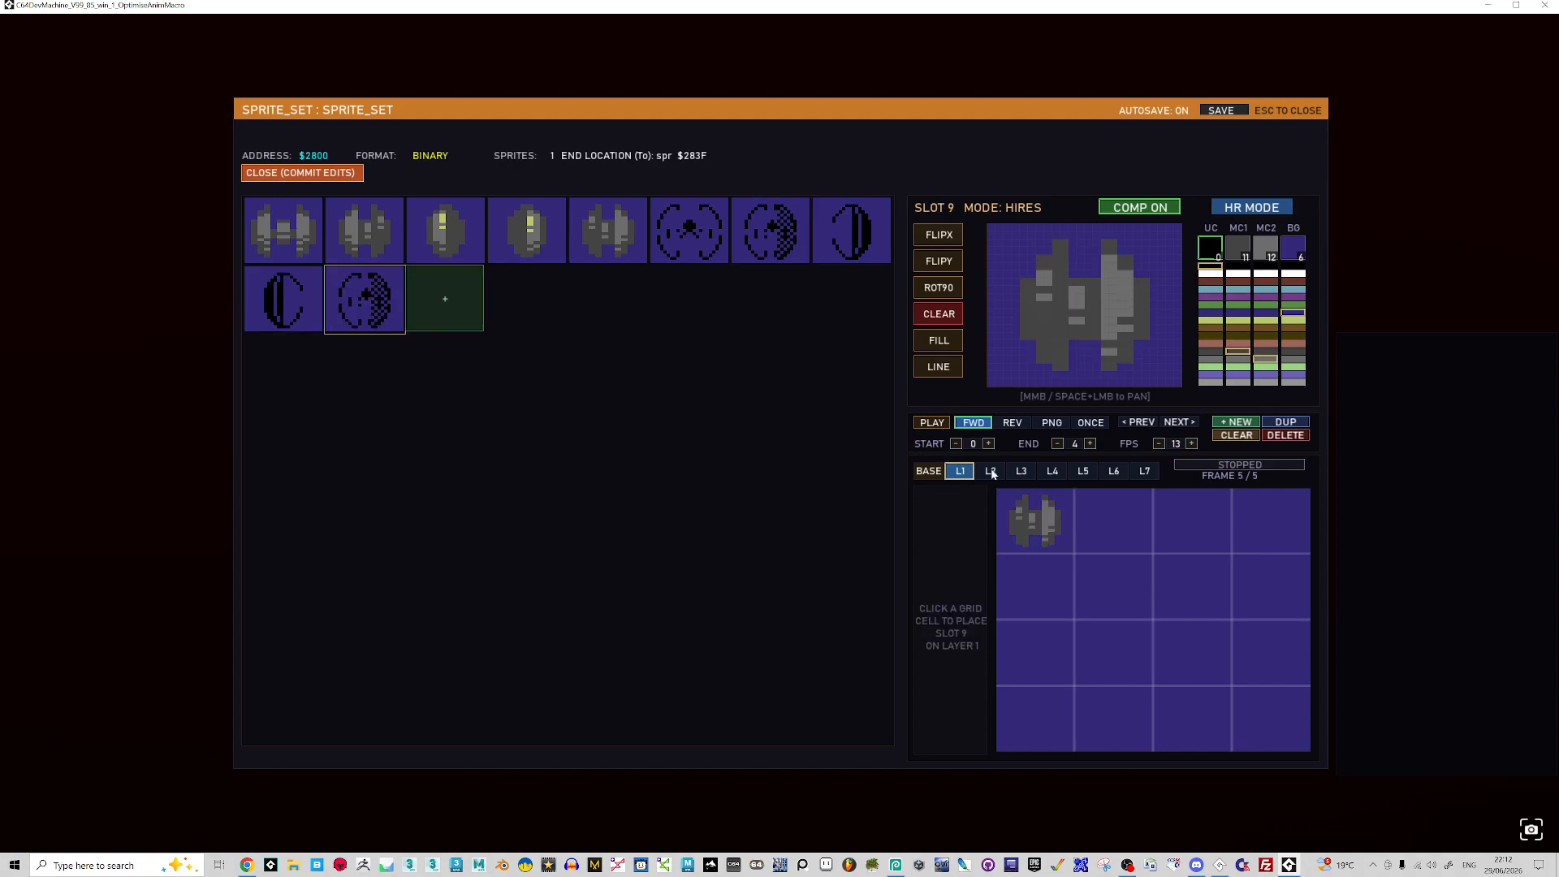
left_click(1035, 526)
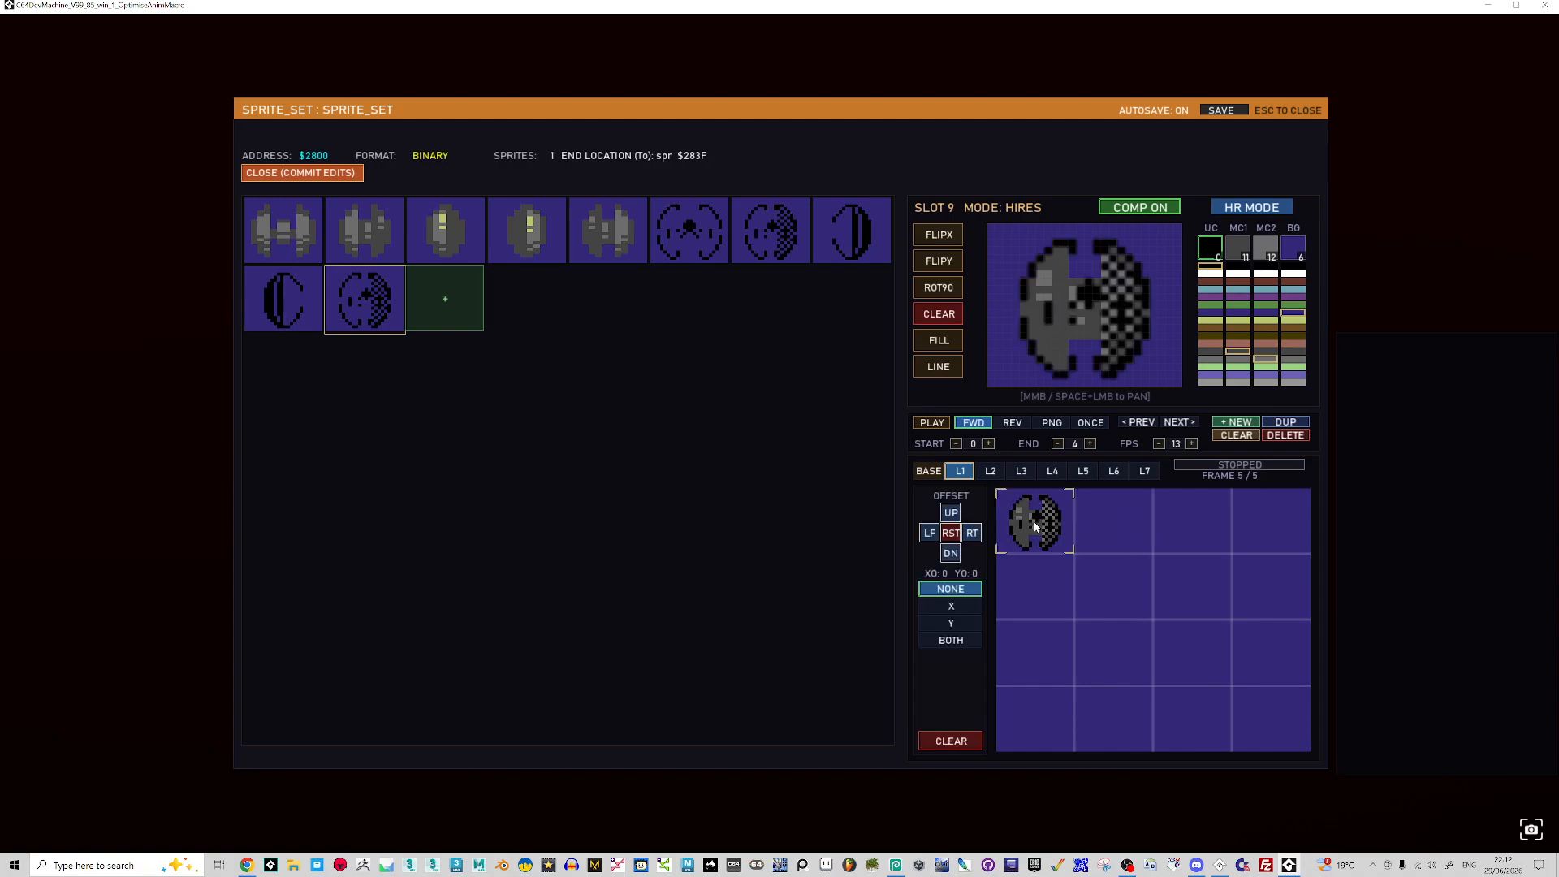
left_click(939, 234)
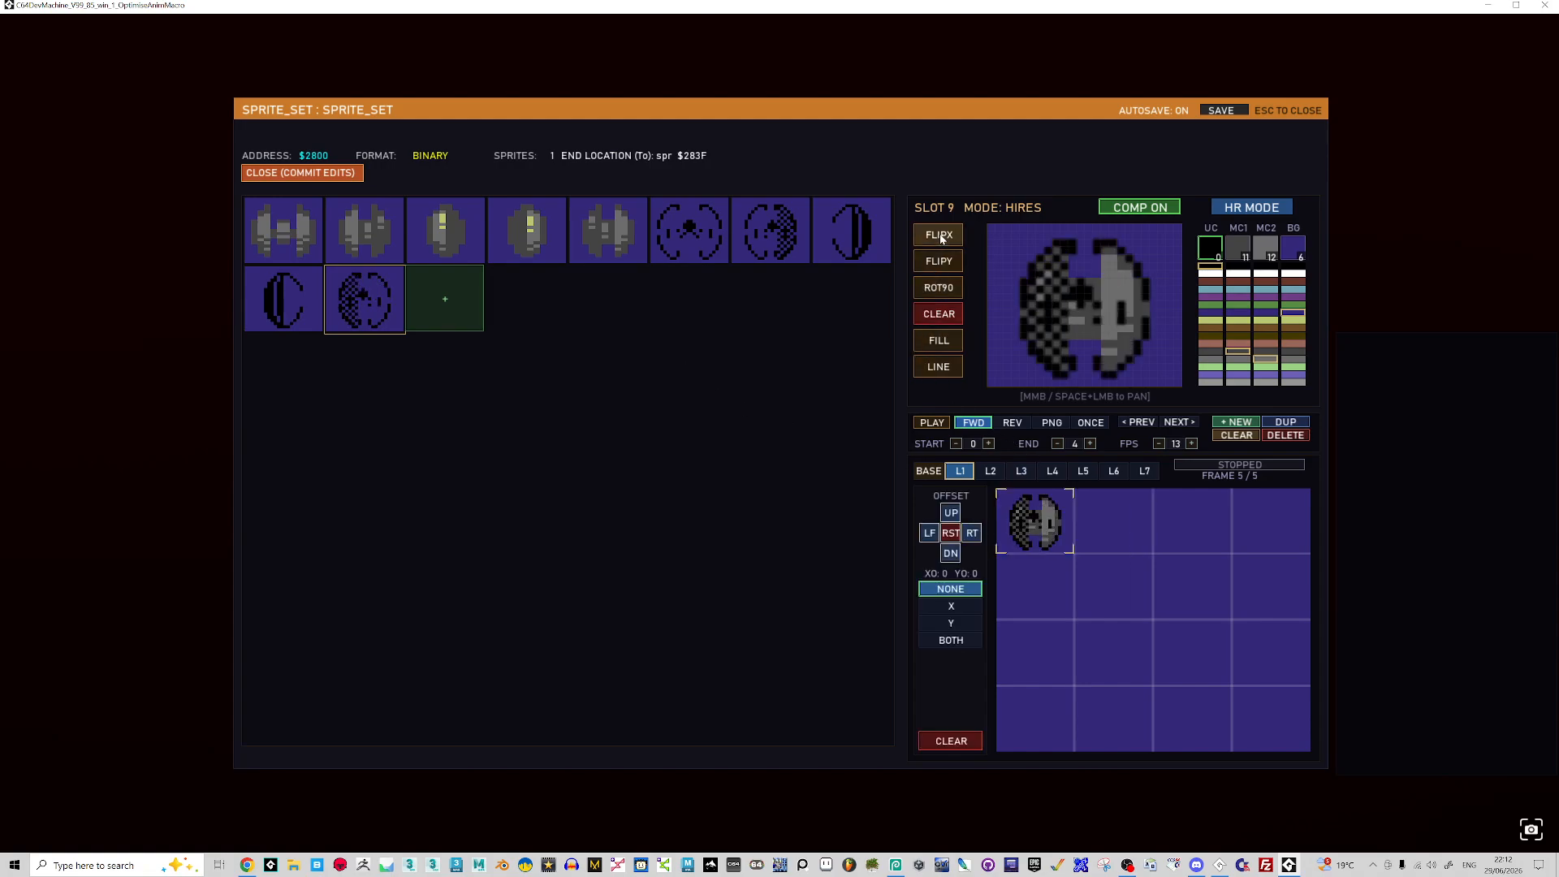
- Play the five-frame ship animation as a forward loop to review the overlays, and stop it
key("Right")
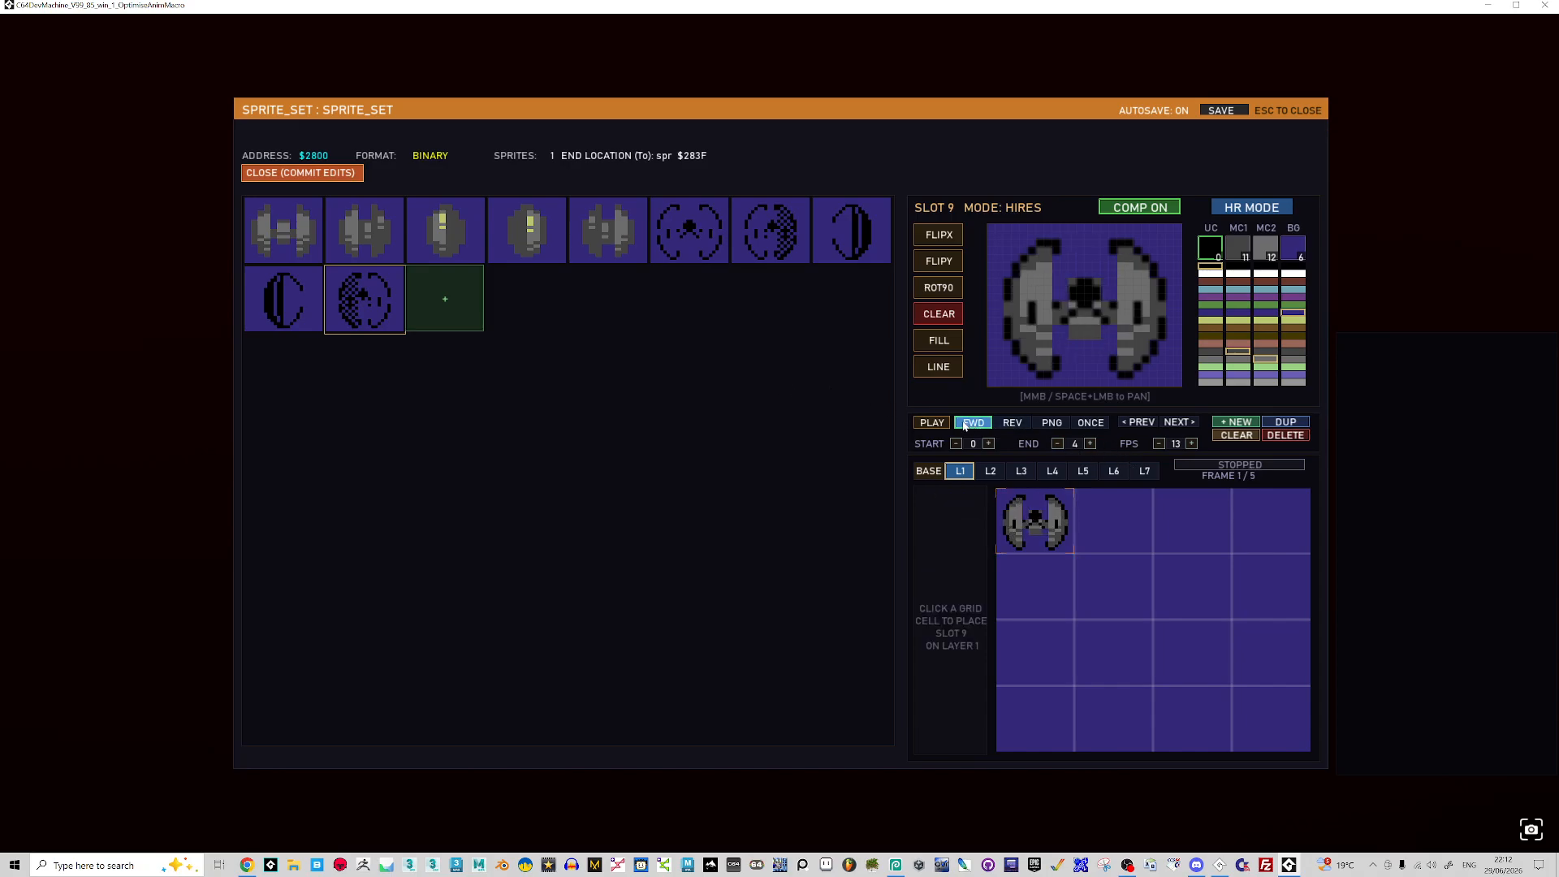
left_click(936, 422)
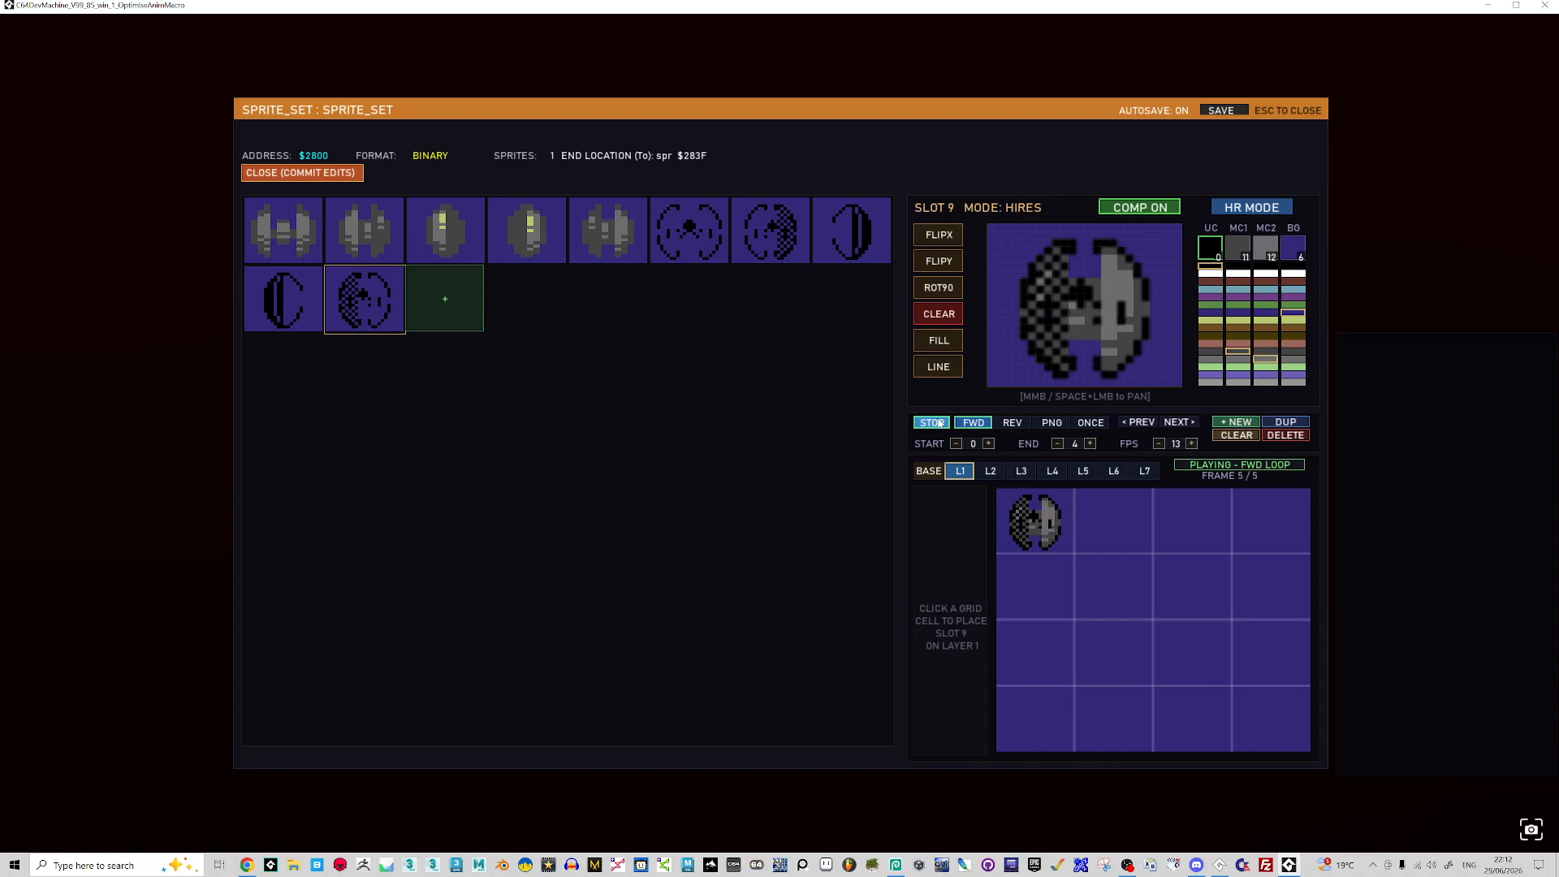
left_click(935, 423)
- Return to frame 1 and add black detail beneath the ship's cockpit in slot 5's overlay
left_click(685, 256)
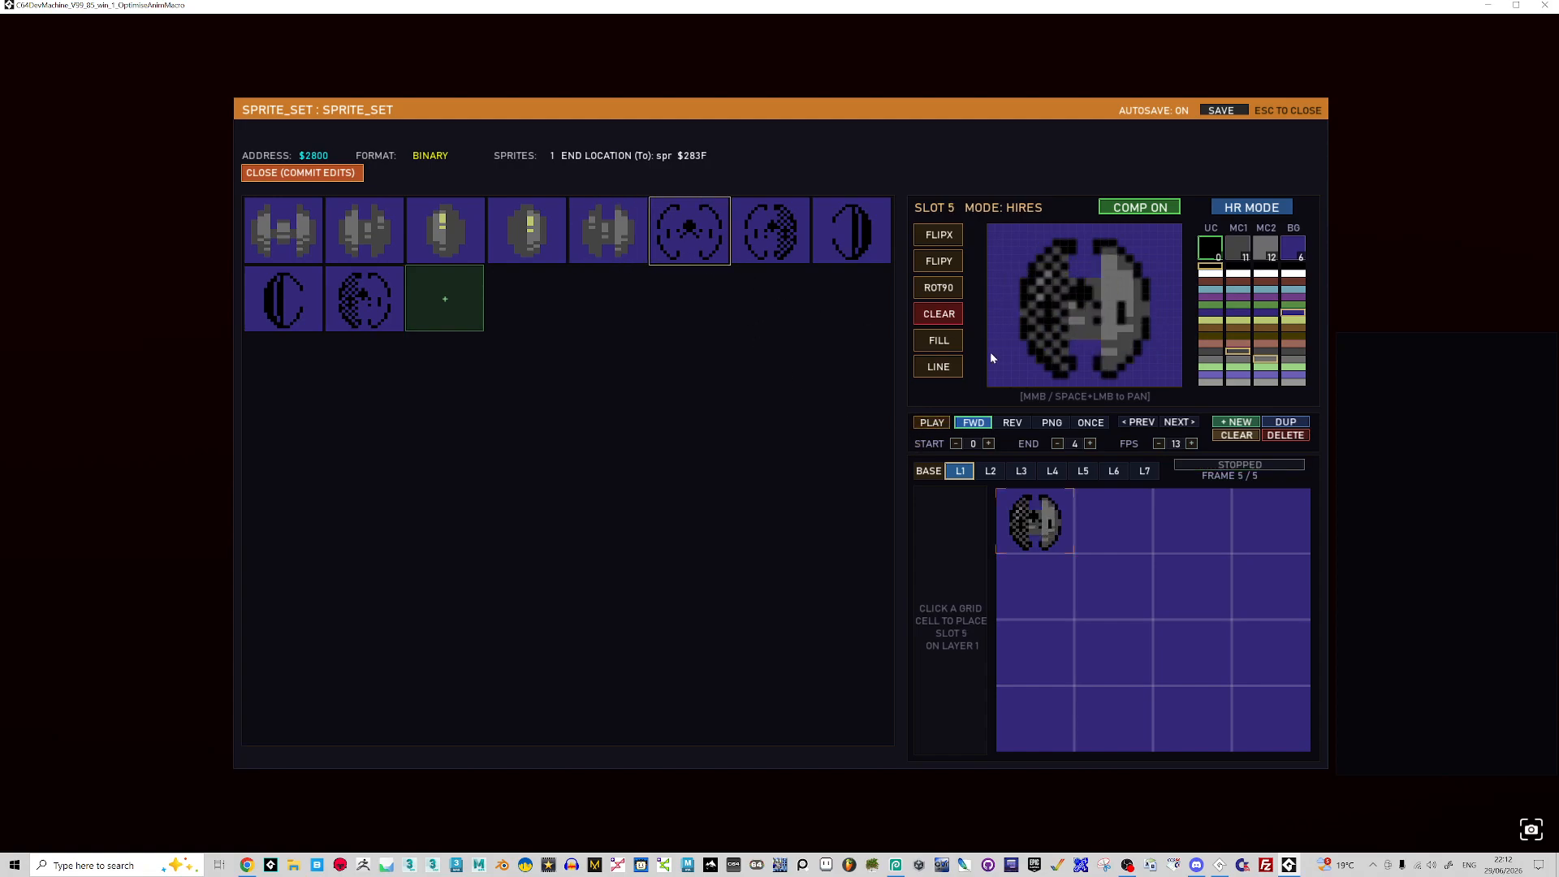
key("Left")
key("Left")
key("Left")
key("Left")
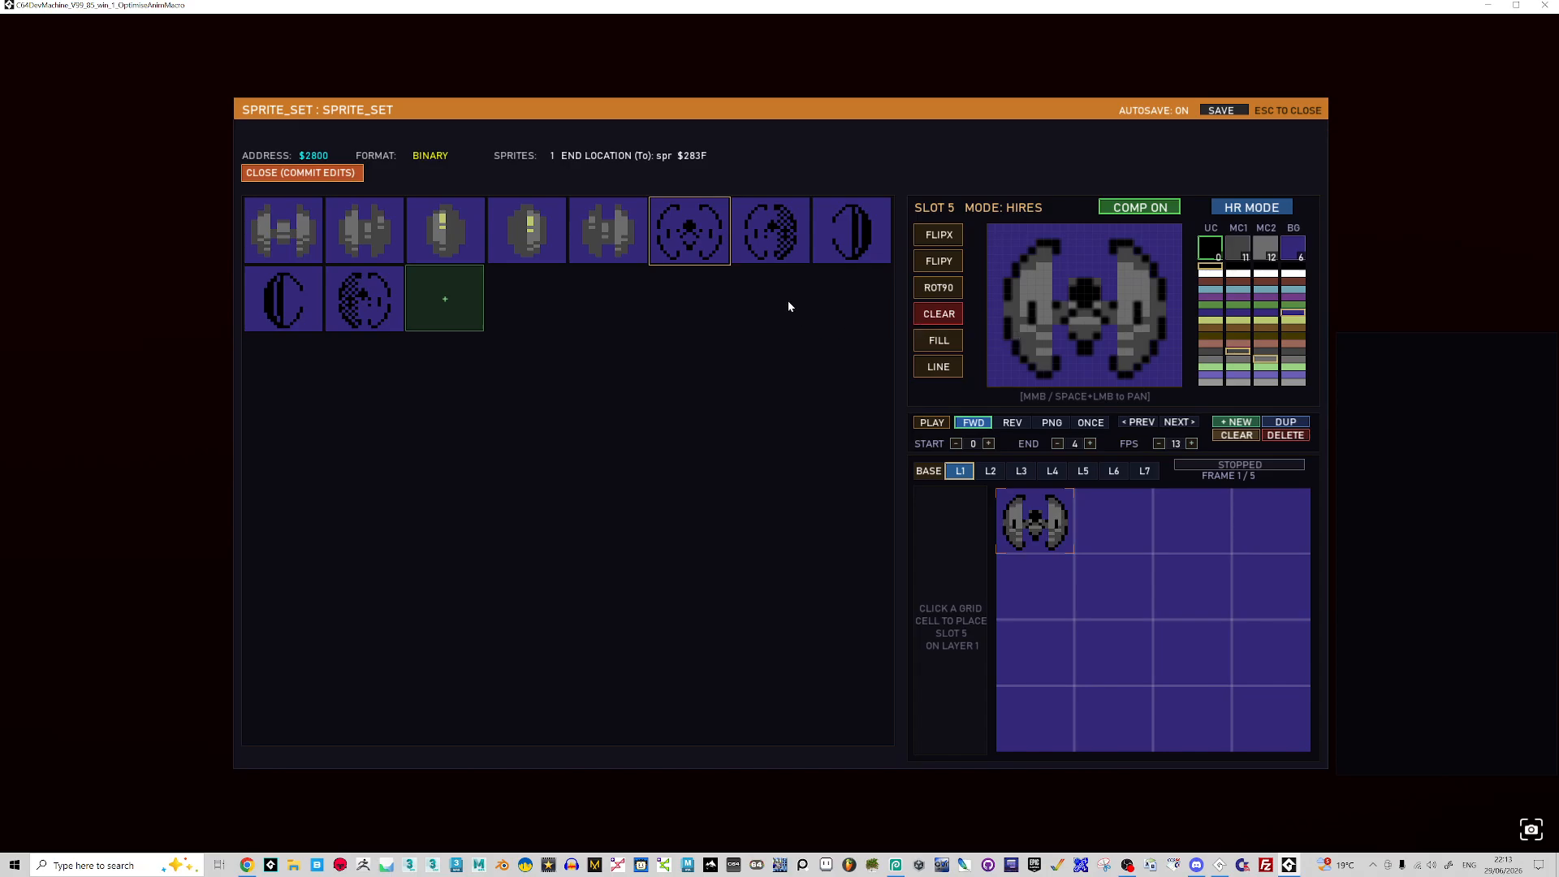
- Create an empty hires slot 10 with cyan (colour 3) and place it on layer 2 of frame 1
left_click(281, 218)
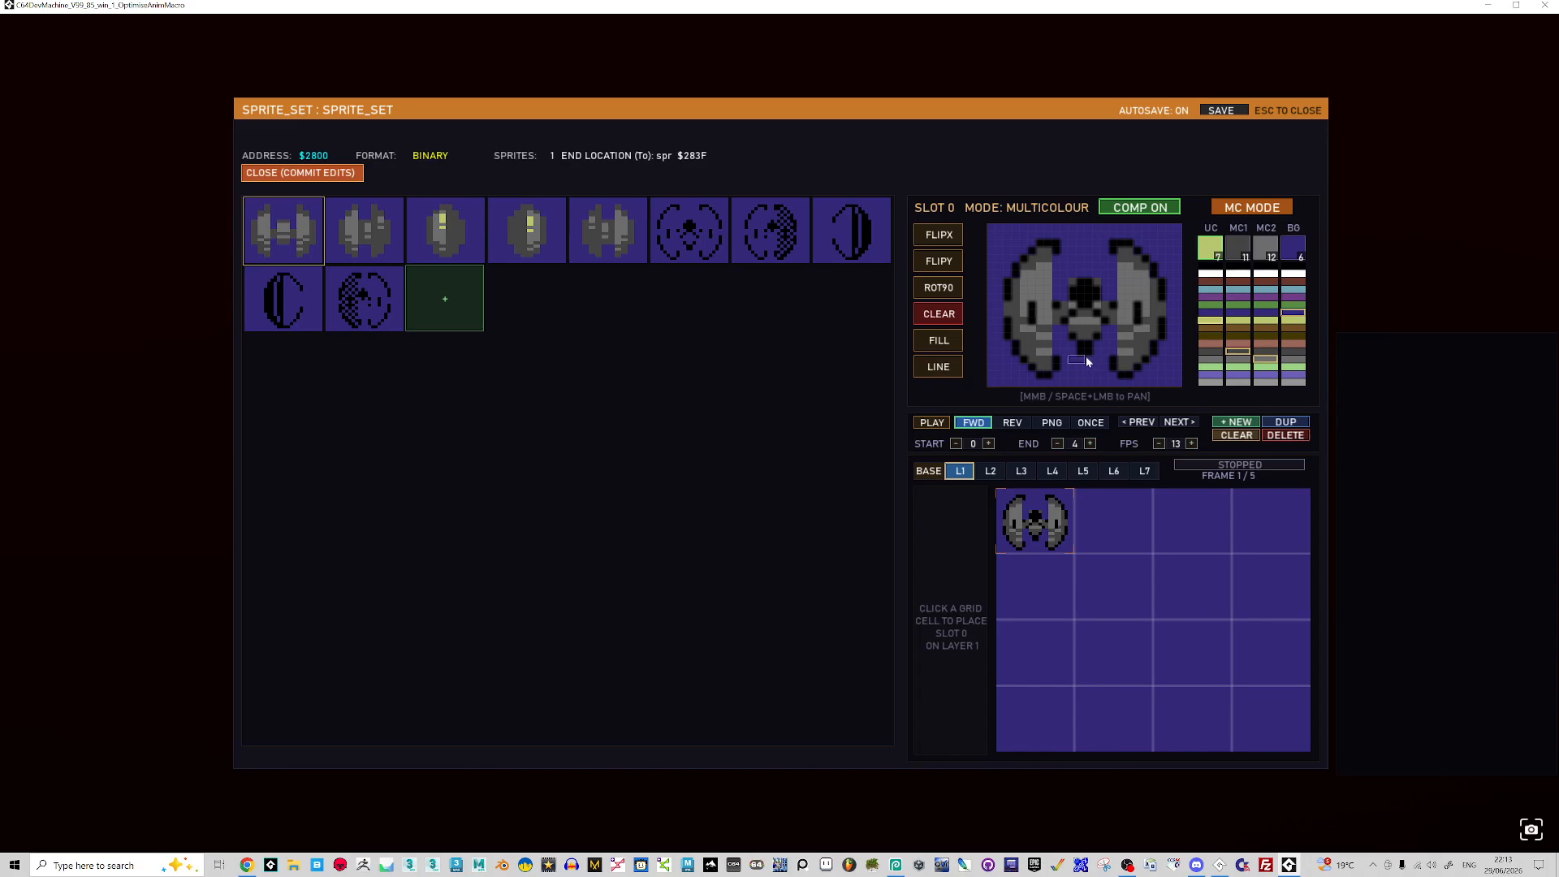
left_click(454, 309)
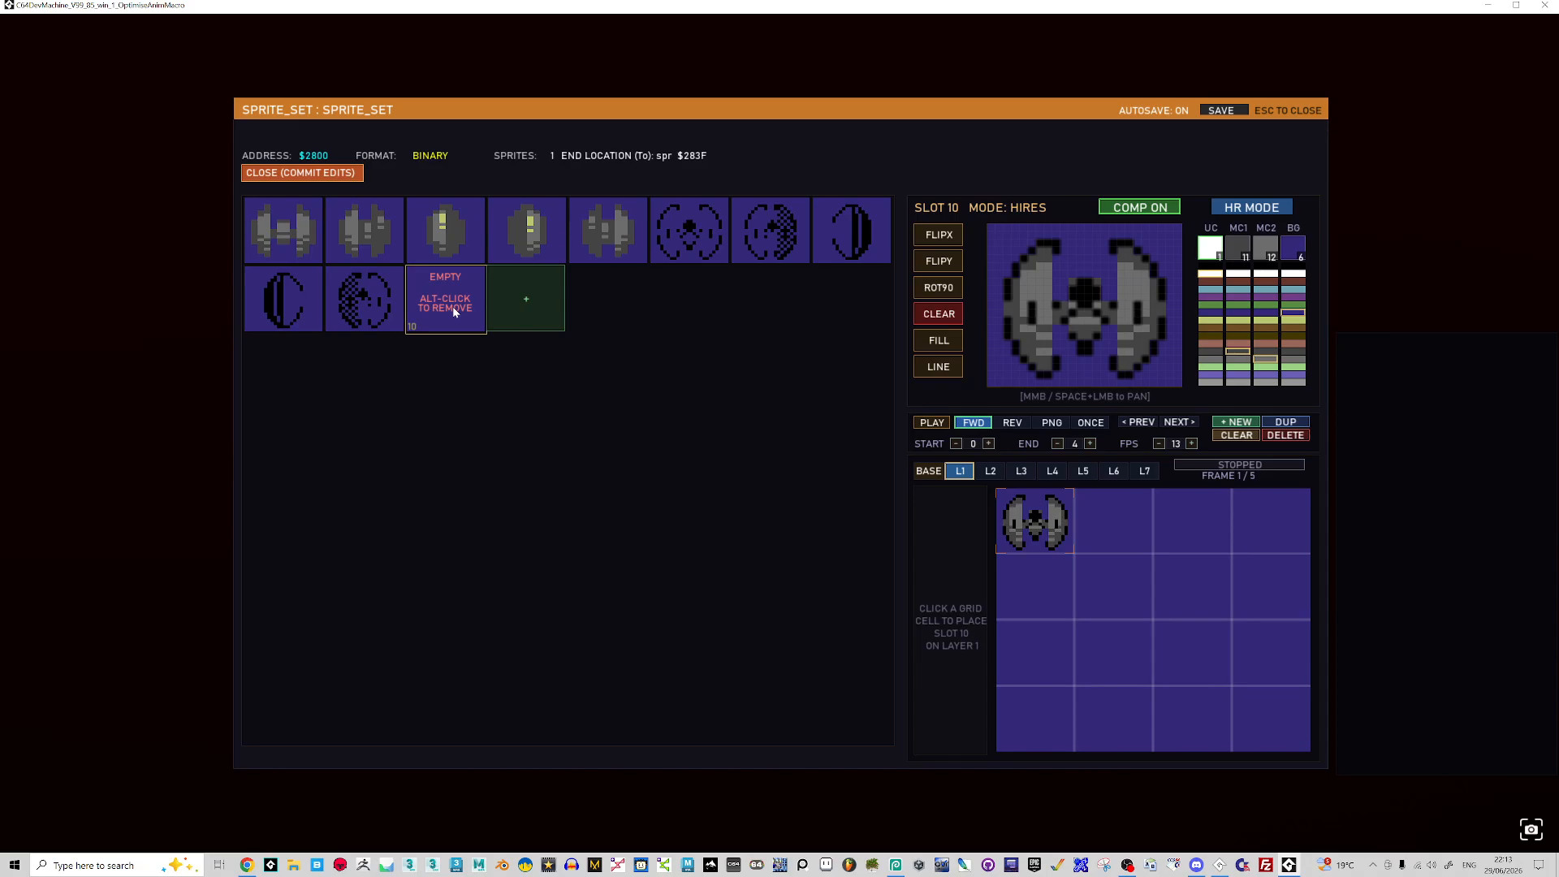
left_click(1219, 291)
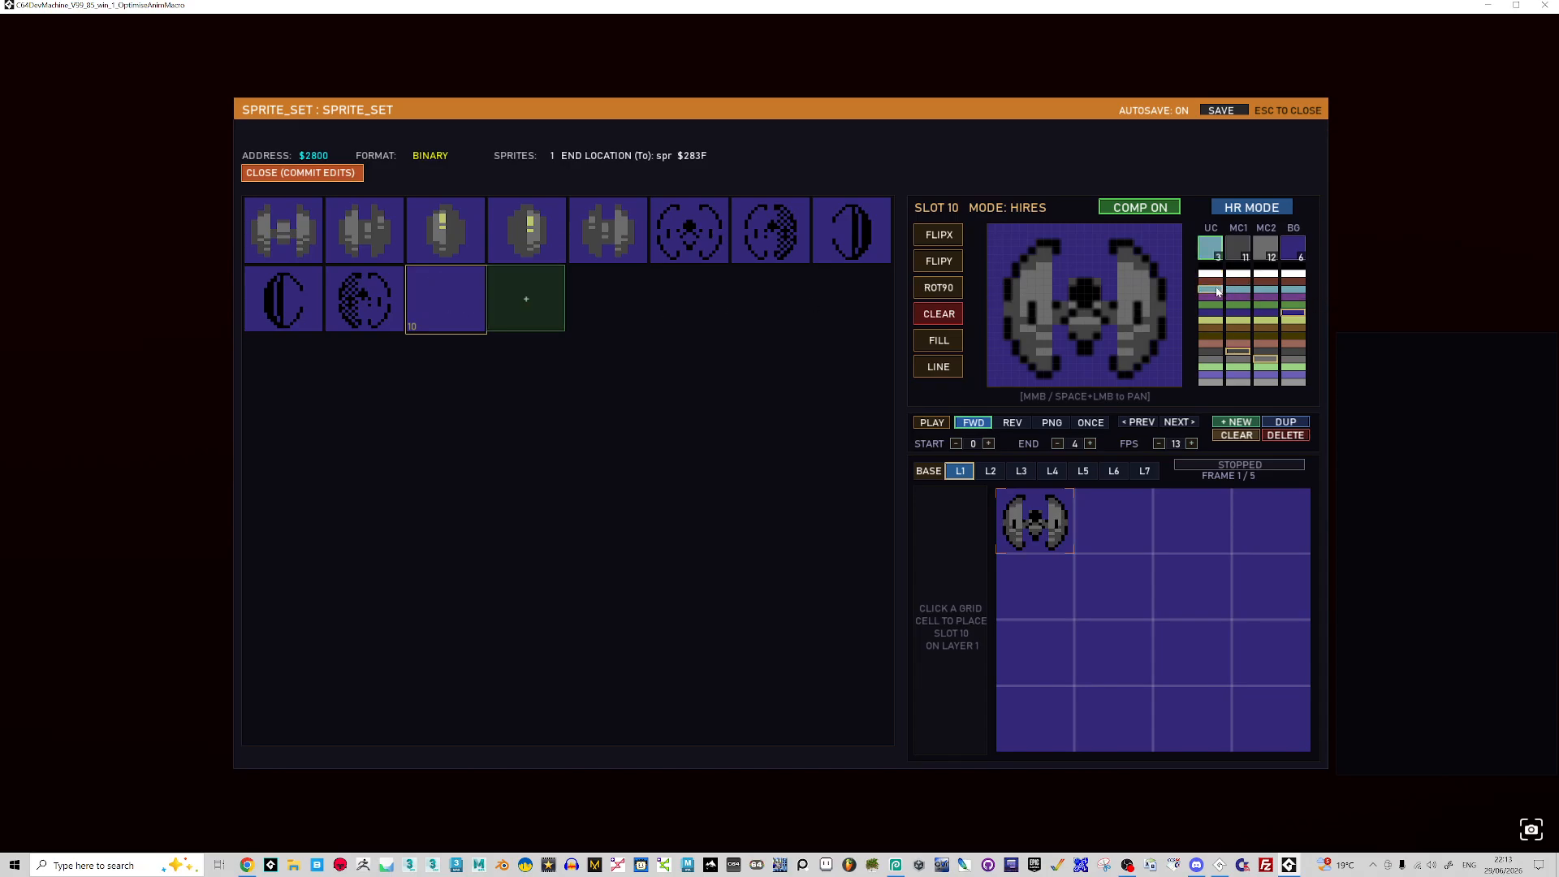
left_click(990, 471)
left_click(1035, 541)
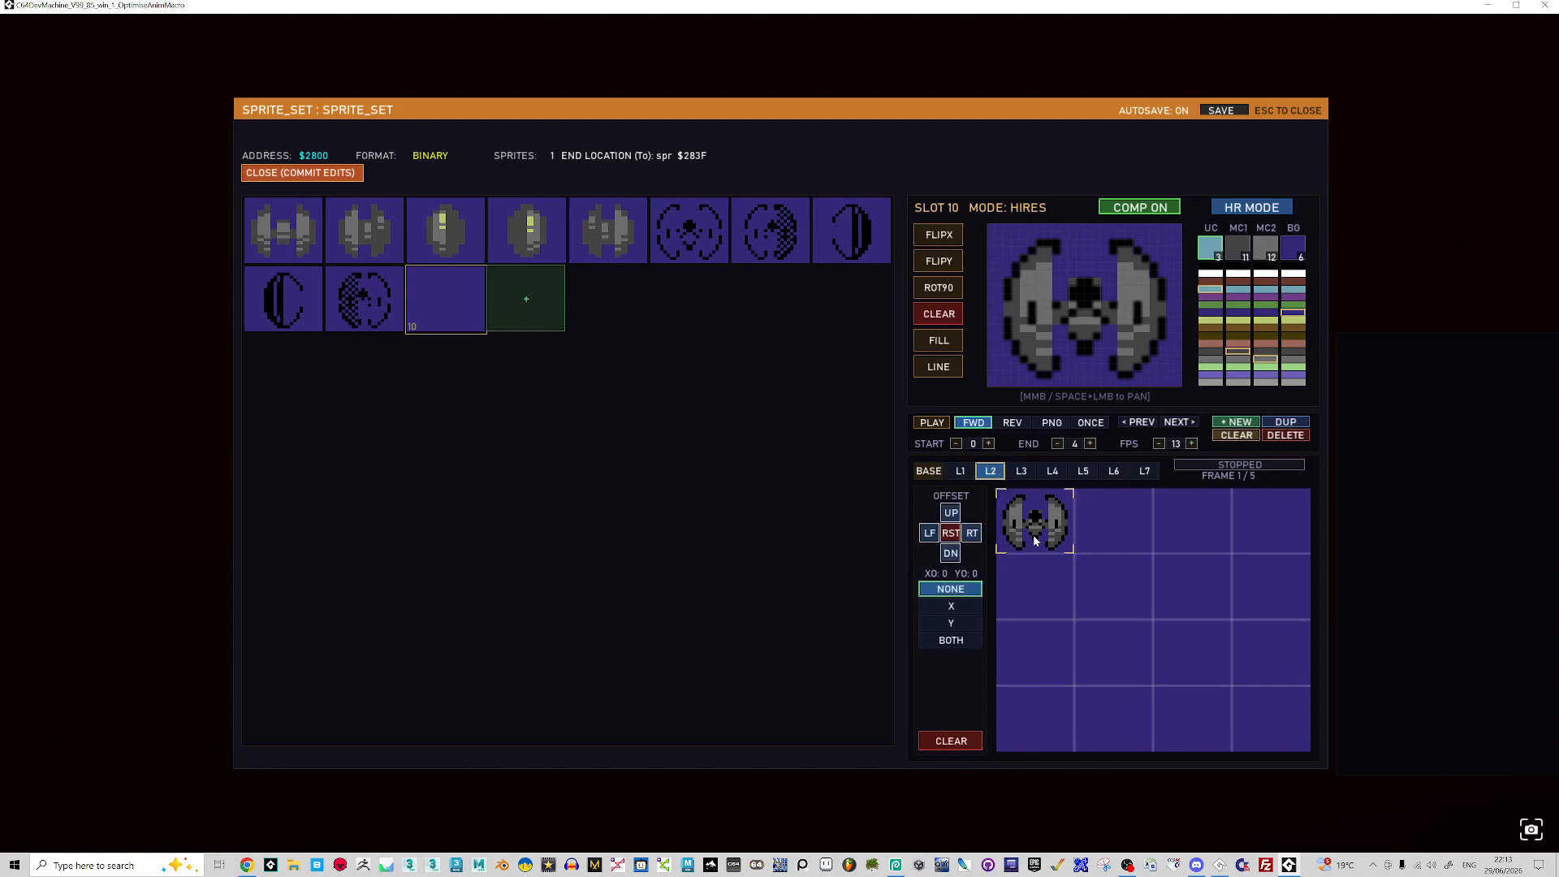
- Draw a small cyan cross-shaped engine flame below the ship's centre in slot 10
left_click(1086, 361)
left_click_drag(1085, 371, 1093, 372)
left_click(1085, 381)
- Copy slot 10's flame into a new slot 11 and trim it to a short block two pixels wide
left_click(525, 324)
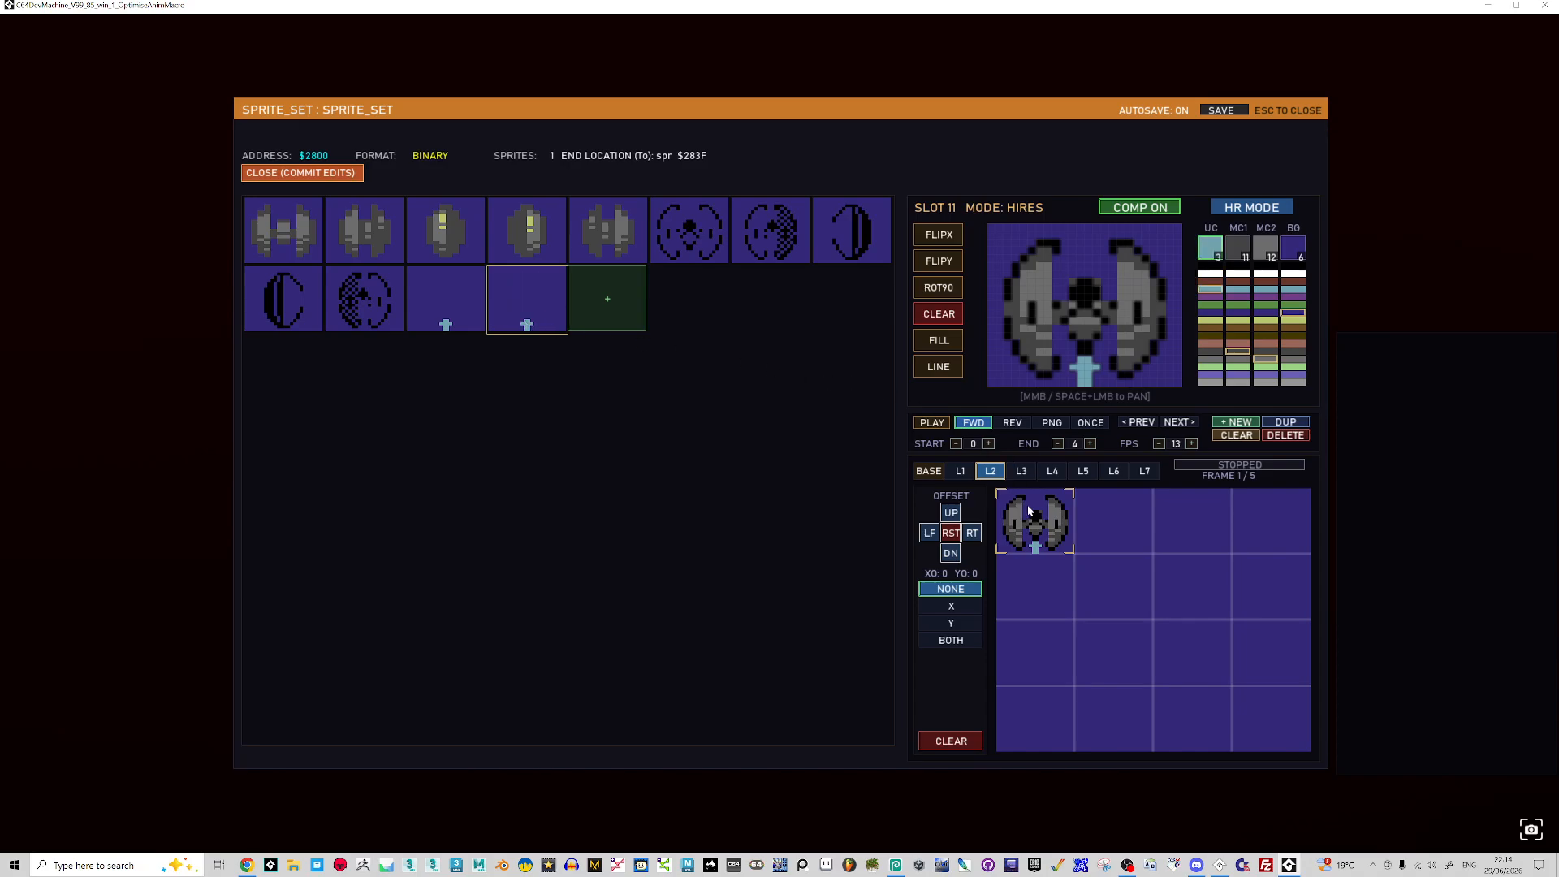
left_click(1103, 376)
left_click(1151, 213)
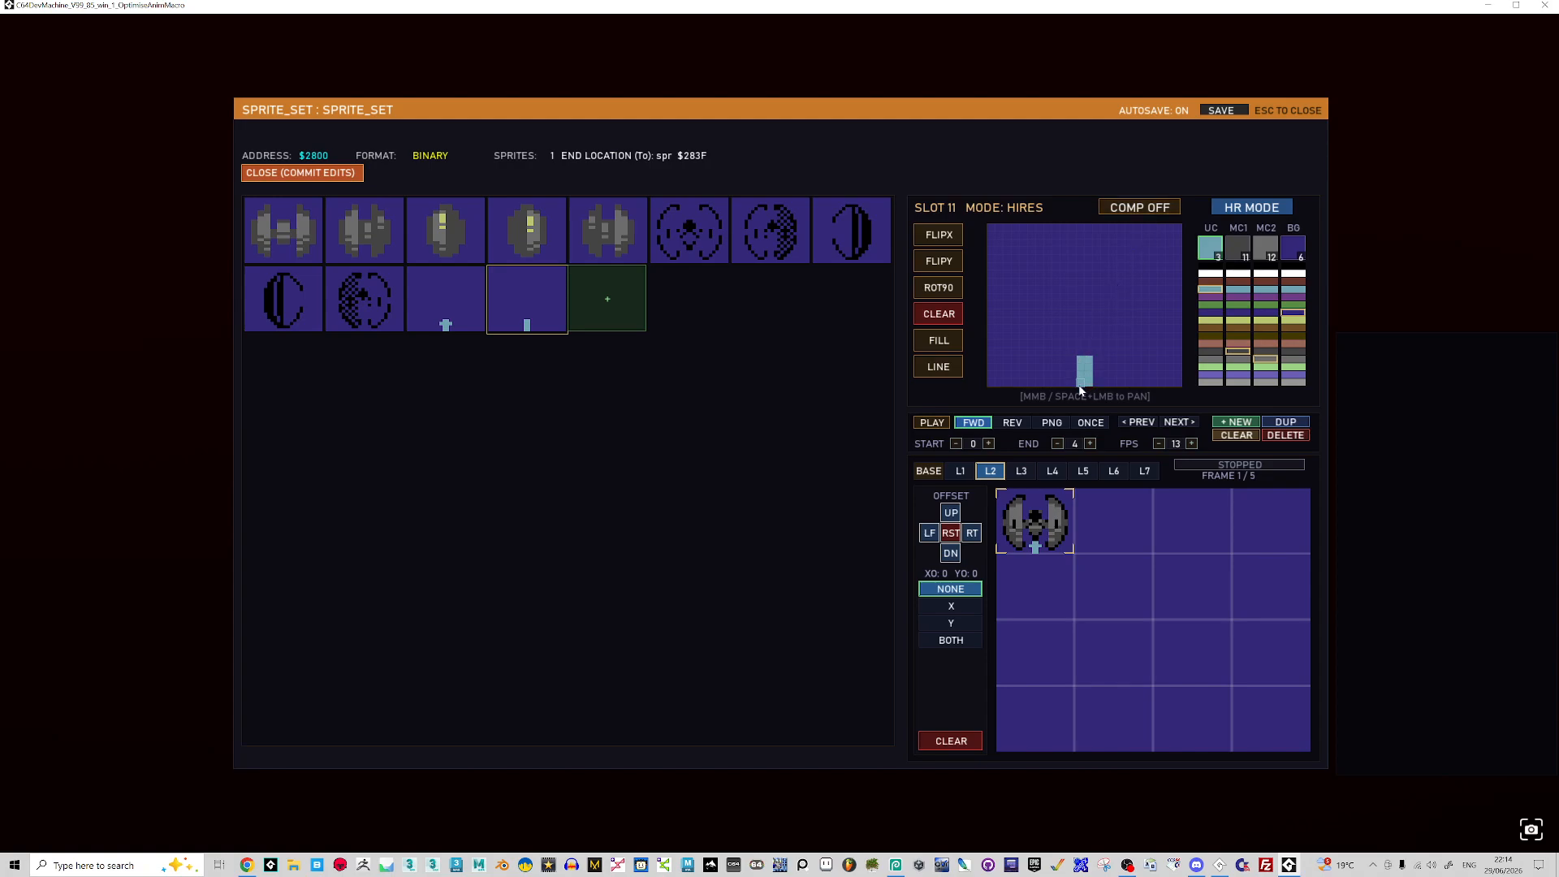
left_click_drag(1081, 383, 1084, 373)
- Place slot 11's flame on layer 2 of frames 2 and 5, and return to frame 2
key("Right")
left_click(1040, 540)
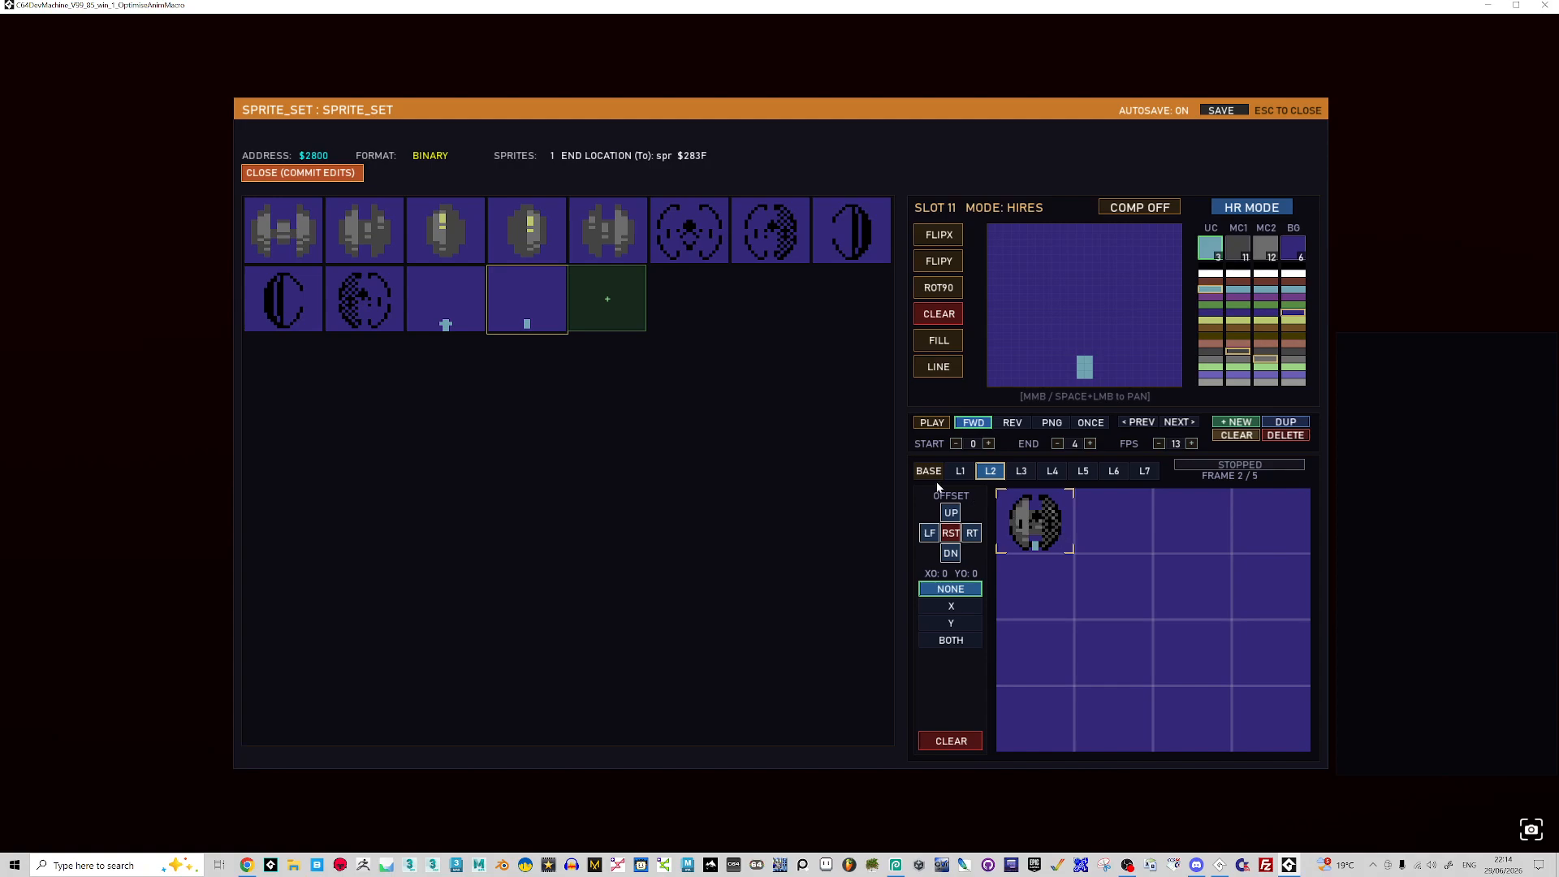
key("Right")
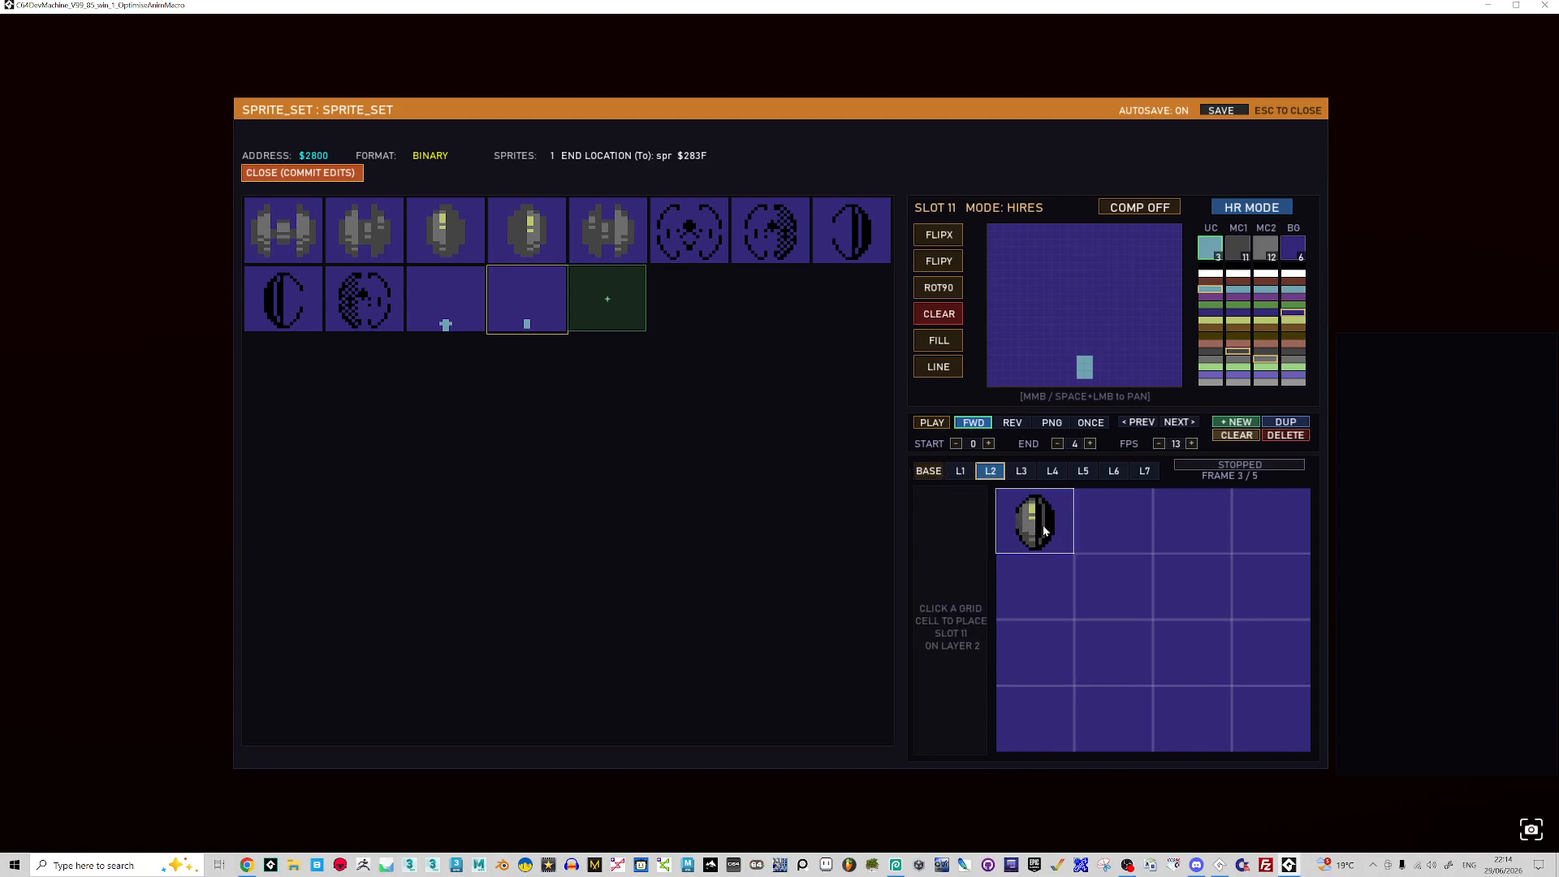
key("Right")
key("Right")
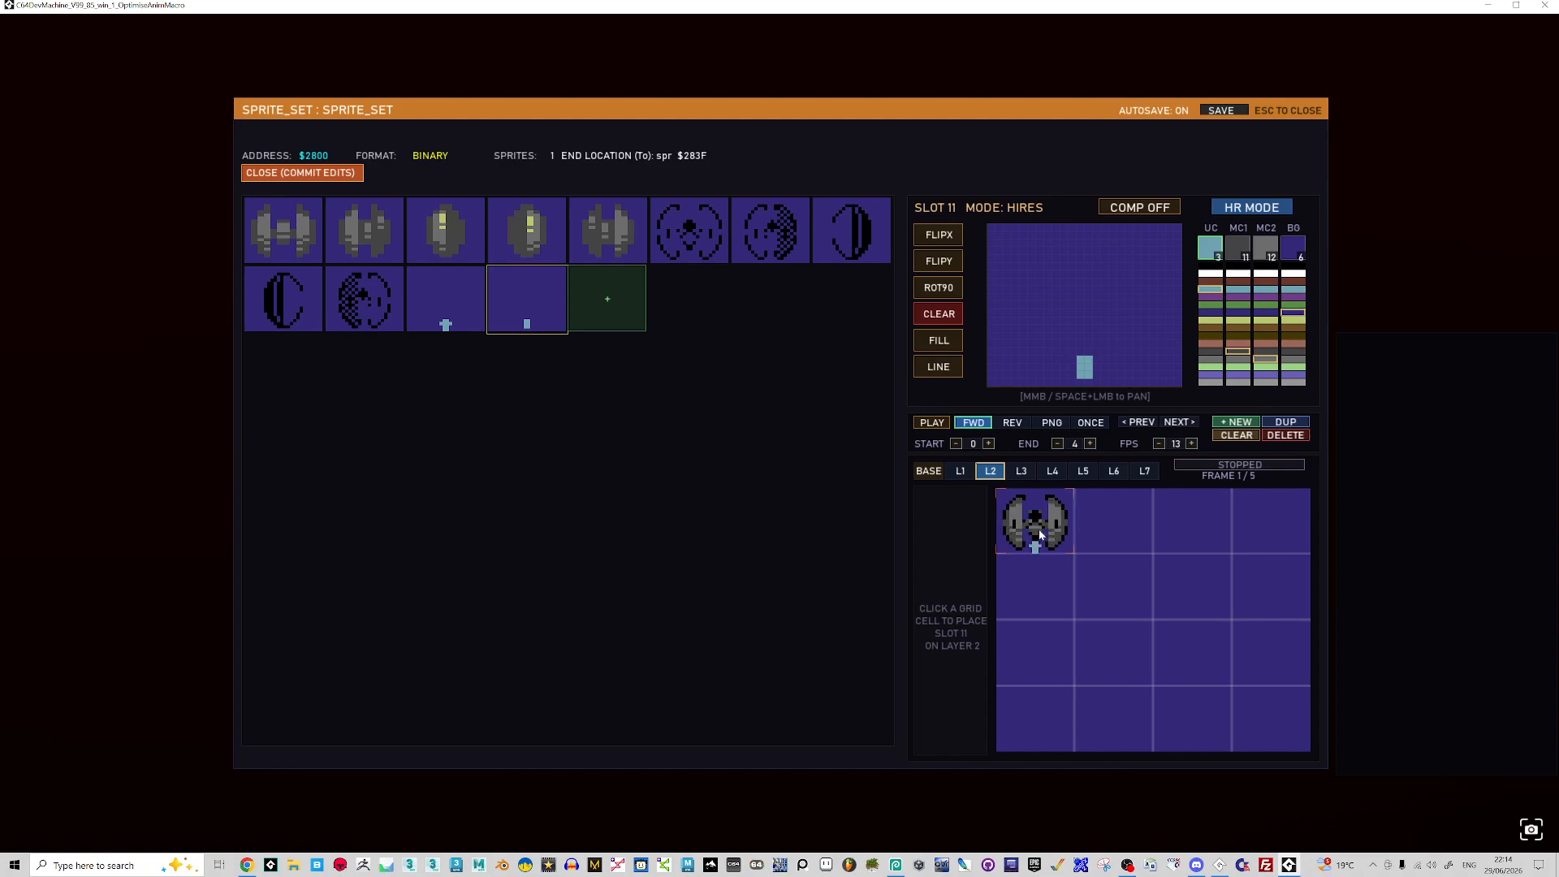
left_click(1048, 535)
key("Left")
key("Left")
key("Right")
key("Left")
key("Left")
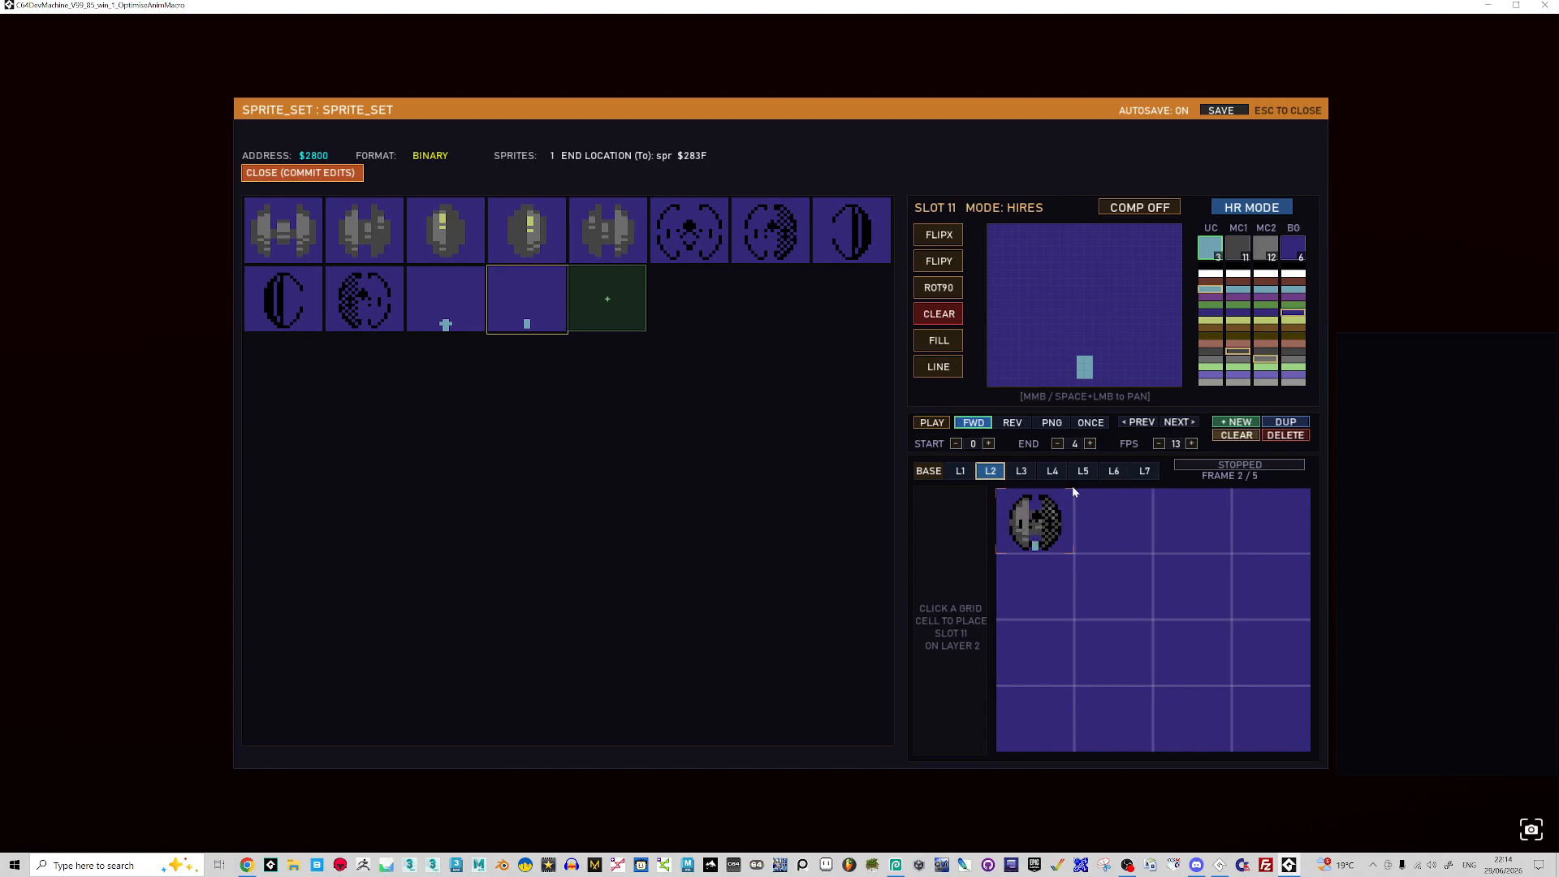
- Extend slot 11's flame upward by one row and erase its bottom-right pixel
left_click(1089, 352)
left_click(1081, 352)
left_click(1089, 374)
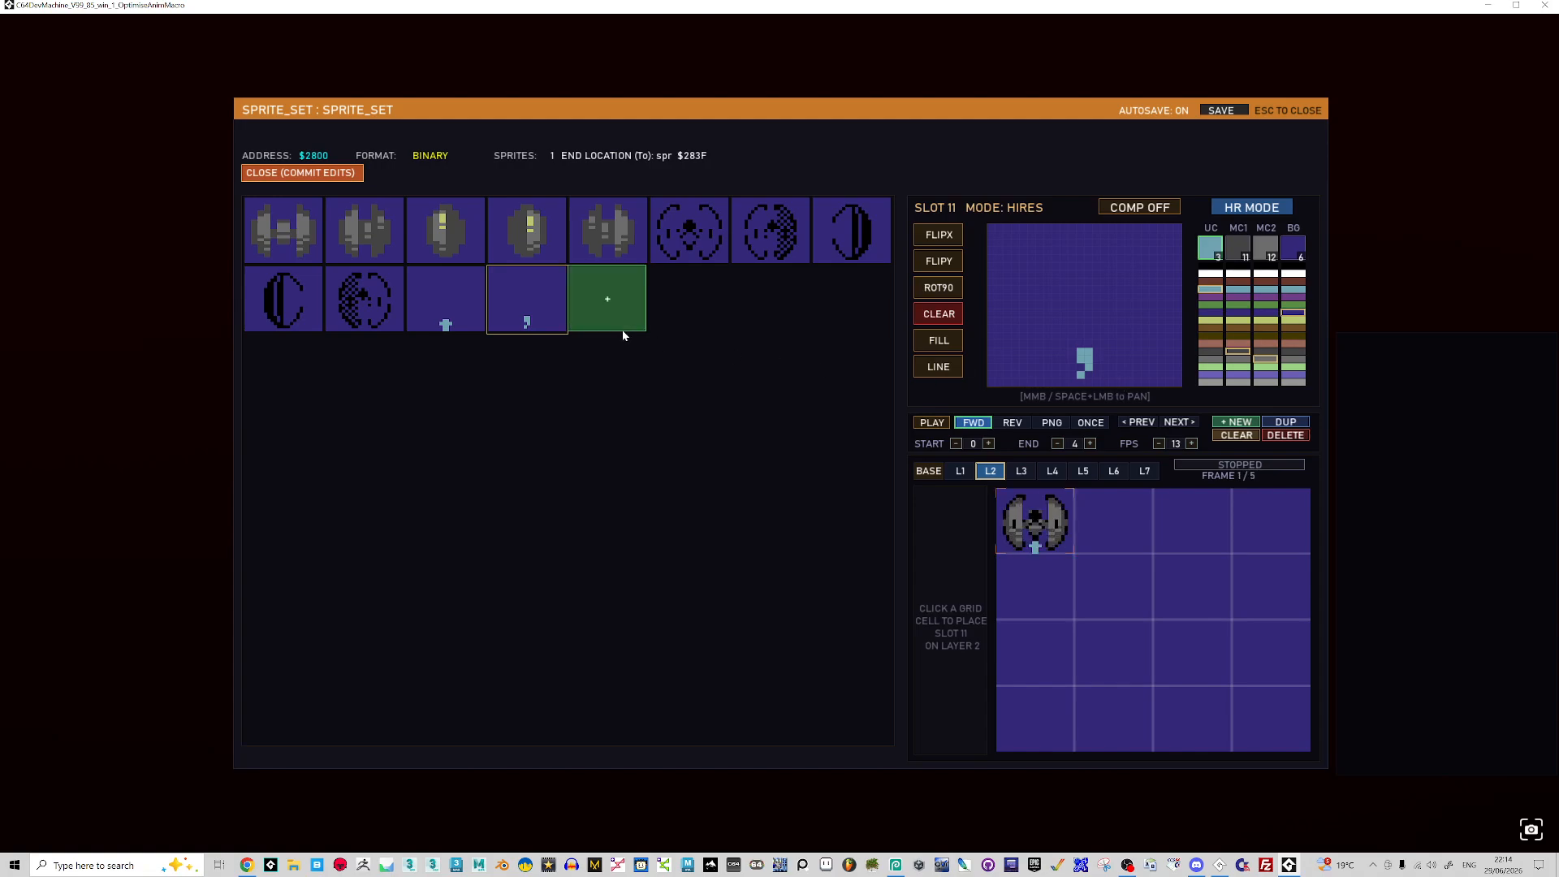
- Compare slot 6's overlay on frame 2 with the composite preview on and off
left_click(772, 247)
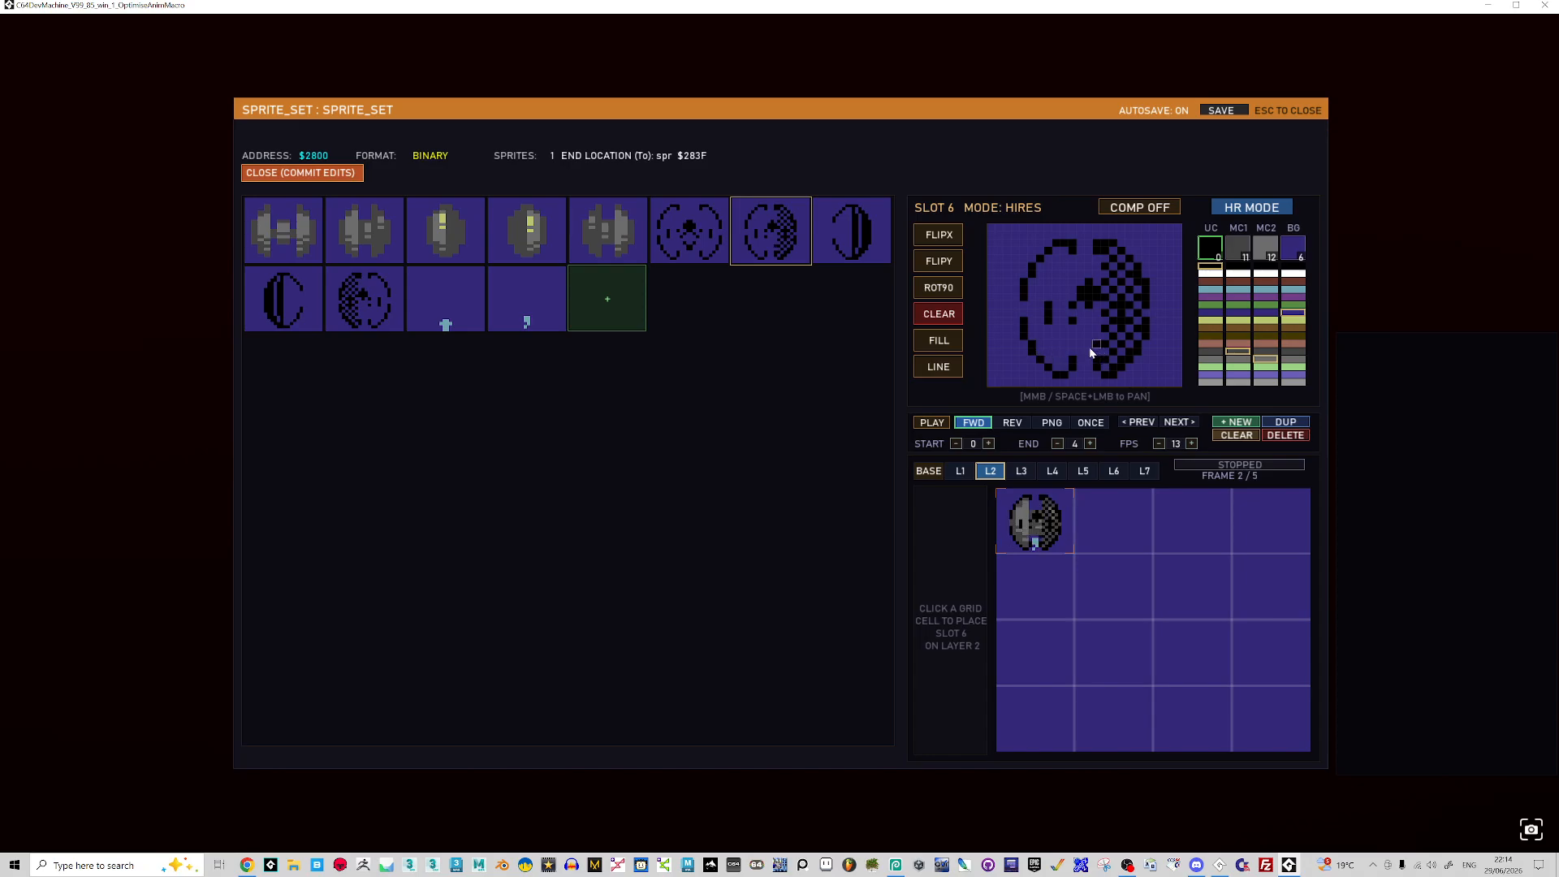
left_click(1141, 208)
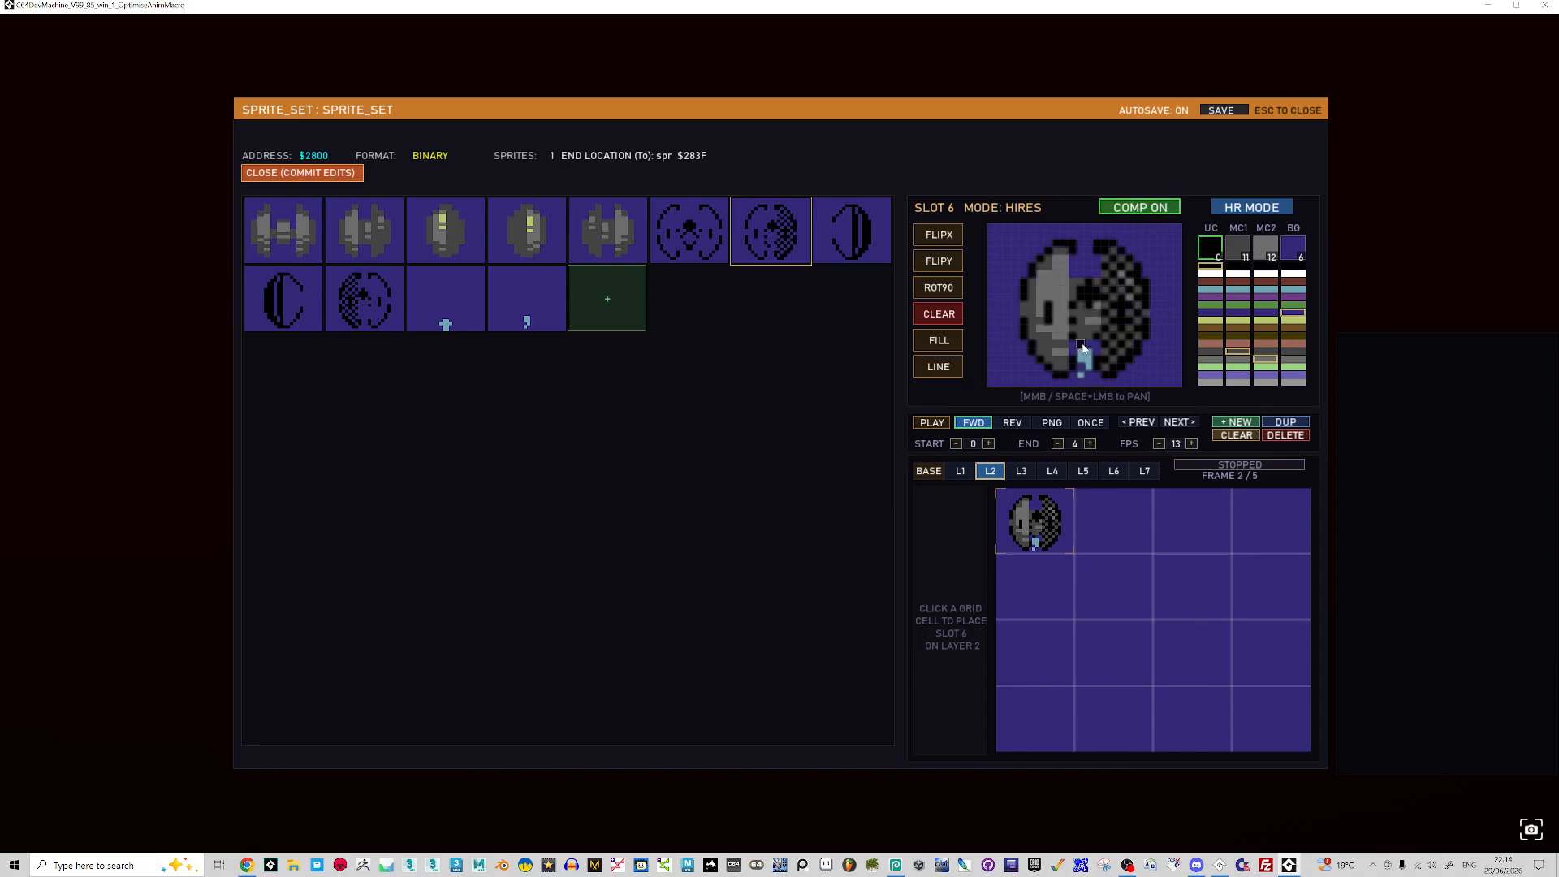
left_click(1154, 212)
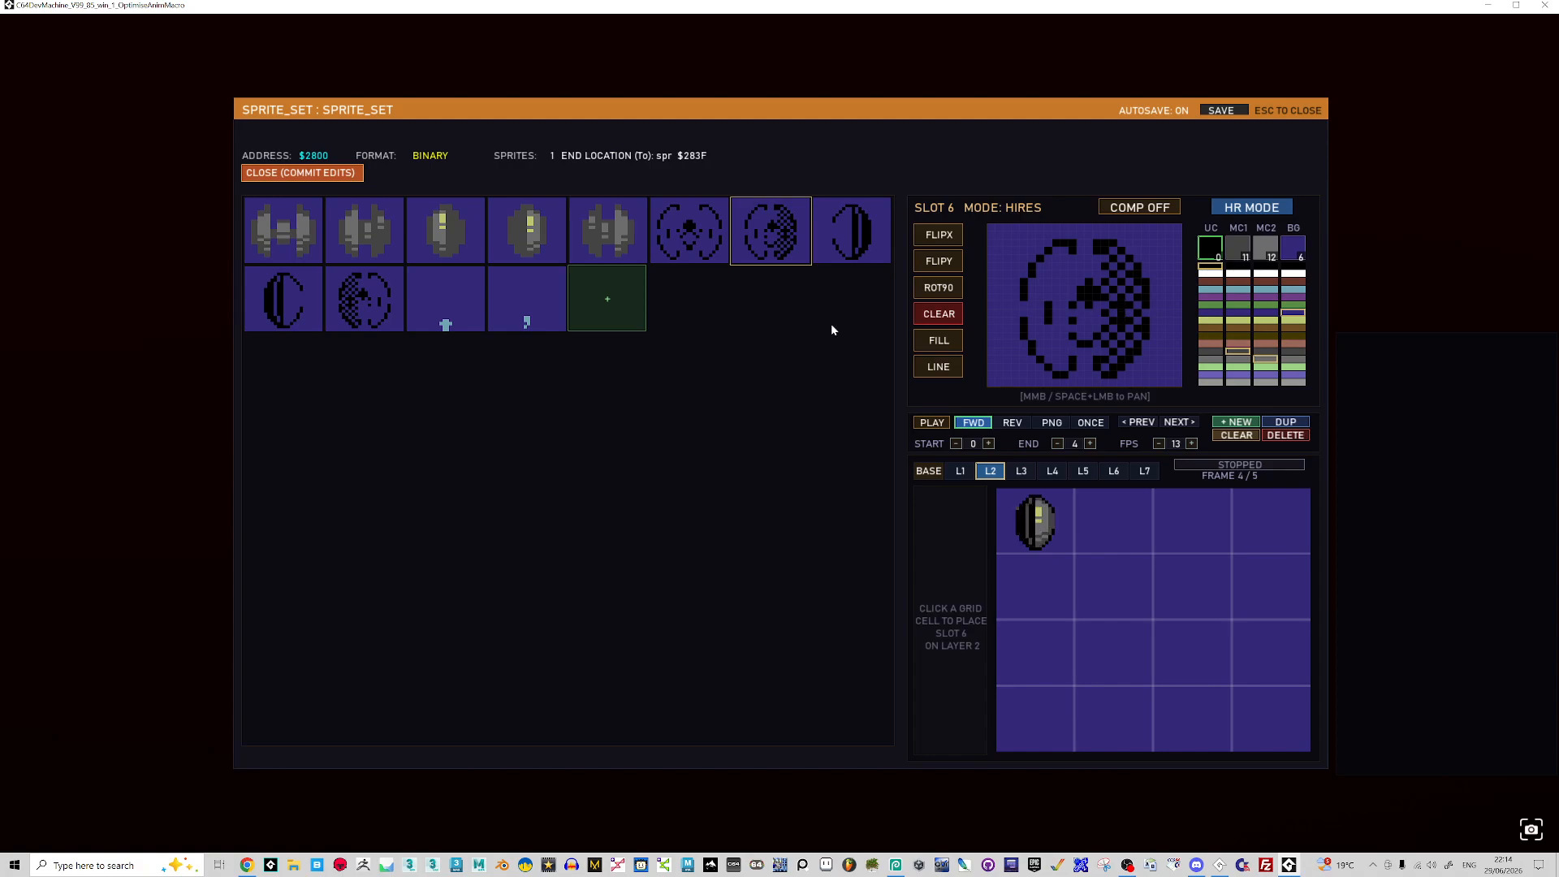
- Inspect slot 9's overlay on frame 5 with the composite preview on and off, and return to frame 2
left_click(393, 321)
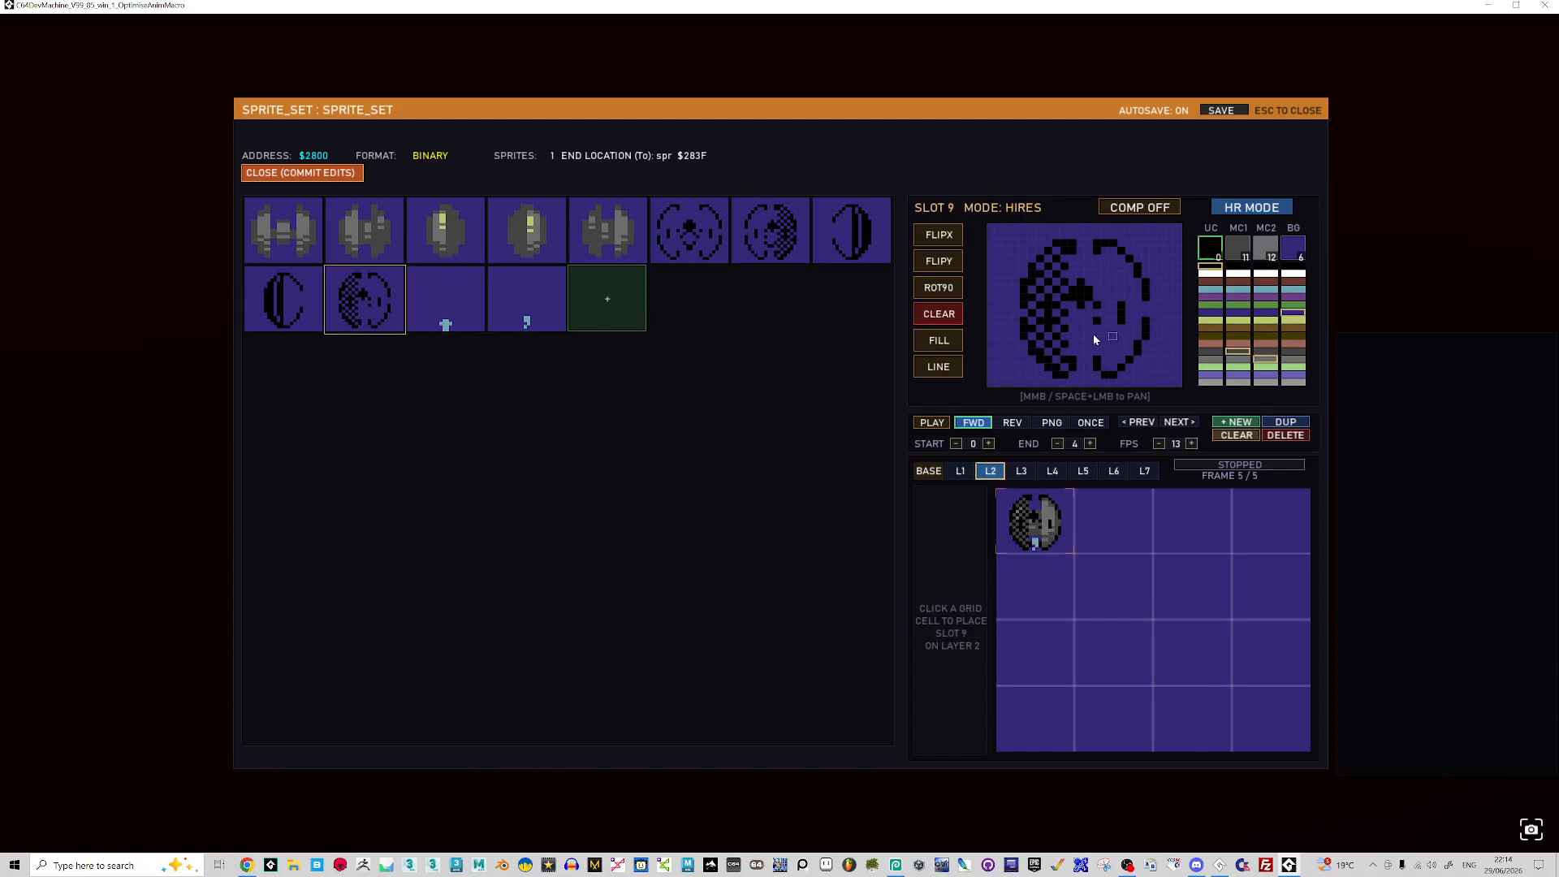
left_click(1137, 210)
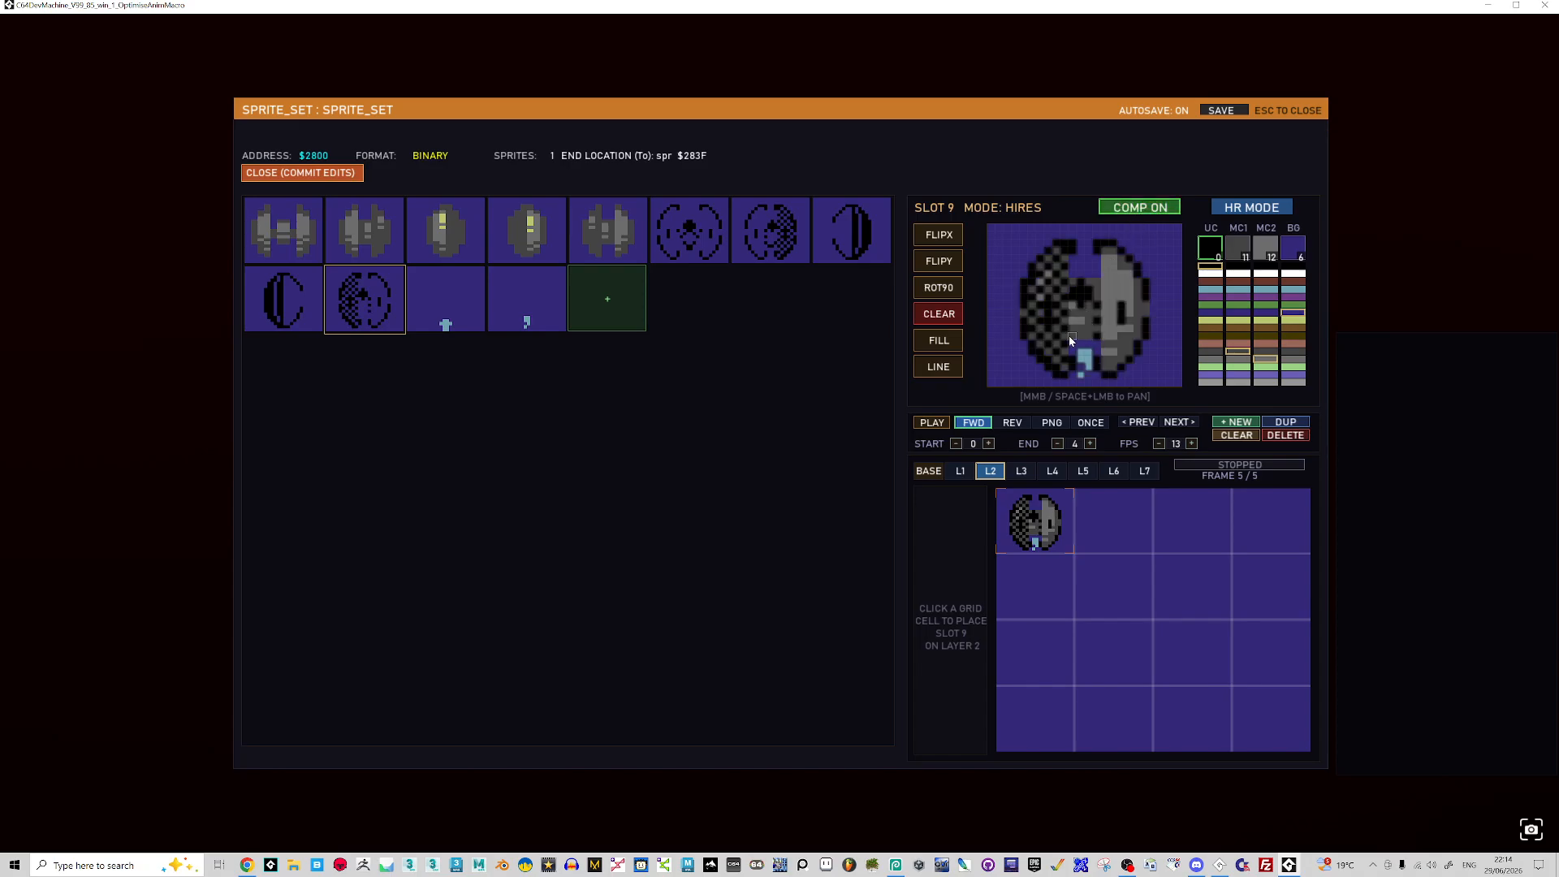
left_click(1136, 210)
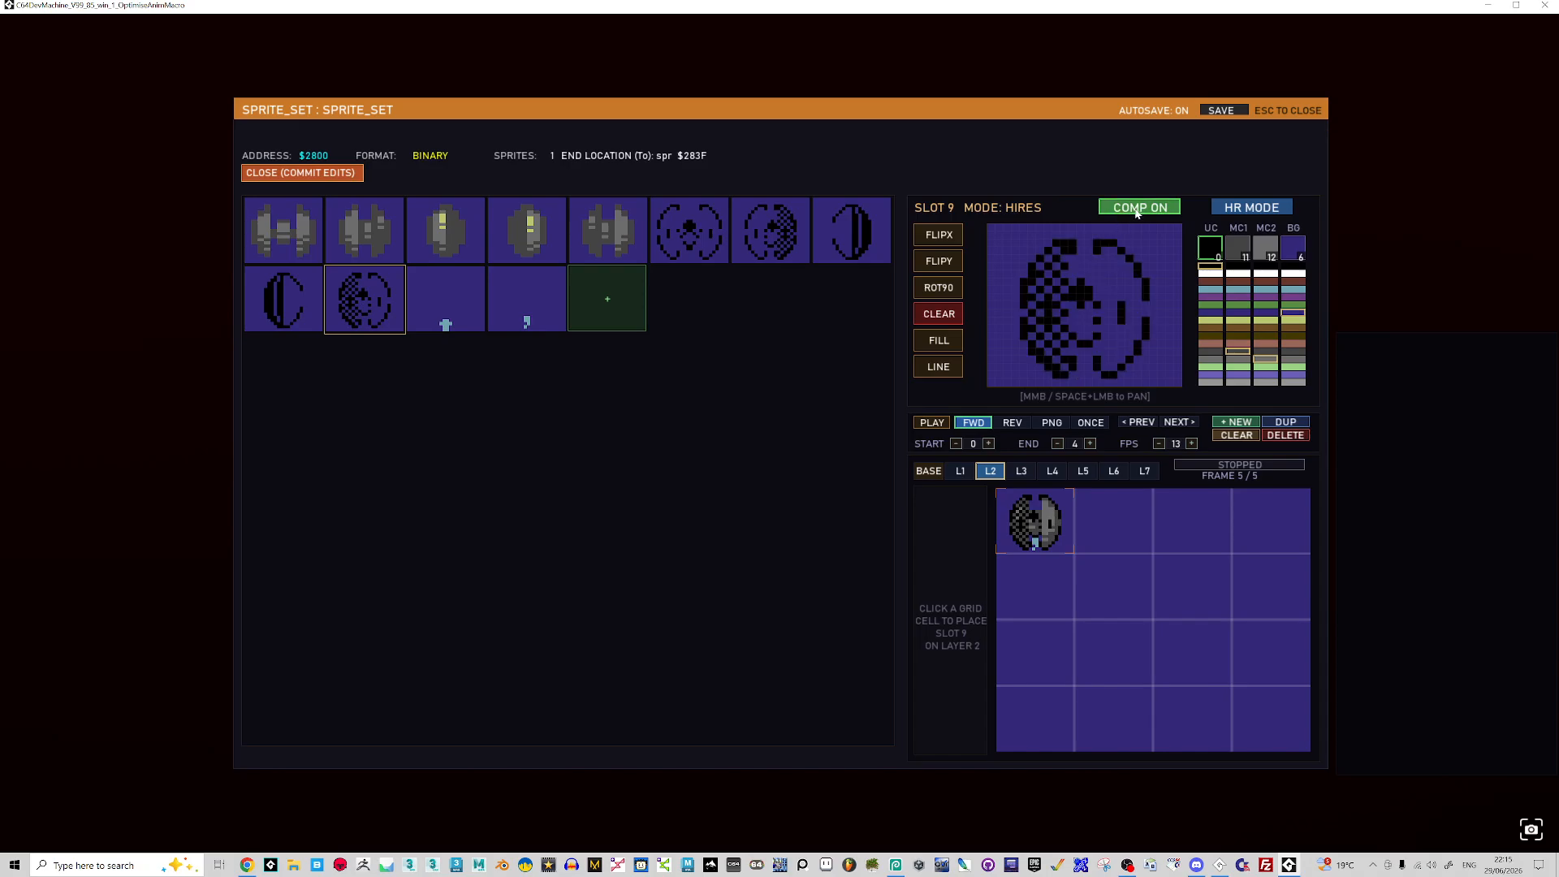
left_click(1140, 209)
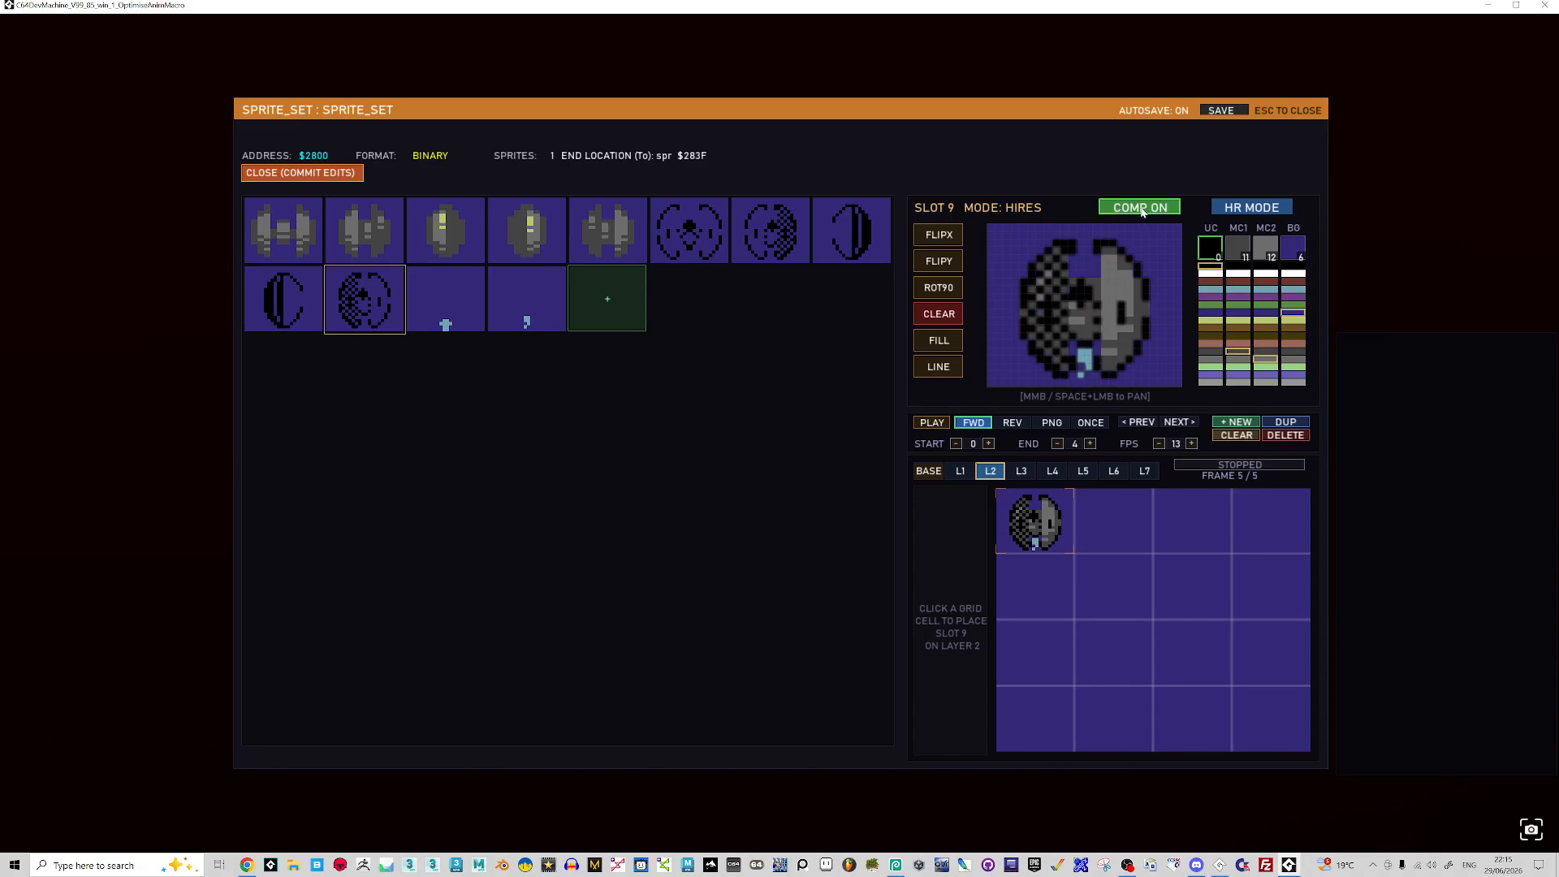
left_click(1141, 209)
left_click(1141, 208)
left_click(1141, 209)
left_click(1141, 209)
left_click(1141, 209)
key("Right")
key("Right")
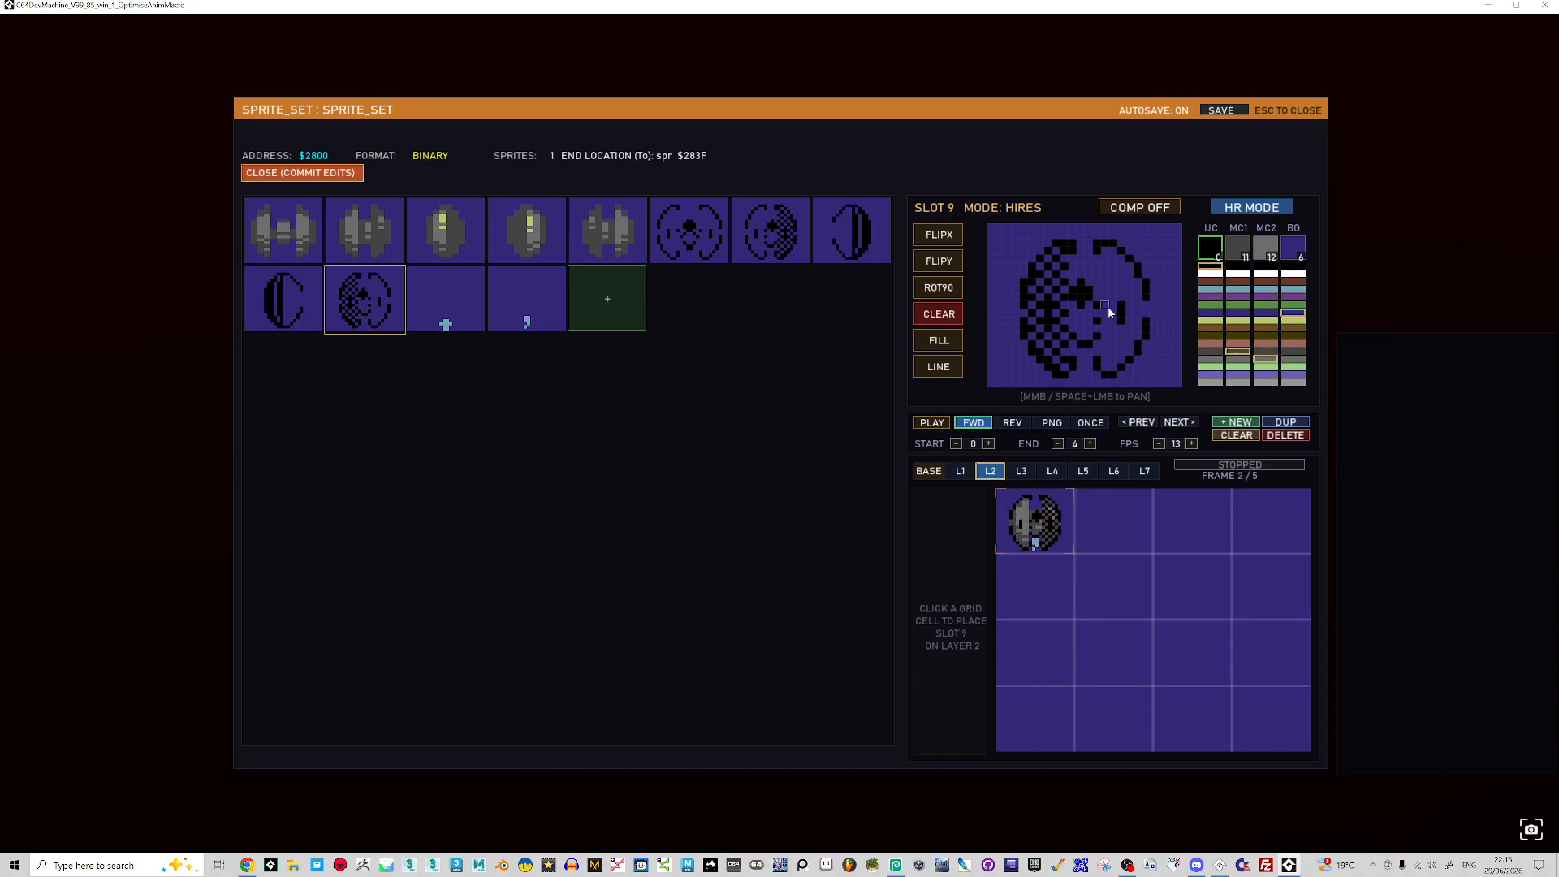
- Start looping the animation and erase the top and bottom rows of slot 10's flame
left_click(928, 427)
left_click(451, 304)
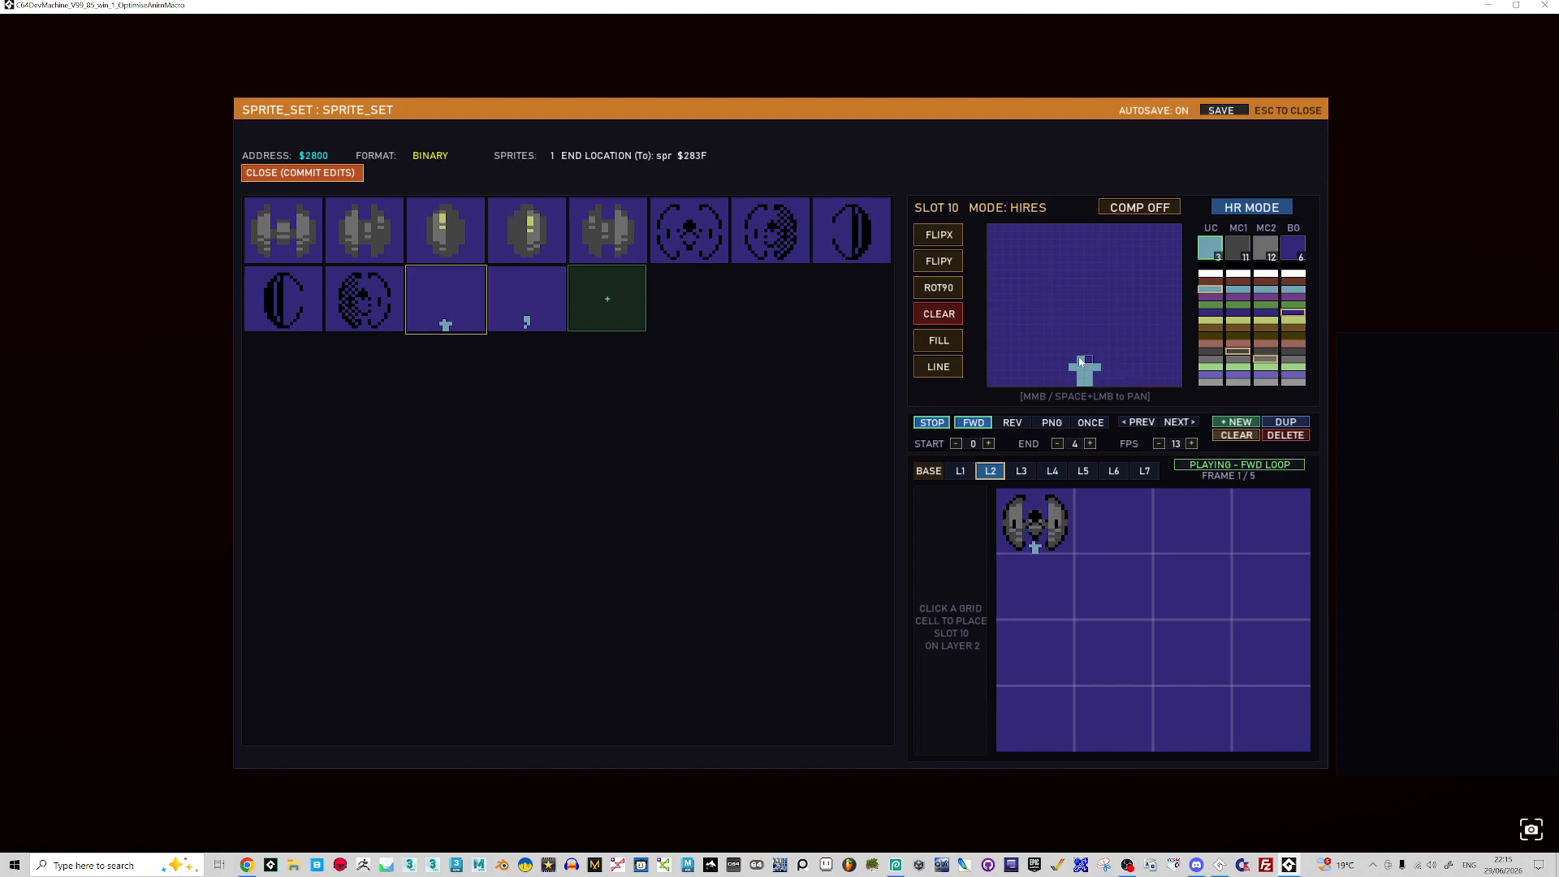
left_click_drag(1080, 360, 1047, 384)
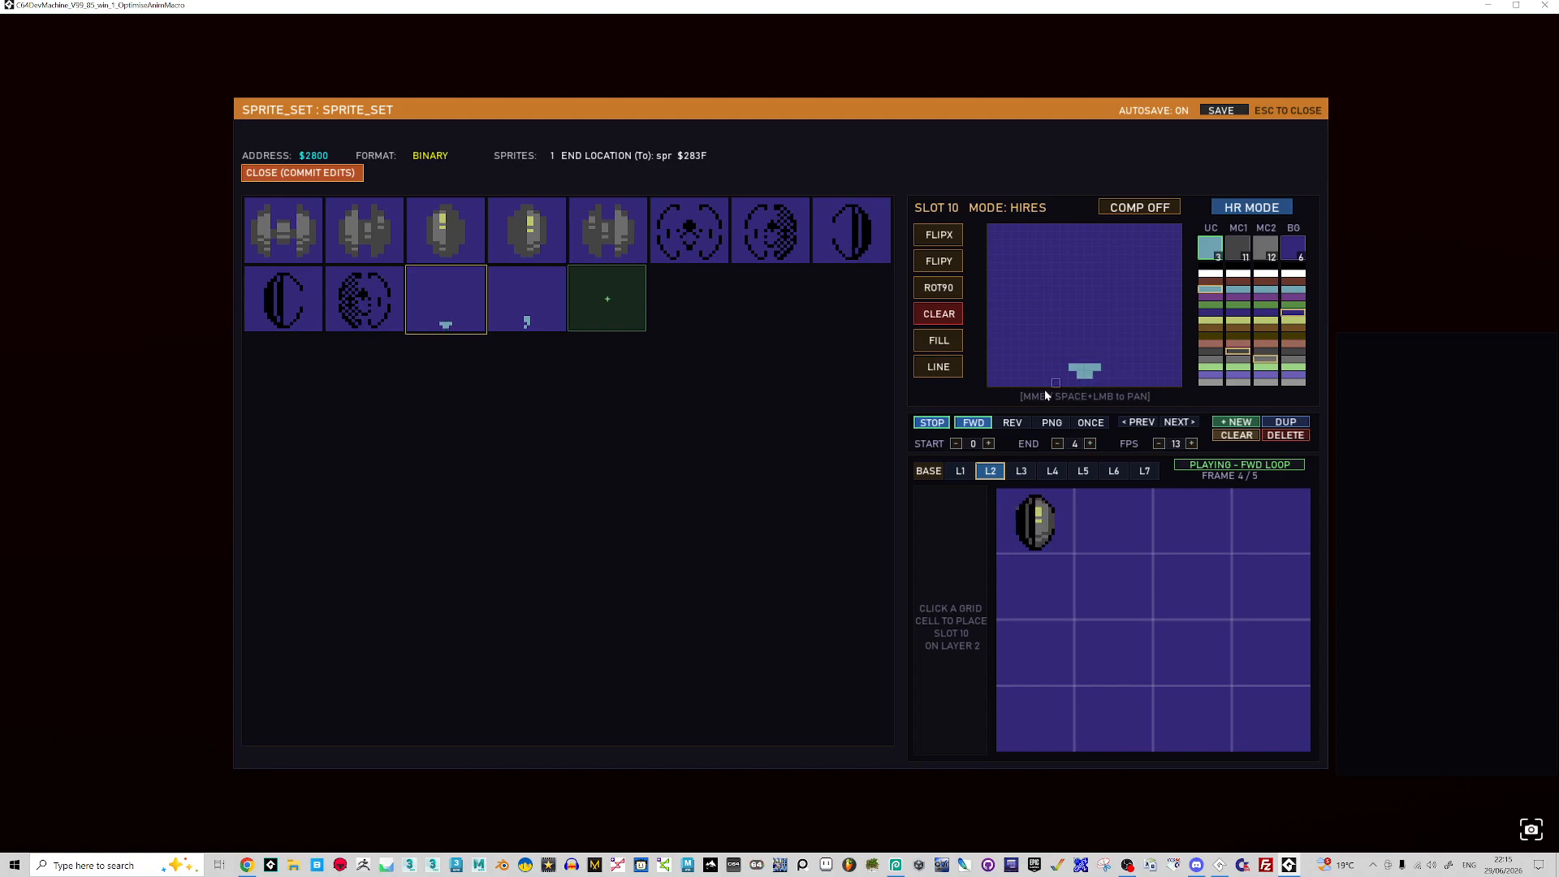
- Thin slot 11's flame to three staggered cyan pixels
left_click(549, 328)
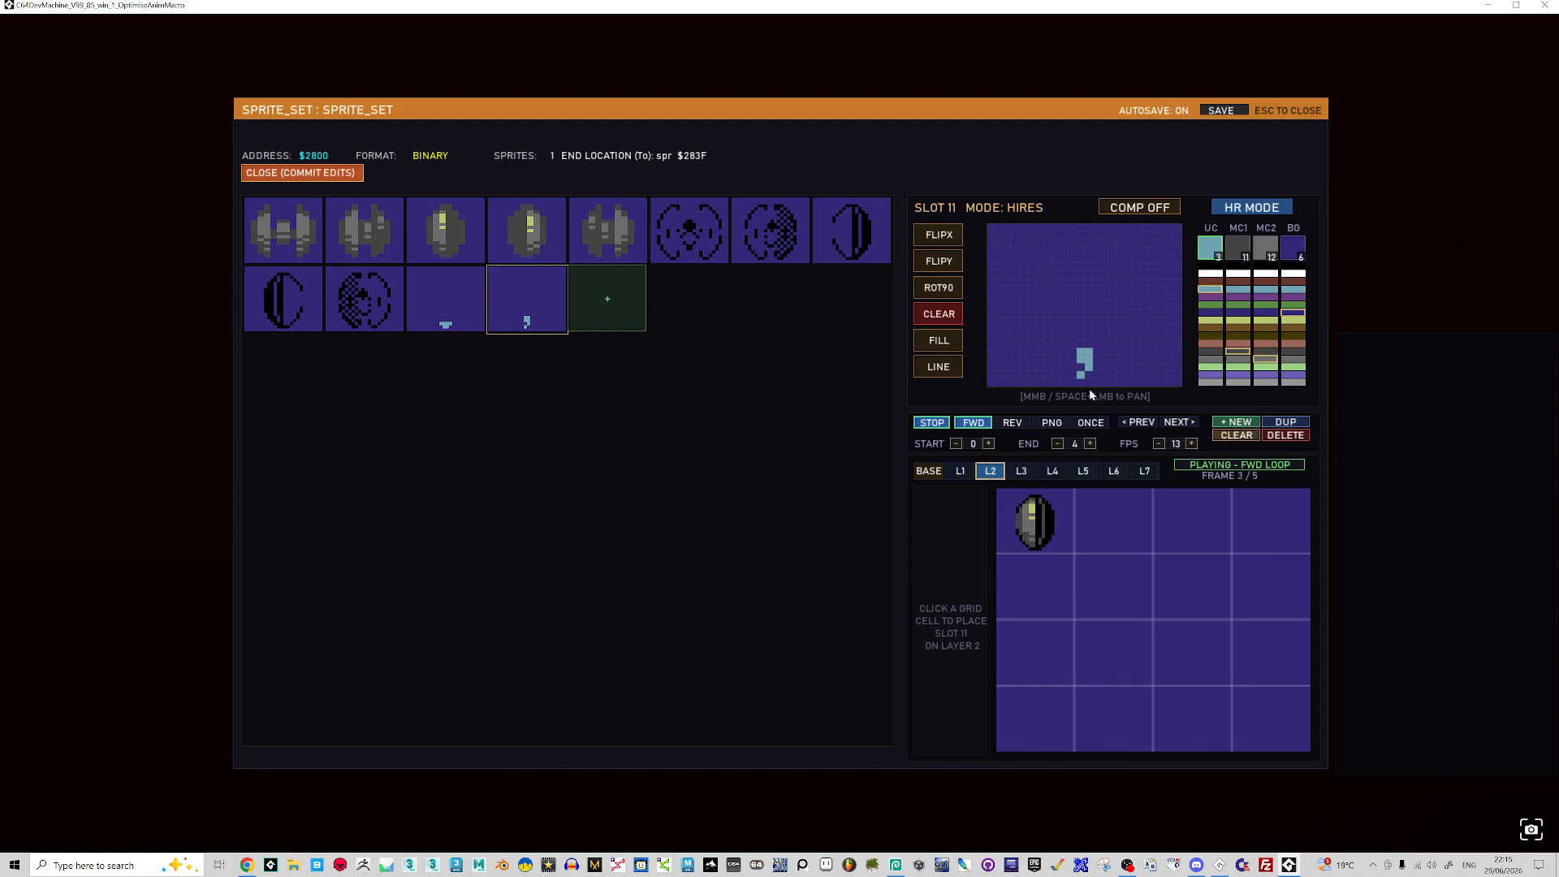
left_click(1081, 374)
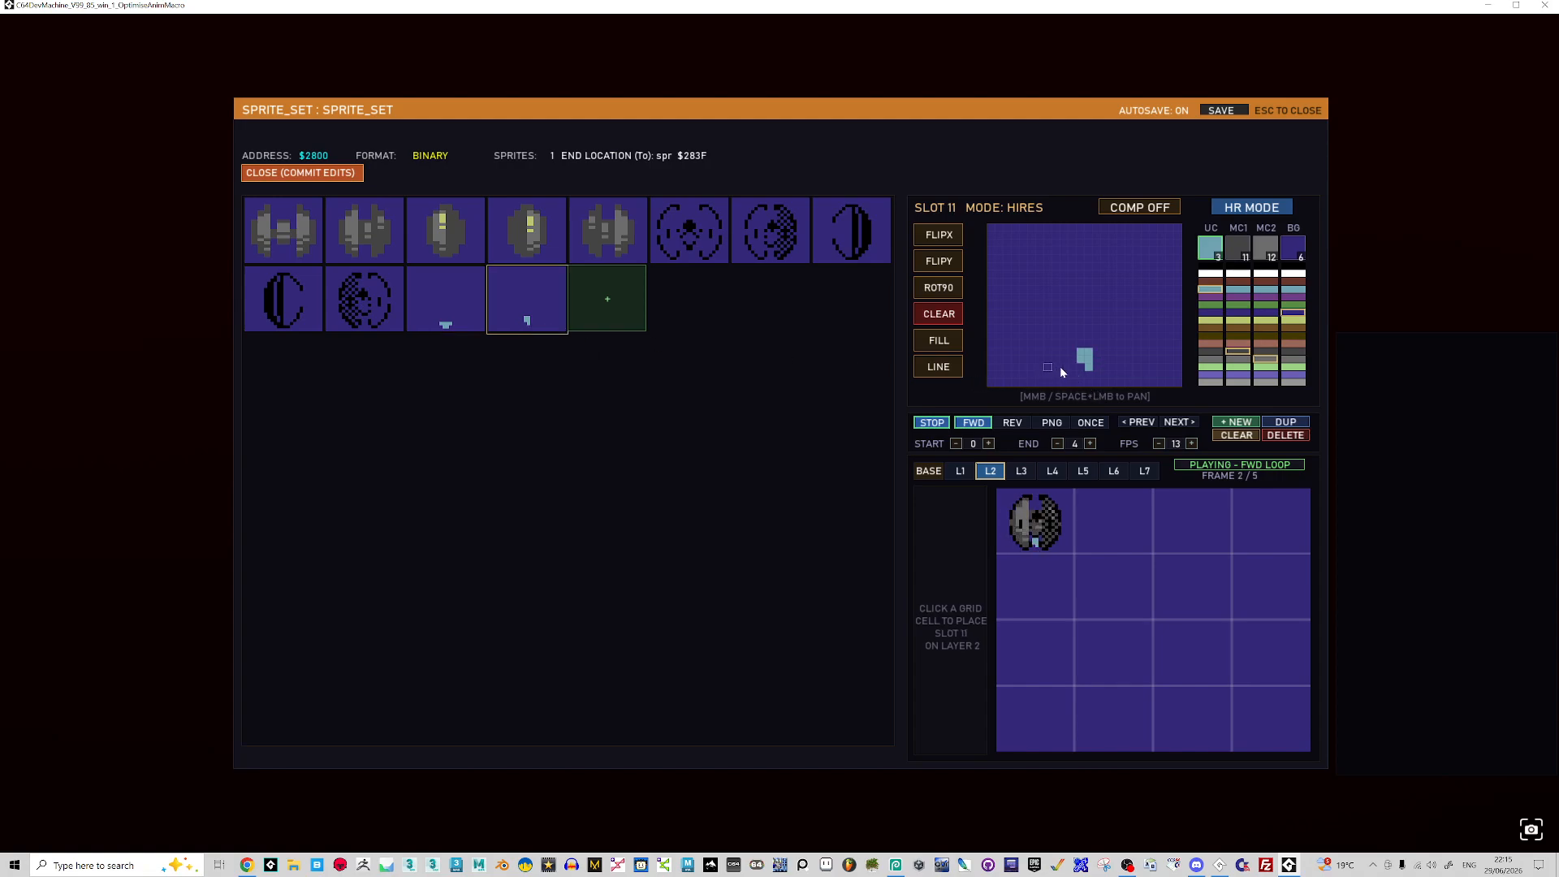
left_click(1088, 362)
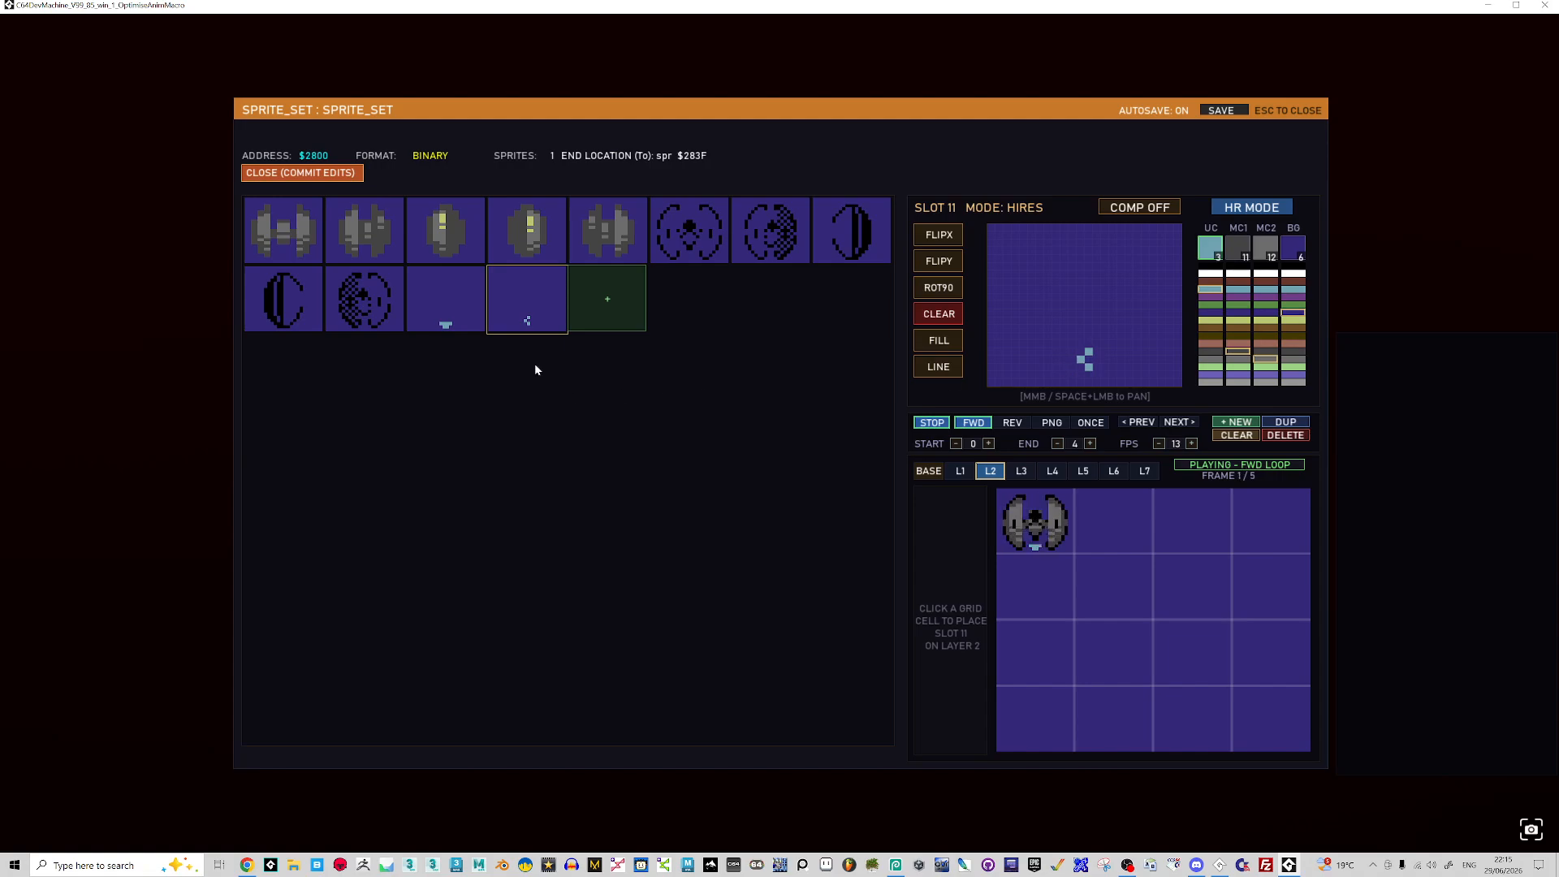
- Erase slot 10's flame and redraw it as three staggered cyan pixels below the ship's centre
left_click(470, 318)
left_click_drag(1072, 367, 1084, 376)
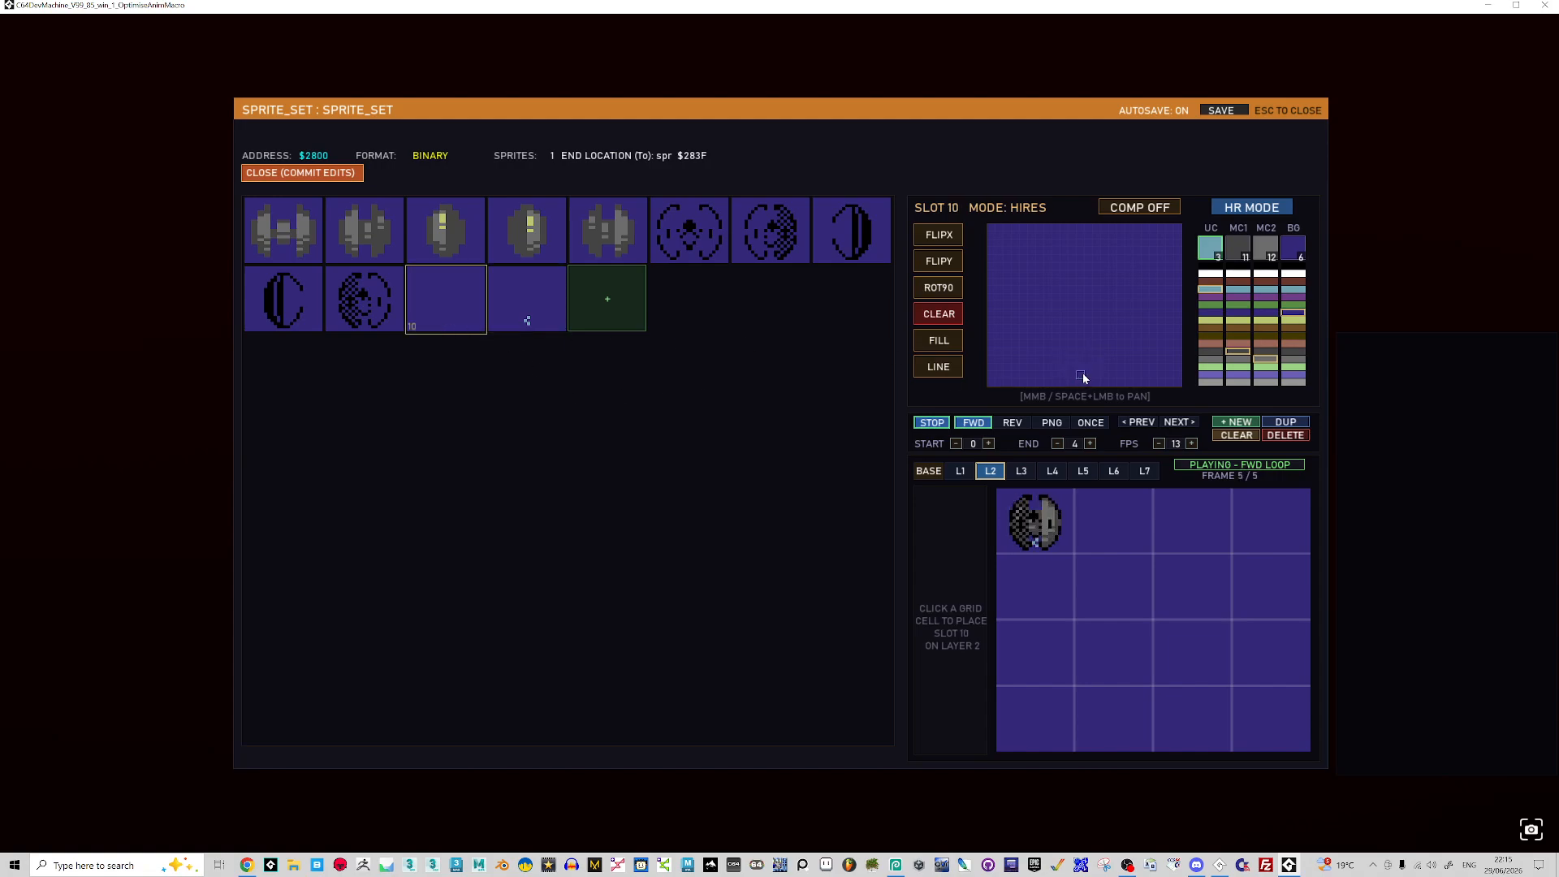
left_click(1084, 363)
left_click(1087, 367)
left_click(1080, 374)
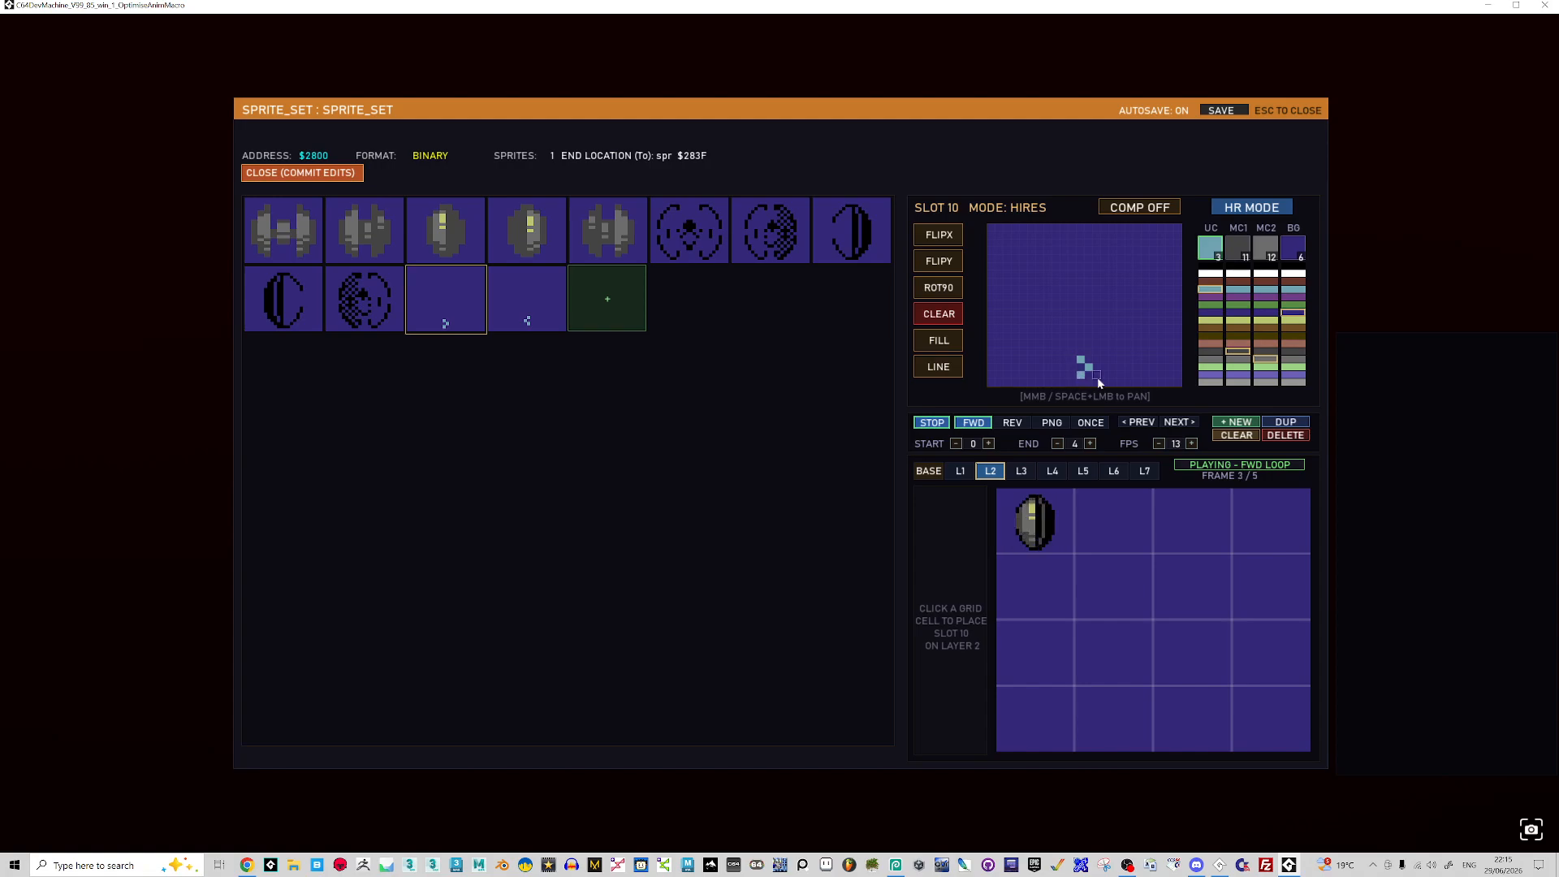
- Reduce slot 10's flame to a single cyan pixel below the ship's centre
left_click(1081, 374)
left_click(1089, 376)
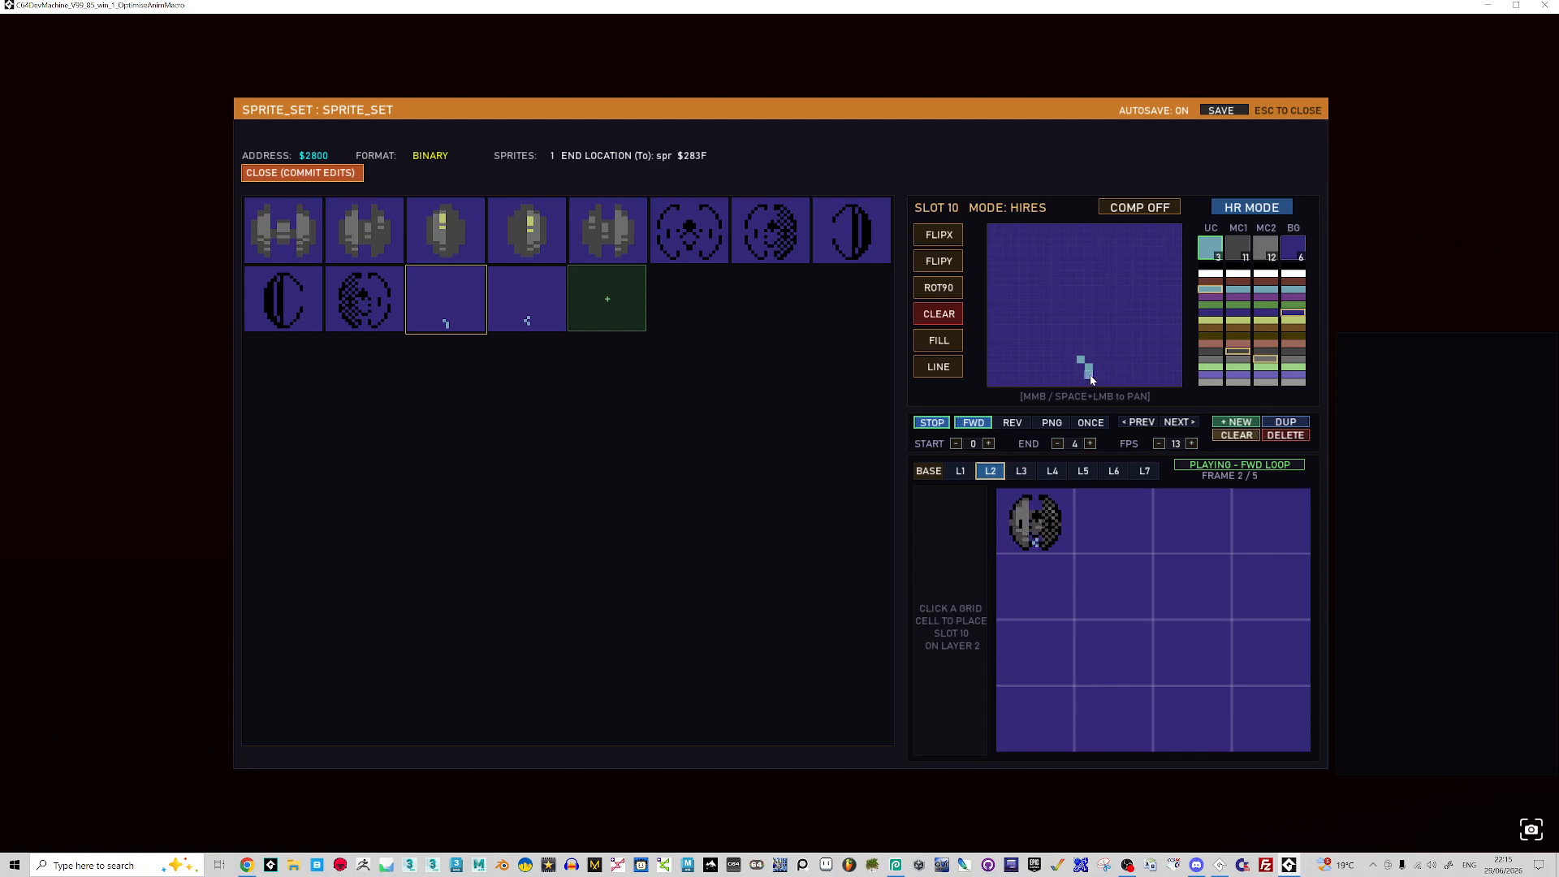
left_click(1089, 367)
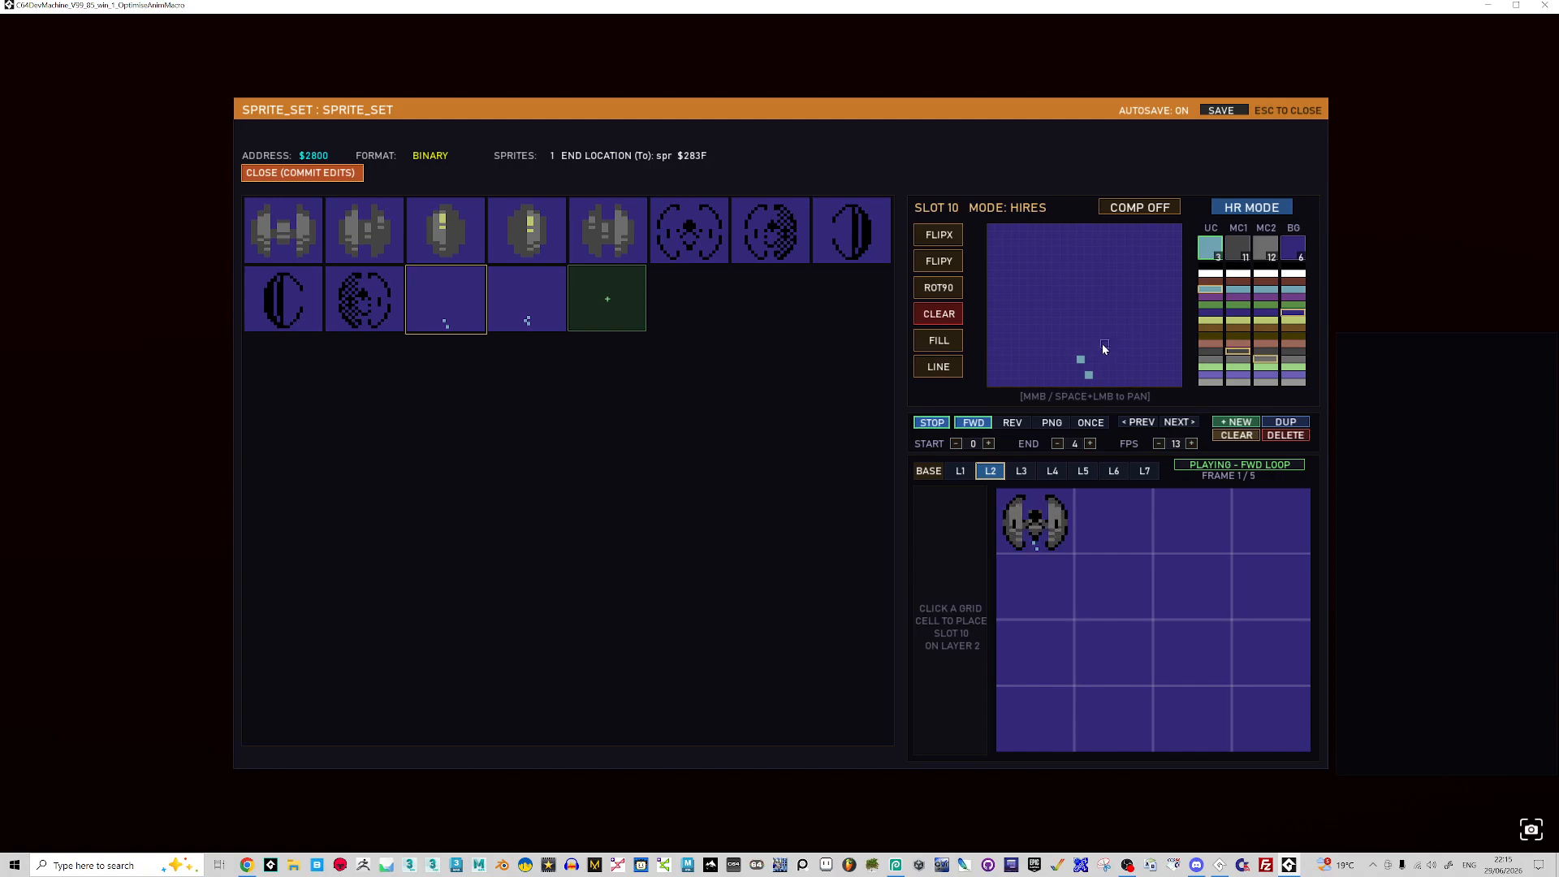
left_click(1081, 359)
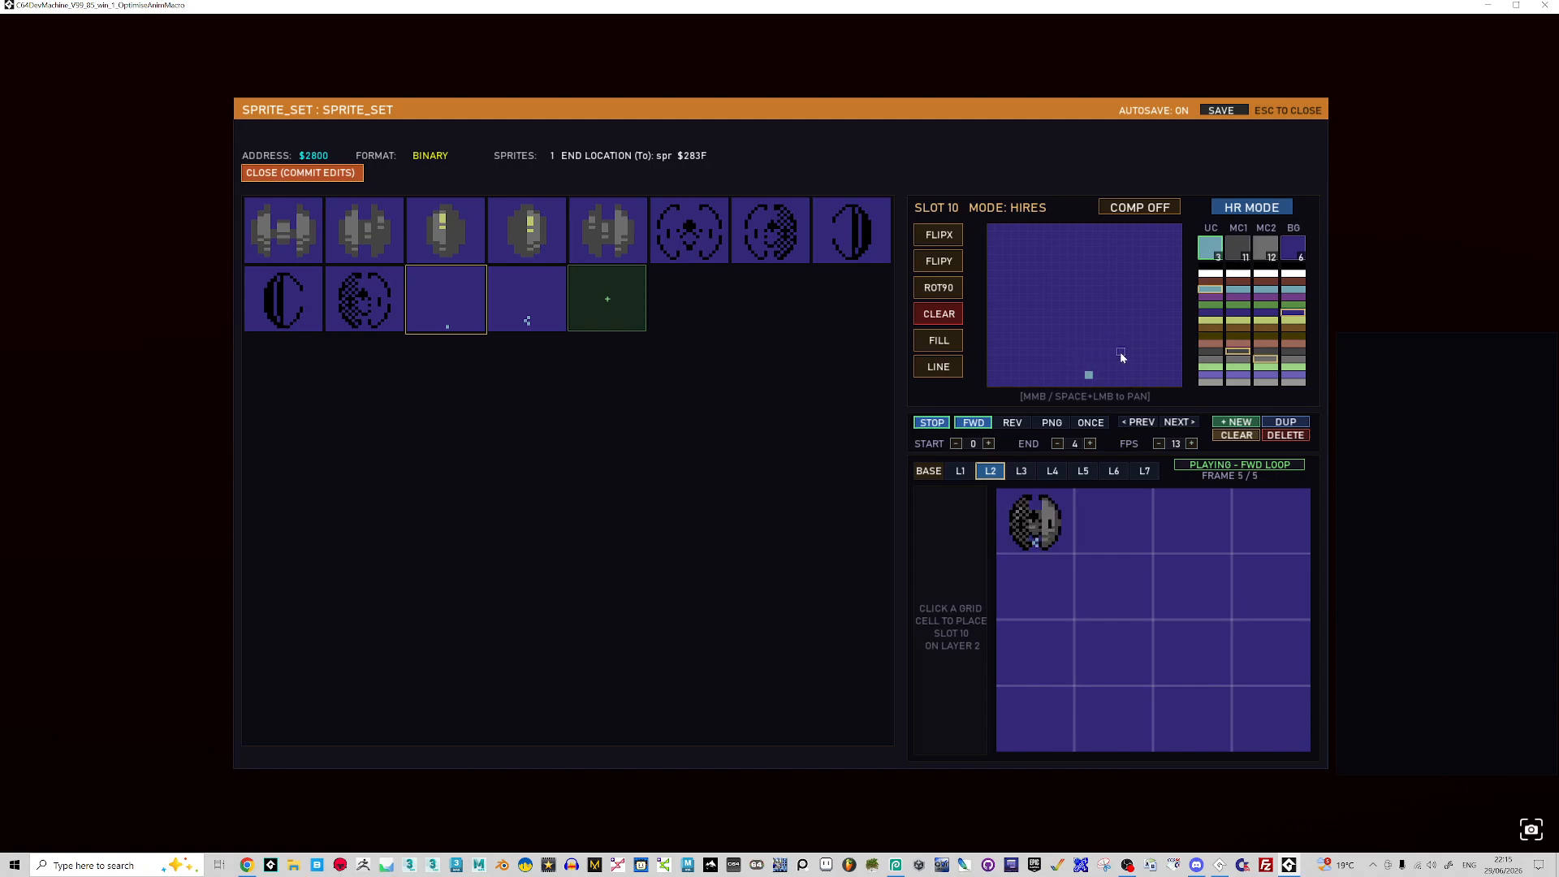
- Redraw slot 11's flame as a hook-shaped cluster of four cyan pixels
left_click(510, 325)
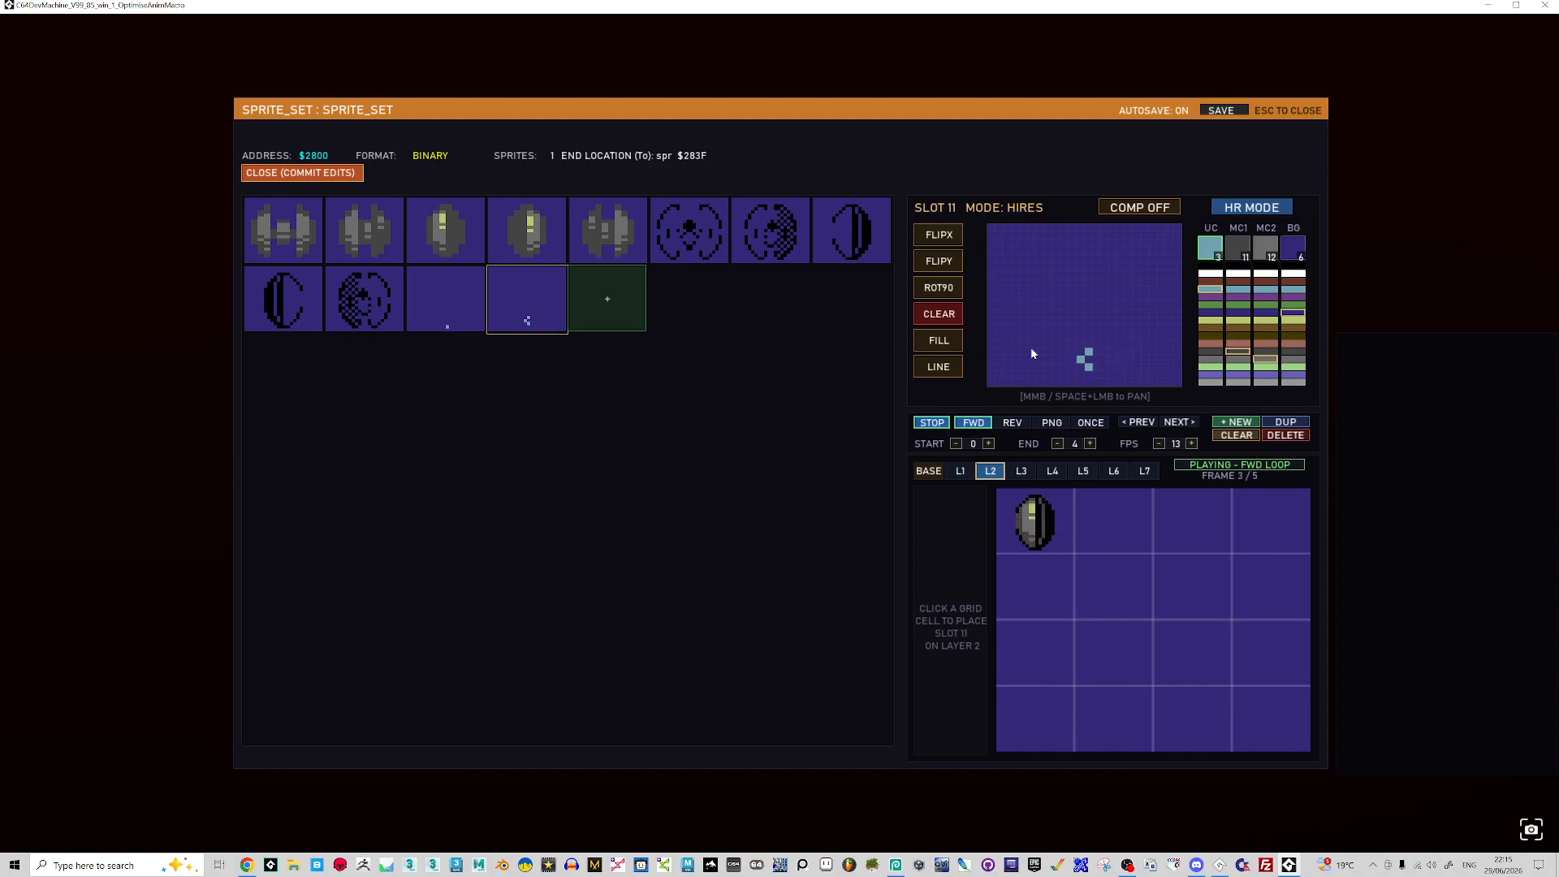
left_click(1088, 352)
left_click(1089, 359)
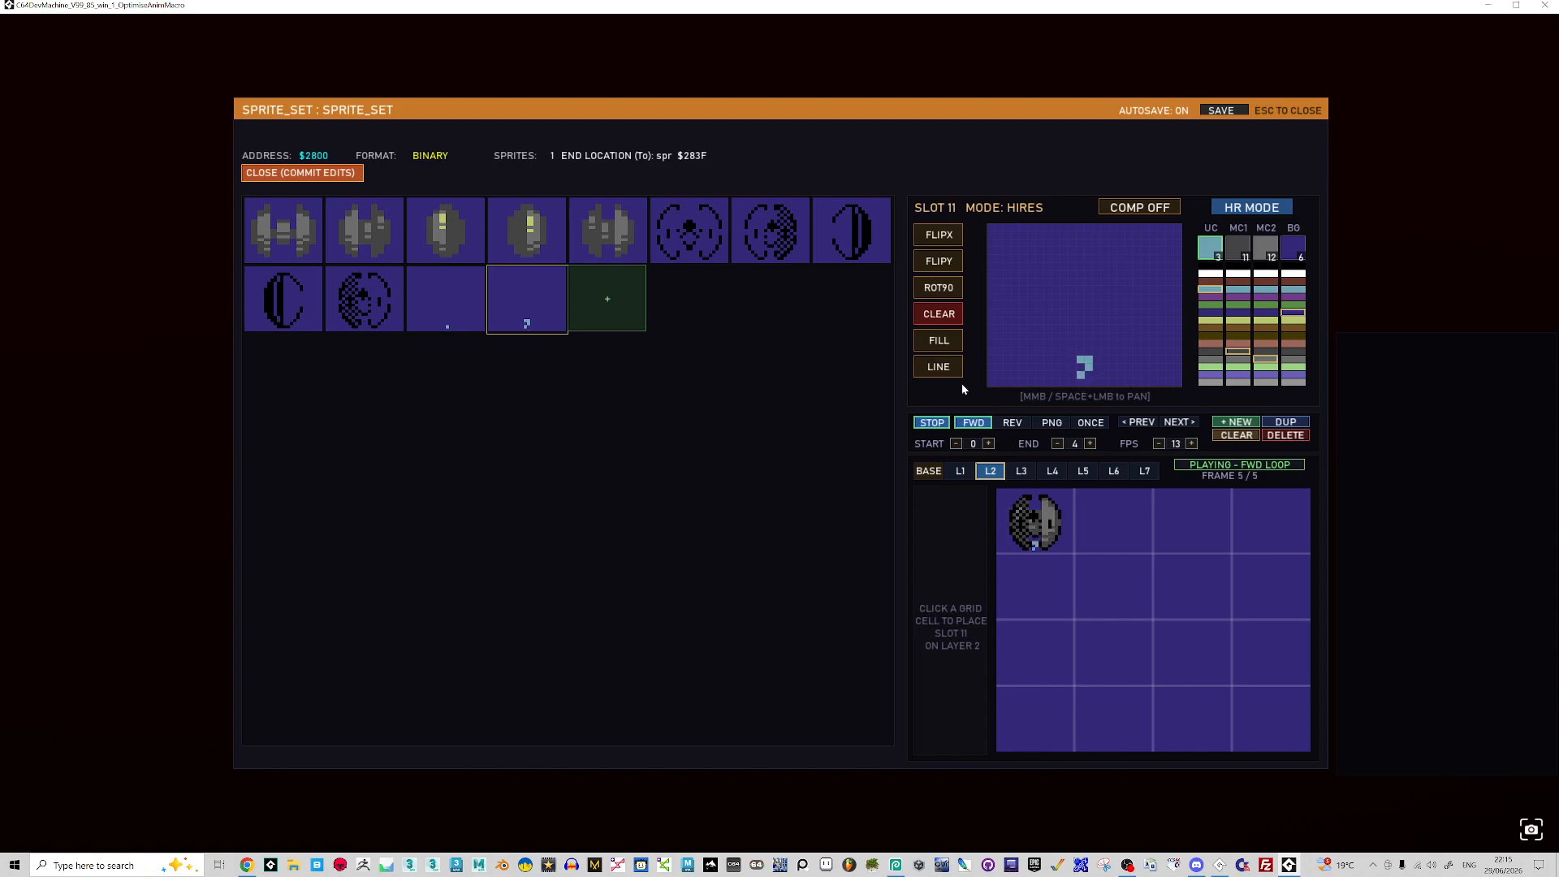
- Redraw slot 10's flame as a vertical bar of two cyan pixels on the bottom rows of the sprite
left_click(482, 322)
left_click(1089, 381)
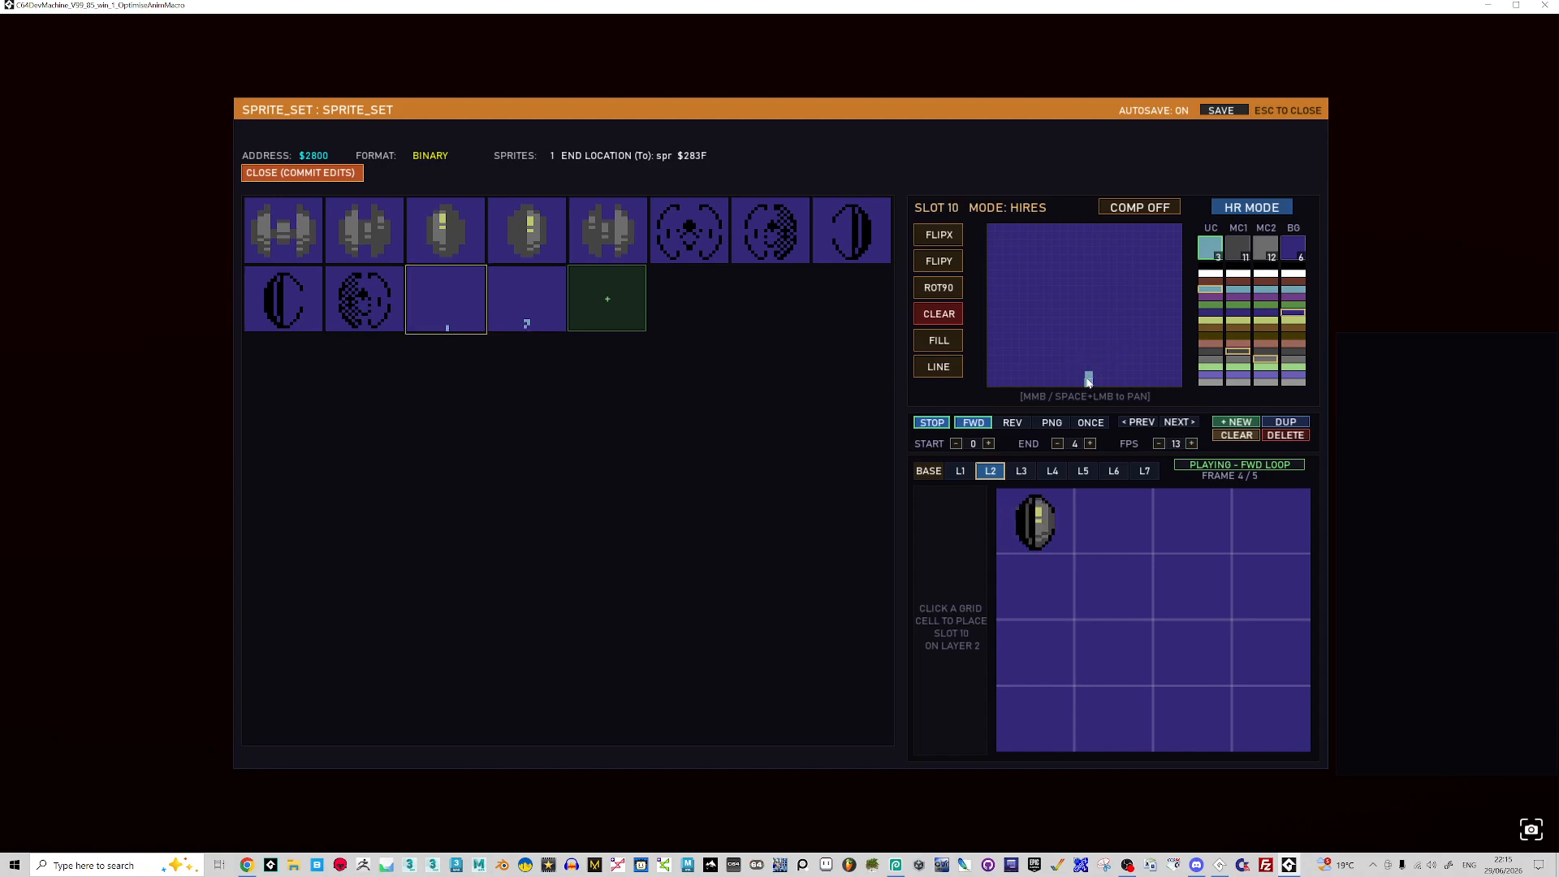
right_click(1089, 374)
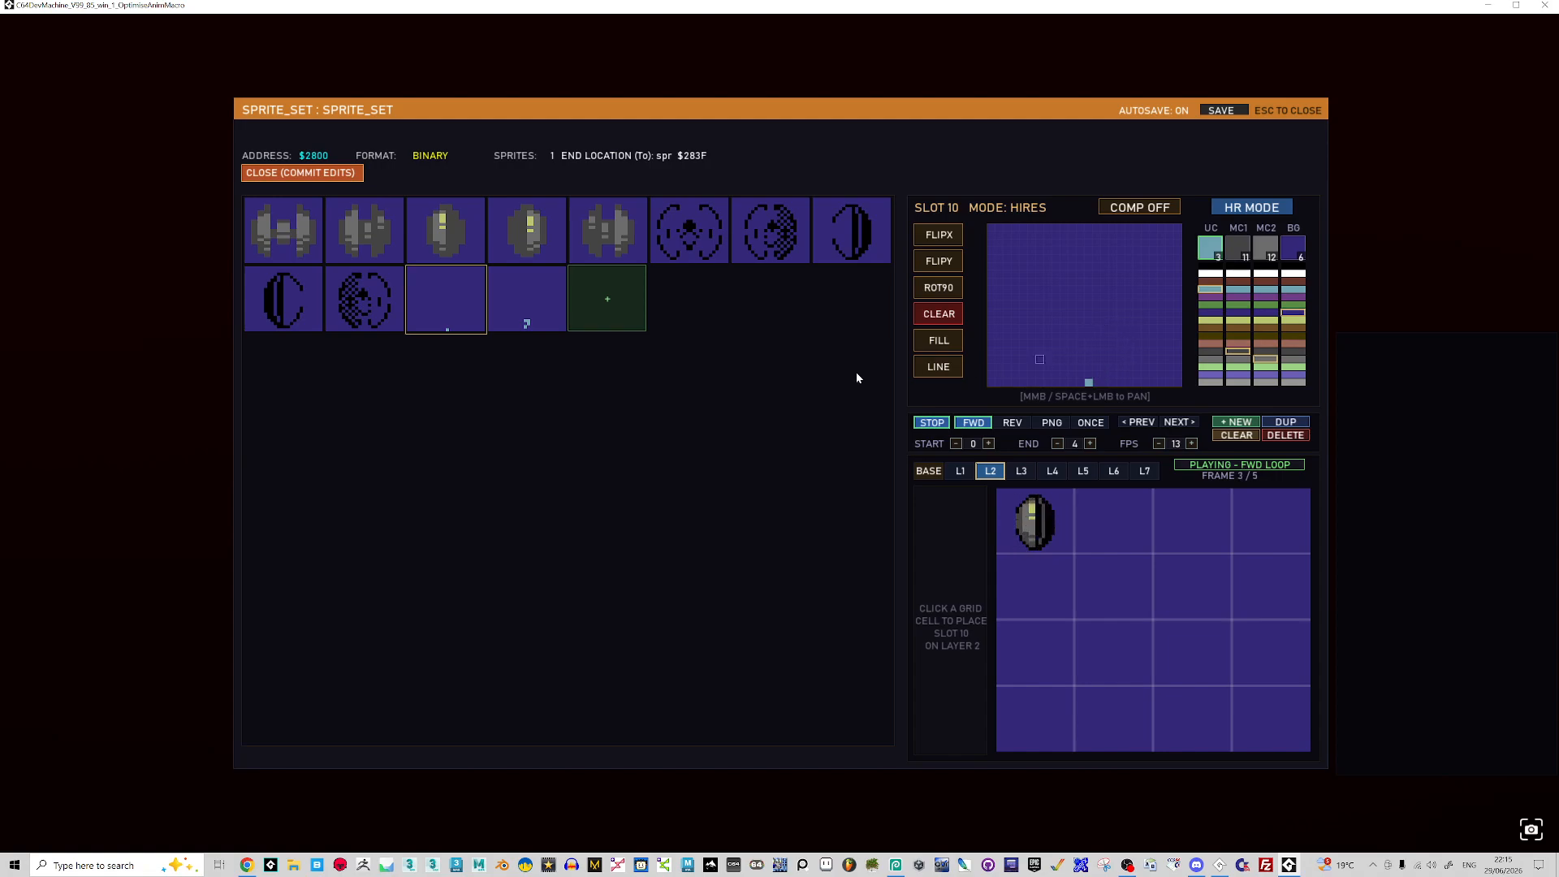
right_click(1089, 383)
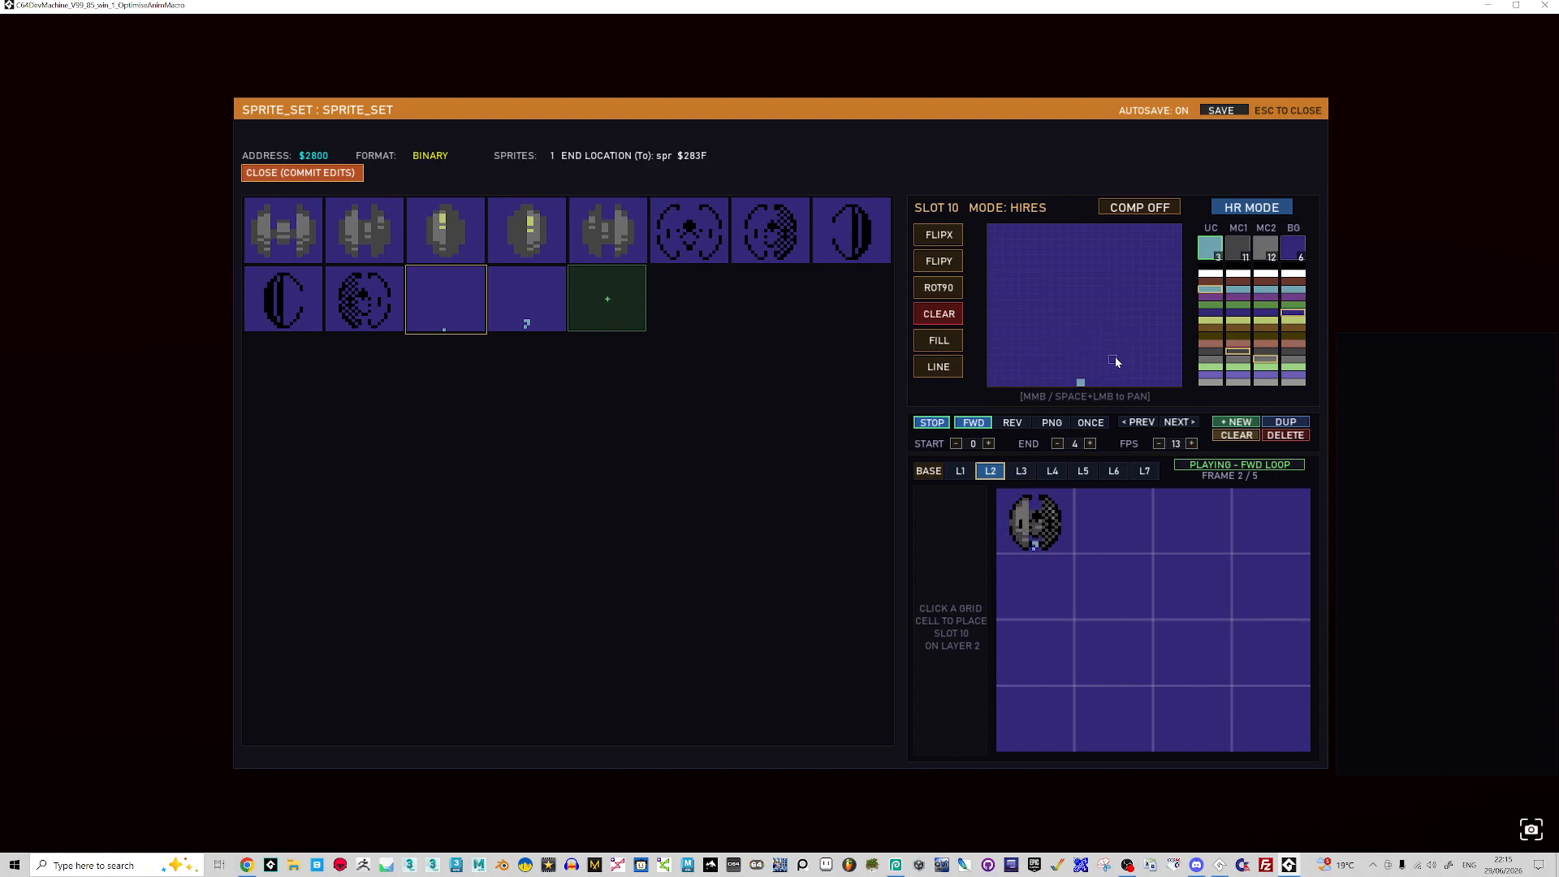
left_click(1083, 380)
left_click(1082, 375)
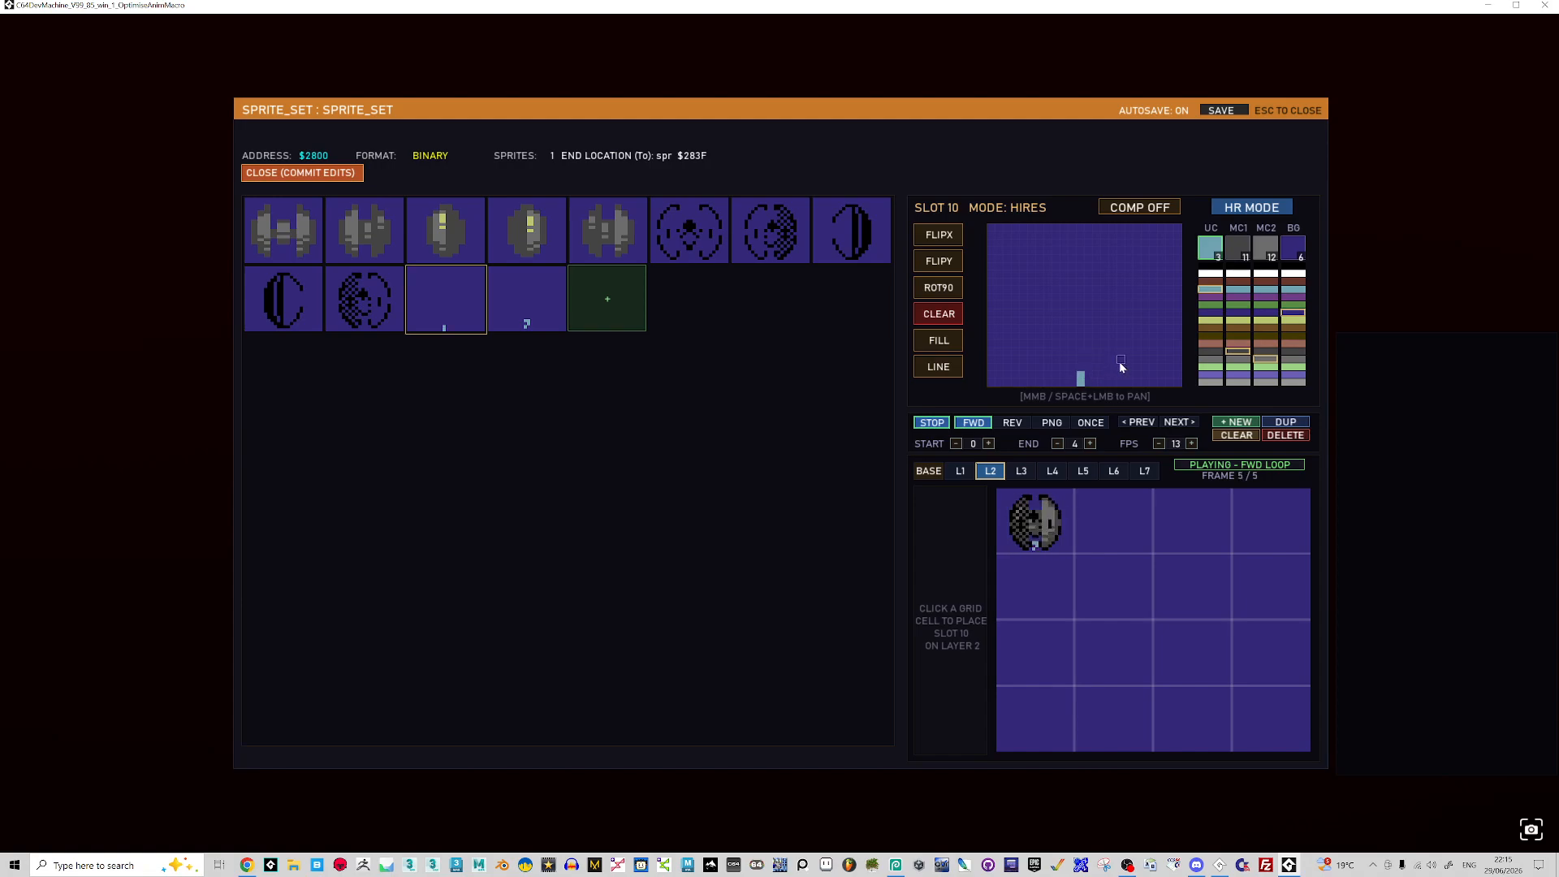
- Reshape slot 11's flame into a three-pixel cyan column with two more pixels beside its upper part
left_click(528, 321)
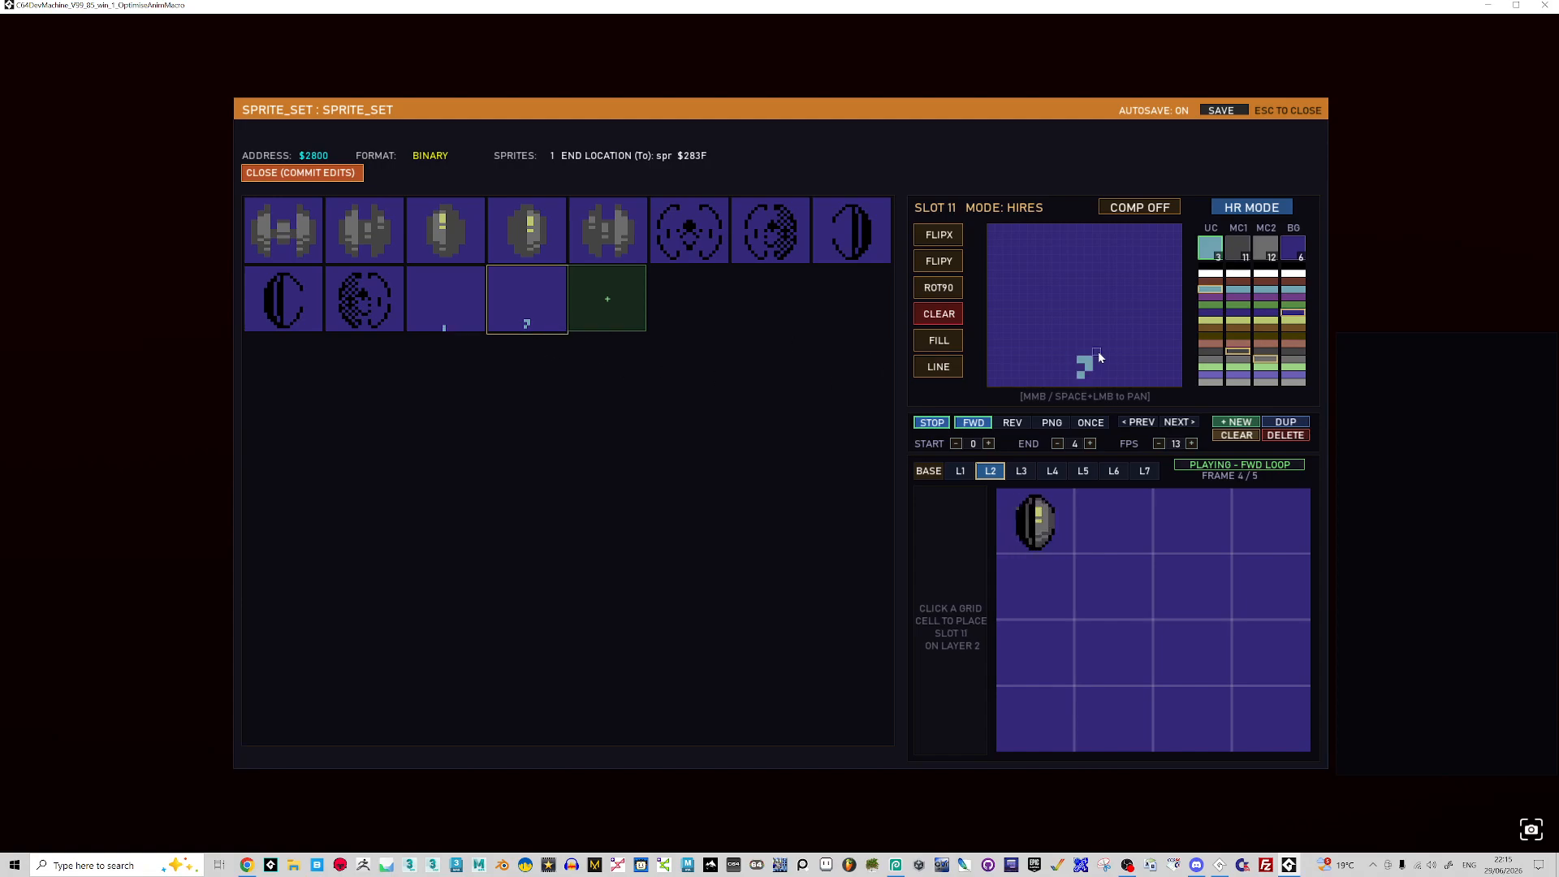
right_click(1089, 363)
left_click(1080, 359)
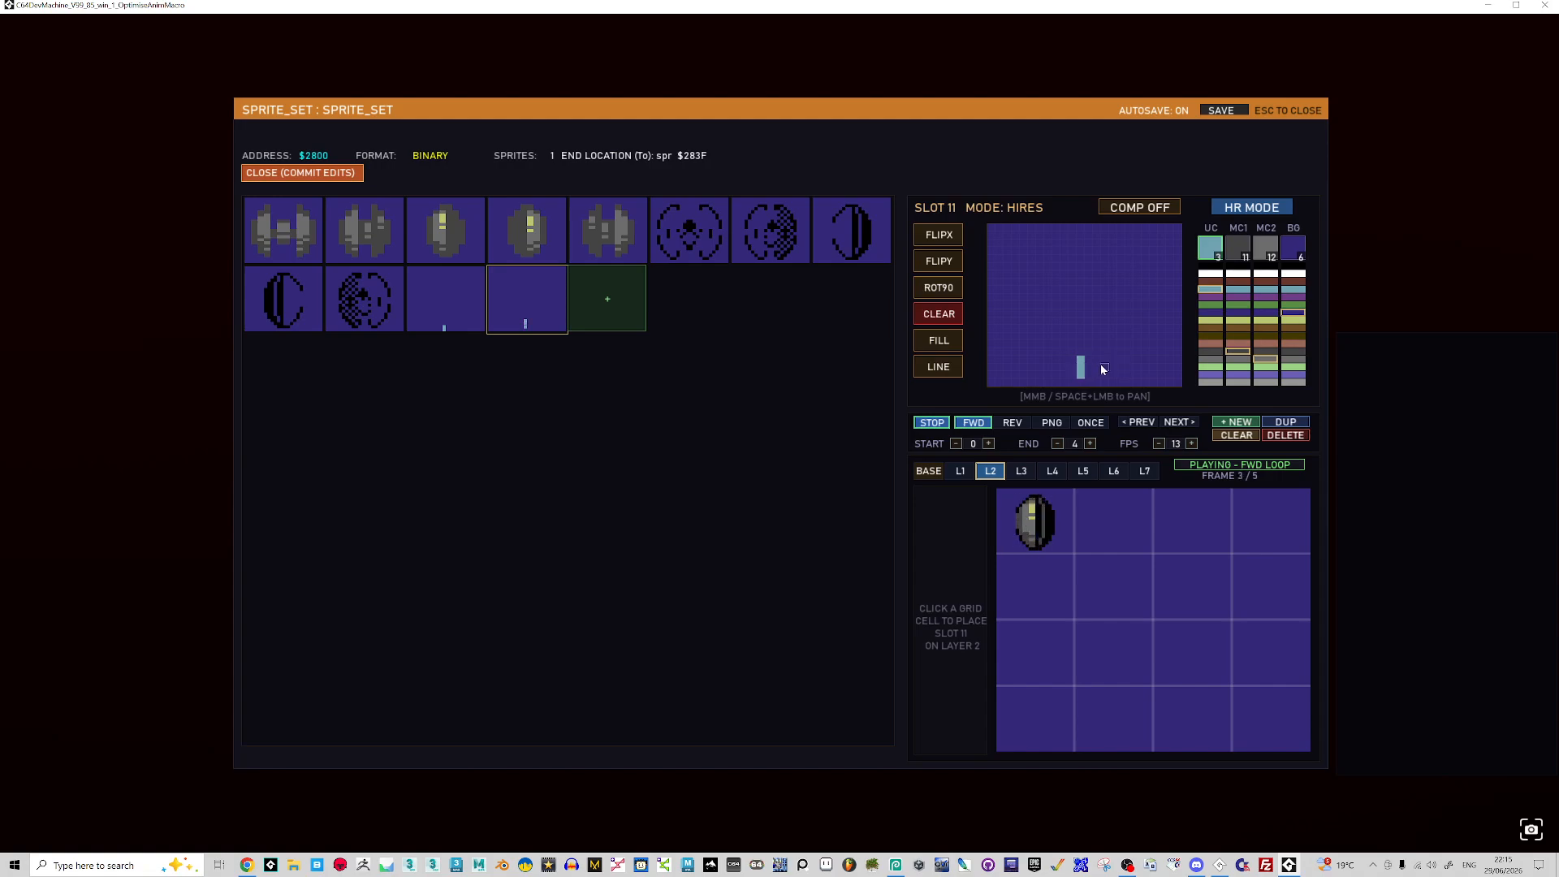
left_click_drag(1089, 359, 1090, 368)
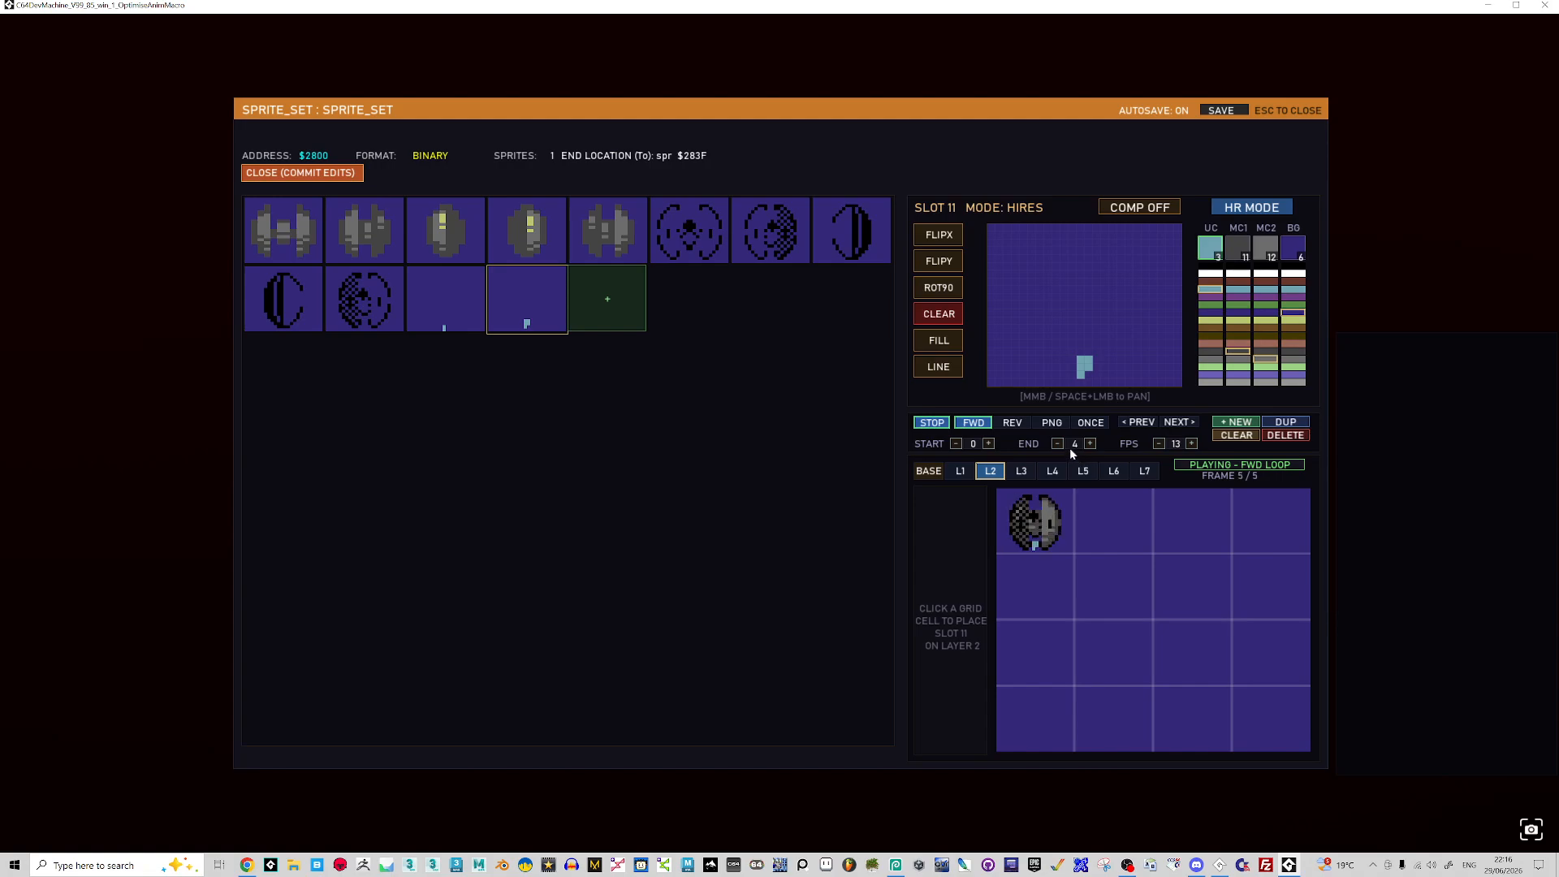
- Compare the two flame sprites, stop the looping animation and delete slot 11
left_click(470, 328)
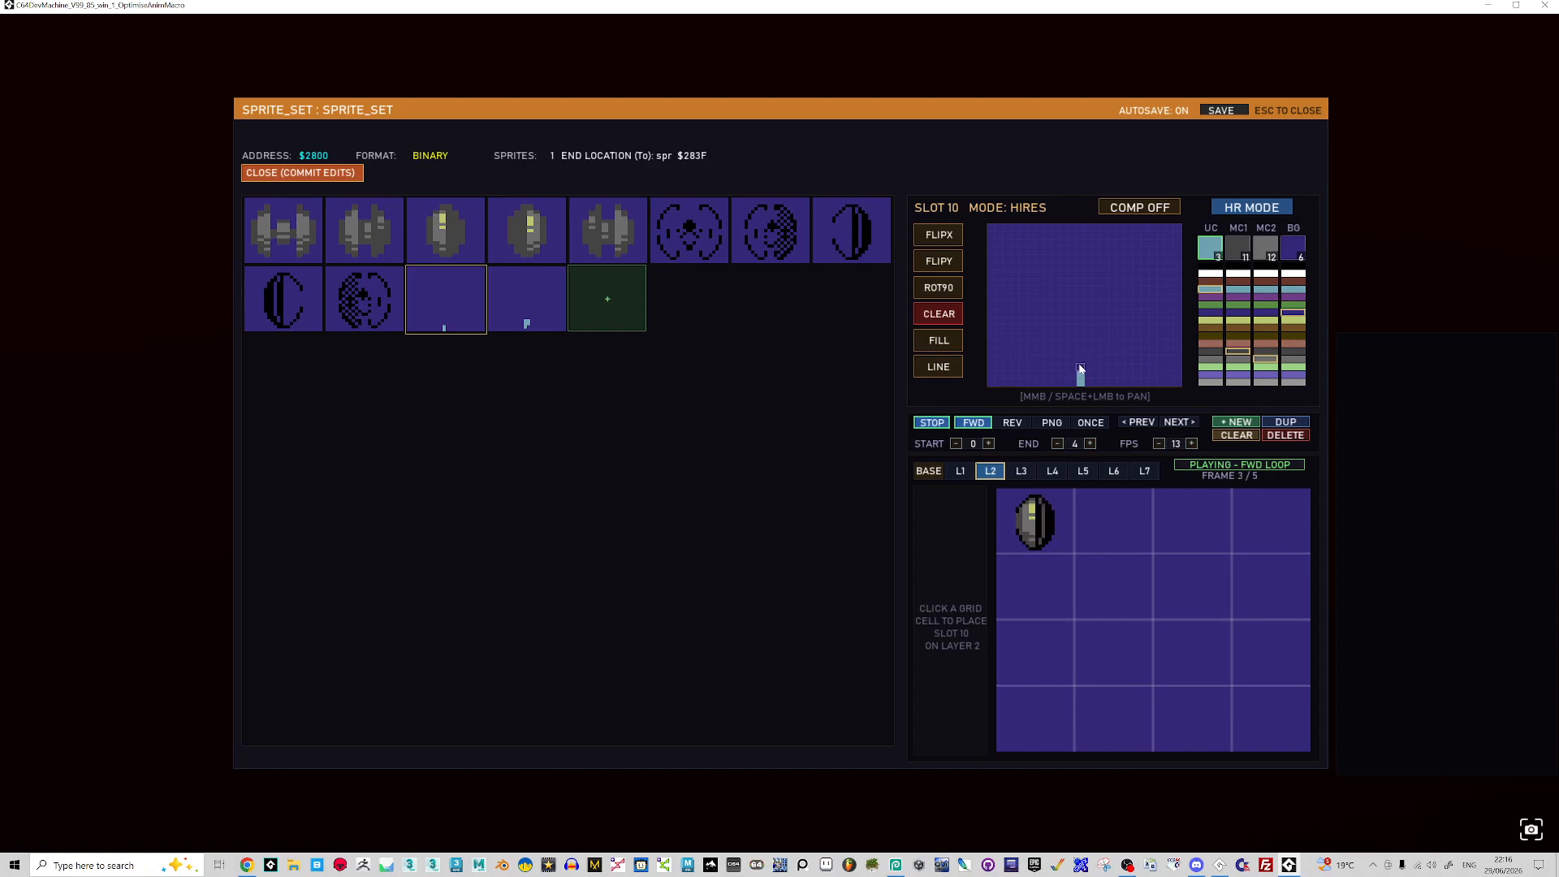
left_click(564, 327)
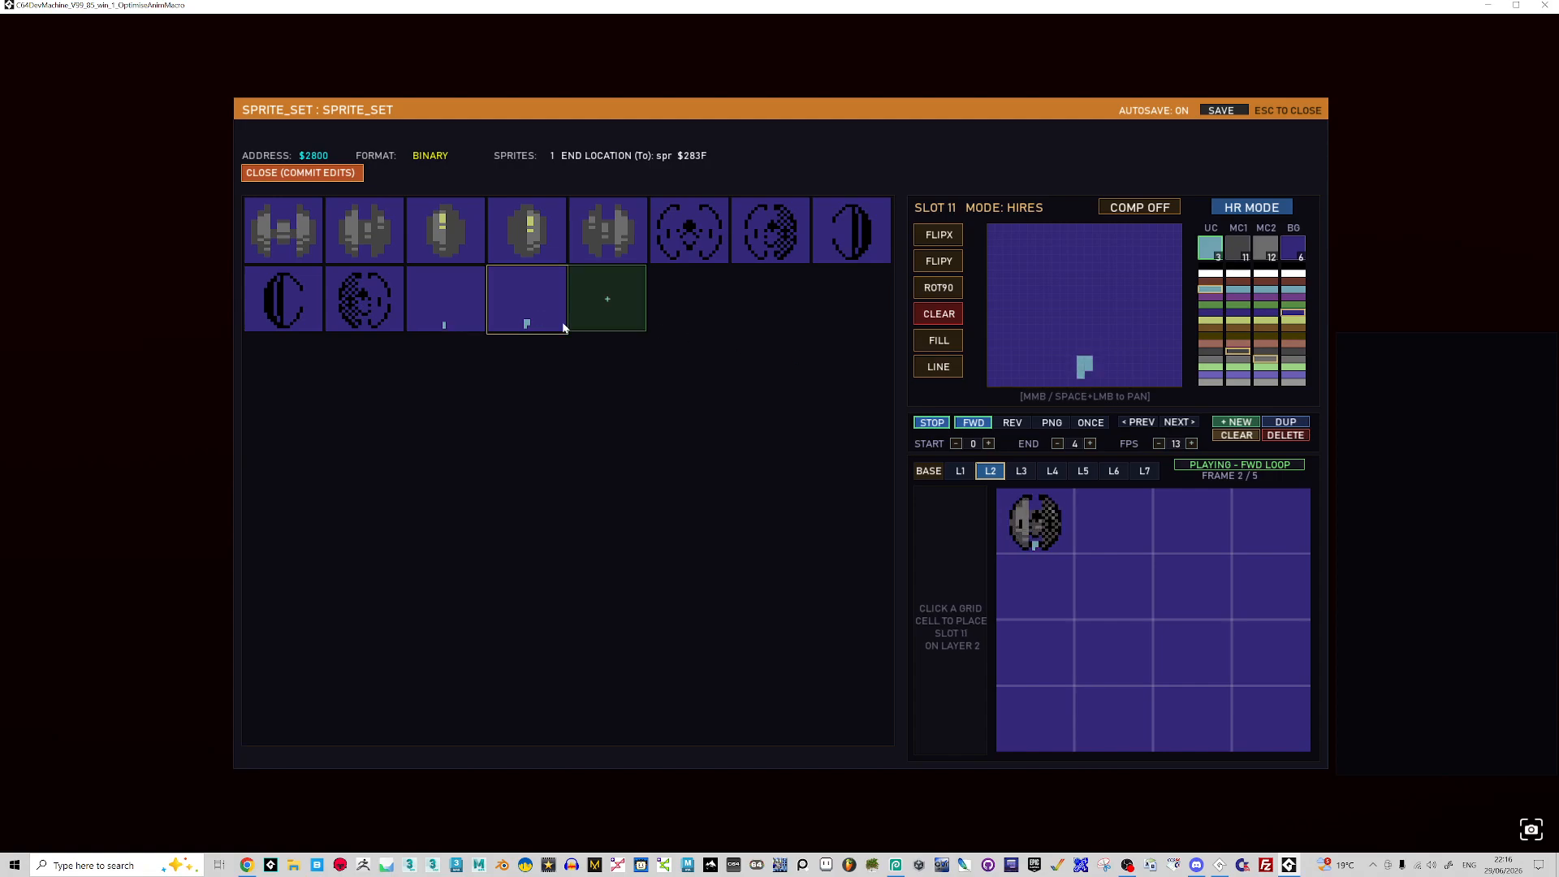
left_click(932, 421)
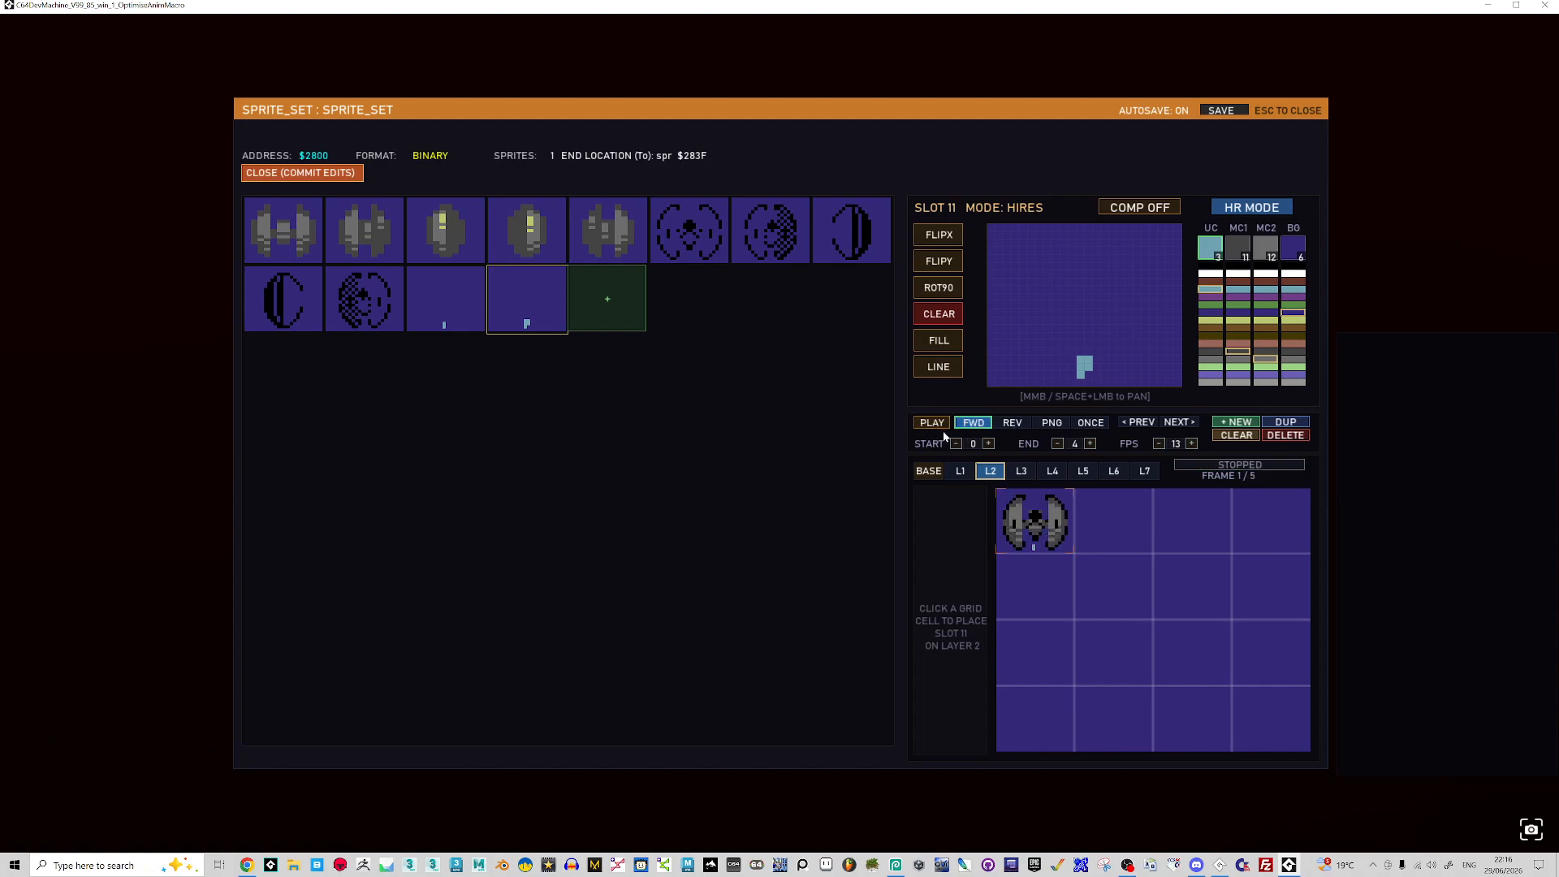
key("Left")
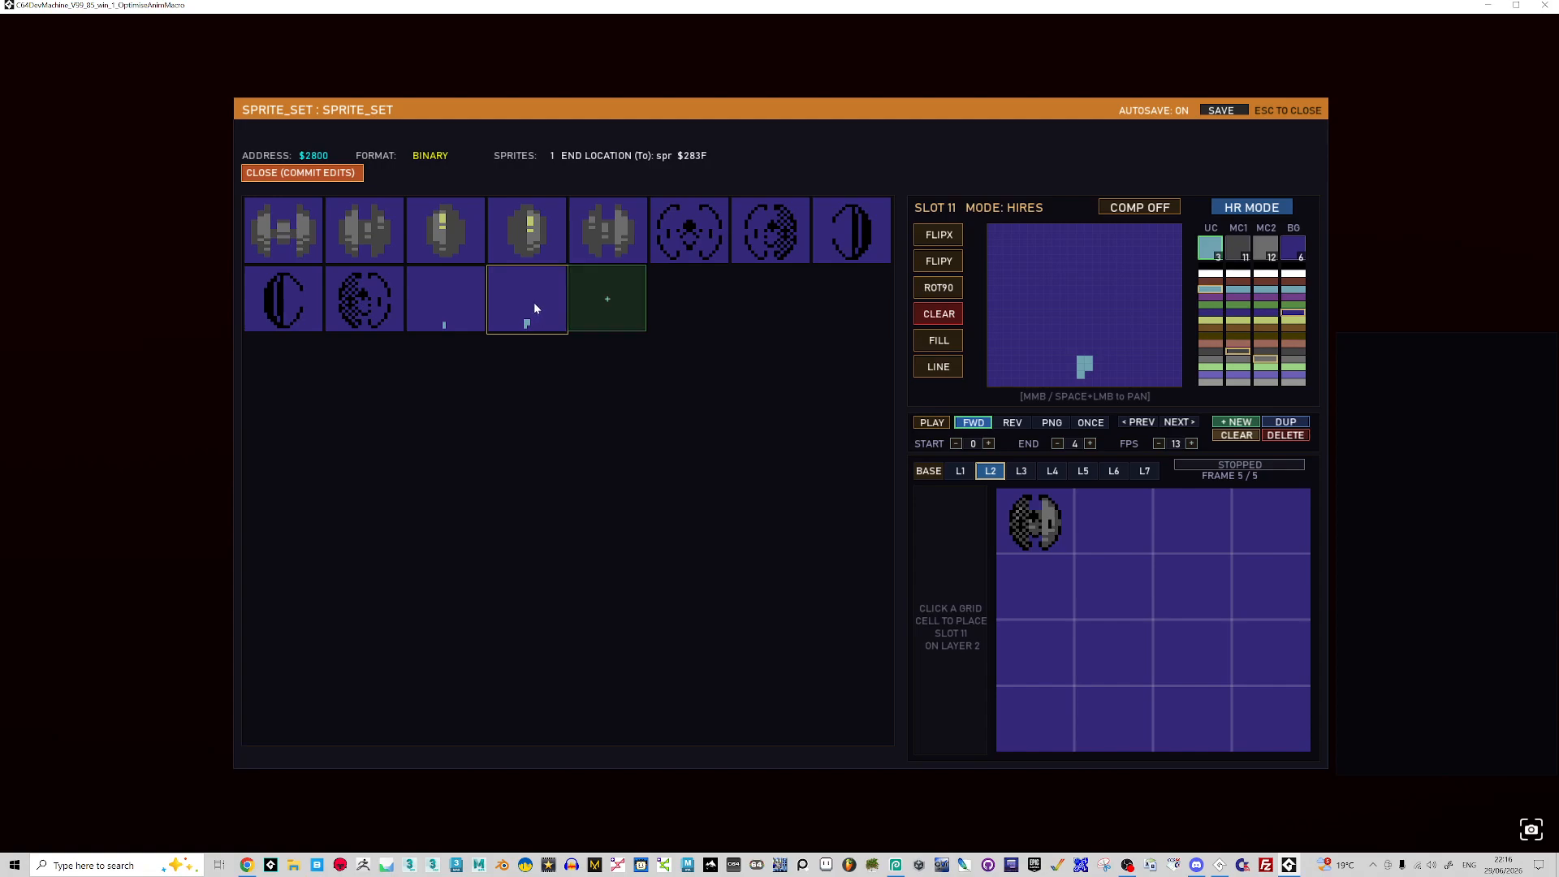
left_click(939, 314)
left_click(536, 309, "alt")
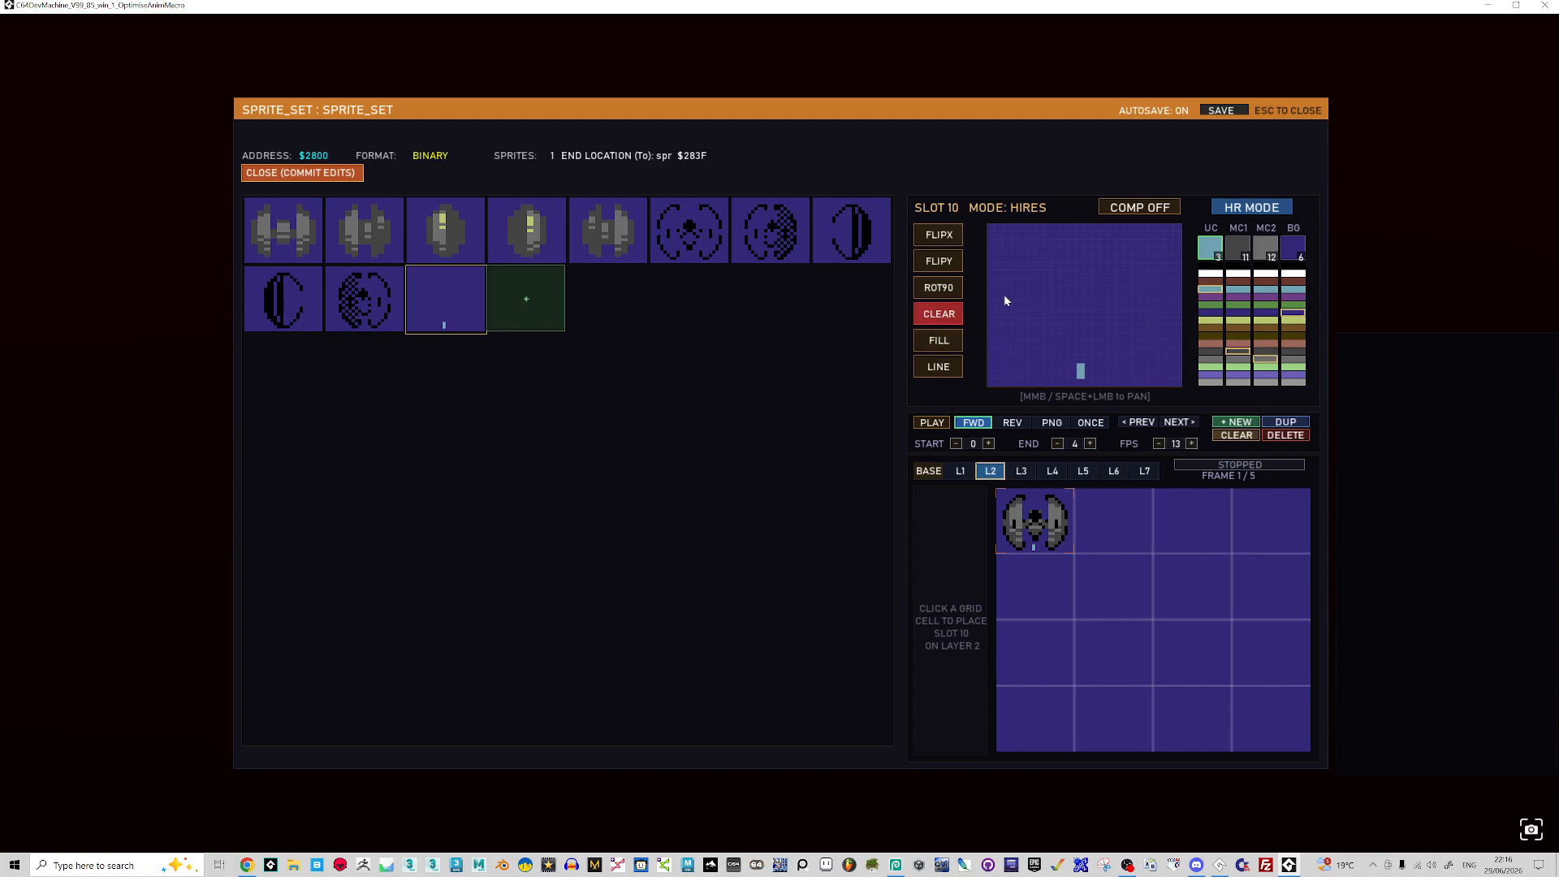
- Shift slot 10's flame one pixel left and try to place it on layer 2 of frame 2
left_click(1036, 543)
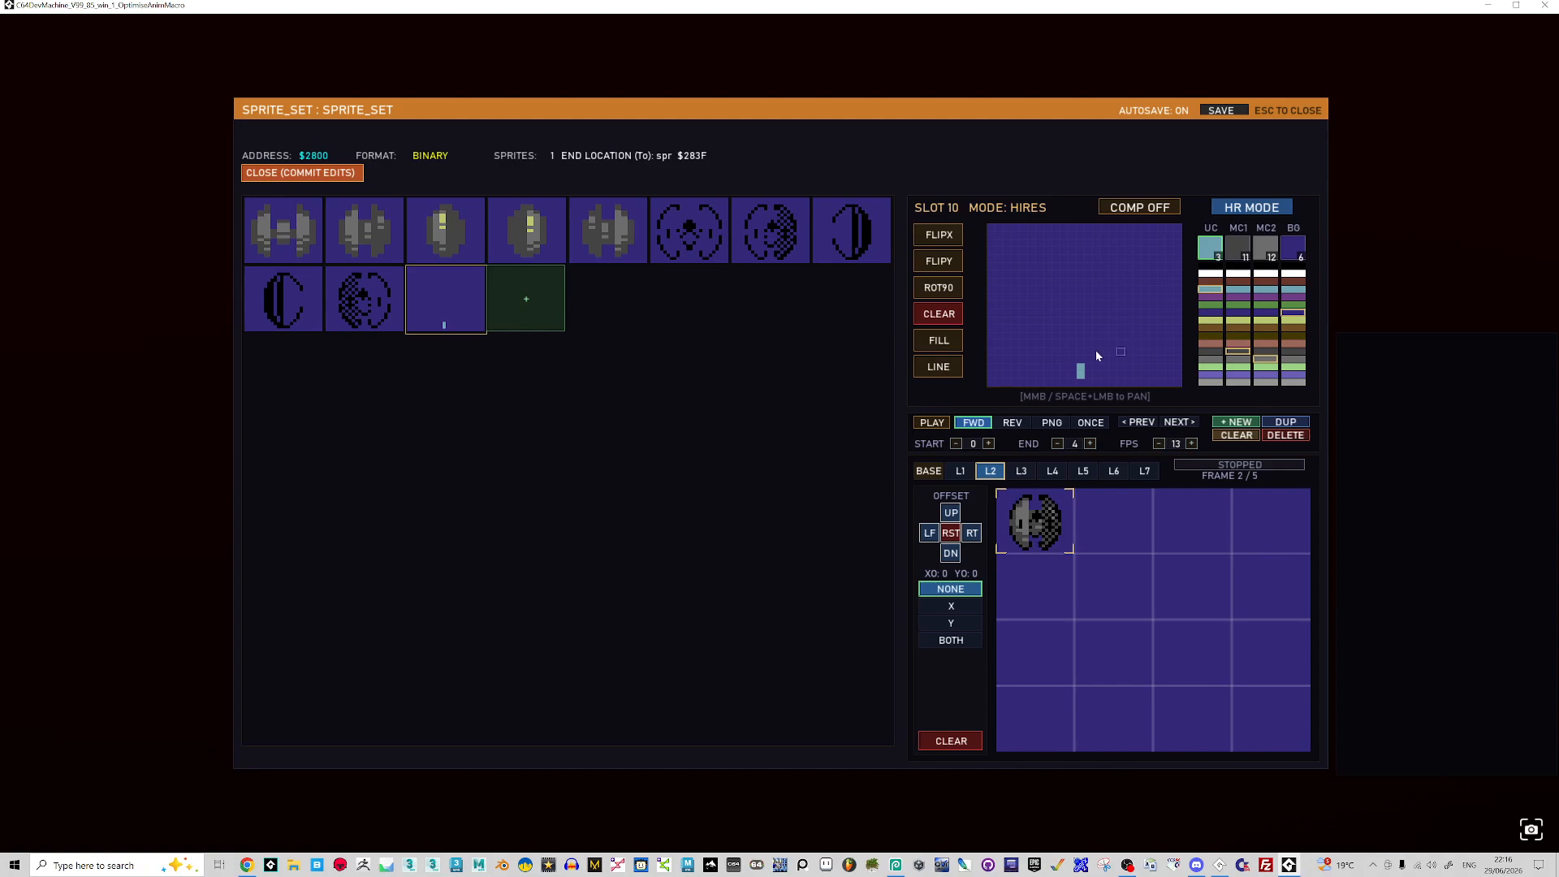
left_click_drag(1095, 350, 1098, 351)
left_click(1044, 538)
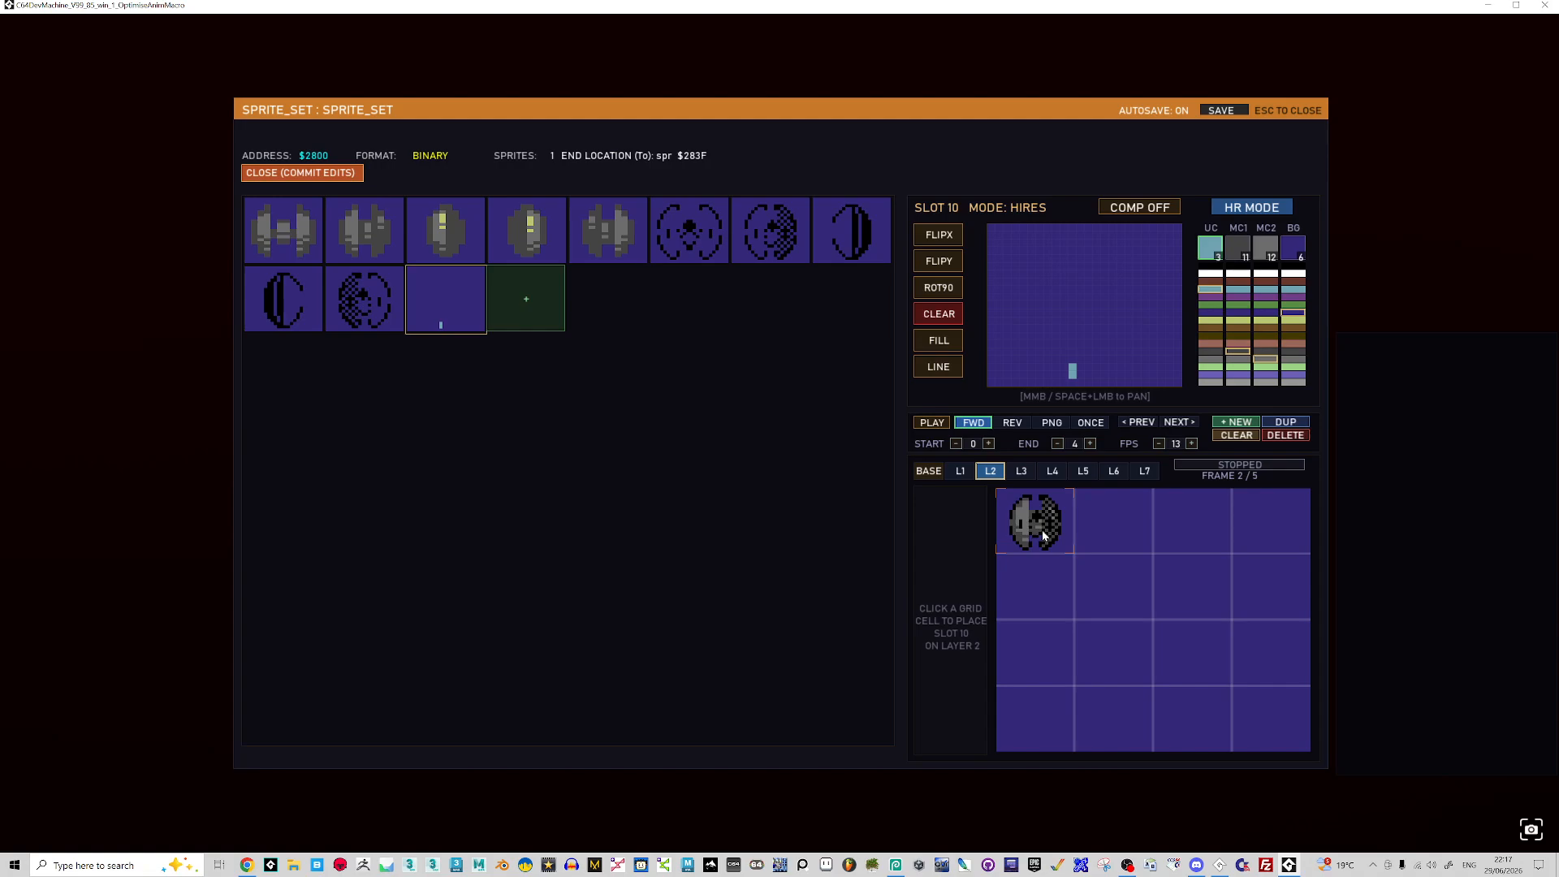
left_click(1044, 536)
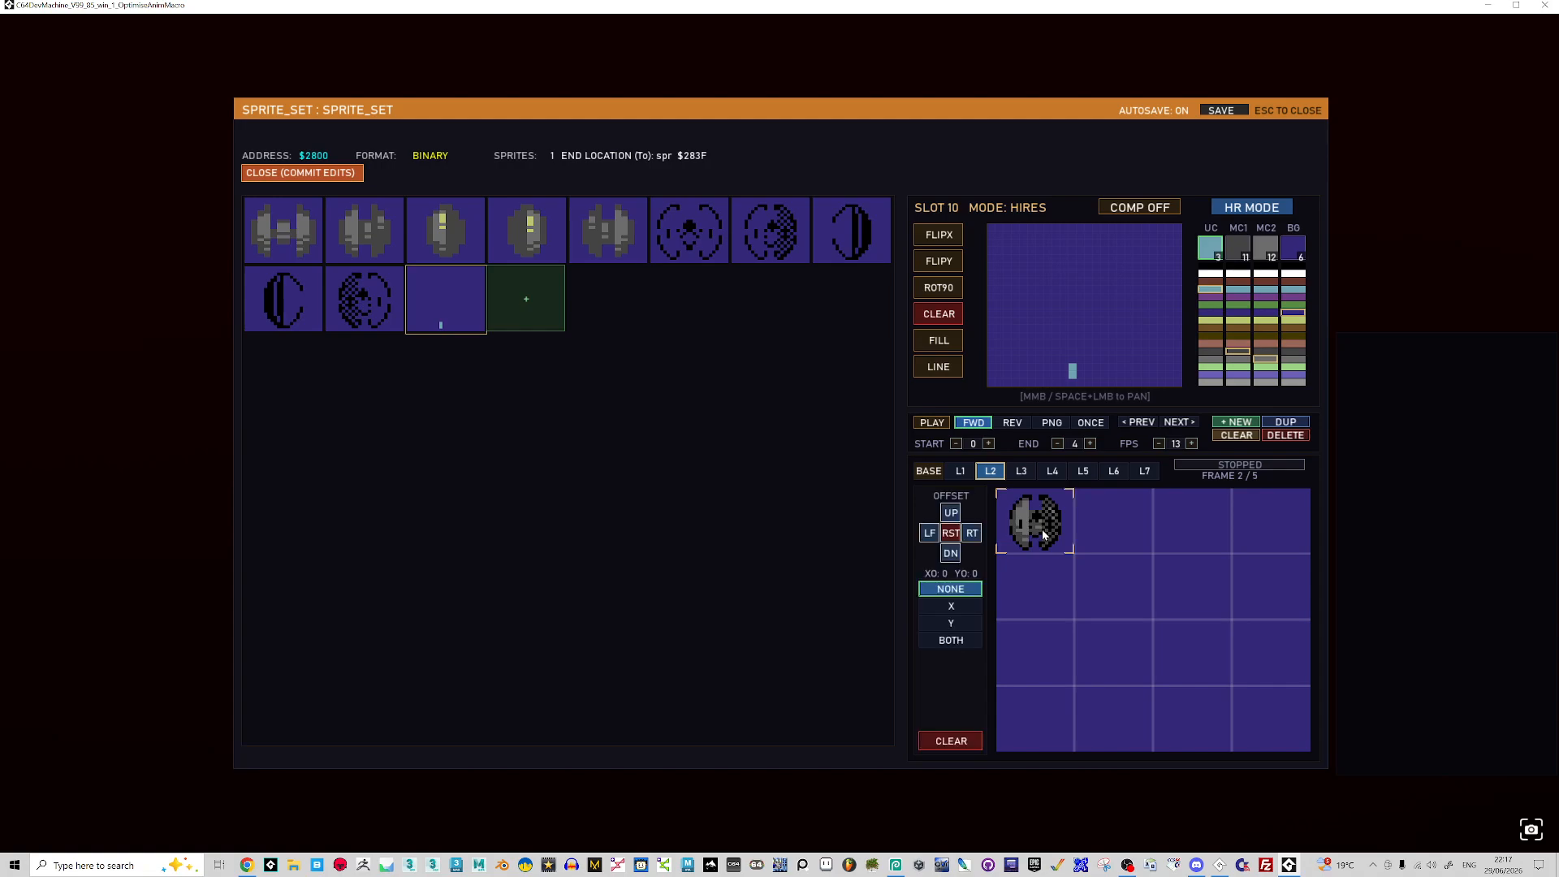
- Turn on the composite preview and shift slot 10's flame two pixels right
left_click(960, 478)
left_click(1142, 209)
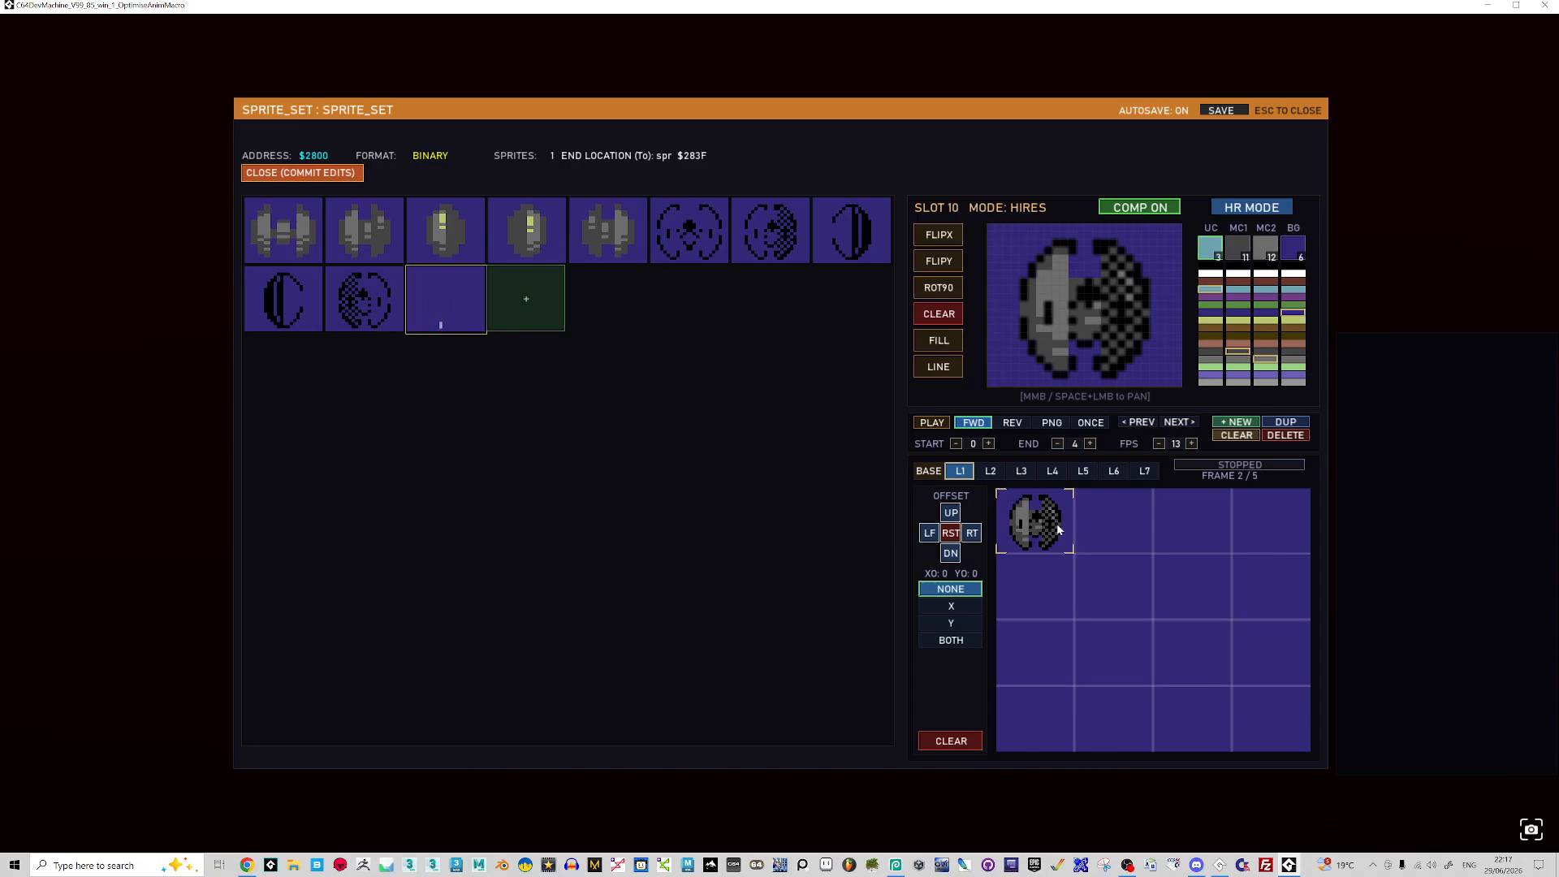
scroll(1058, 526, "down", 3)
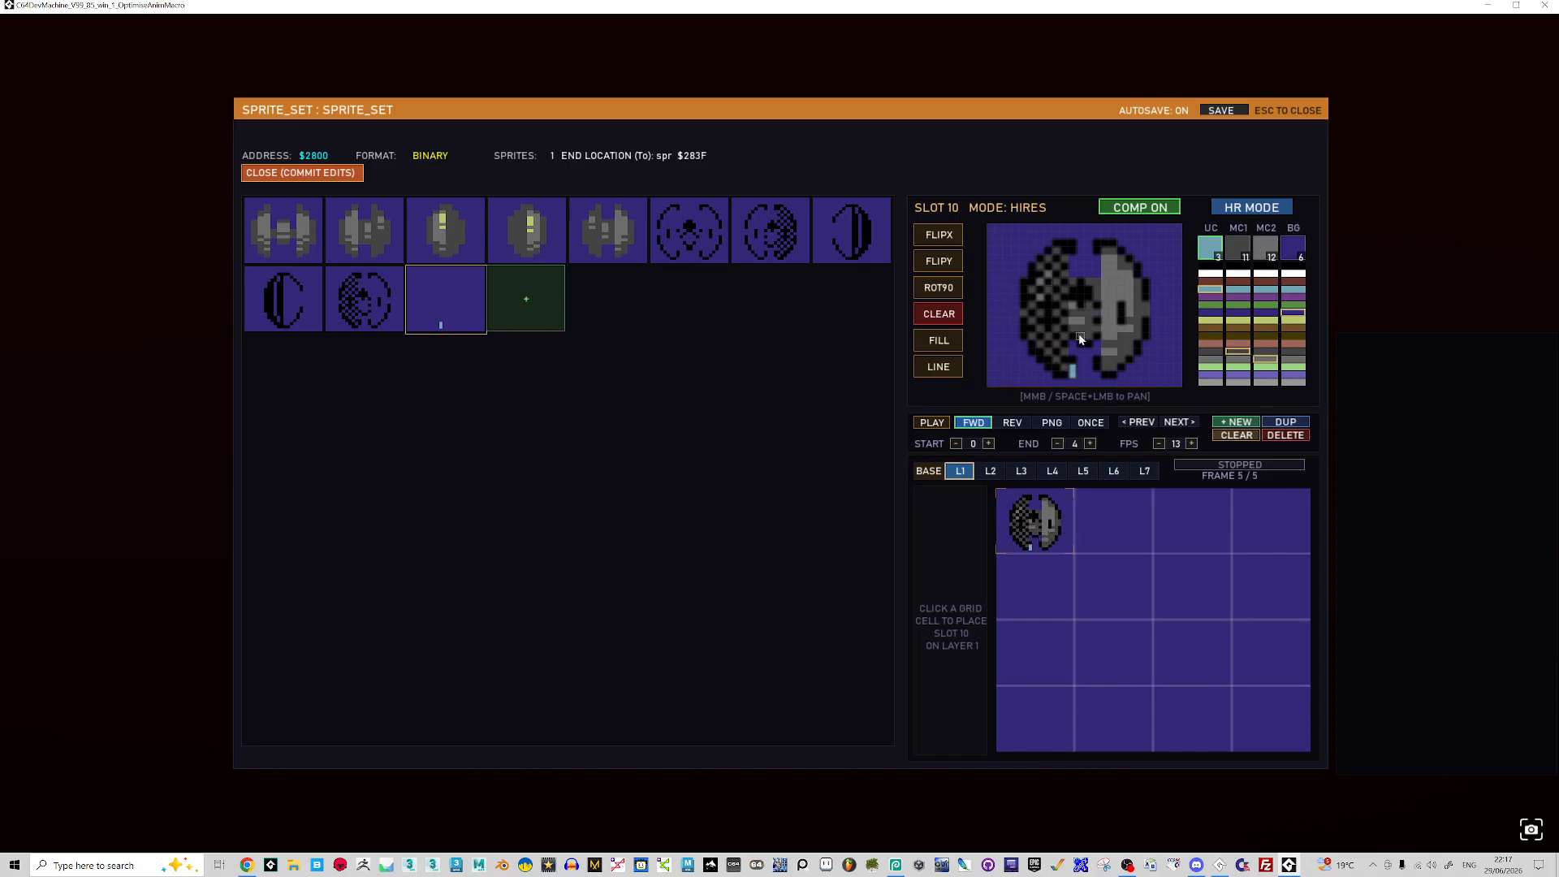
left_click_drag(1081, 340, 1093, 337)
scroll(1094, 337, "down", 1)
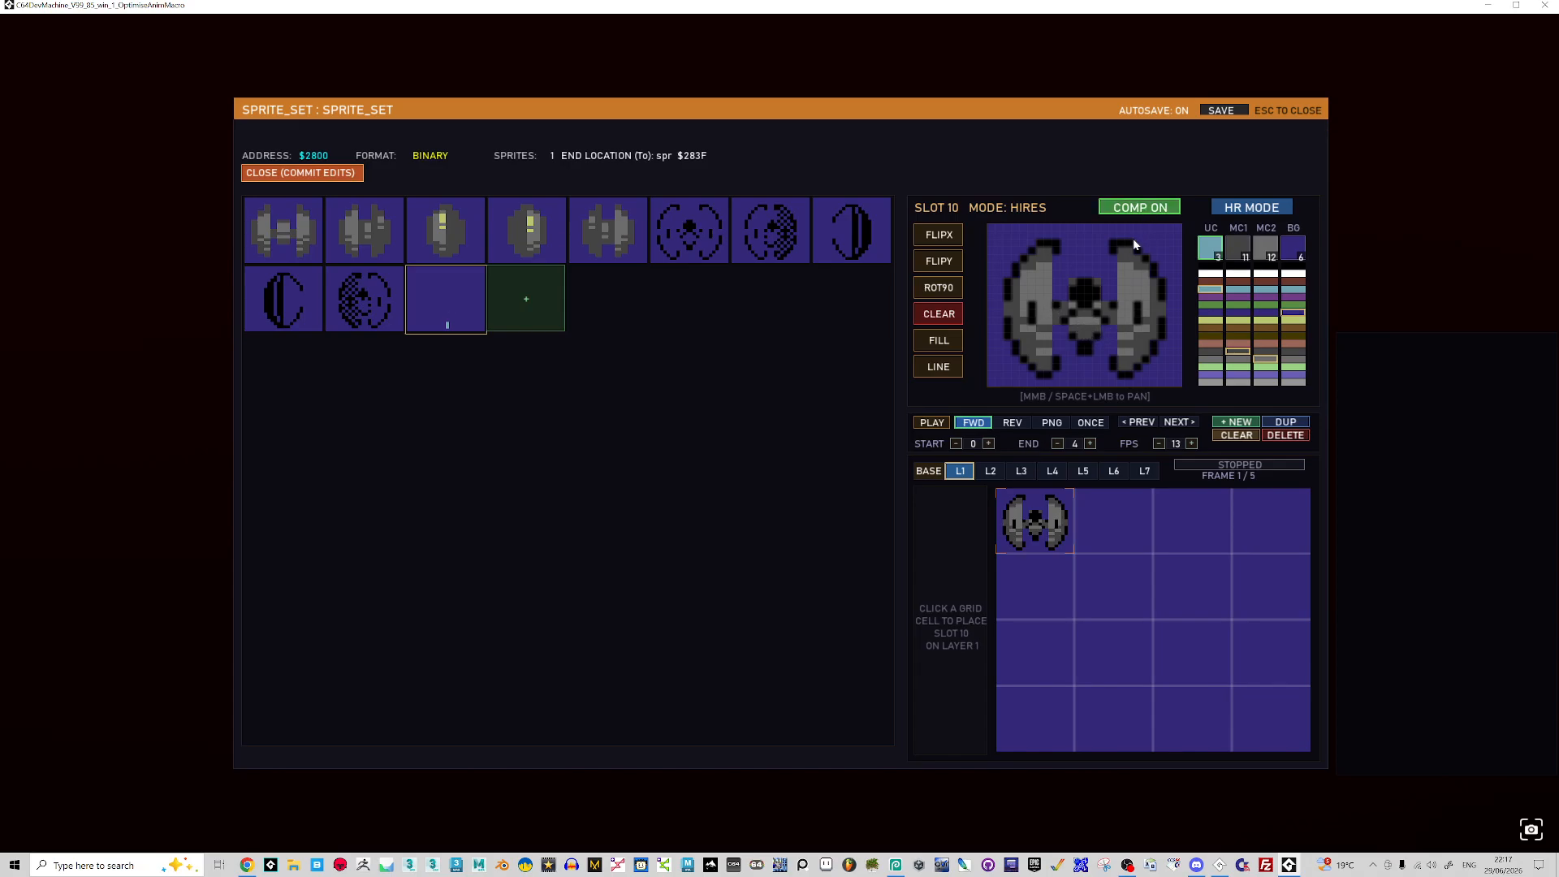
- Place slot 10's flame on the ship's cell on layer 2 of frame 1
left_click(1042, 520)
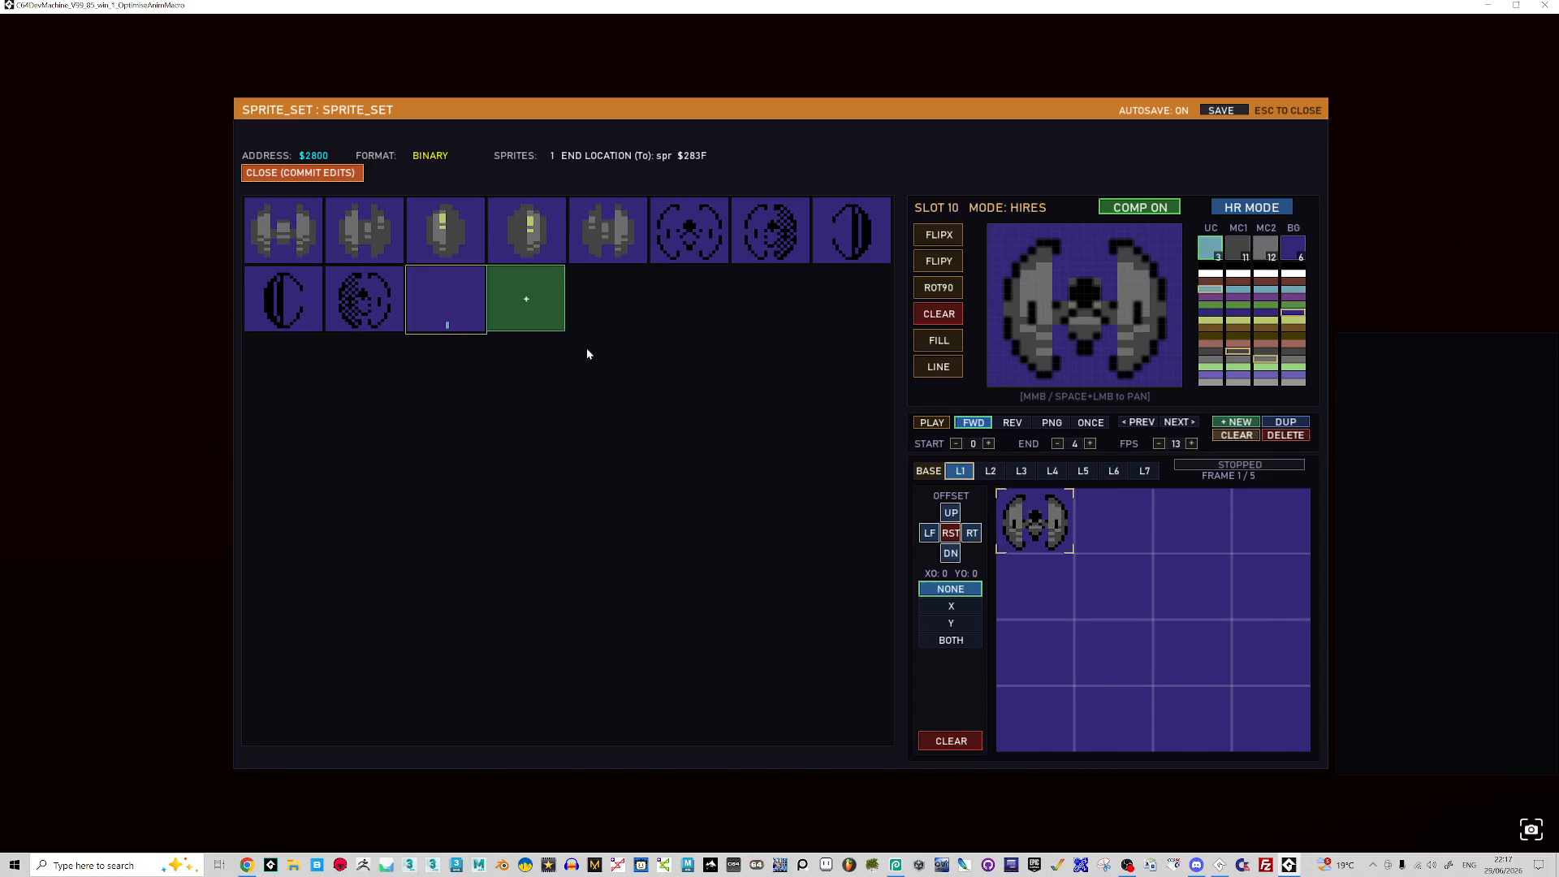
left_click(1008, 472)
left_click(995, 474)
left_click(1039, 528)
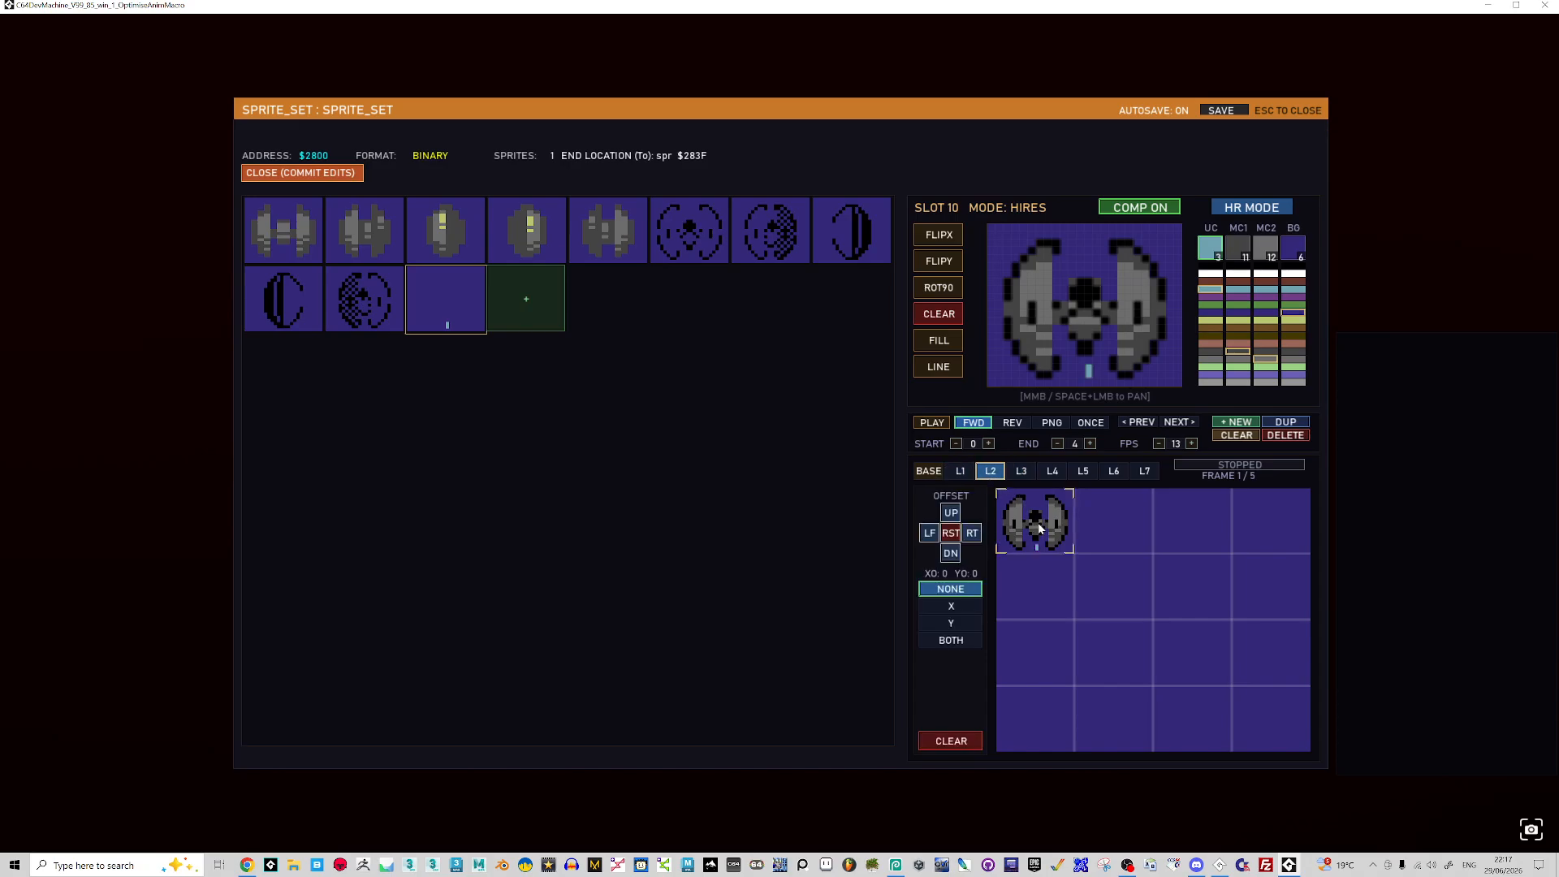
- Go to frame 2 and try to place slot 10's flame on the ship's layer 2 cell
key("Right")
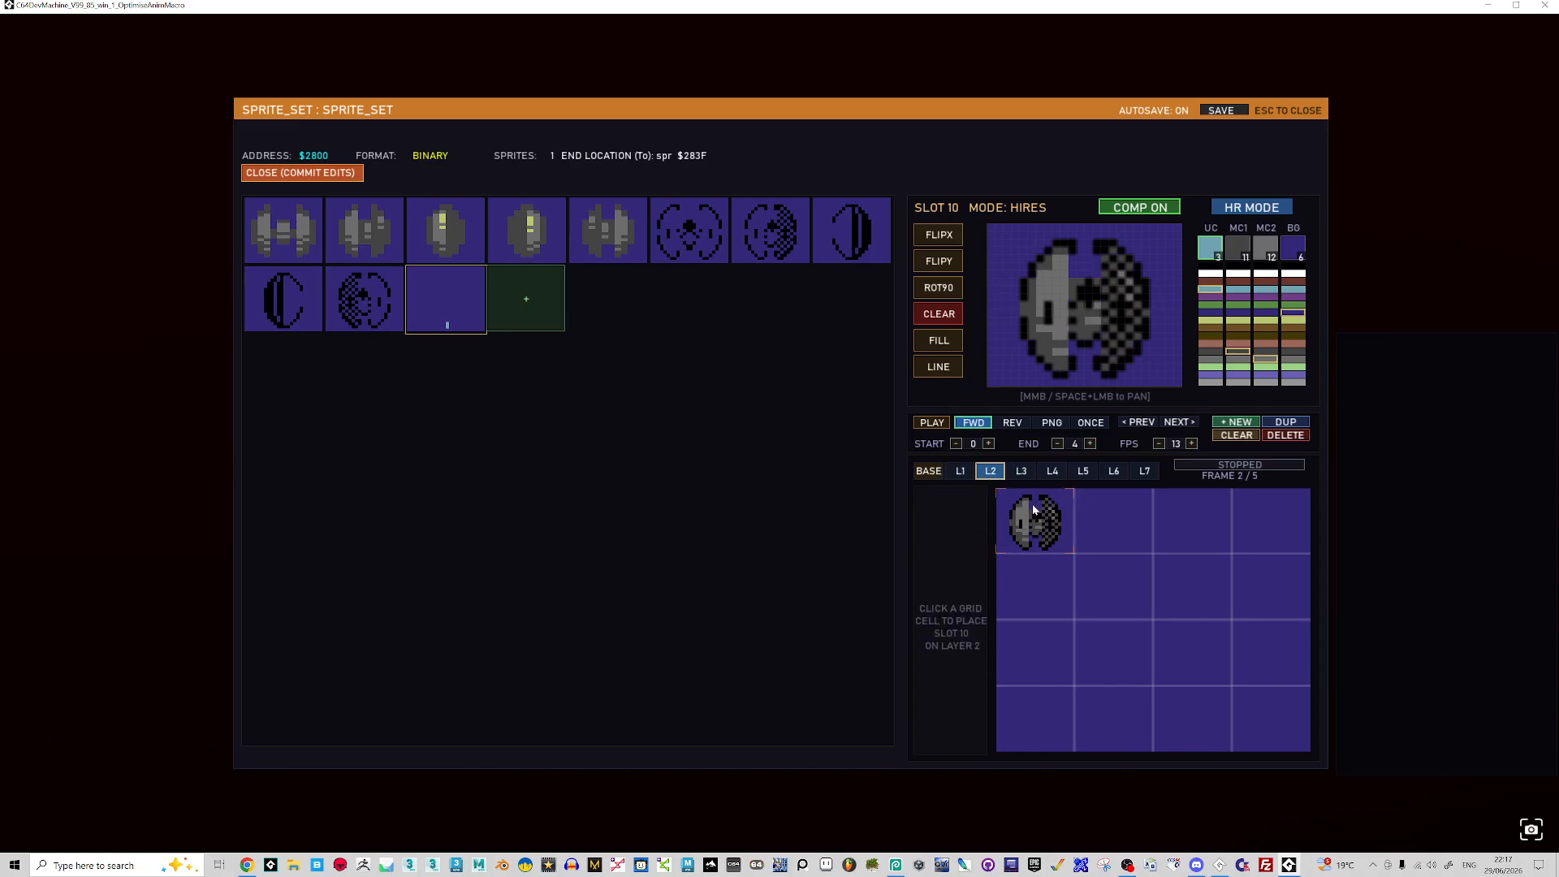
left_click(1039, 518)
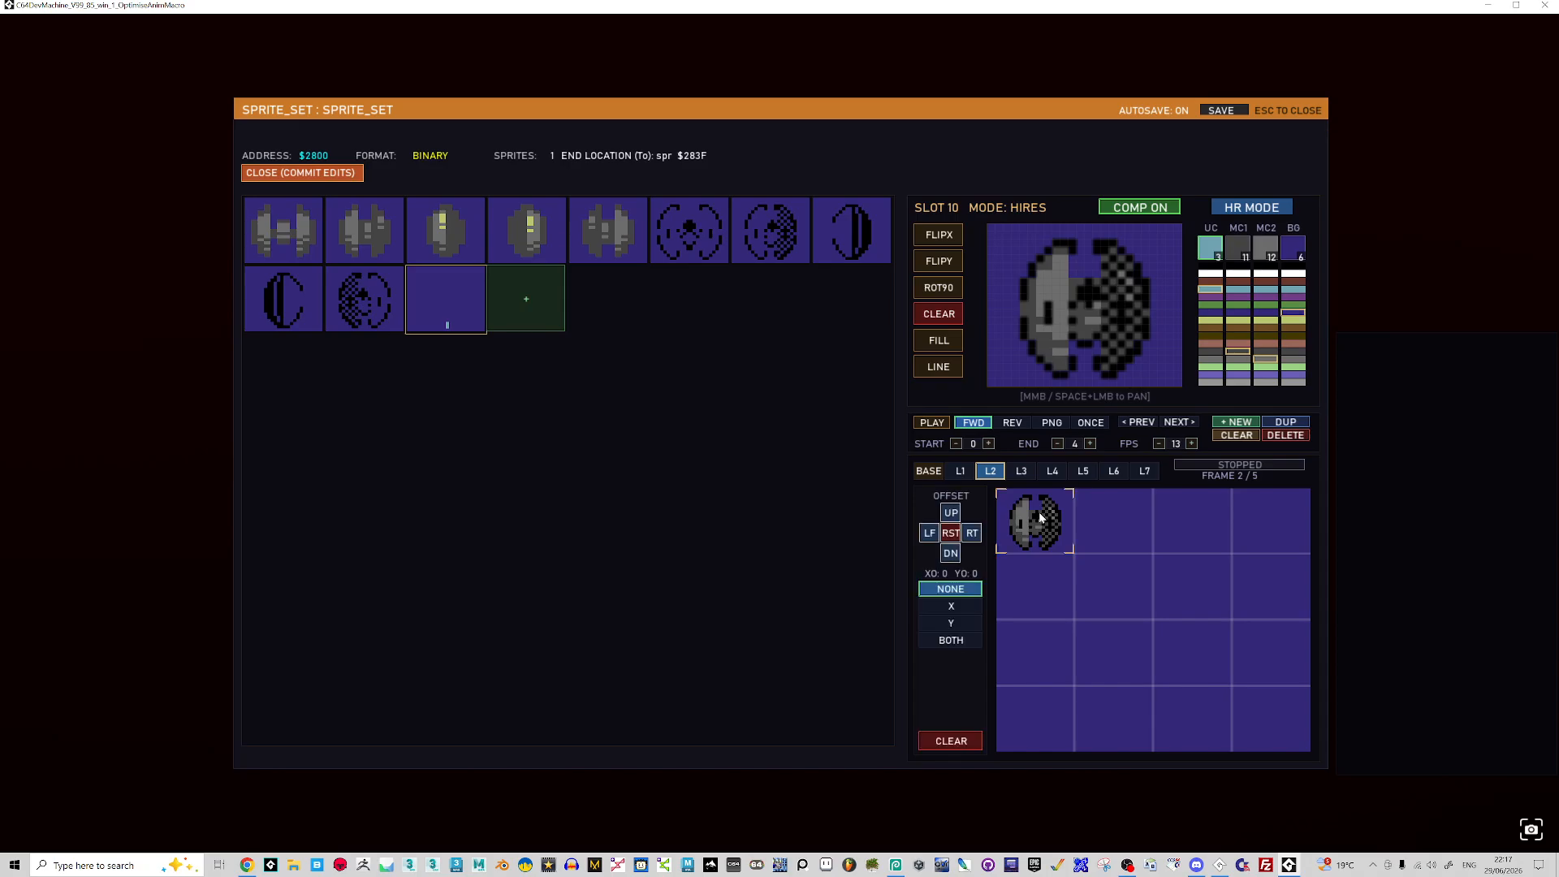
right_click(1040, 518)
left_click(1039, 518)
left_click(960, 471)
left_click(991, 473)
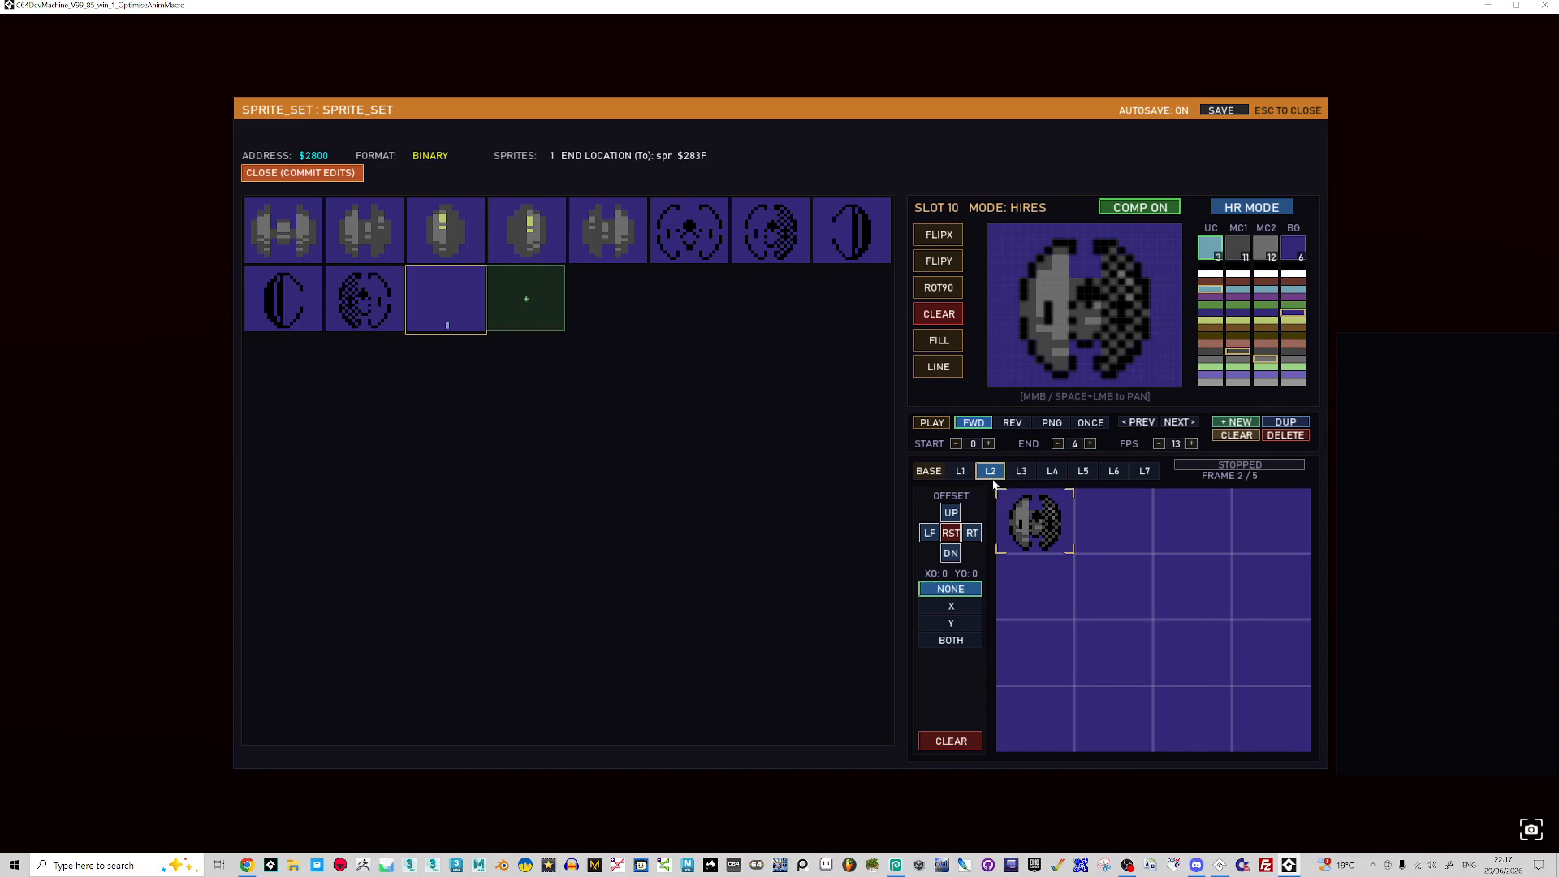
left_click(1040, 526)
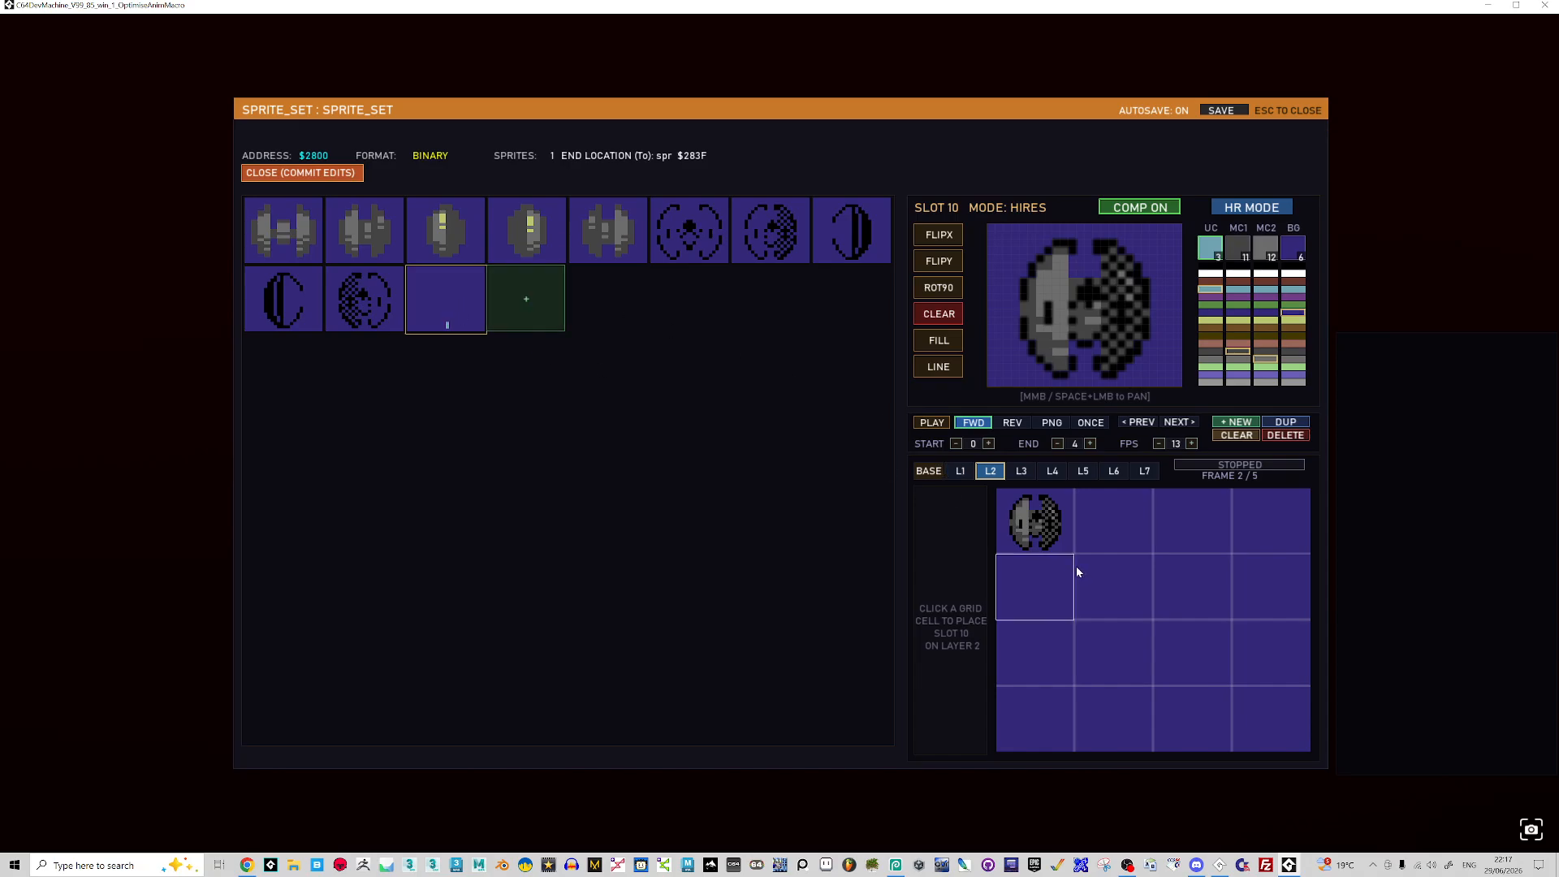
left_click(1041, 532)
- Step through the five animation frames and examine the flame in the composite preview
key("Left")
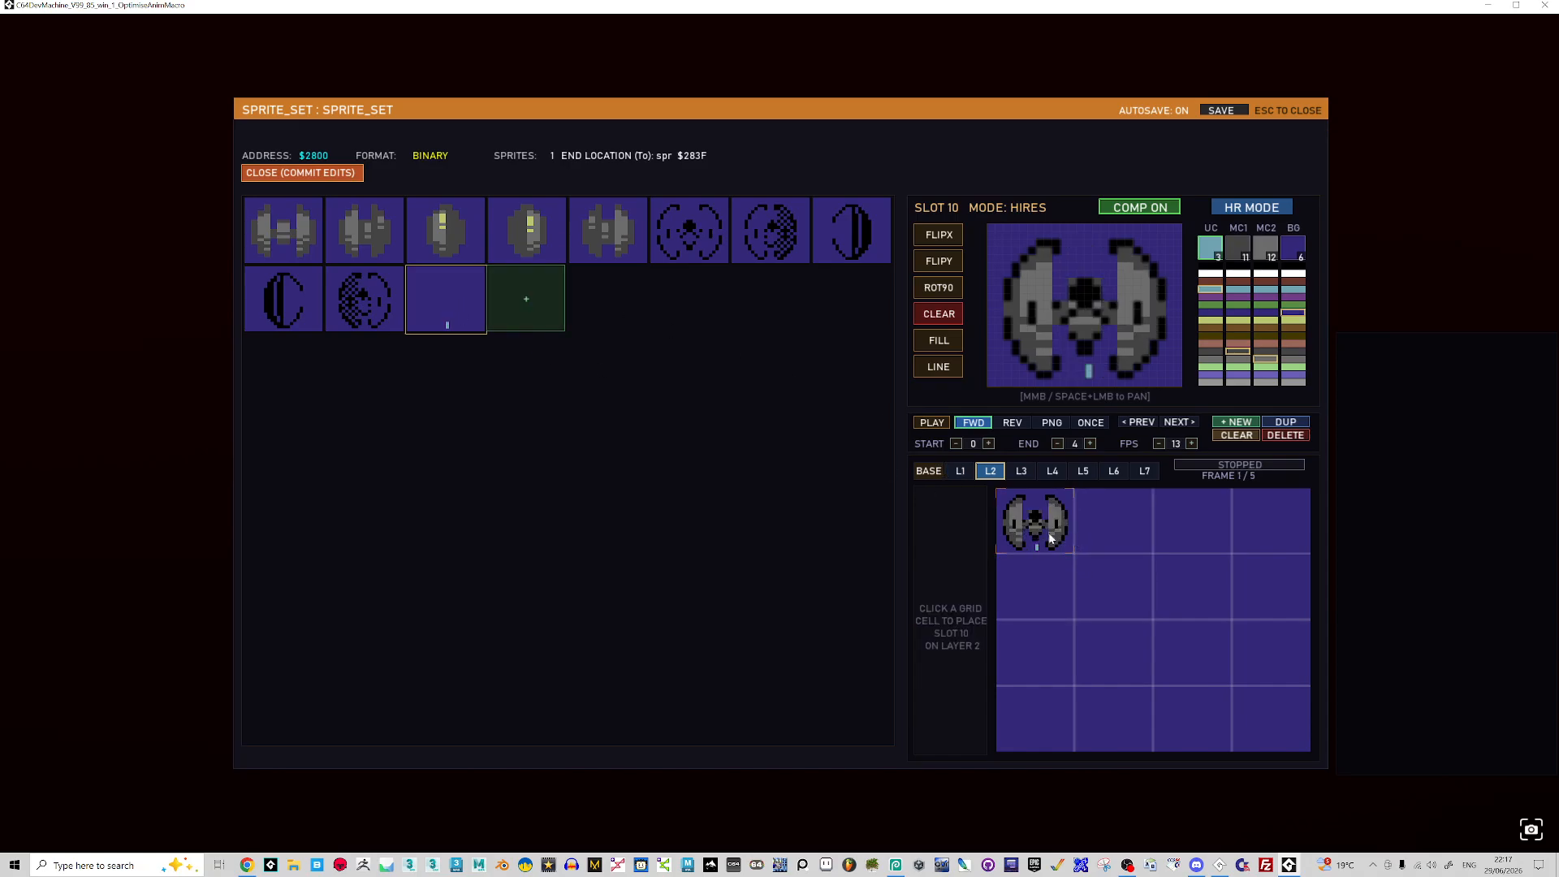
key("Right")
key("Right")
key("Right")
key("Right")
key("Right")
key("Right")
key("Right")
key("Right")
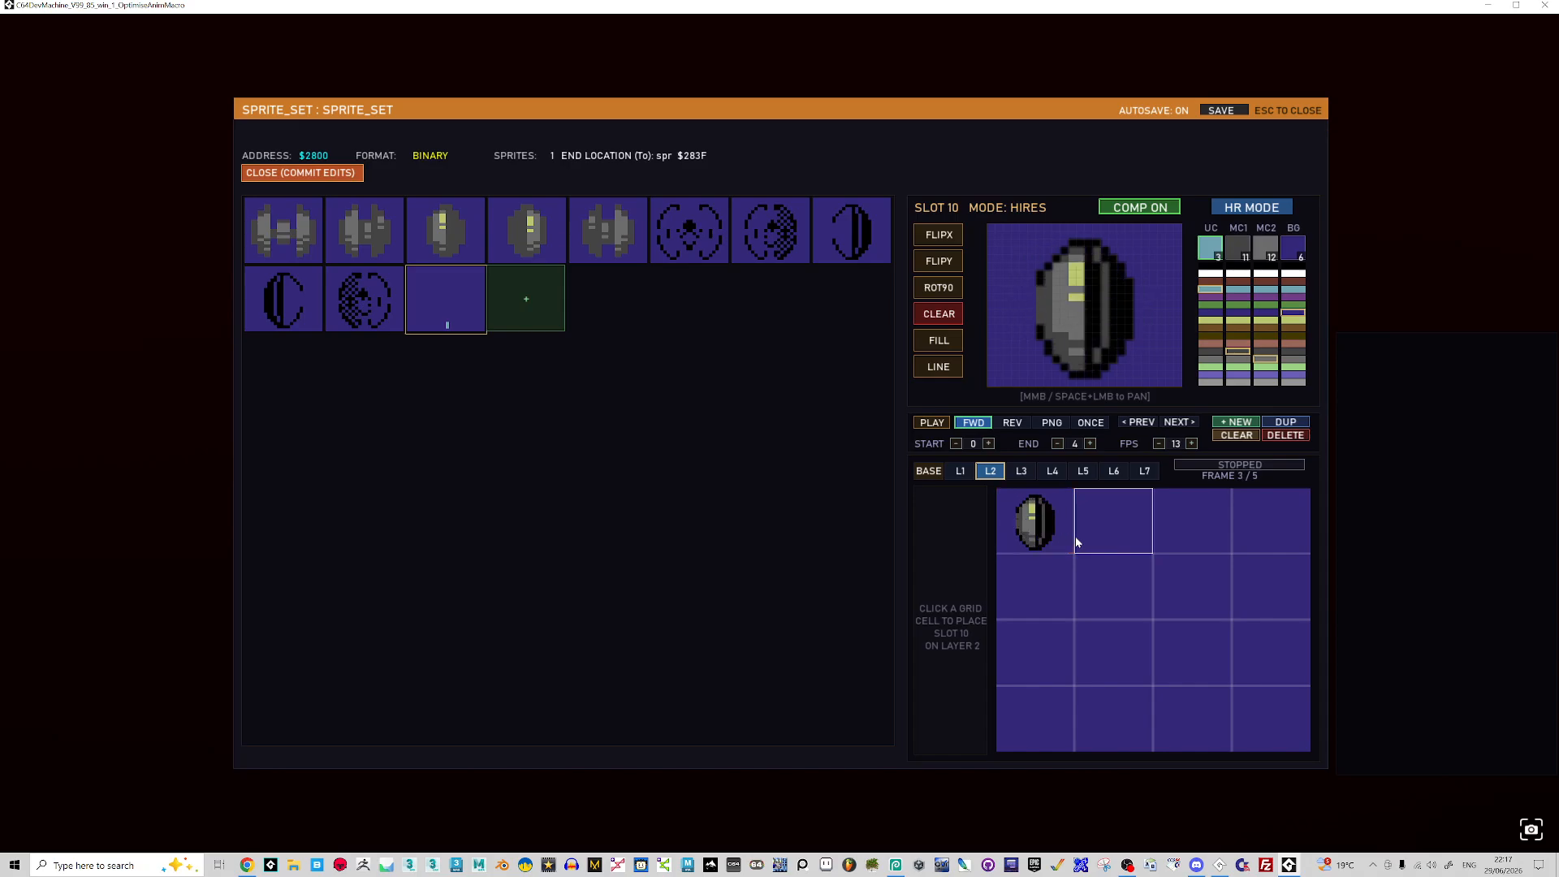
key("Right")
key("Right")
key("Right")
key("Right")
key("Right")
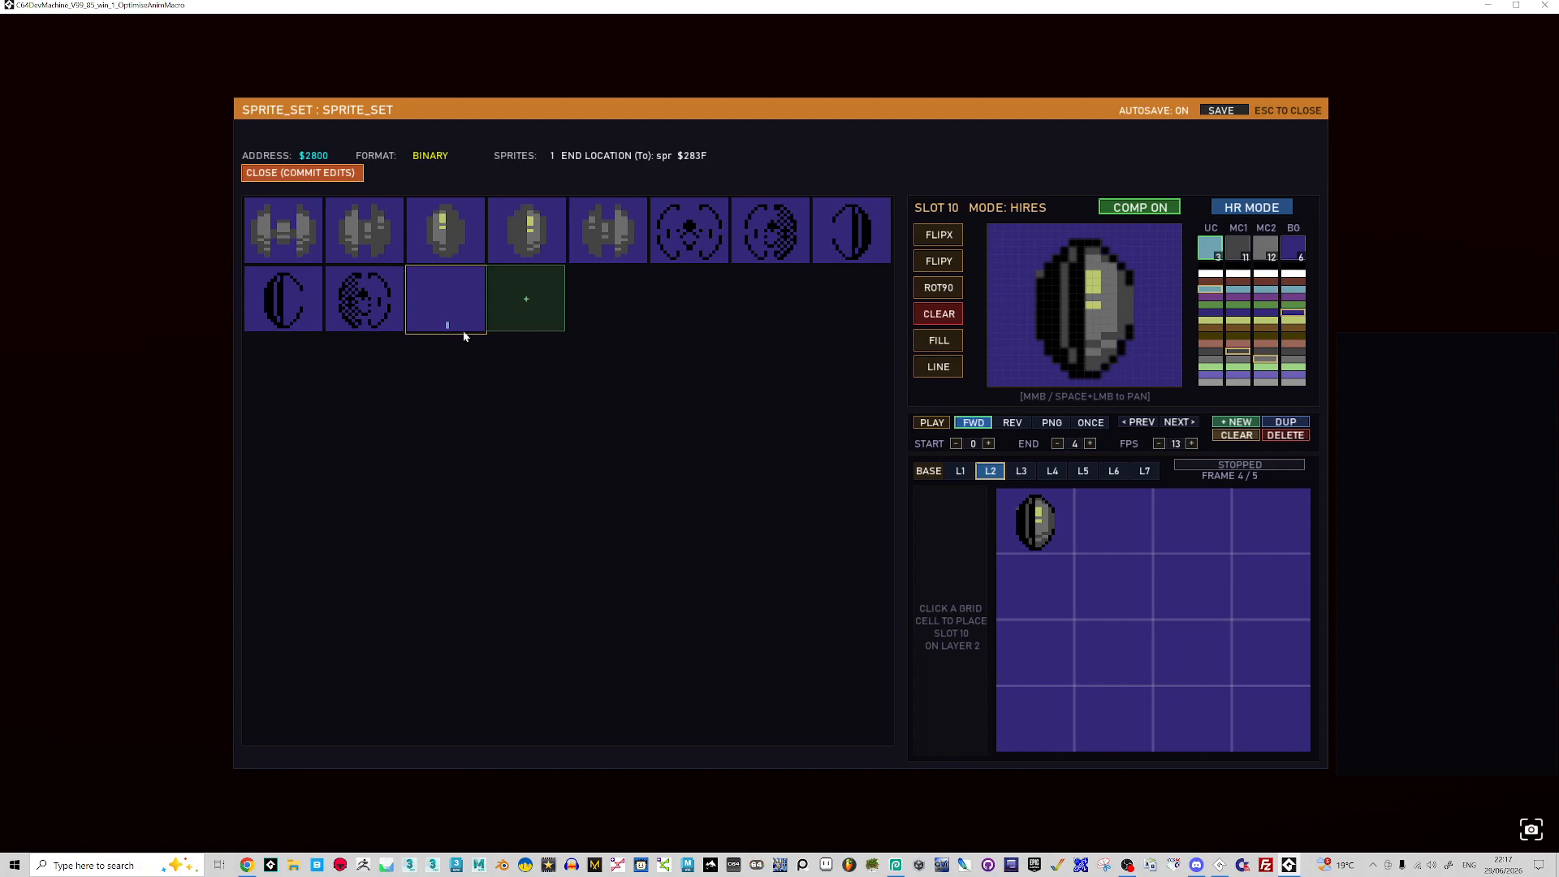
- Turn off the composite preview and widen slot 10's flame to a two-by-two cyan block with one pixel below, playing the loop briefly
left_click(1137, 209)
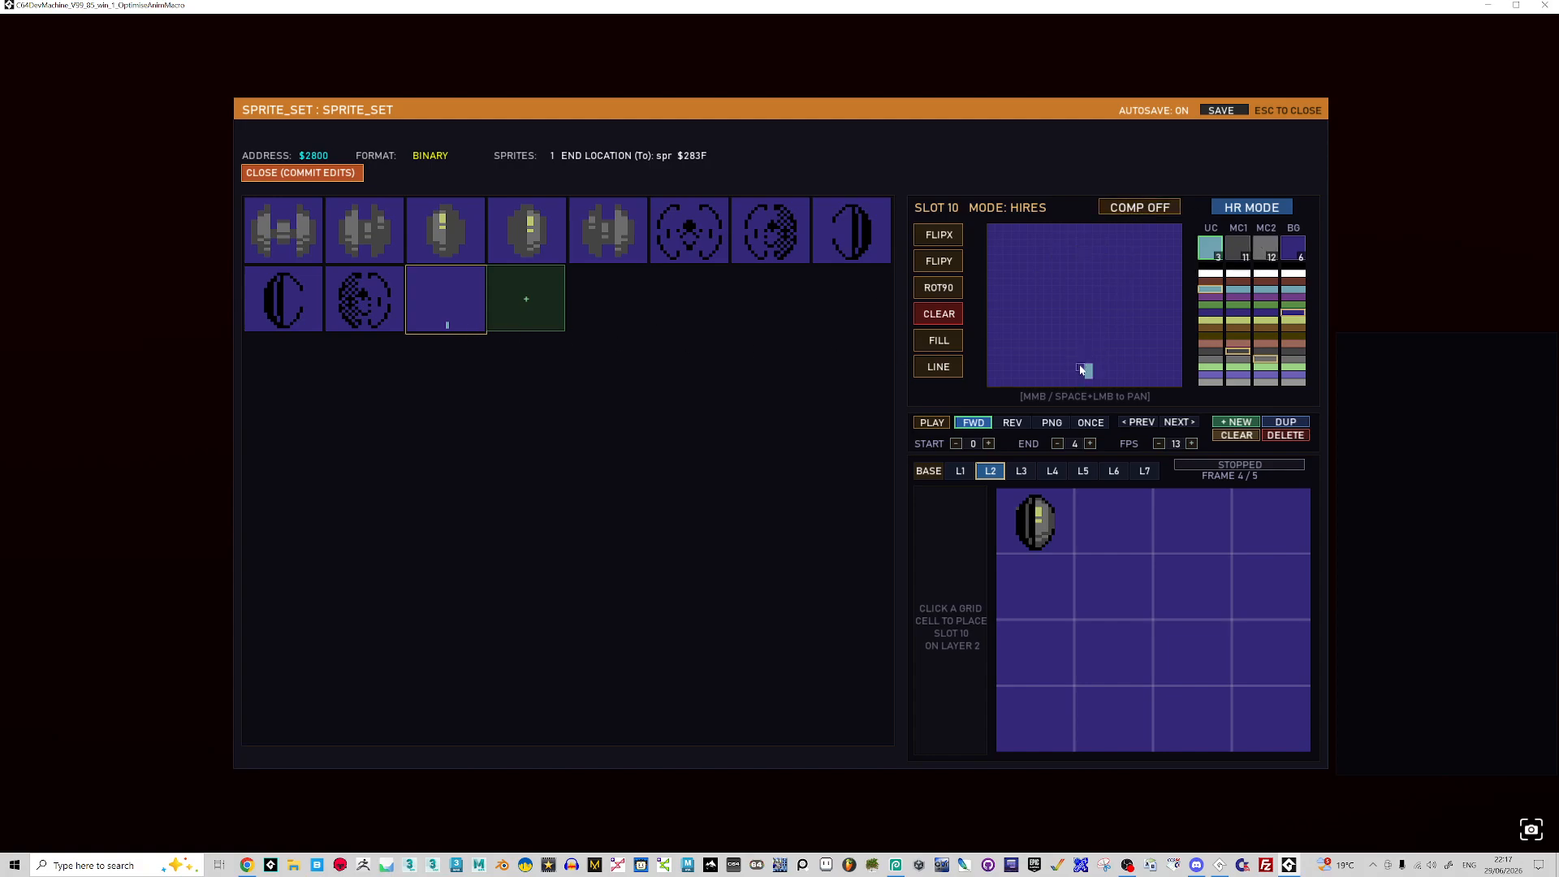
left_click(933, 424)
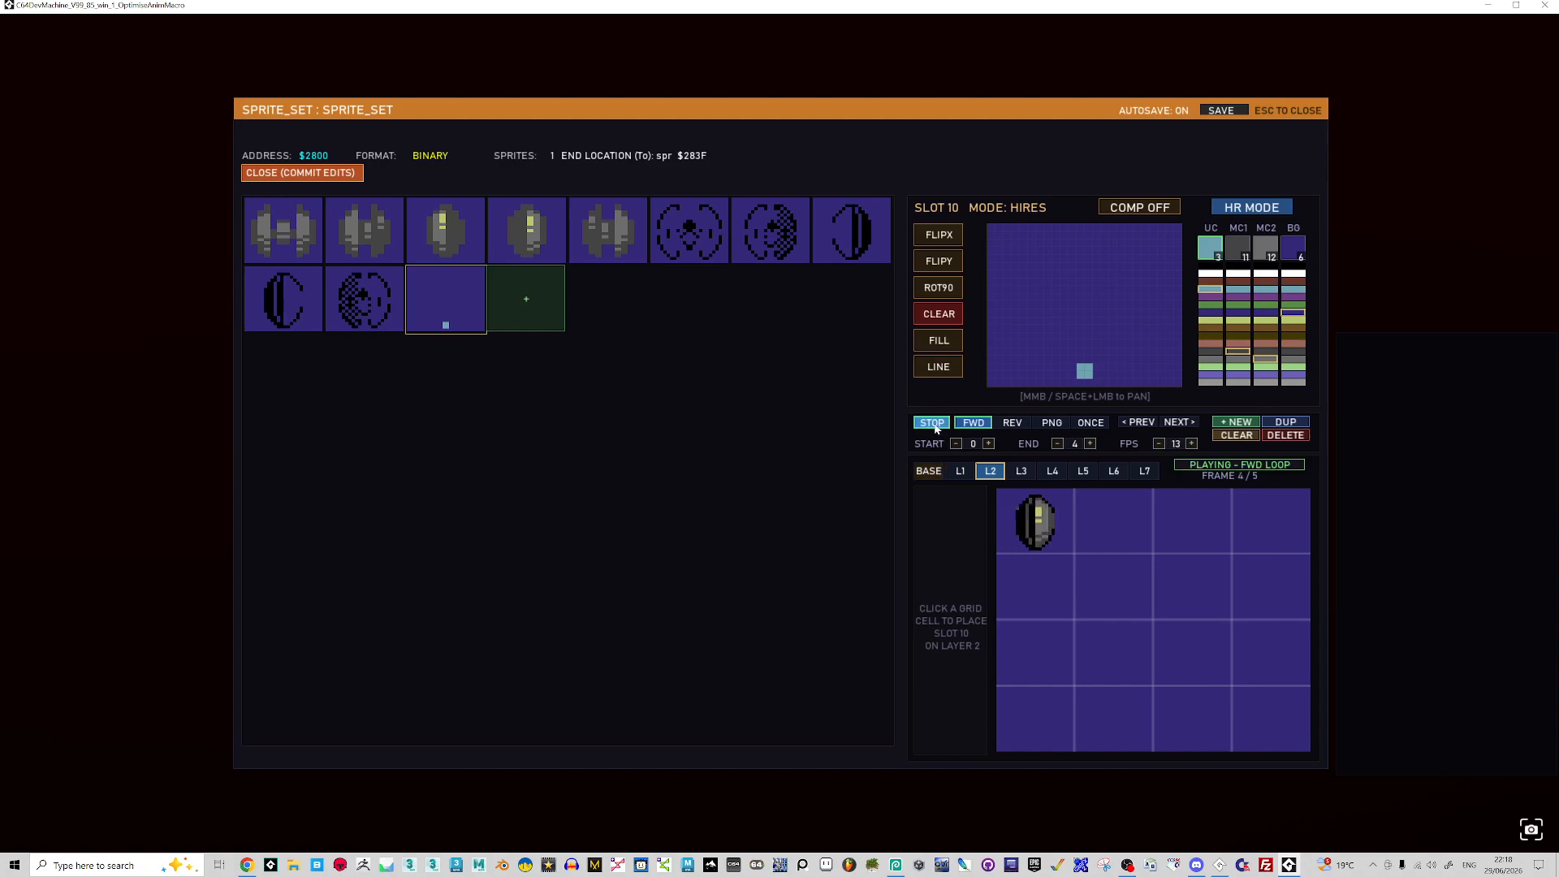
left_click(1089, 382)
key("space")
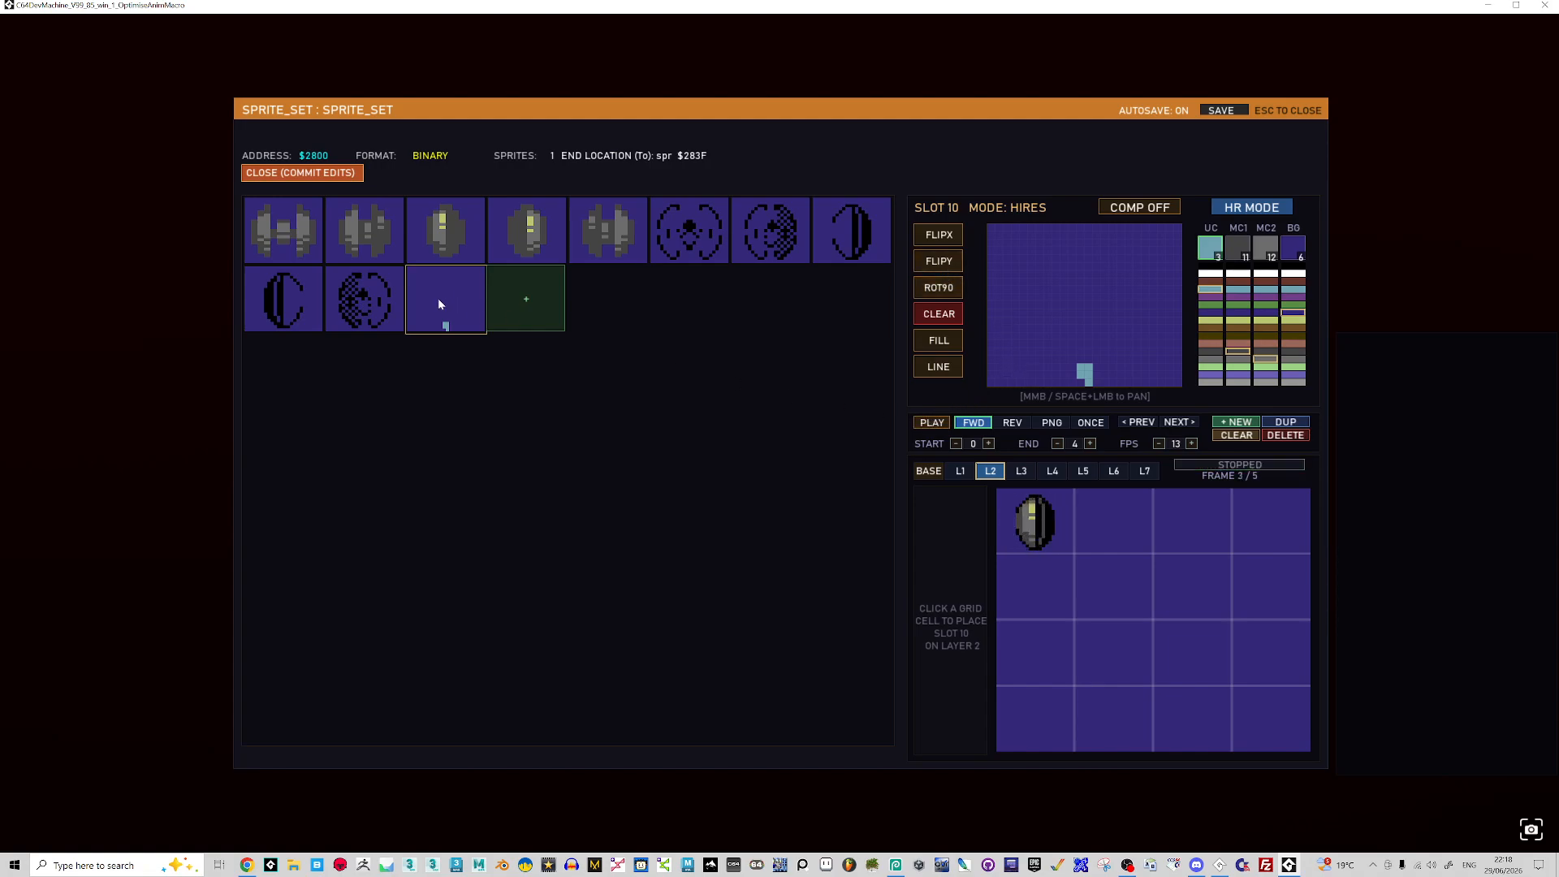
- Add slot 11 with a copy of slot 10's flame and place it on the ship's layer 2 cell in frame 2
left_click(515, 305)
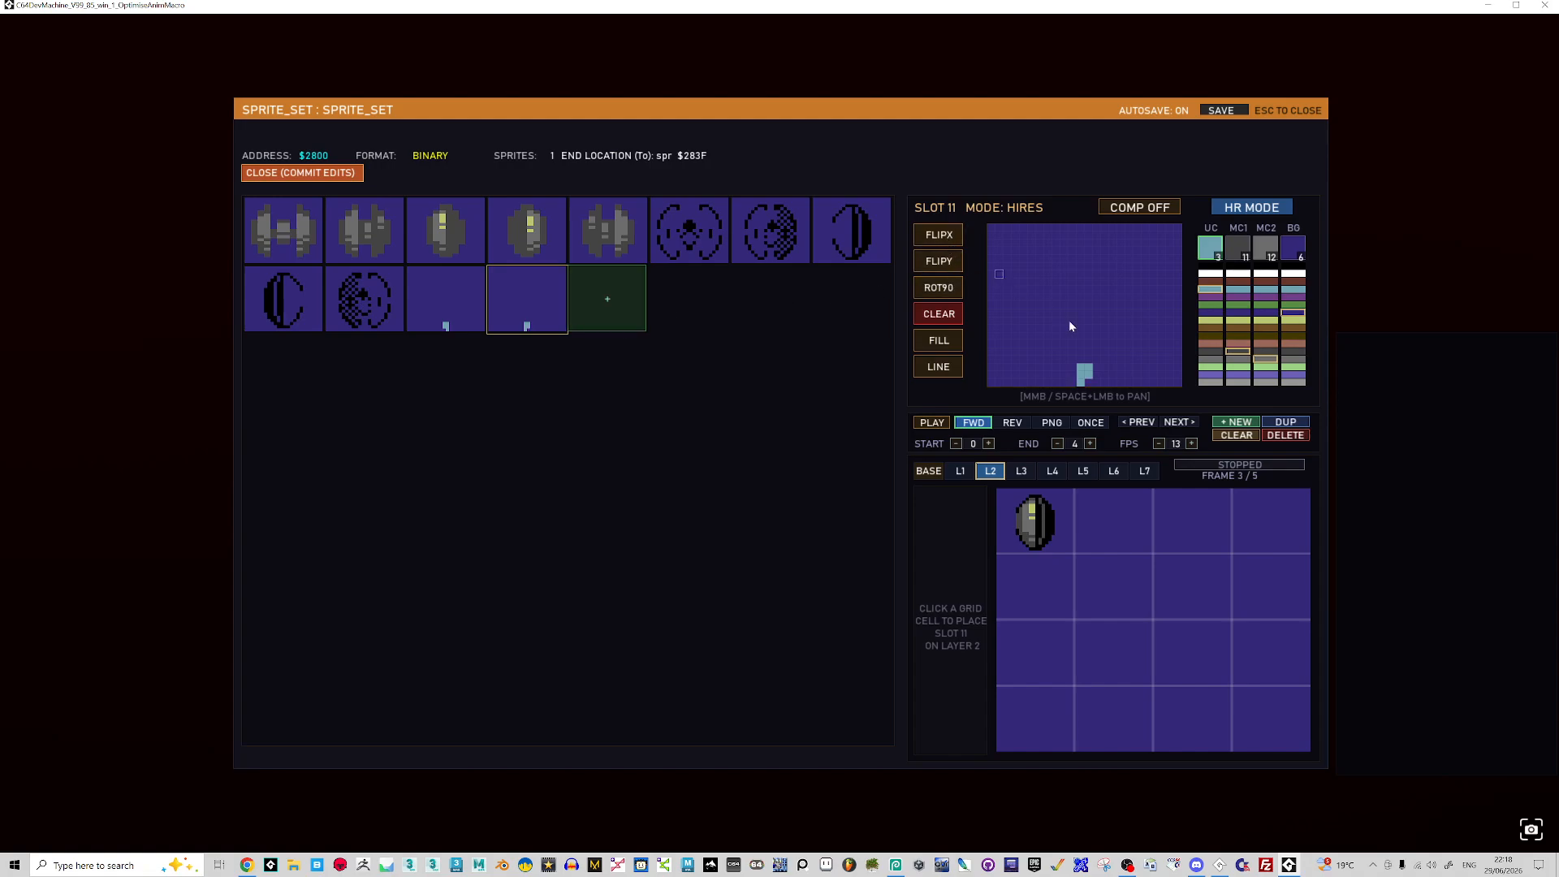
key("Left")
left_click(1054, 538)
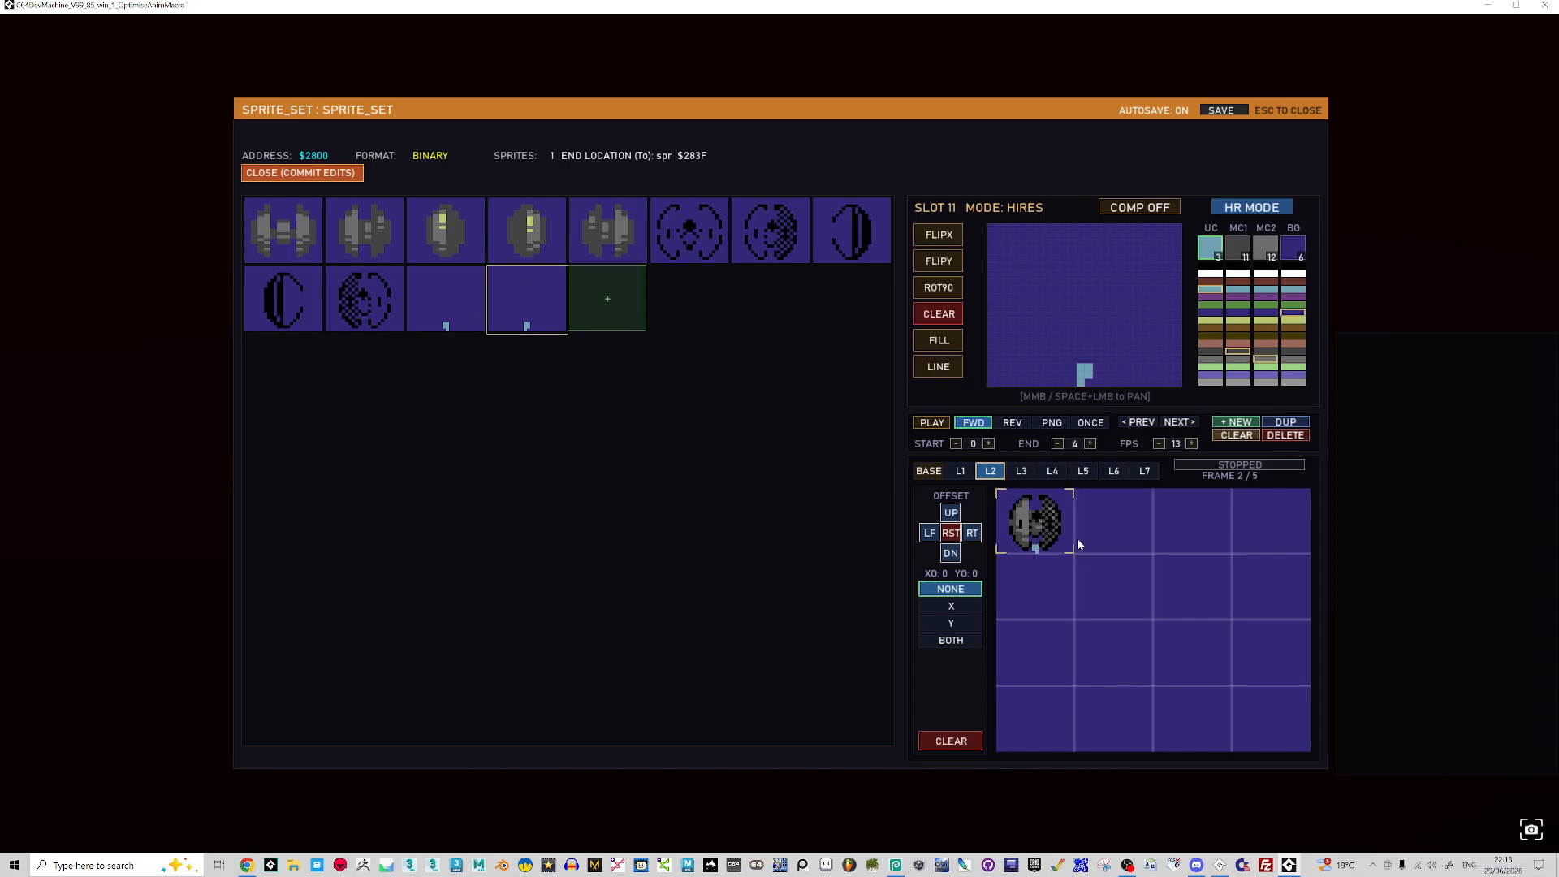
left_click(1054, 540)
left_click(1047, 538)
left_click(714, 409)
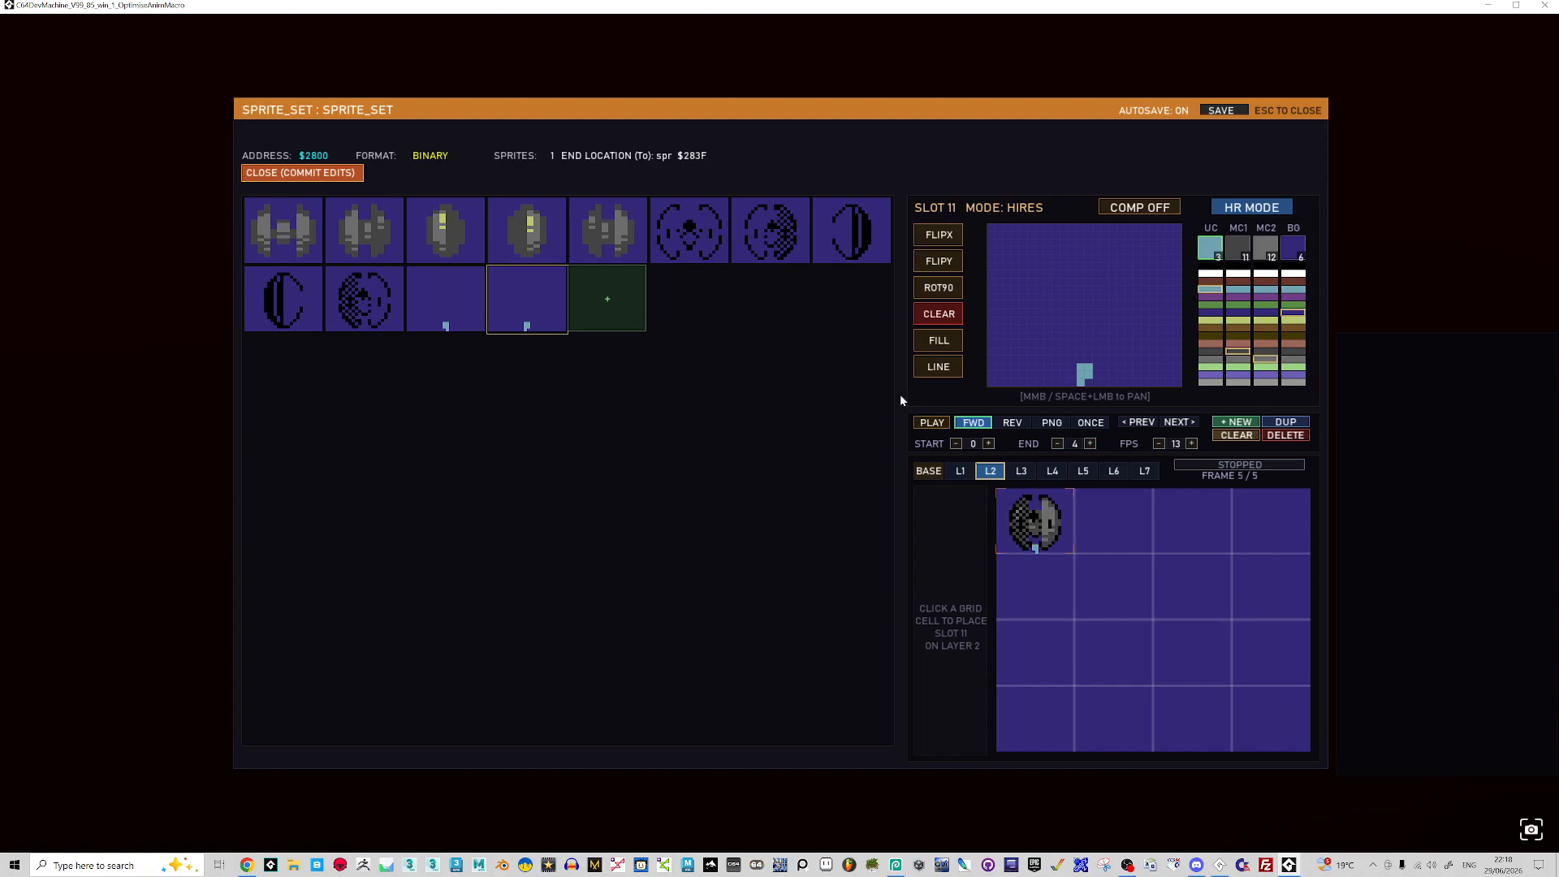
- While the loop plays, clear slot 11, paste slot 10's flame into it and flip it horizontally
left_click(936, 424)
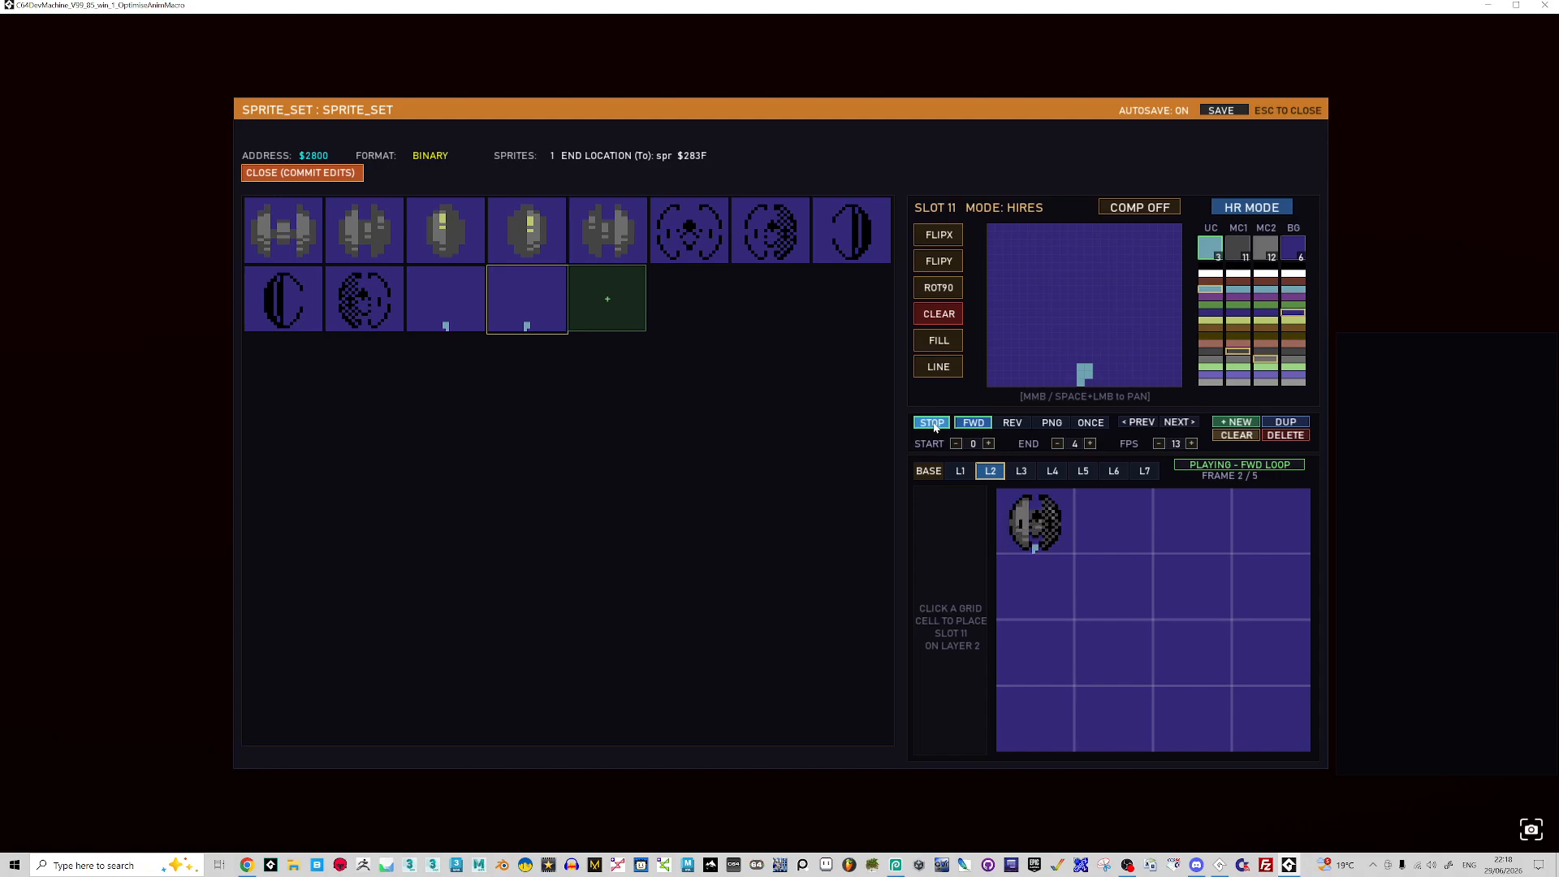
left_click(943, 316)
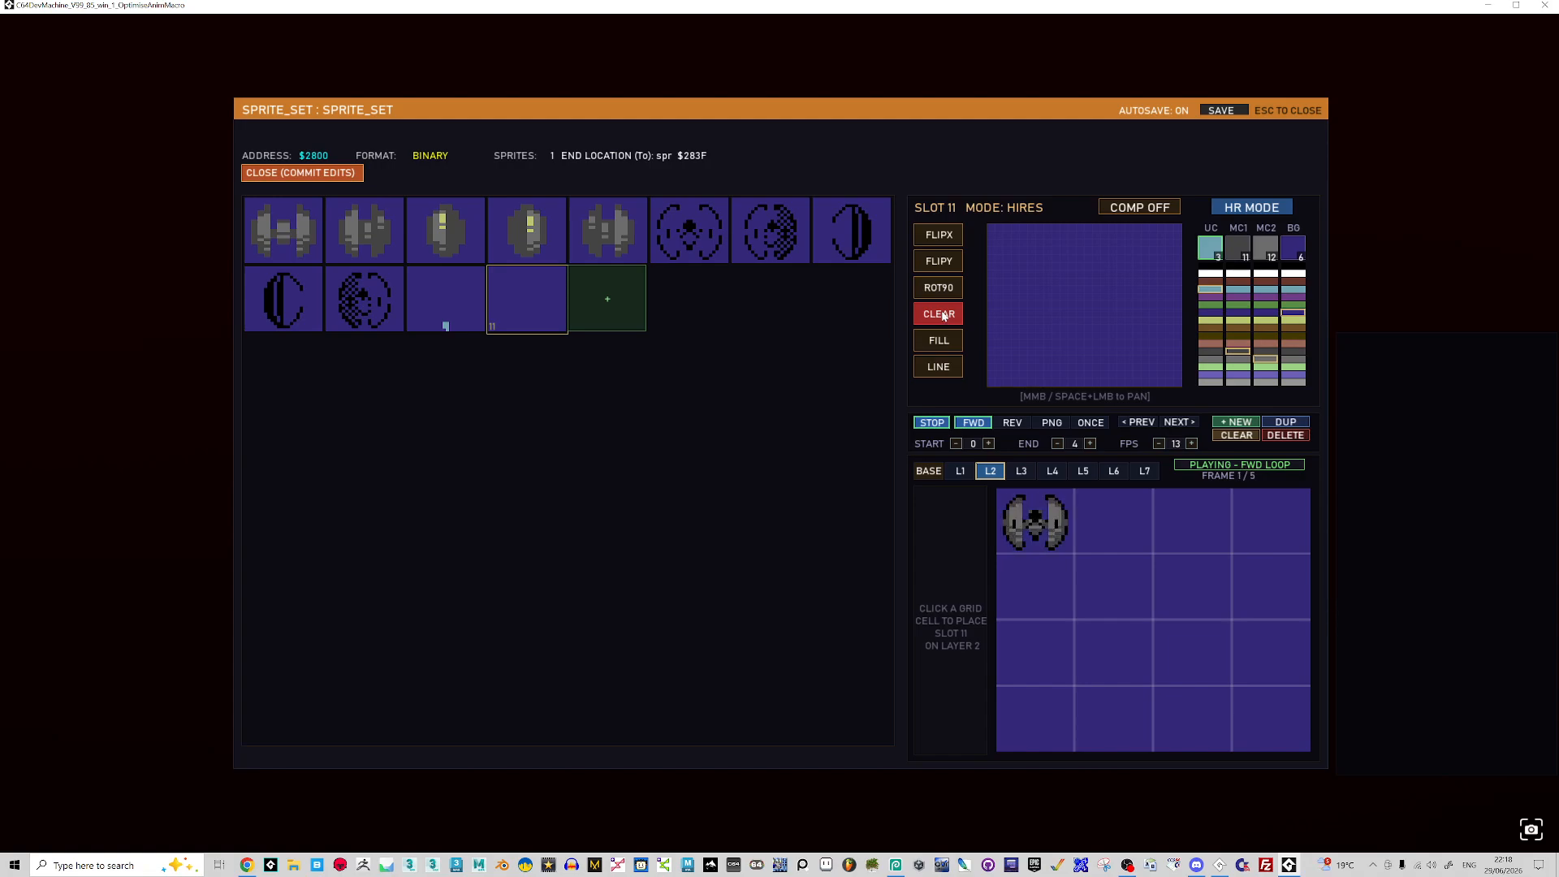
left_click(453, 327)
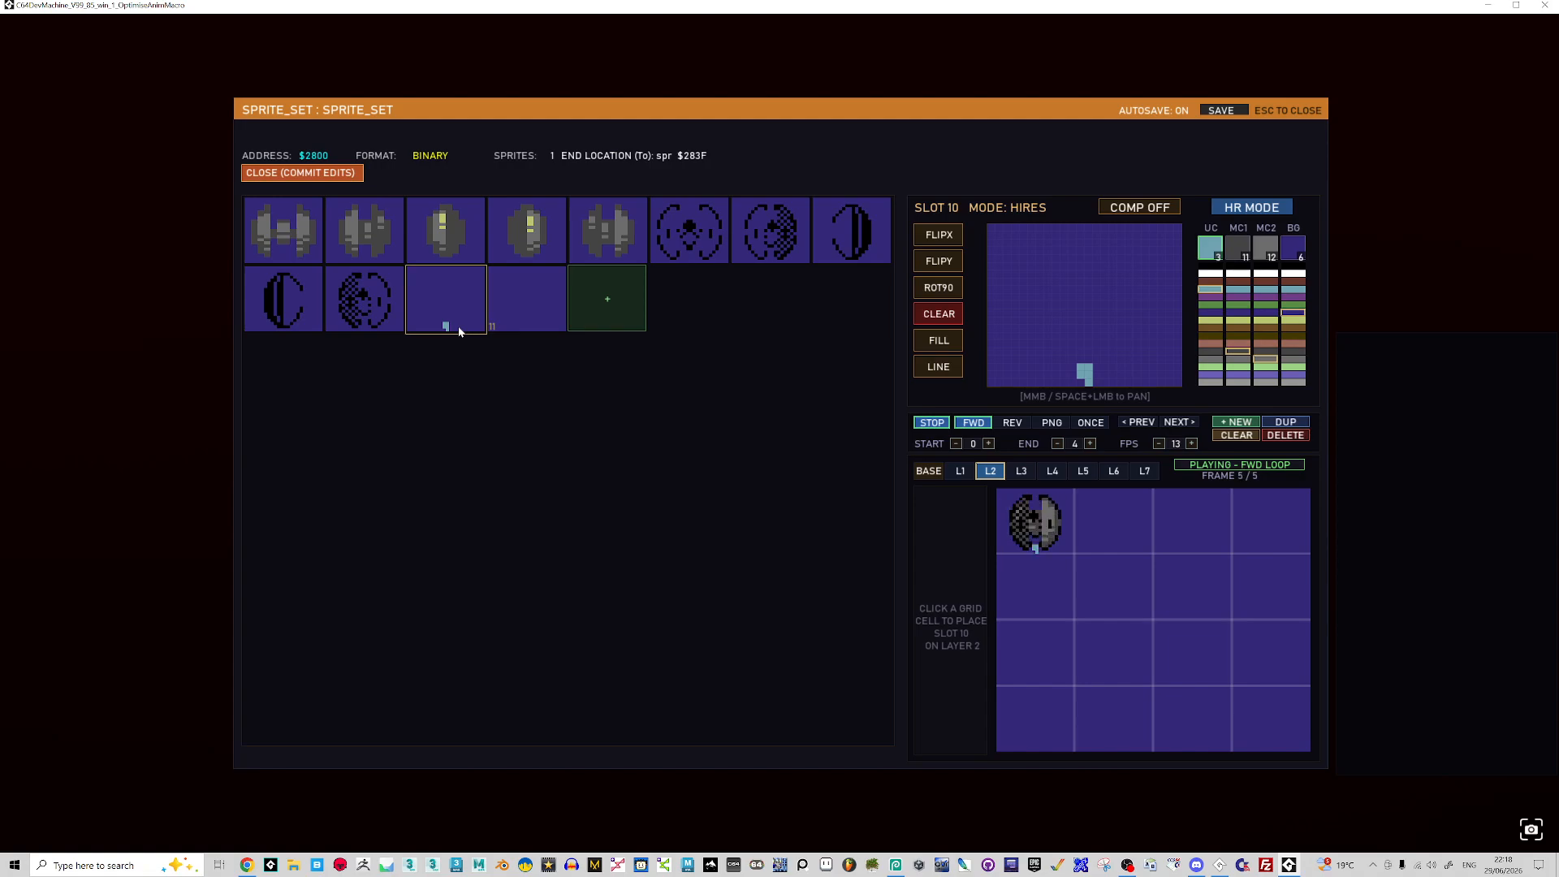
left_click(523, 330)
key("ctrl+v")
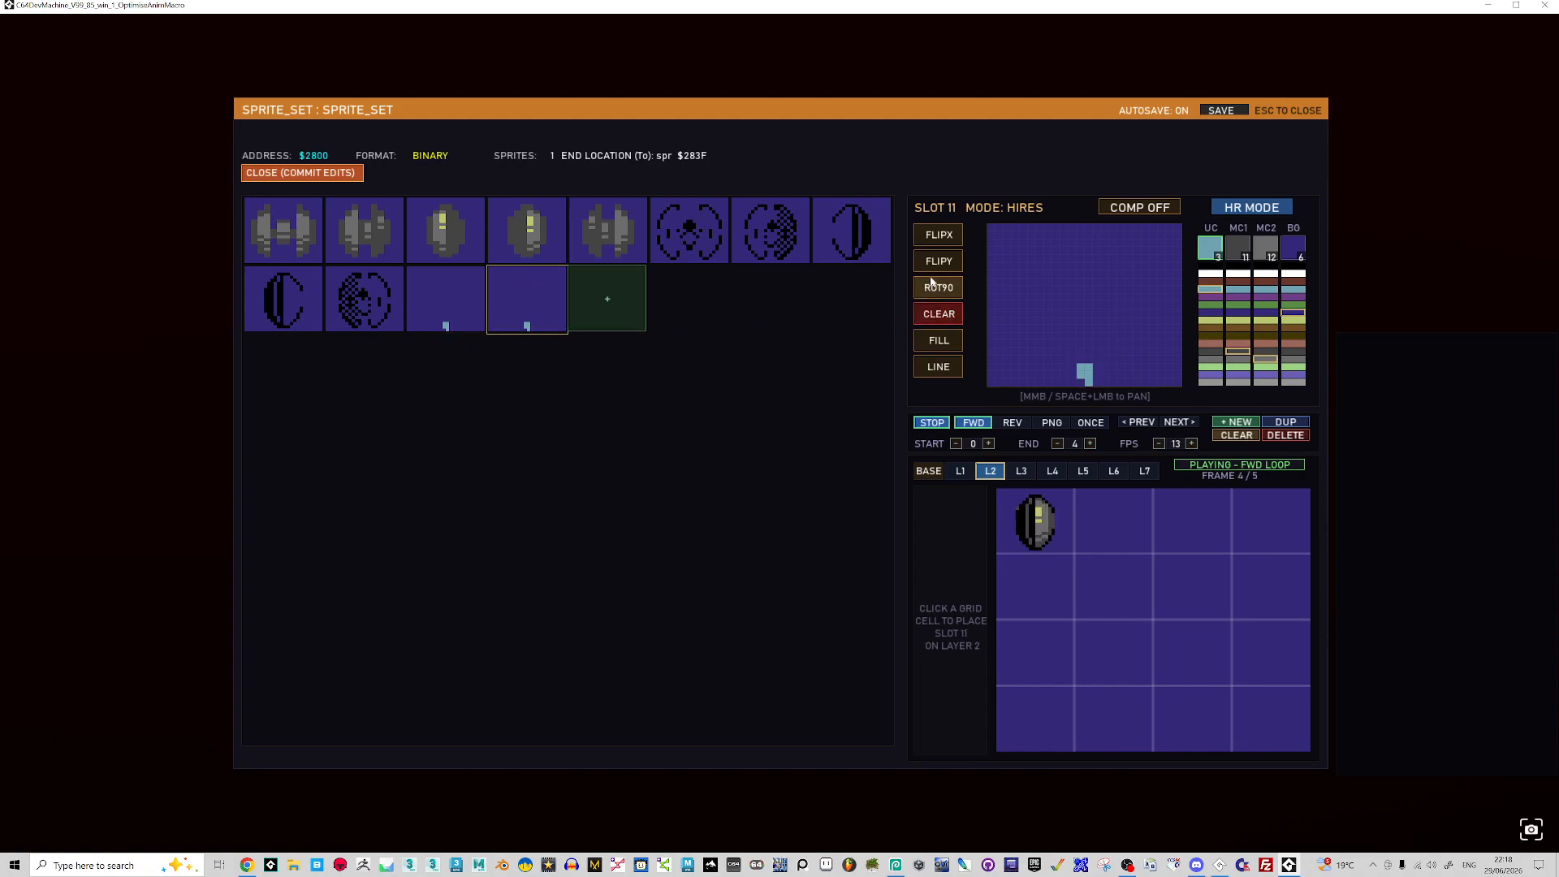
left_click(940, 235)
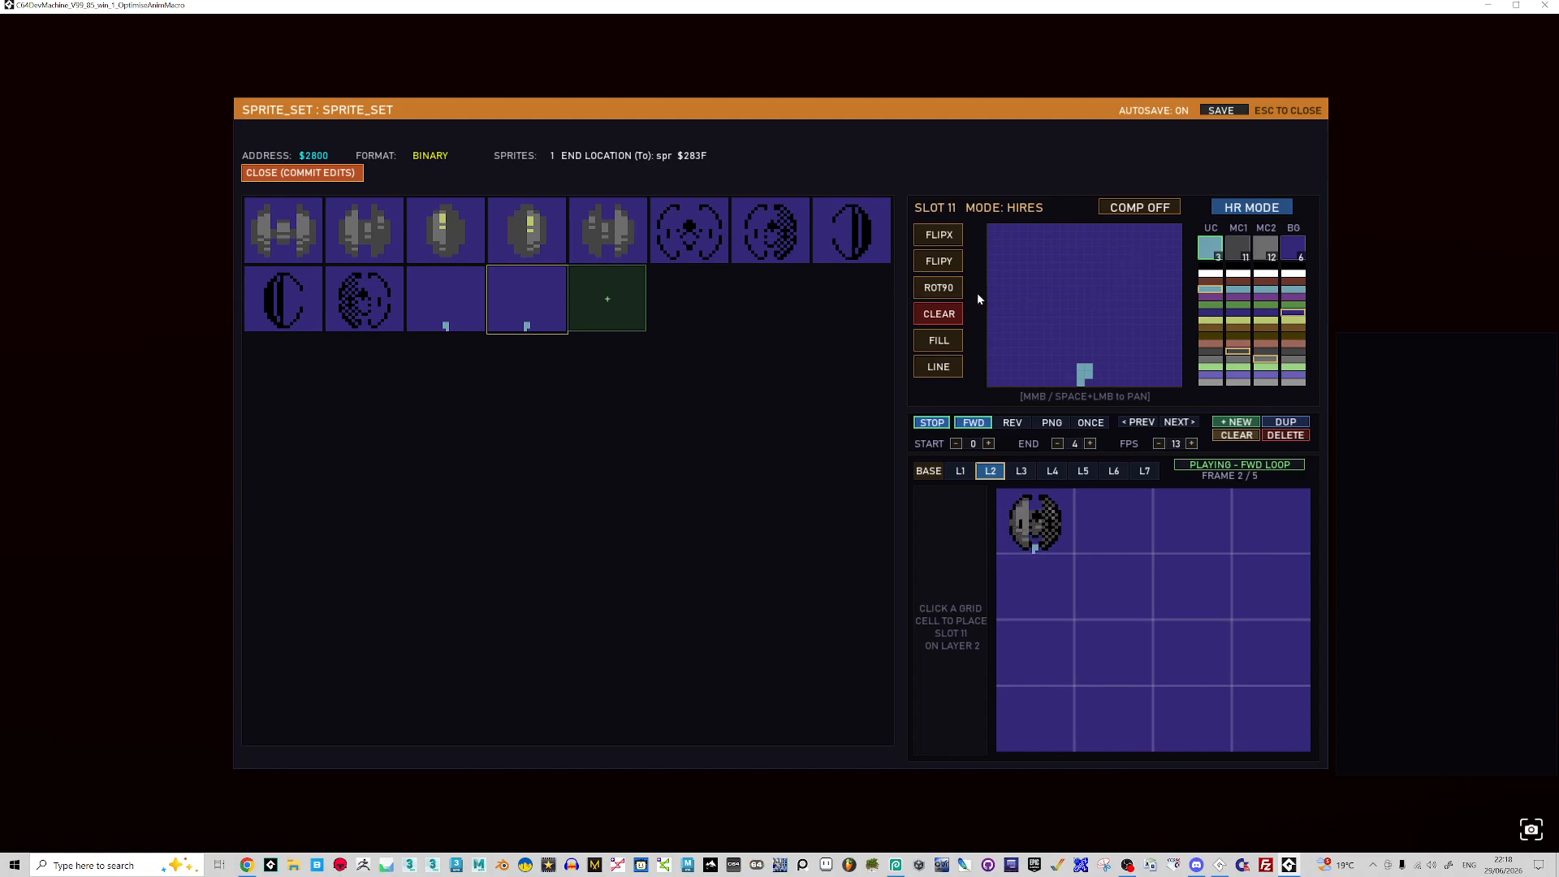
left_click(932, 423)
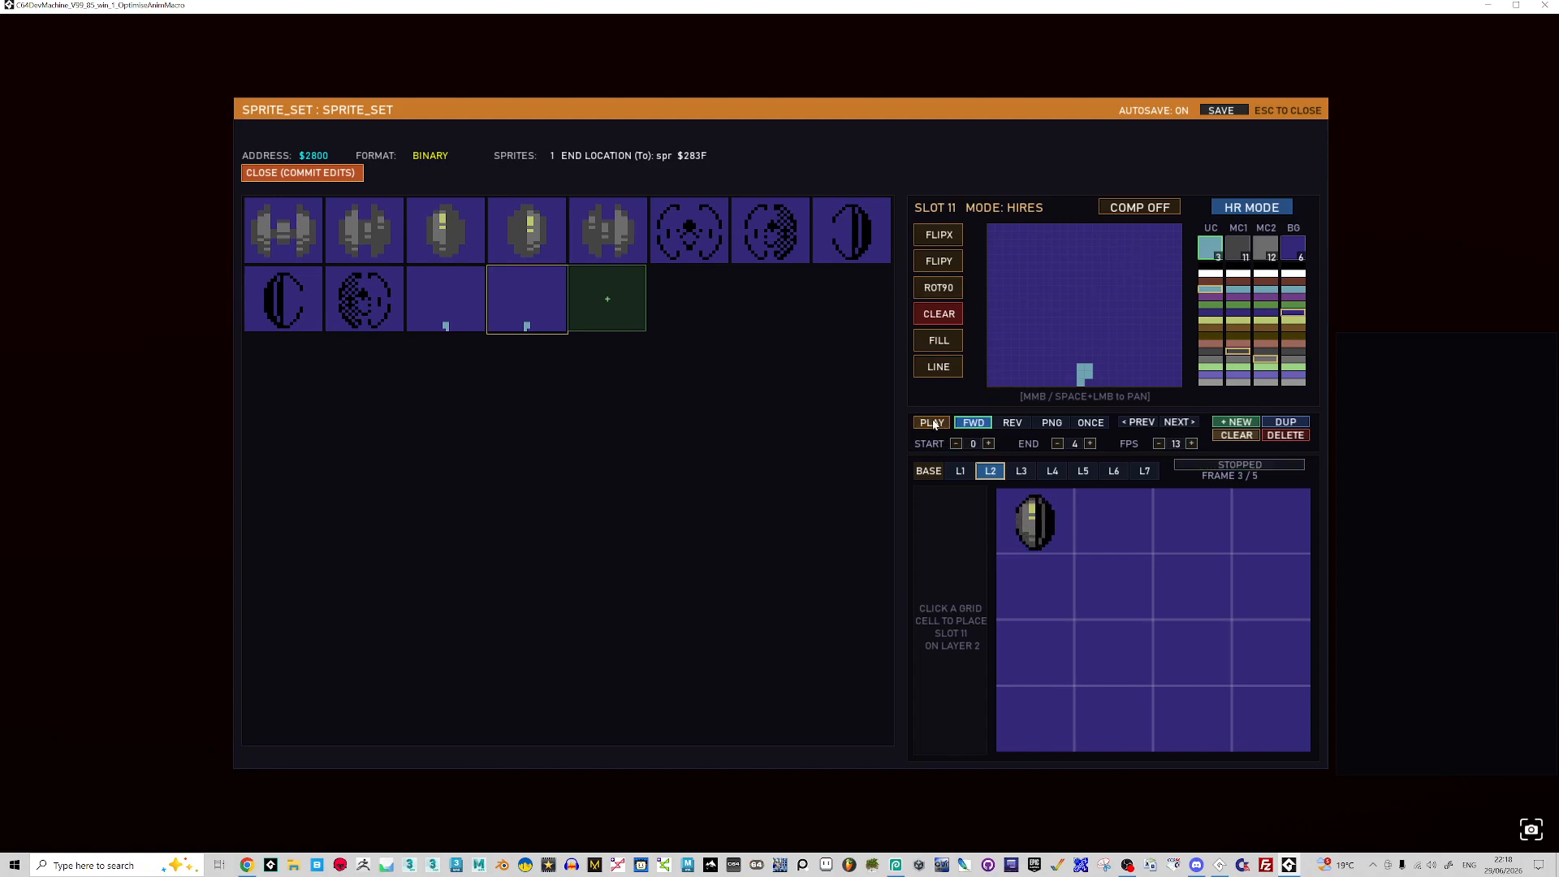
- Return to frame 1 and paint a yellow highlight pixel on the central cockpit of slot 0
left_click(695, 244)
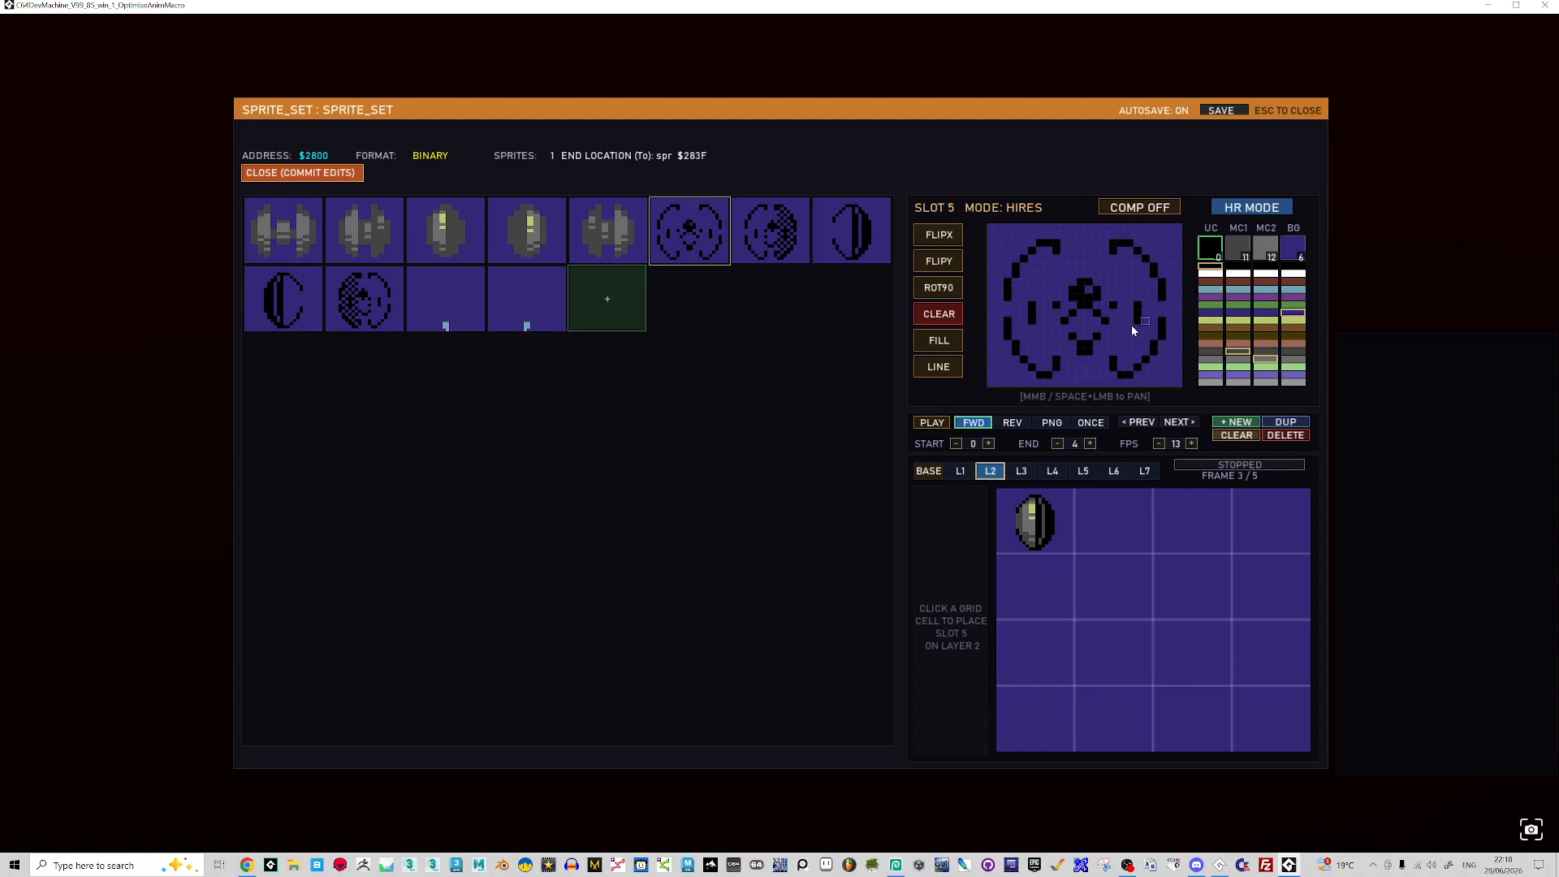
left_click(301, 236)
key("Right")
key("Right")
key("Right")
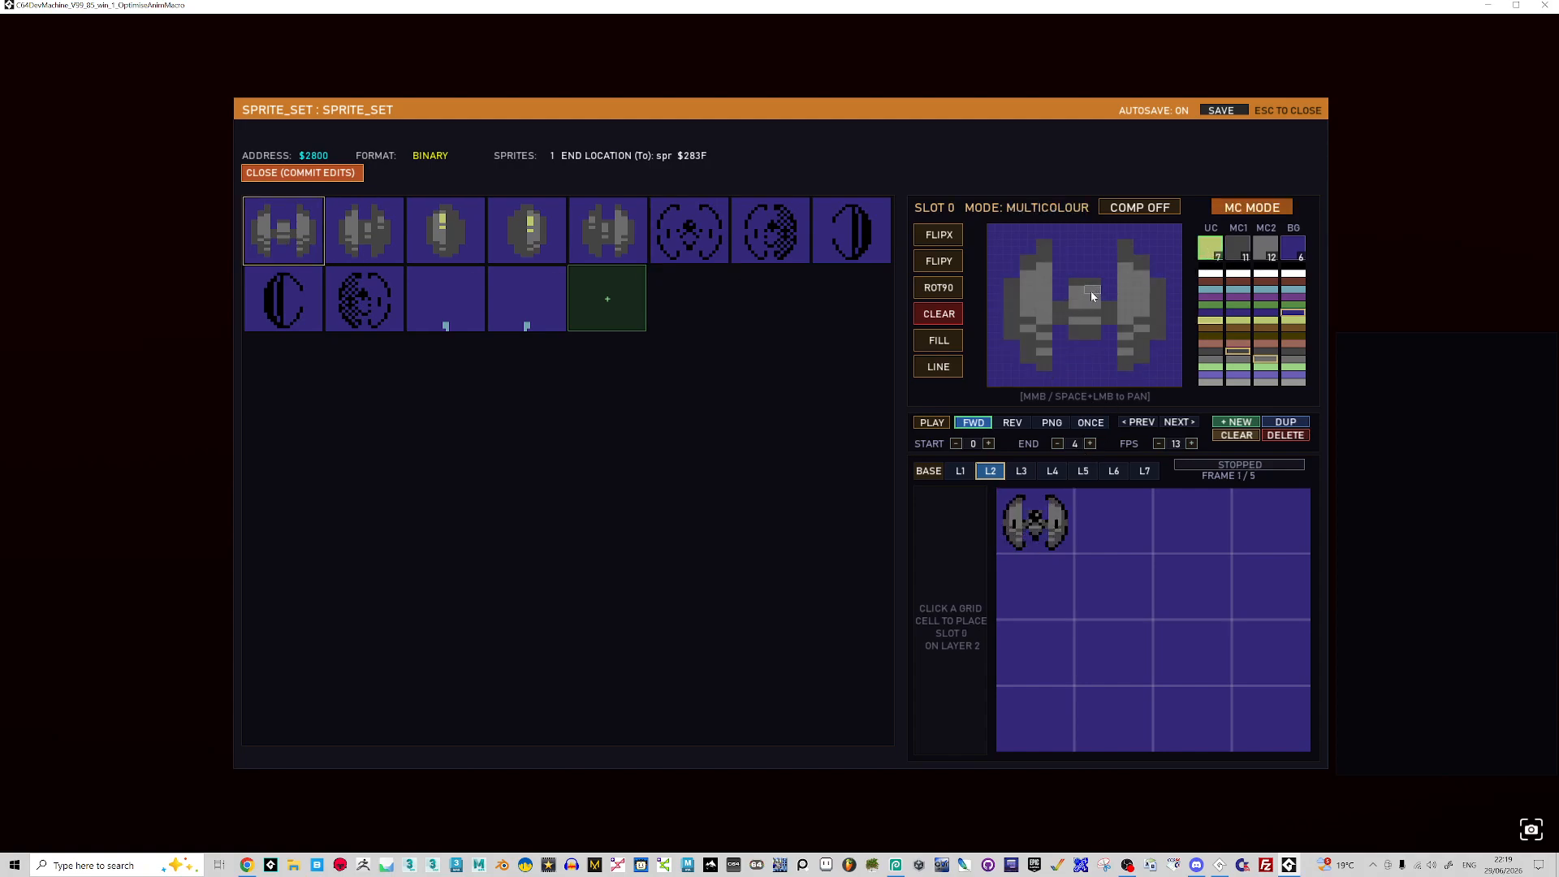
left_click(1090, 290)
- Examine slots 6 and 1 against frame 2, then play the animation loop to check the ship
key("Right")
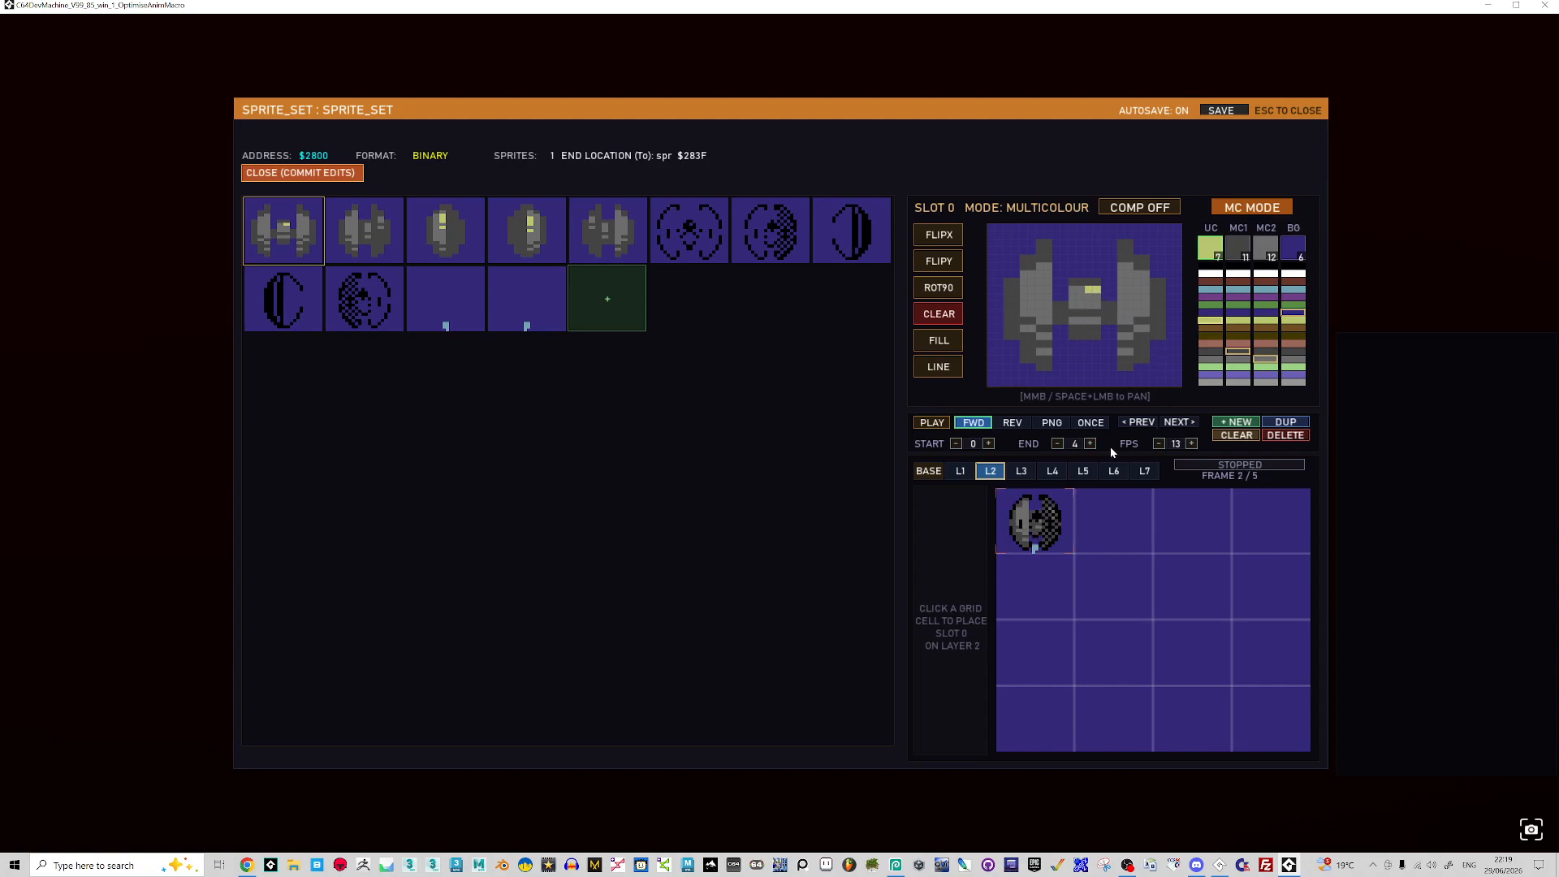
left_click(756, 237)
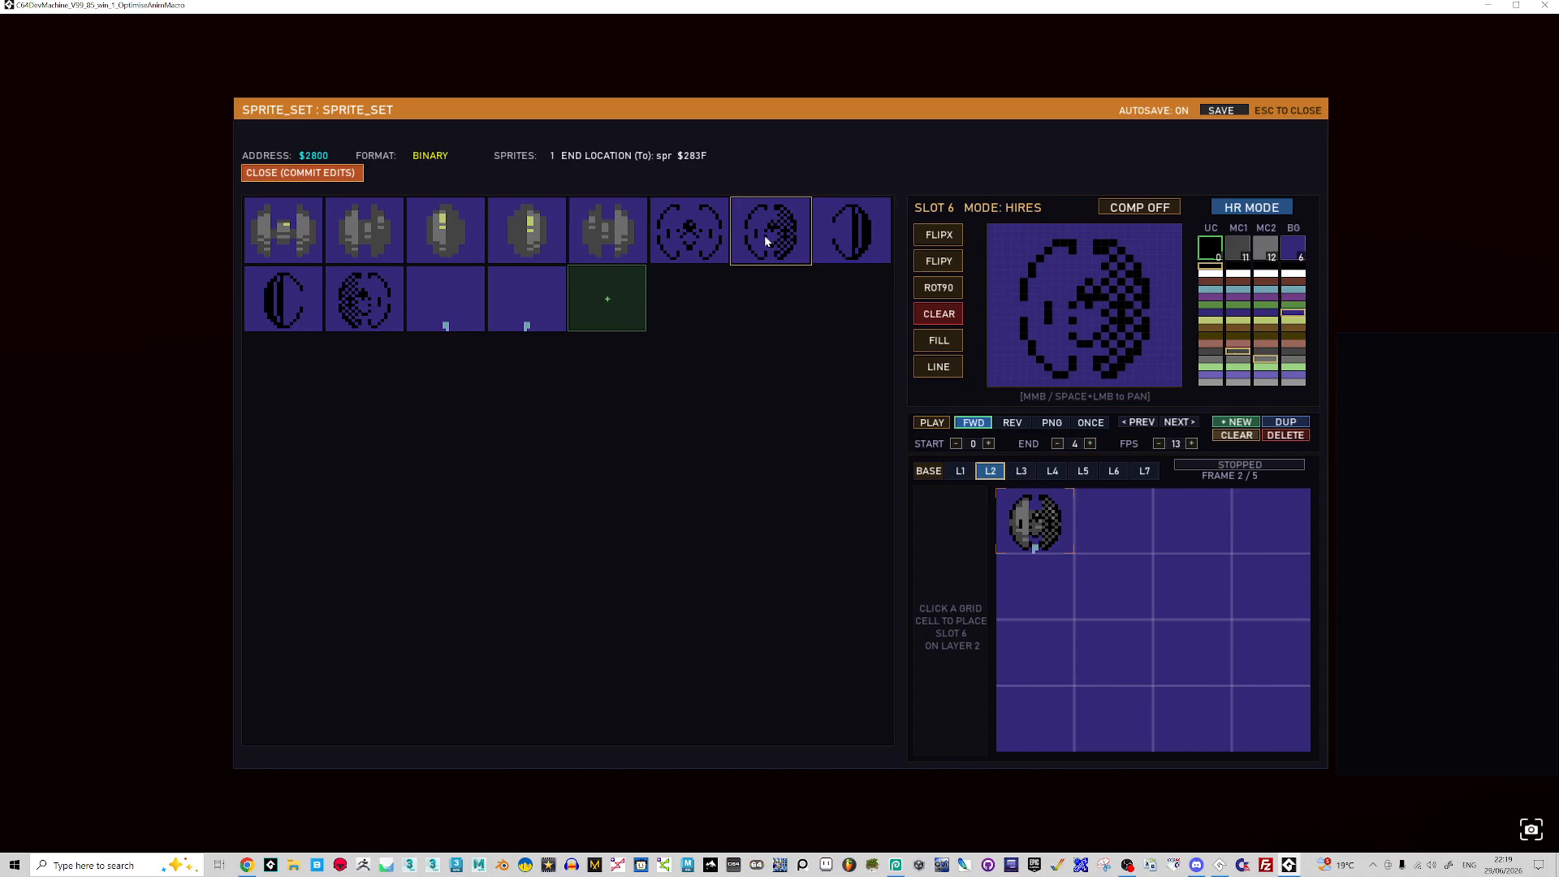
left_click(385, 247)
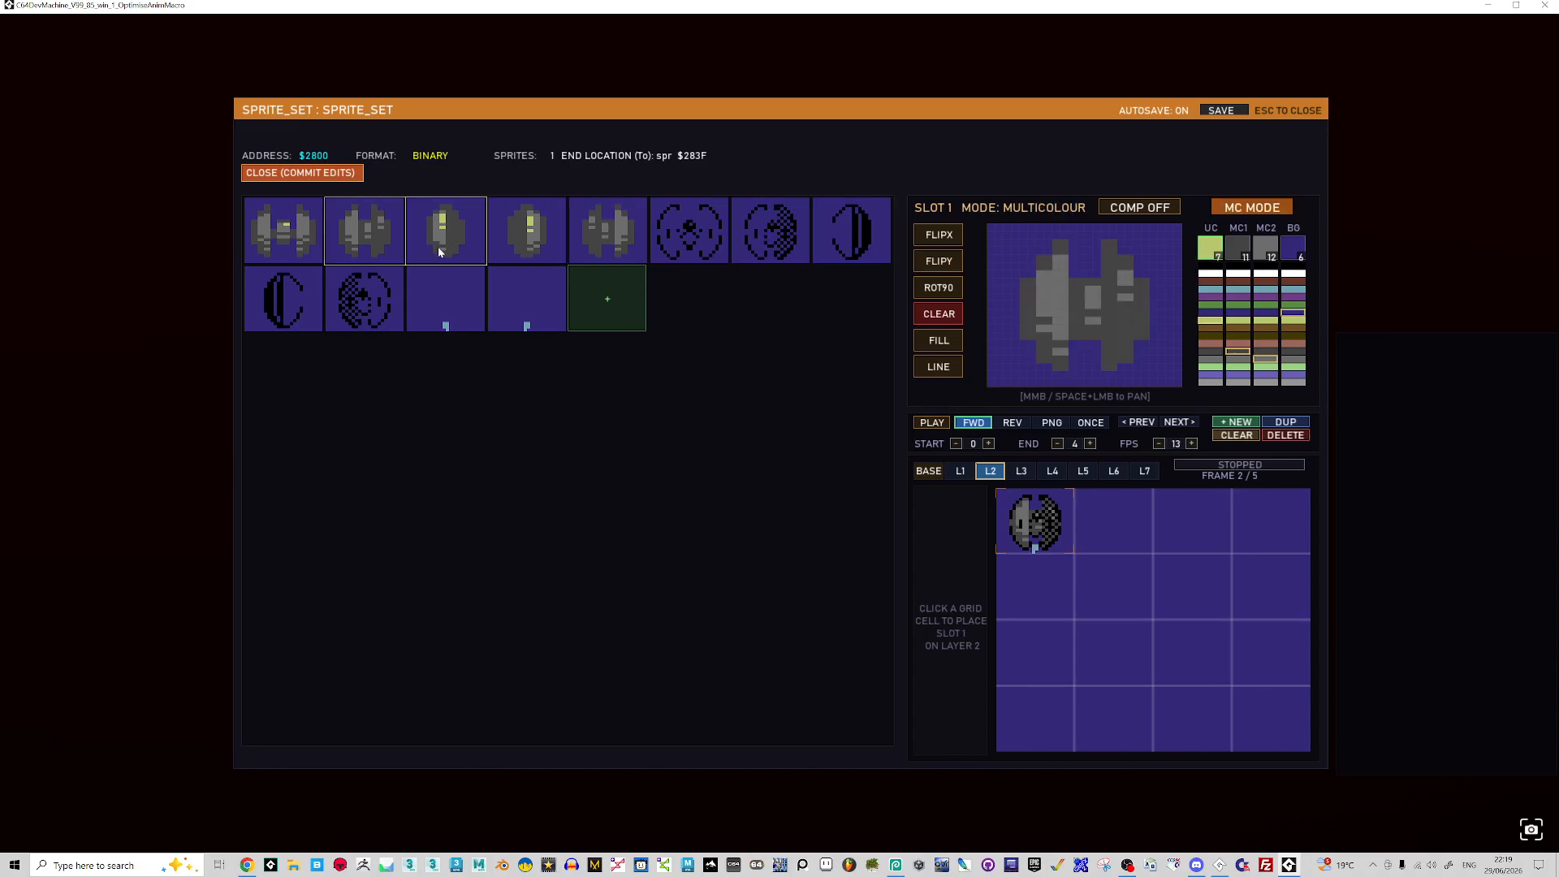
left_click(1040, 531)
left_click(931, 423)
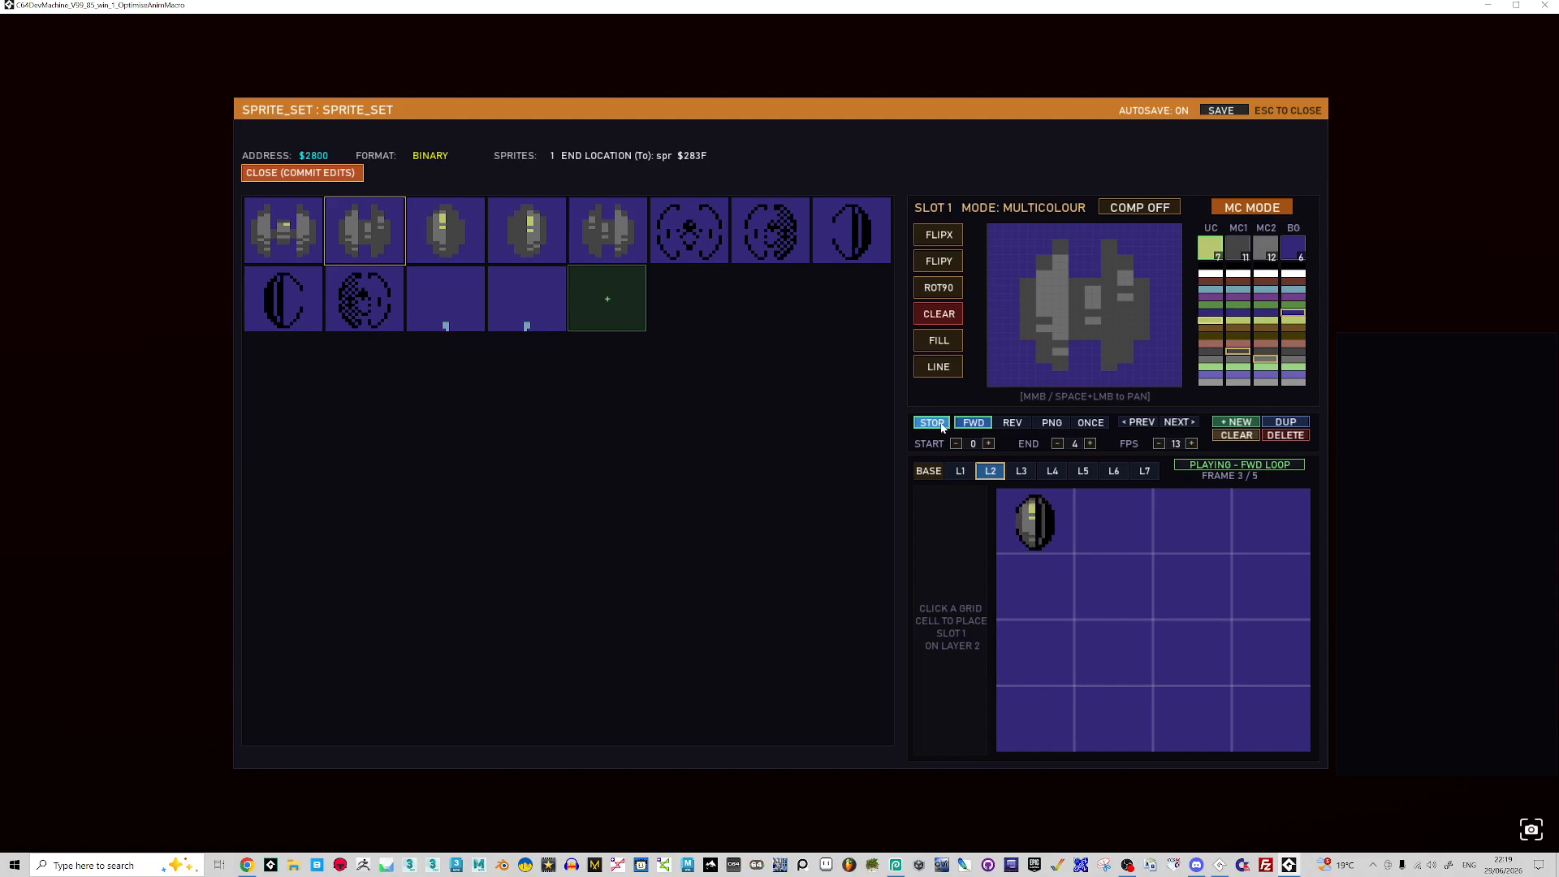
left_click(933, 423)
key("Left")
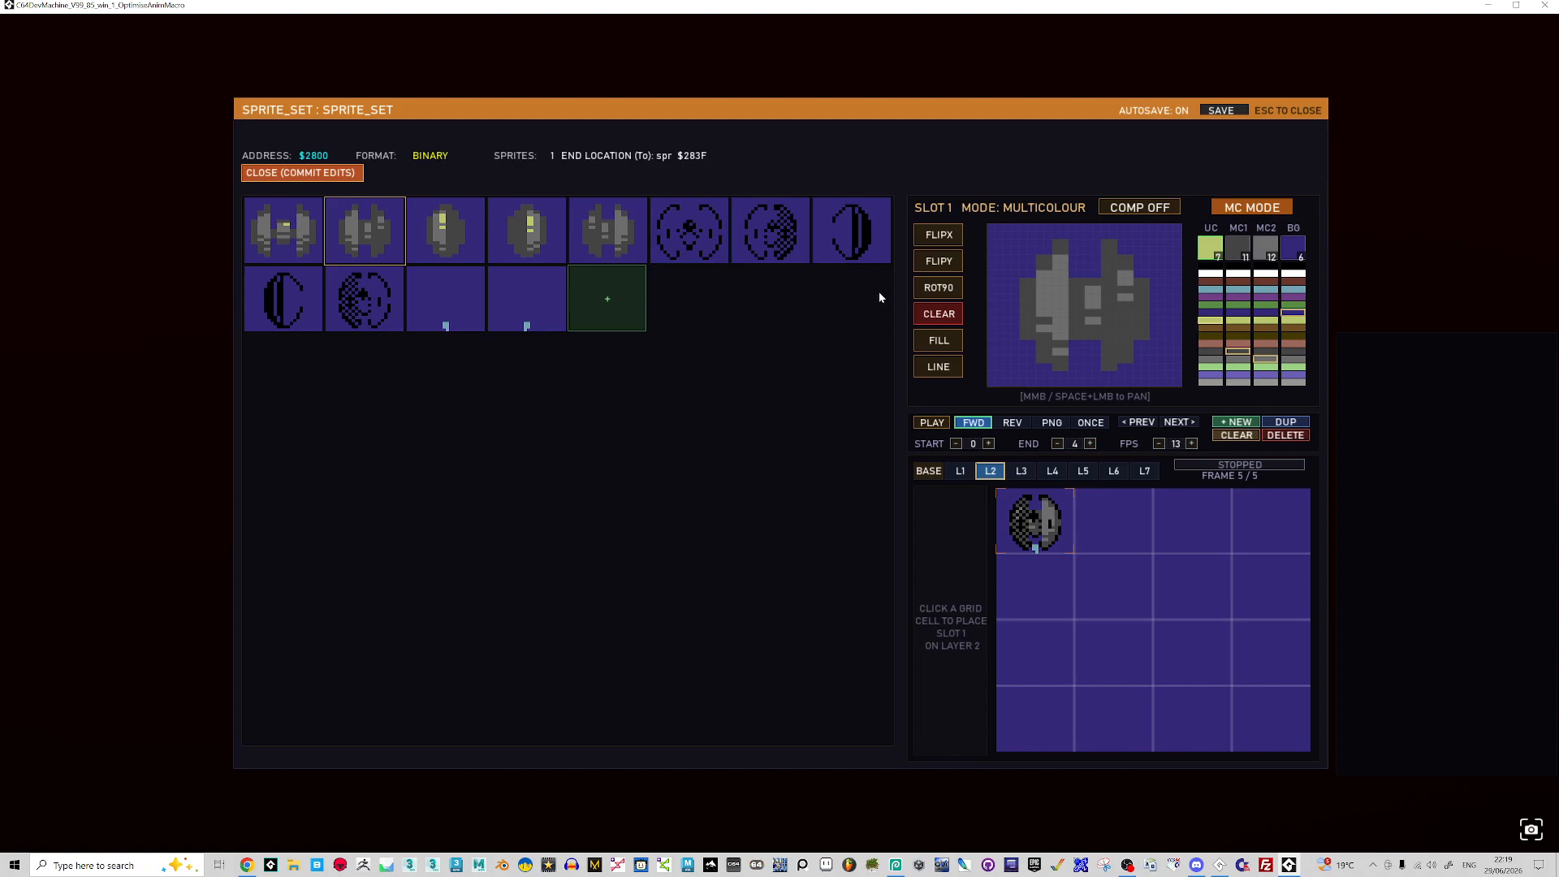
- Look at slot 9, go to frame 1 and rework the black pixels at the centre of slot 5's overlay
left_click(354, 311)
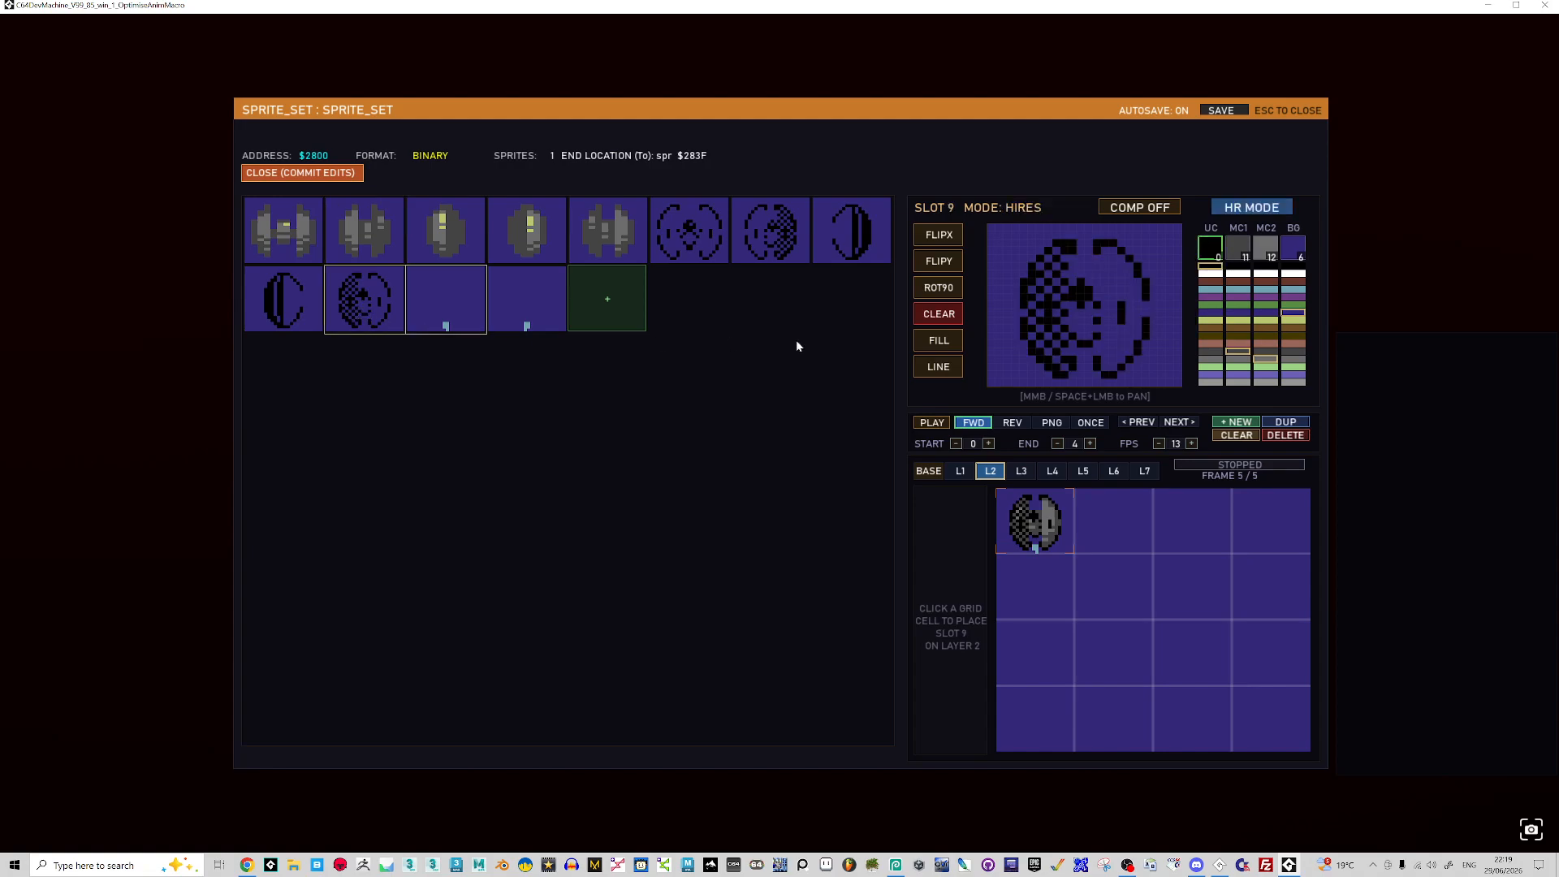
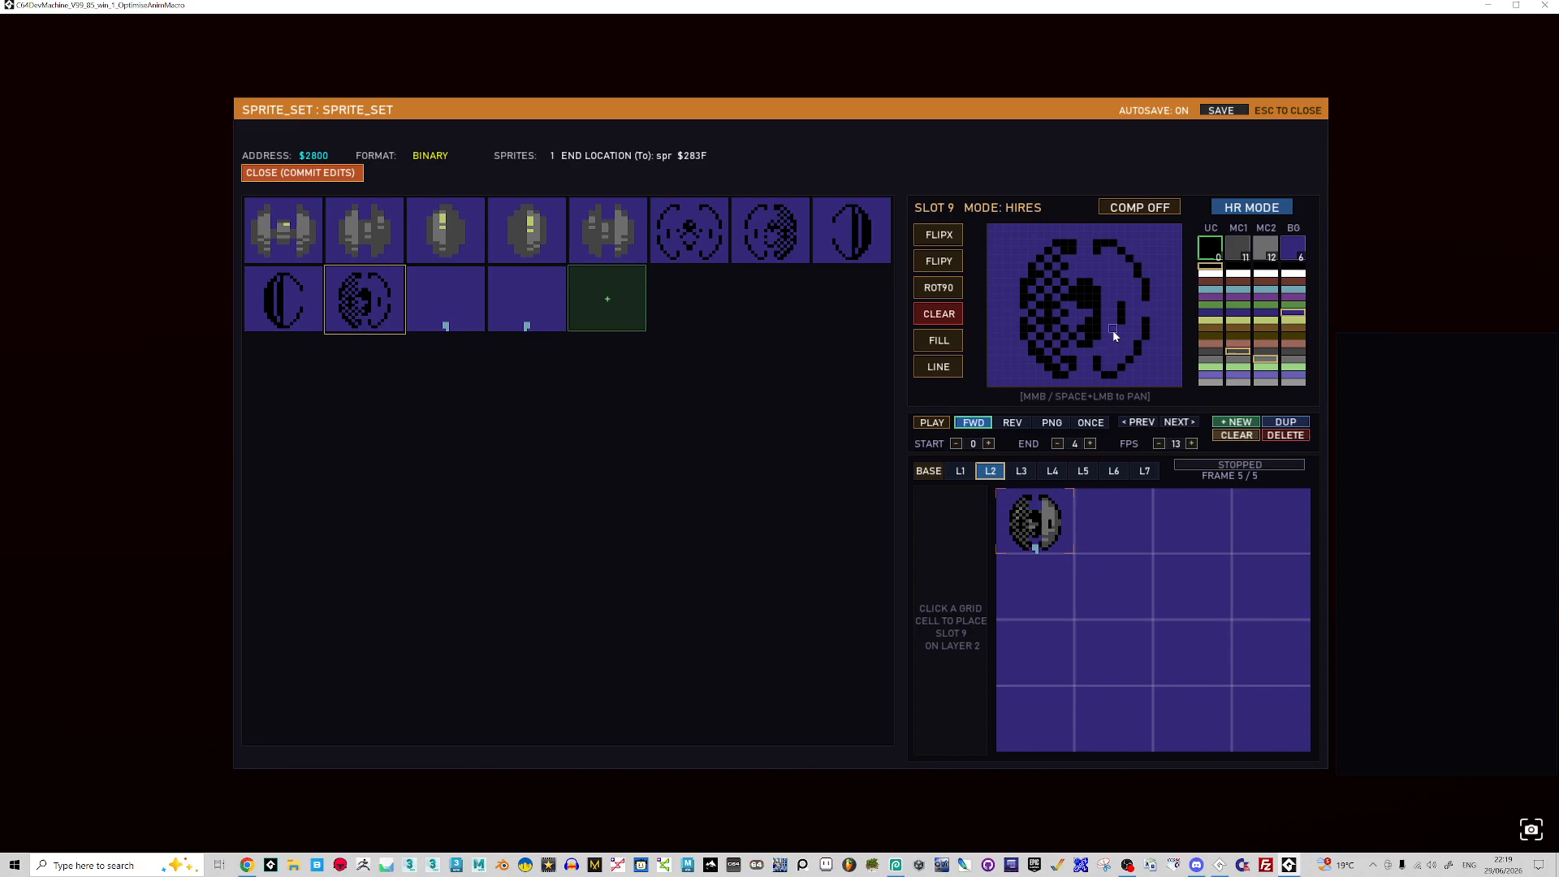
key("Right")
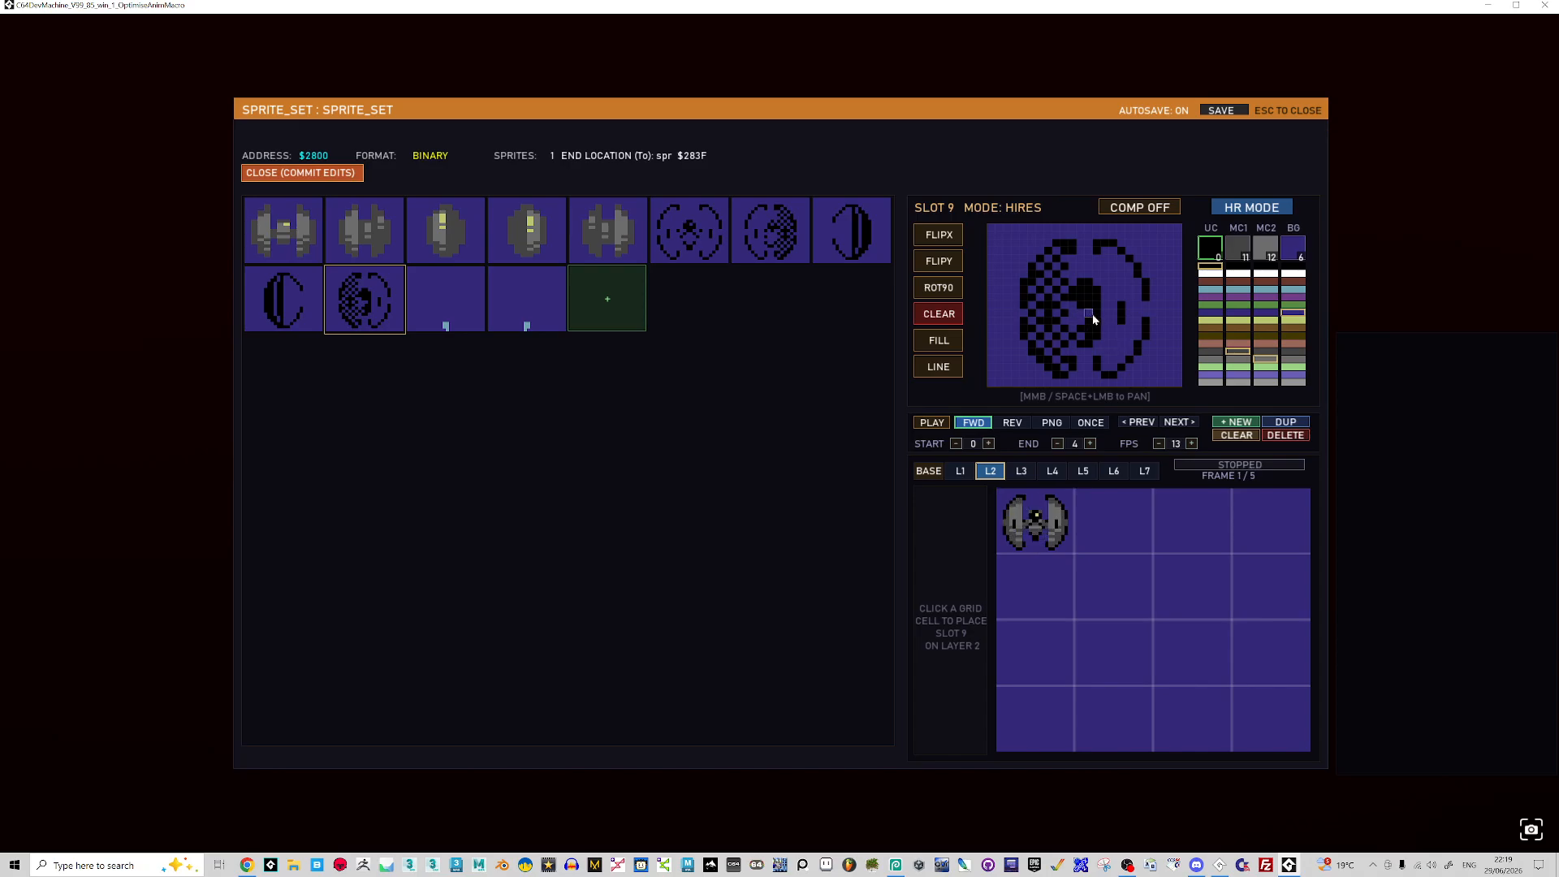
left_click(692, 258)
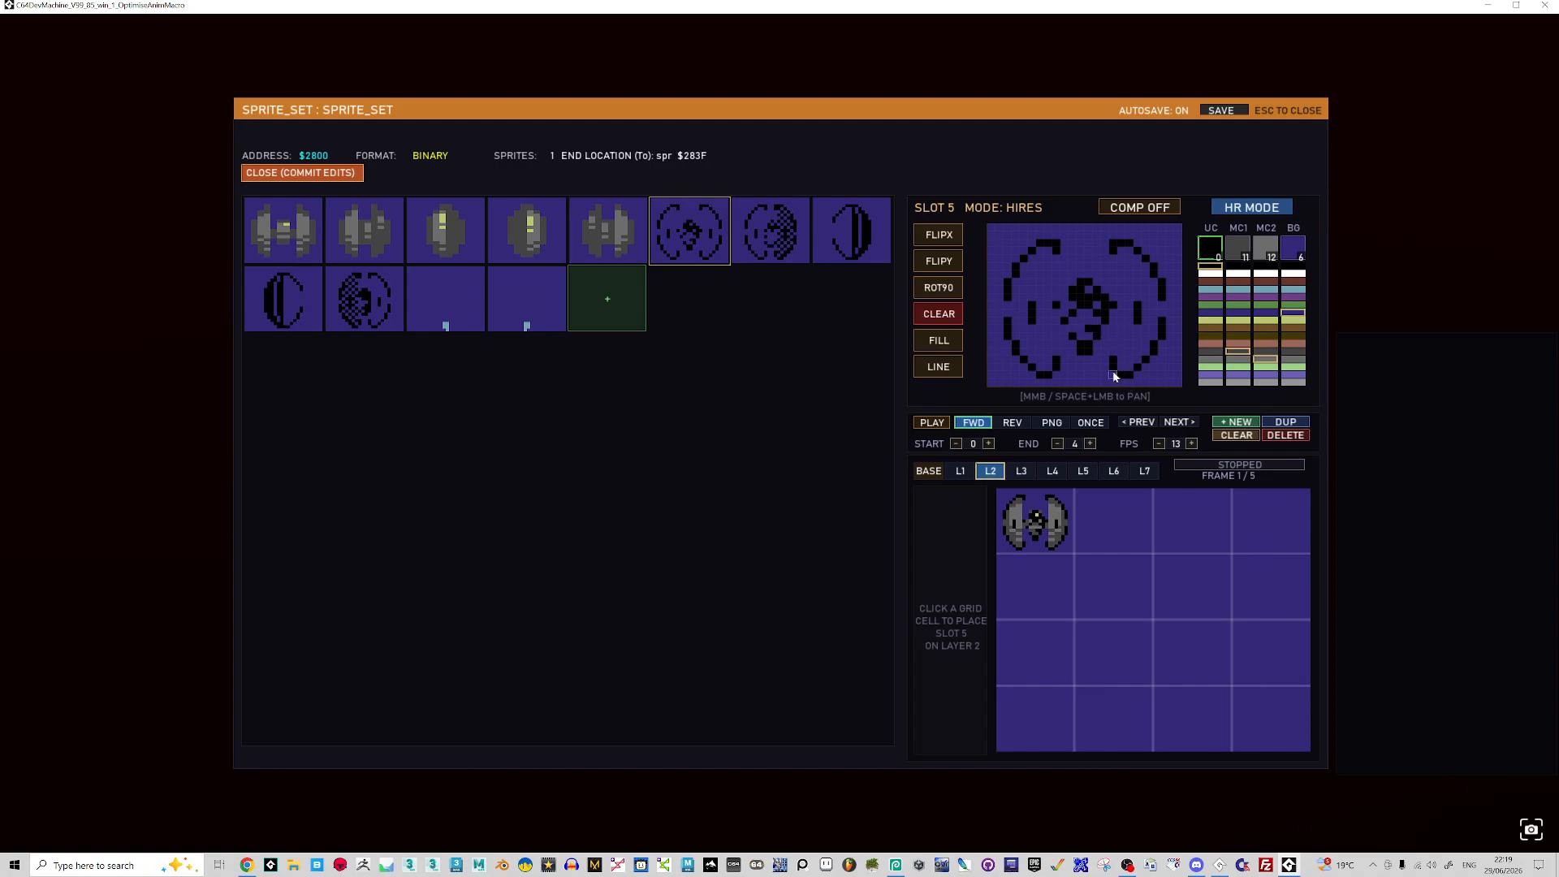
- Step back and forth through the five animation frames and examine the ship's rotation and cockpit shading
key("Right")
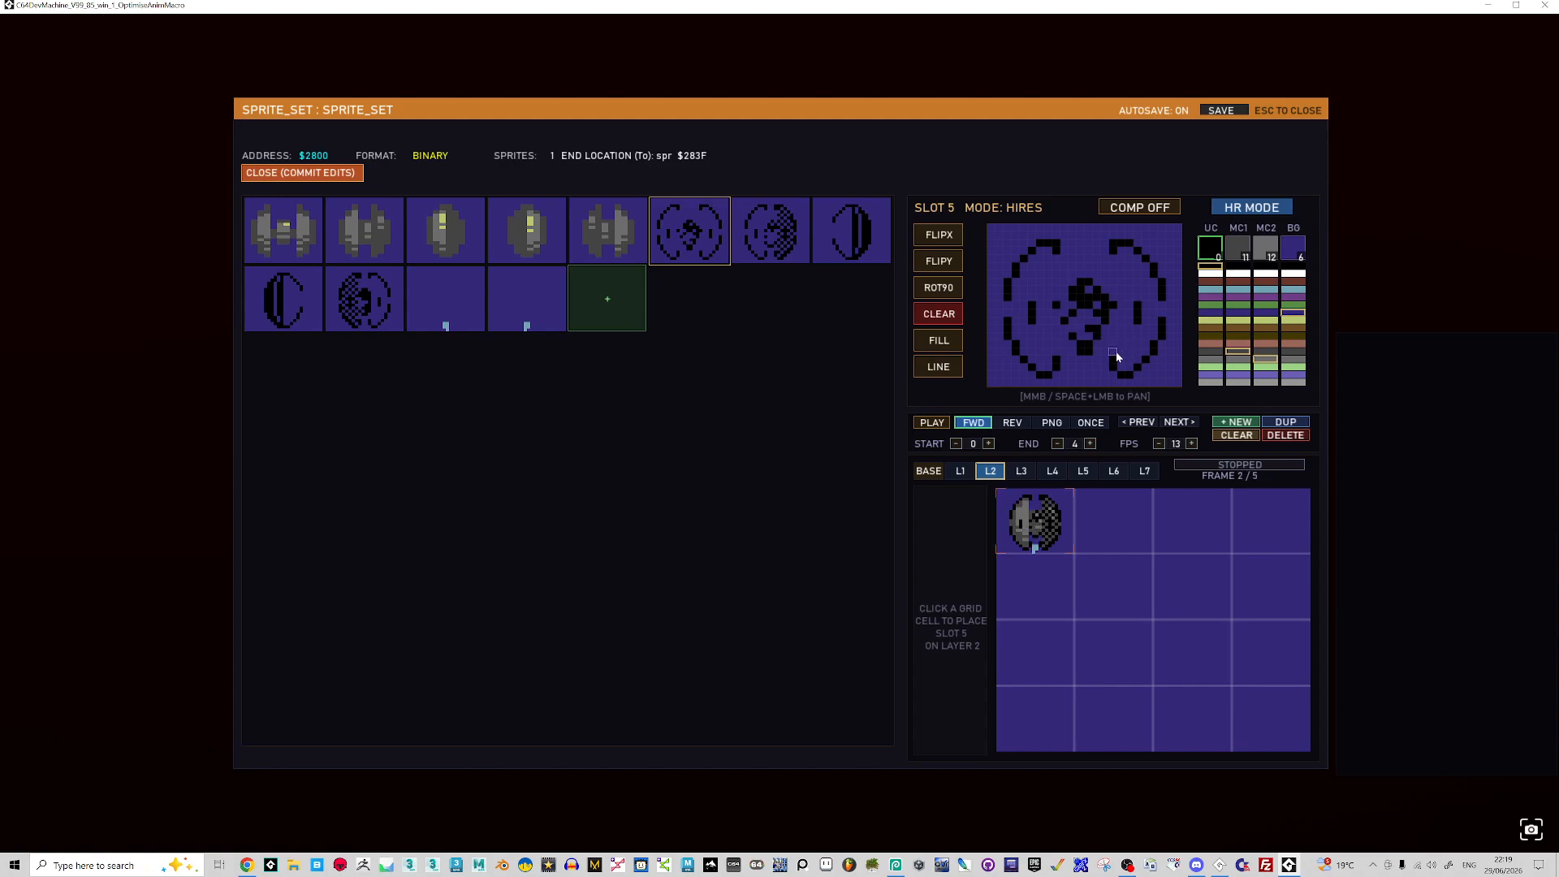
key("Left")
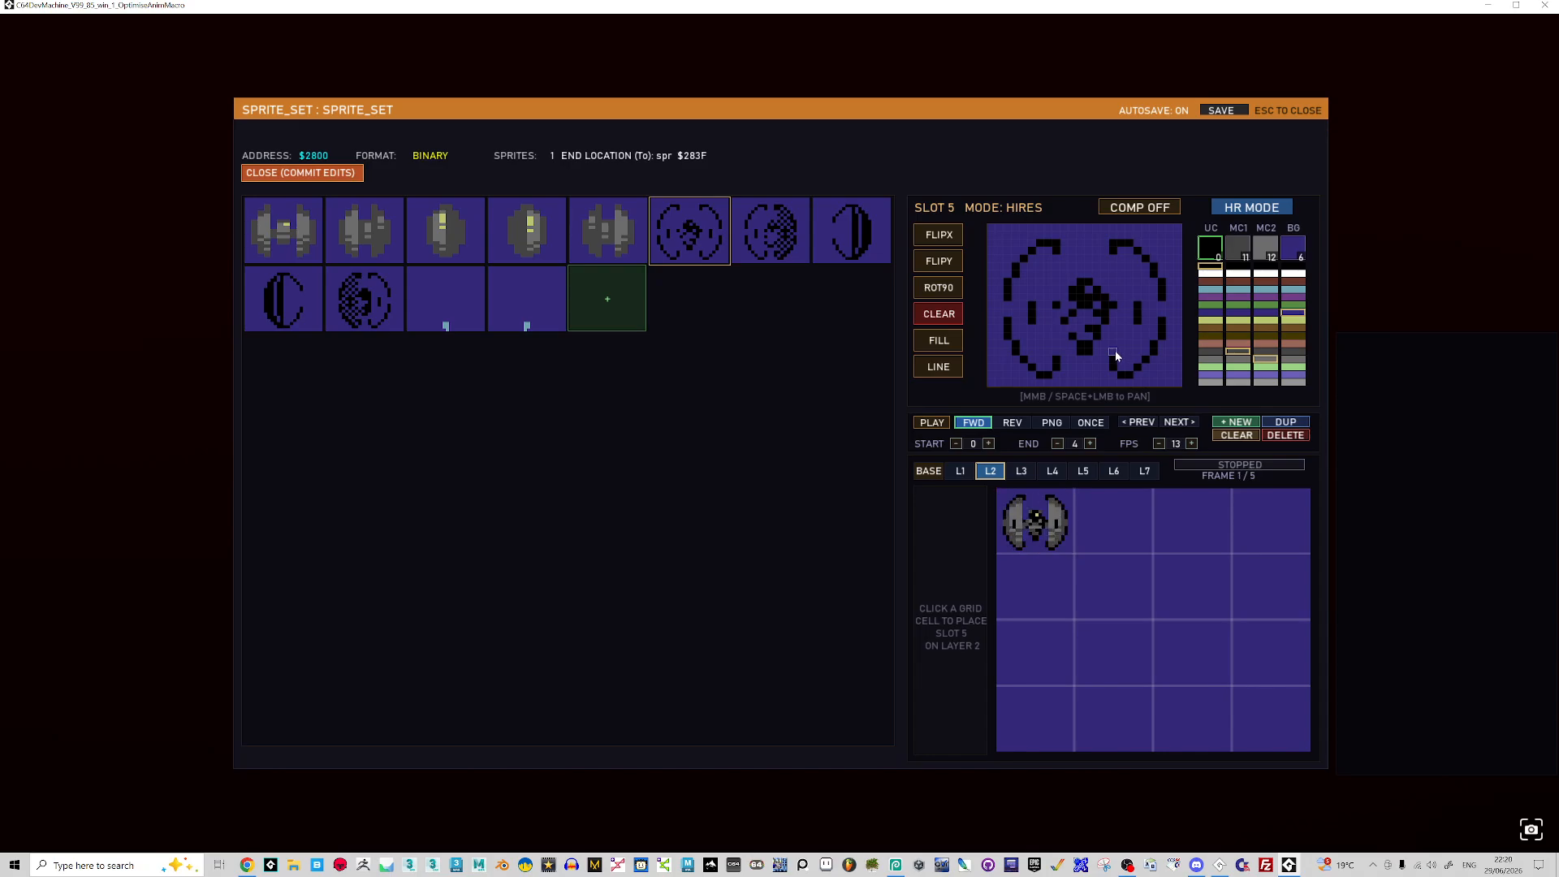
key("Left")
key("Left")
key("Left")
key("Left")
key("Left")
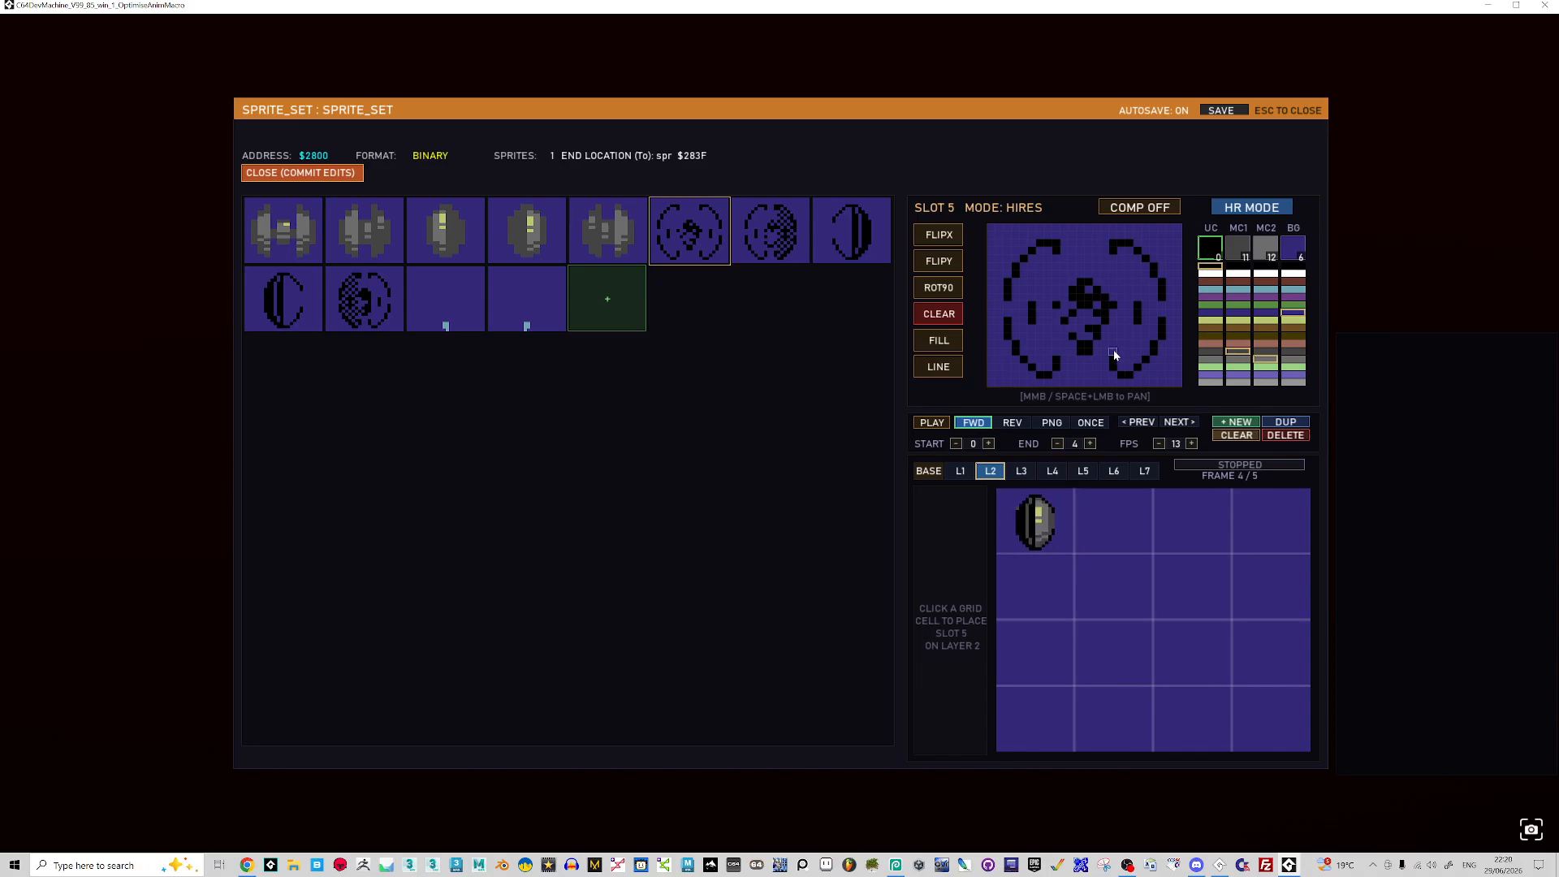
key("Right")
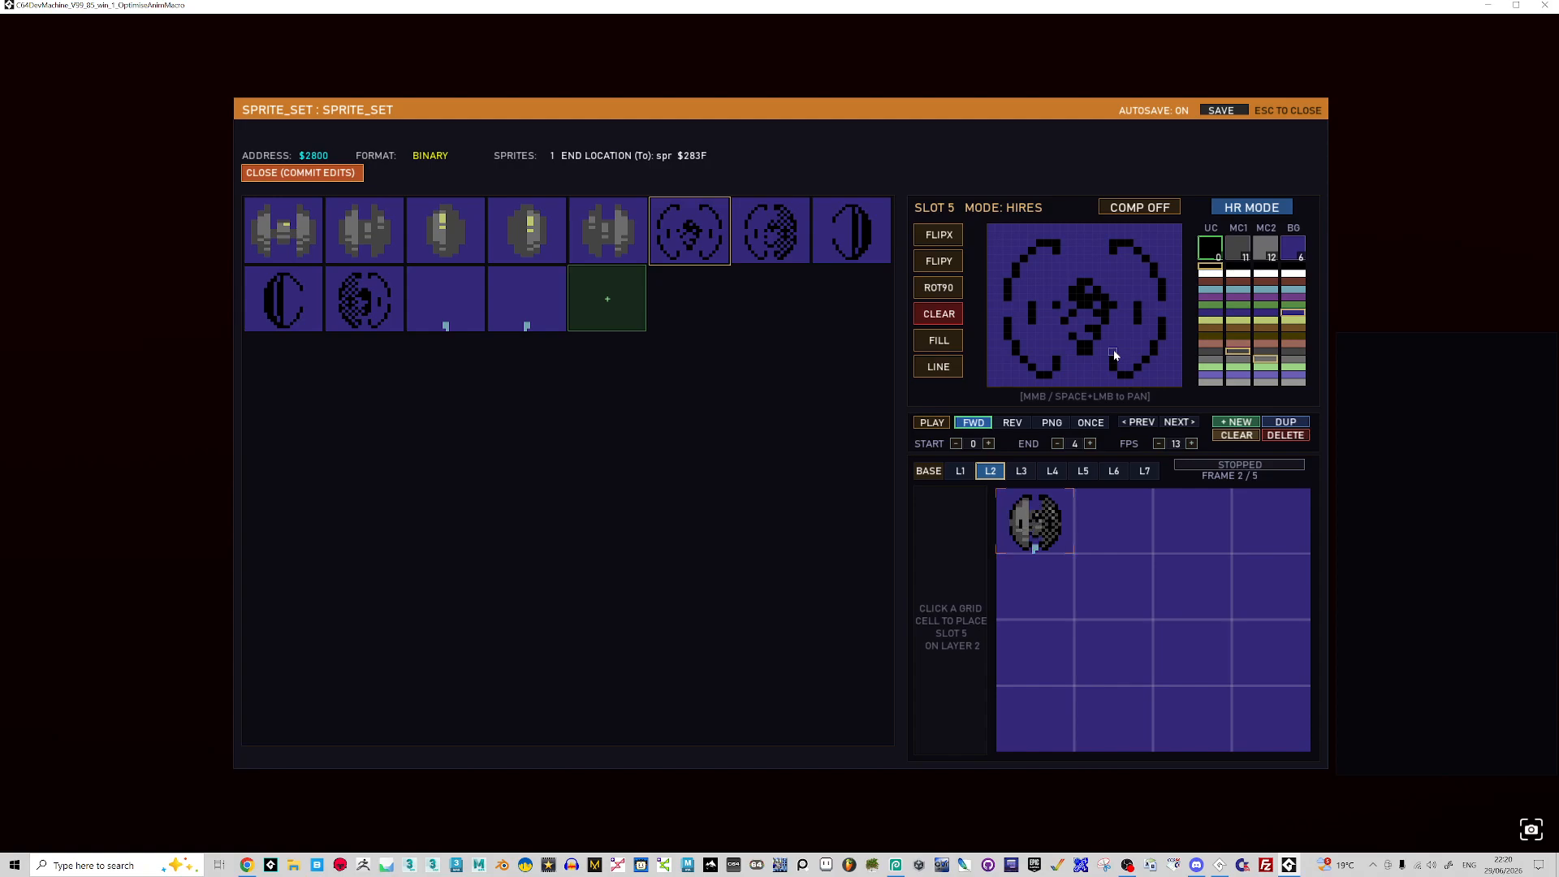
key("Right")
key("Right")
key("Right")
key("Right")
key("Right")
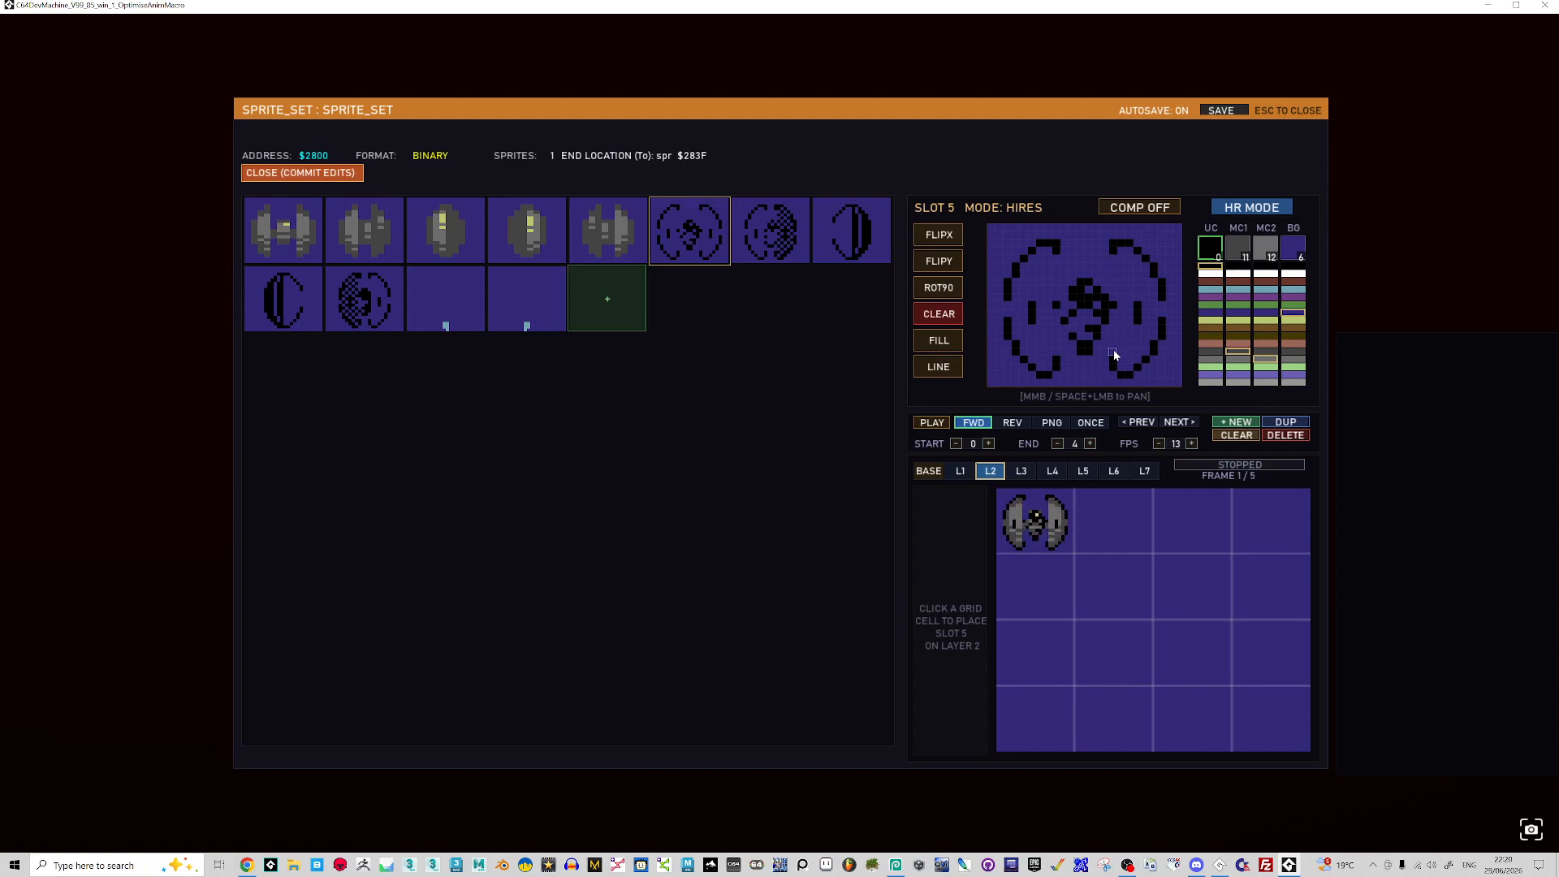
key("Left")
- Select slot 0 with multicolour 1 as the drawing colour and play the animation loop to examine the highlight
left_click(279, 251)
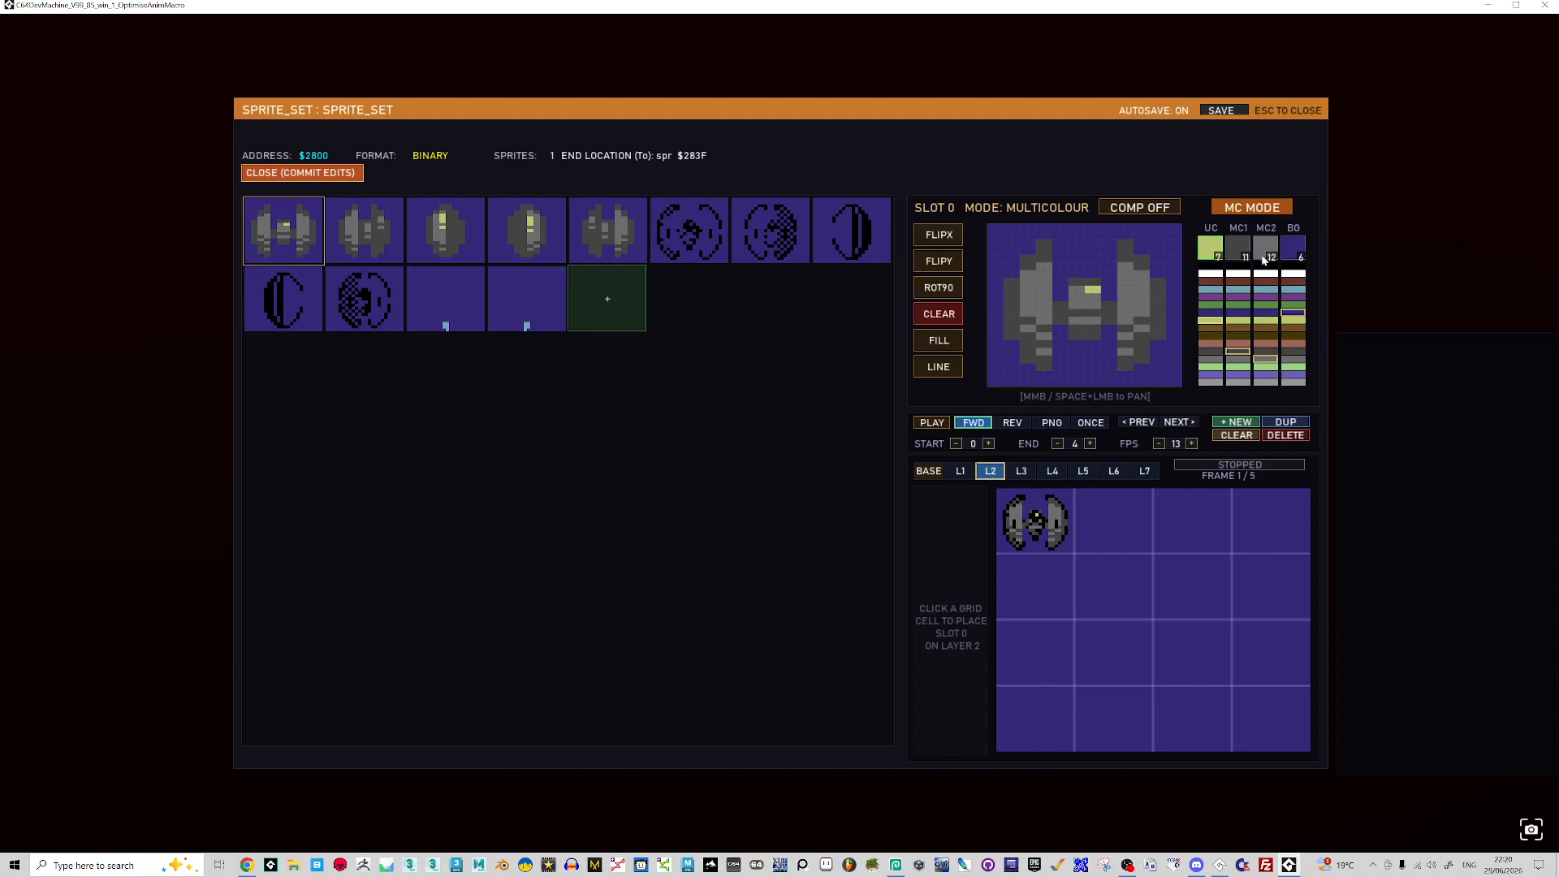
left_click(1234, 255)
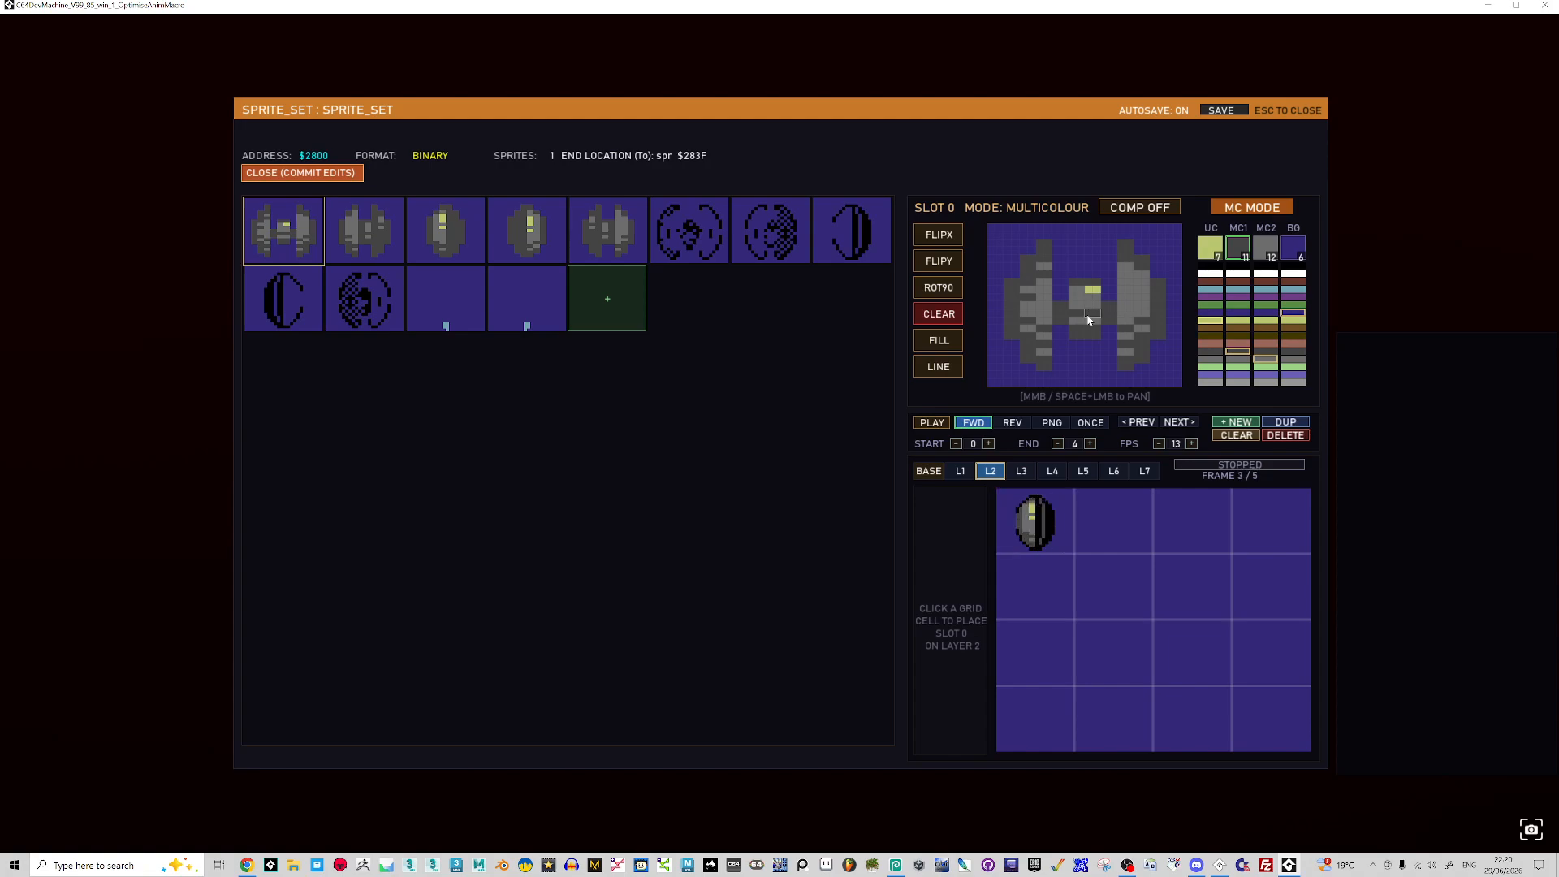
left_click(930, 423)
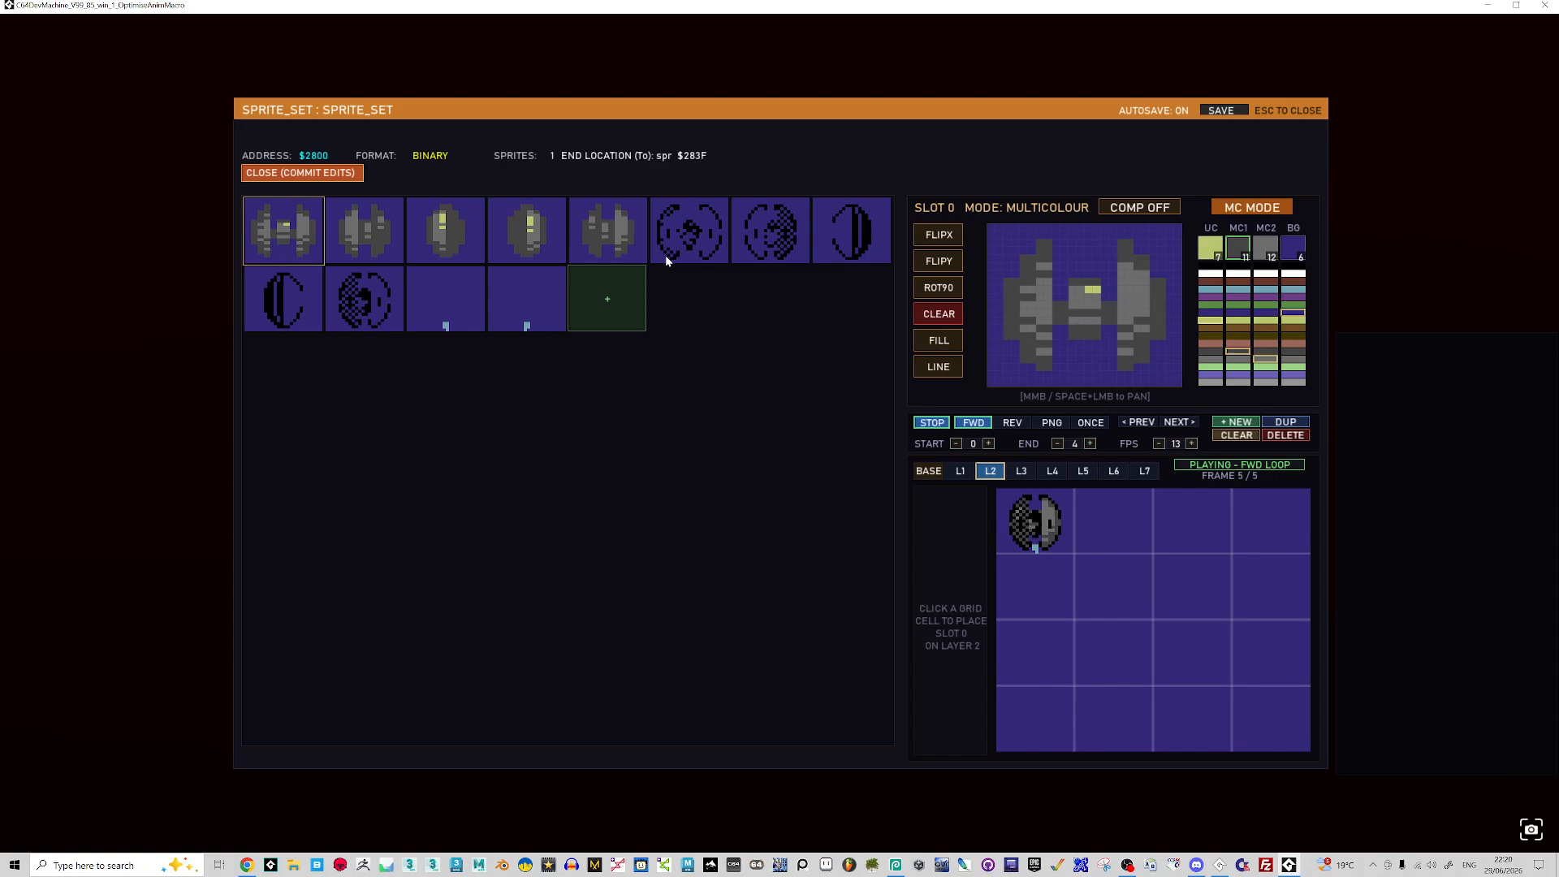
- Paint a yellow highlight two pixels high on slot 4's lighter right wing and close the sprite editor
left_click(619, 242)
left_click(1210, 246)
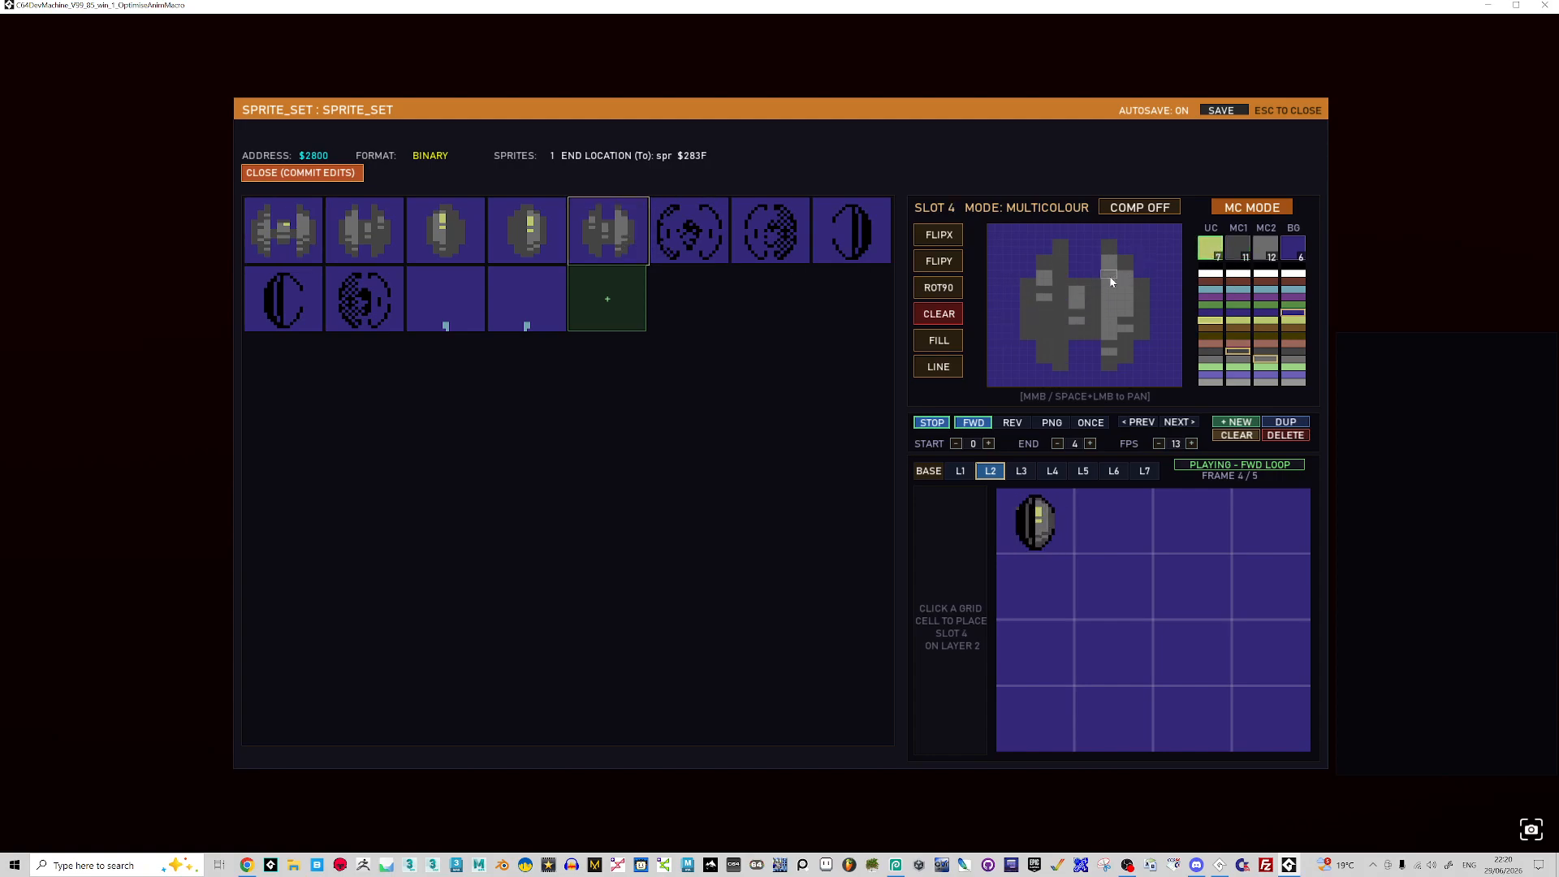
left_click(1109, 282)
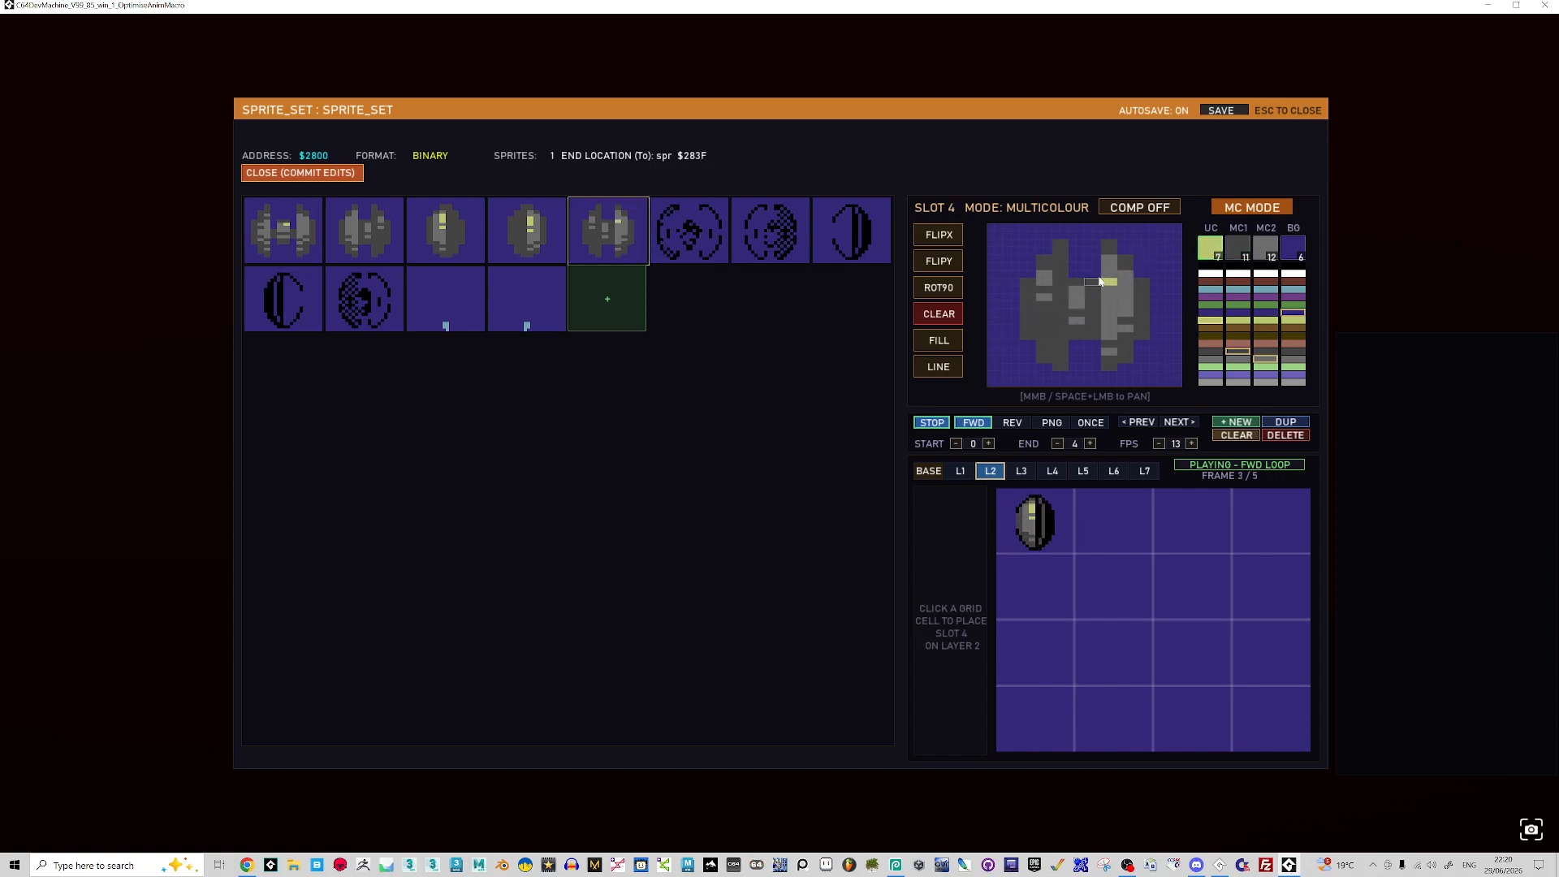
left_click(1108, 279)
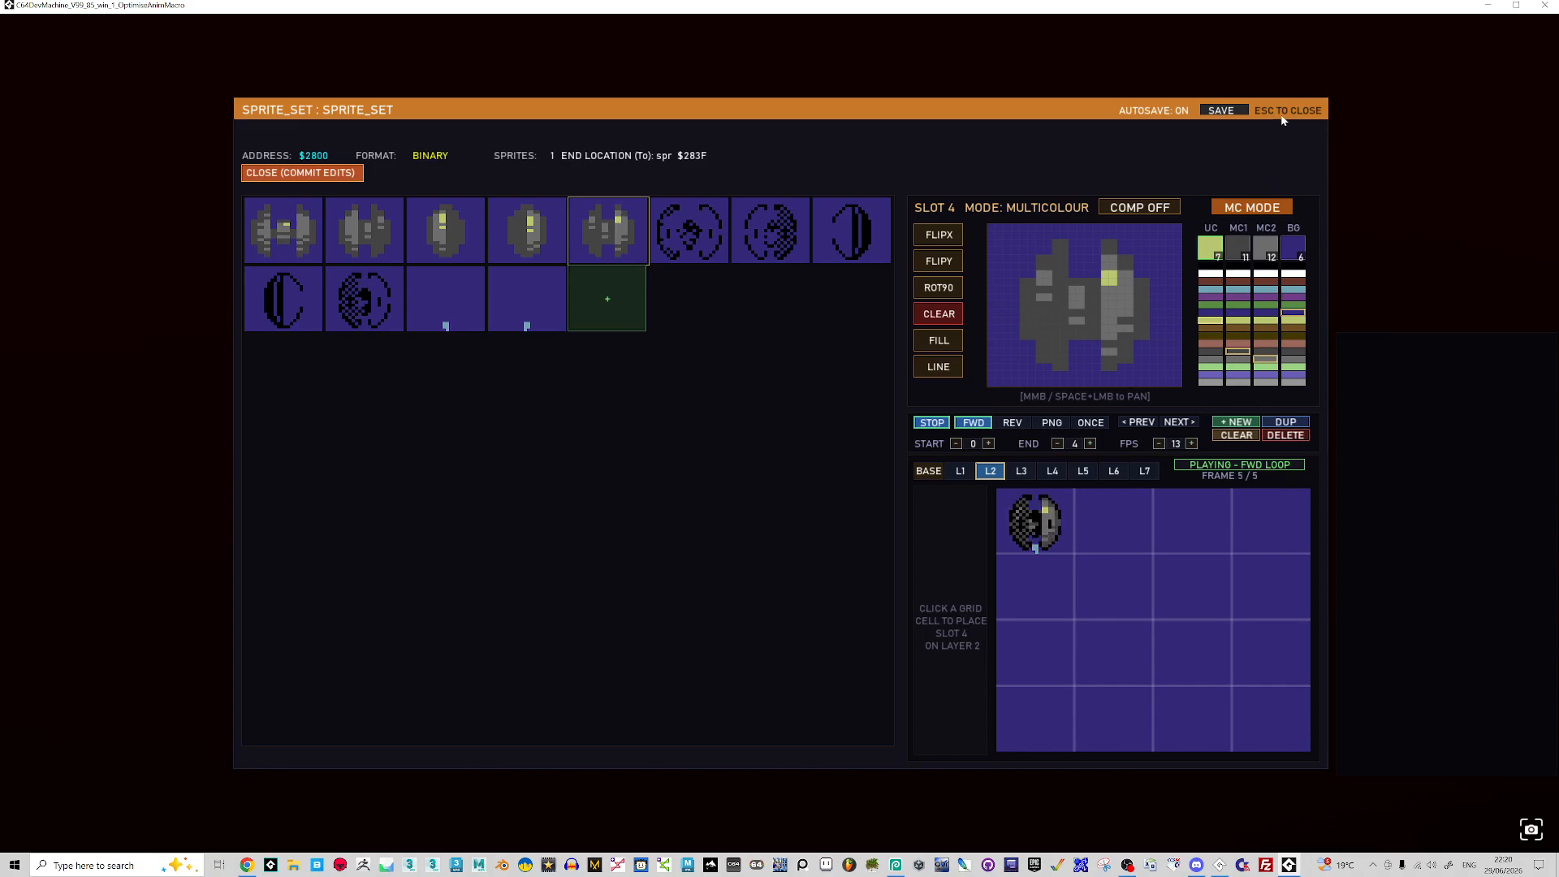
key("Escape")
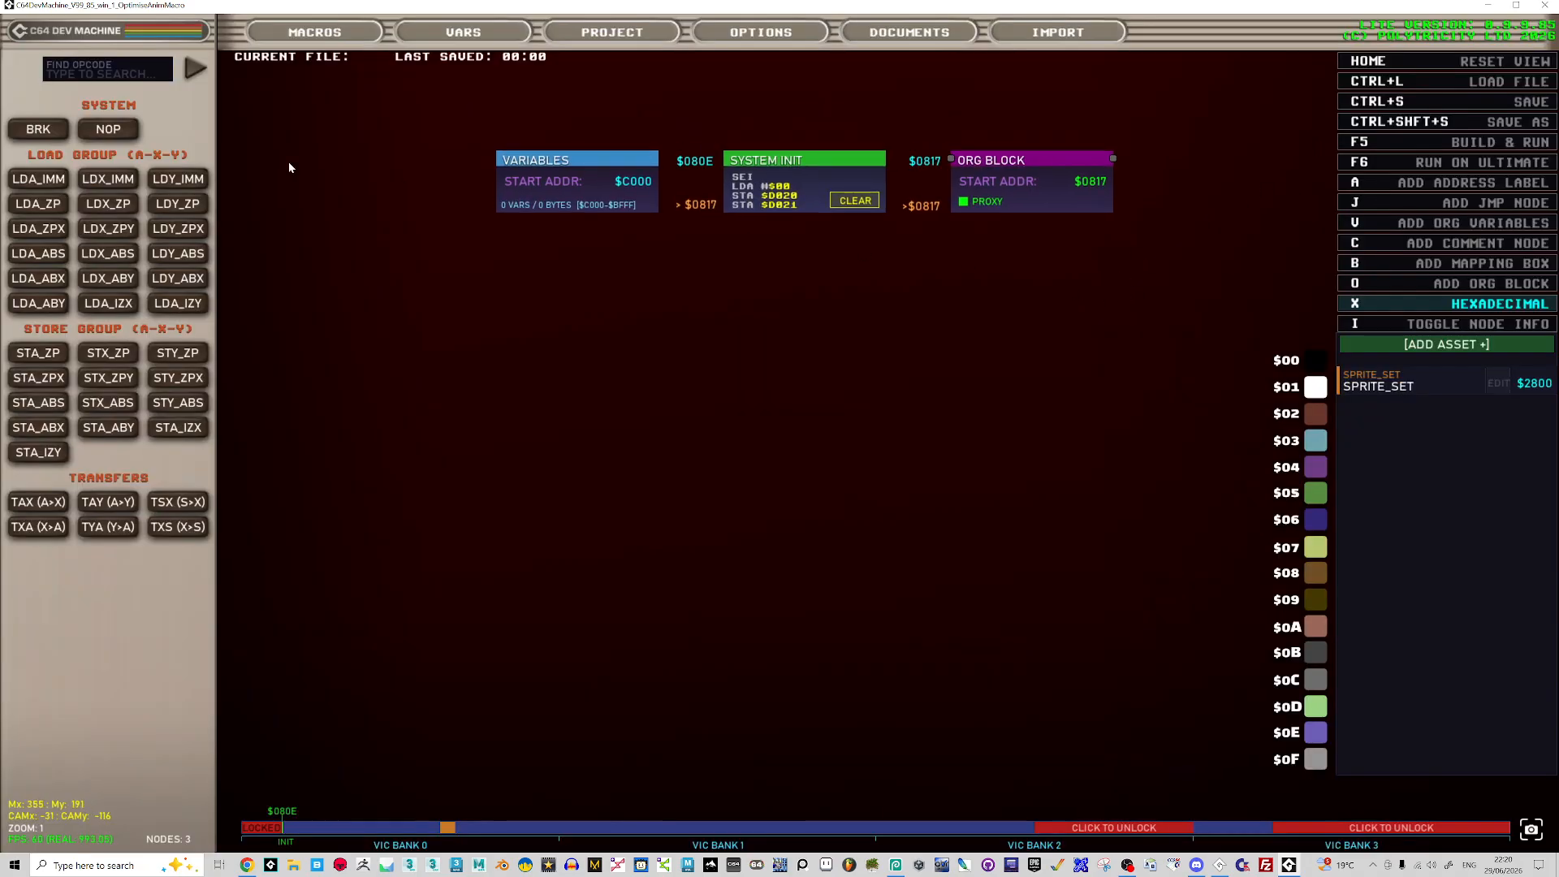
- Add a Sprite macro node and attach it beneath the System Init node
left_click(318, 37)
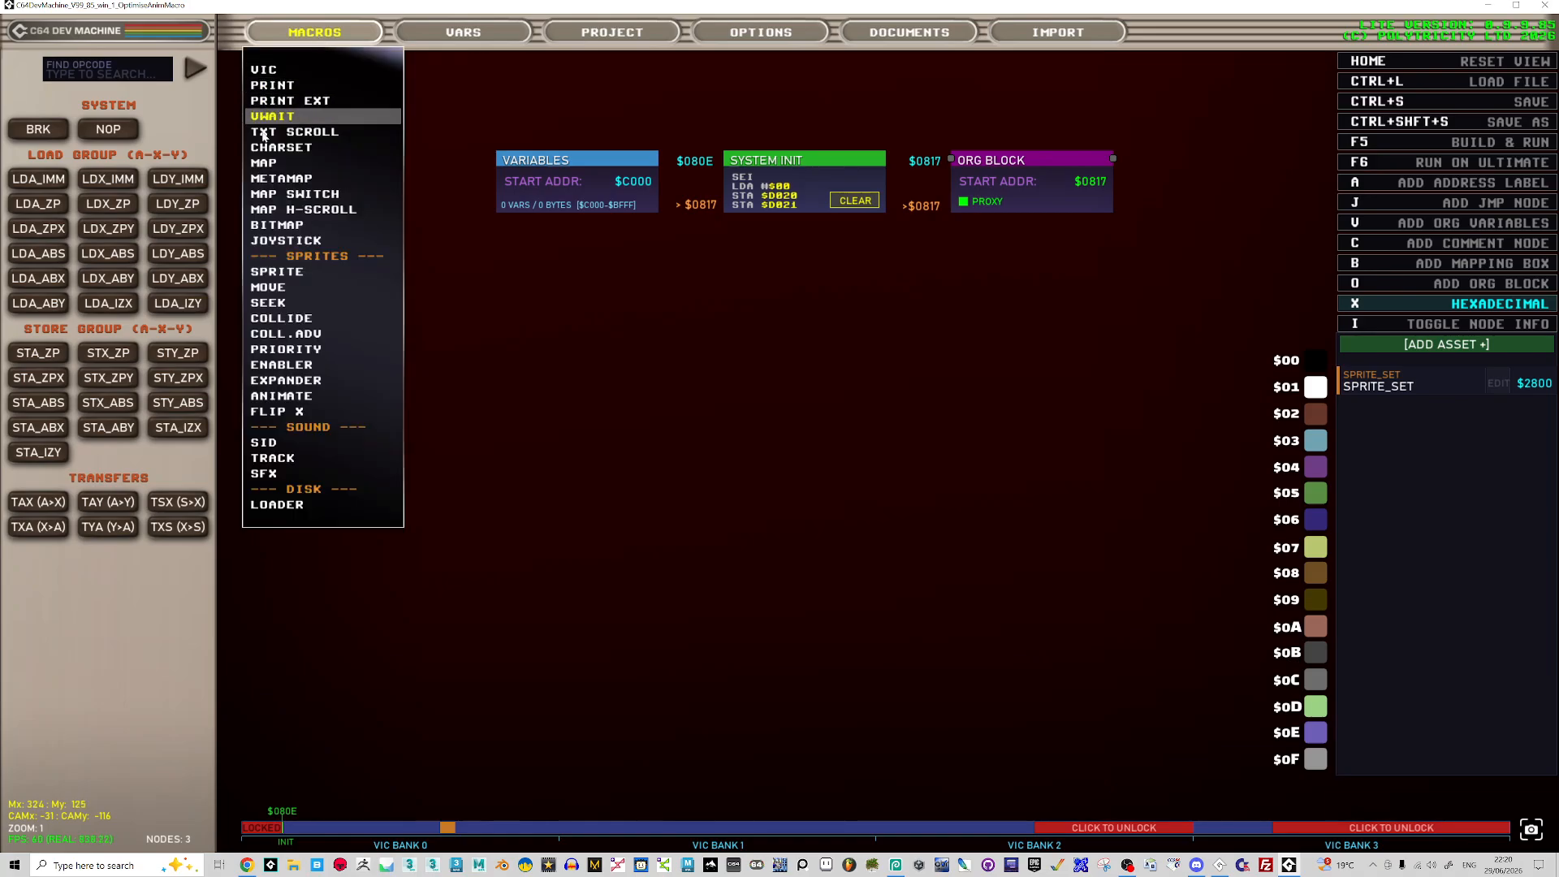
left_click(276, 271)
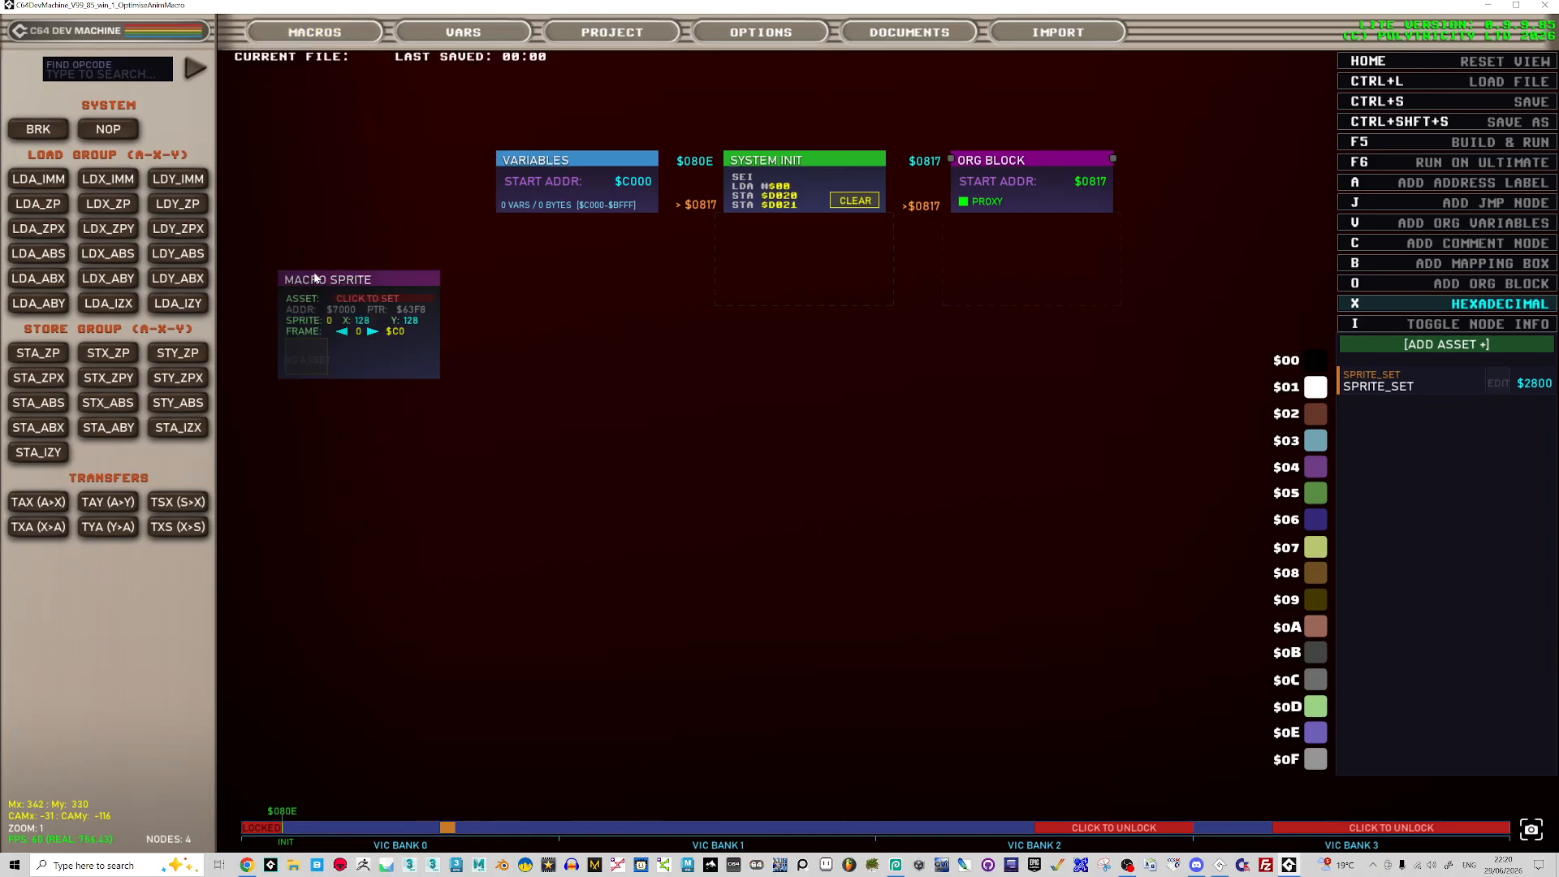
left_click_drag(276, 271, 748, 275)
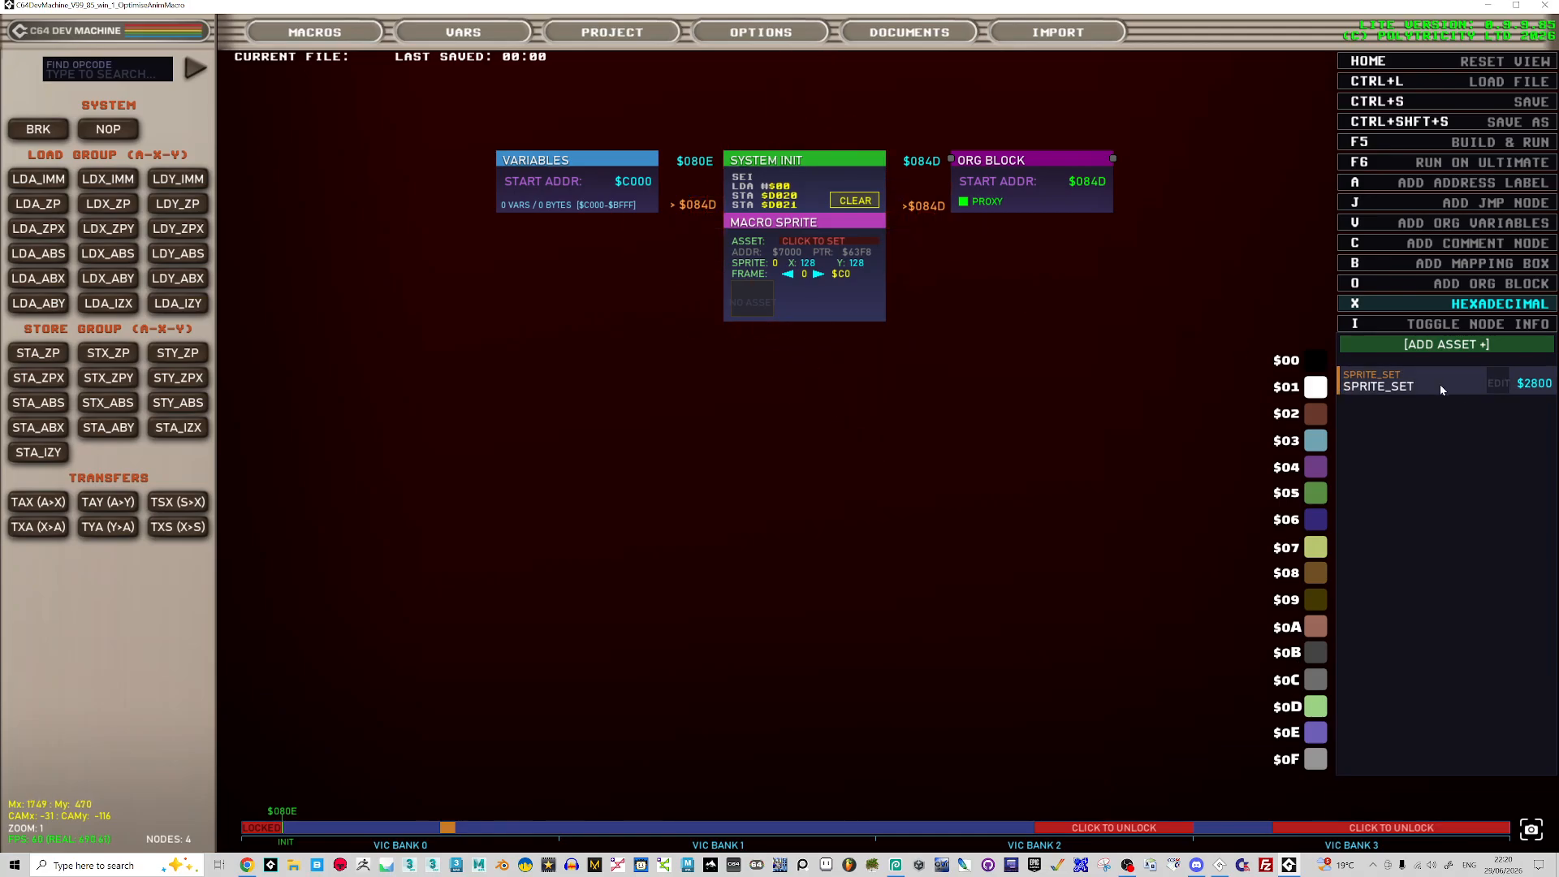
- Duplicate the Sprite macro twice and stack both copies beneath the original under the System Init node
left_click(1498, 384)
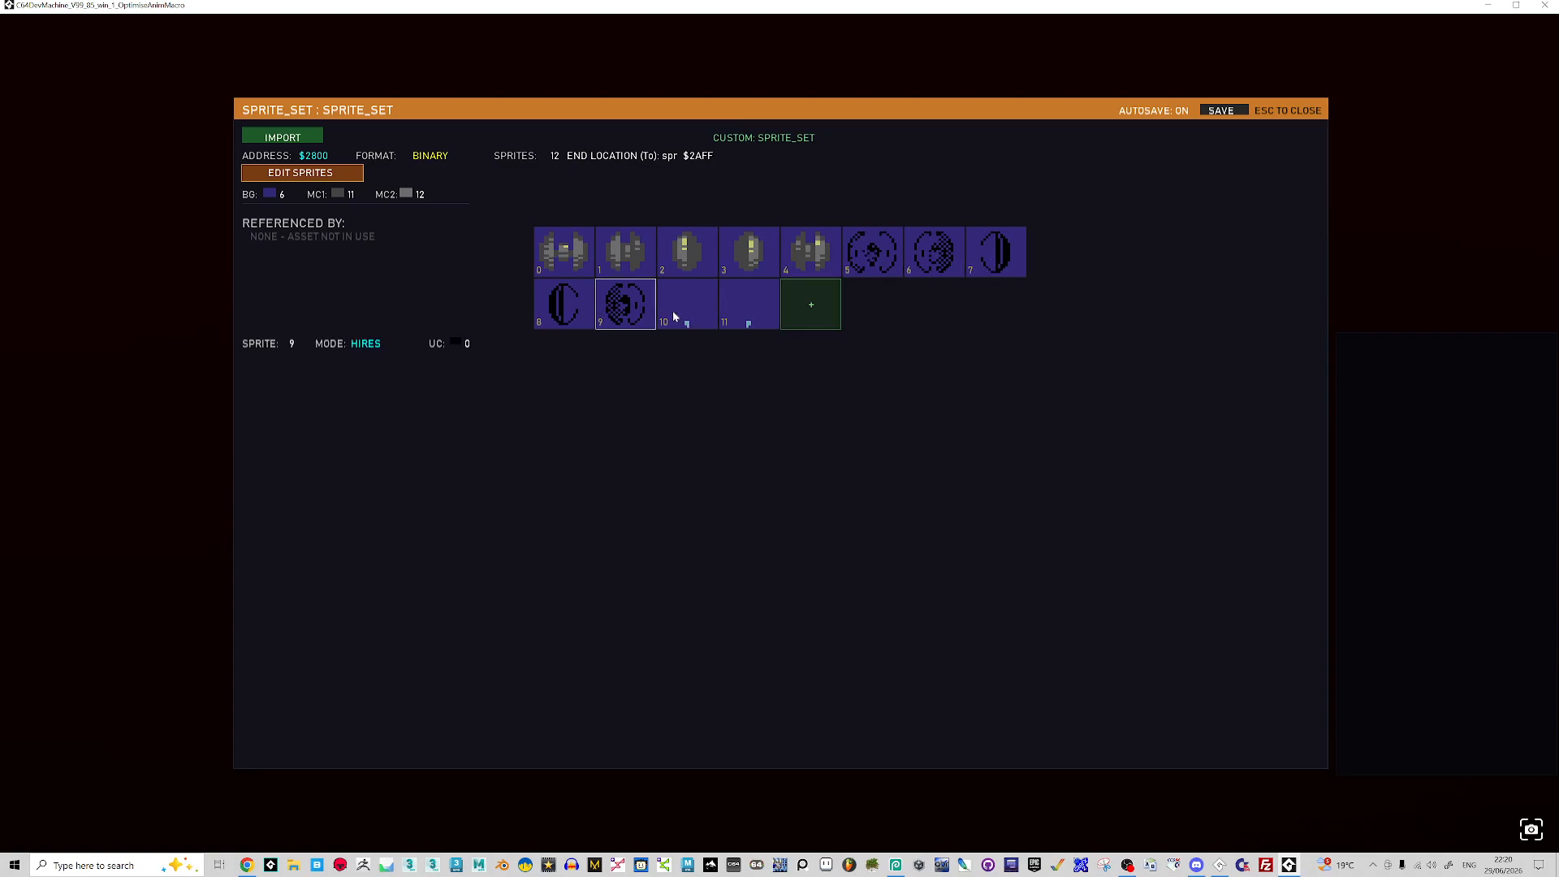
key("Escape")
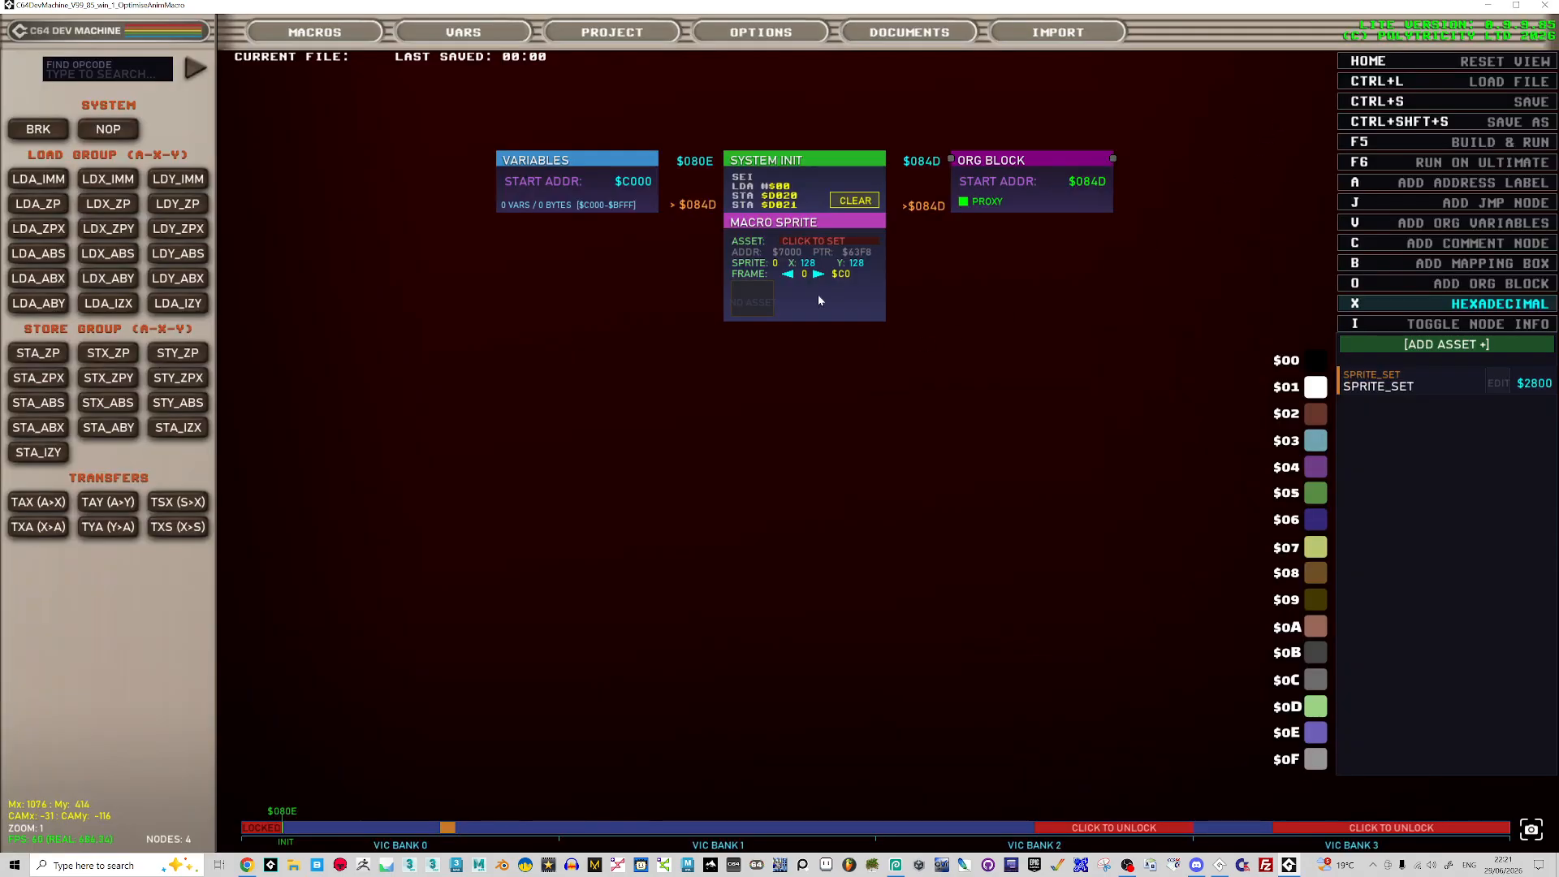
key("ctrl+d")
left_click(789, 363)
key("ctrl+d")
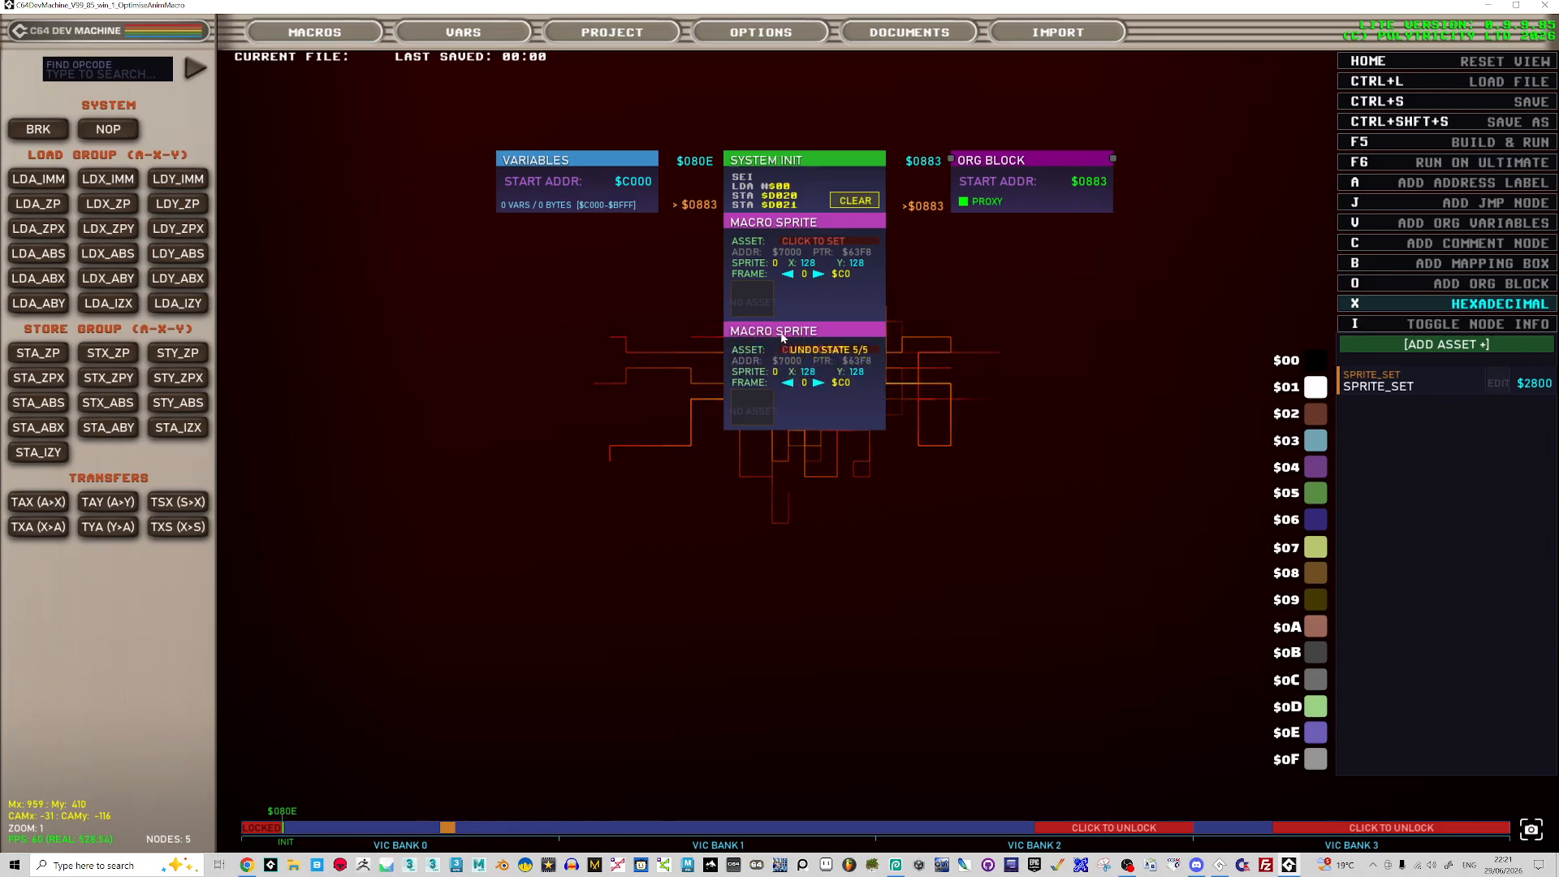
left_click_drag(806, 462, 804, 454)
- Assign the SPRITE_SET asset to all three Sprite macros and set the middle macro to sprite 1
left_click(813, 240)
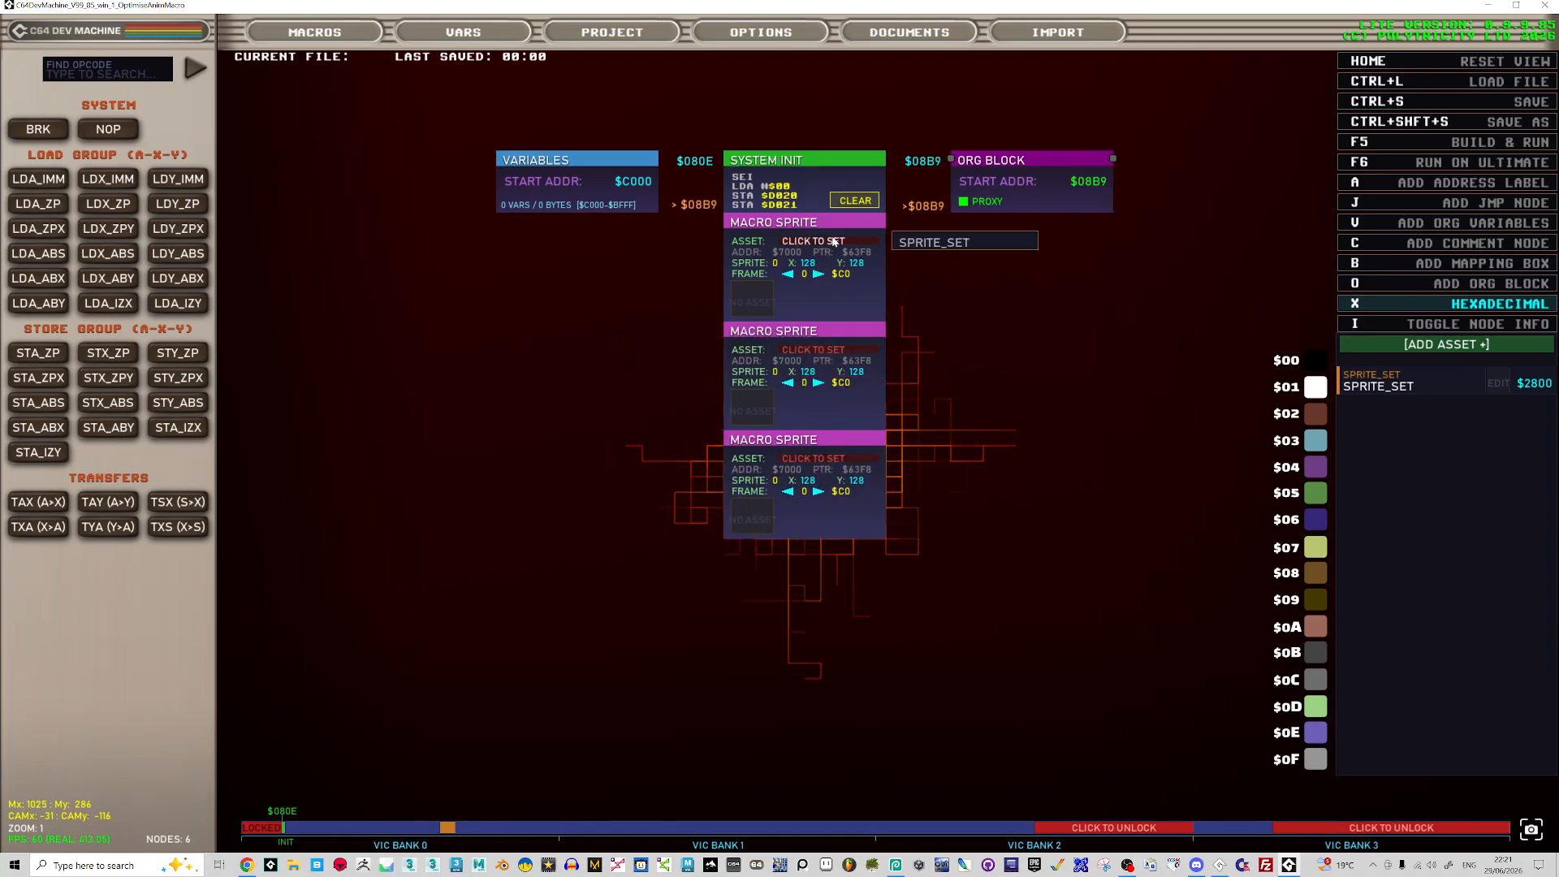
left_click(939, 243)
left_click(833, 349)
left_click(939, 350)
left_click(833, 459)
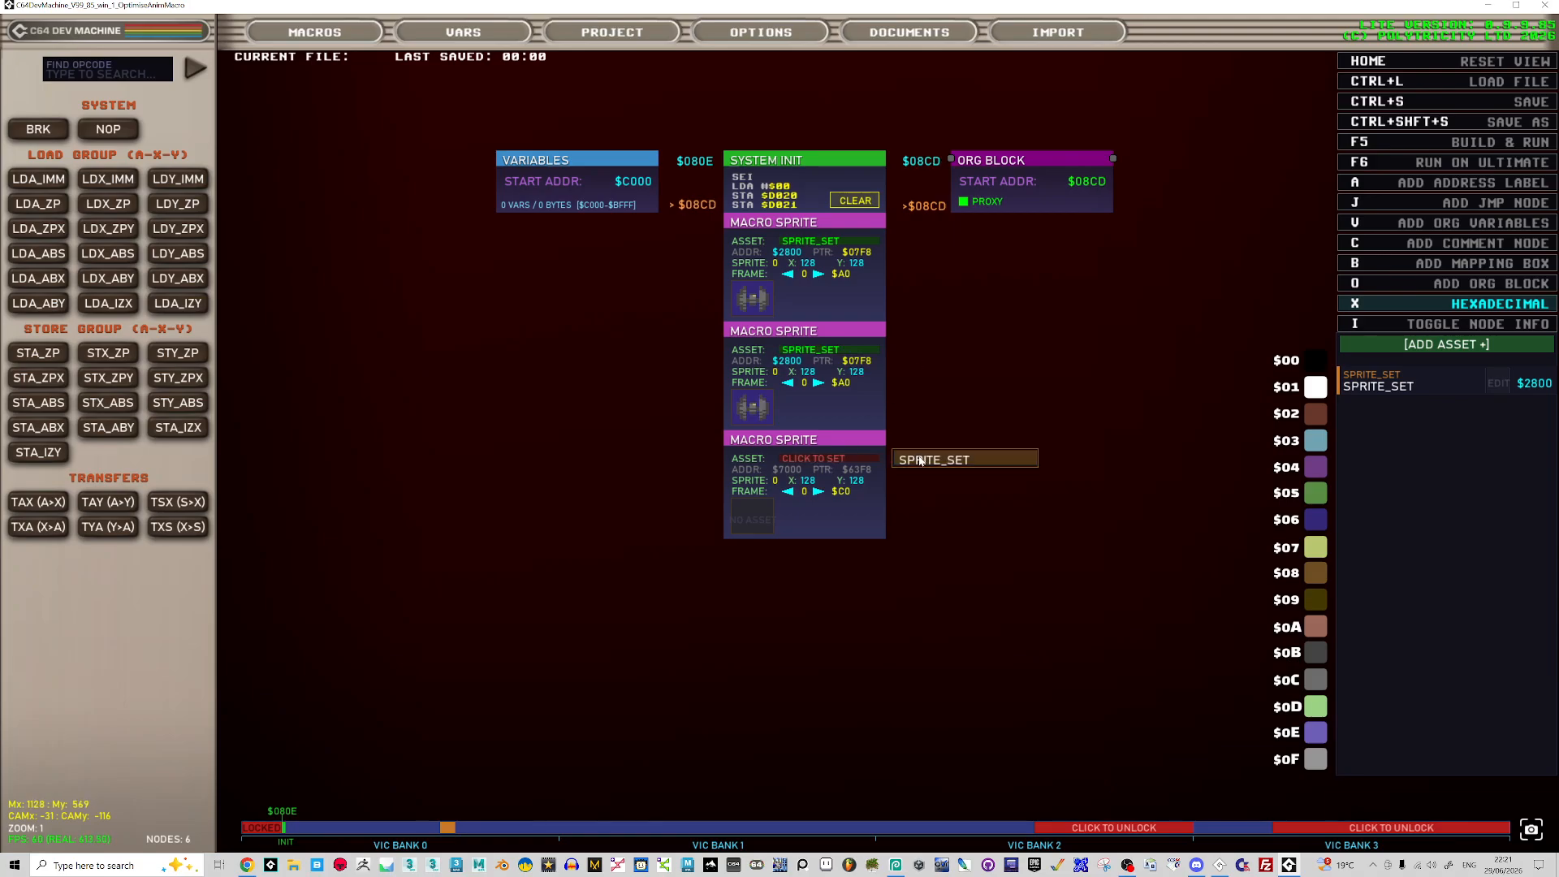
left_click(939, 459)
left_click_drag(924, 382, 798, 329)
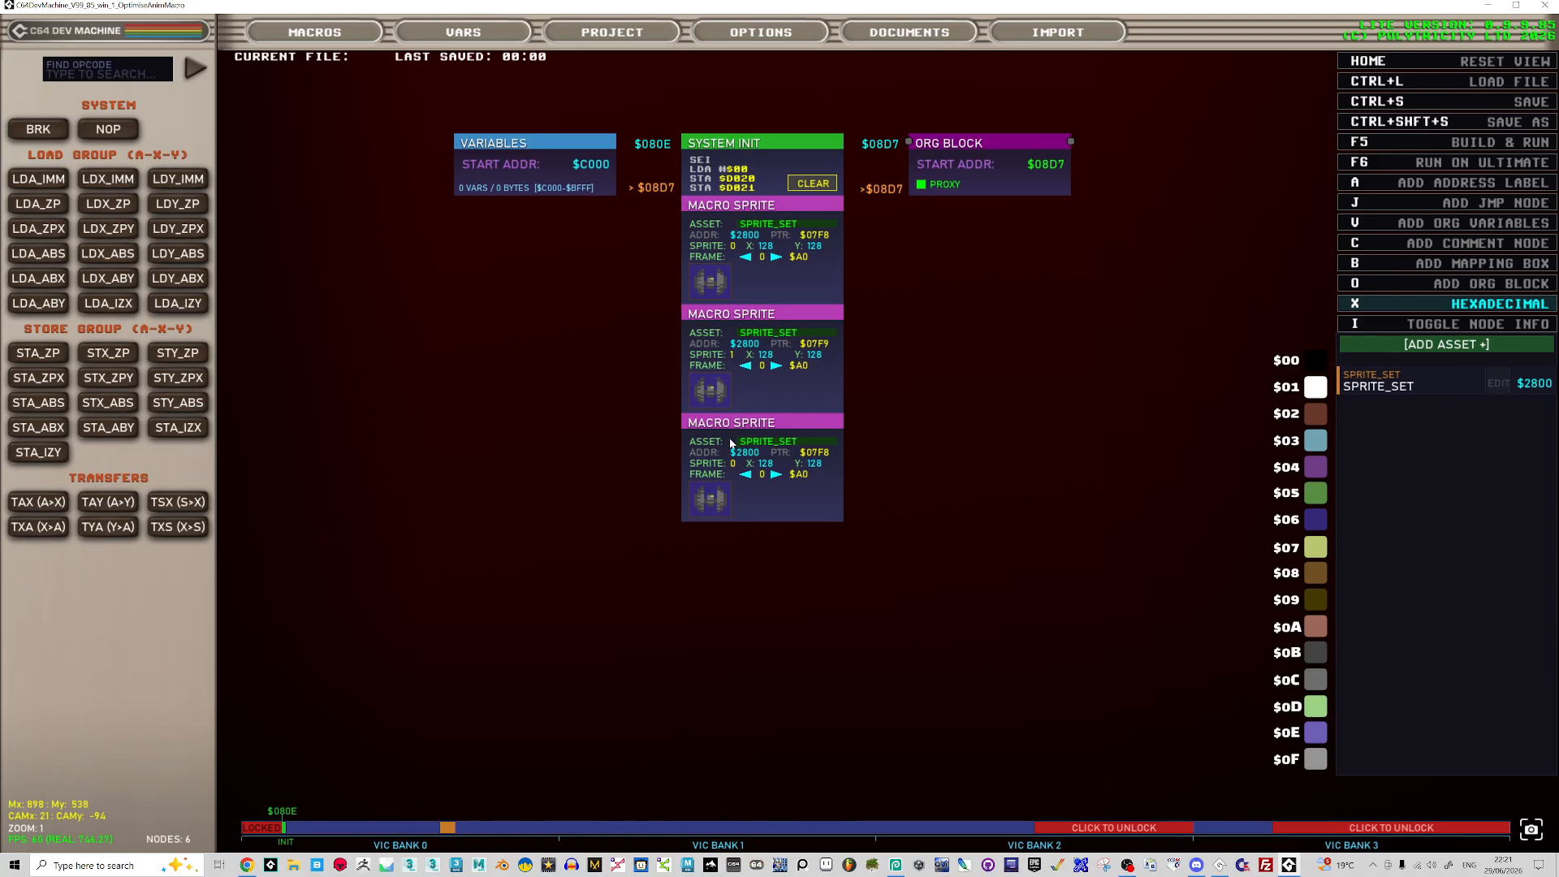
- Set the lowest Sprite macro to sprite 2 with frame 10, the engine flame
left_click(777, 476)
left_click(775, 476)
left_click(777, 476)
left_click(776, 474)
left_click(776, 475)
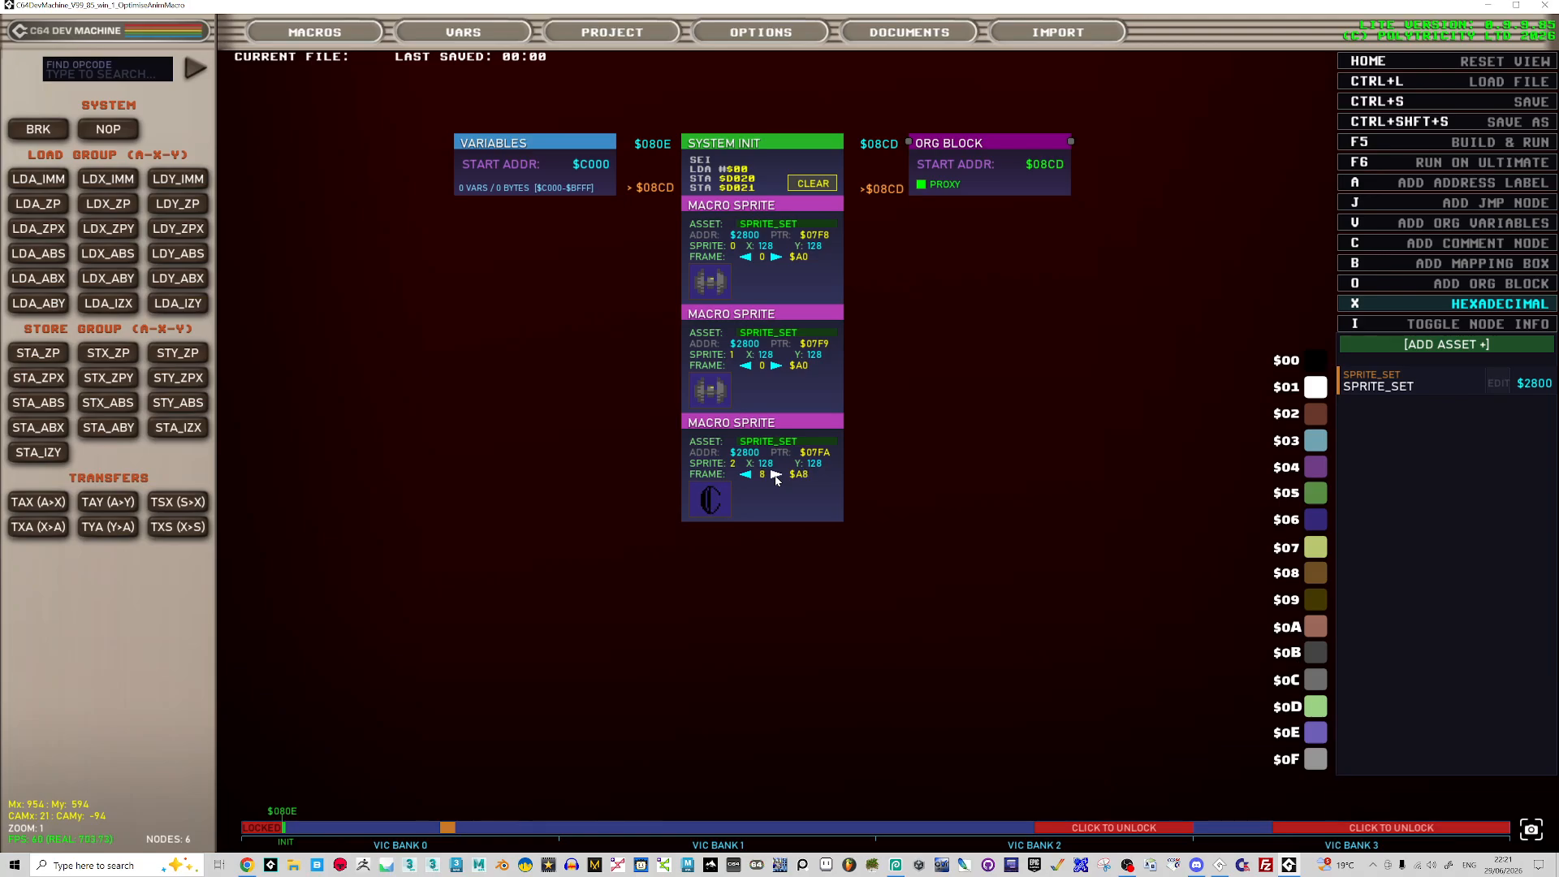
left_click(775, 474)
left_click(775, 474)
- Set the middle Sprite macro's frame to 5, the first black overlay
left_click(773, 368)
left_click(772, 369)
left_click(773, 369)
left_click(772, 369)
left_click(773, 369)
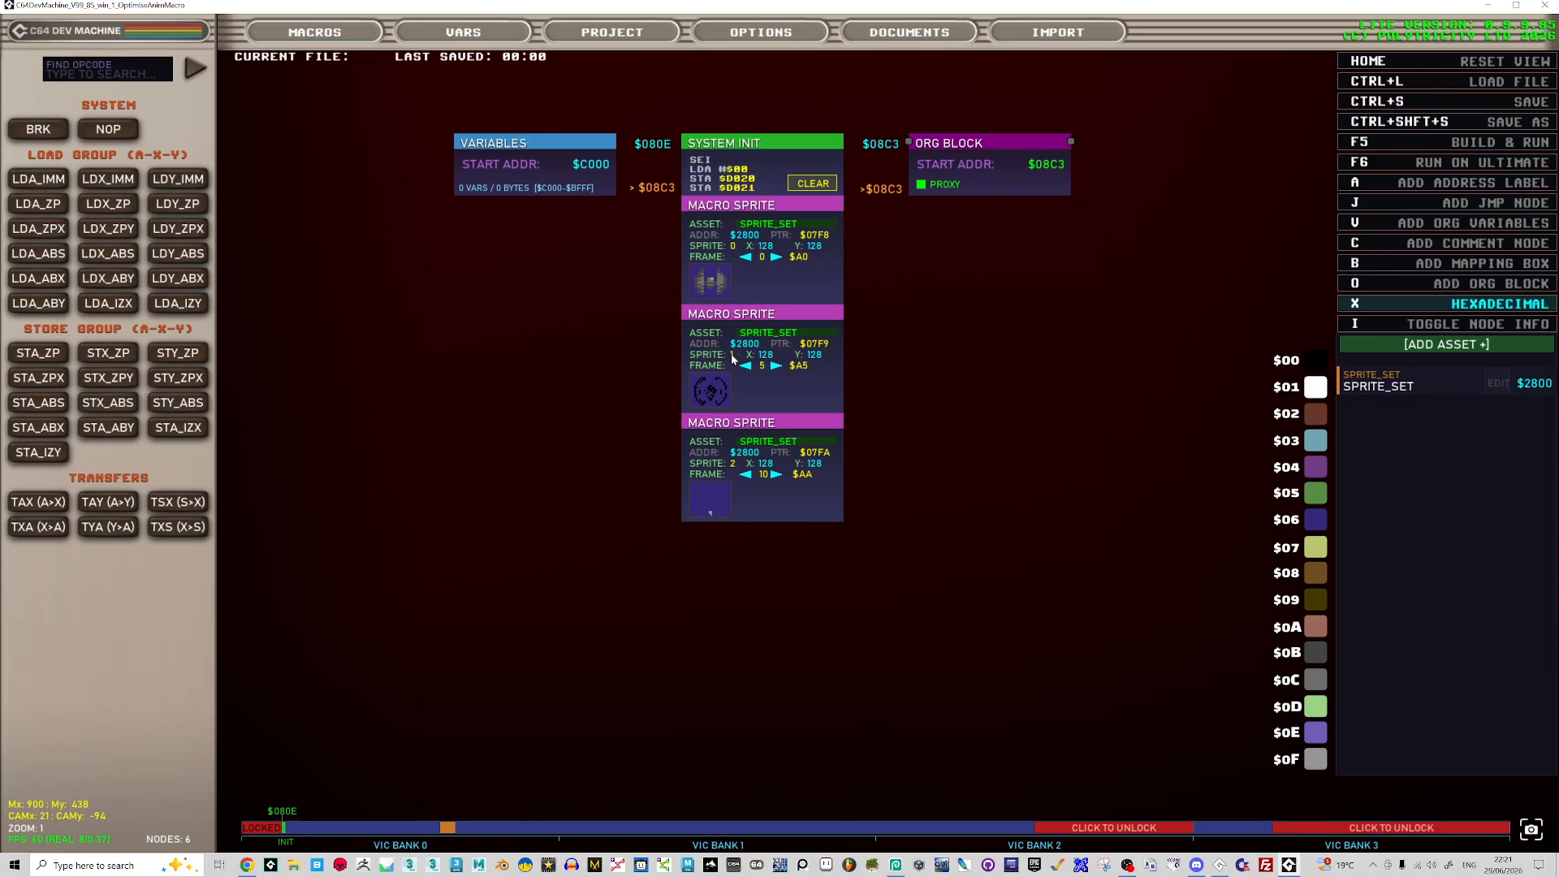
- Swap the sprite numbers so the ship macro uses sprite 2 and the flame macro sprite 0, and review the sprite set's layers
left_click_drag(741, 319, 753, 291)
left_click_drag(746, 213, 740, 357)
left_click(1489, 380)
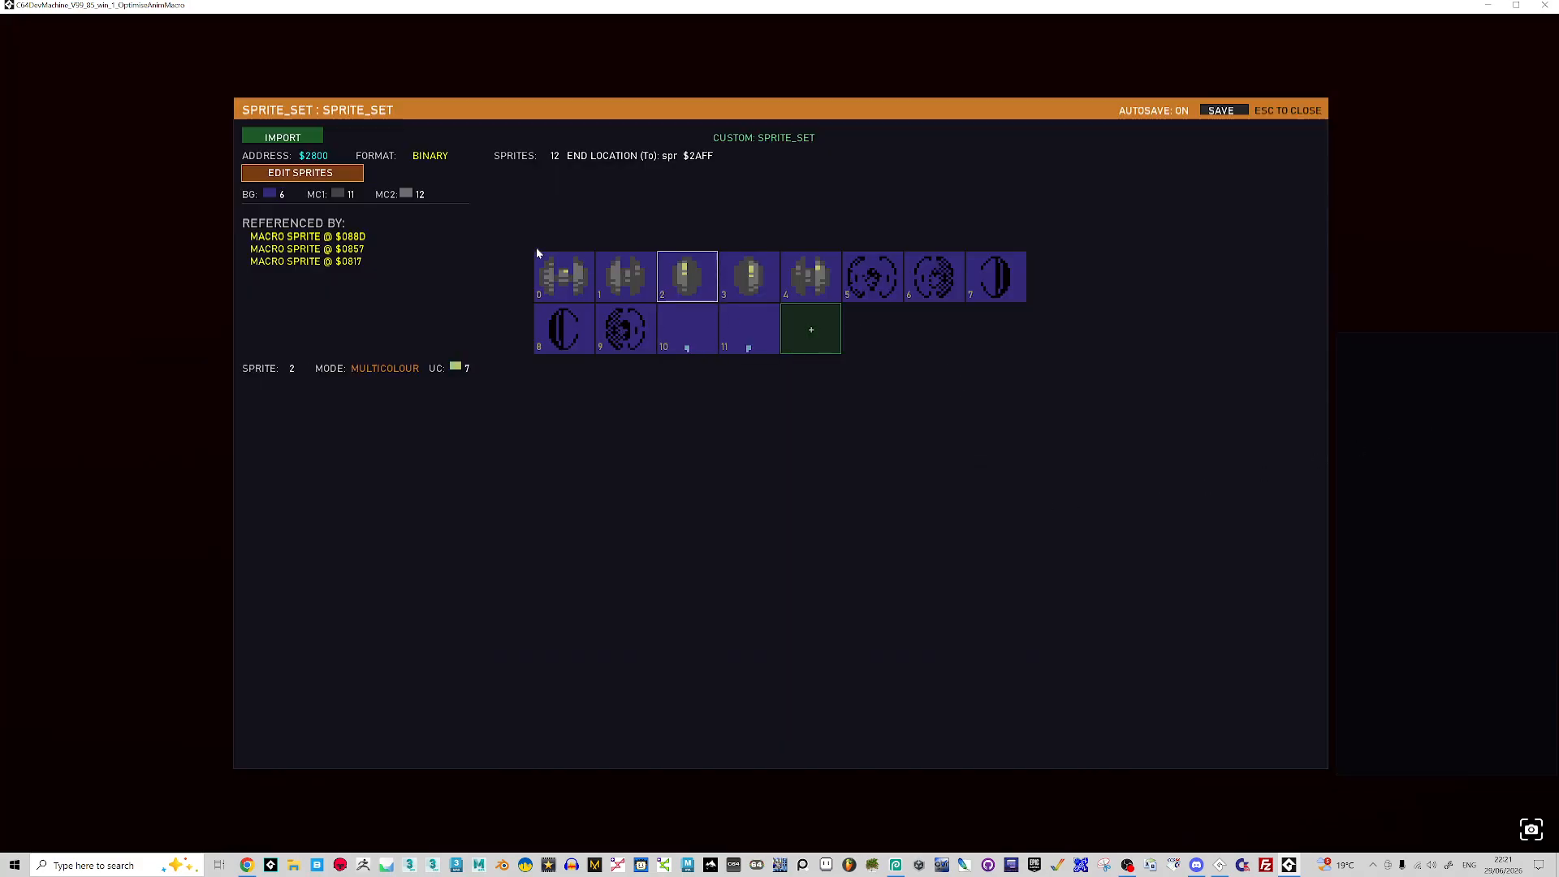
left_click(301, 173)
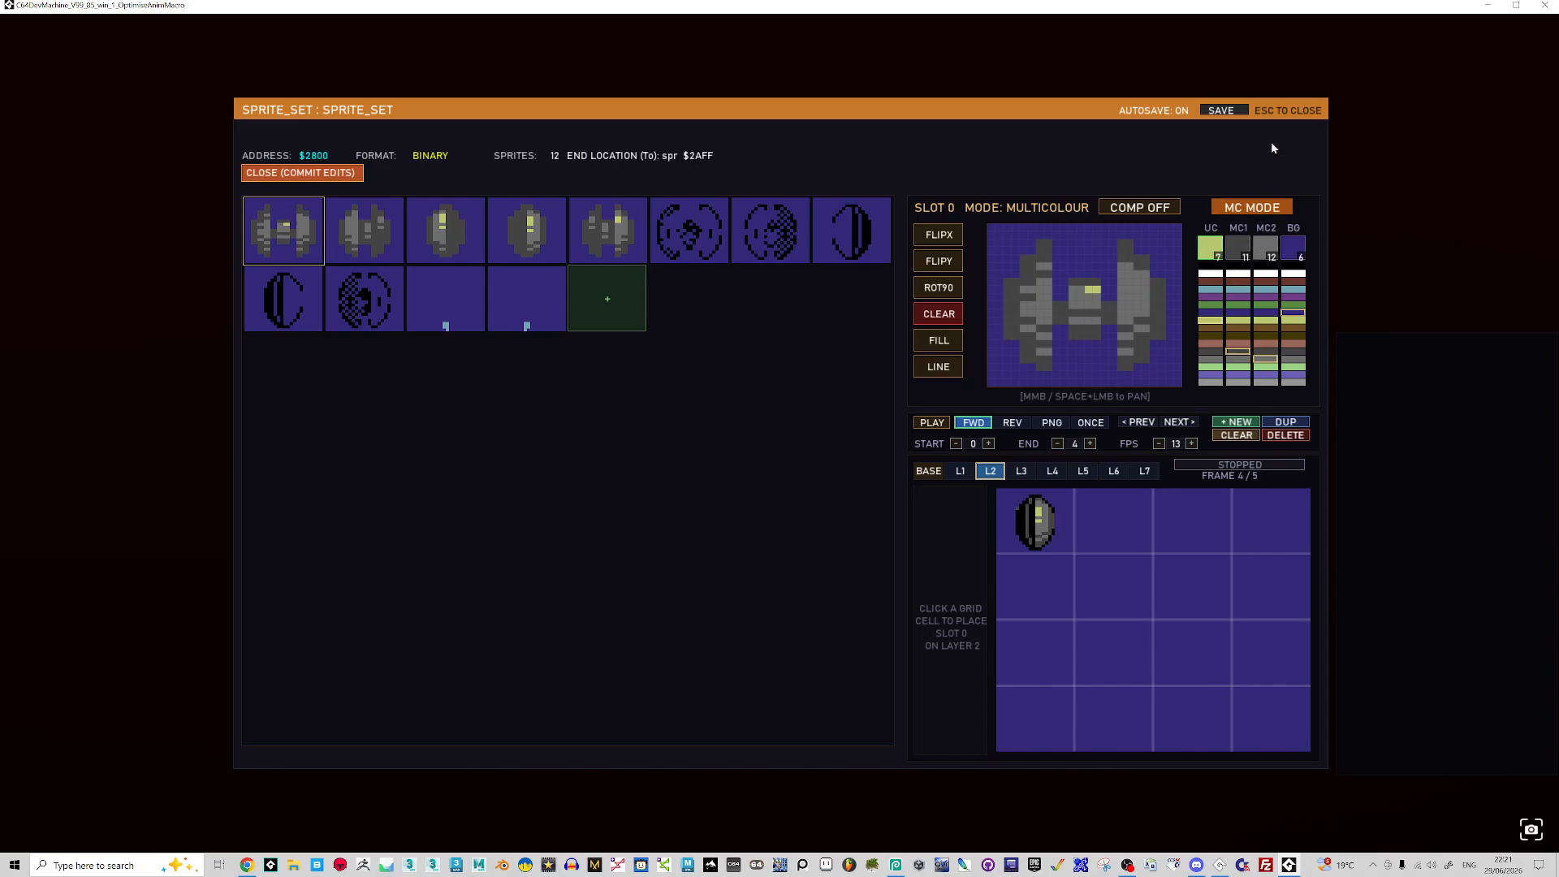
left_click(1286, 109)
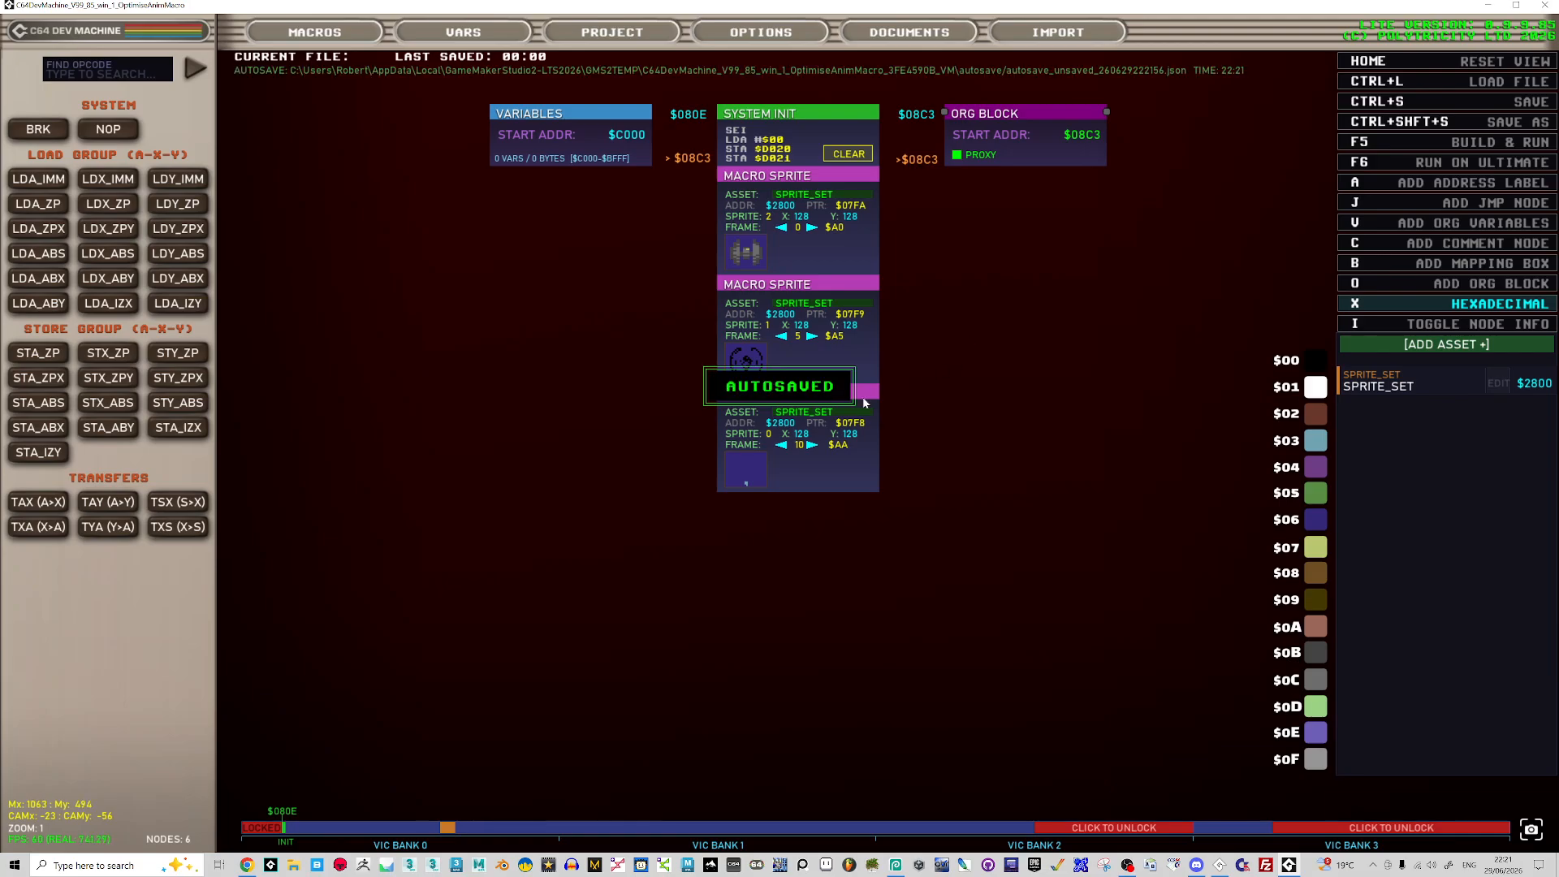
- Add an Animate macro and attach it beneath the lowest Sprite macro
left_click(315, 32)
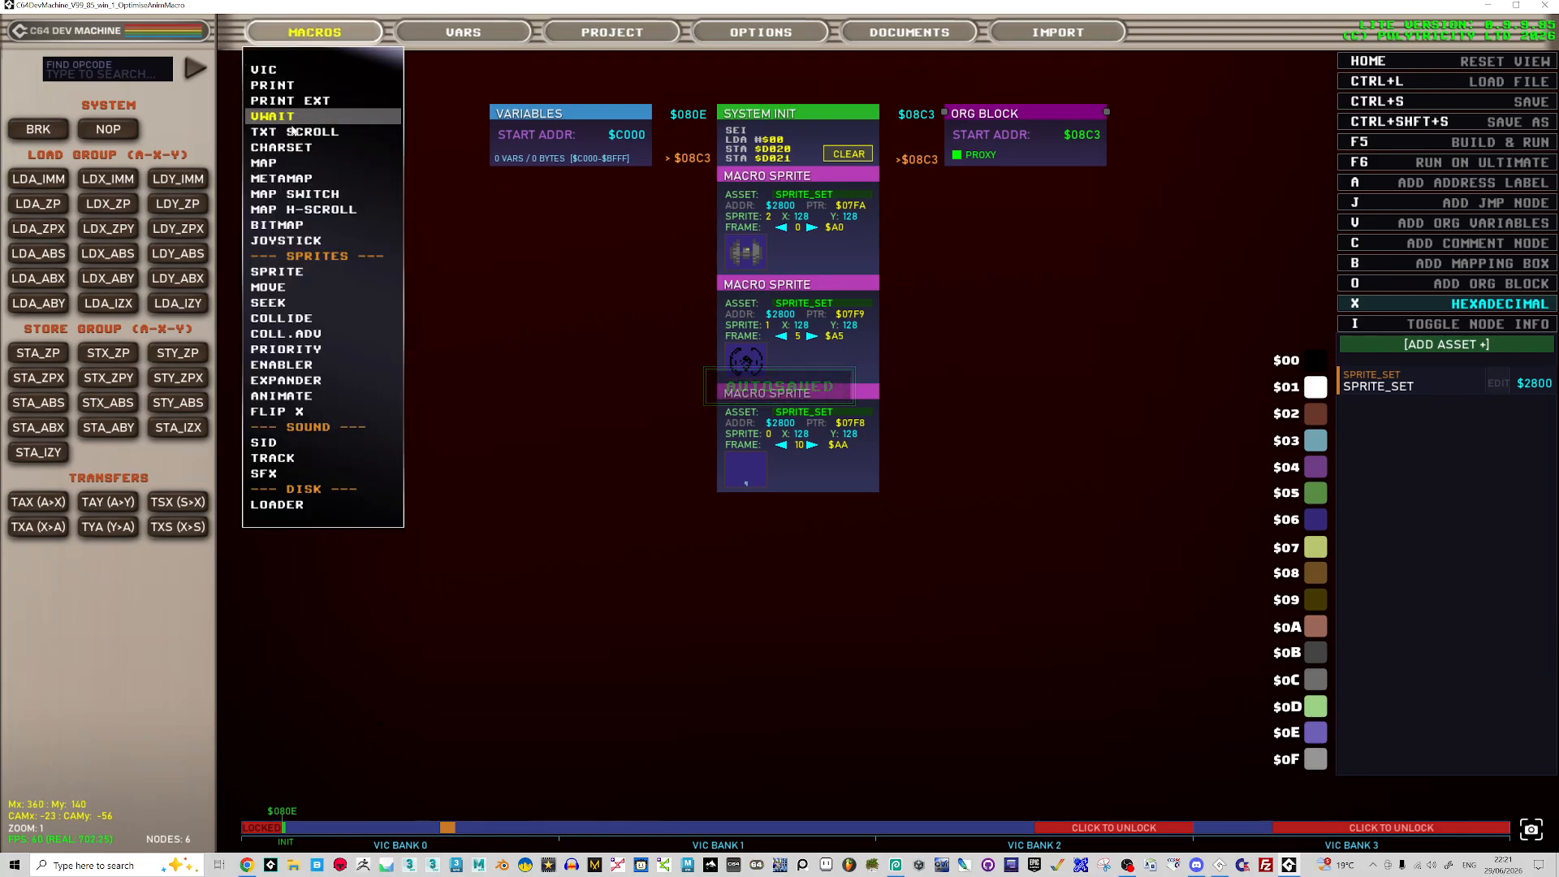
left_click(286, 395)
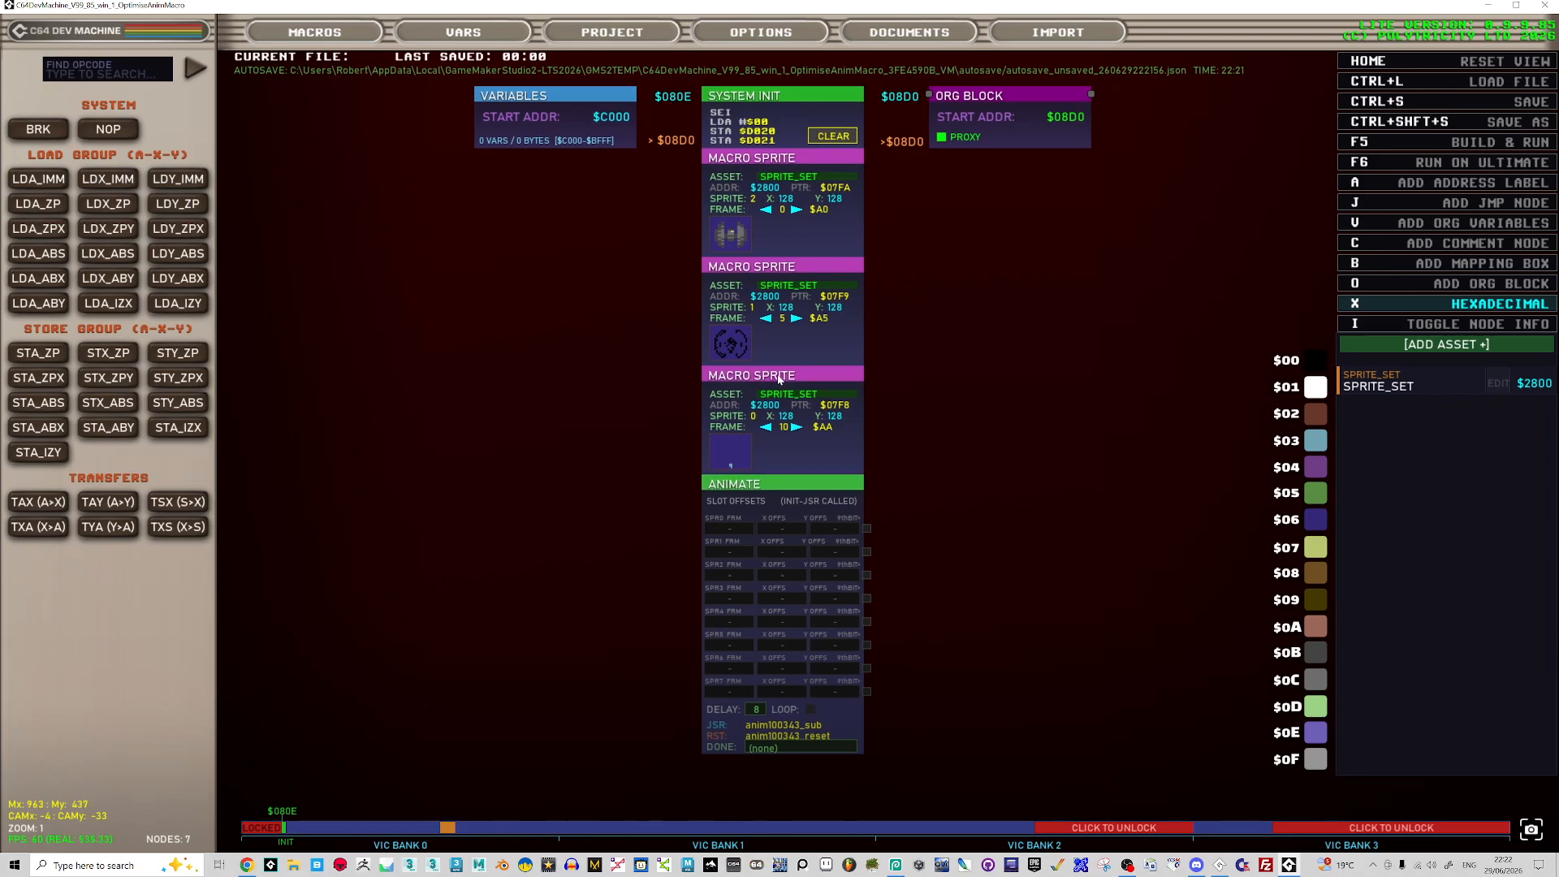
scroll(782, 432, "up", 3)
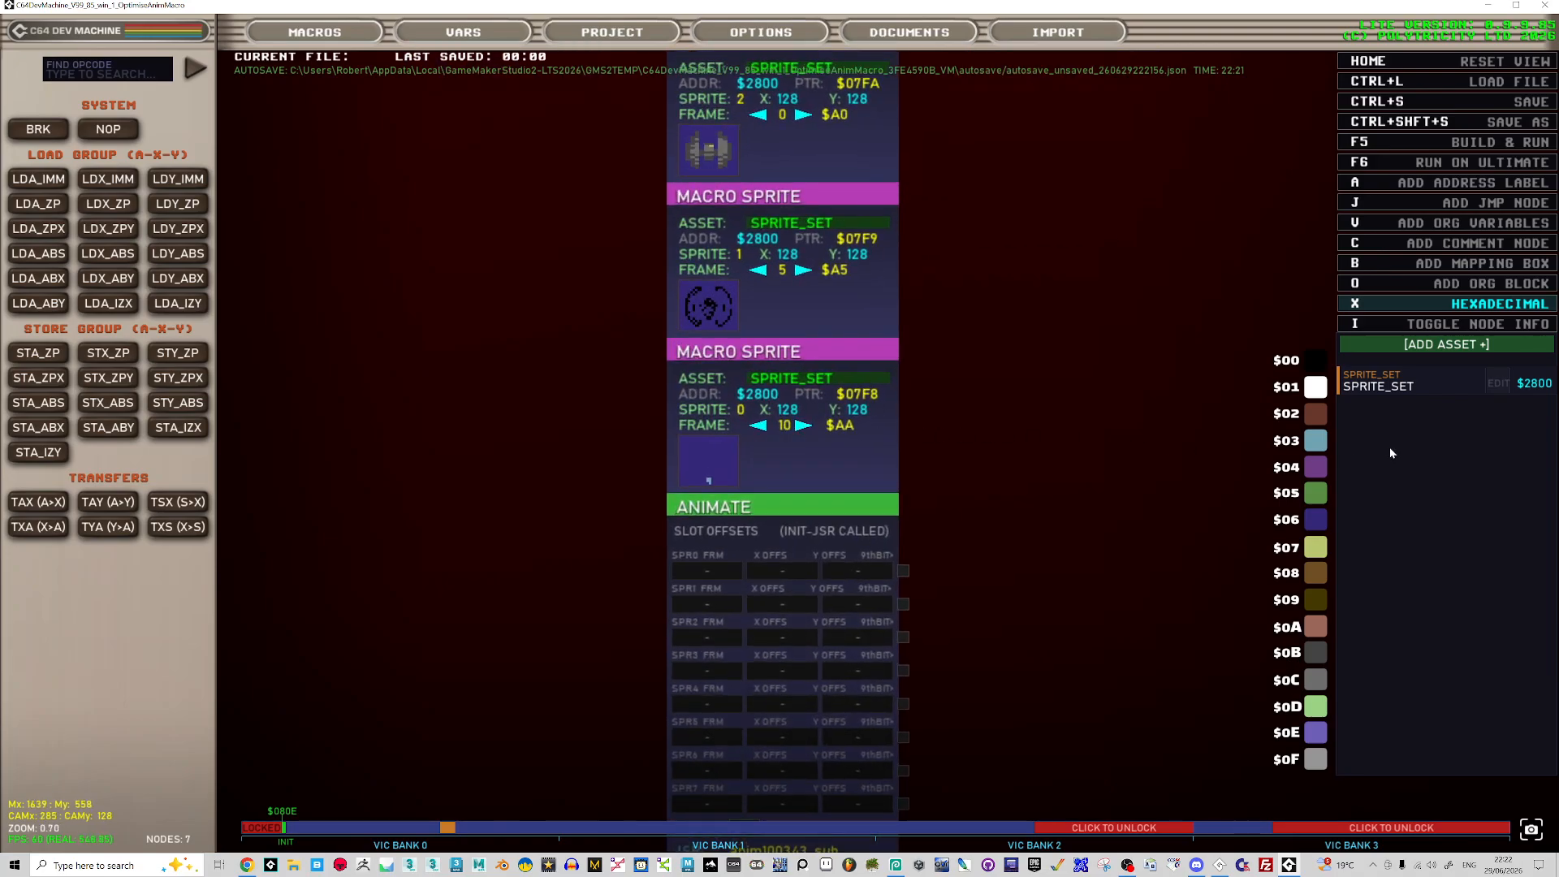
- Step through the five layered animation frames in the sprite editor to examine how the engine flame alternates between them
left_click(1495, 385)
left_click(300, 172)
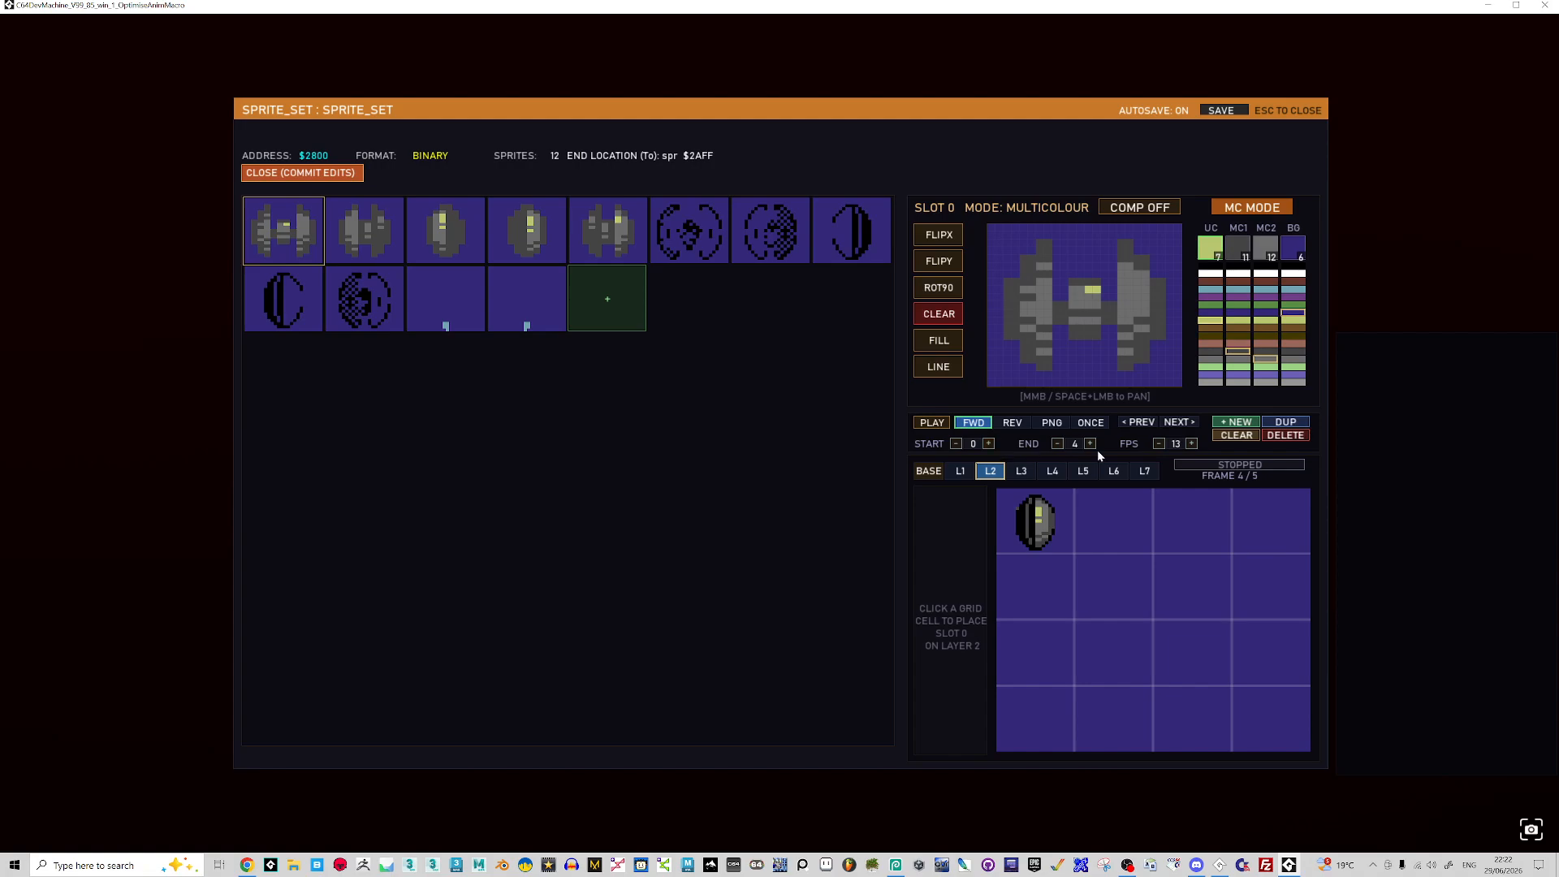
key("Left")
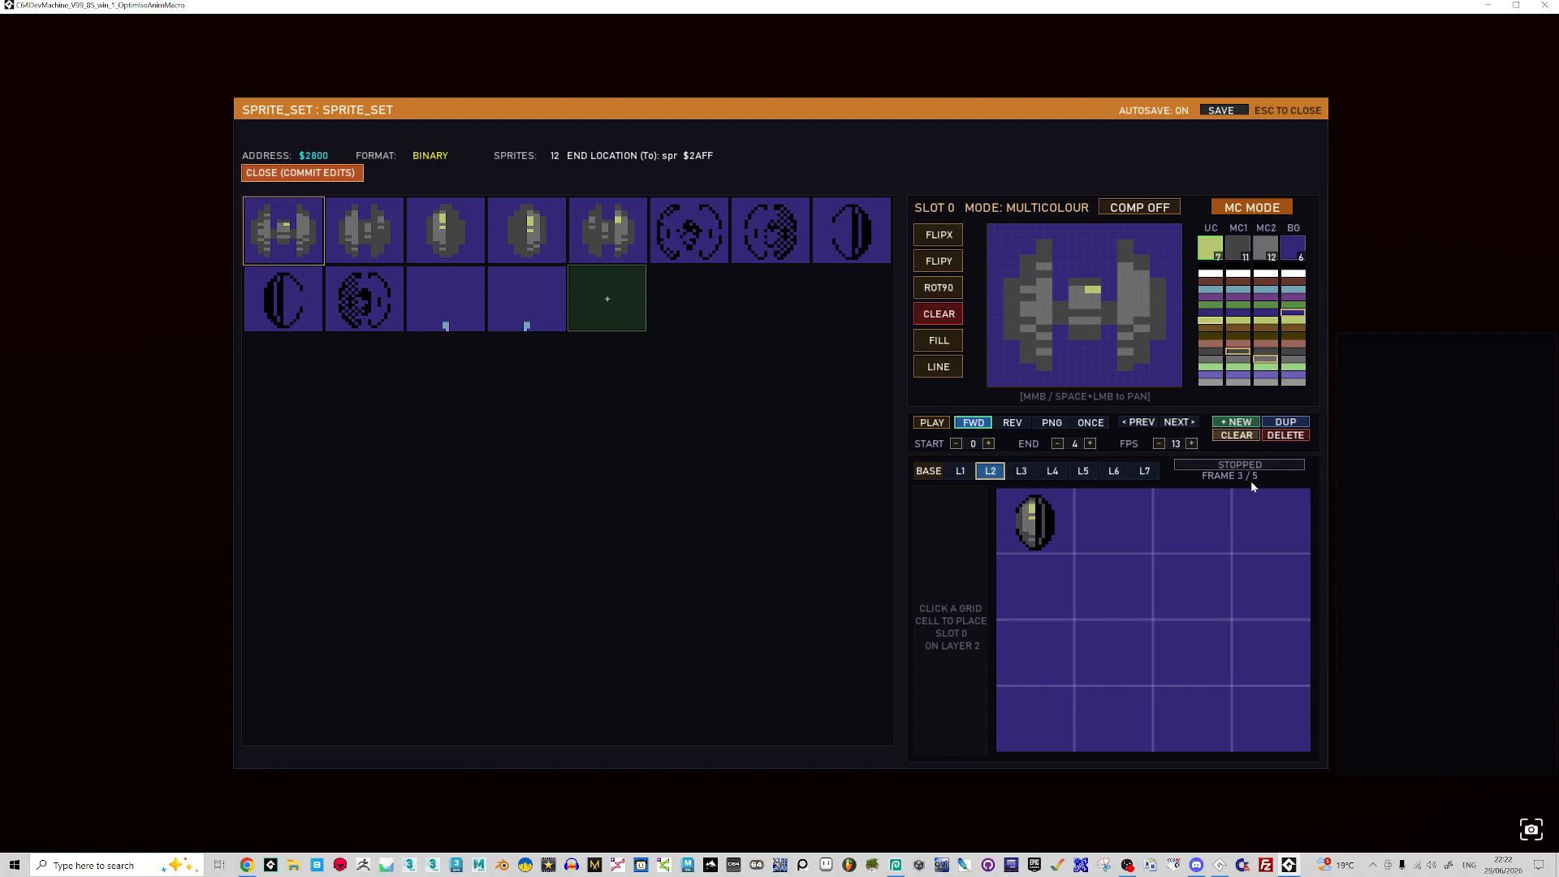
key("Right")
key("Right")
key("Right")
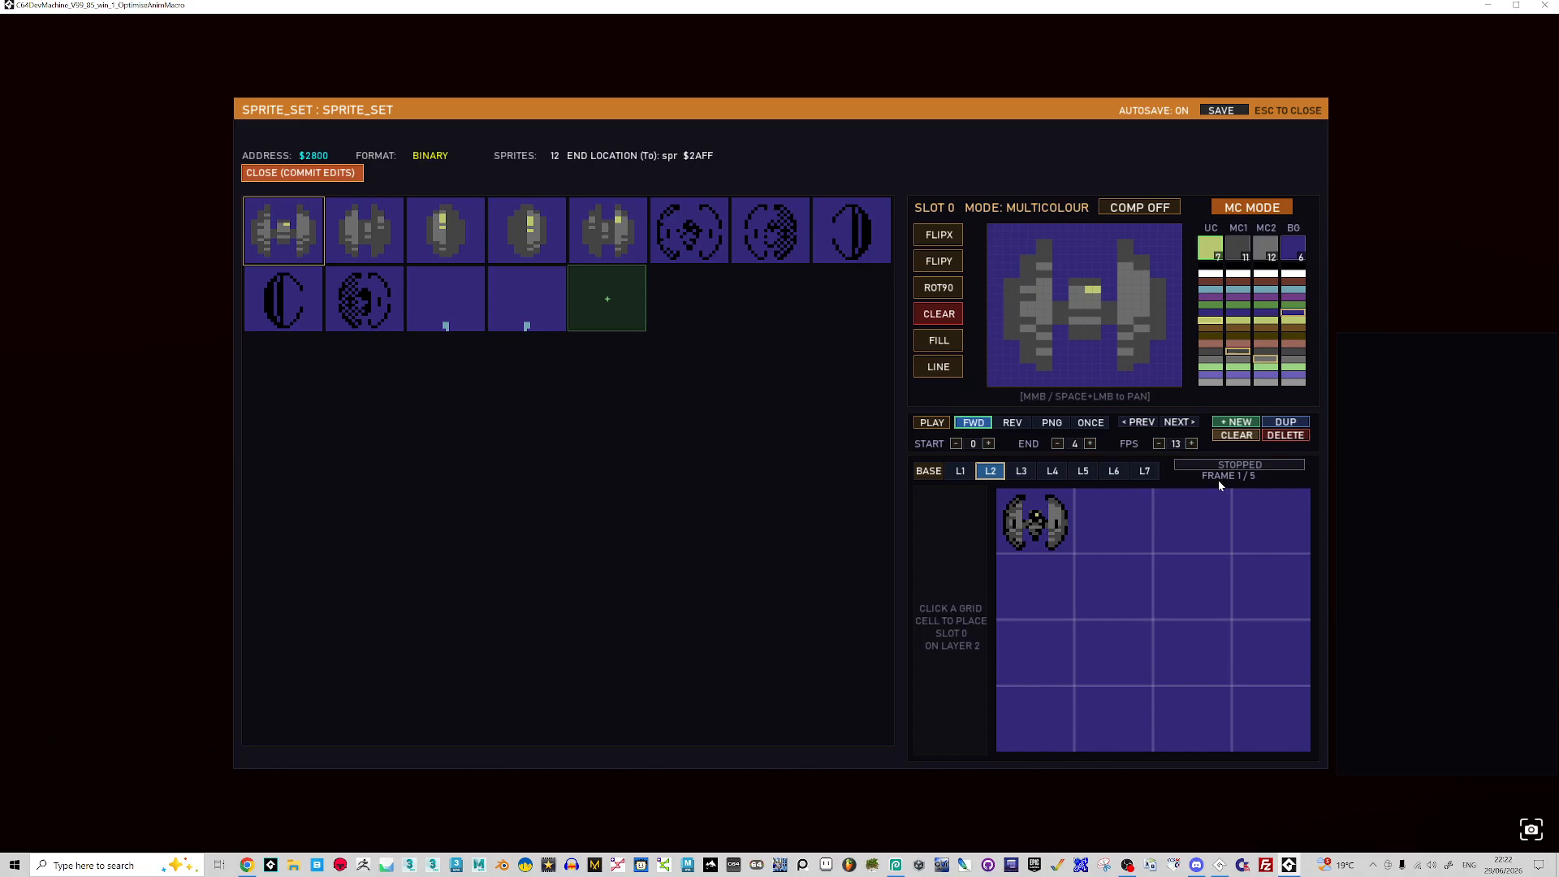
key("Right")
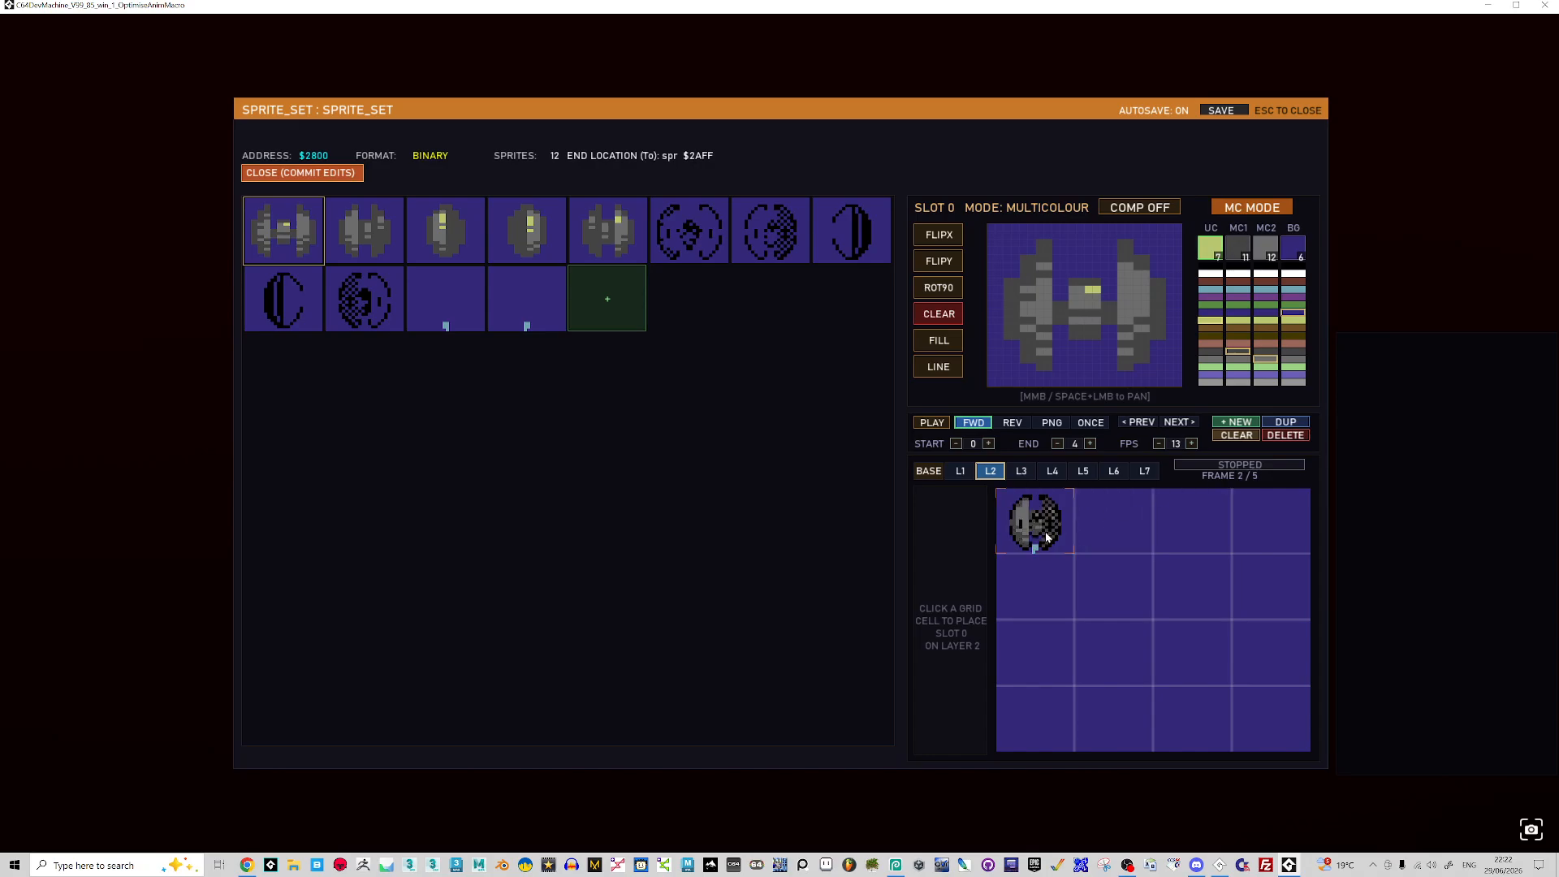
key("Right")
key("Right")
key("Right")
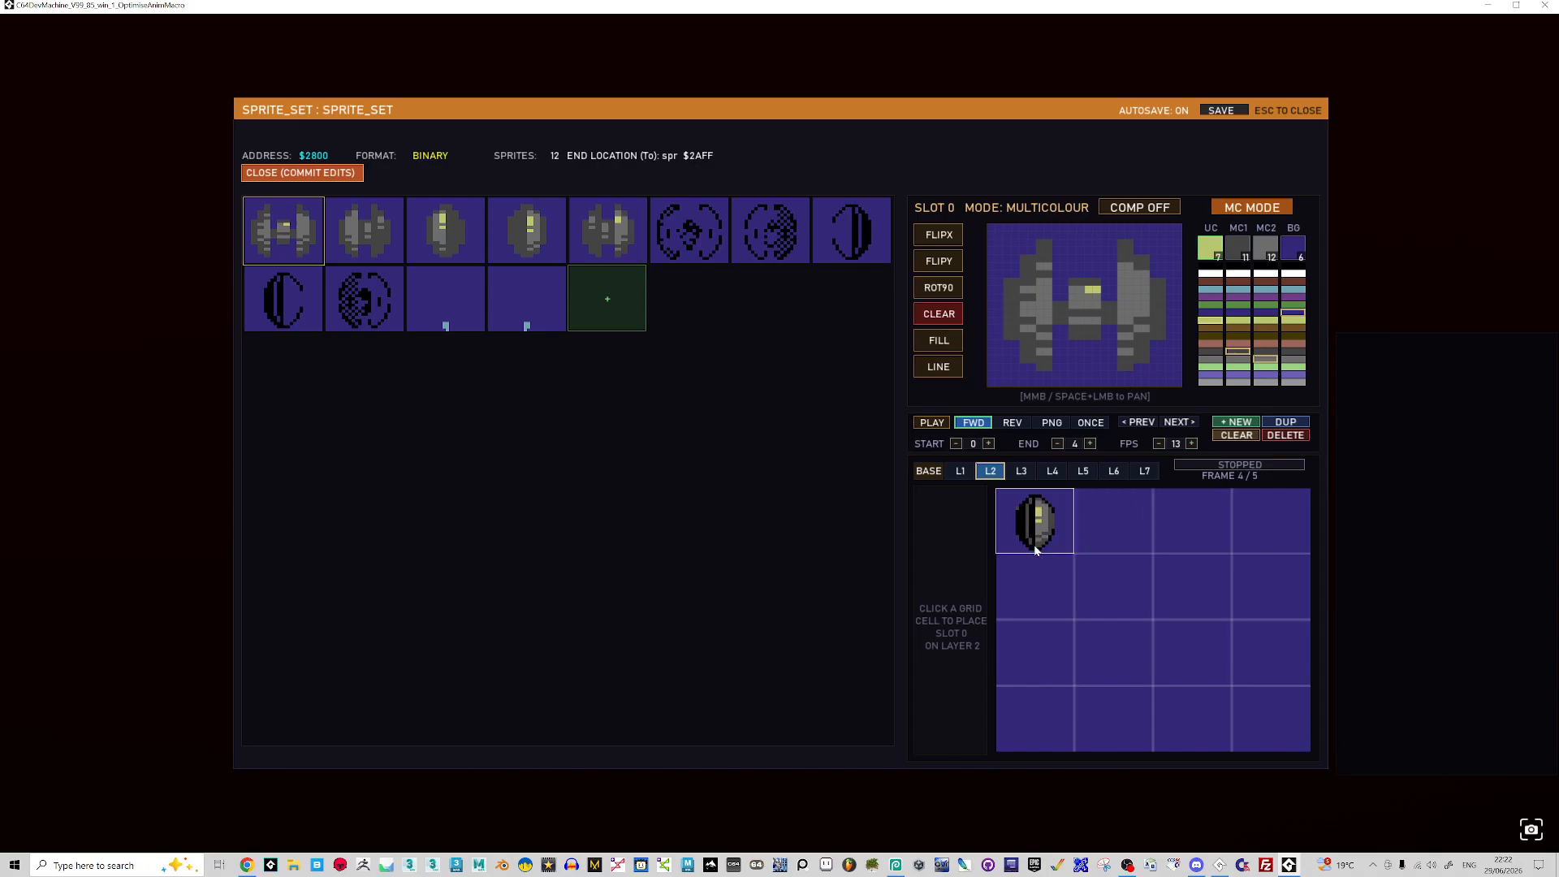
left_click(1295, 111)
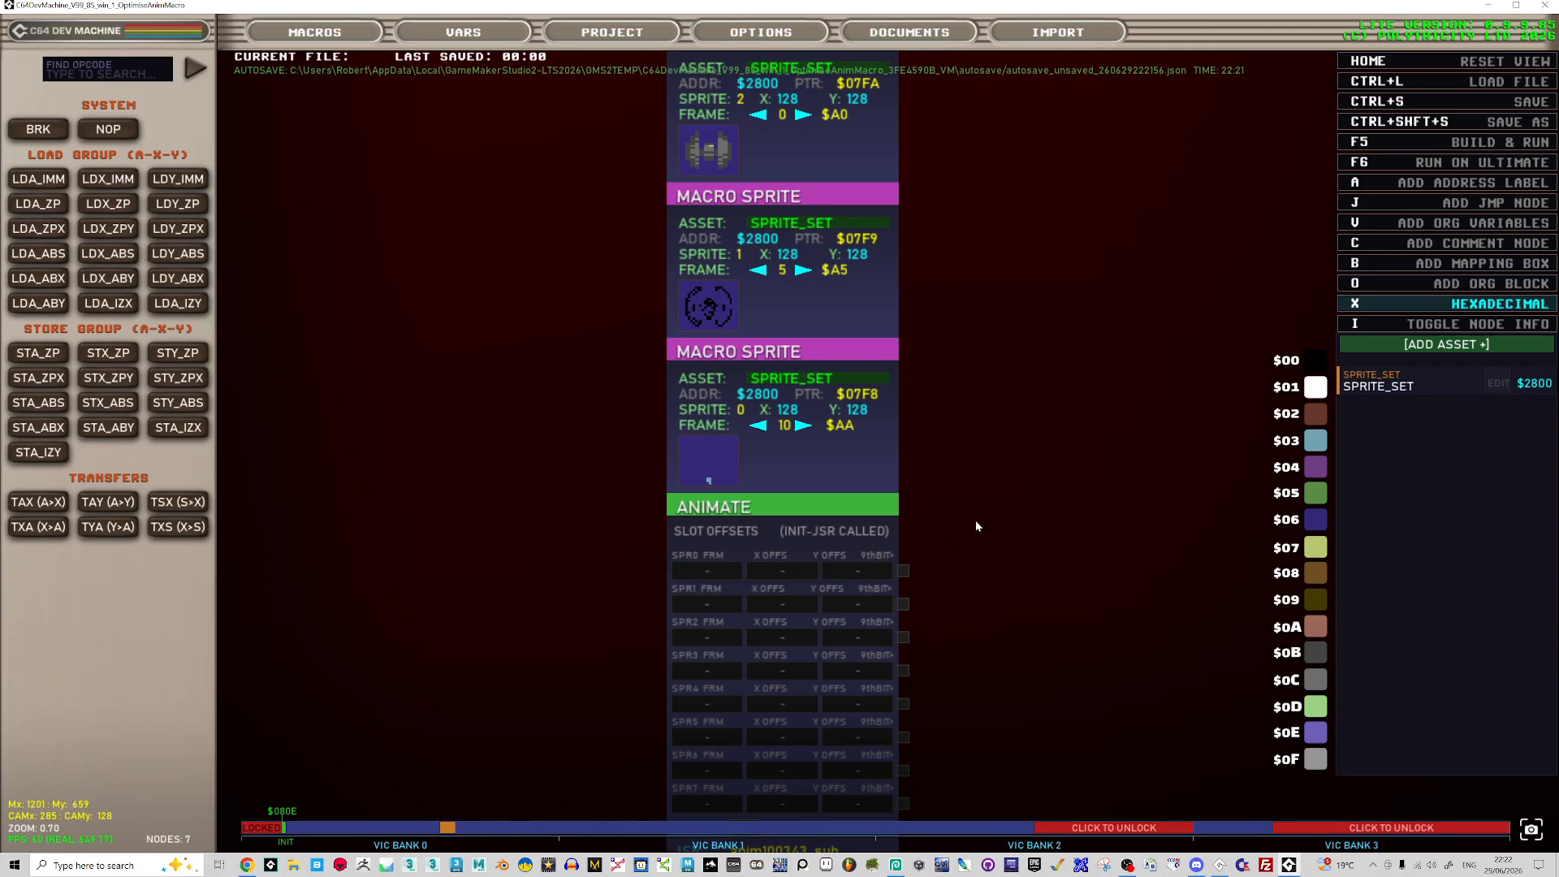
- Compare the two flame frames in the lowest Sprite macro and set the Animate macro's sprite 0 frame offsets to 0,1,0,1
left_click_drag(978, 522, 966, 491)
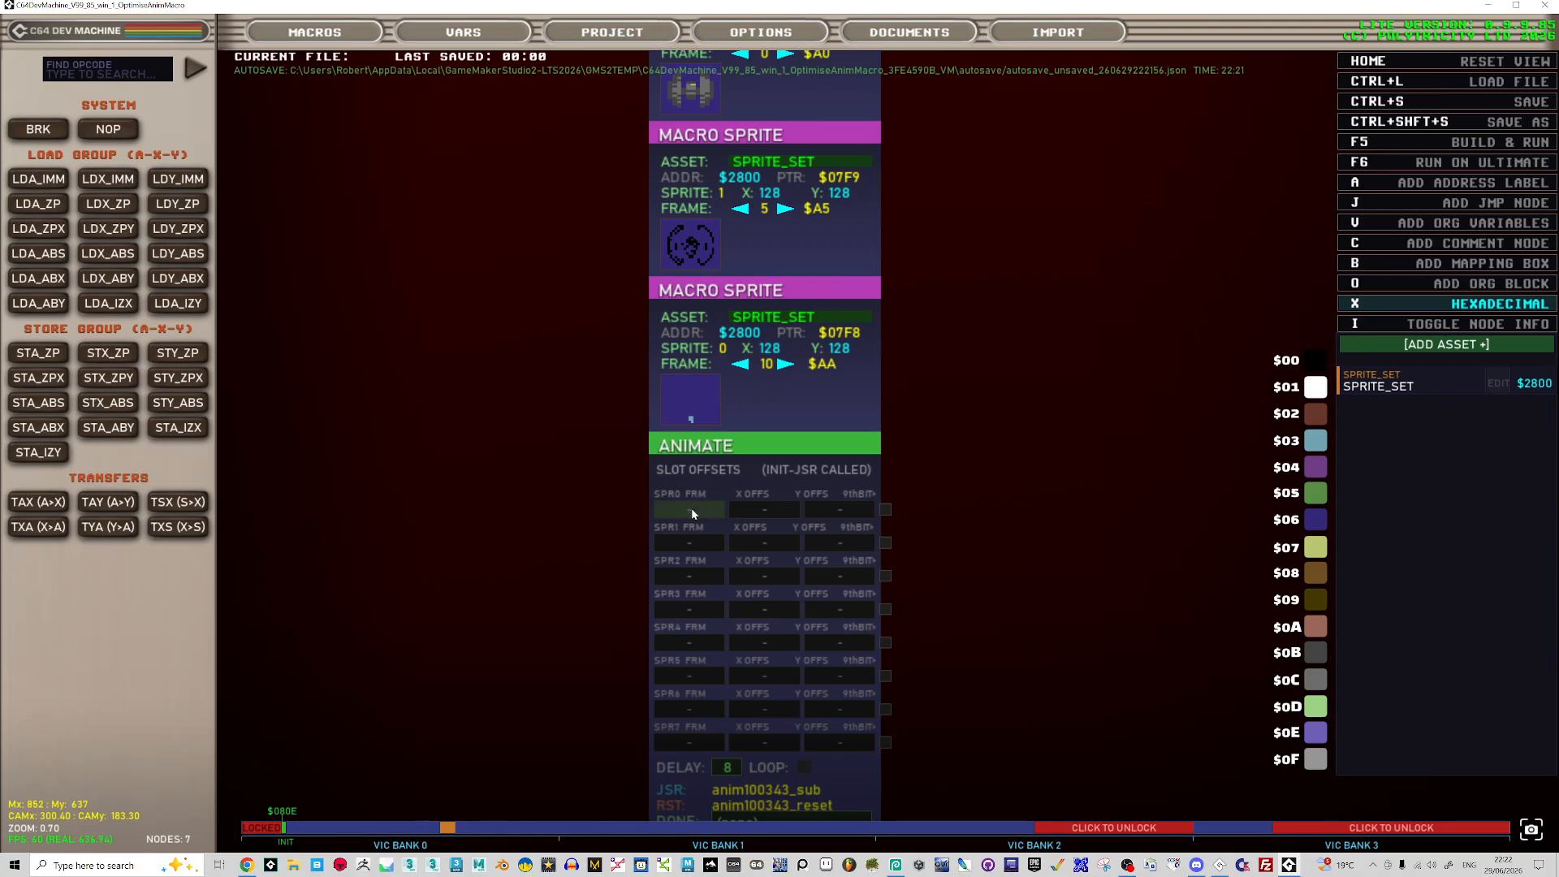
left_click(785, 365)
left_click(744, 366)
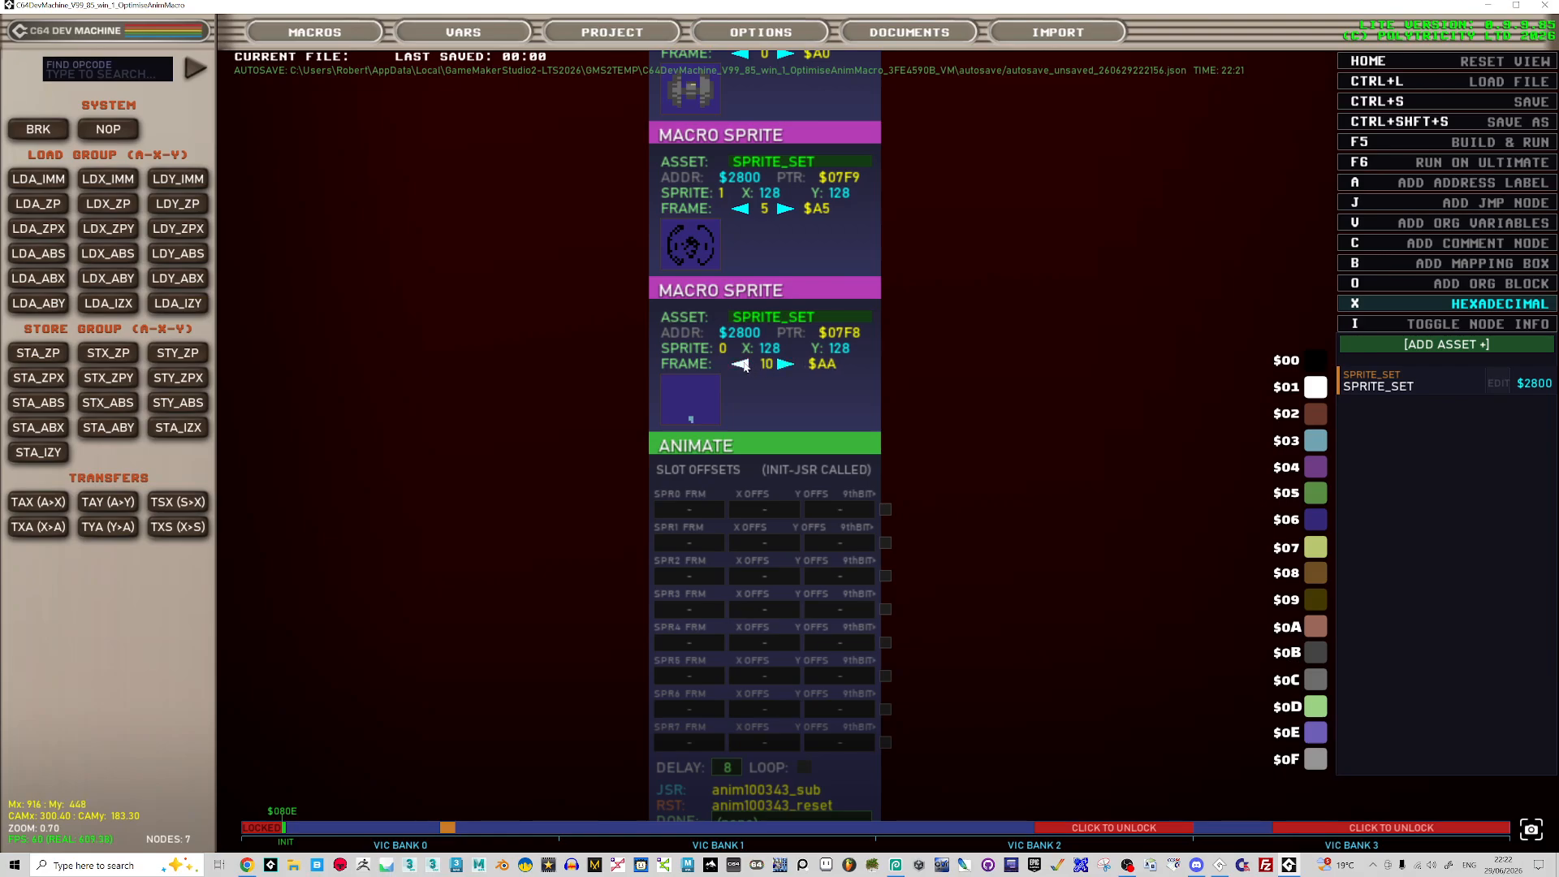
left_click(784, 365)
left_click(739, 364)
left_click(707, 513)
type("0")
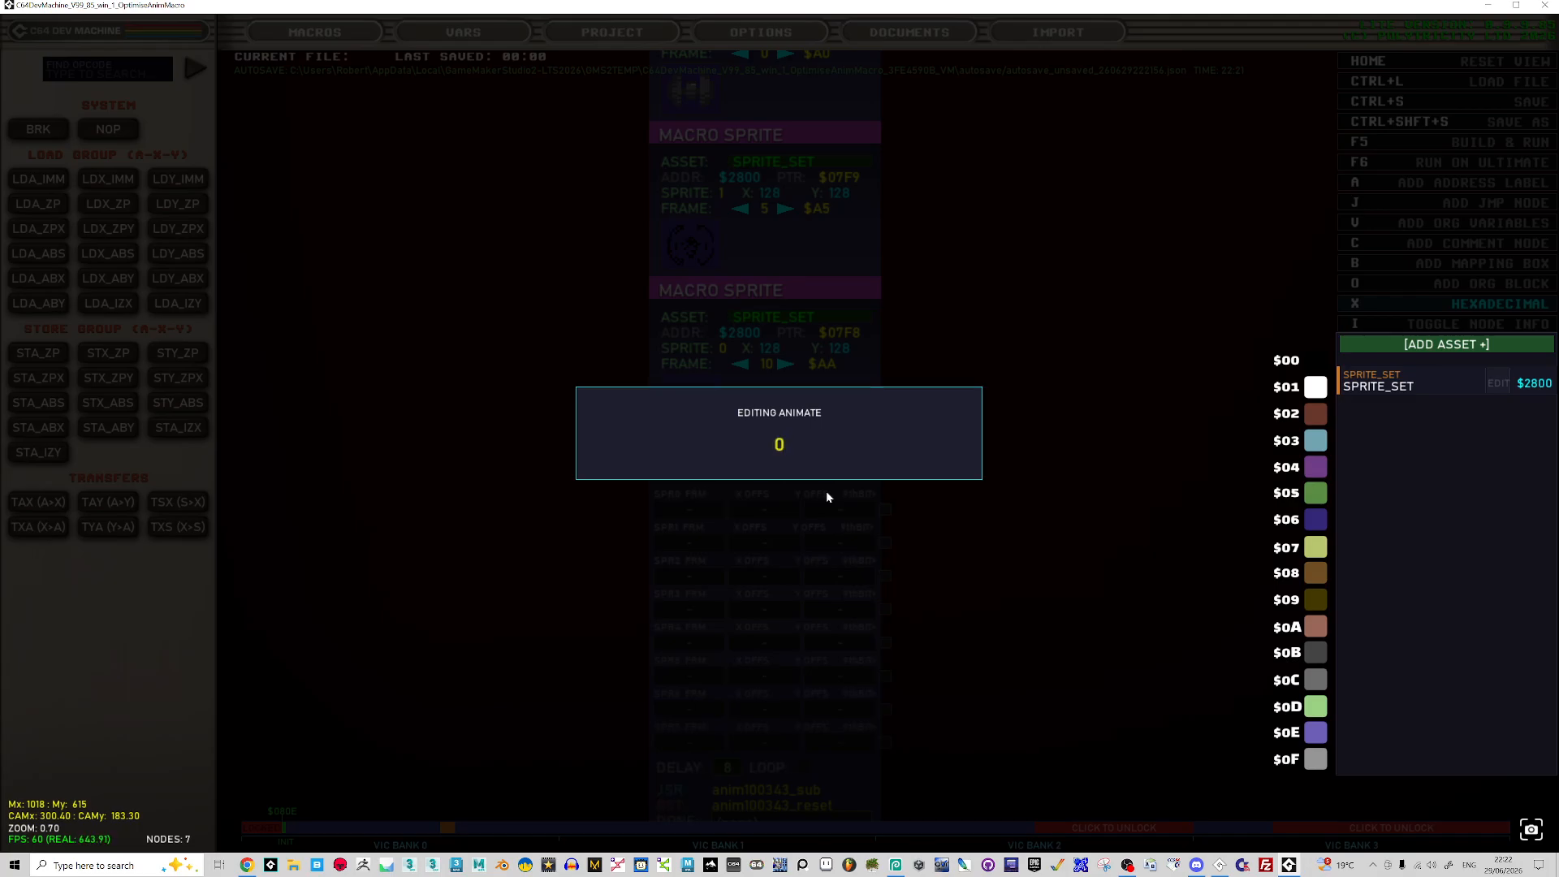
type(",1,0,1")
key("Return")
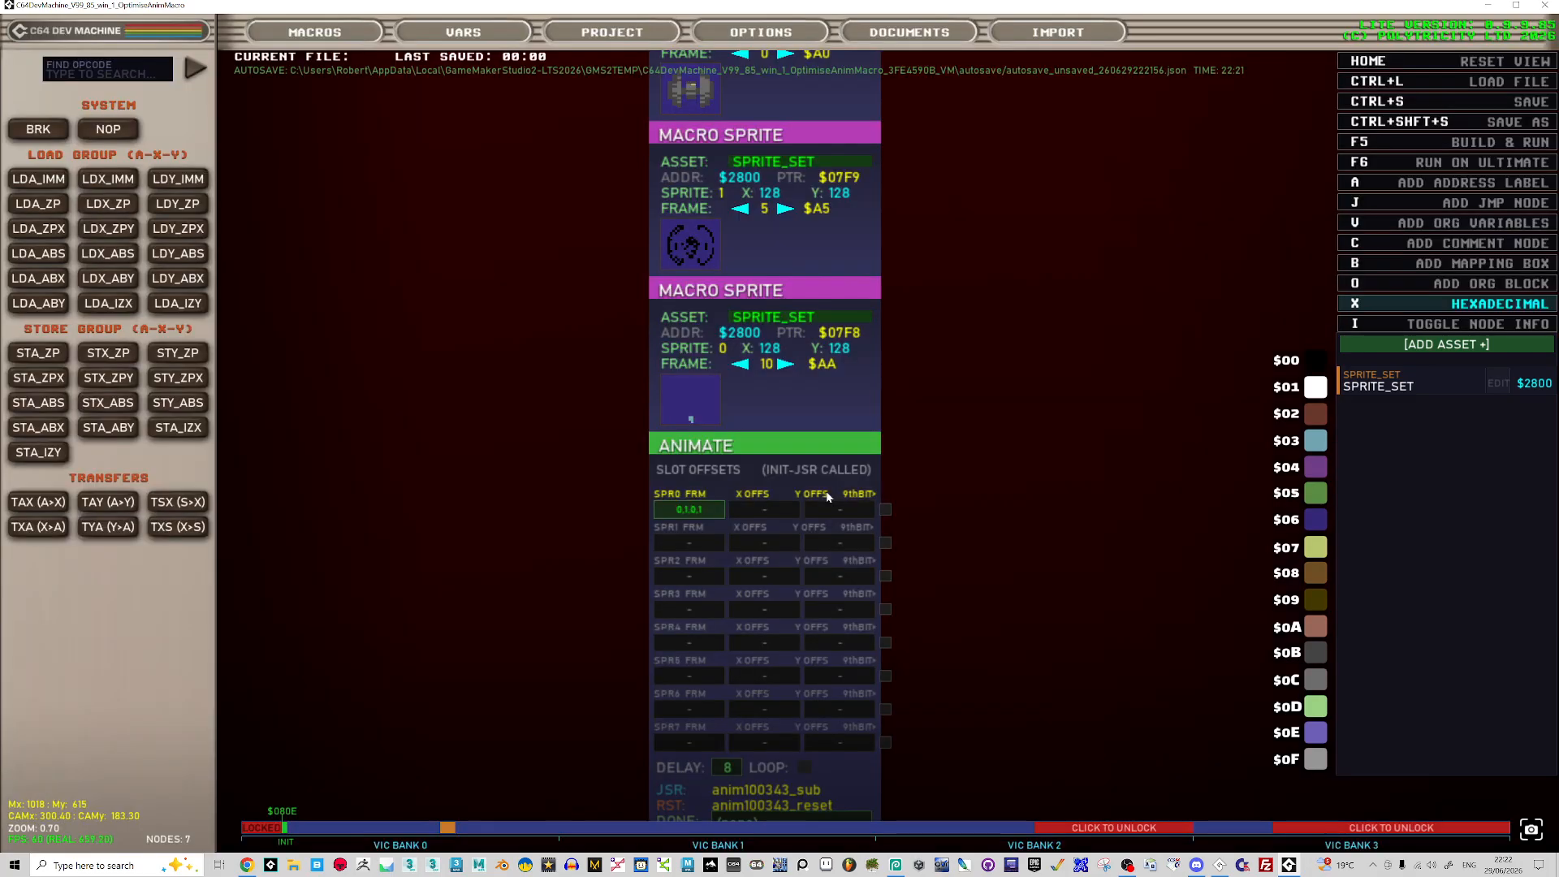
- Build a loop under the Org Block from an address label named target, a VWAIT node and a JMP to target
key("Home")
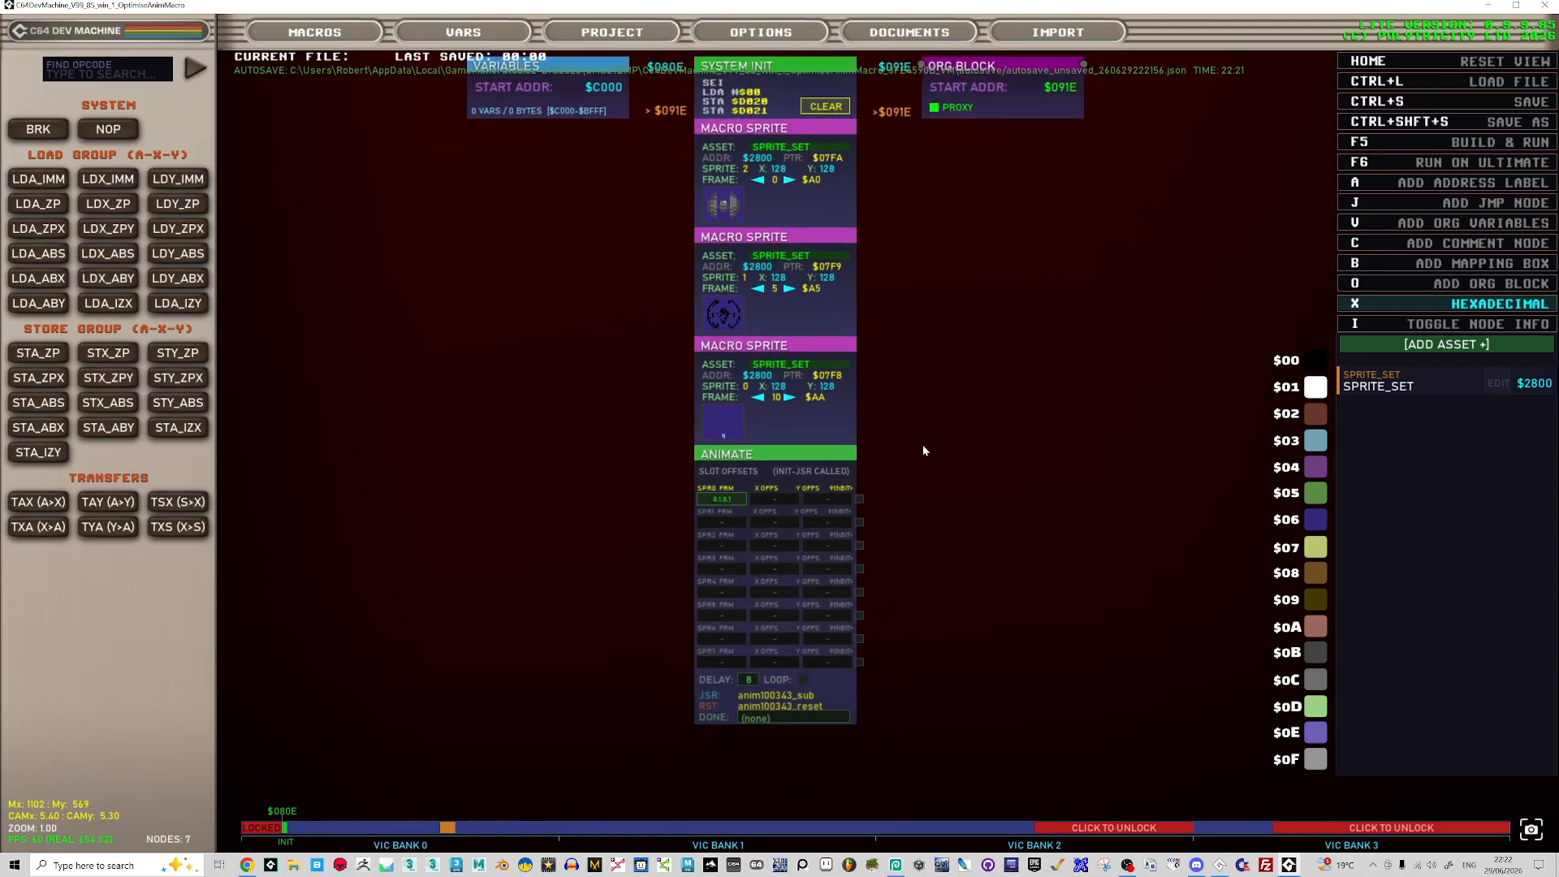
scroll(873, 467, "down", 3)
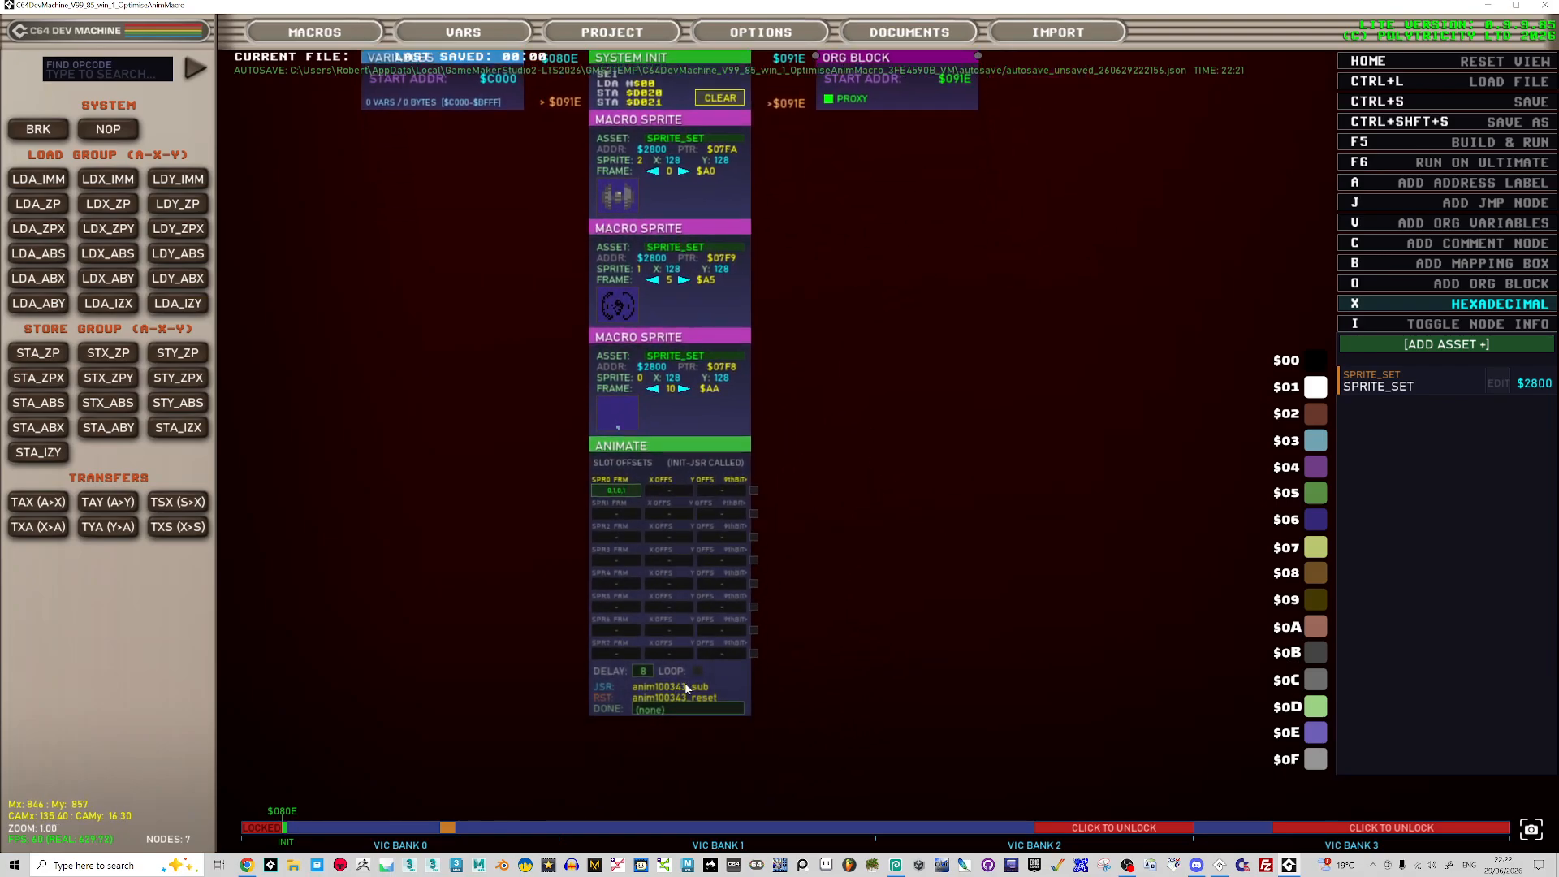
scroll(890, 333, "up", 3)
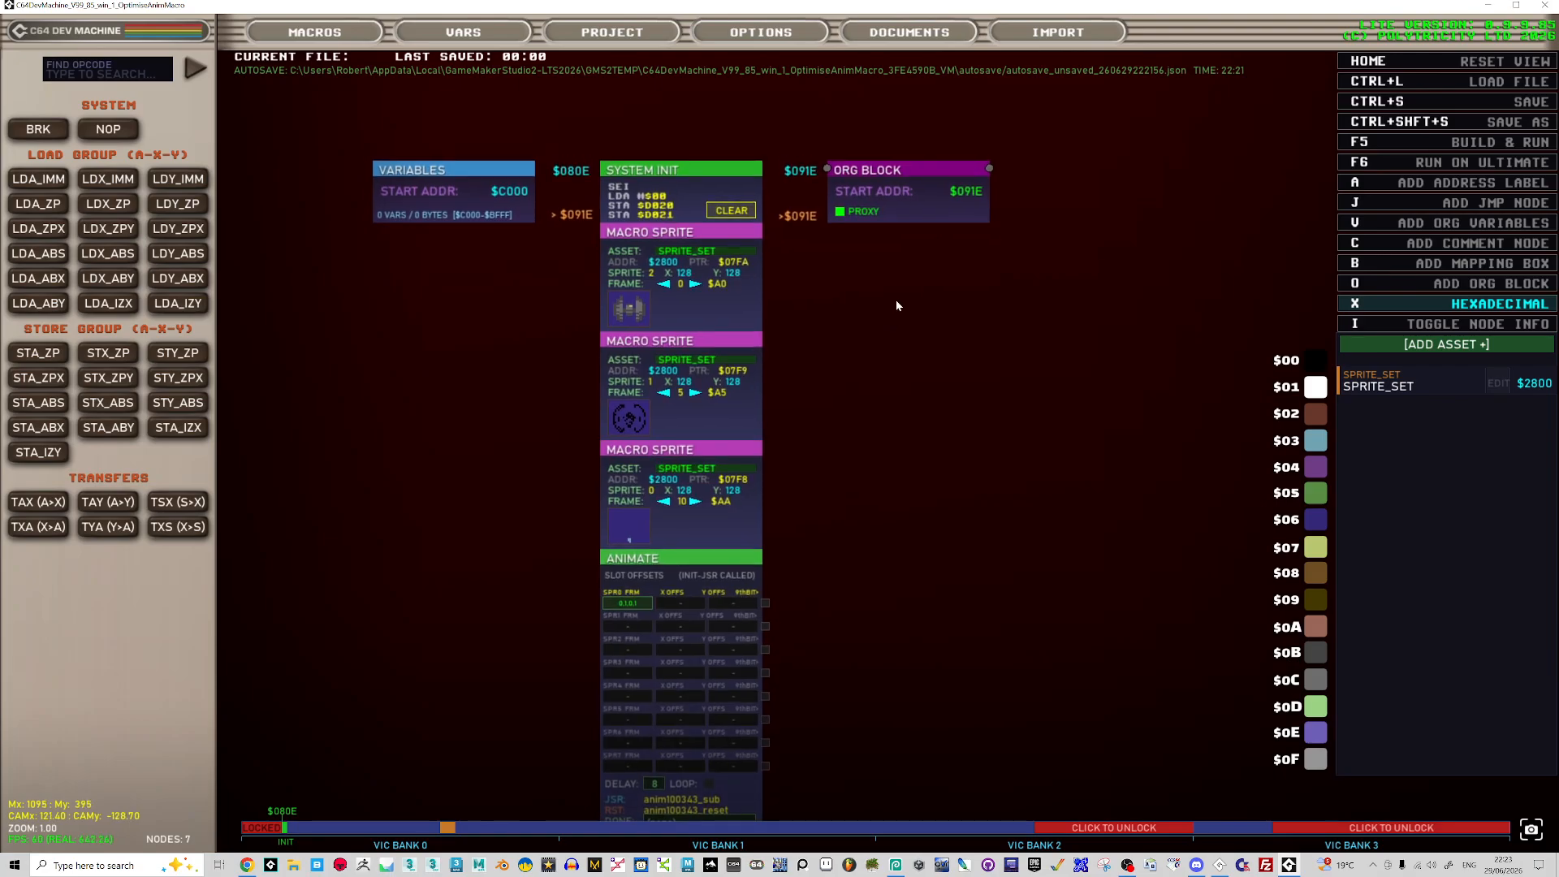
key("a")
left_click(888, 249)
key("j")
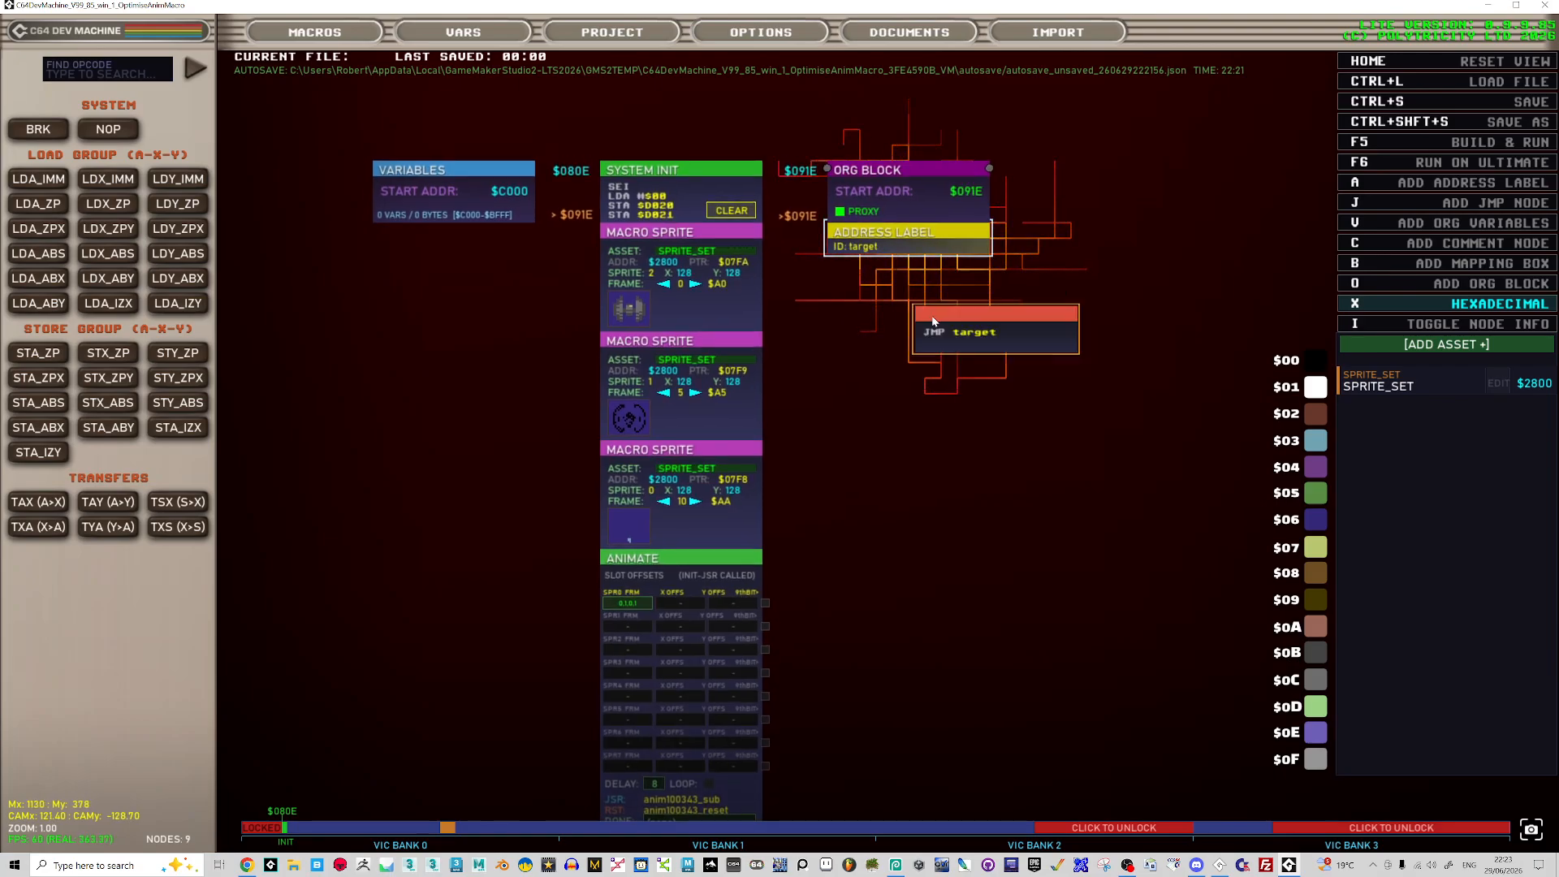
left_click(910, 335)
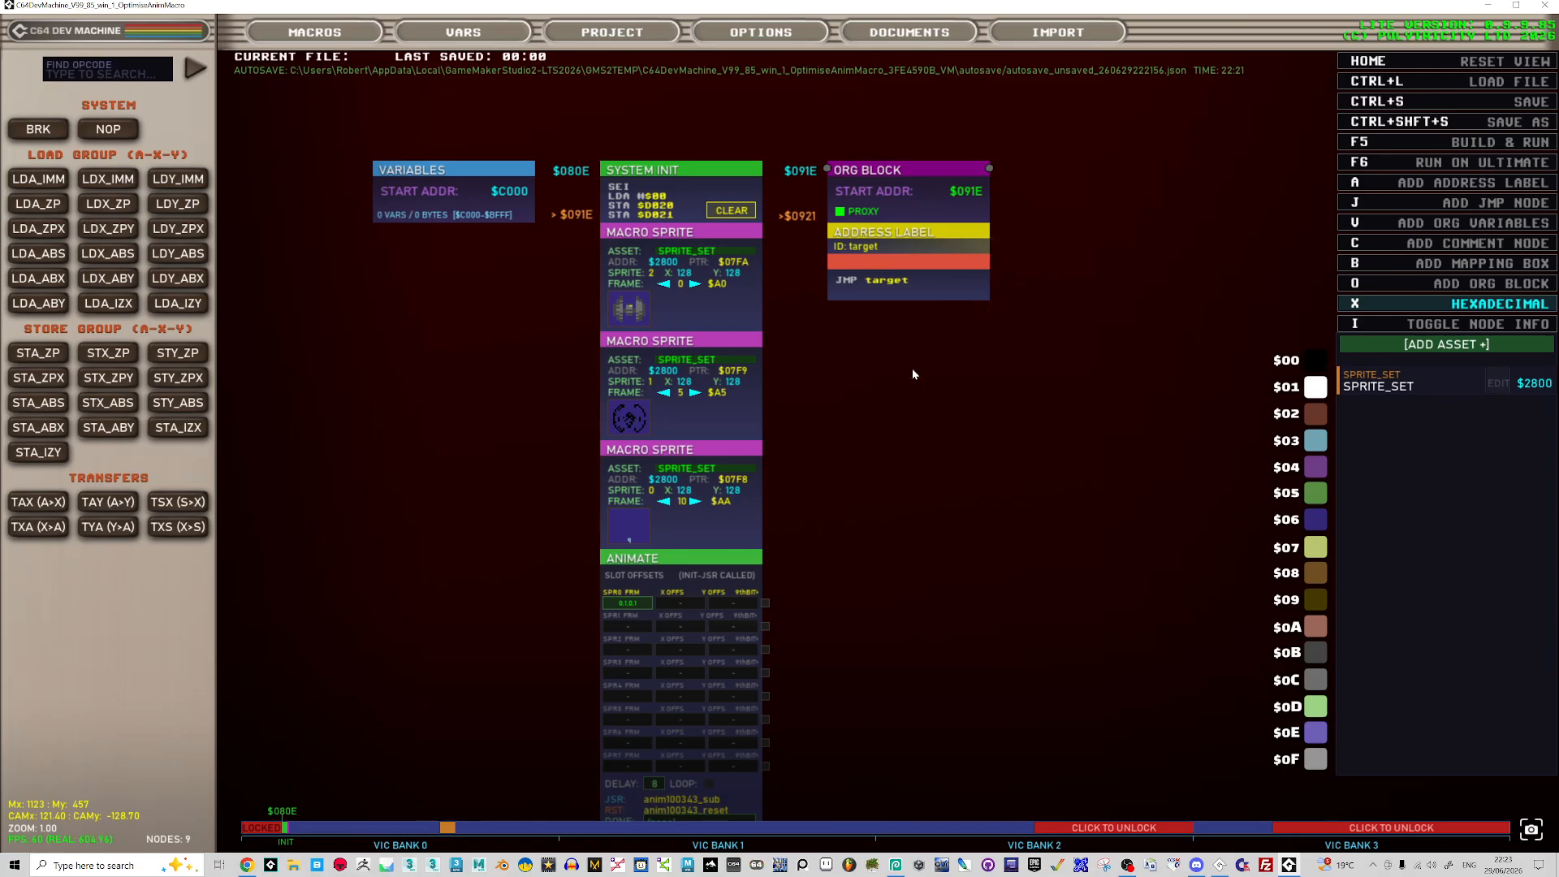
key("w")
left_click(913, 262)
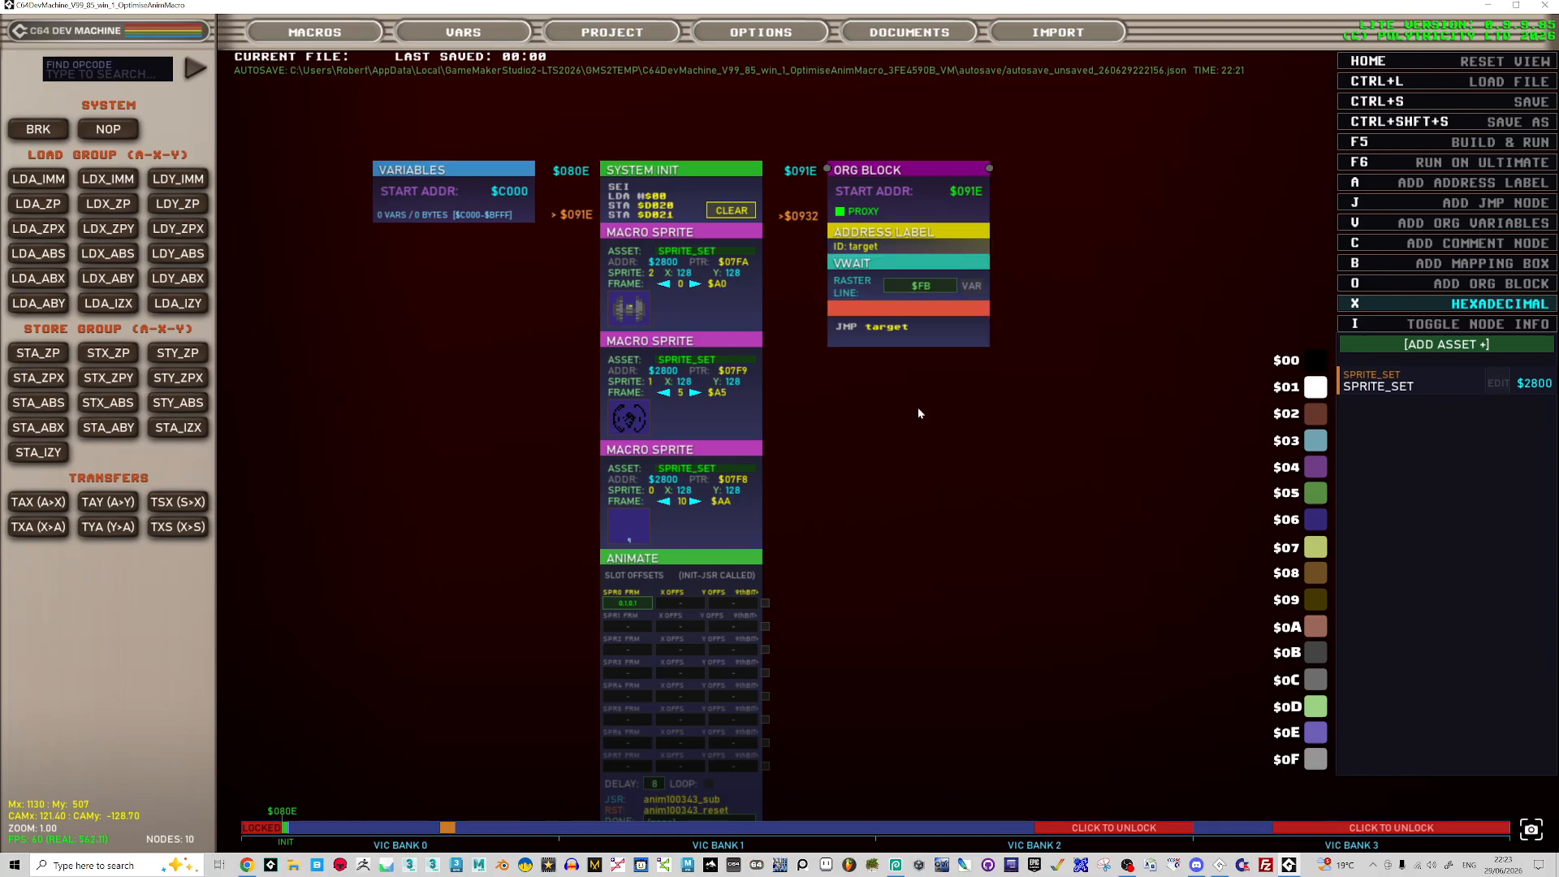
- Add a JSR node calling anim100343_sub and insert it between the VWAIT and JMP nodes
key("j")
left_click(975, 437)
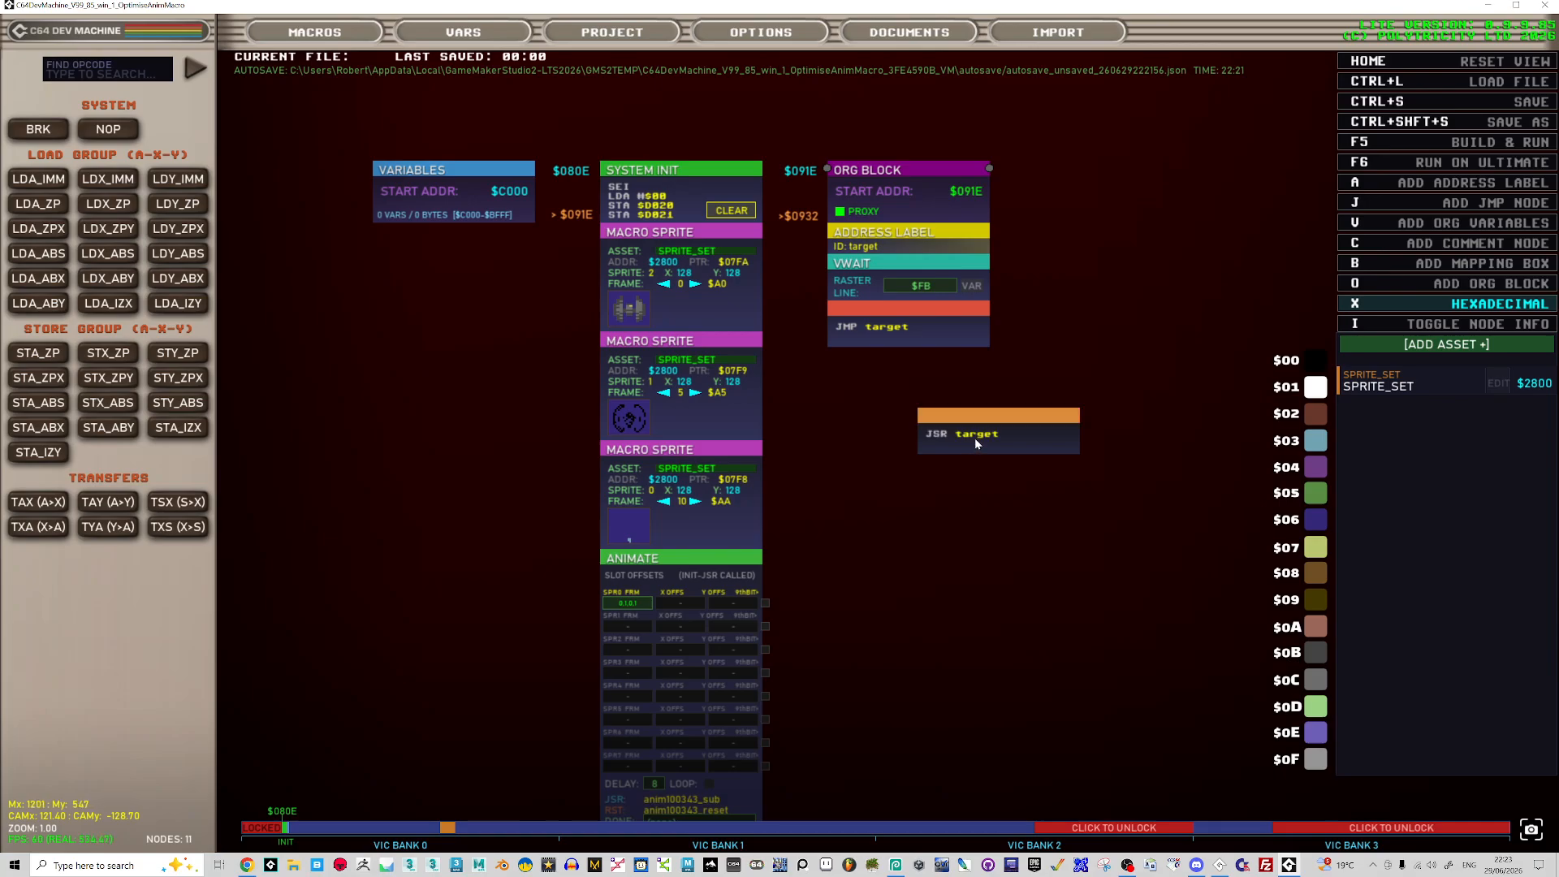
left_click(984, 436)
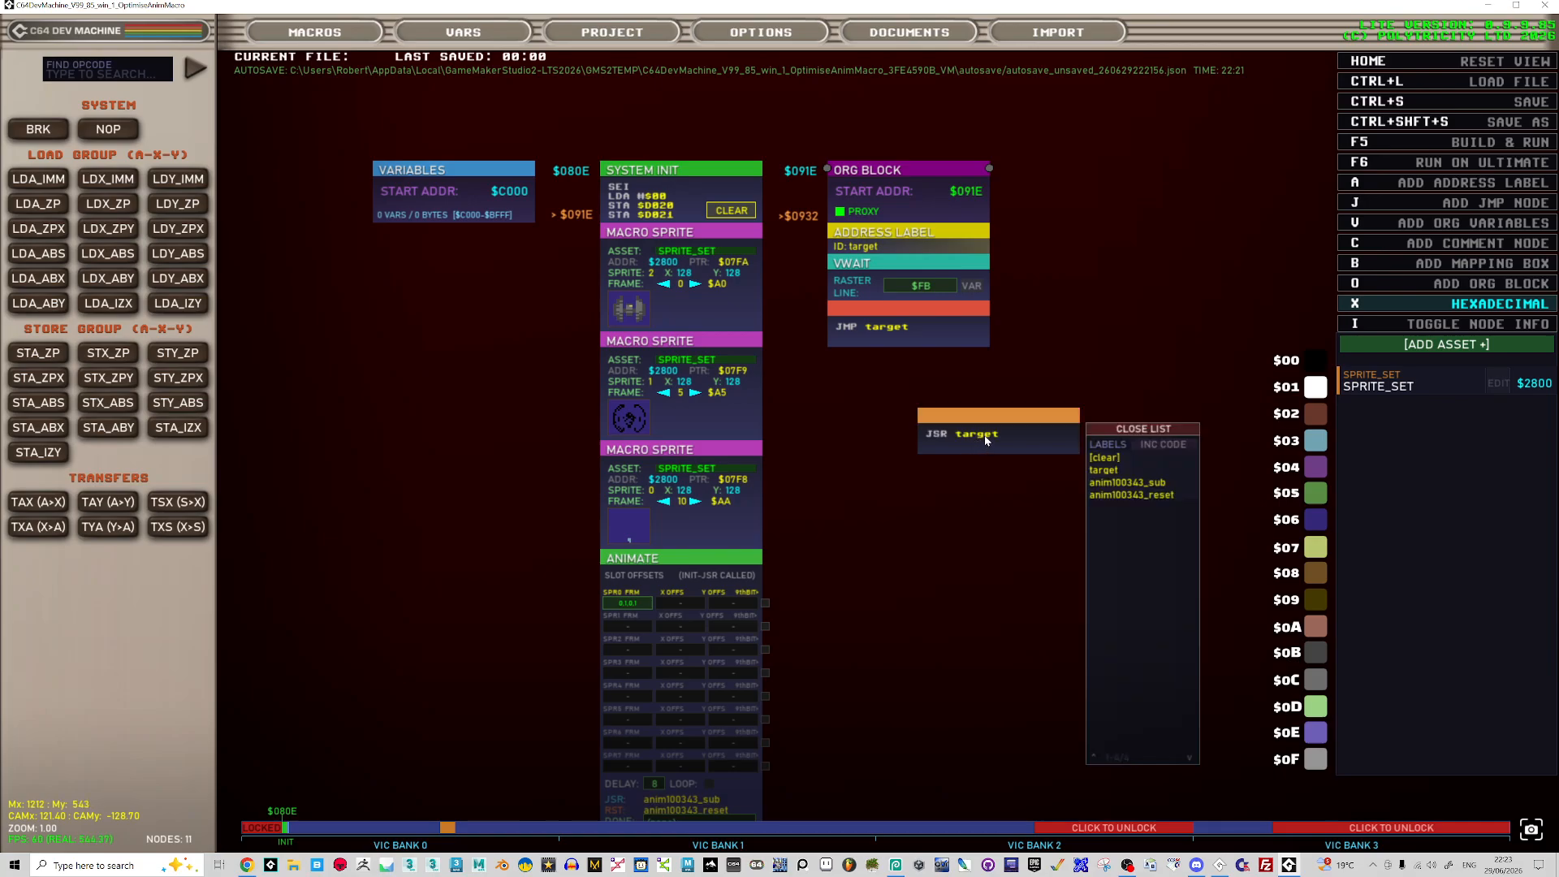
left_click(1133, 484)
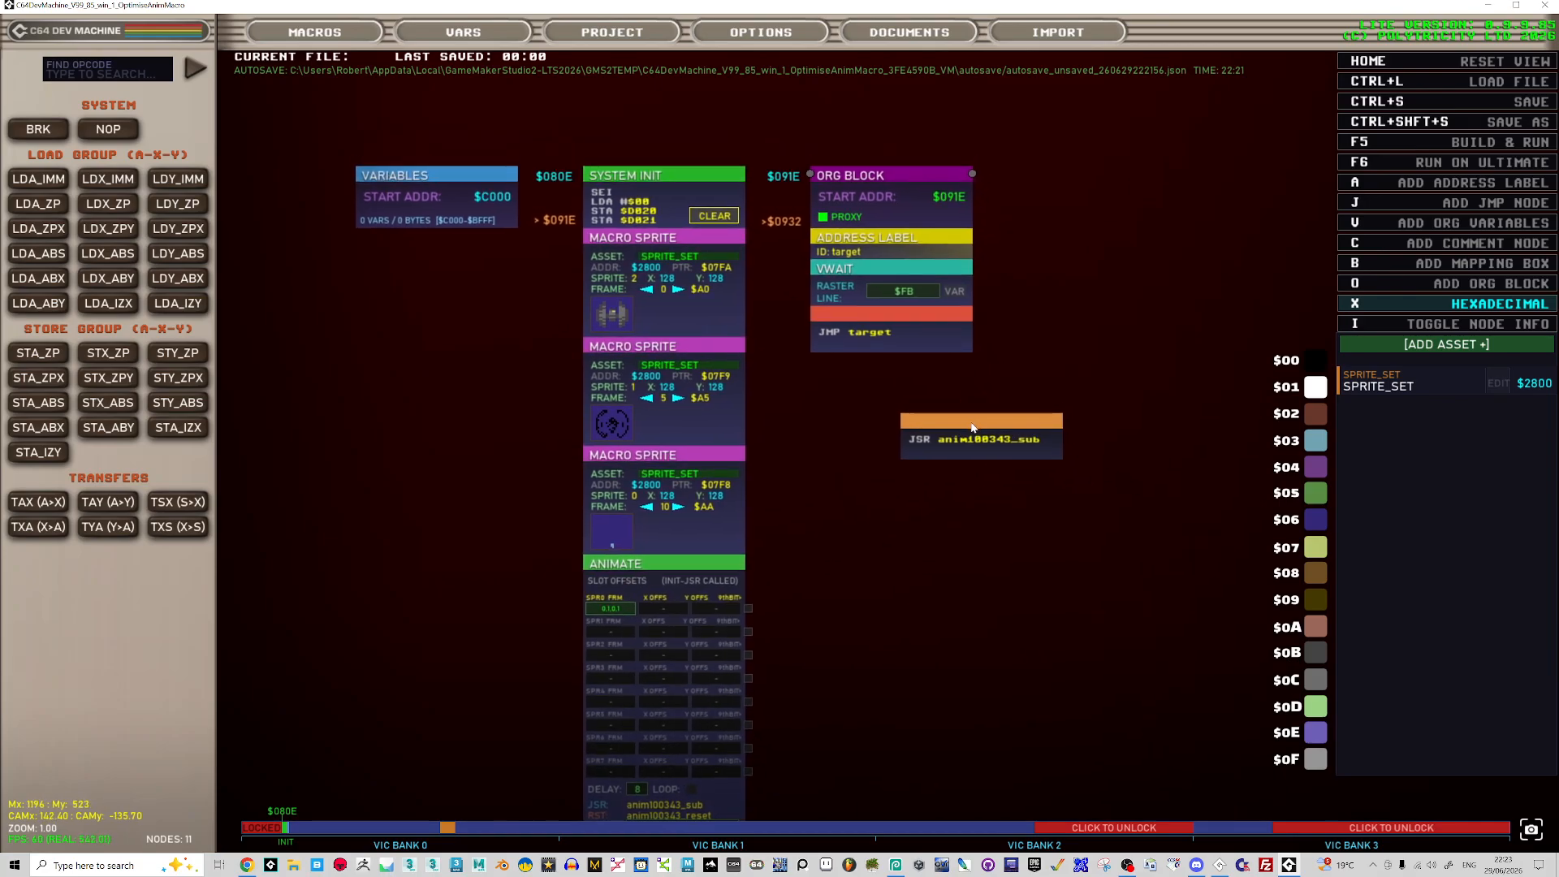
left_click_drag(973, 424, 895, 316)
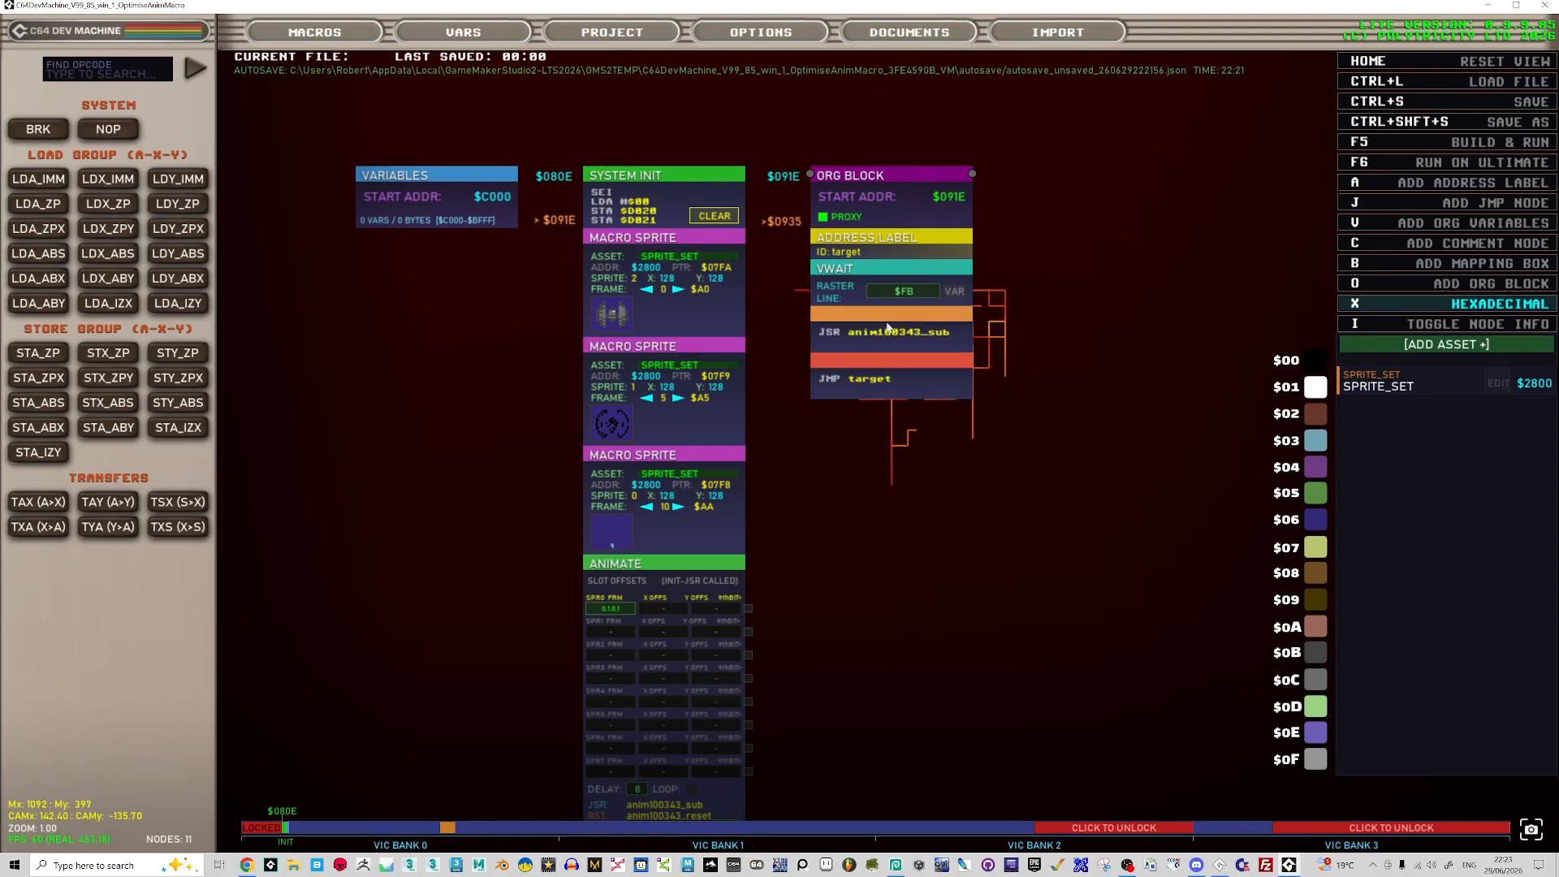
scroll(894, 593, "down", 1)
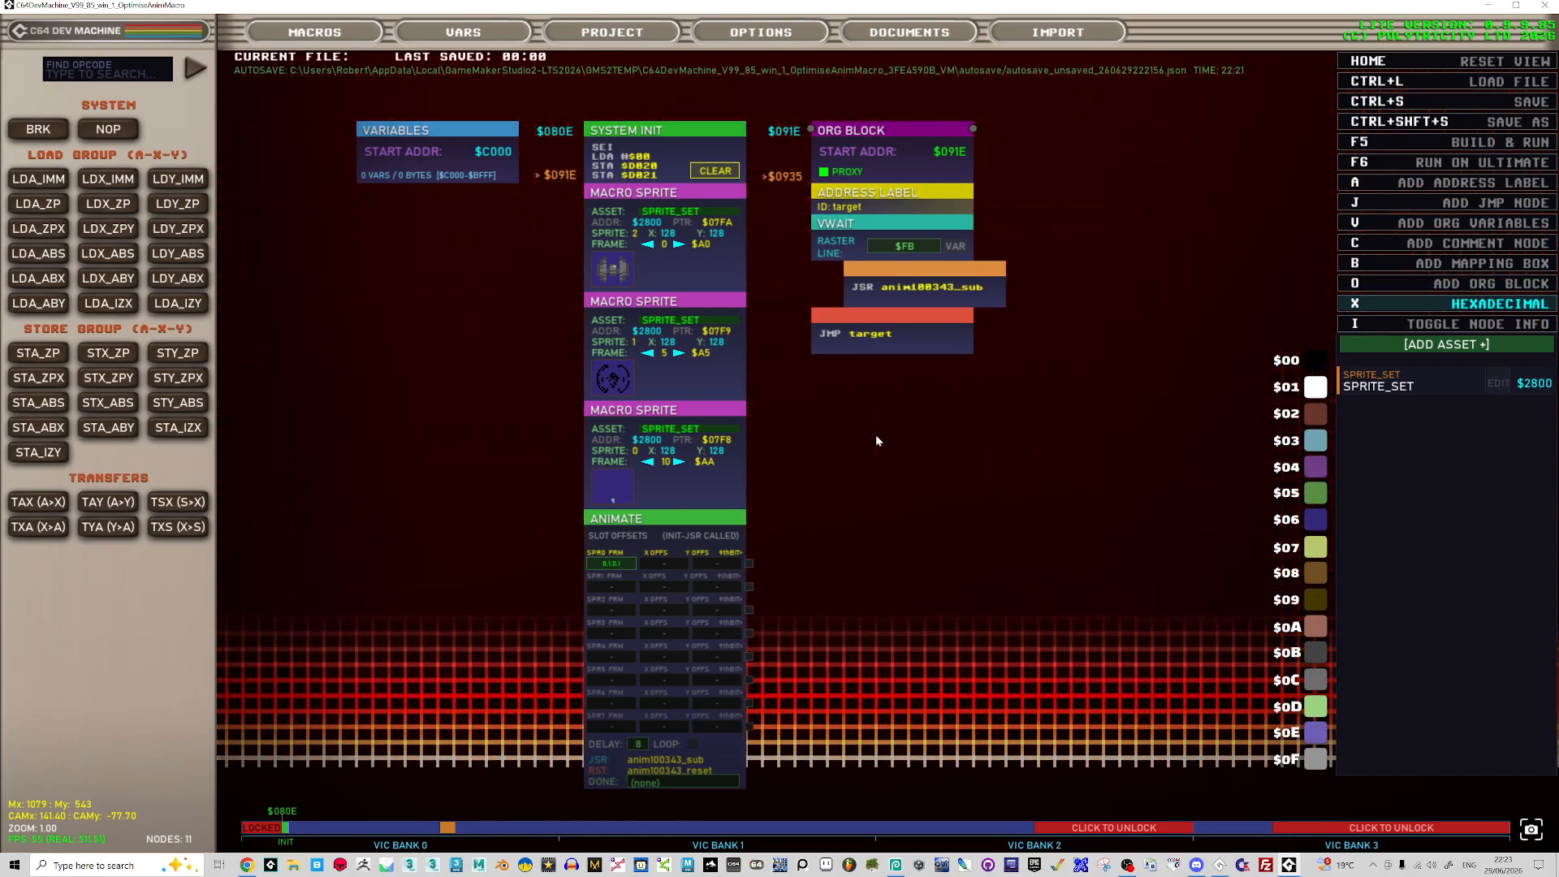
- Build and run the program, examine the ship and flame layers in the VICE emulator, and close the emulator
key("F5")
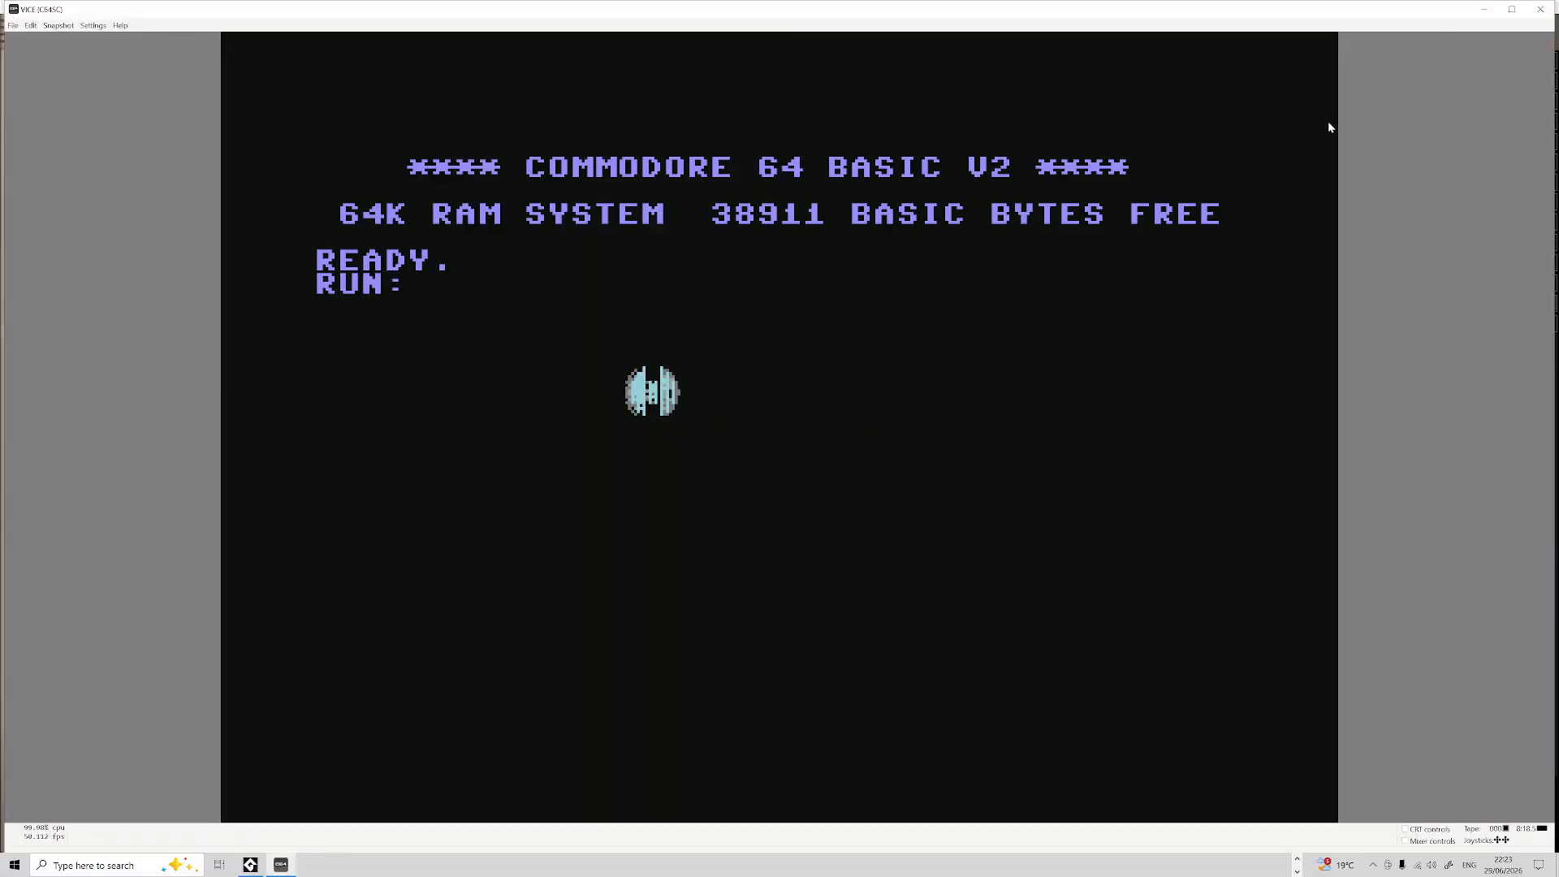
left_click(1543, 8)
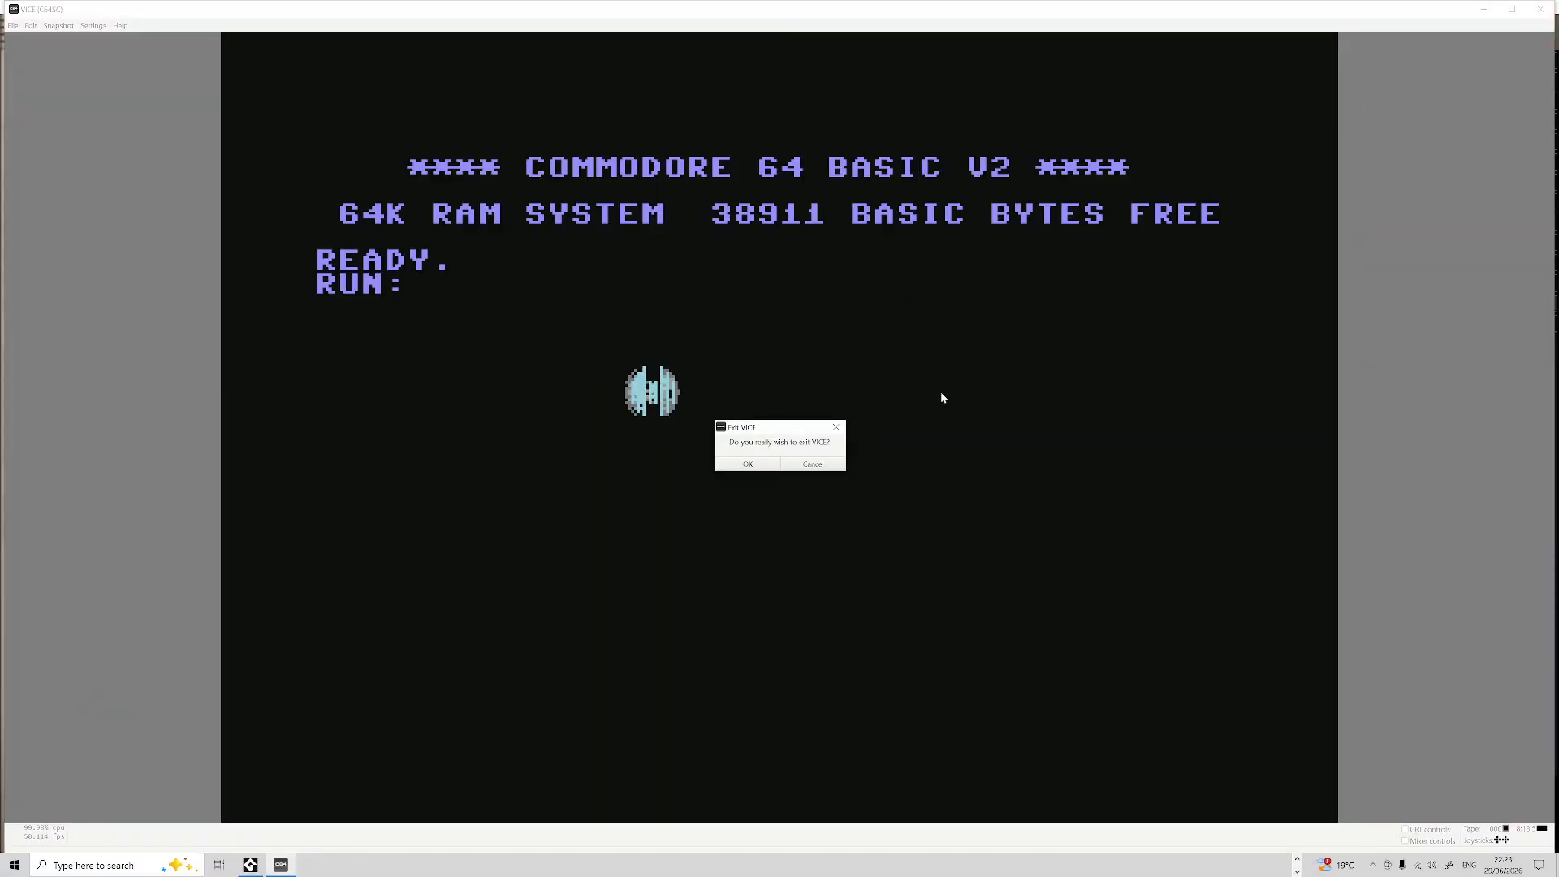
left_click(781, 465)
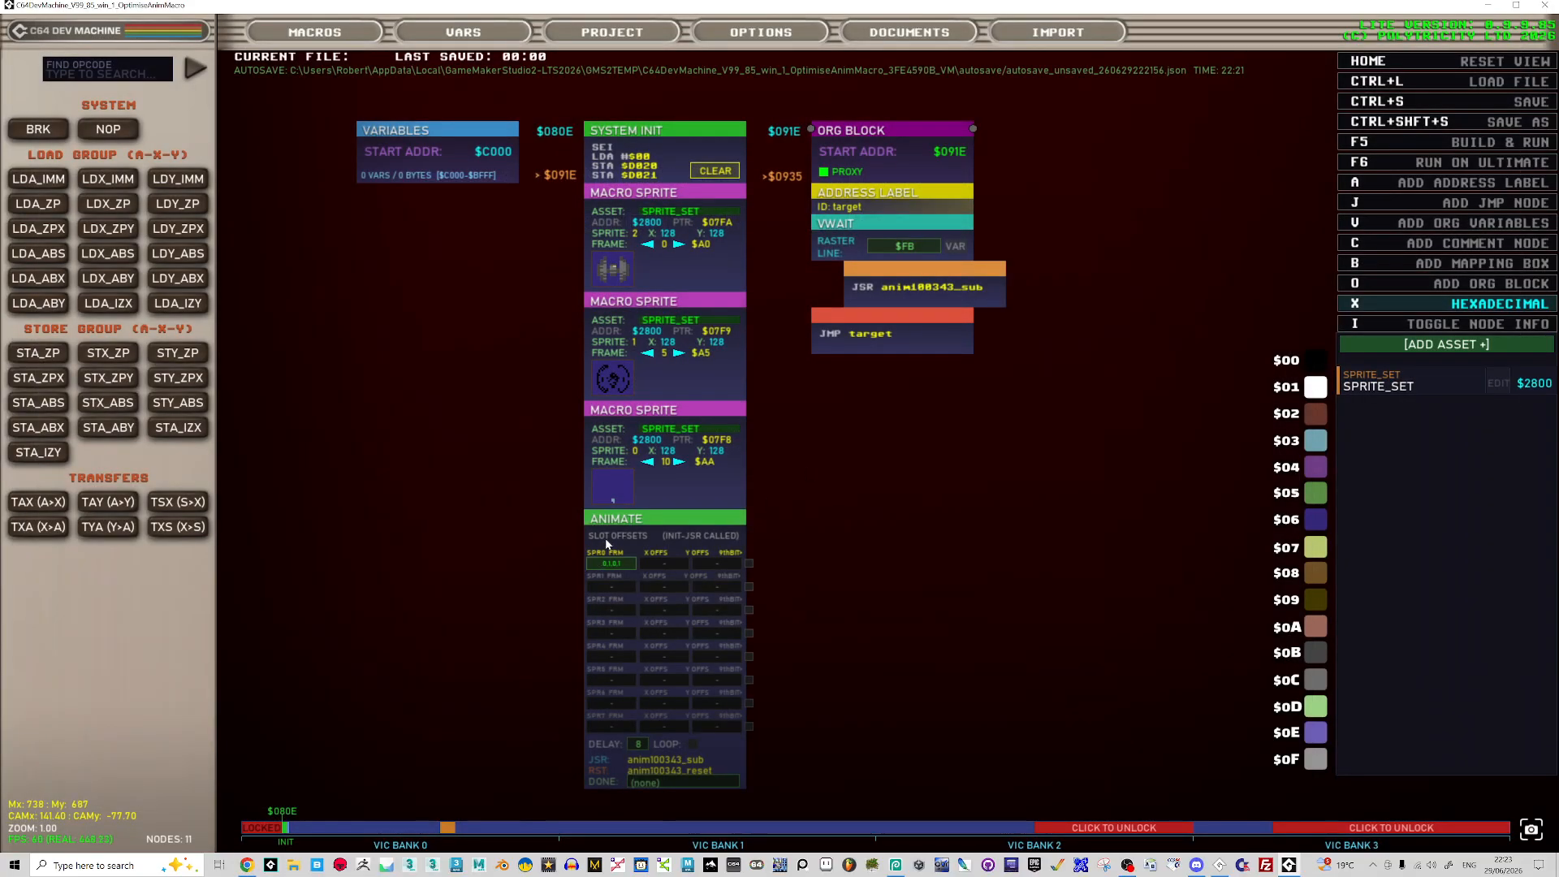
- Check the flame frame numbers in the lowest Sprite macro and set the Animate macro's sprite 0 frames to 10,11,10,11
scroll(645, 478, "up", 3)
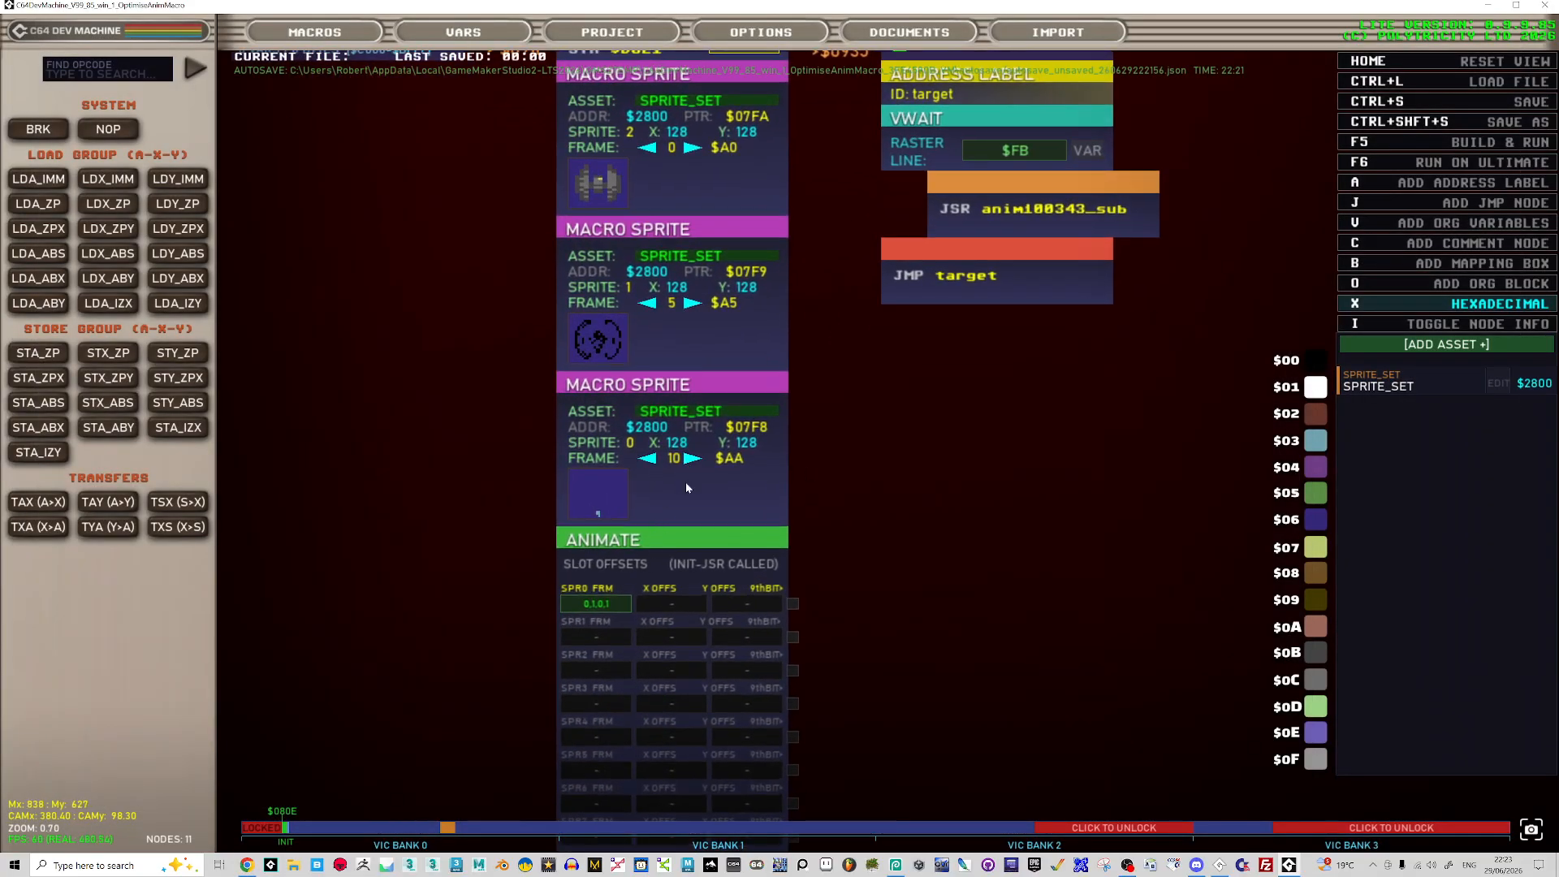
left_click(690, 458)
left_click(648, 459)
left_click(614, 605)
key("BackSpace")
key("BackSpace")
key("BackSpace")
key("BackSpace")
key("BackSpace")
key("BackSpace")
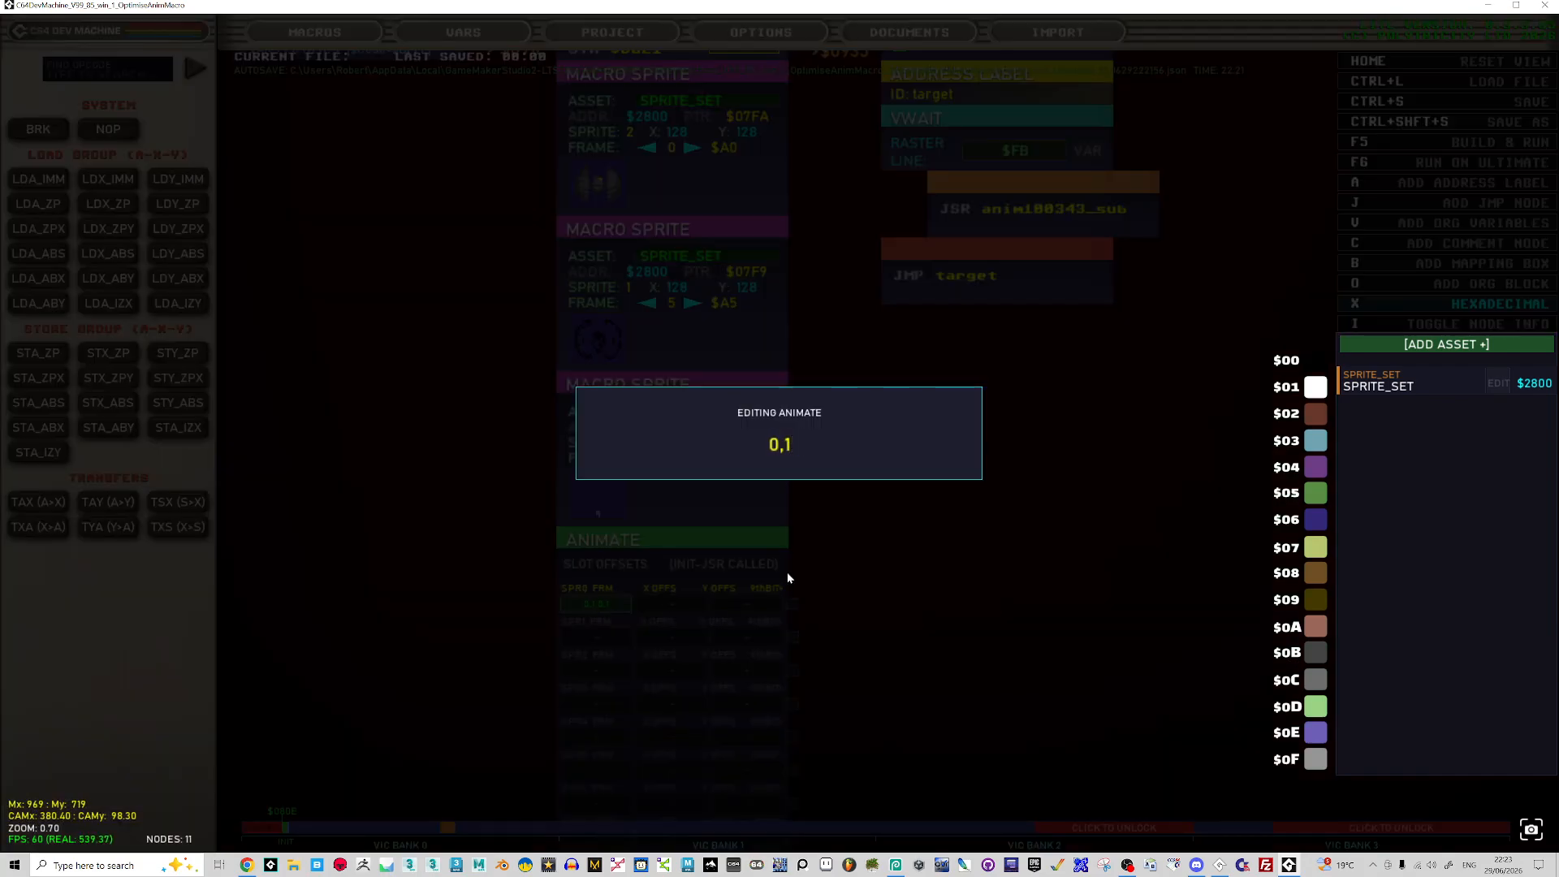
key("BackSpace")
type("10,11,10,11")
key("Return")
scroll(861, 598, "down", 3)
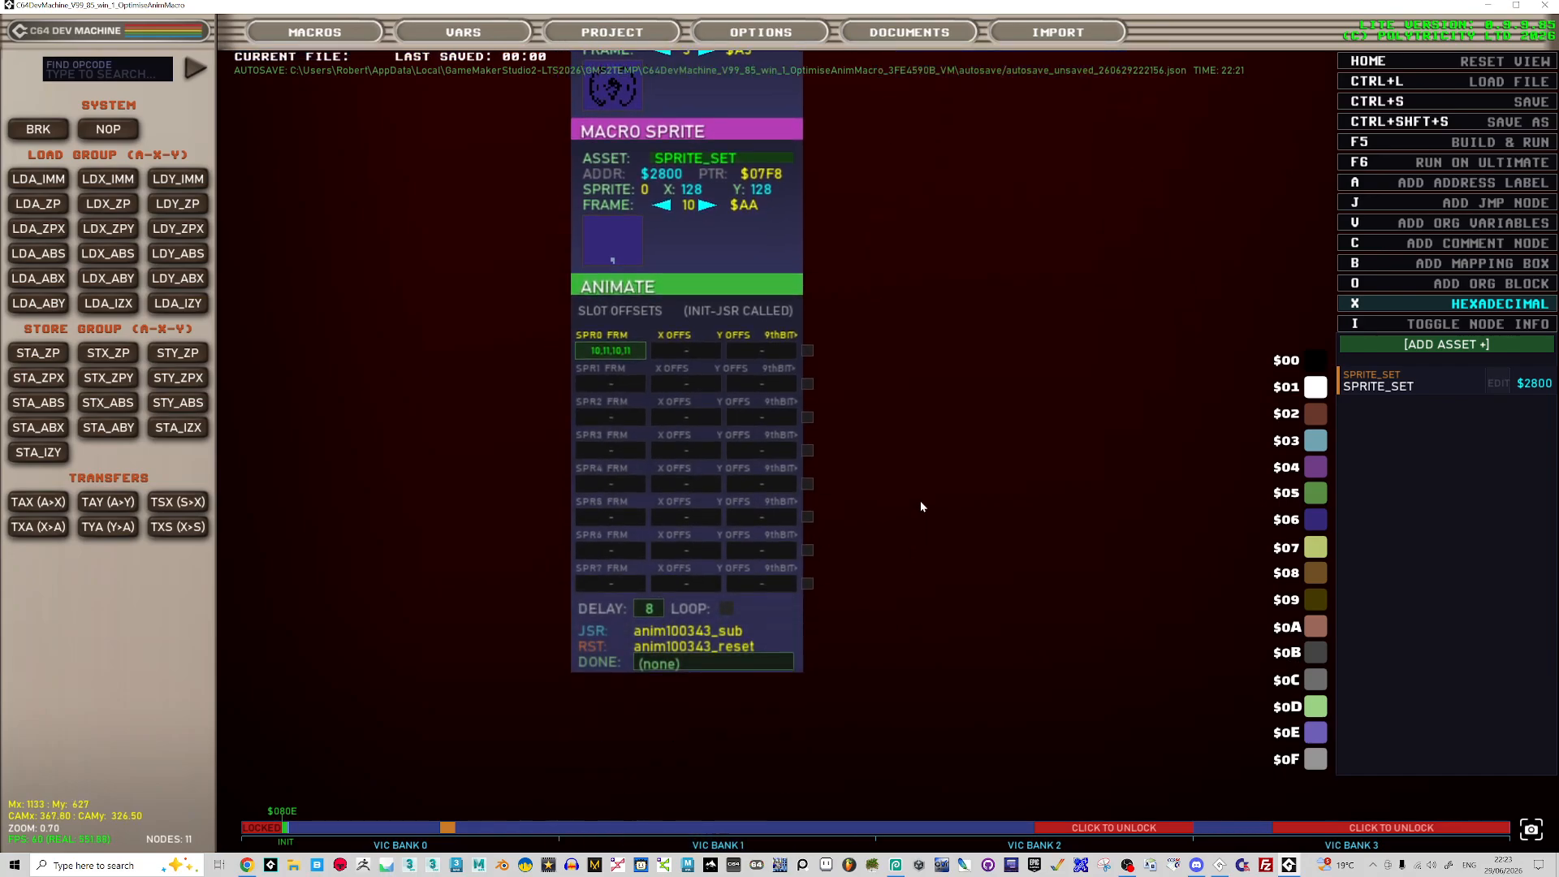
- Enable looping in the Animate macro and set its delay to 4
left_click(725, 610)
left_click(661, 608)
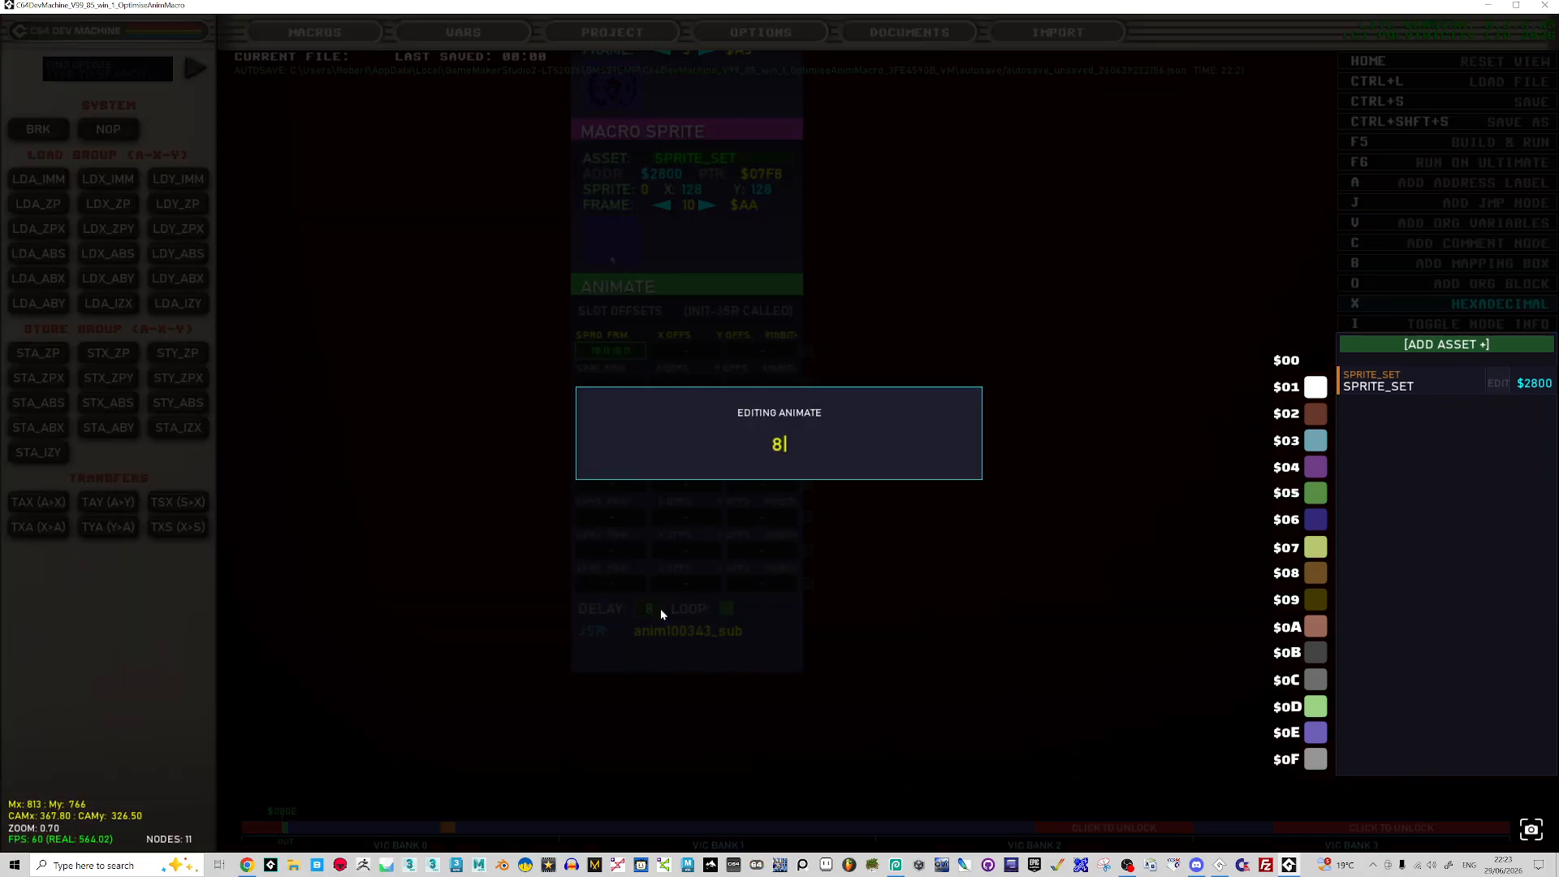
key("BackSpace")
type("4")
key("Return")
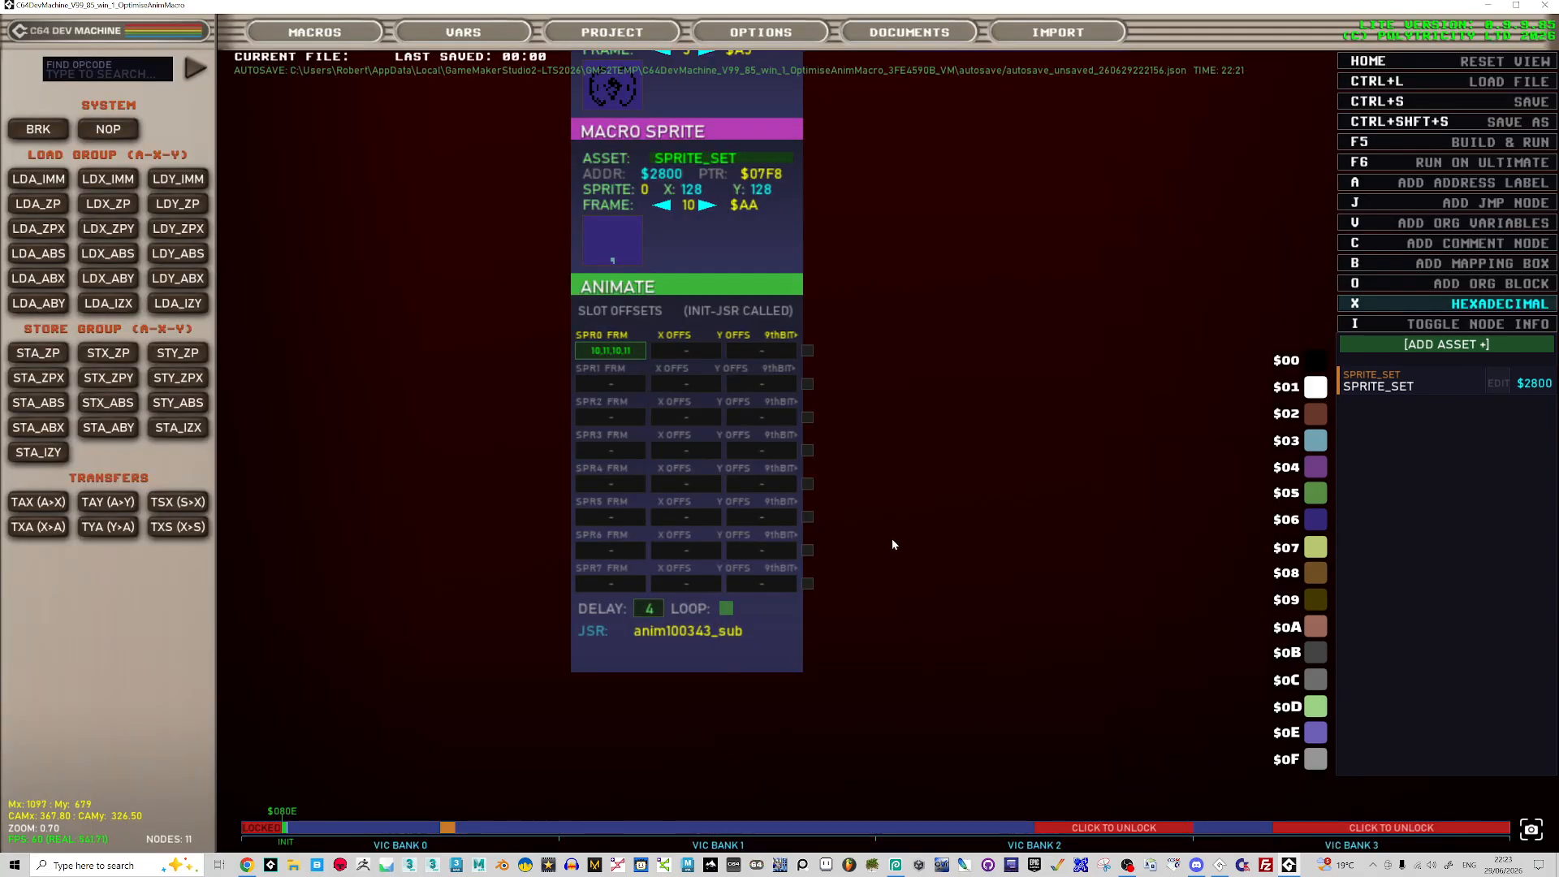
- Test-run the looping flame animation in the emulator and exit VICE
key("Home")
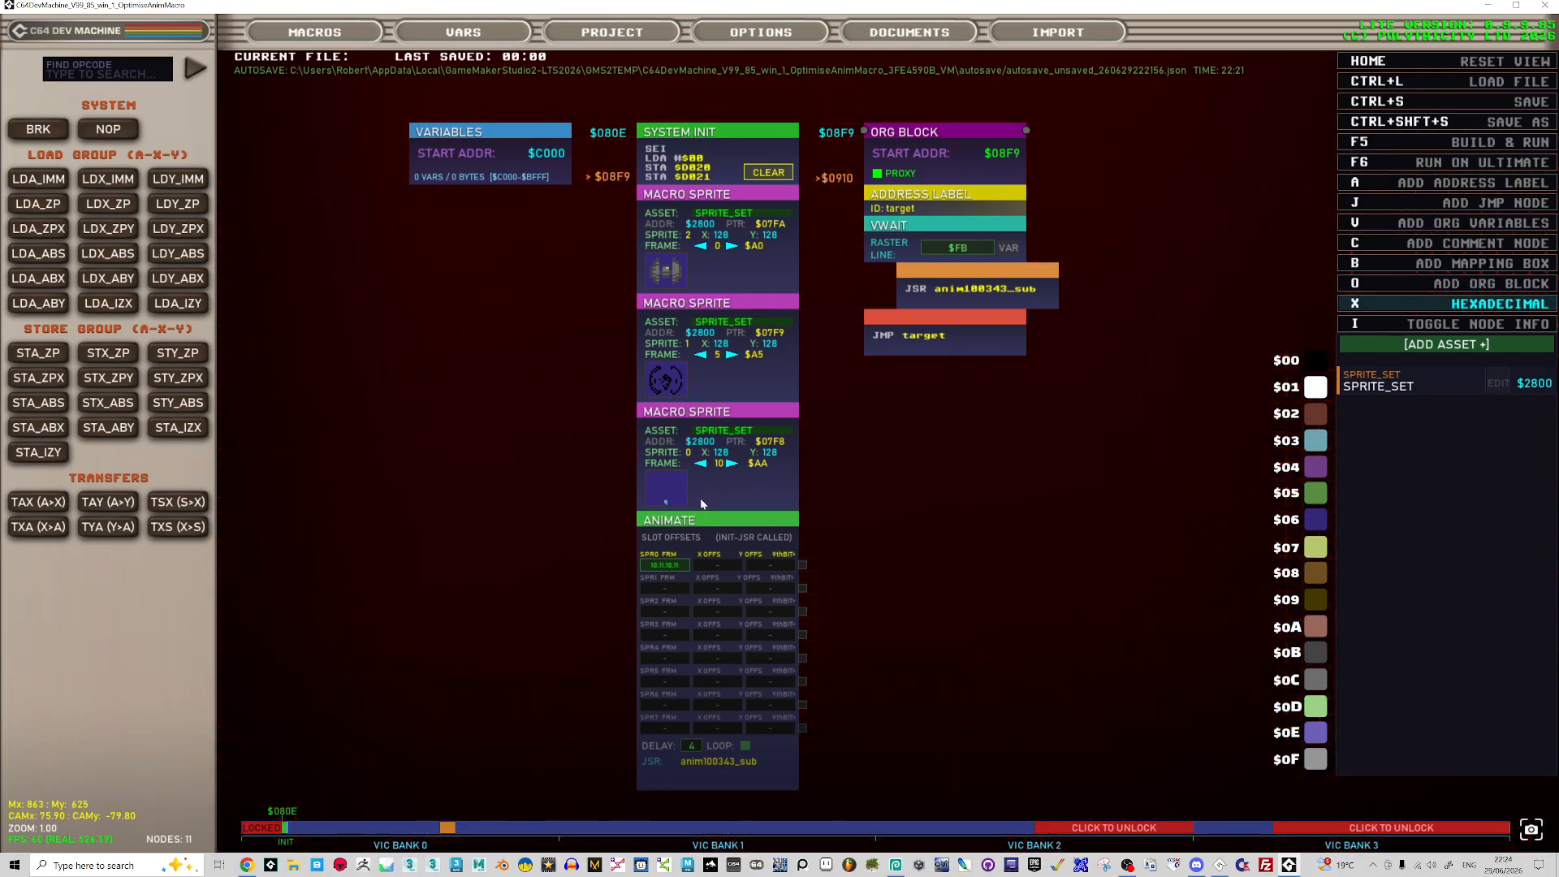
key("F5")
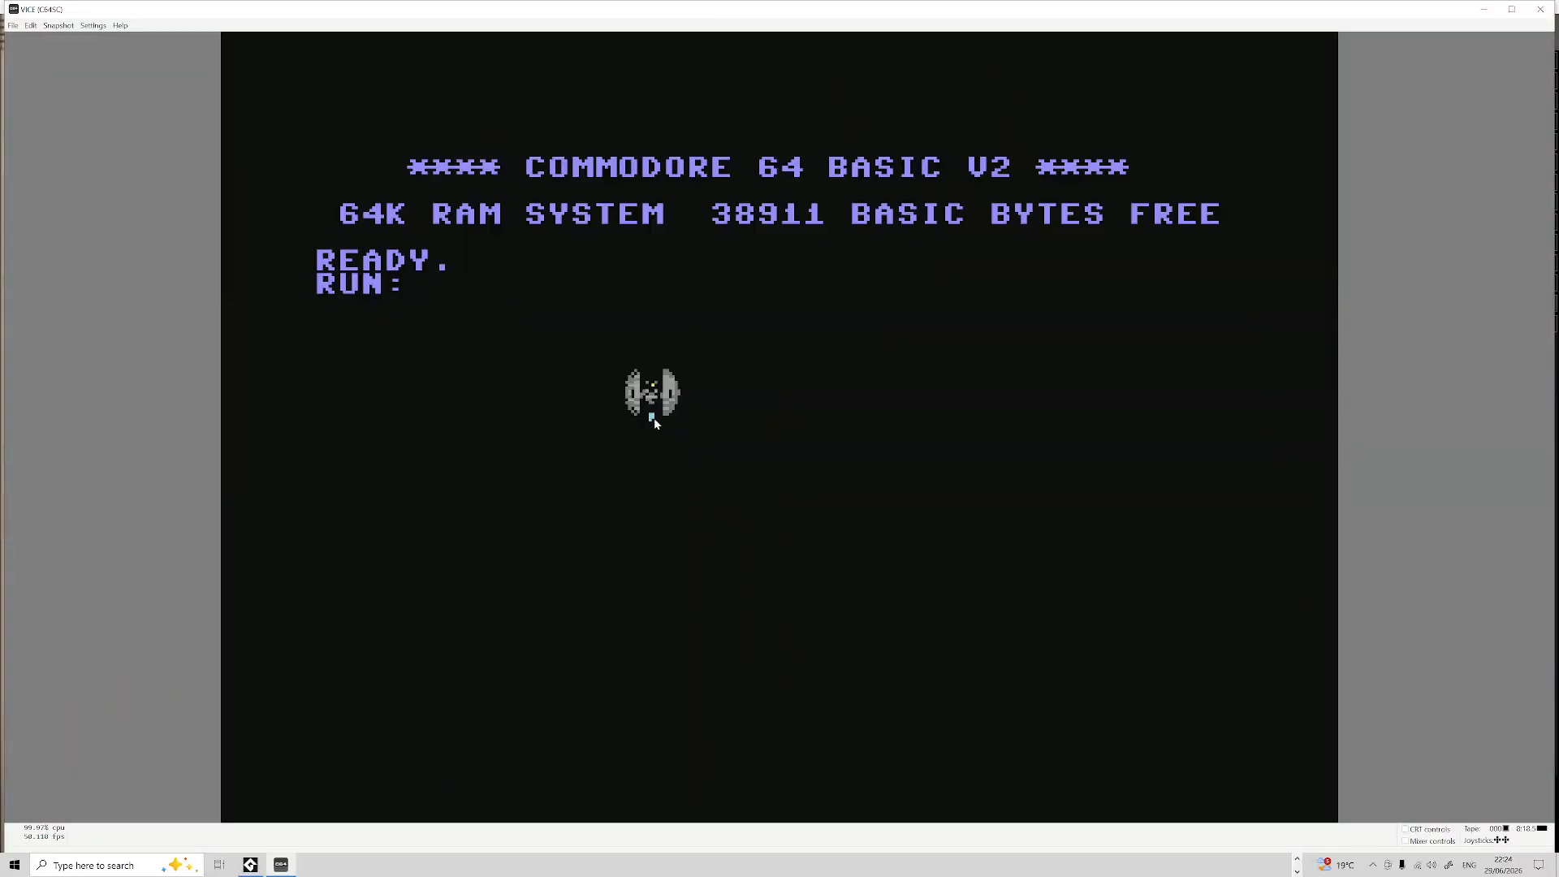
left_click(1540, 9)
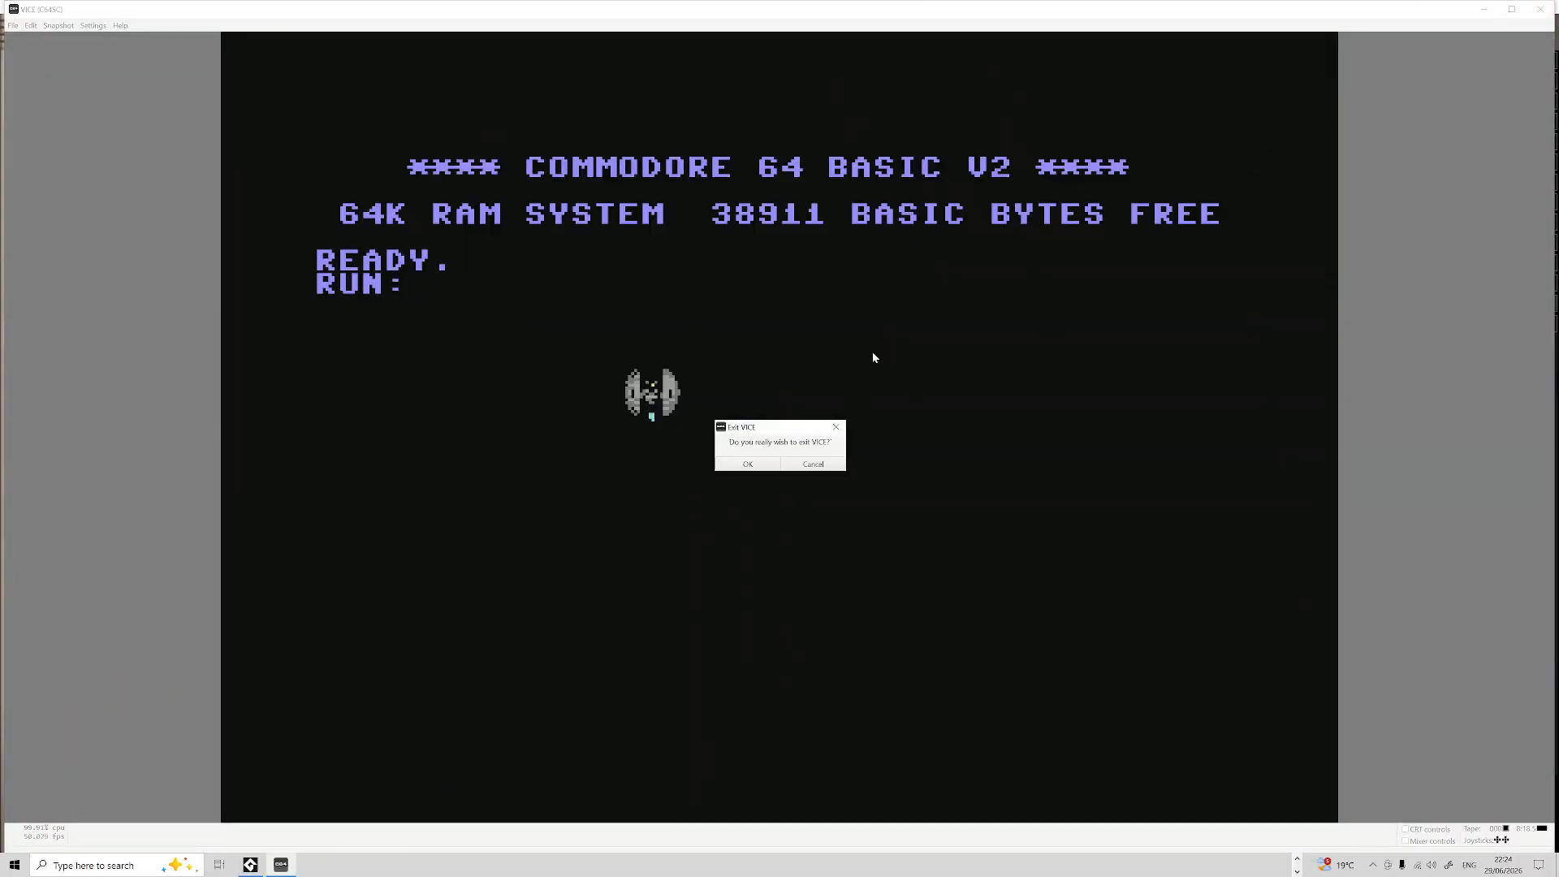
left_click(772, 463)
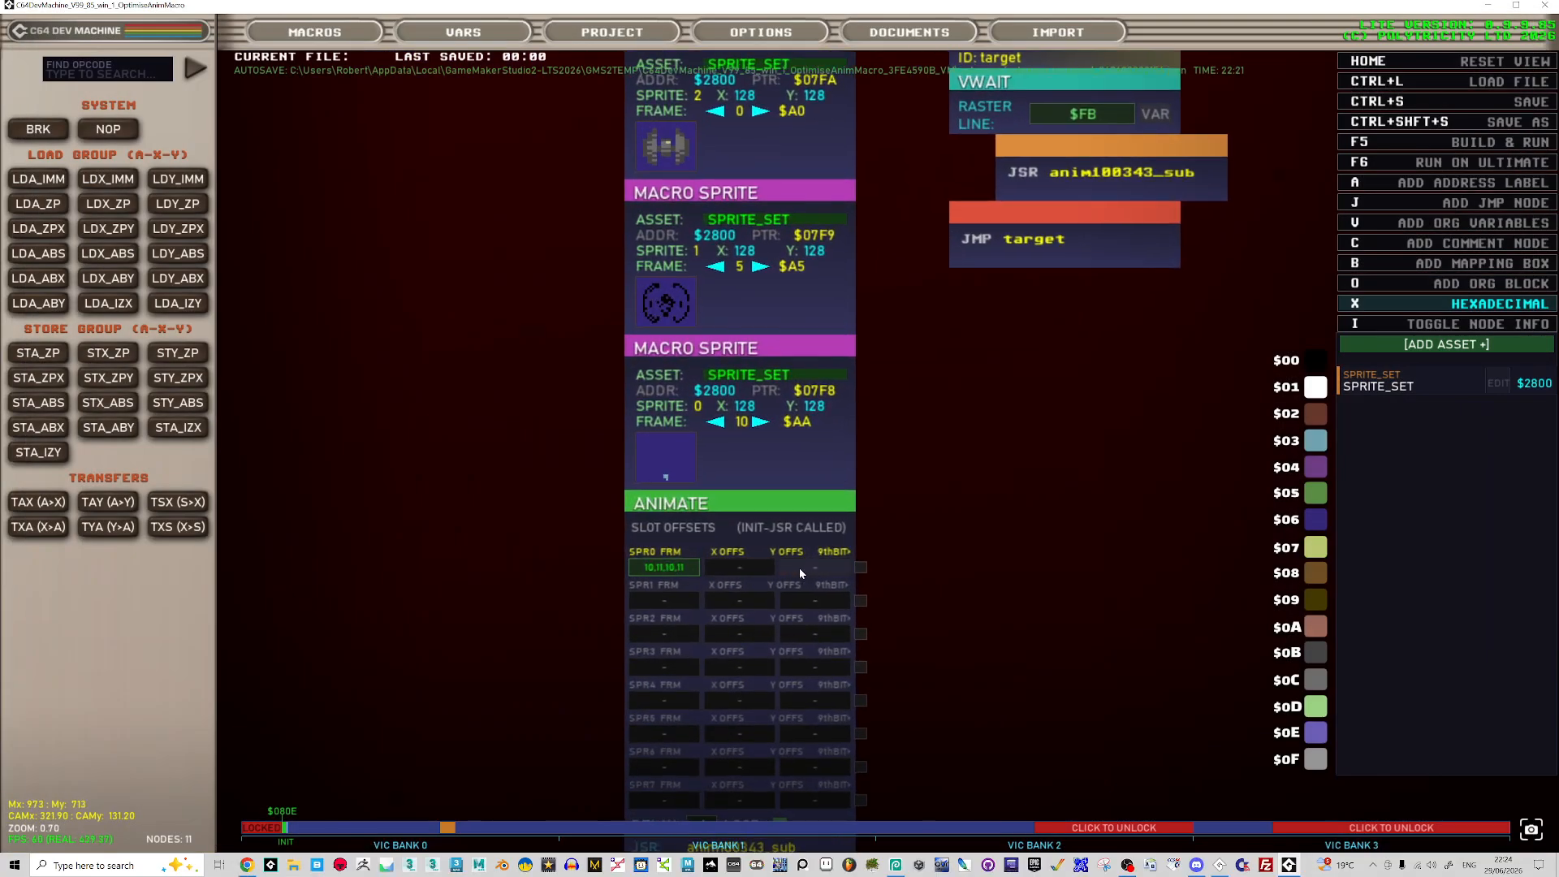
- Set the Animate macro's sprite 0 Y offsets to -5,5,-5,5
scroll(800, 568, "up", 3)
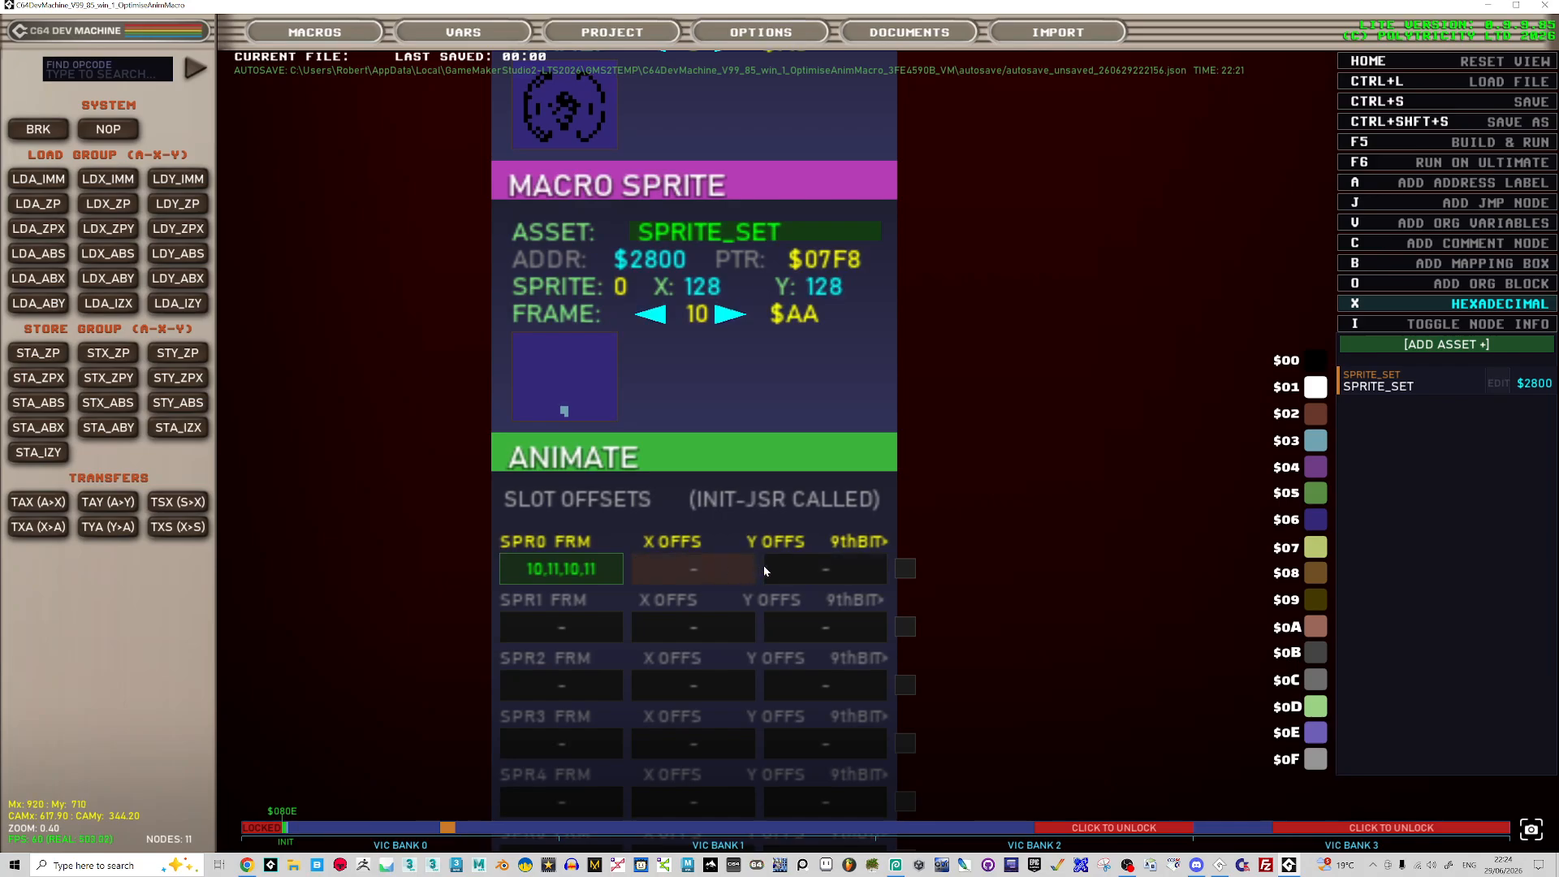
left_click(793, 572)
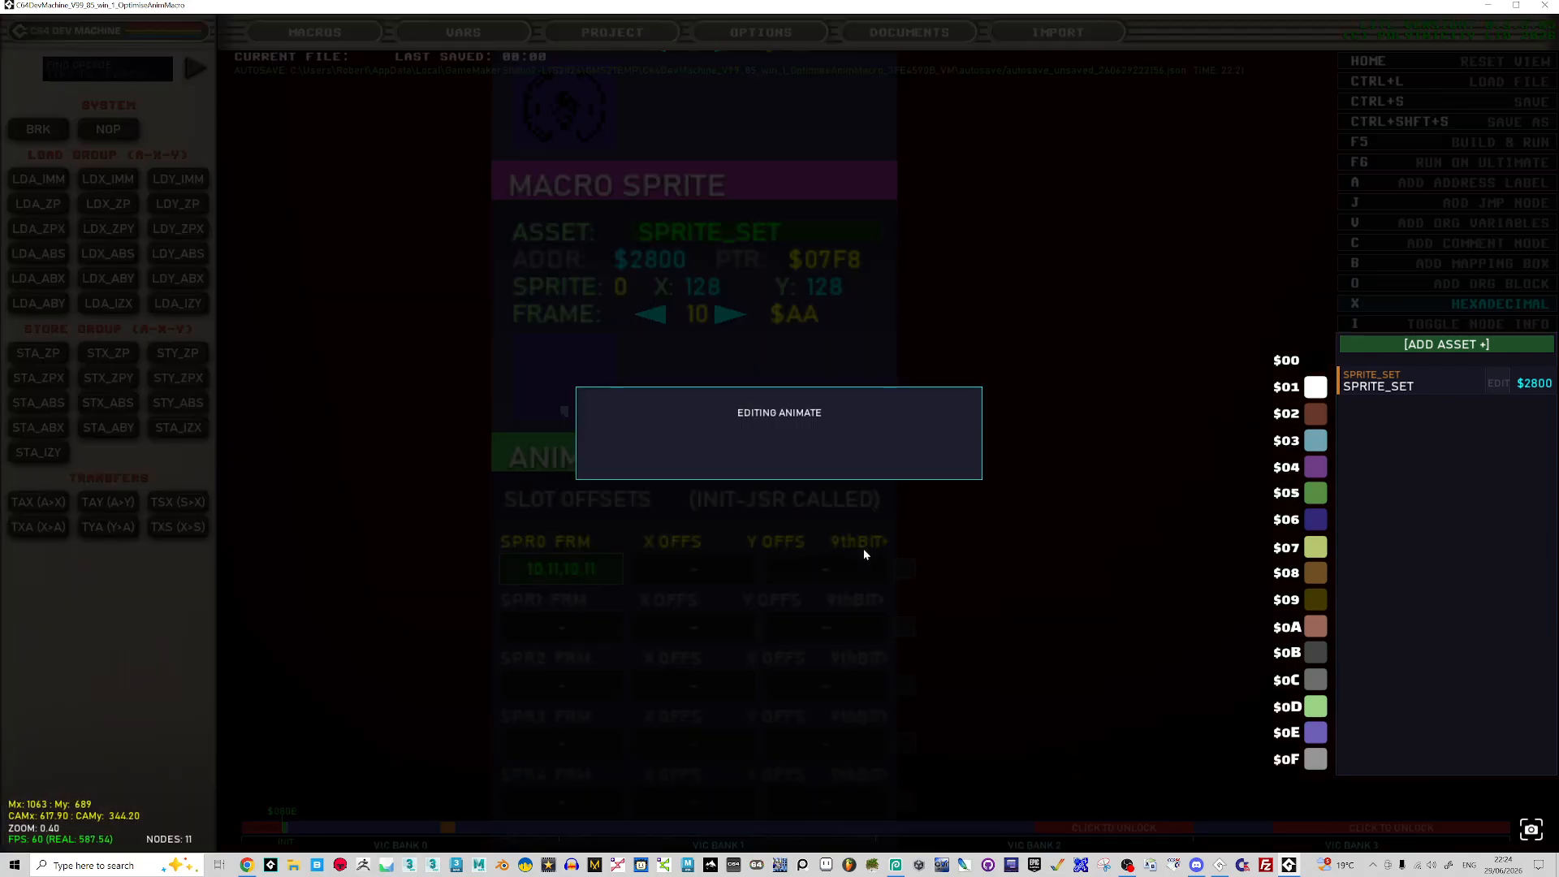
type("-5,5,-5,5")
key("Return")
scroll(870, 548, "down", 3)
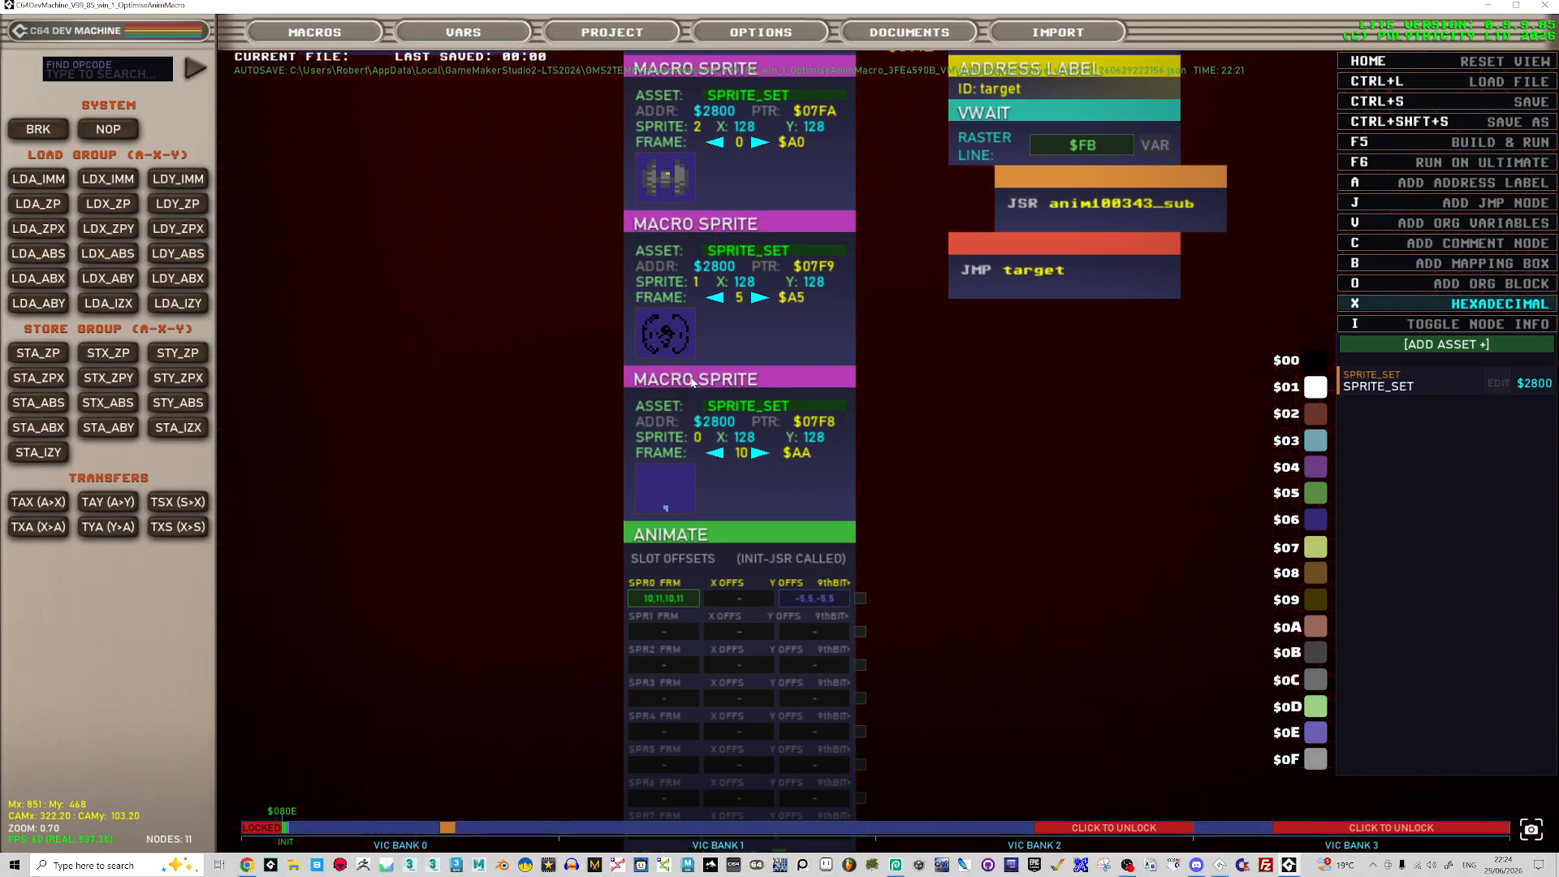
- Run the program to examine the flame's vertical movement, and close the emulator
key("F5")
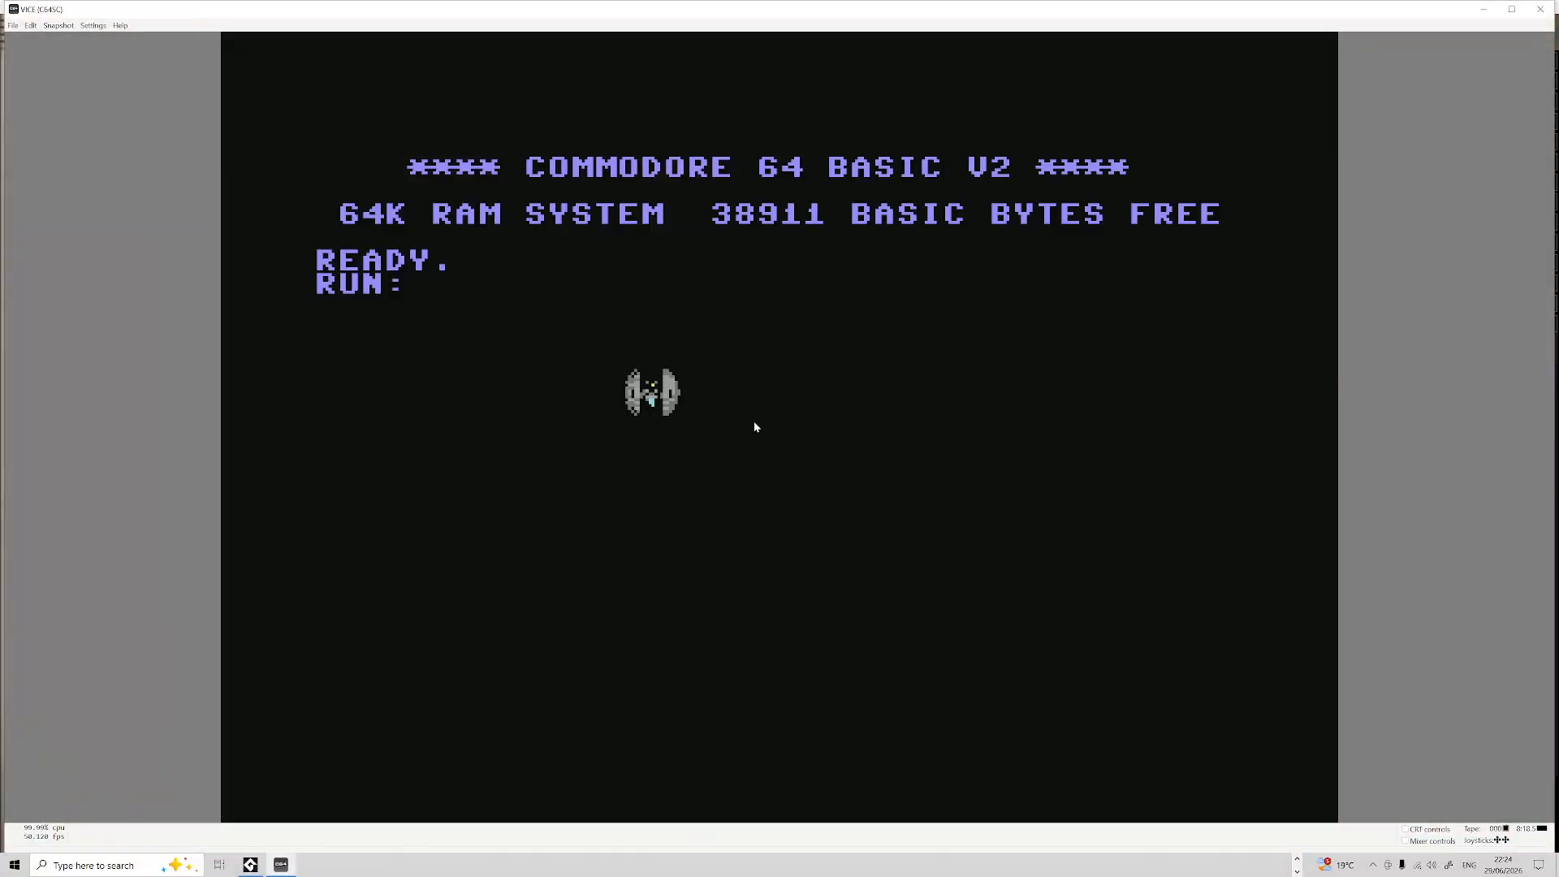
left_click(1541, 8)
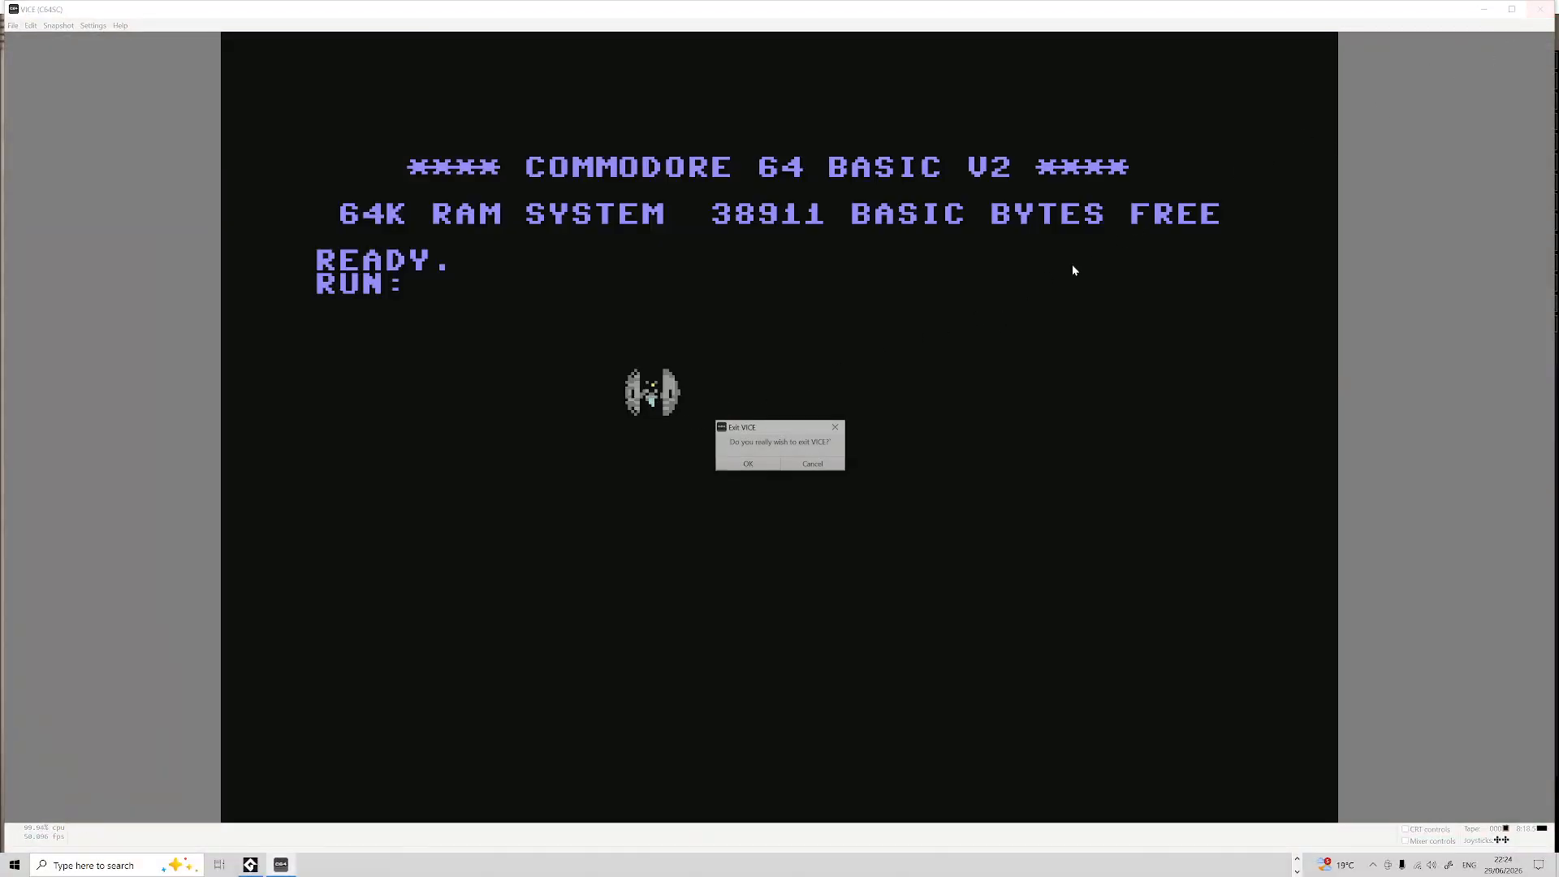
left_click(770, 464)
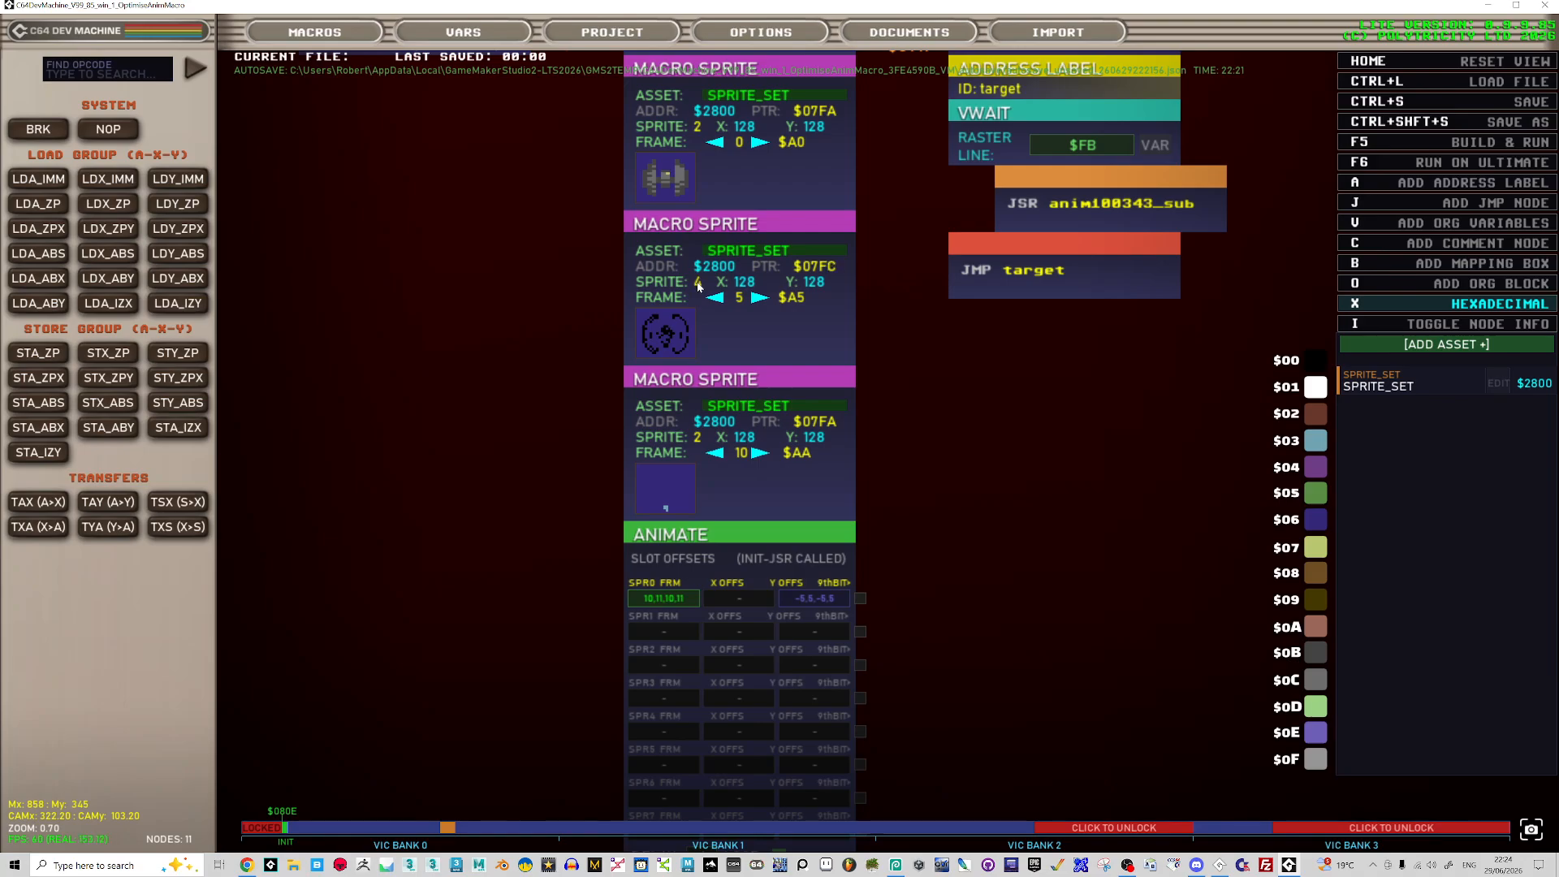
- Assign sprite 1 to the ship's Sprite macro, sprite 0 to the overlay's and sprite 2 to the flame's, and test-run the program
left_click(697, 281)
scroll(695, 130, "up", 3)
scroll(697, 126, "up", 1)
left_click_drag(897, 345, 900, 347)
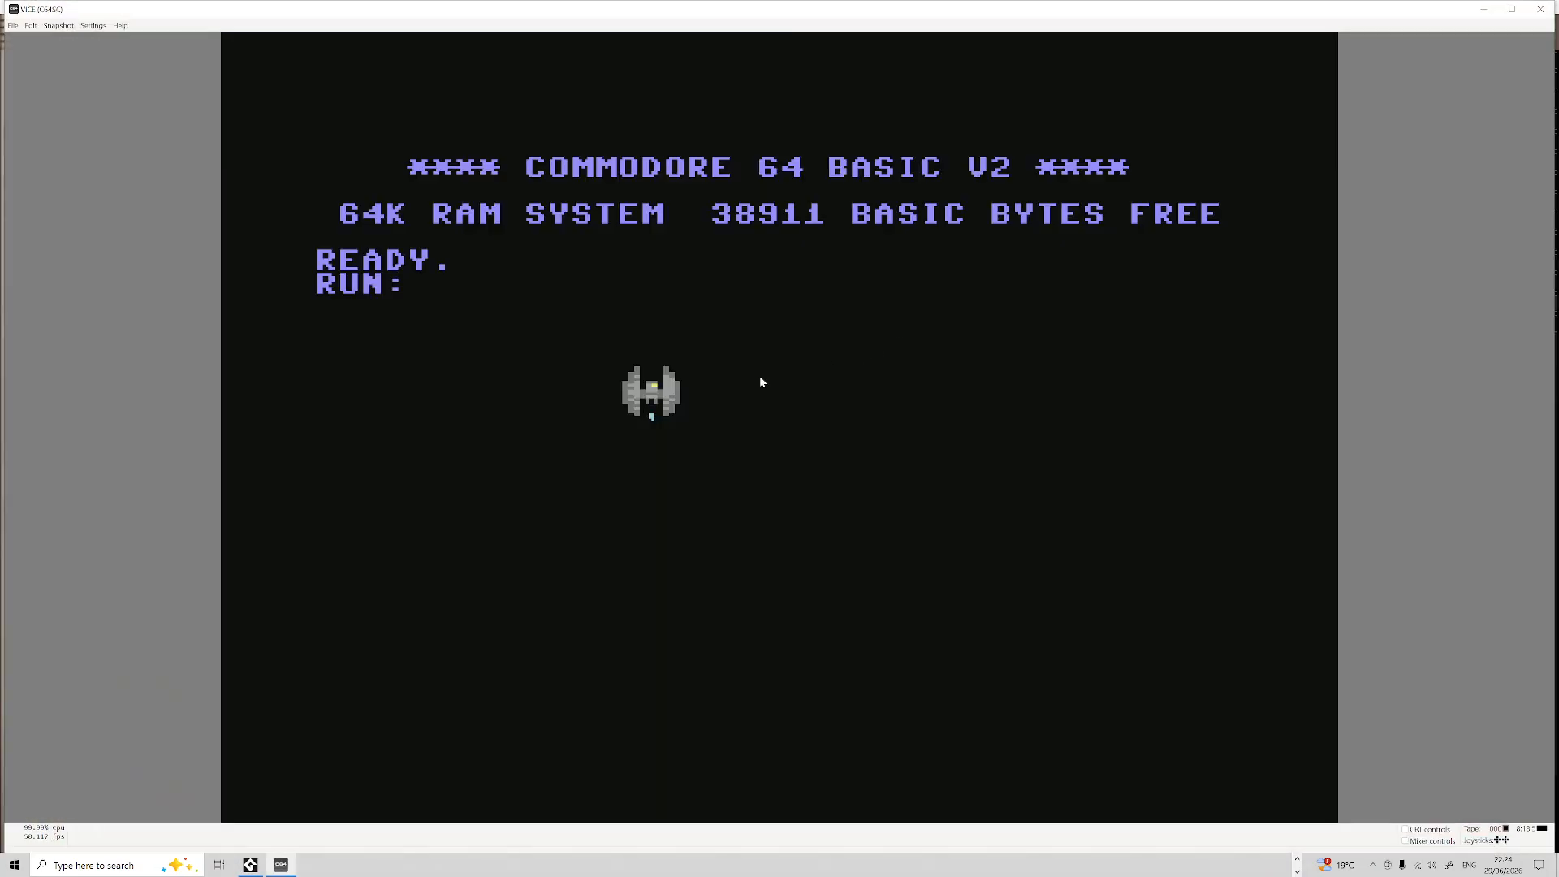
left_click(1541, 9)
left_click(760, 468)
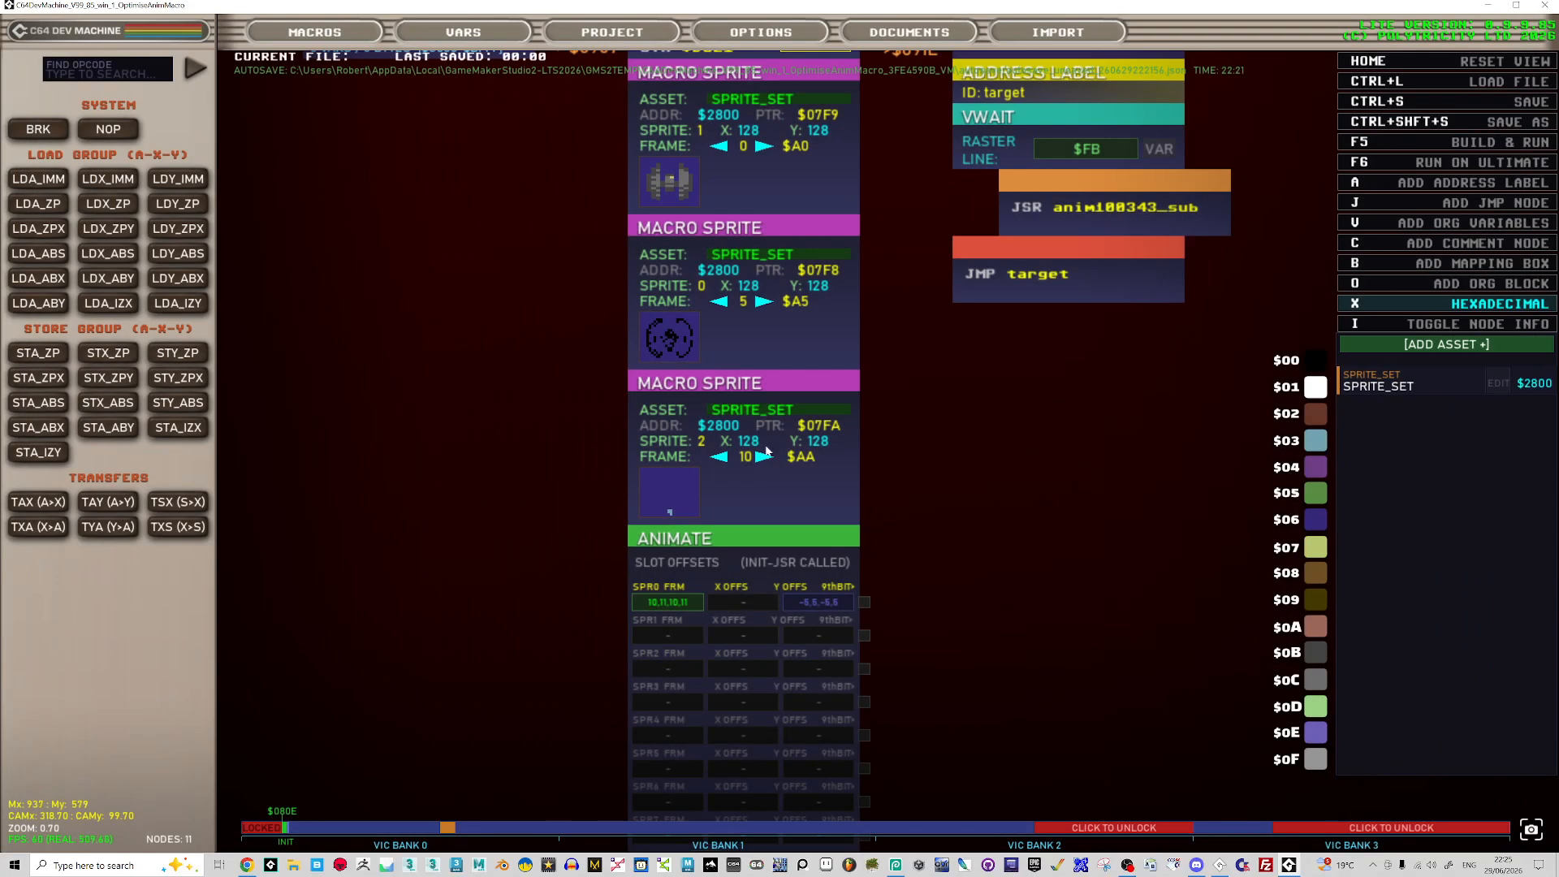
- Reassign the ship's Sprite macro to sprite 0 and the overlay's to sprite 1, and test-run the program
left_click(757, 303)
left_click(700, 285)
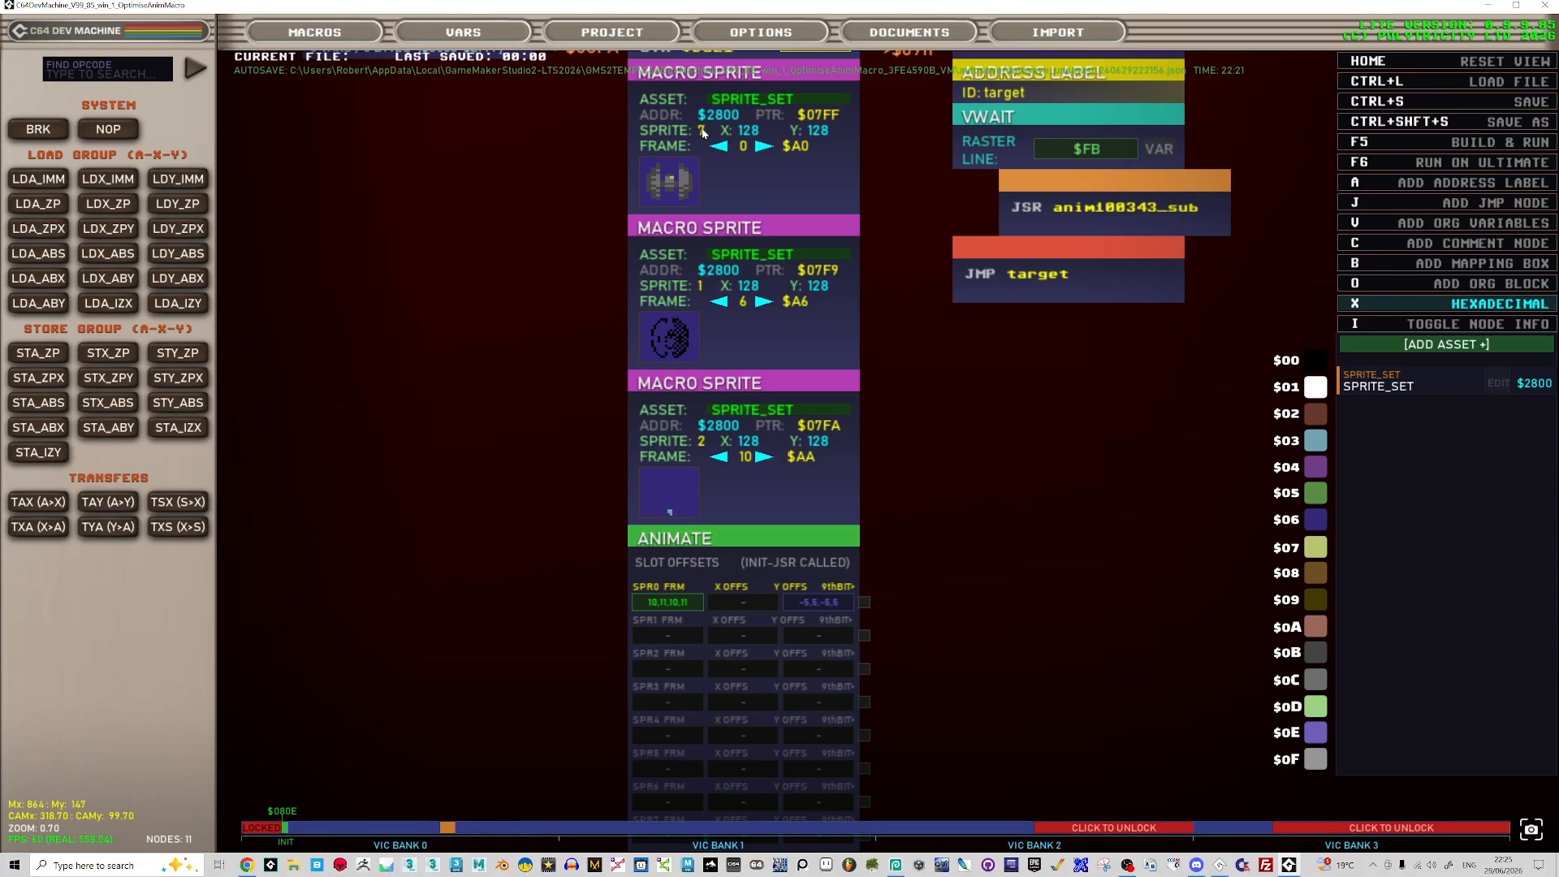
left_click(701, 130)
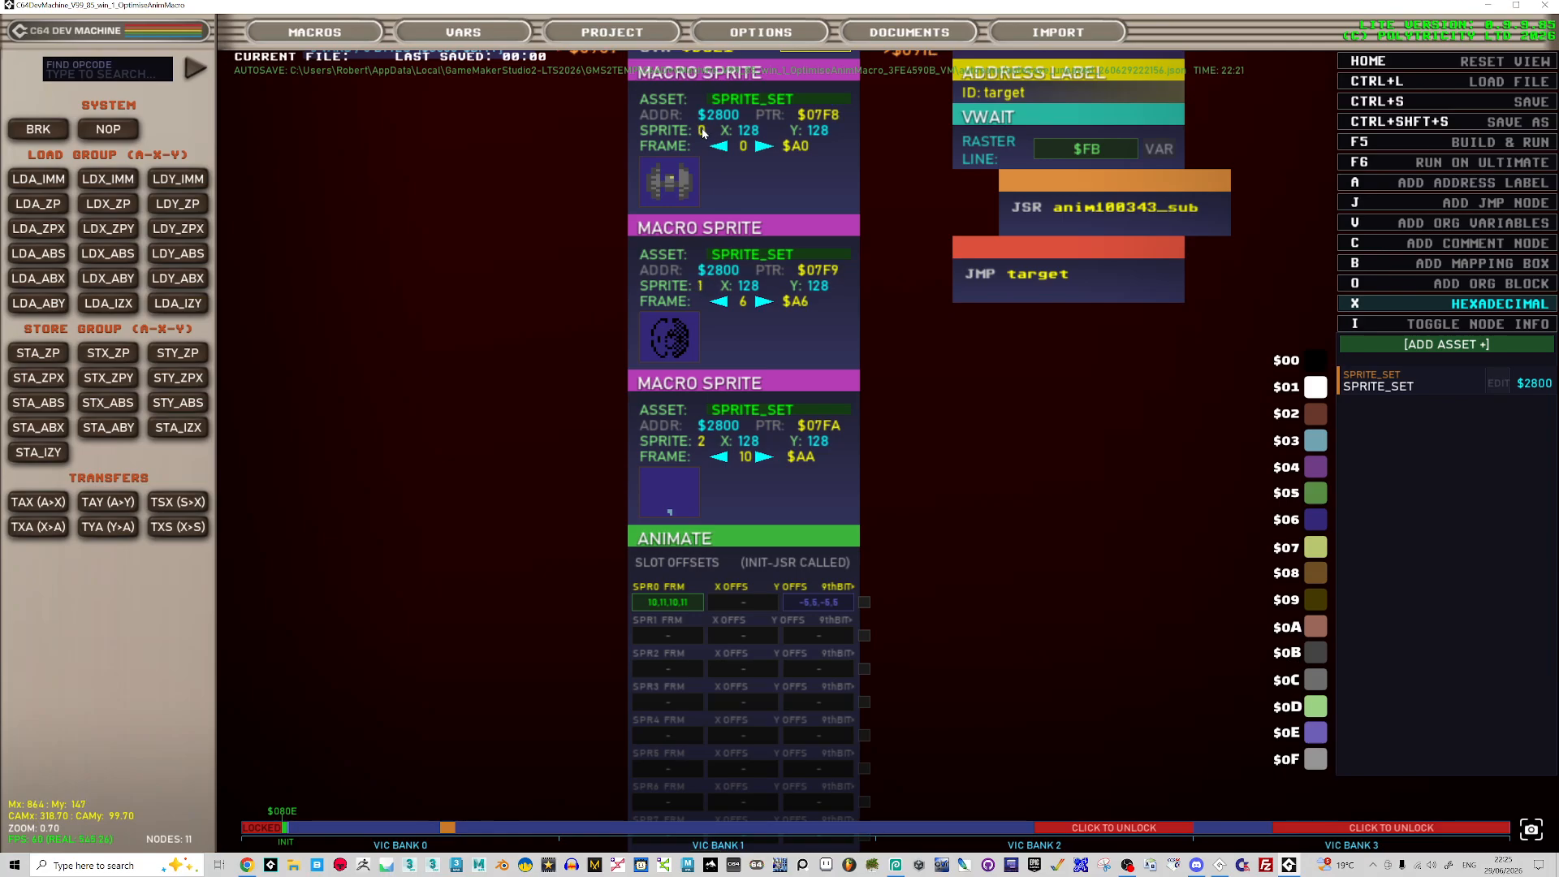
left_click(720, 302)
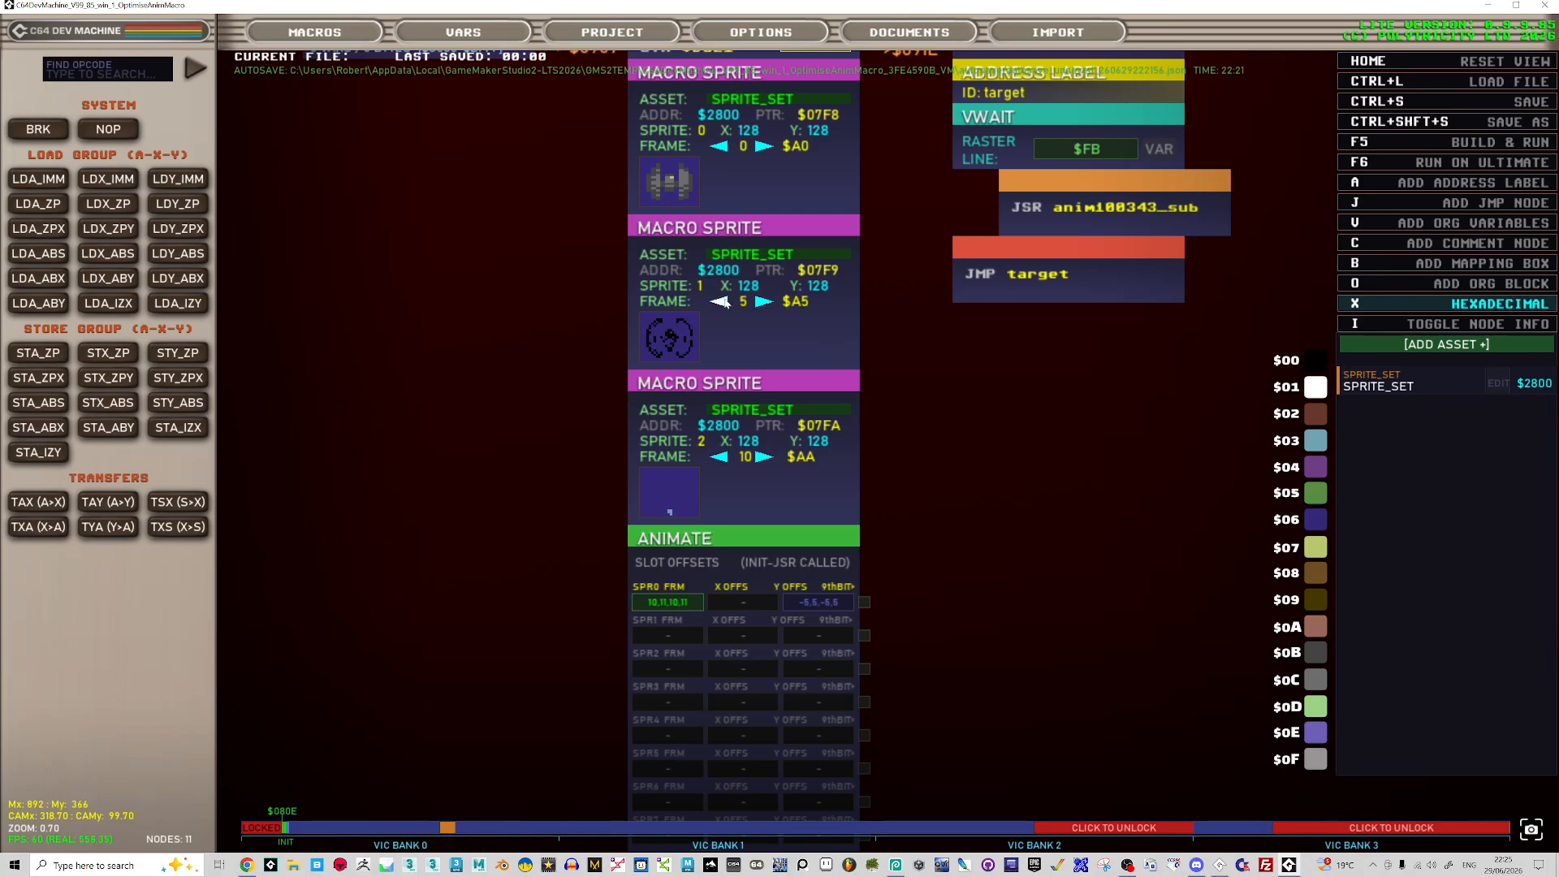
left_click(720, 302)
left_click(763, 303)
left_click_drag(911, 363, 935, 382)
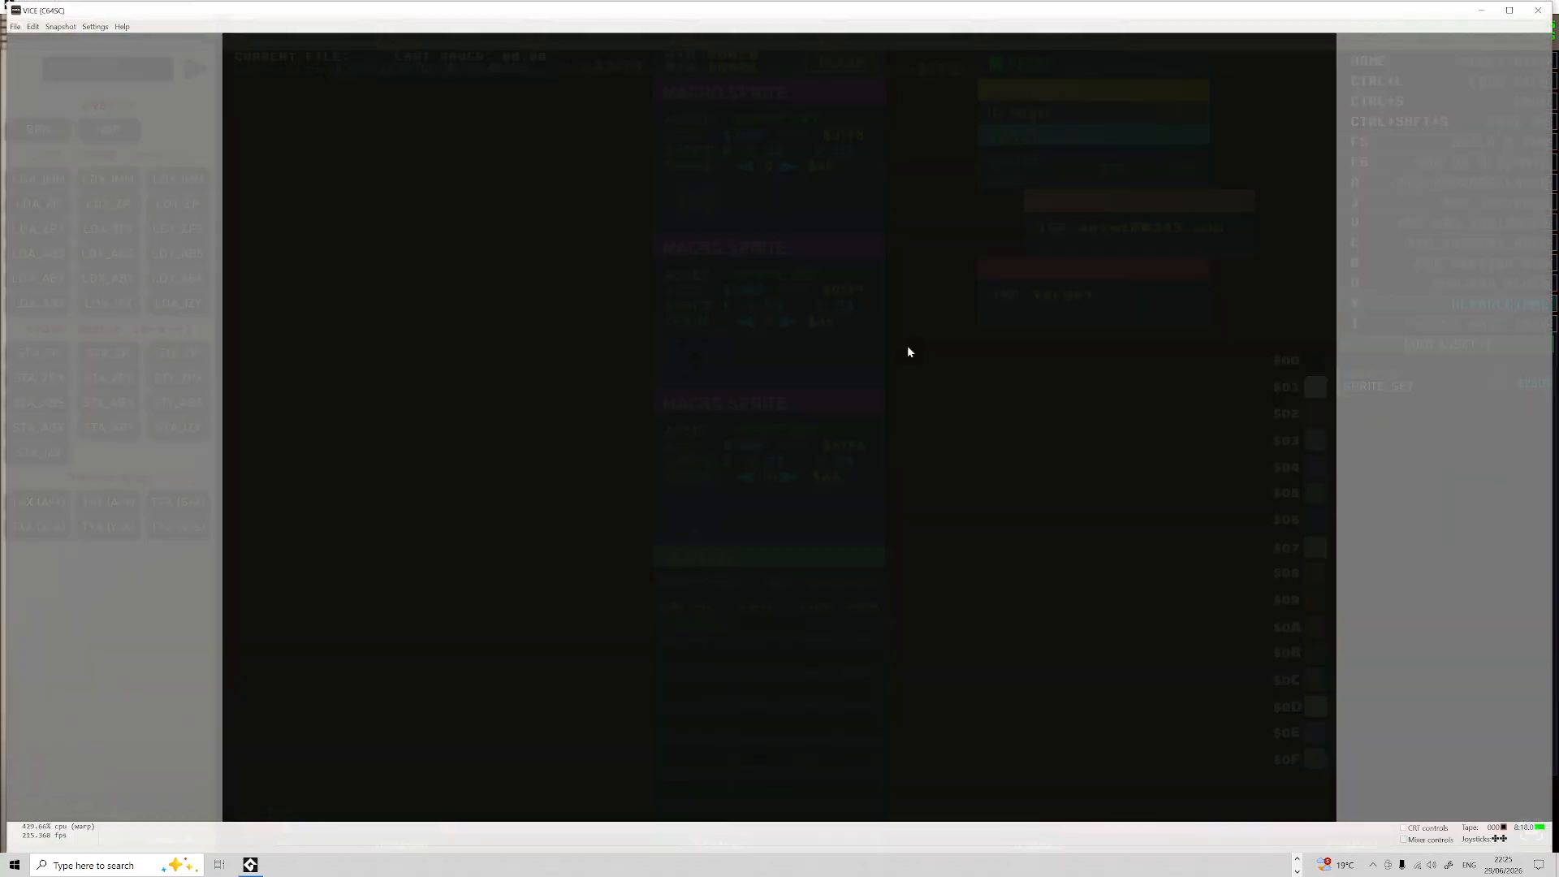
left_click(1540, 10)
left_click(733, 466)
- Clear the default System Init code and insert an LDA immediate node with value $06 directly beneath the block header
key("Home")
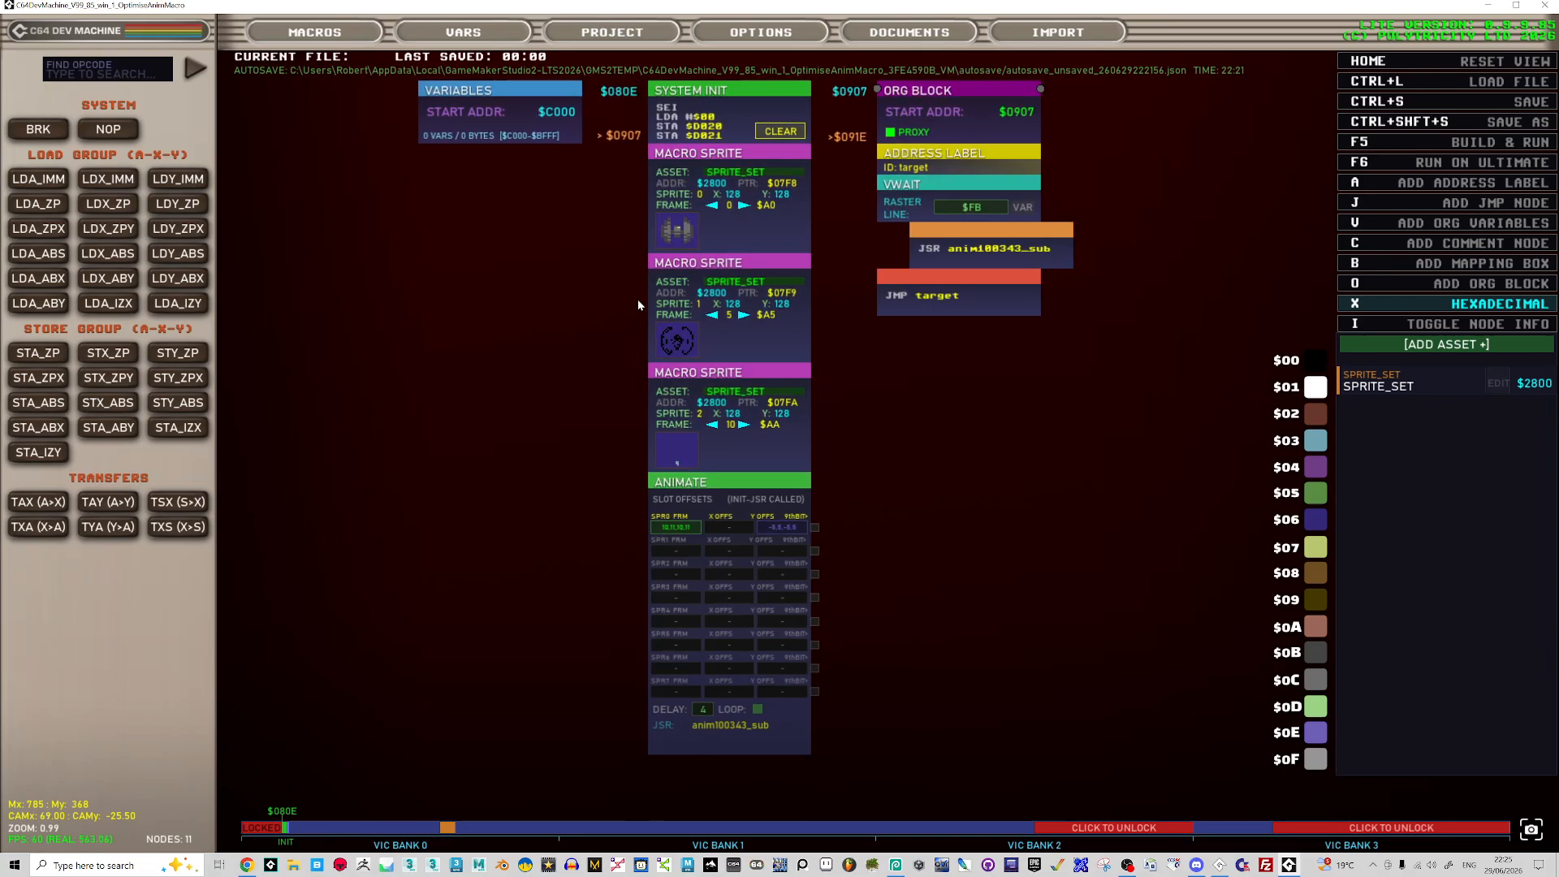
scroll(703, 345, "up", 3)
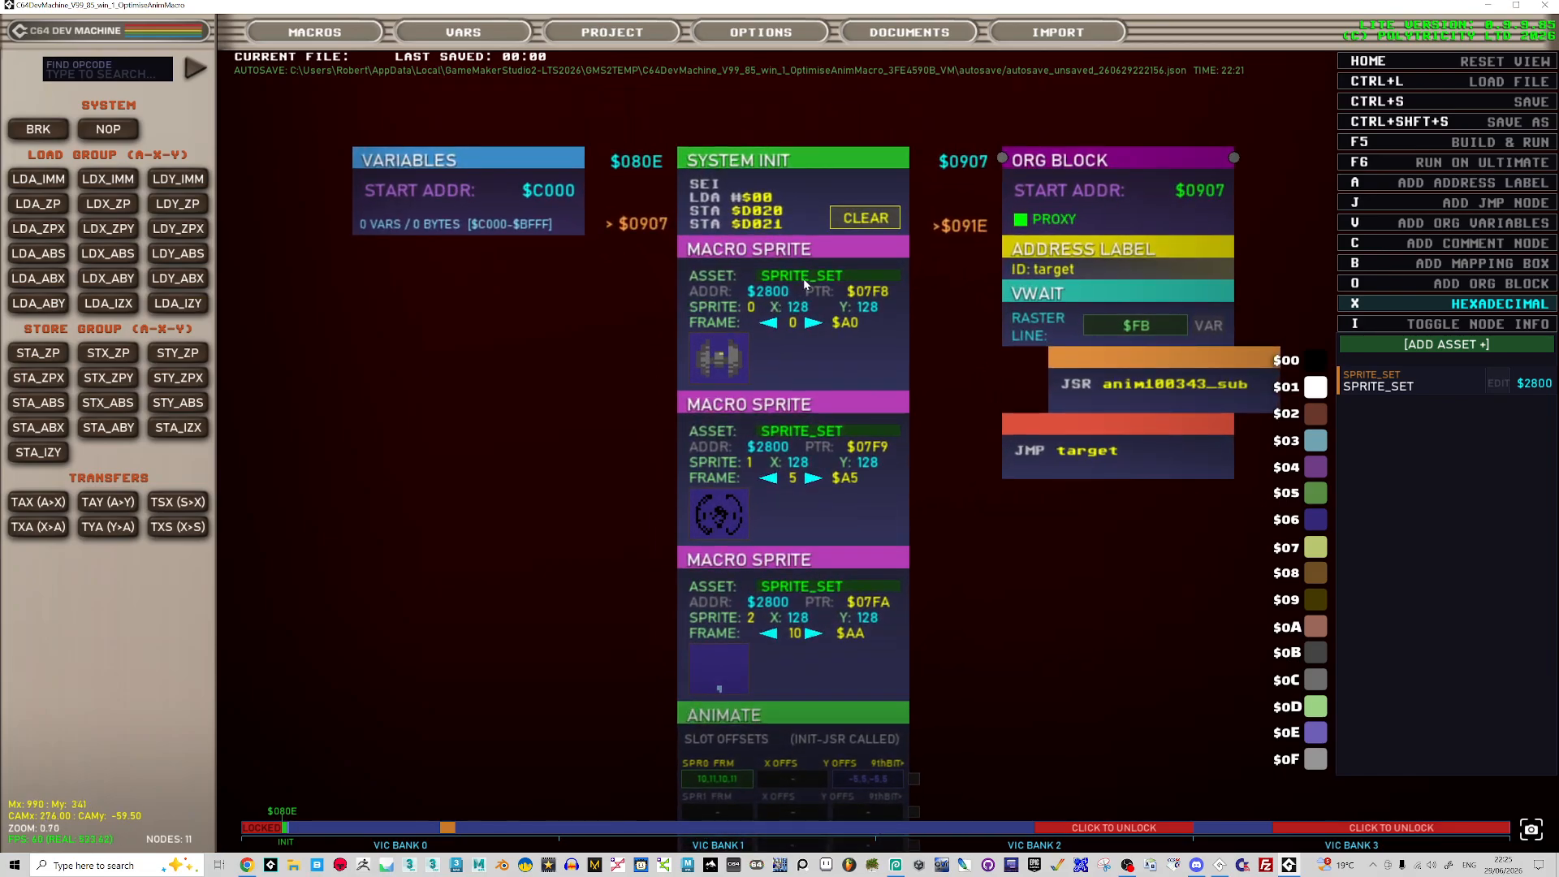
left_click(857, 220)
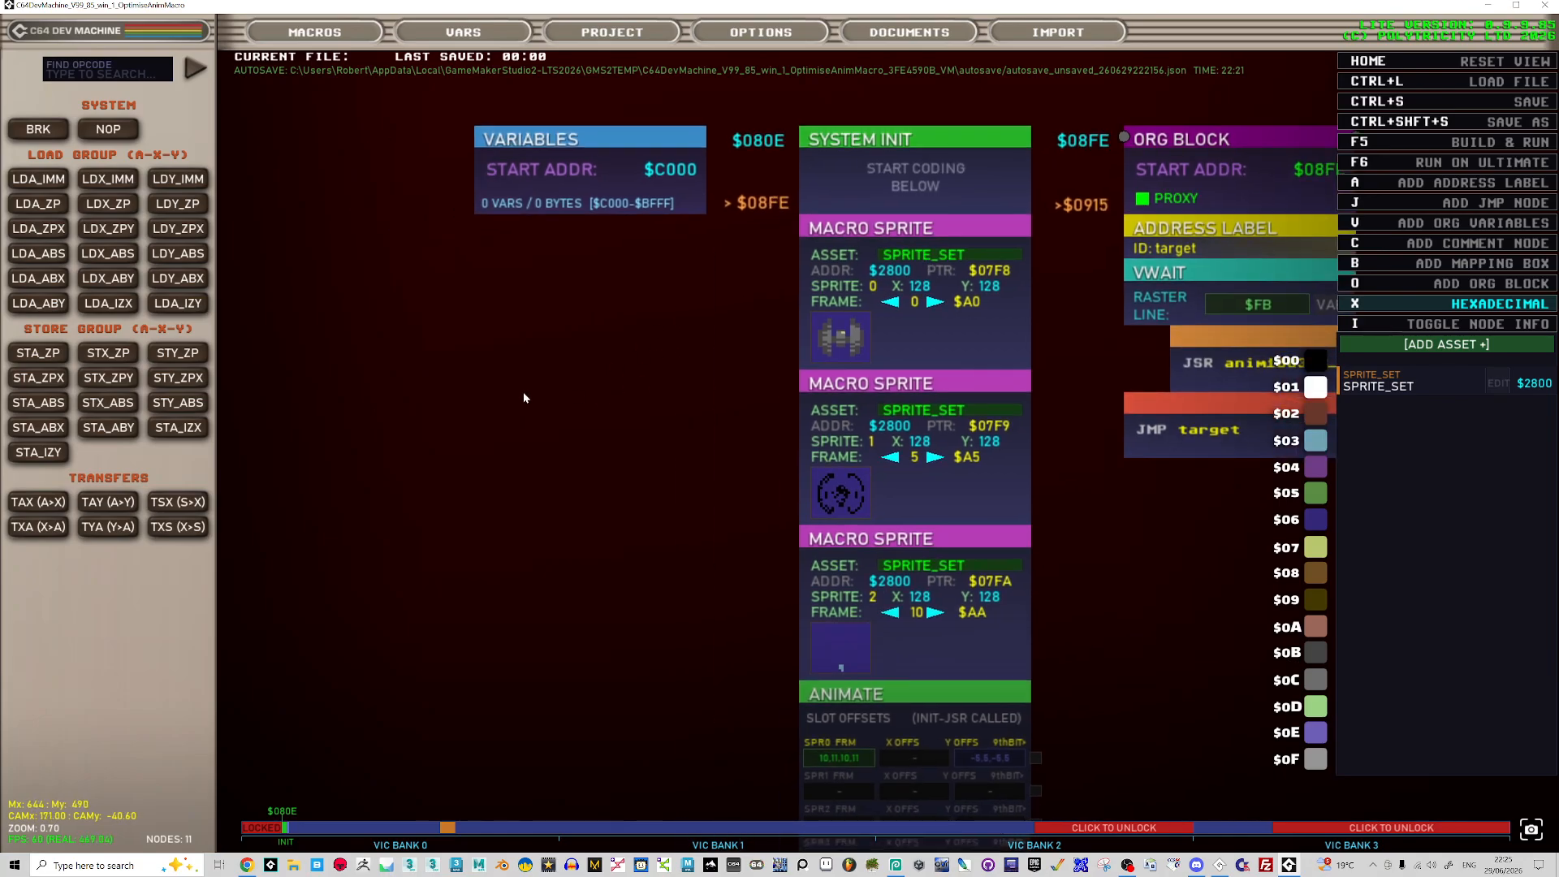
double_click(508, 389)
left_click(586, 418)
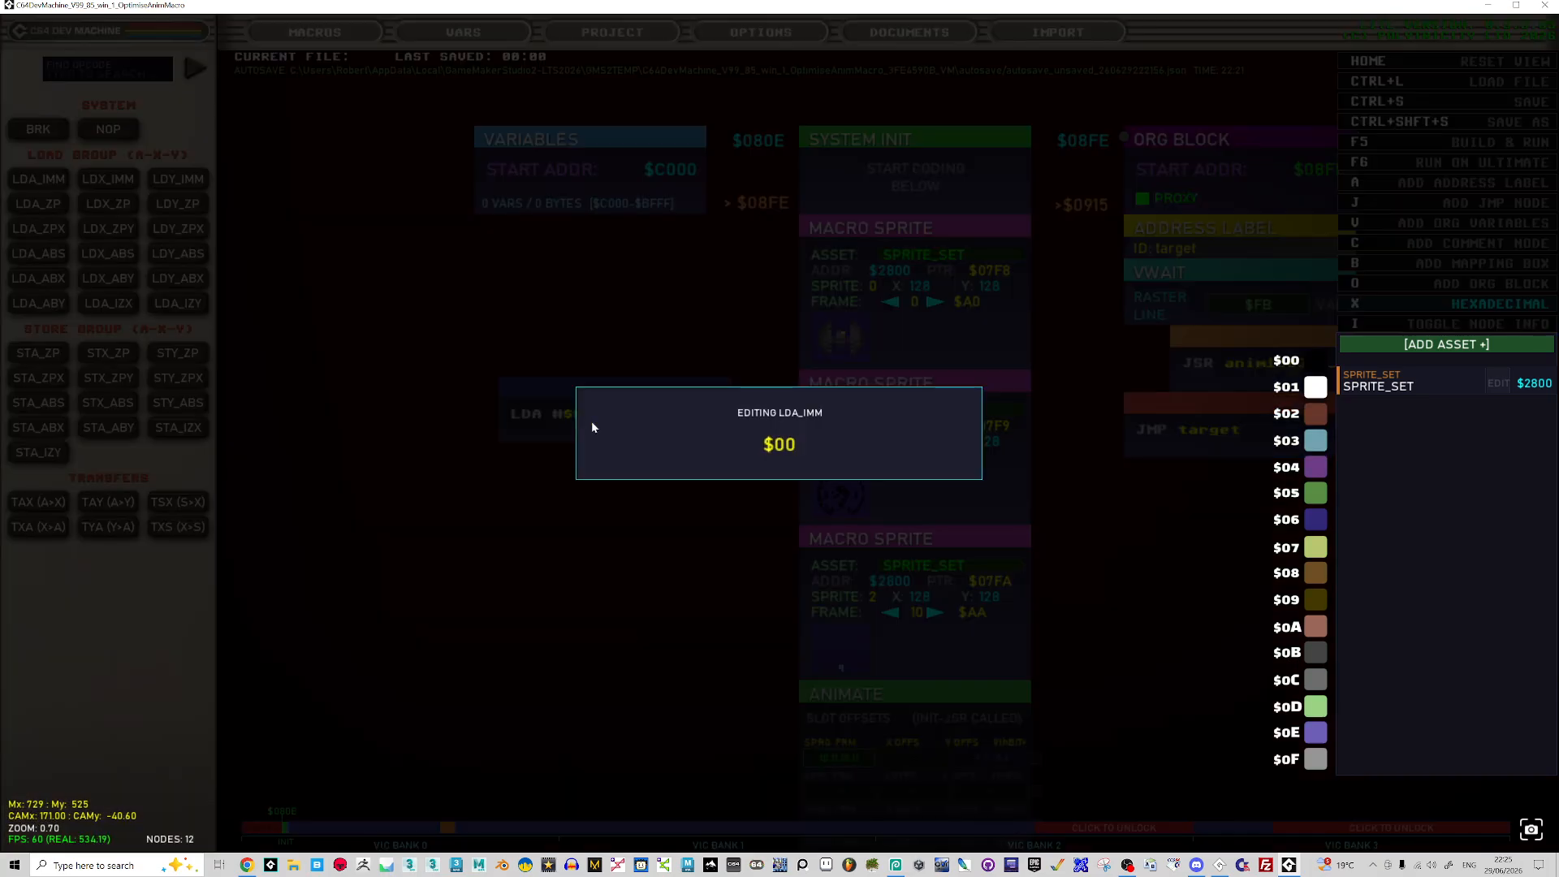
key("BackSpace")
type("6")
key("Return")
left_click_drag(598, 411, 907, 228)
- Insert two STA nodes under the LDA node, storing to $D020 and $D021
key("s")
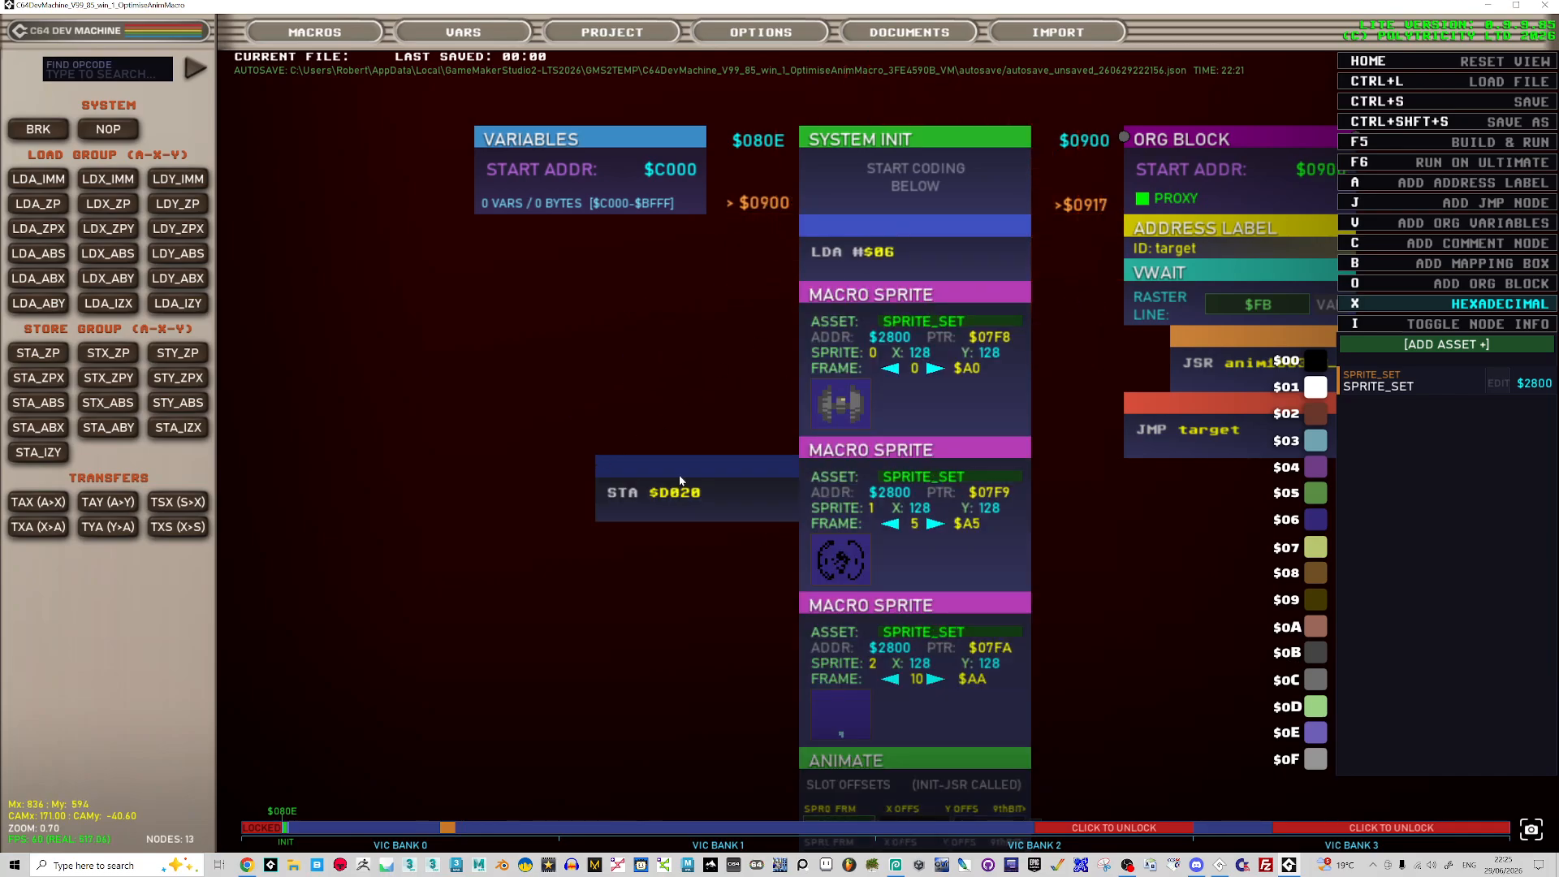
left_click_drag(681, 481, 859, 289)
key("s")
left_click_drag(800, 337, 906, 377)
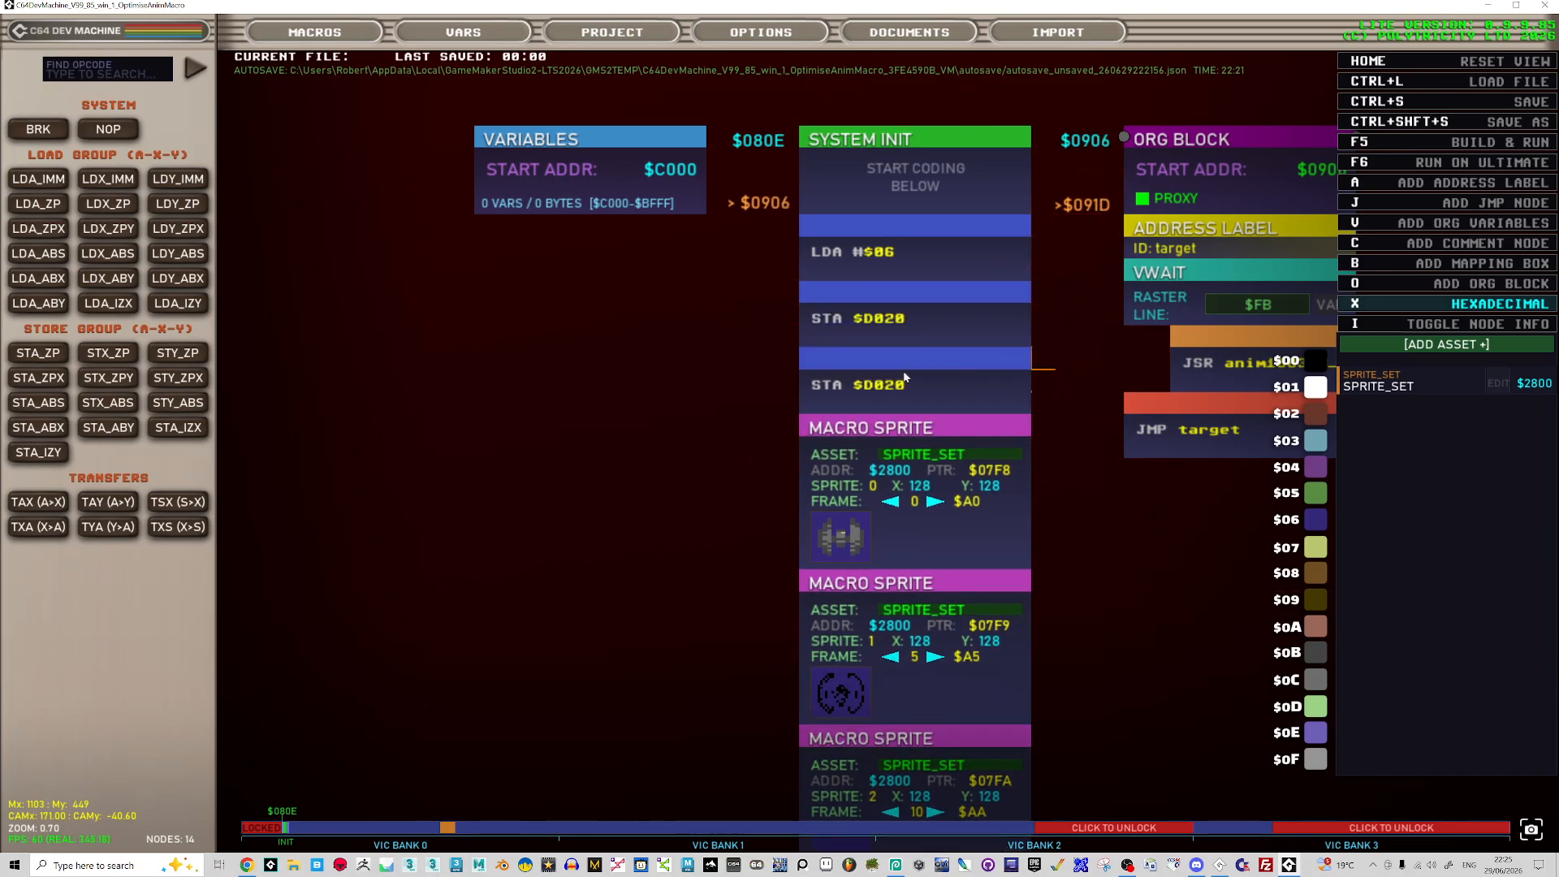
left_click(902, 388)
key("BackSpace")
type("1")
key("Return")
- Test-run the program with the new background colour, close the emulator, and review the Sprite macros and the Animate macro's slots
key("F5")
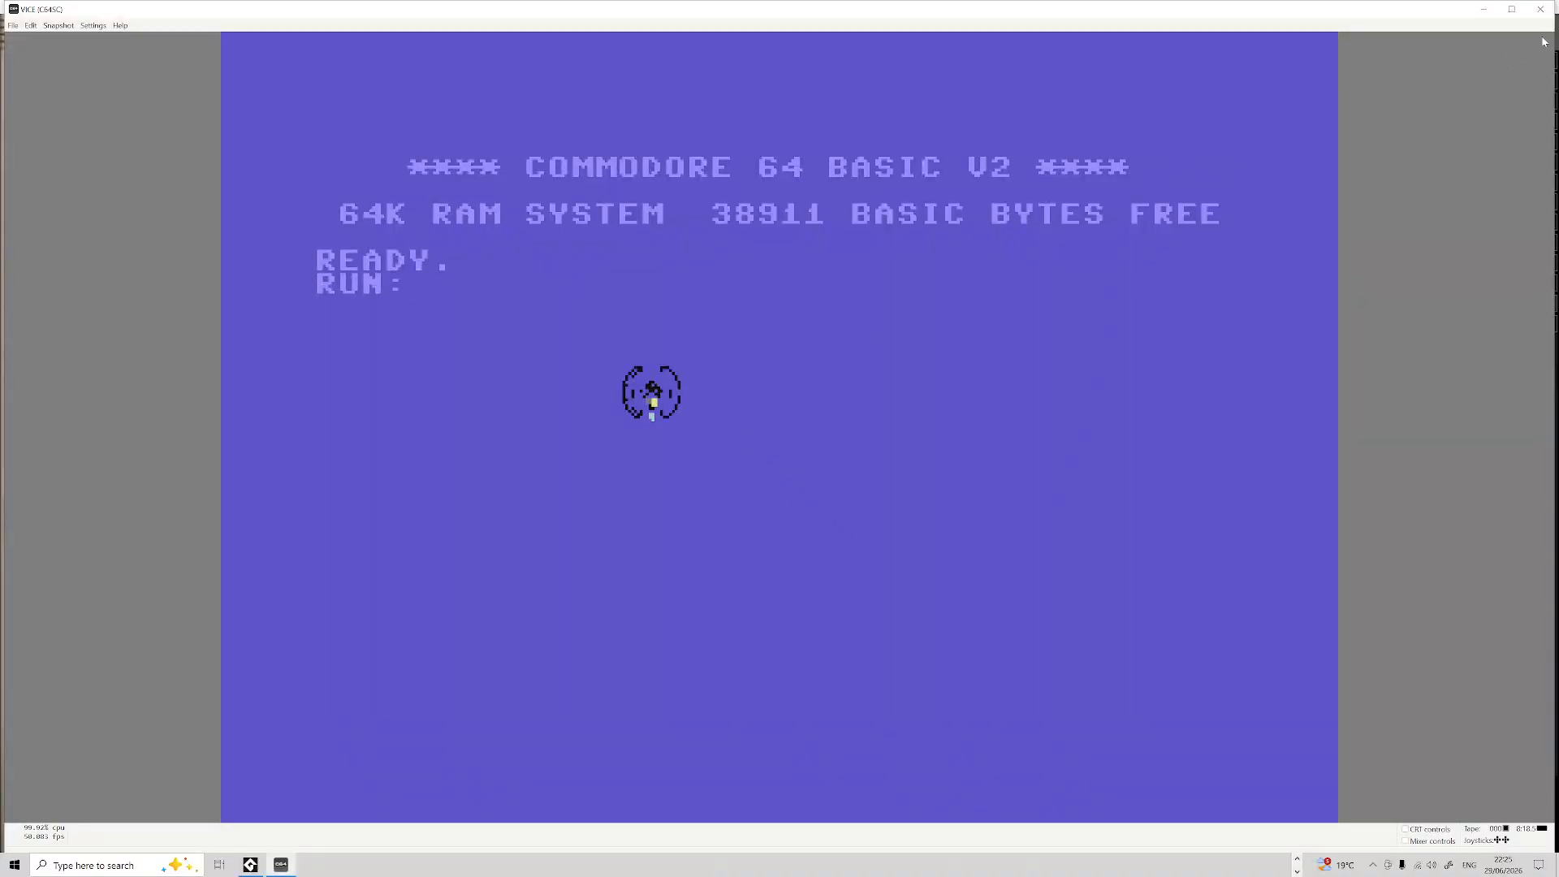
left_click(1541, 9)
left_click(781, 467)
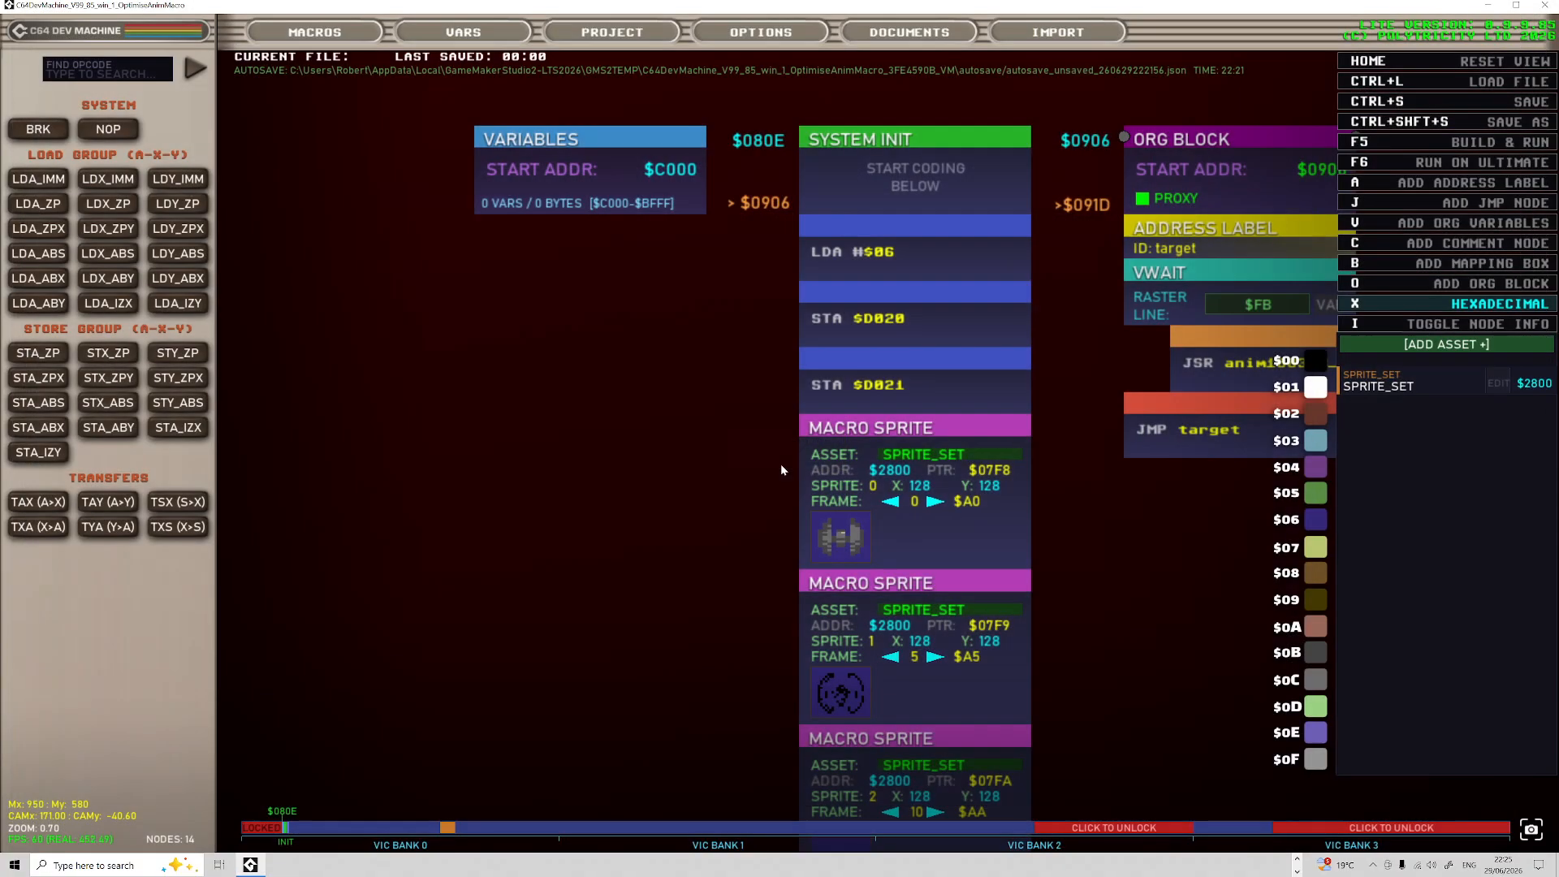
scroll(782, 494, "down", 5)
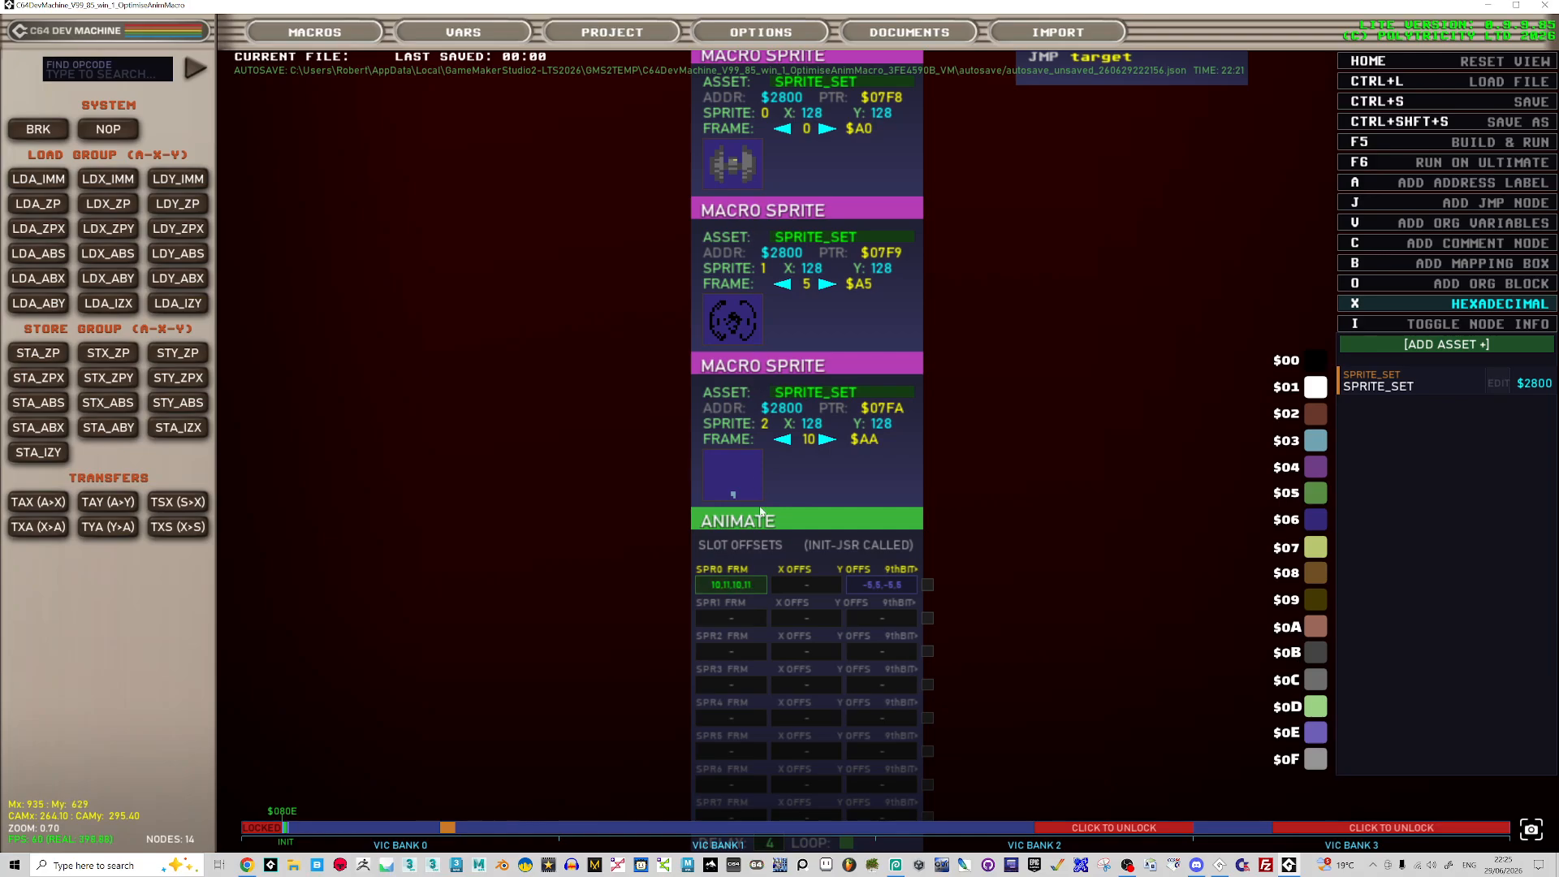
scroll(743, 539, "up", 1)
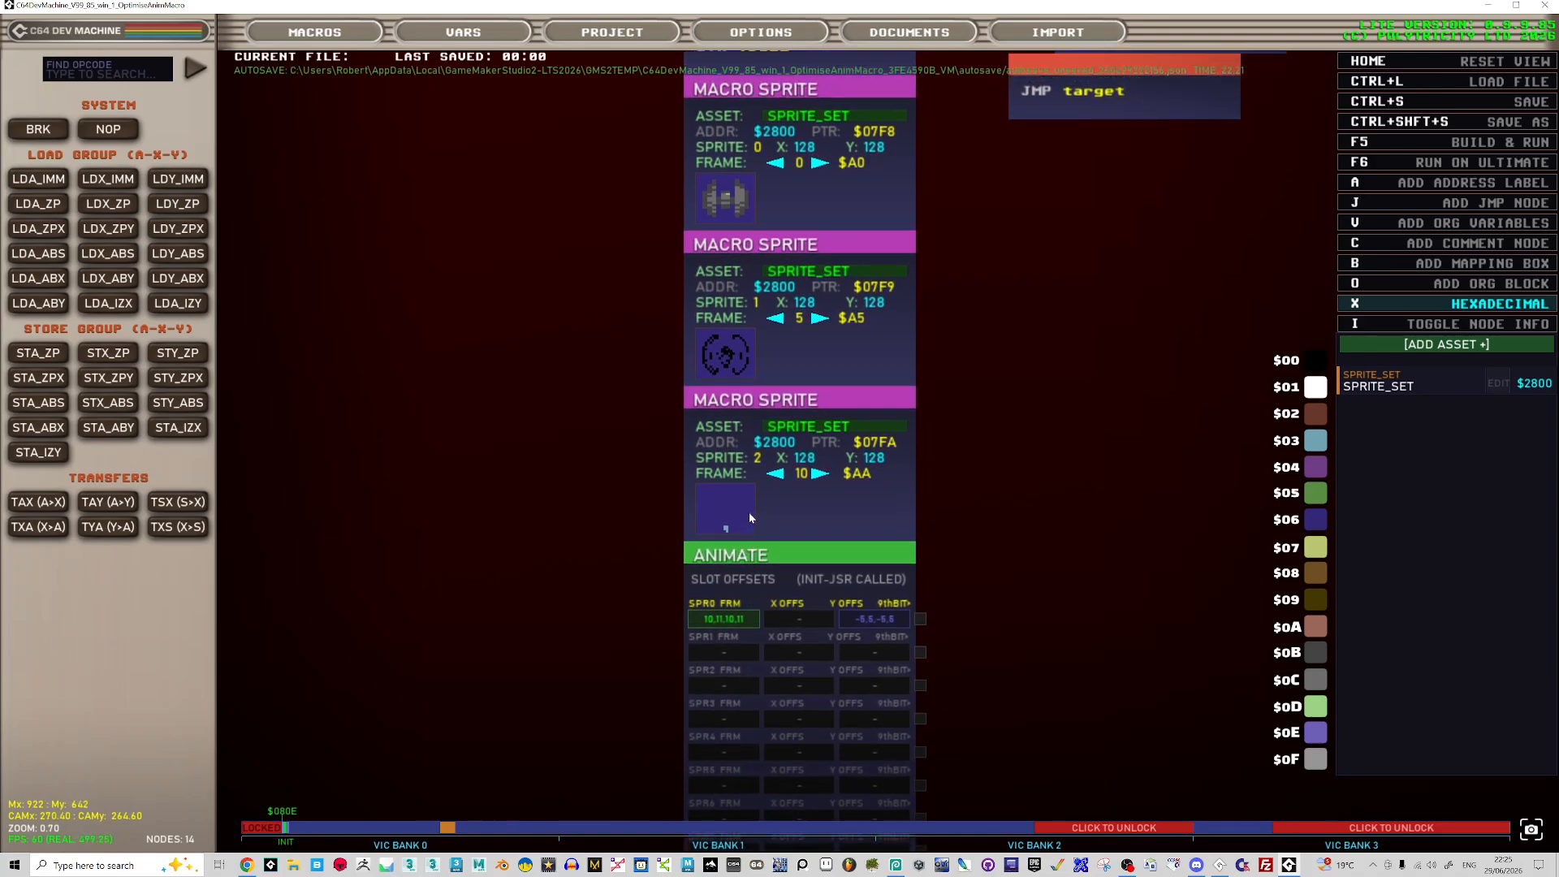
scroll(735, 597, "down", 2)
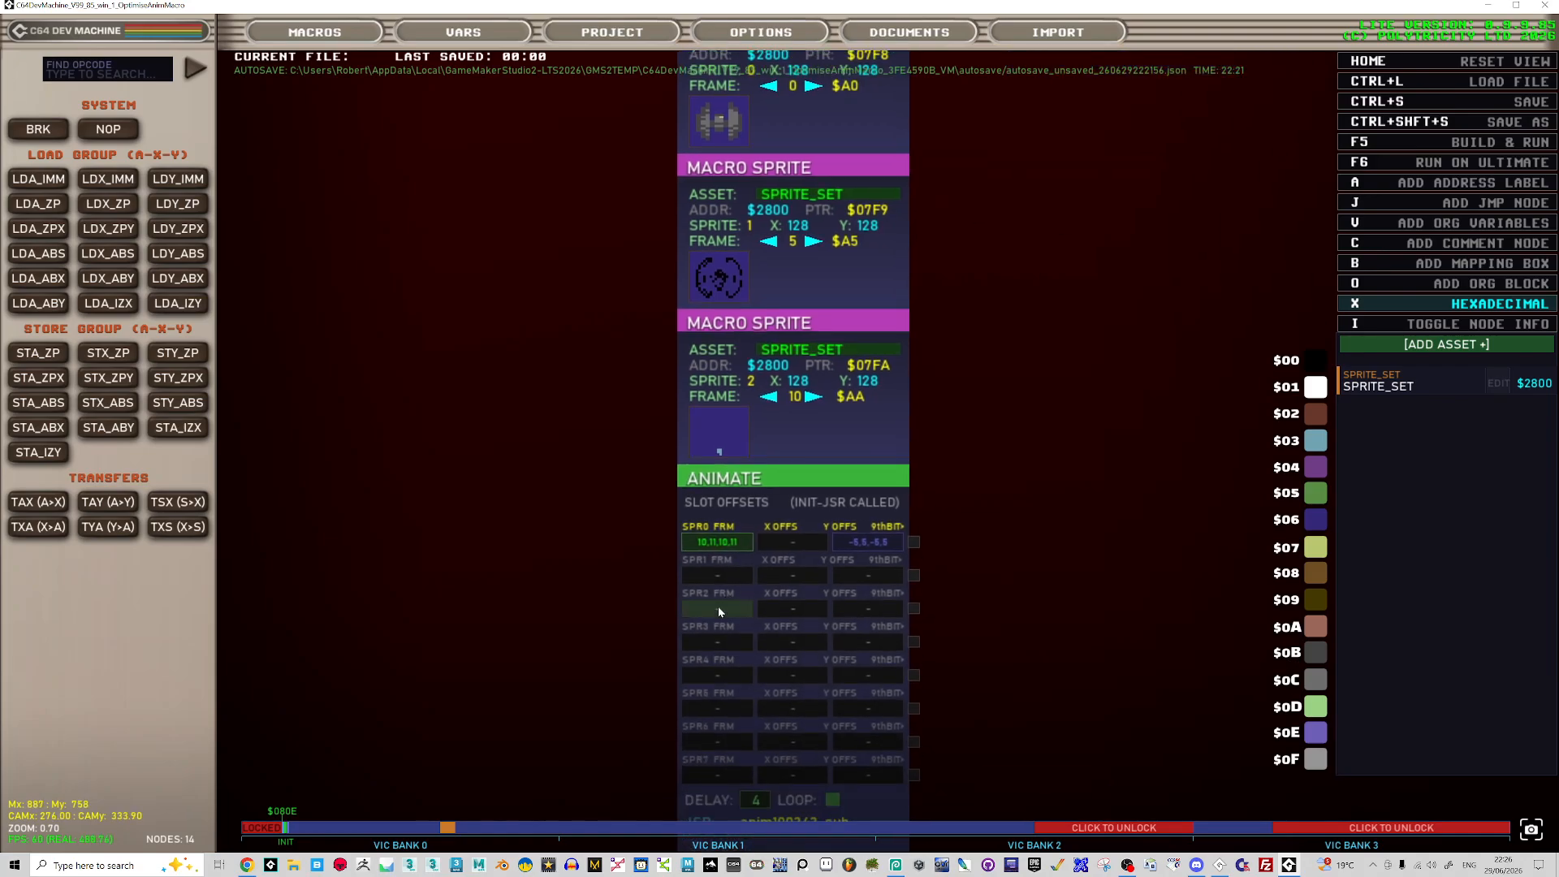
- Set sprite 2's frame sequence in the Animate macro to 10,11,10,11
left_click(719, 607)
type("10,")
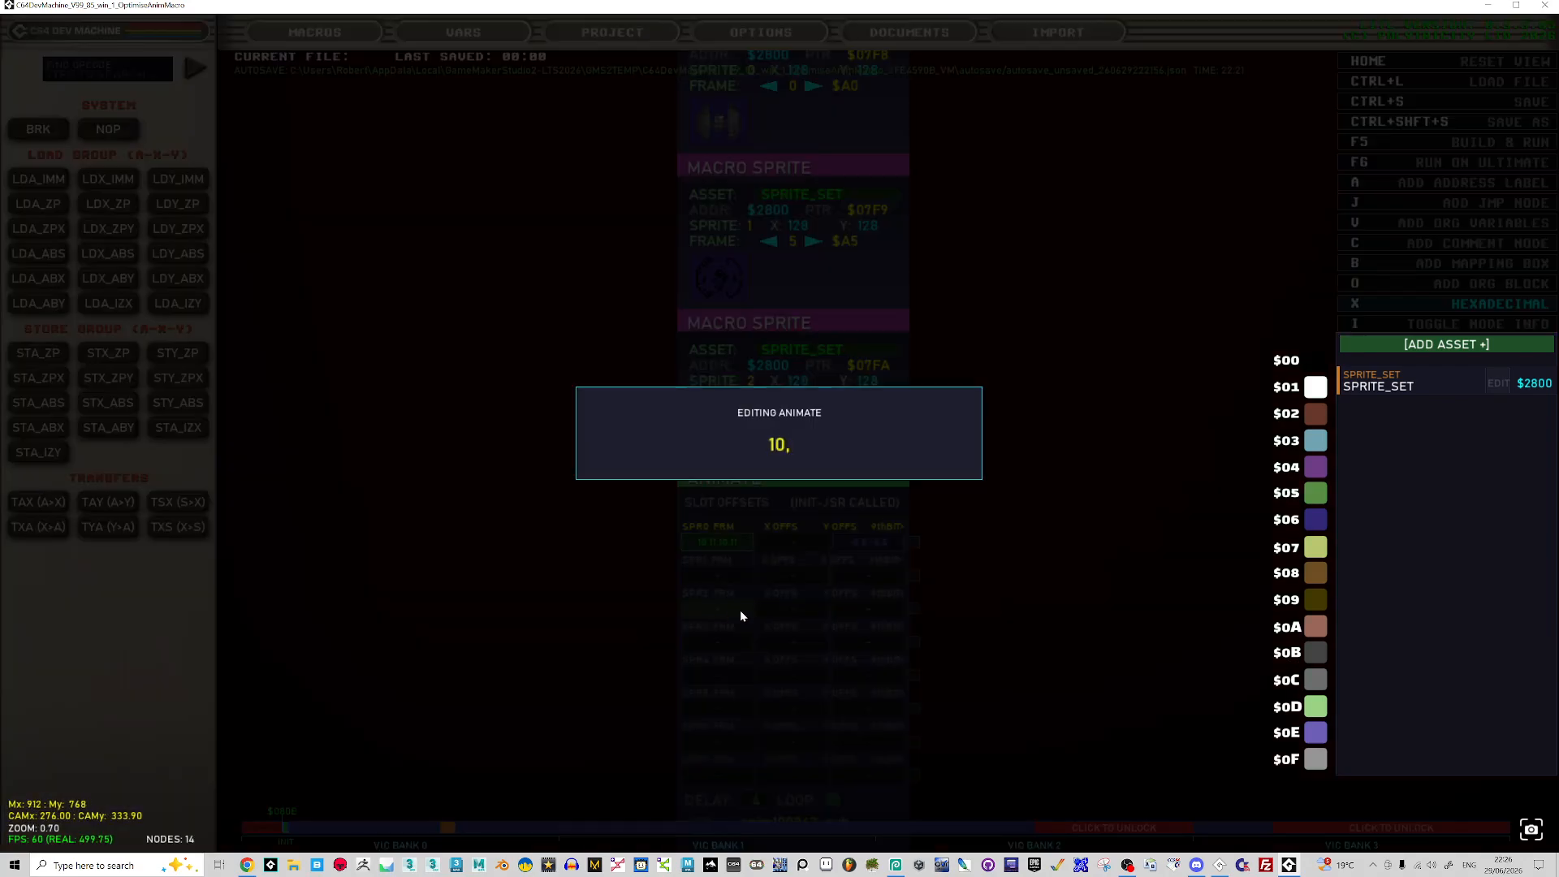
type("11,10,11")
key("Return")
- Step through the frames of the ship's Sprite macro up to frame 5 and return it to frame 0
scroll(975, 487, "up", 2)
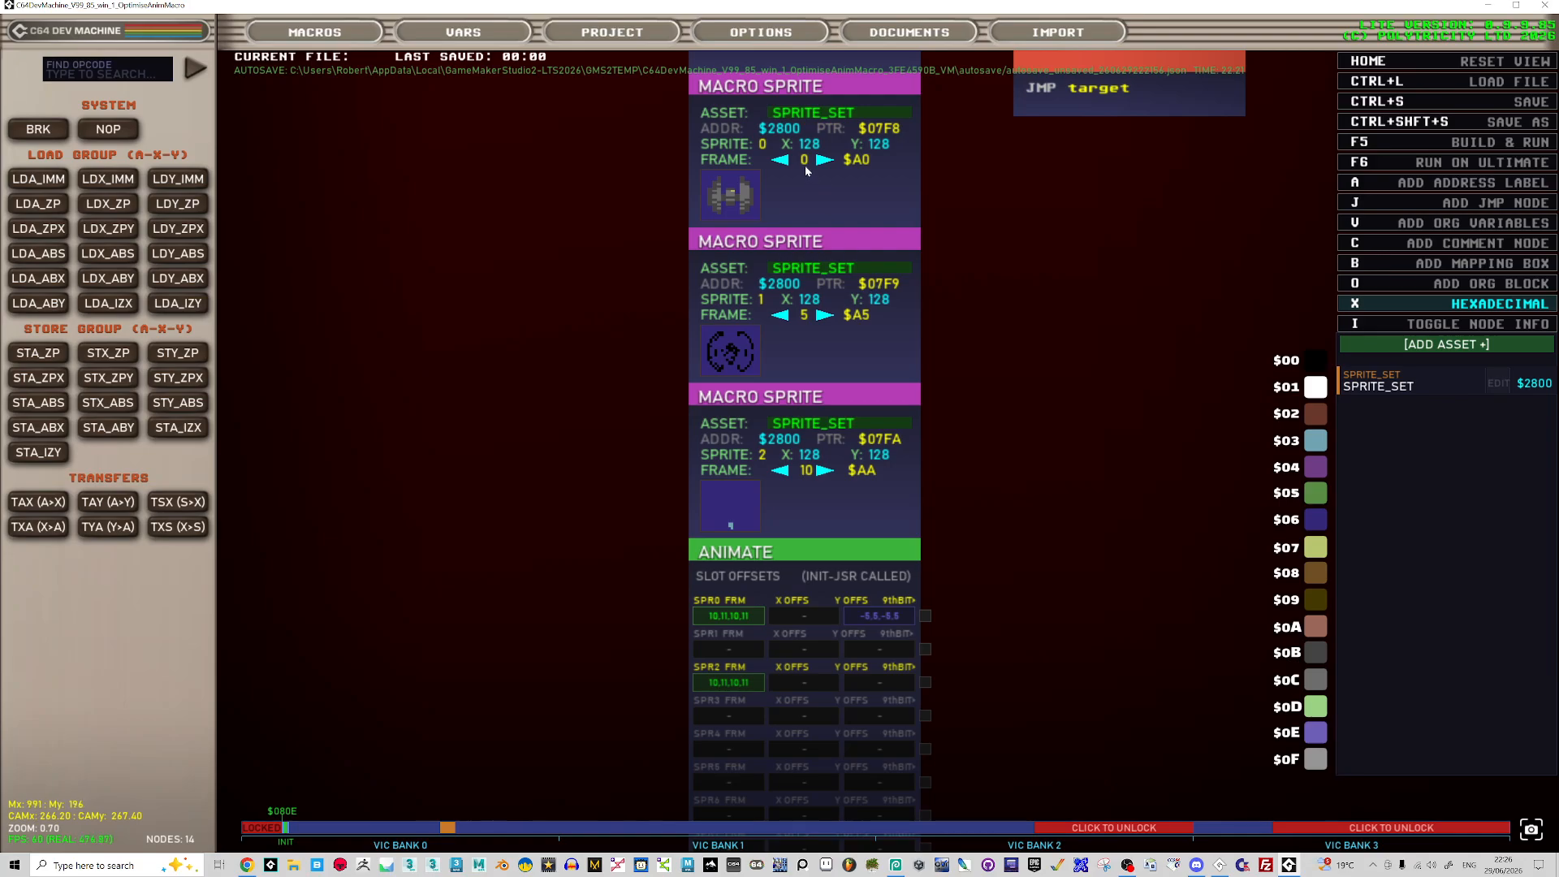
left_click(825, 161)
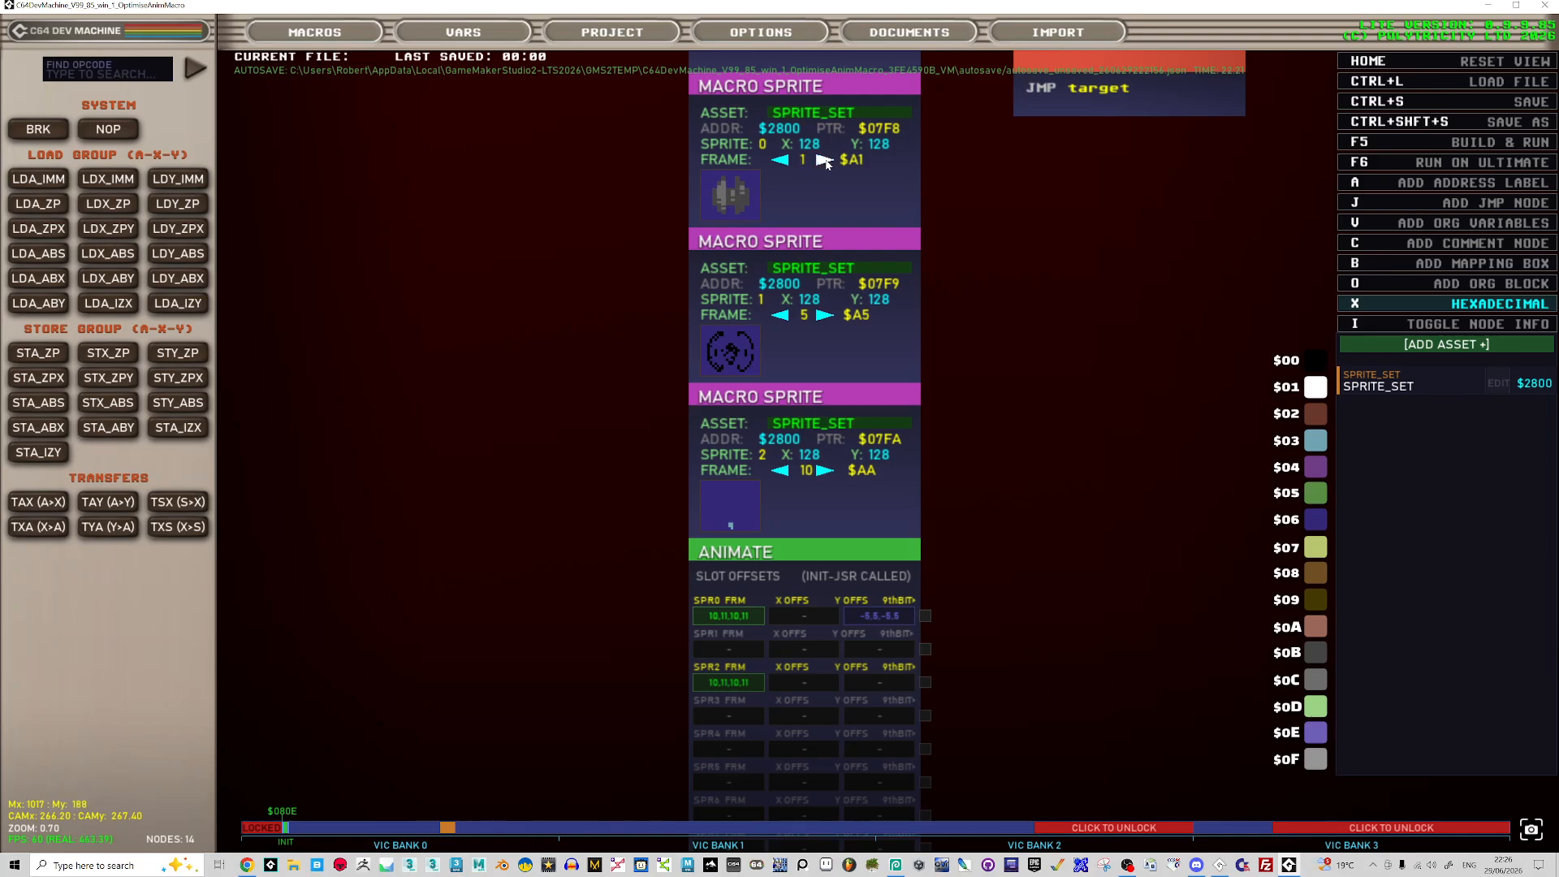
left_click(825, 161)
left_click(825, 161)
left_click(826, 160)
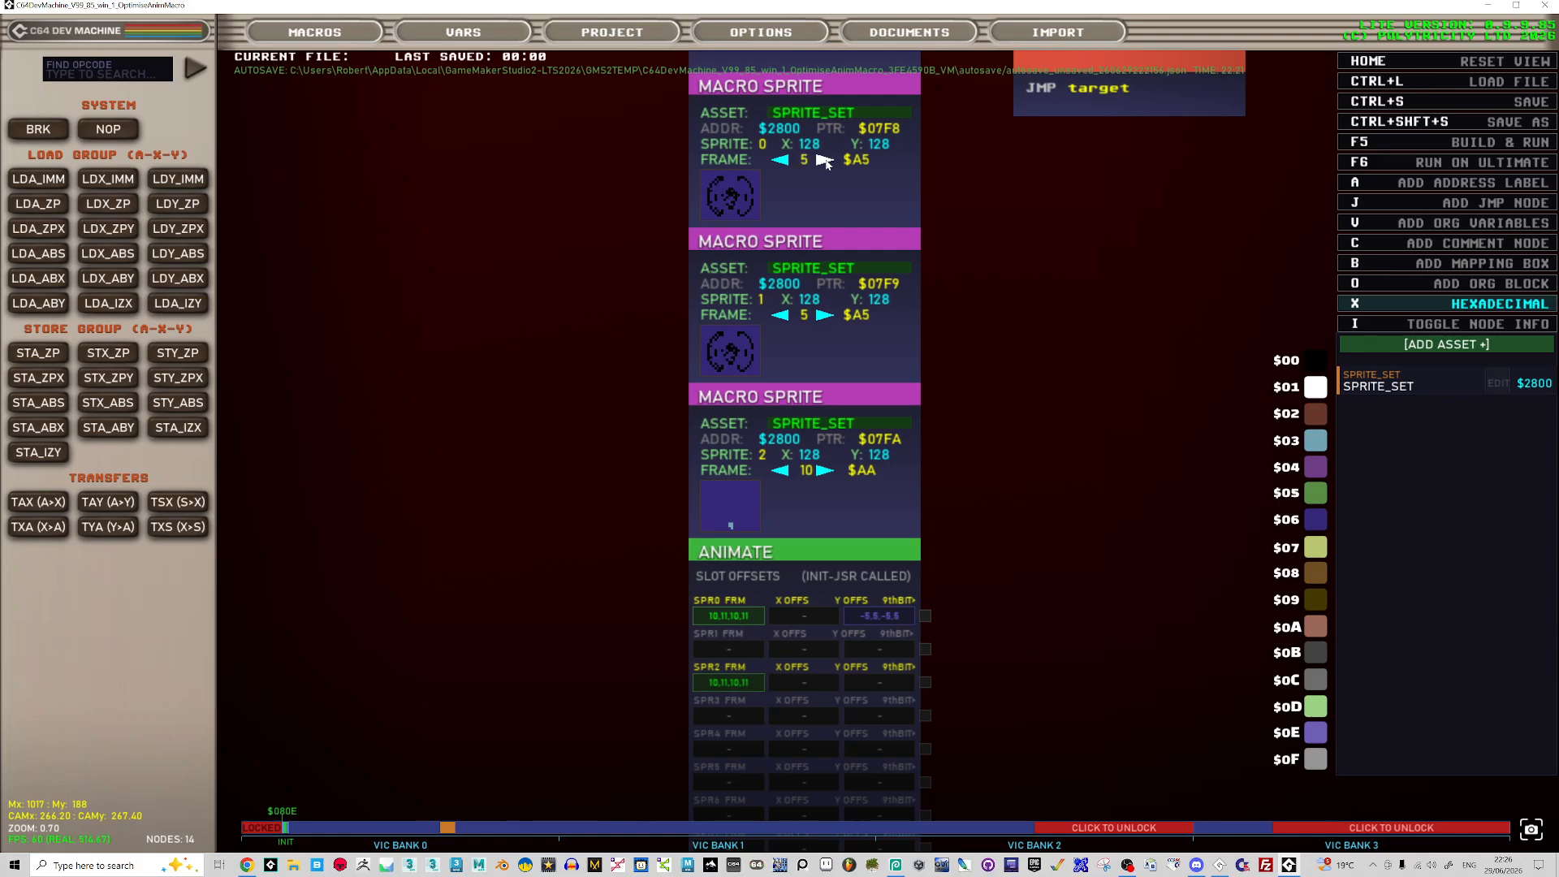
left_click(781, 161)
left_click(781, 161)
left_click(781, 161)
left_click(781, 160)
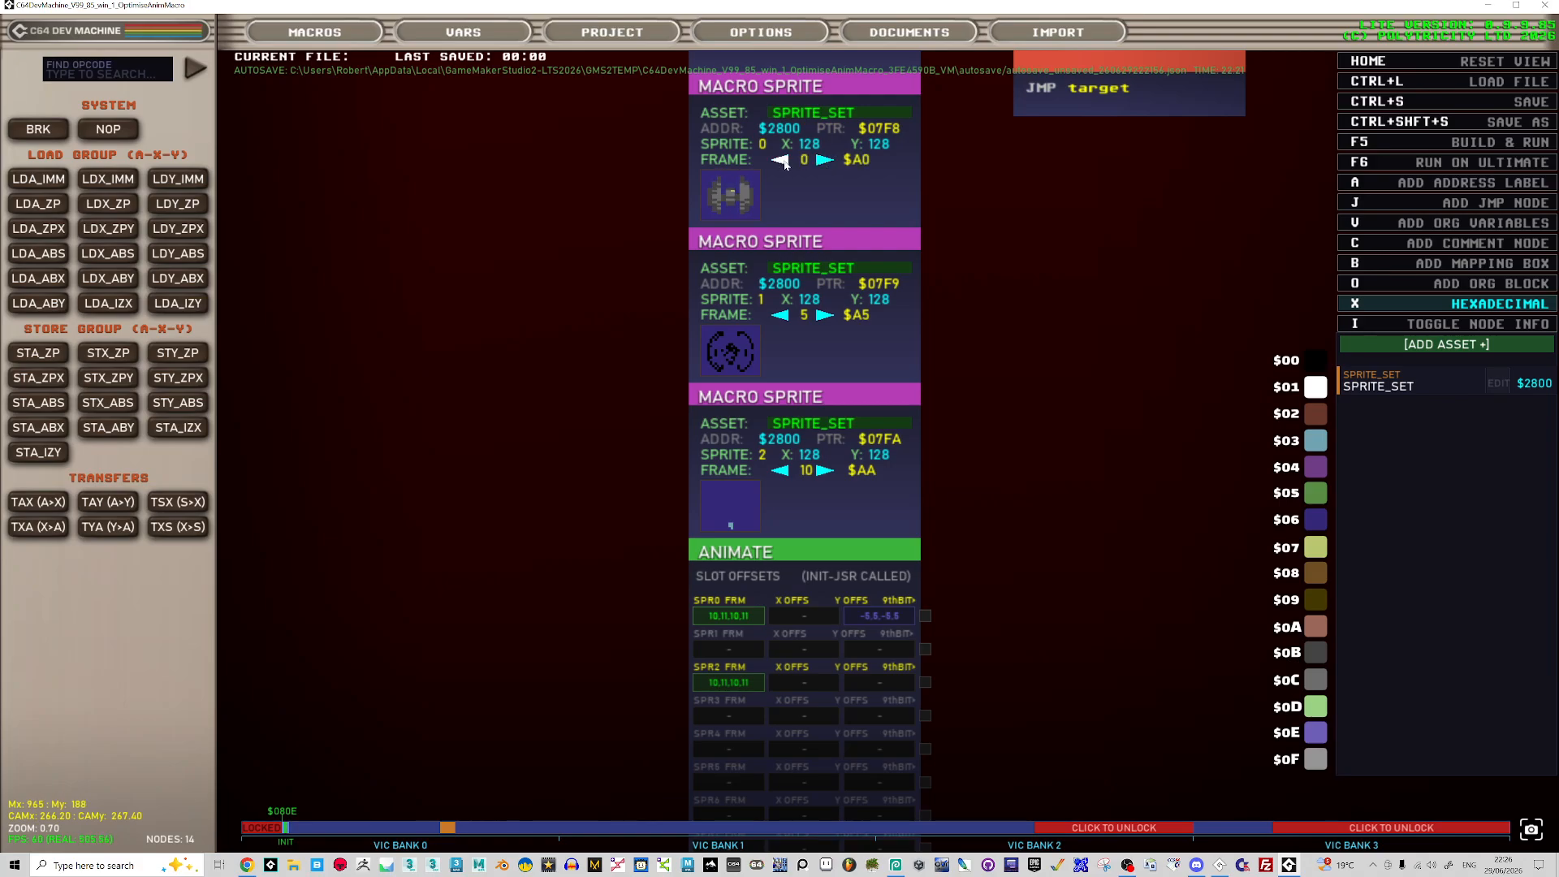
- Replace sprite 0's frame sequence in the Animate macro with 0,1,2,3,4
left_click(726, 618)
key("BackSpace")
key("BackSpace")
key("BackSpace")
key("BackSpace")
key("BackSpace")
key("BackSpace")
key("BackSpace")
key("BackSpace")
key("BackSpace")
key("BackSpace")
key("BackSpace")
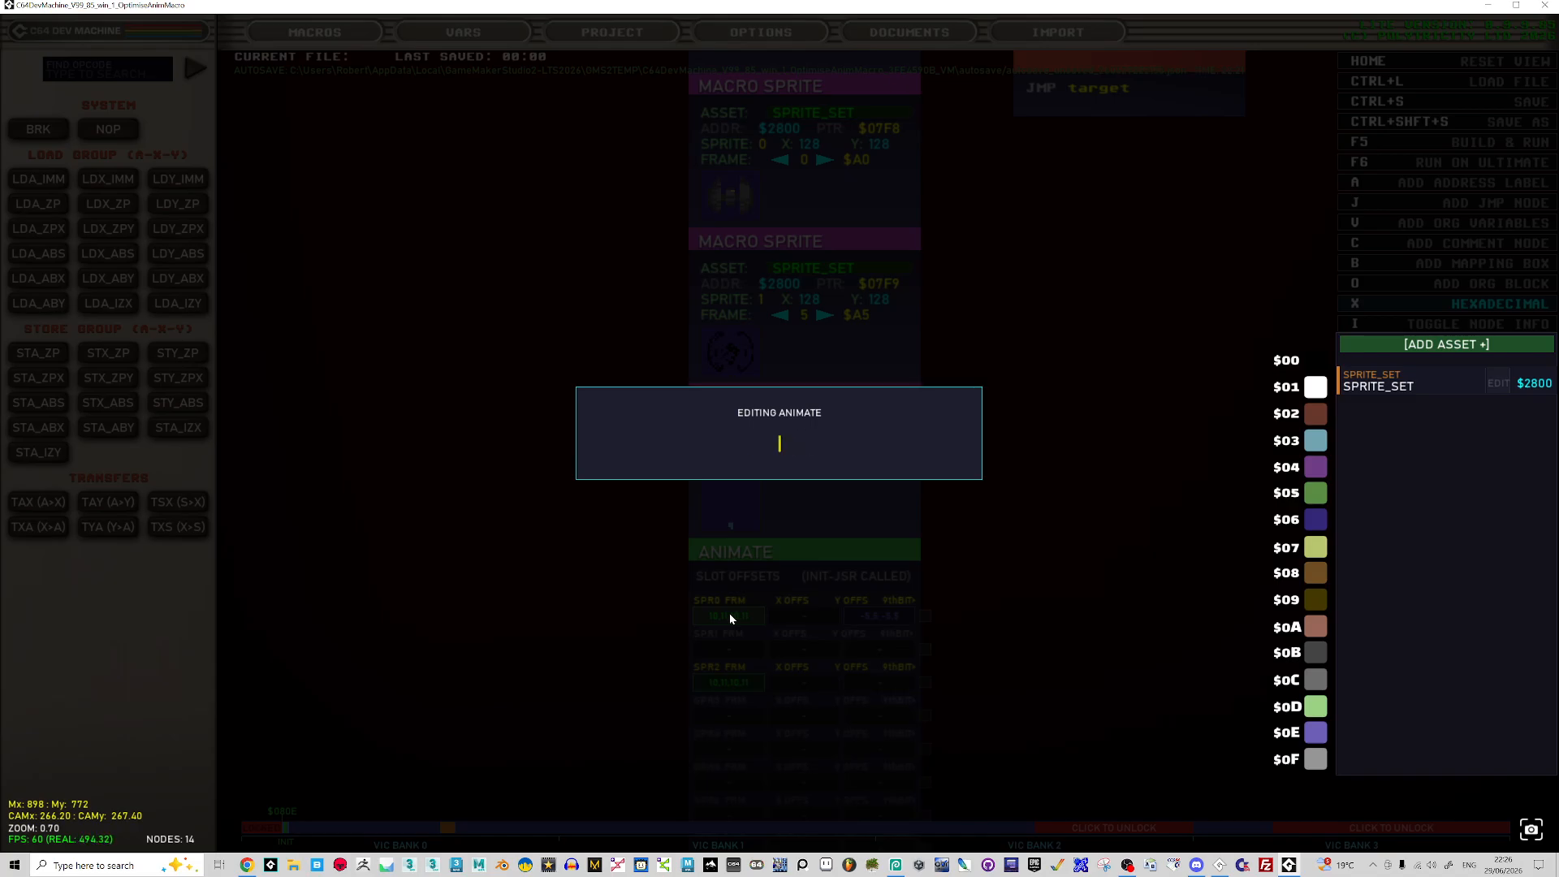
type("0,1")
key("Return")
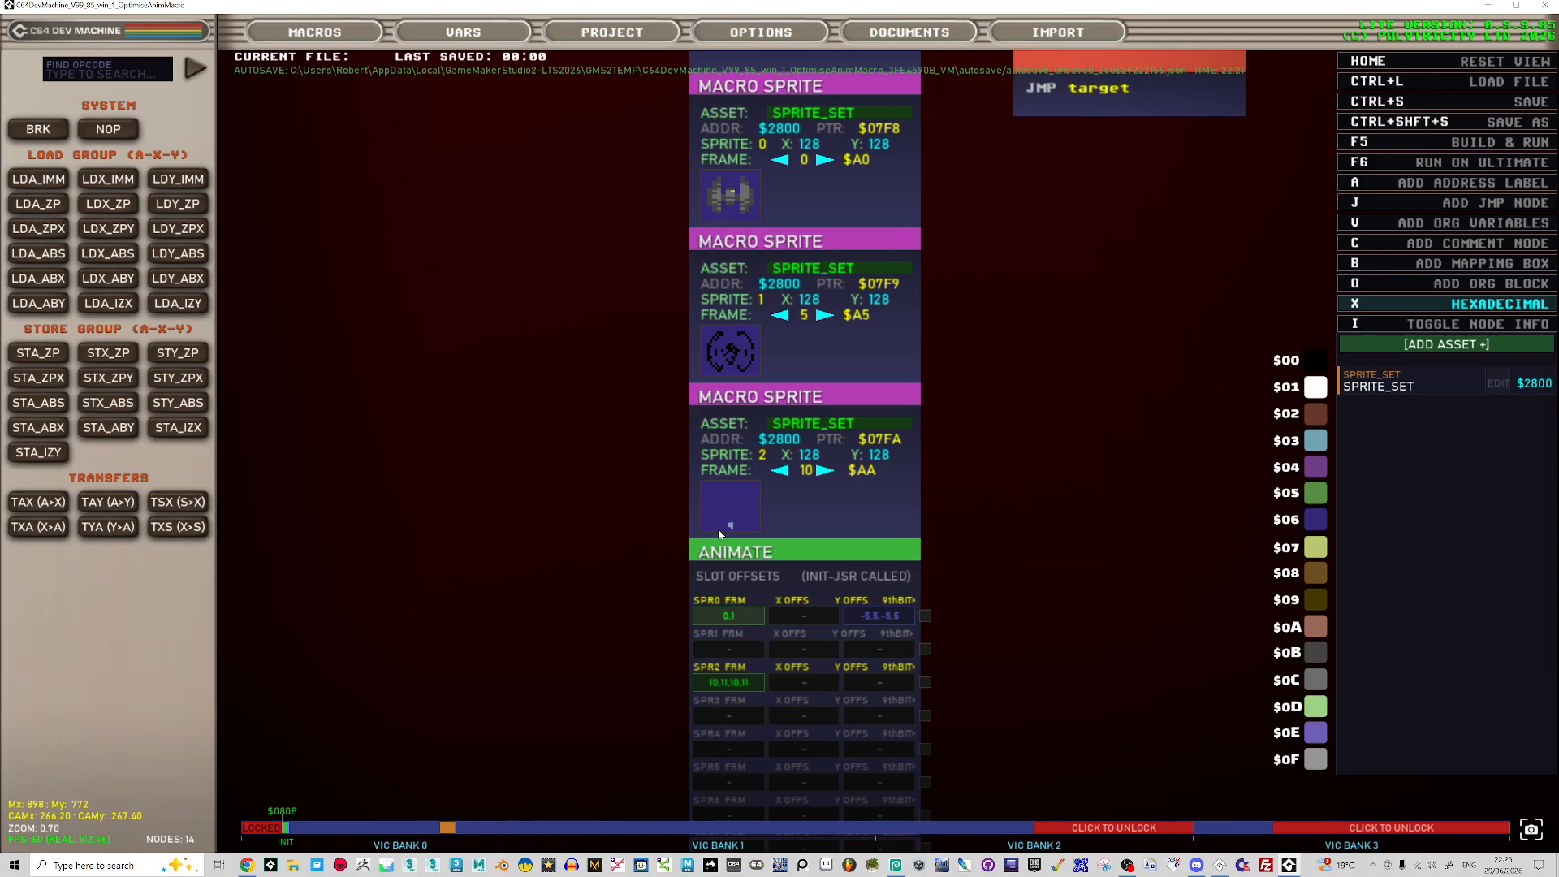
left_click(741, 622)
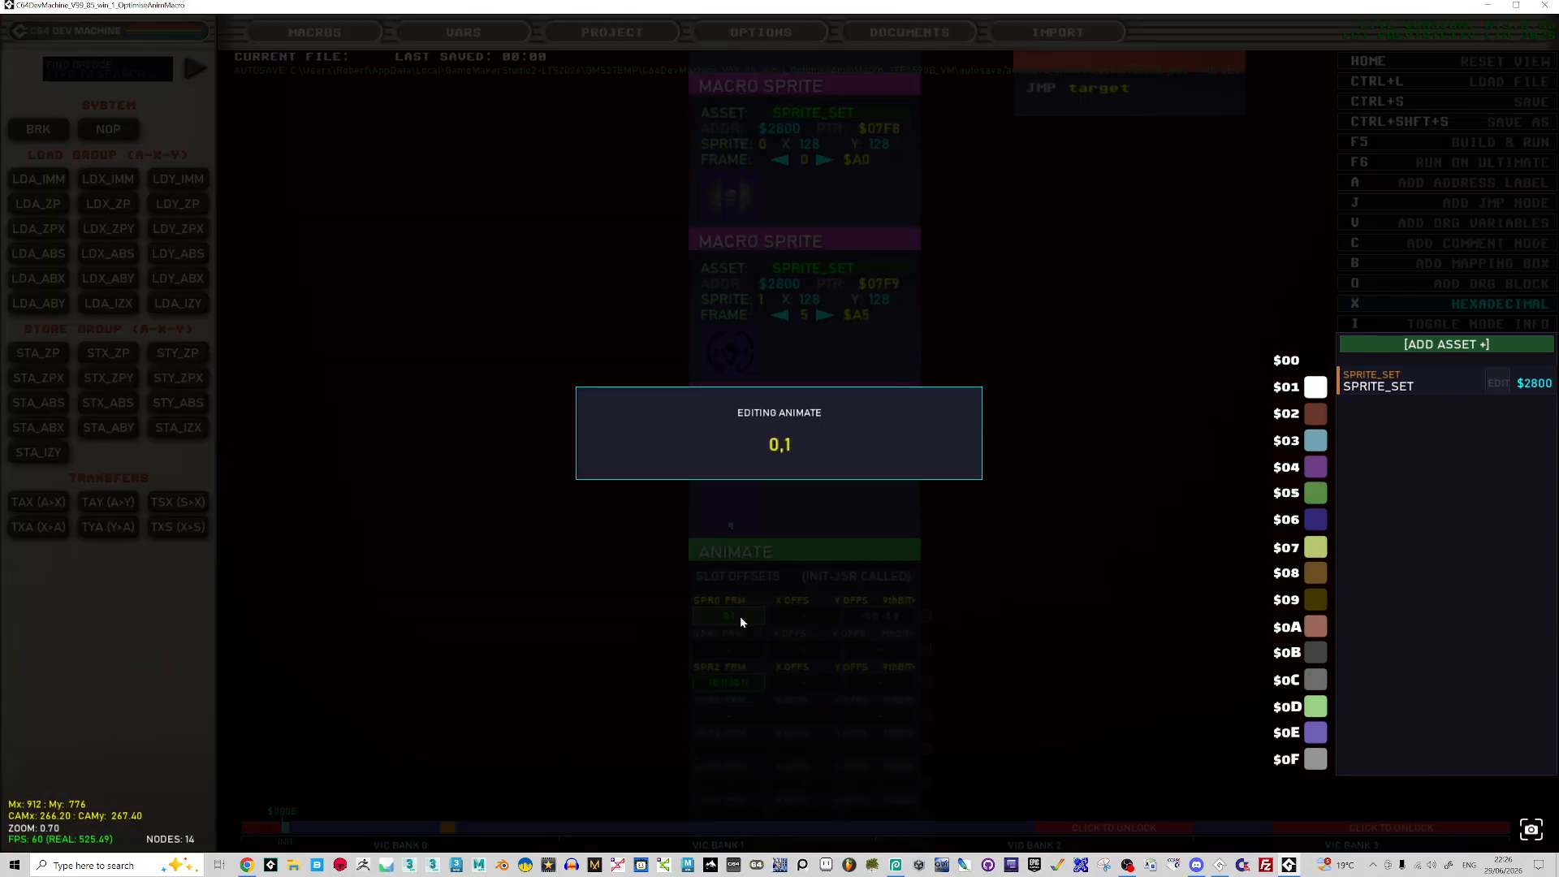
type(",2,3,4")
key("Return")
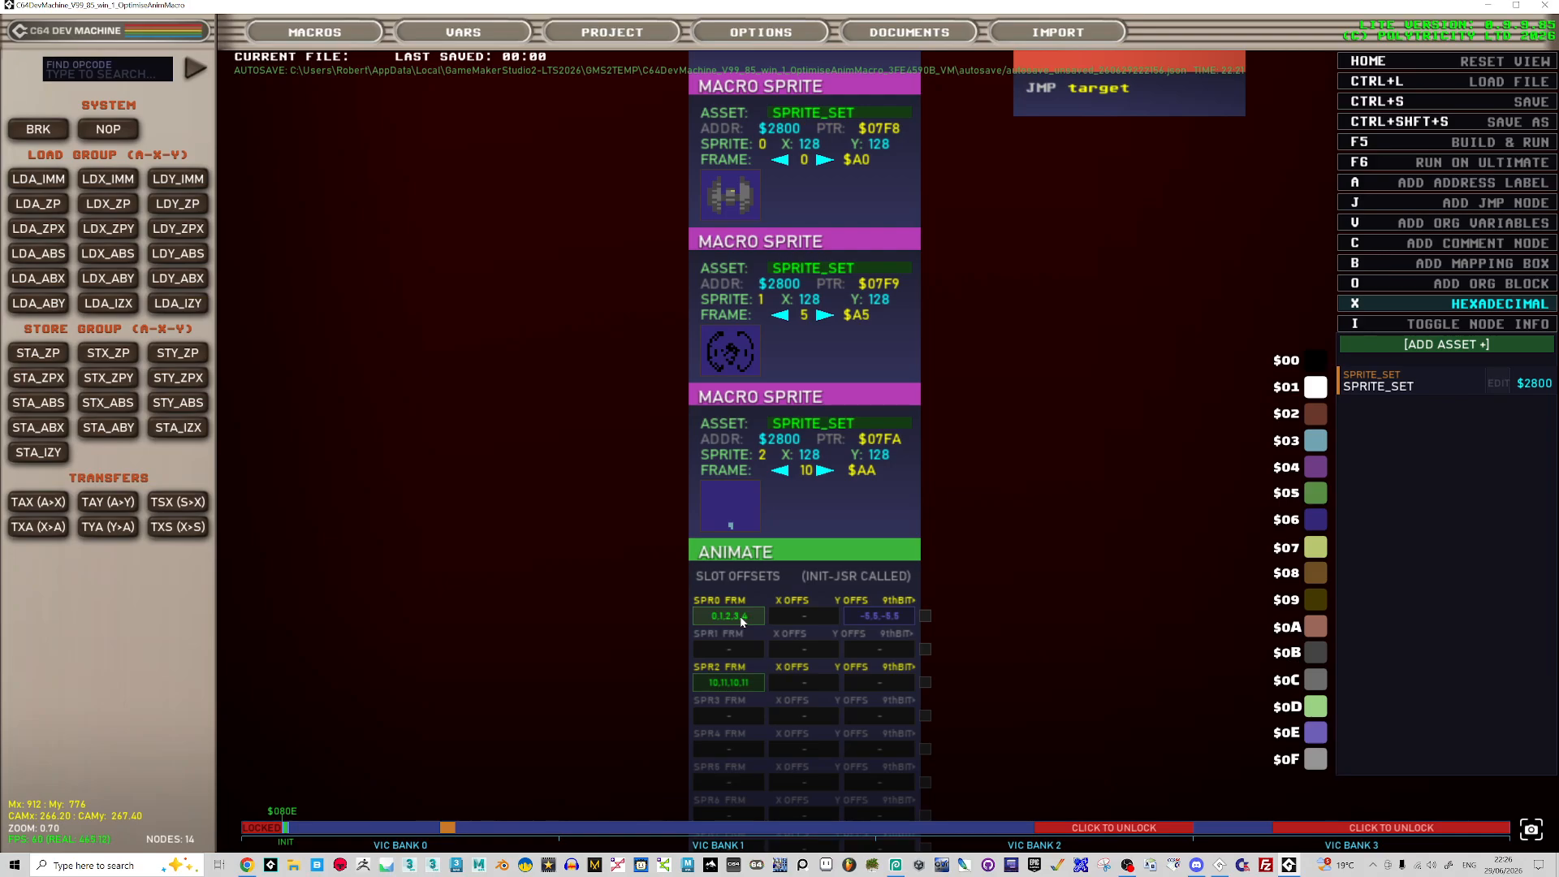
- Preview the overlay's frames, set sprite 1's Animate frame sequence to 5,6,7,8,9, and return the overlay's Sprite macro to frame 5
left_click(822, 316)
left_click(823, 316)
left_click(824, 316)
left_click(824, 316)
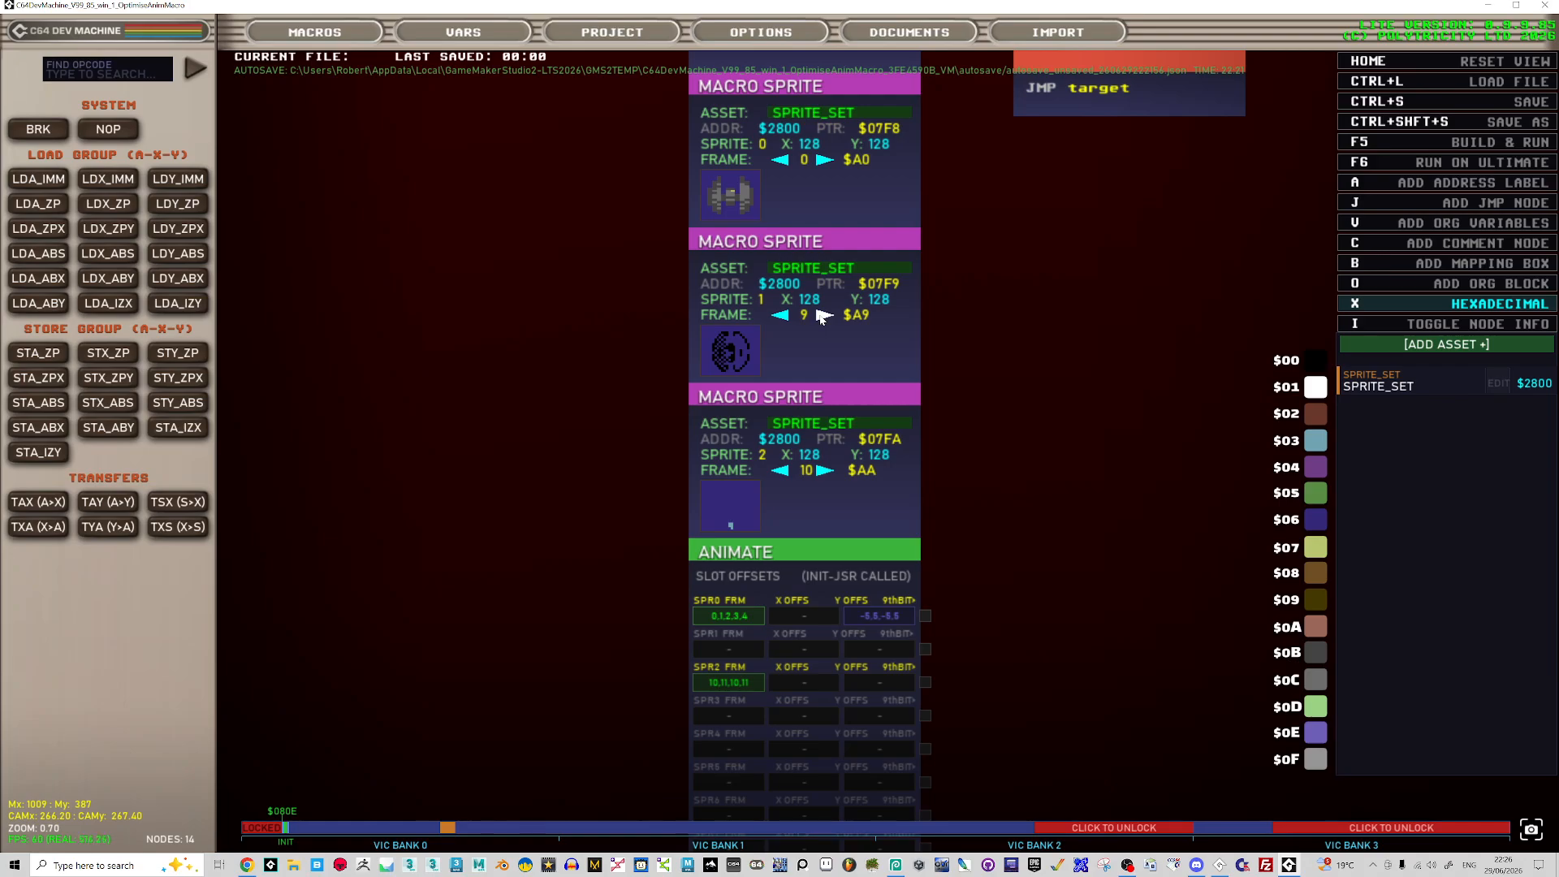
left_click(823, 316)
left_click(739, 648)
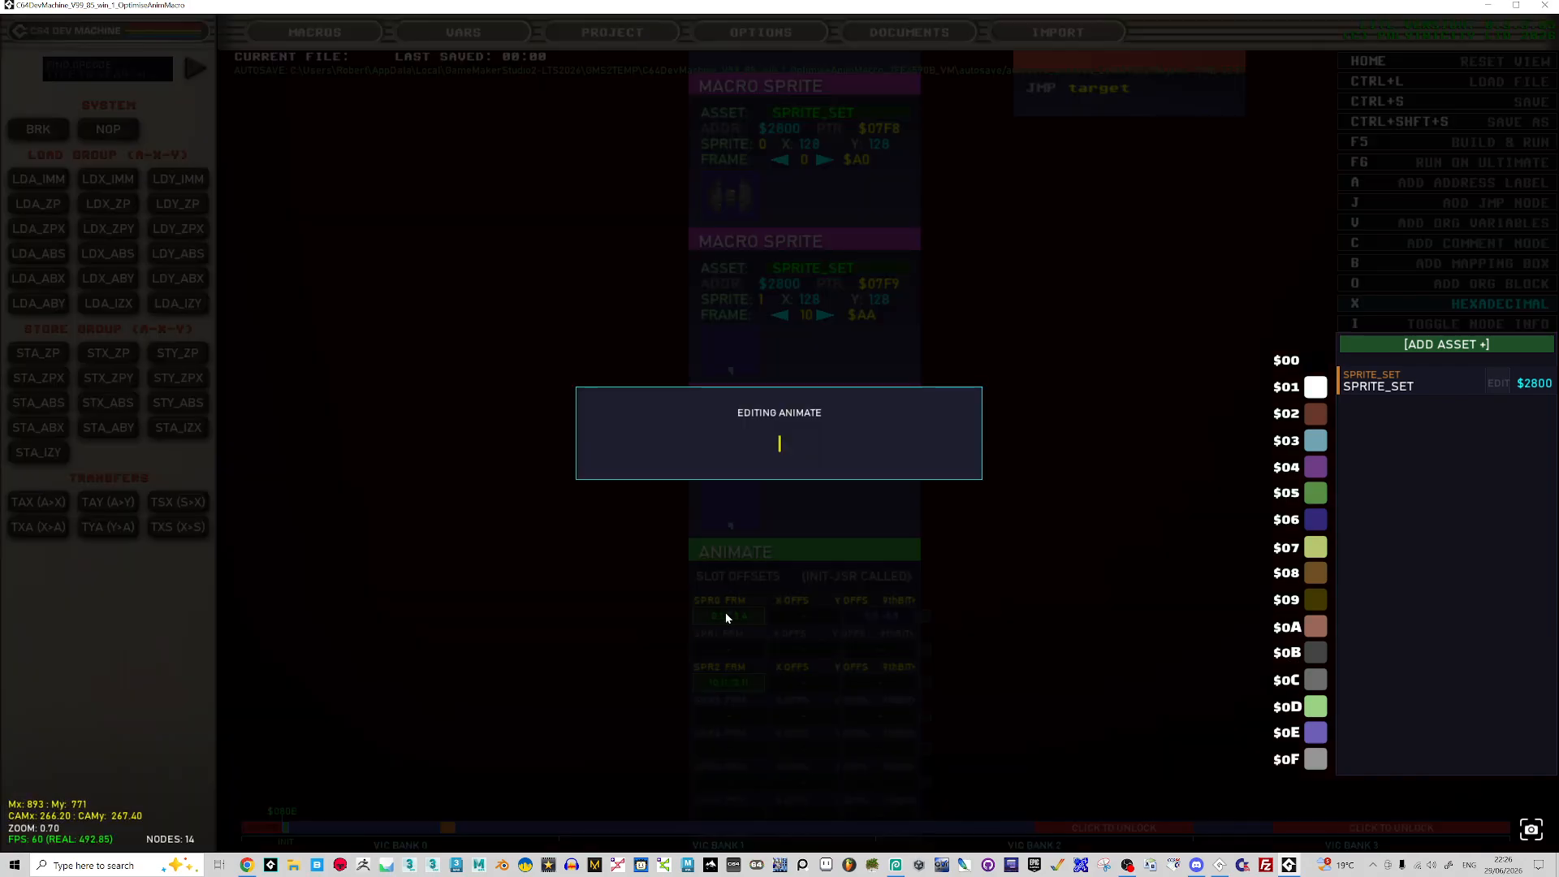
type("5,6,7,8,9")
key("Return")
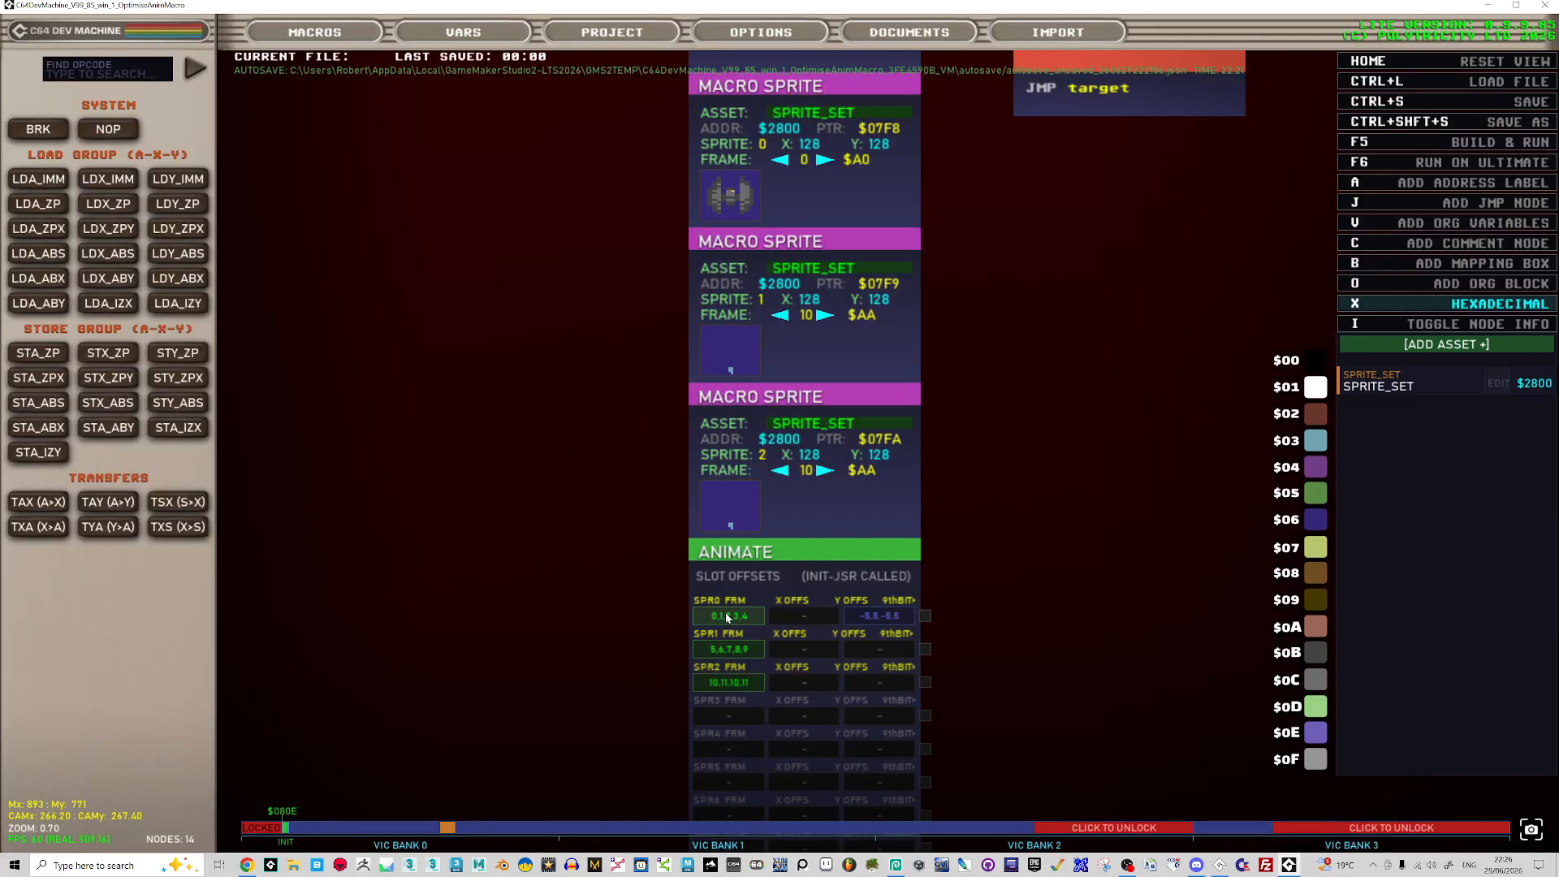
left_click(781, 315)
left_click(780, 315)
left_click(780, 315)
left_click(781, 315)
left_click(780, 315)
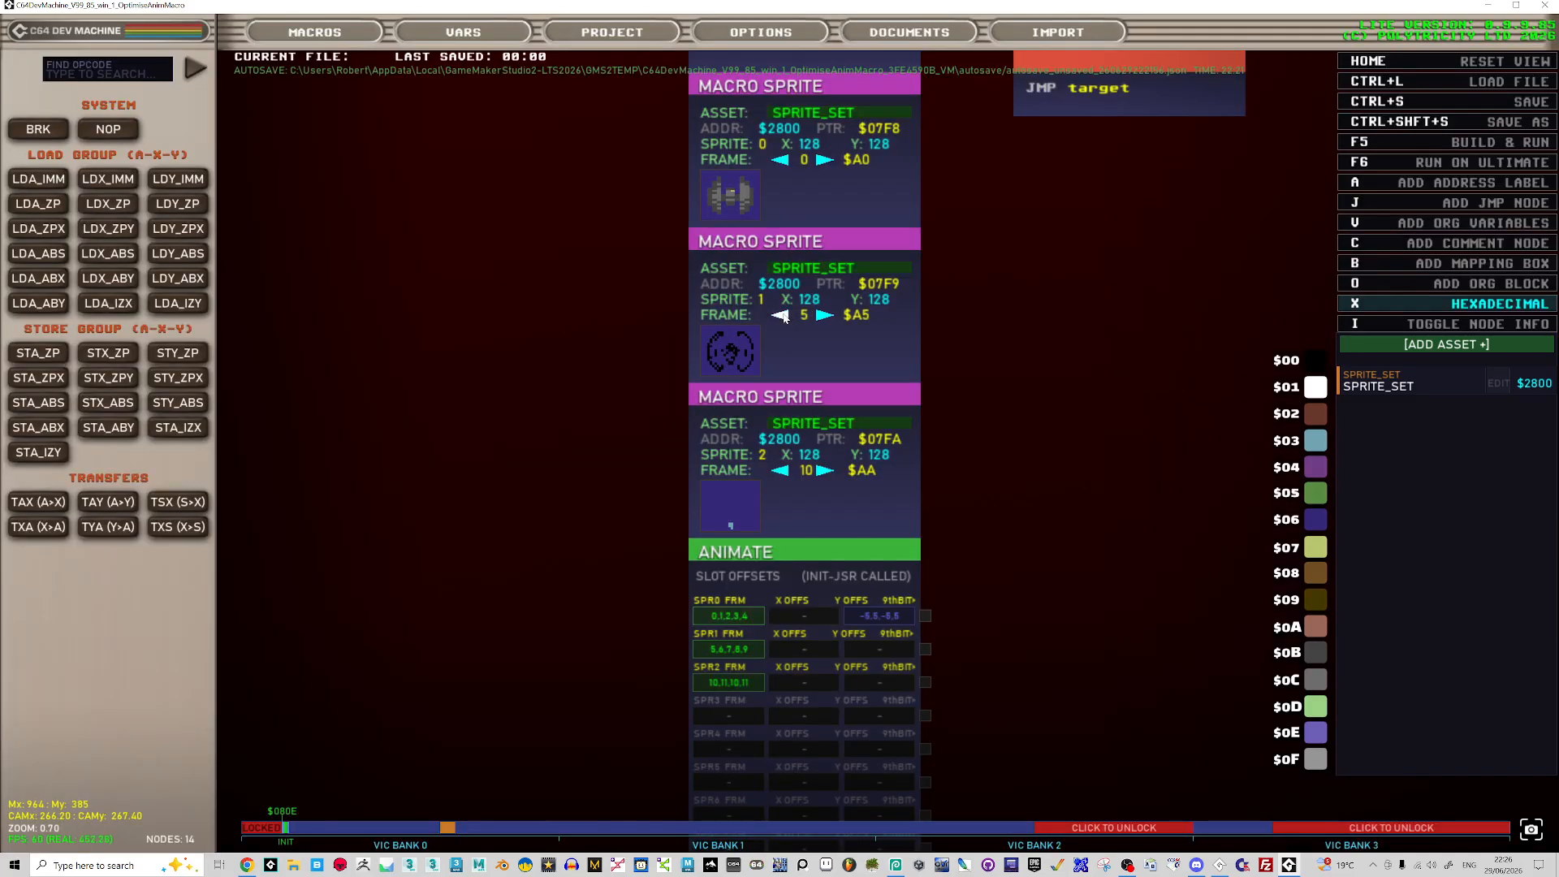
- Test-run the program to check the frame sequences of all three layers, and close the emulator
scroll(1000, 410, "down", 2)
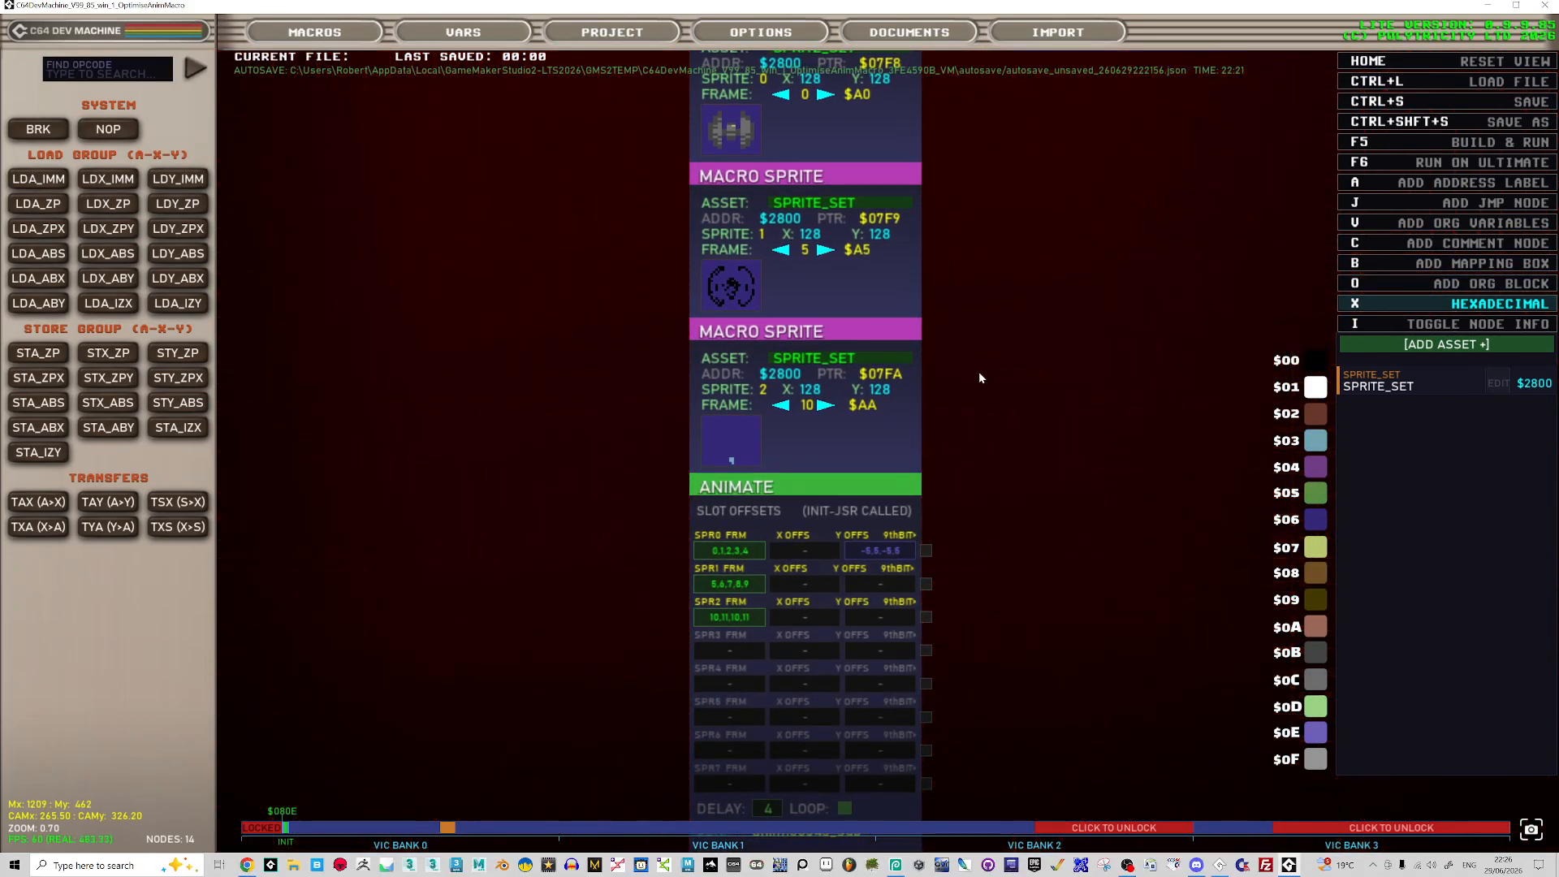
key("F5")
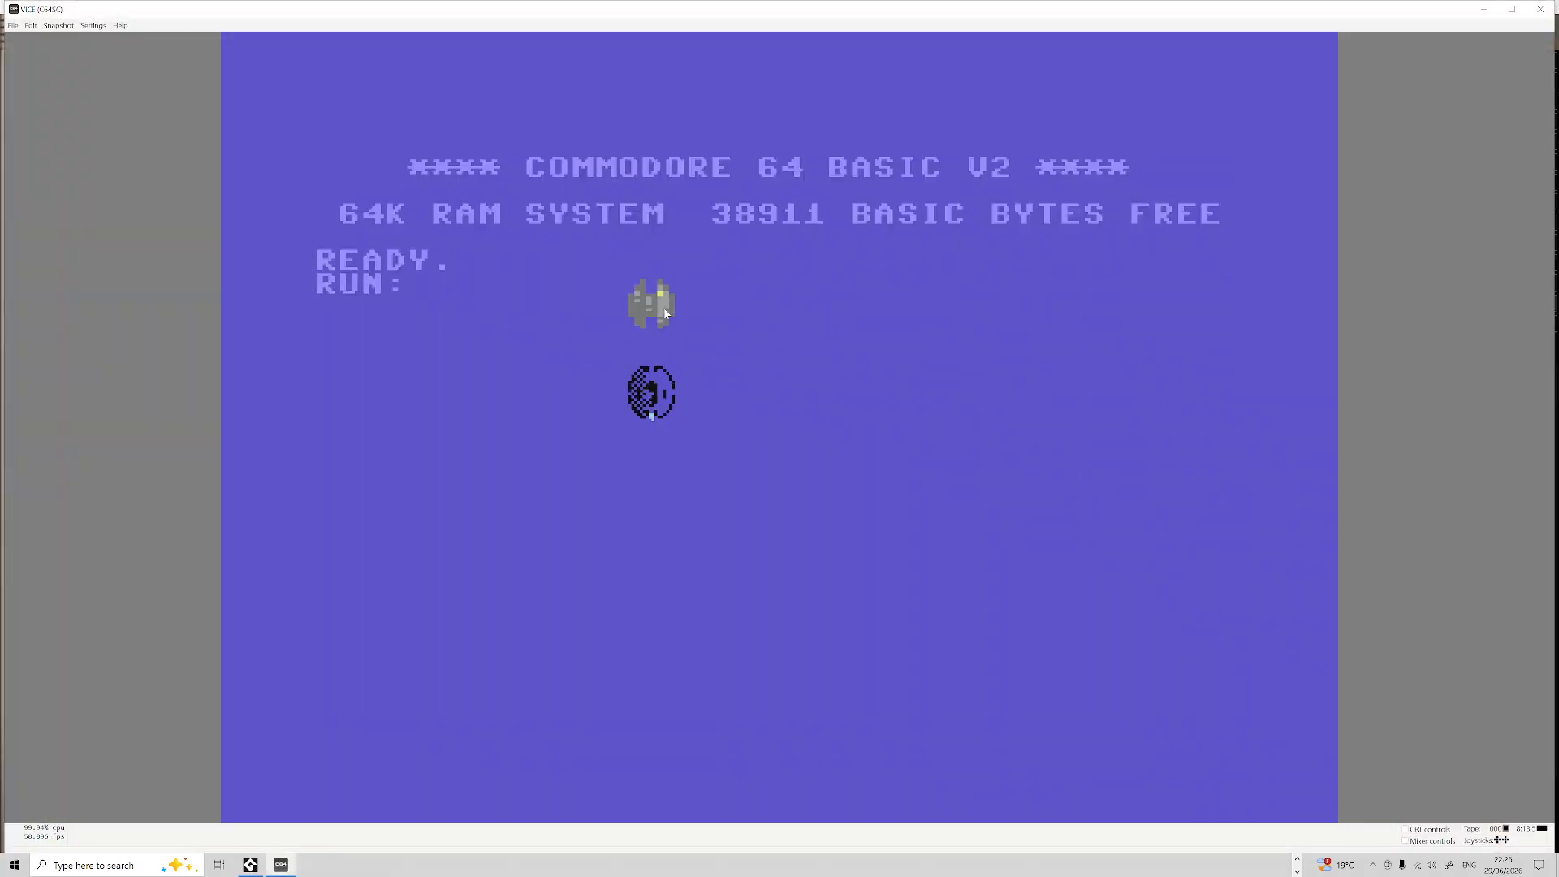
left_click(1541, 8)
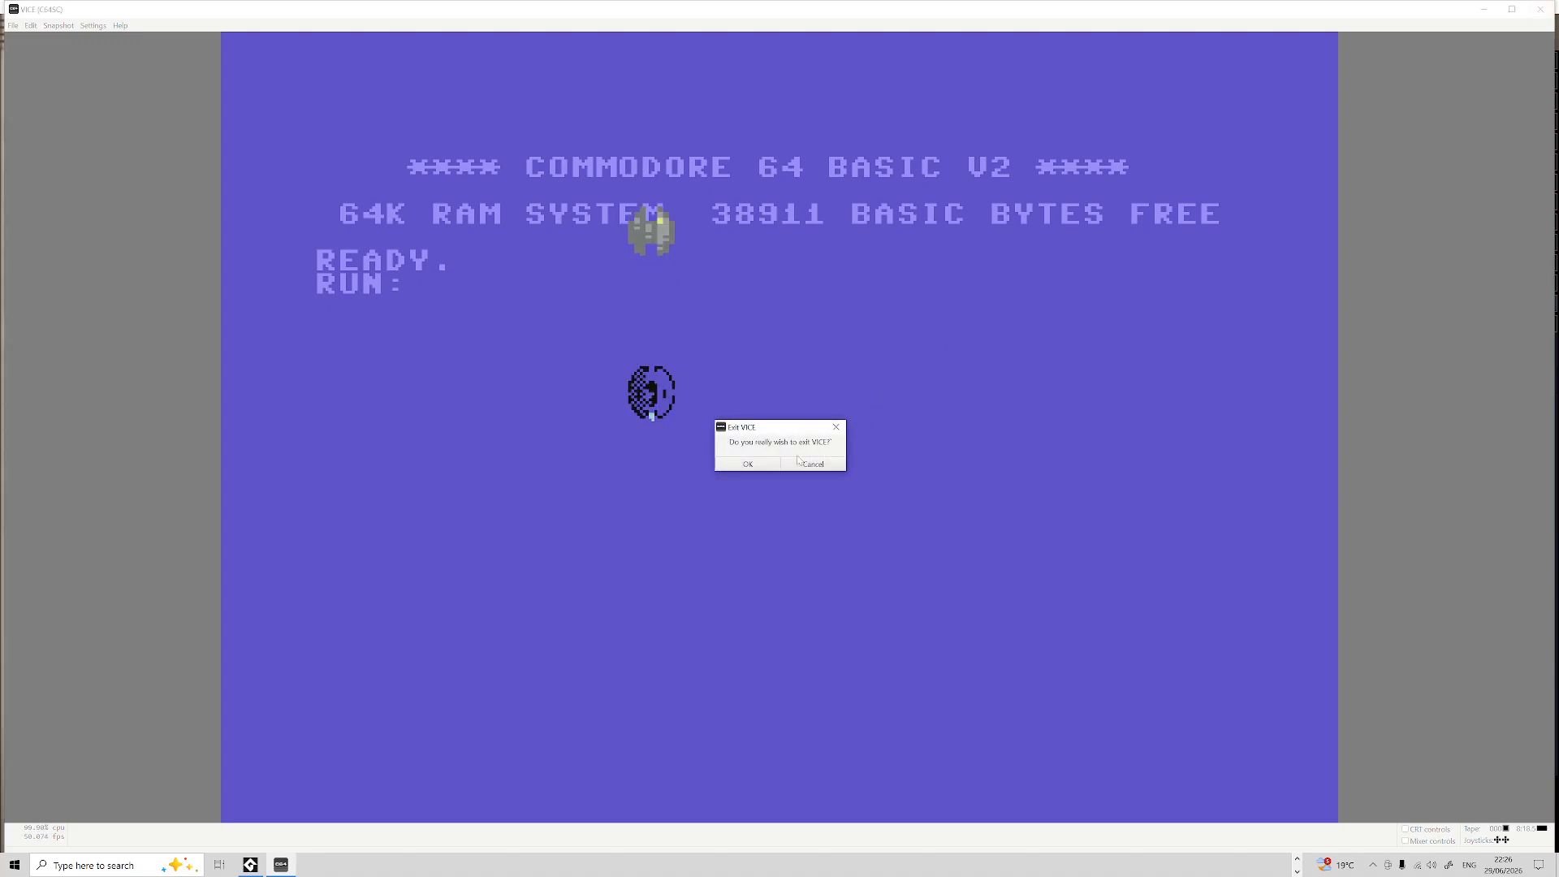
left_click(776, 463)
- Clear the Y offsets of sprite 0 in the Animate macro
scroll(865, 562, "up", 3)
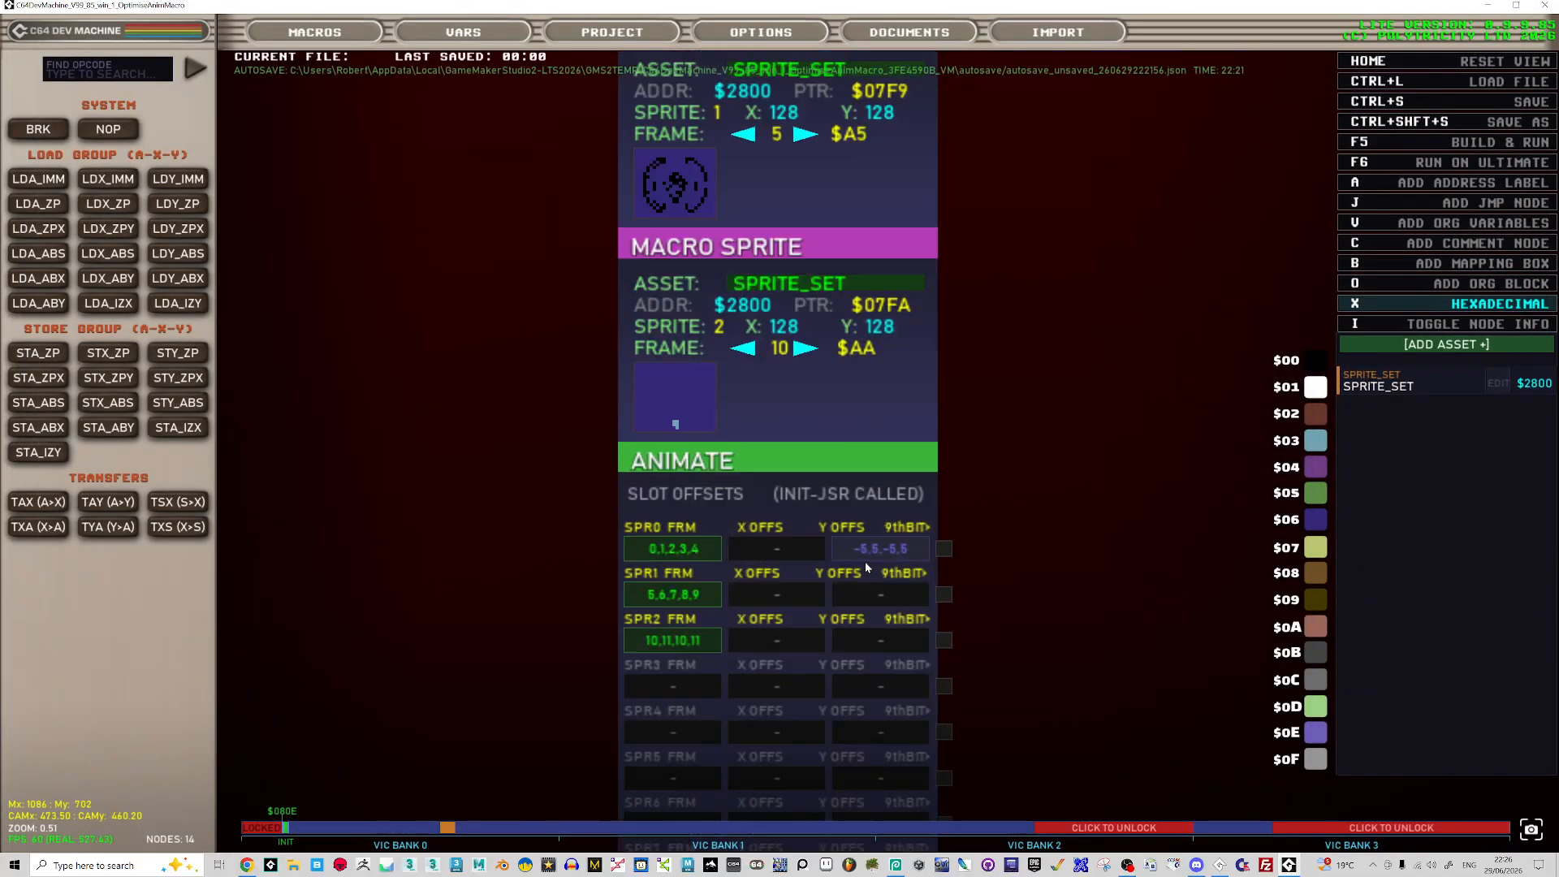
left_click(905, 553)
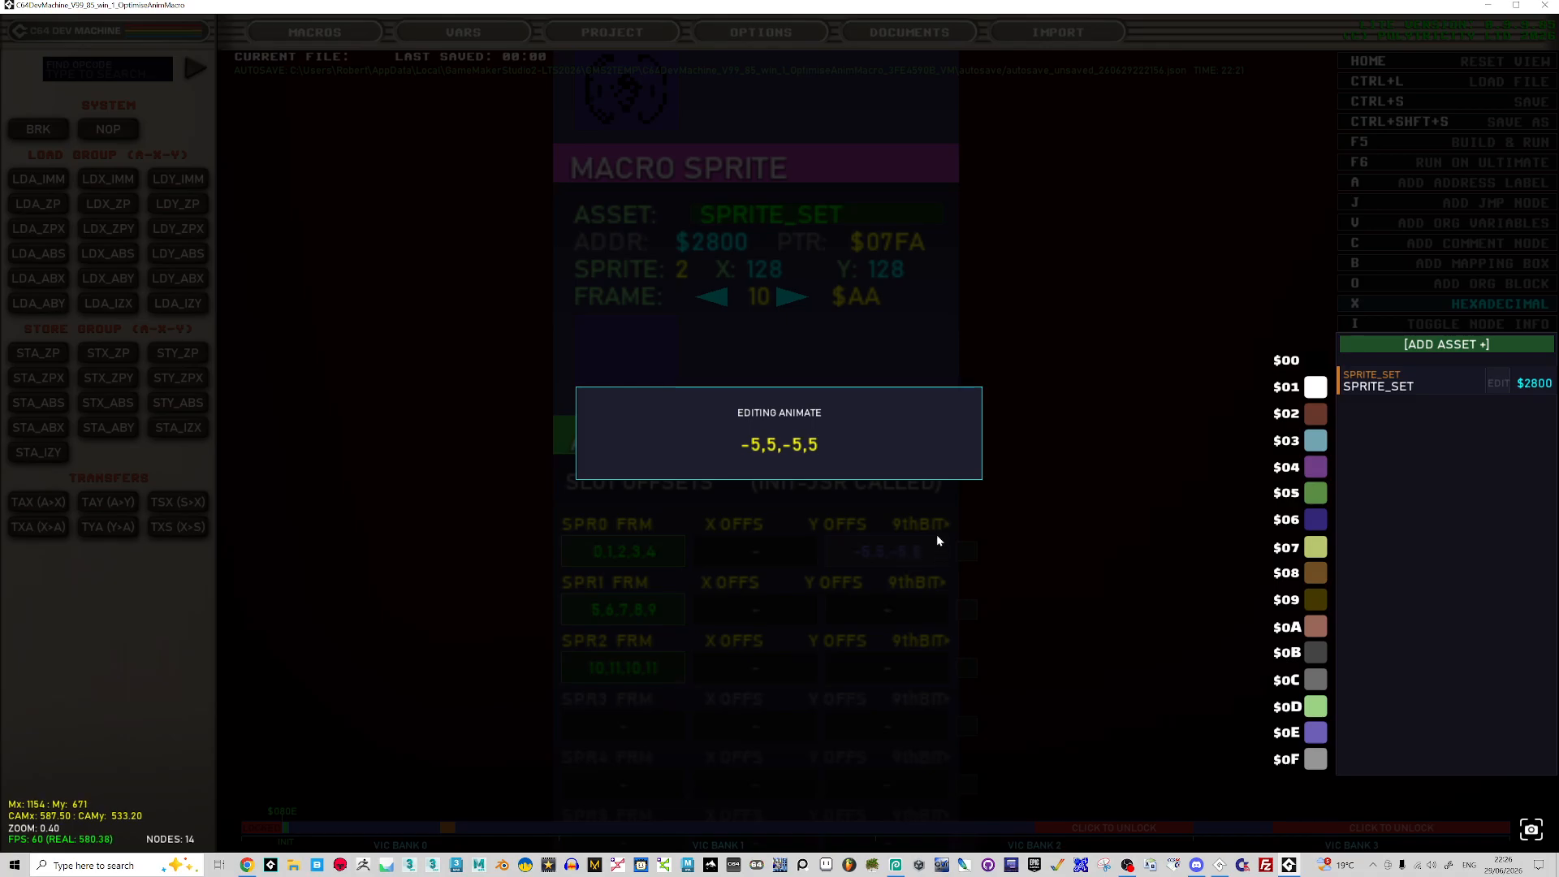
key("BackSpace")
key("BackSpace")
key("BackSpace")
key("BackSpace")
key("BackSpace")
key("BackSpace")
key("BackSpace")
key("BackSpace")
key("BackSpace")
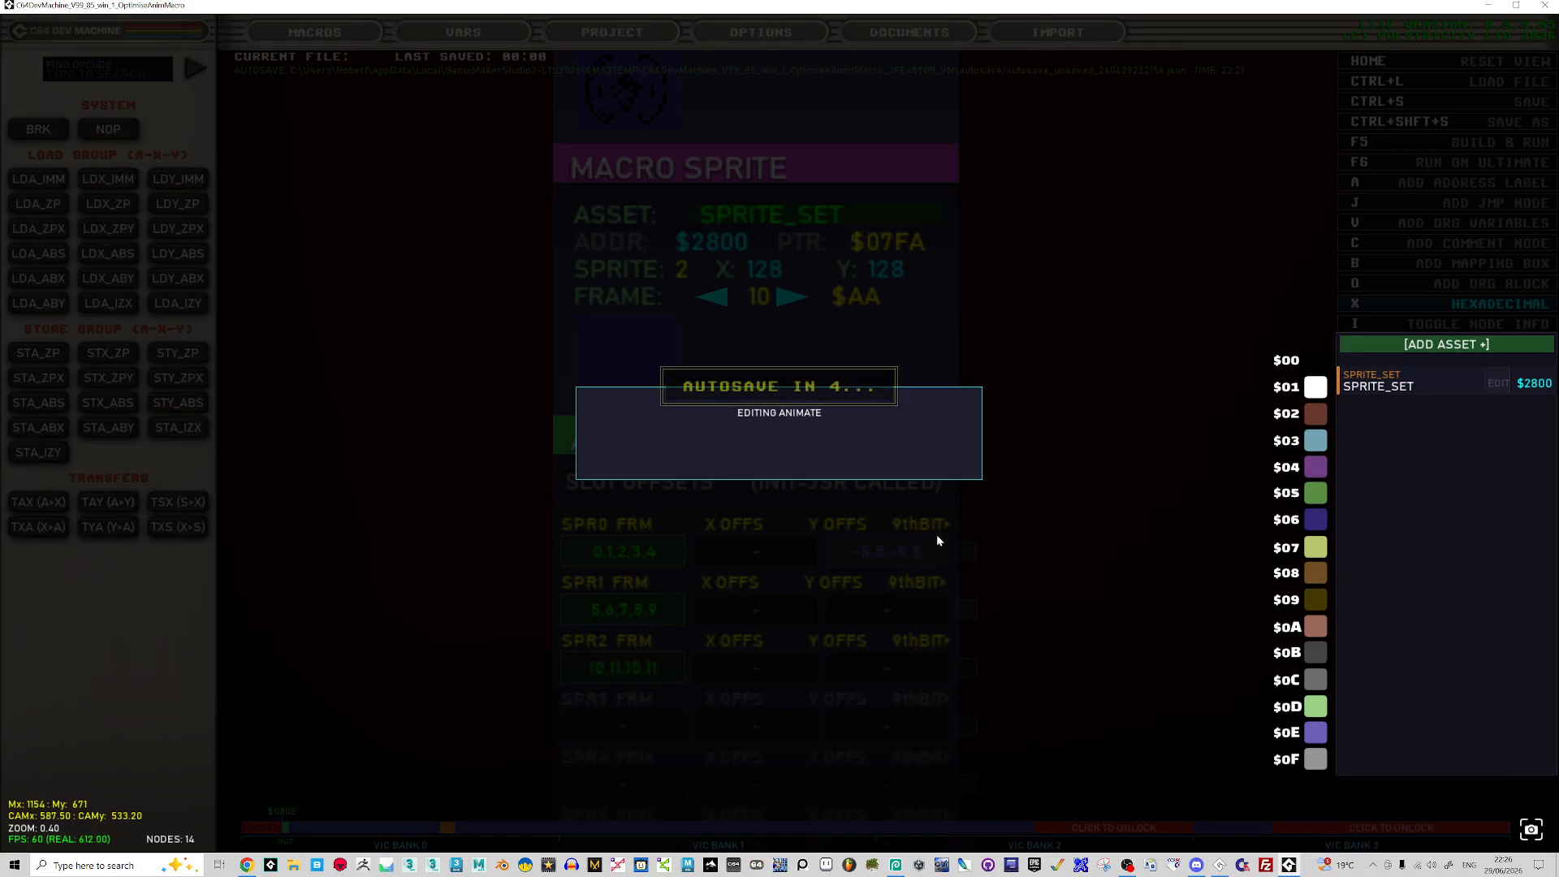
key("Return")
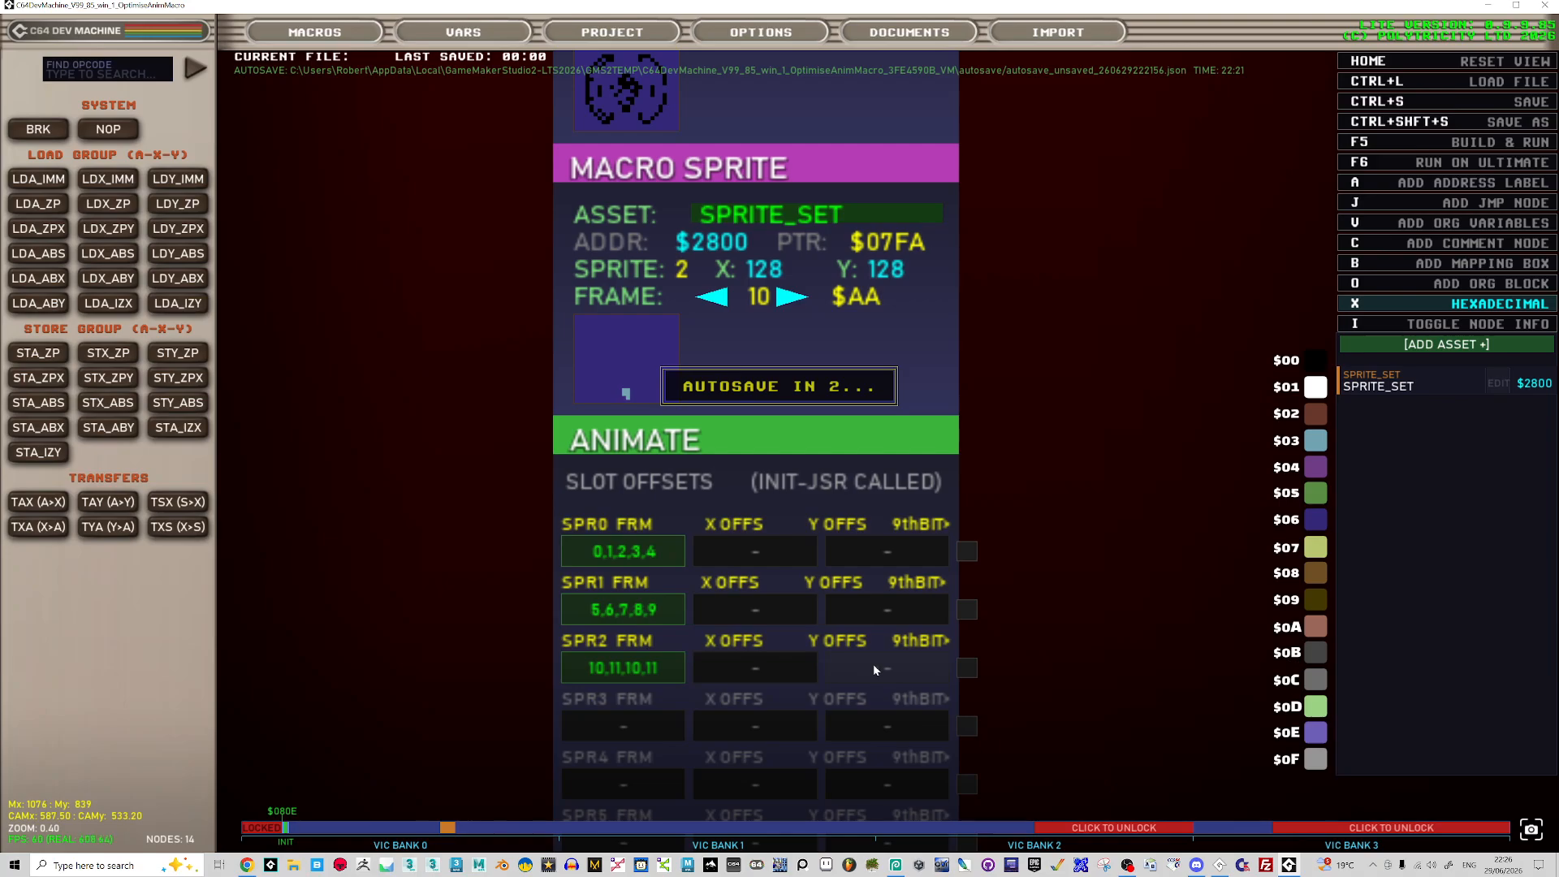
- Set sprite 2's Y offsets in the Animate macro to -5,5,0,-5,5
left_click_drag(874, 664, 875, 626)
left_click(890, 619)
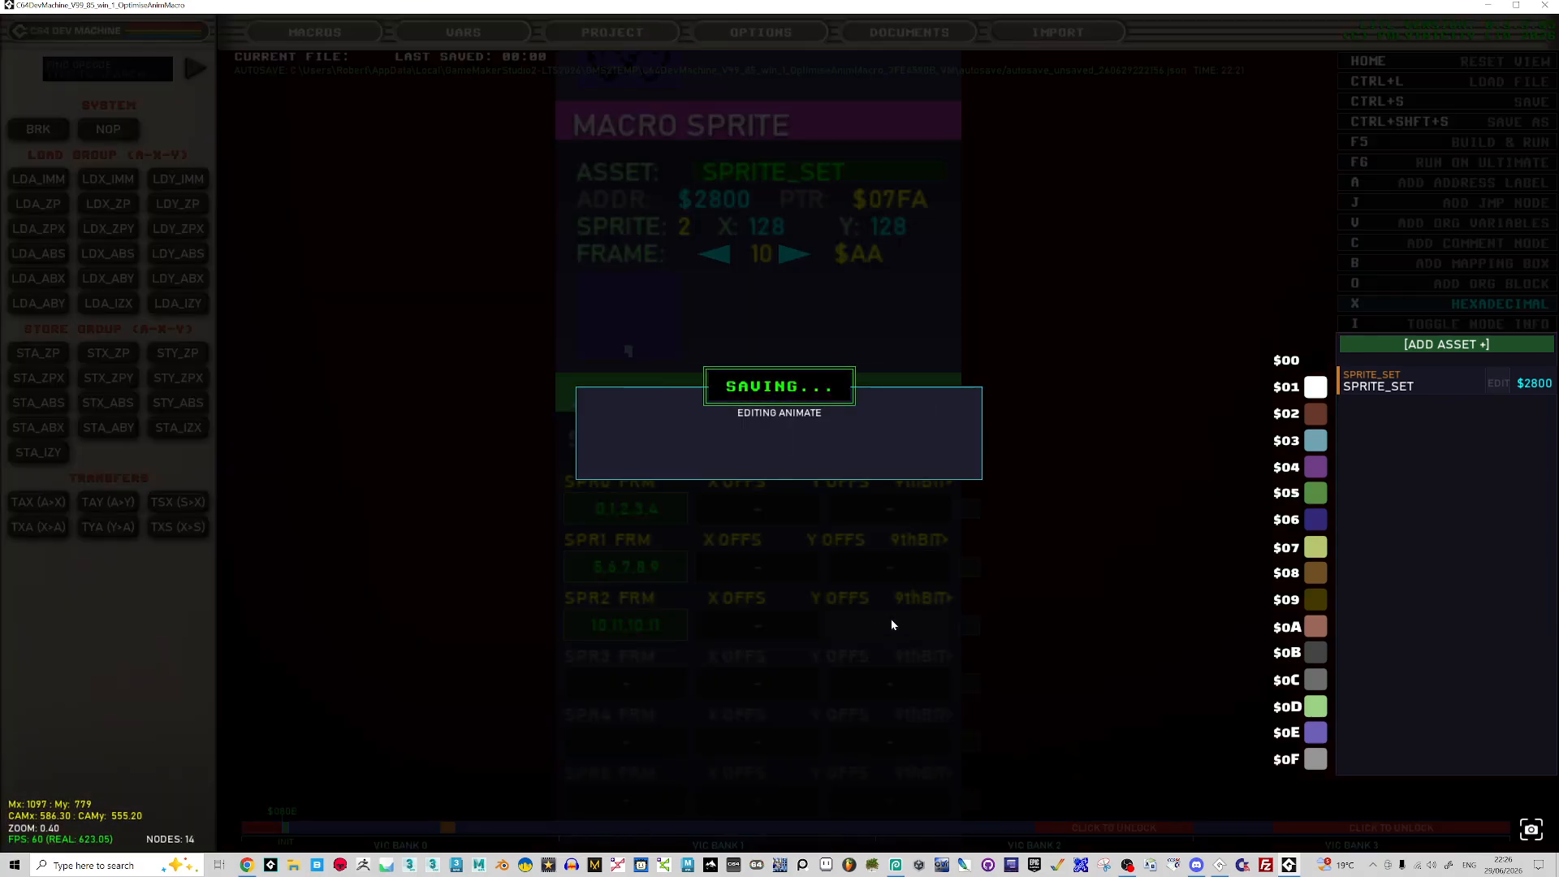
type("-5,")
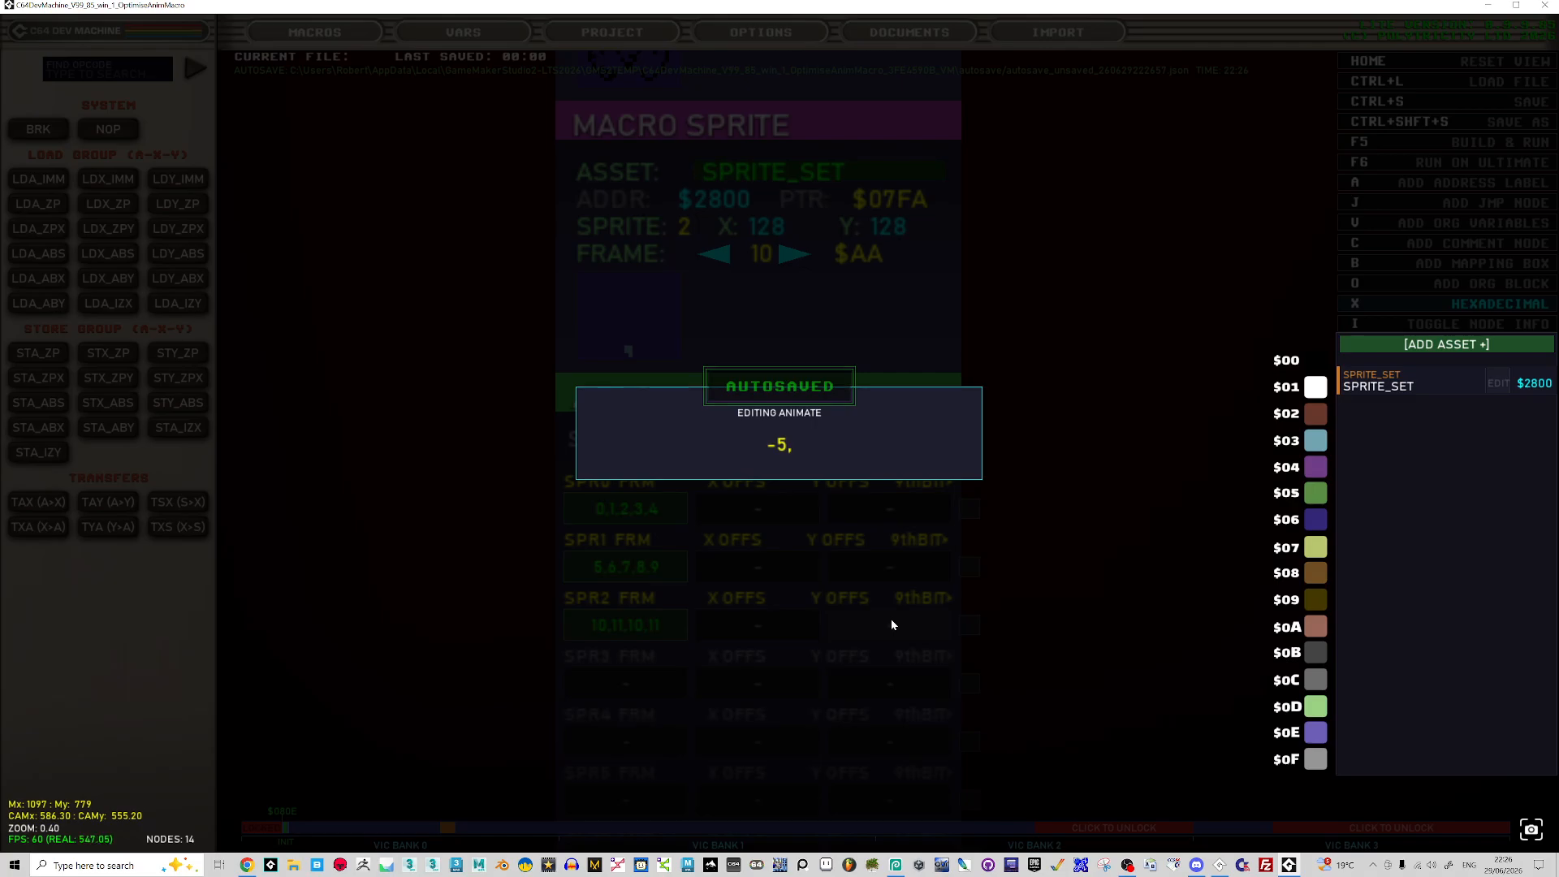
type("5,")
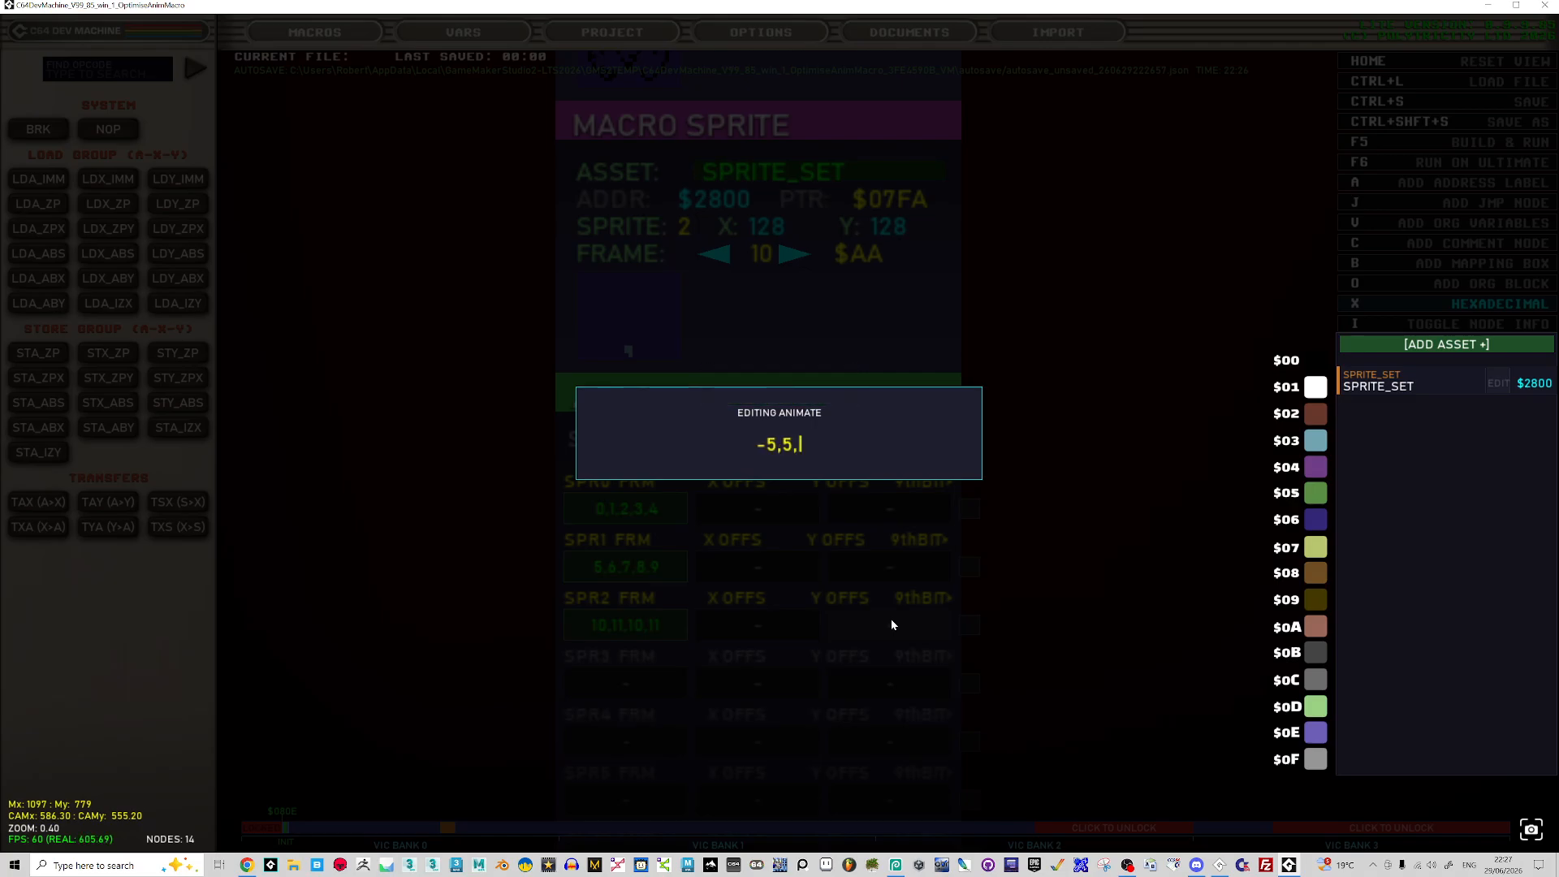
type("0,-5,5")
key("Return")
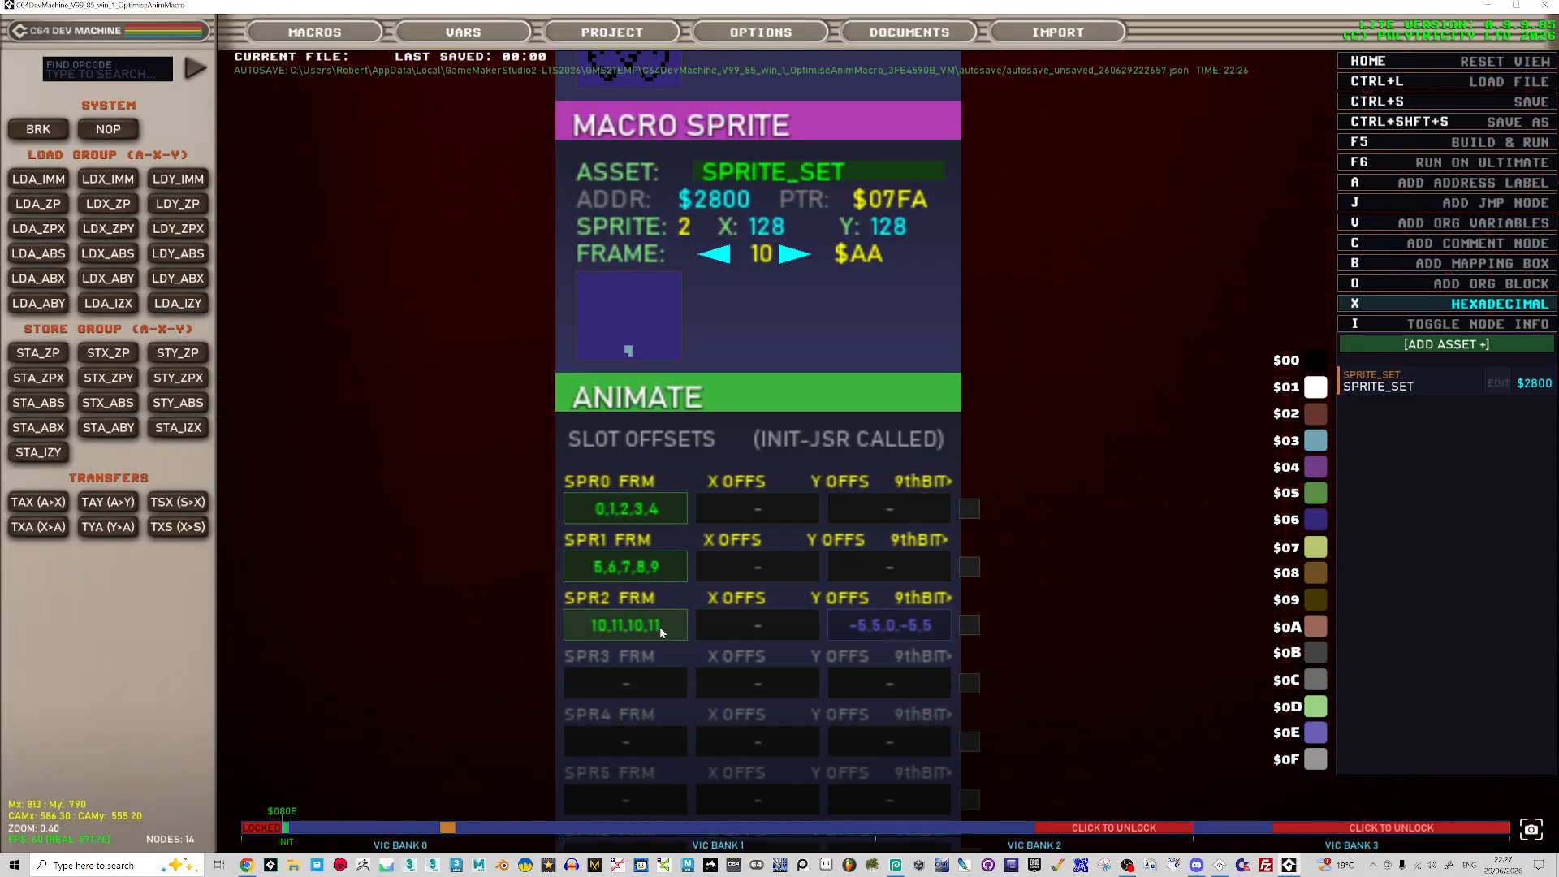
- Test-run the program with the flame's Y offsets and exit the emulator
key("F5")
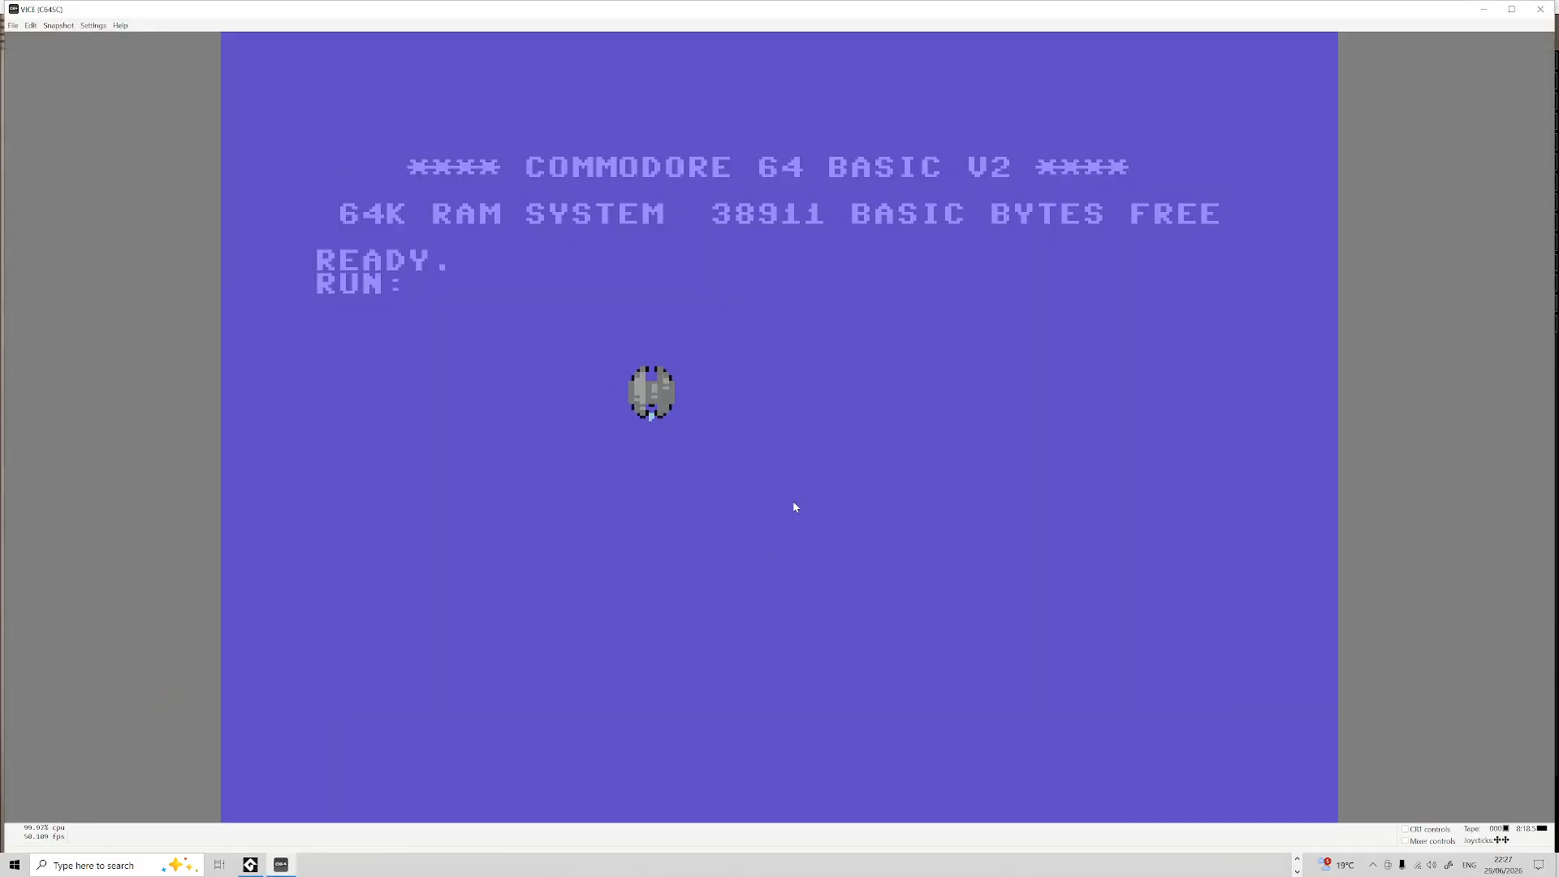
left_click(1540, 9)
left_click(743, 464)
- Swap the layer order by assigning the overlay's Sprite macro to sprite 0 and the ship's to sprite 1
scroll(763, 413, "up", 5)
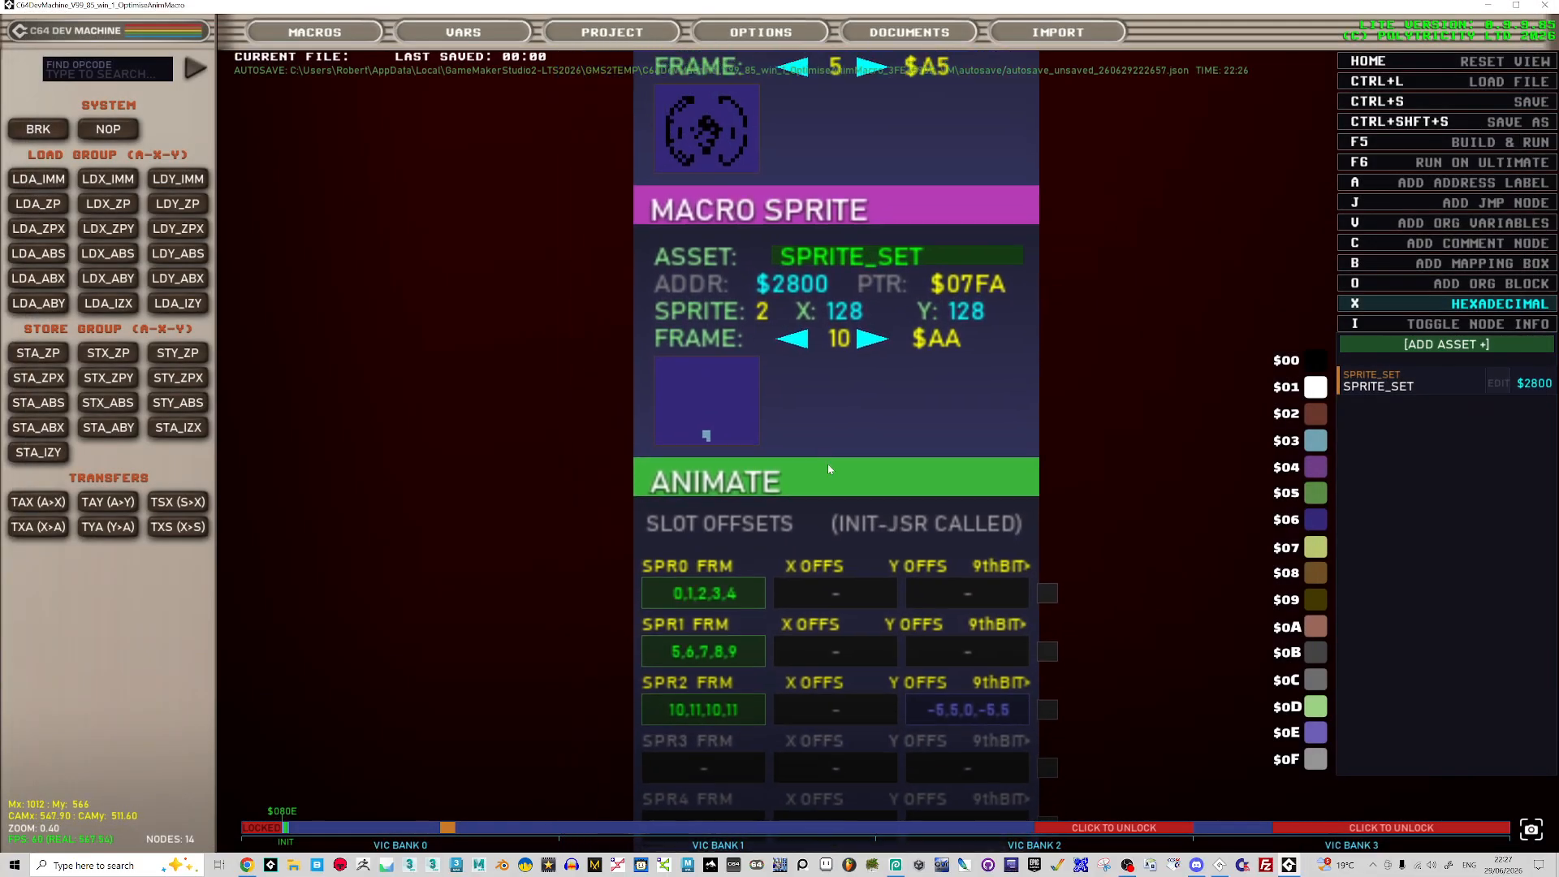
scroll(831, 388, "up", 2)
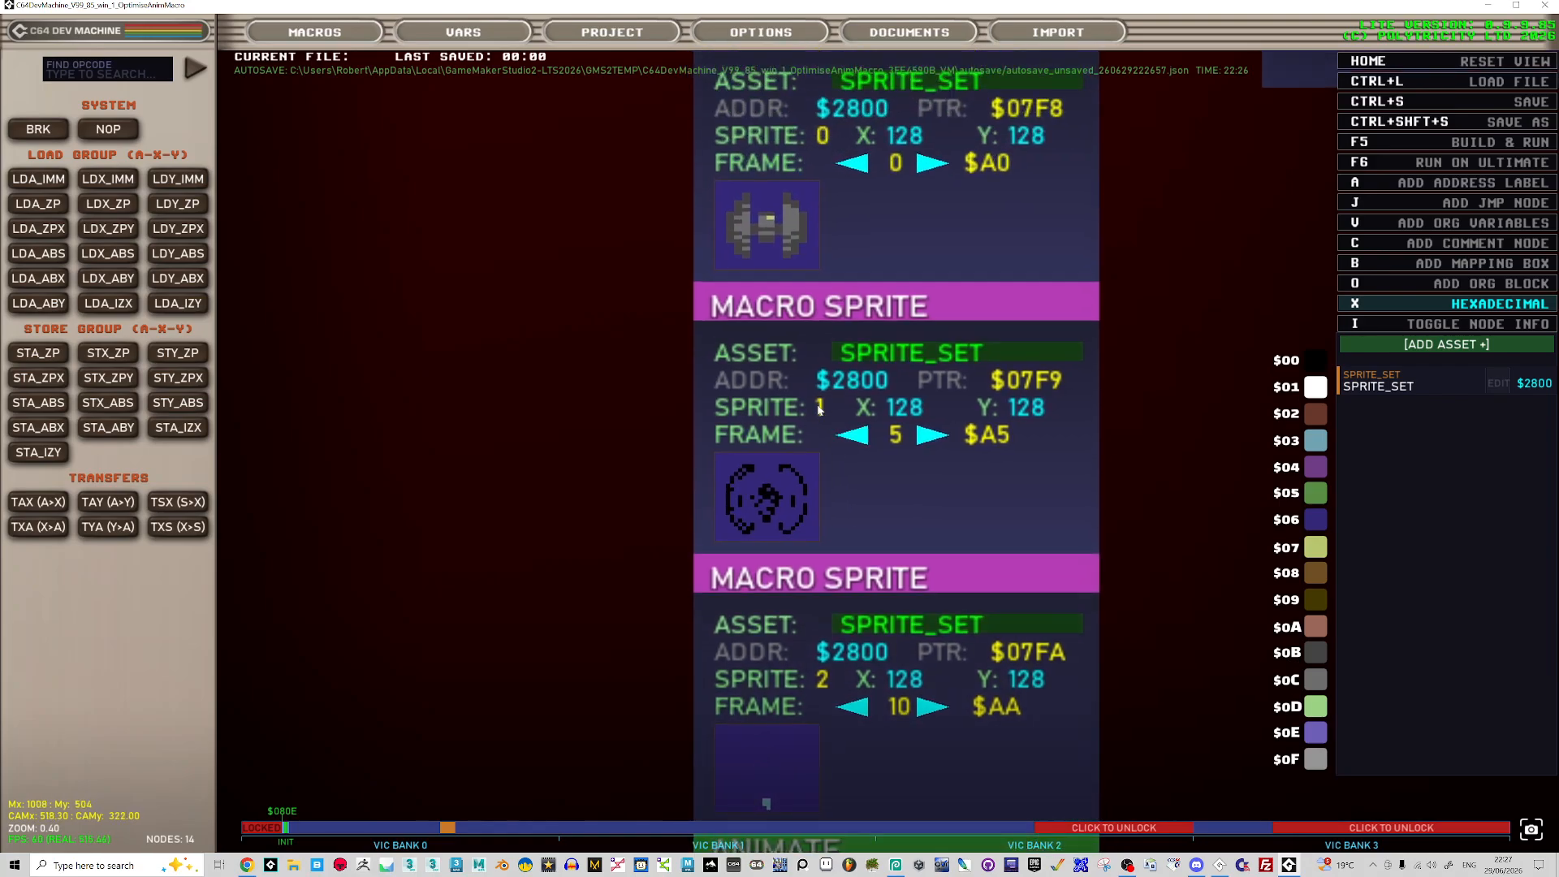
left_click(827, 420)
left_click(827, 416)
left_click(826, 416)
left_click(827, 416)
left_click(827, 416)
left_click(827, 416)
left_click(827, 415)
left_click(824, 135)
- Save the project as DemoSPRITE in the DEVs folder
key("ctrl+shift+s")
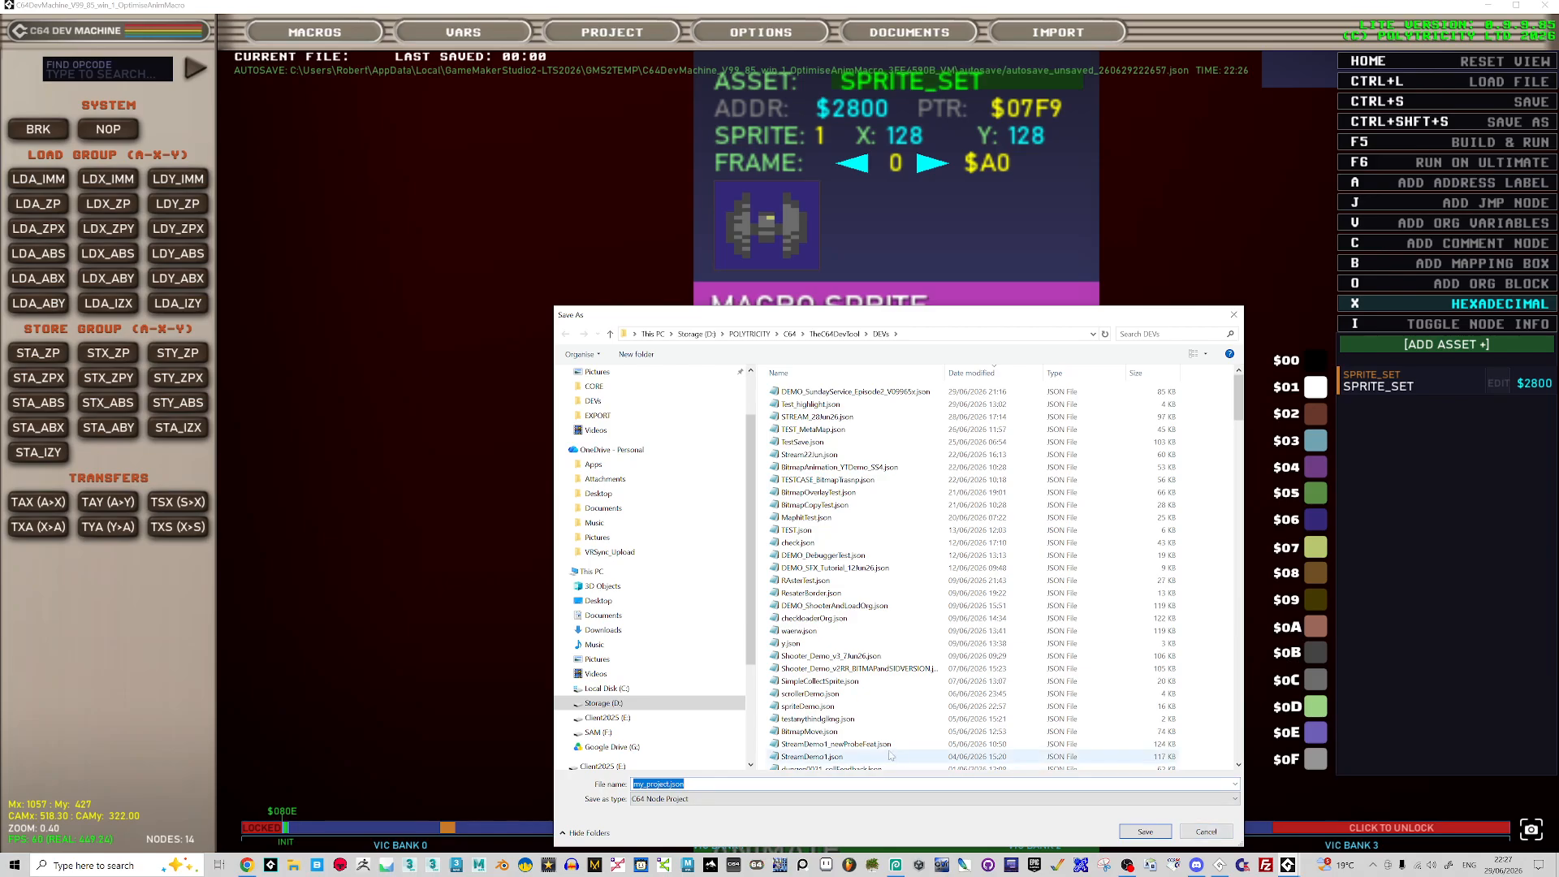
type("DemoSPR")
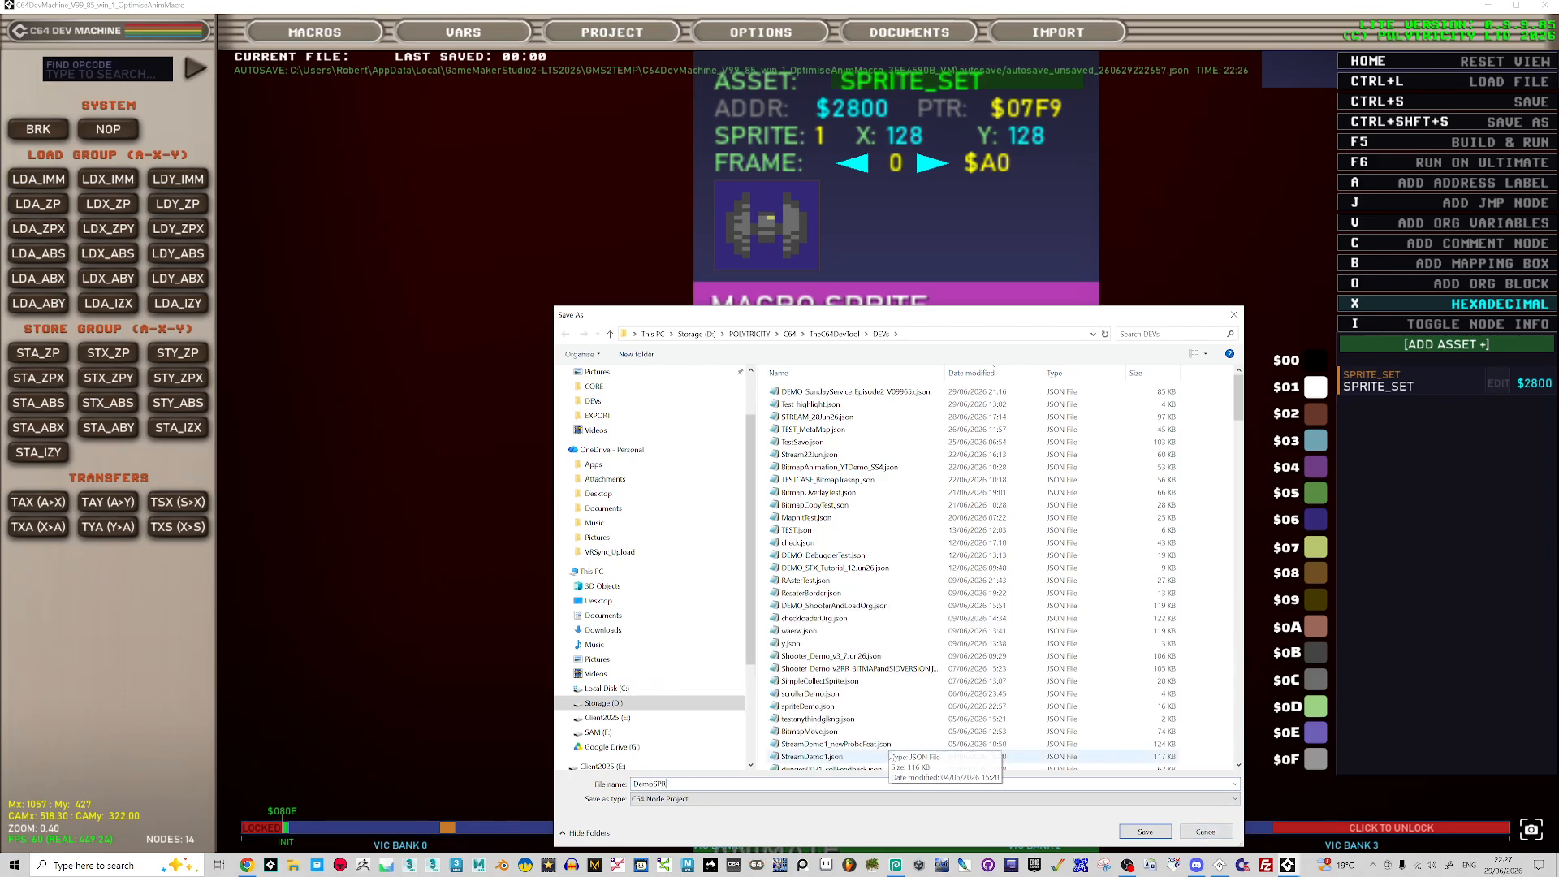
key("BackSpace")
key("BackSpace")
key("BackSpace")
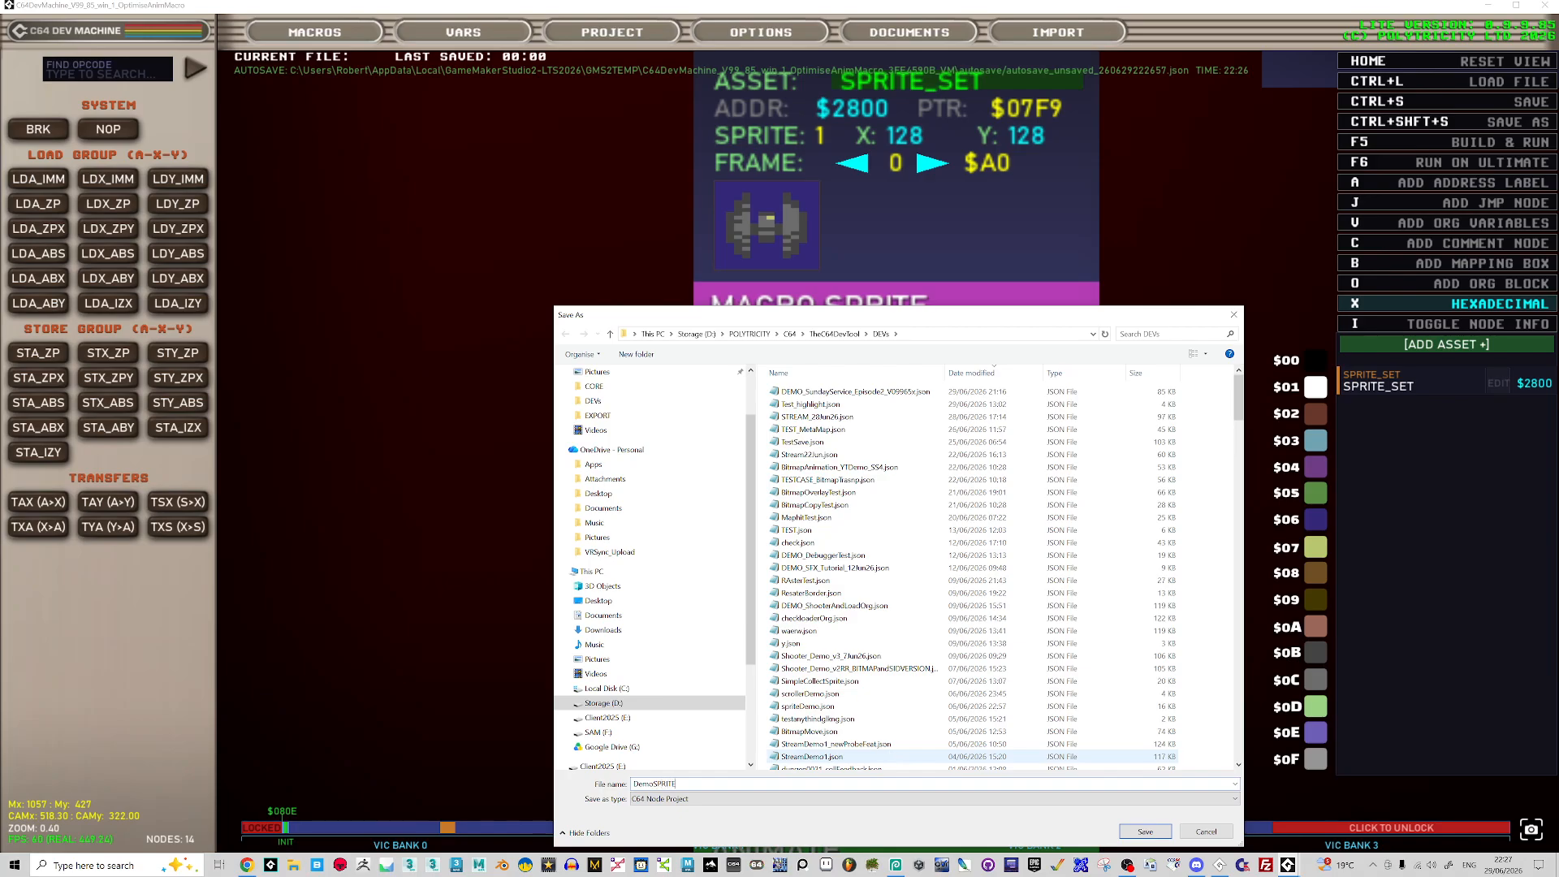
key("Return")
- Change sprite 0's frame sequence in the Animate macro to the overlay frames 5,6,7,8,9
scroll(938, 656, "down", 3)
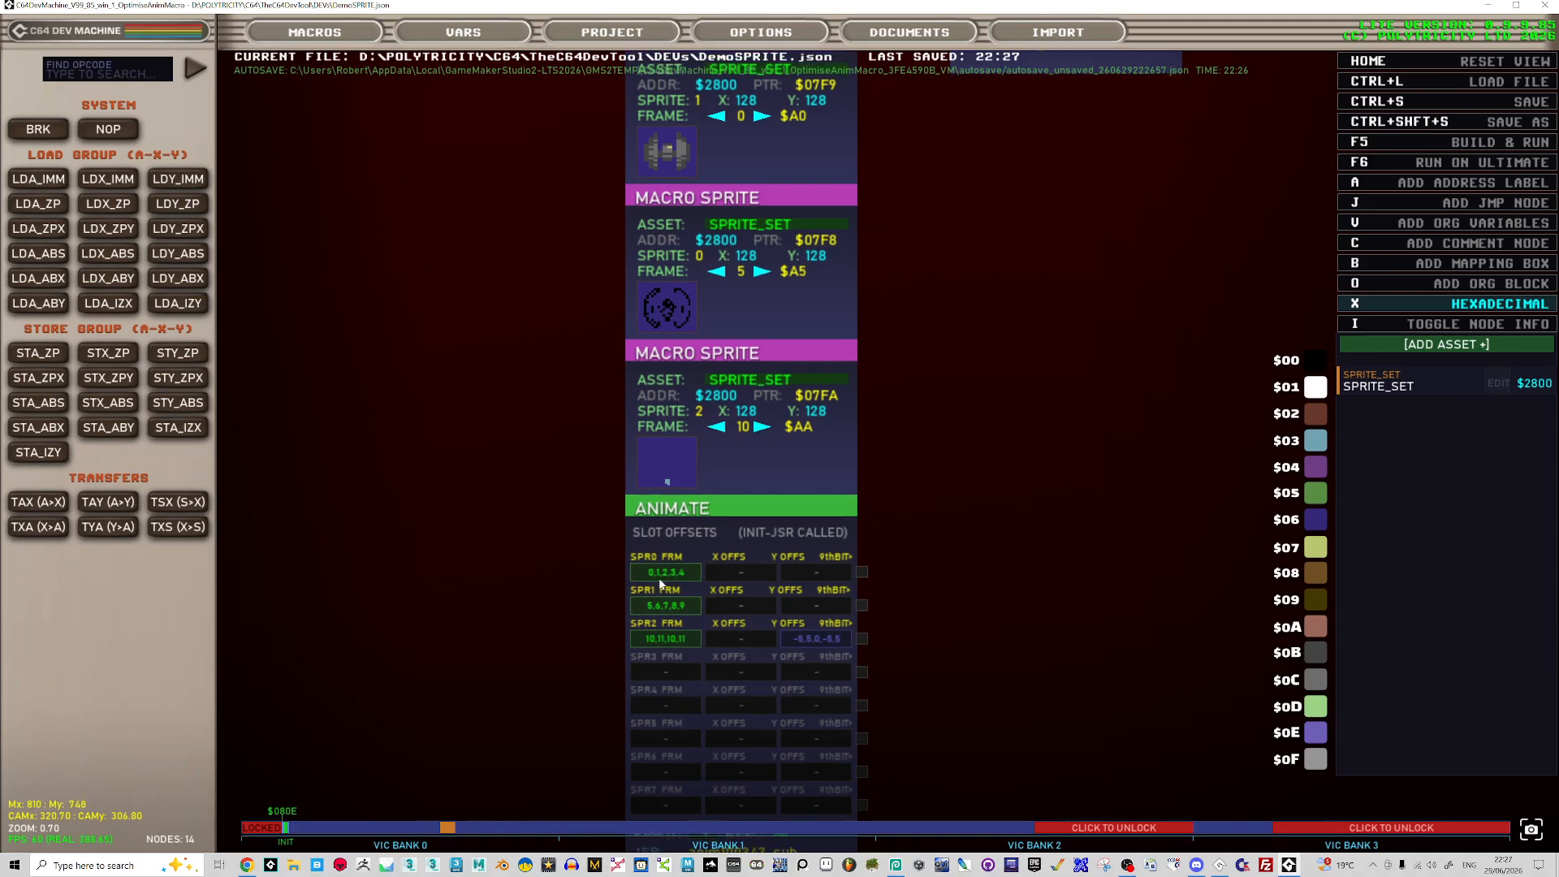
scroll(660, 583, "up", 3)
left_click(667, 570)
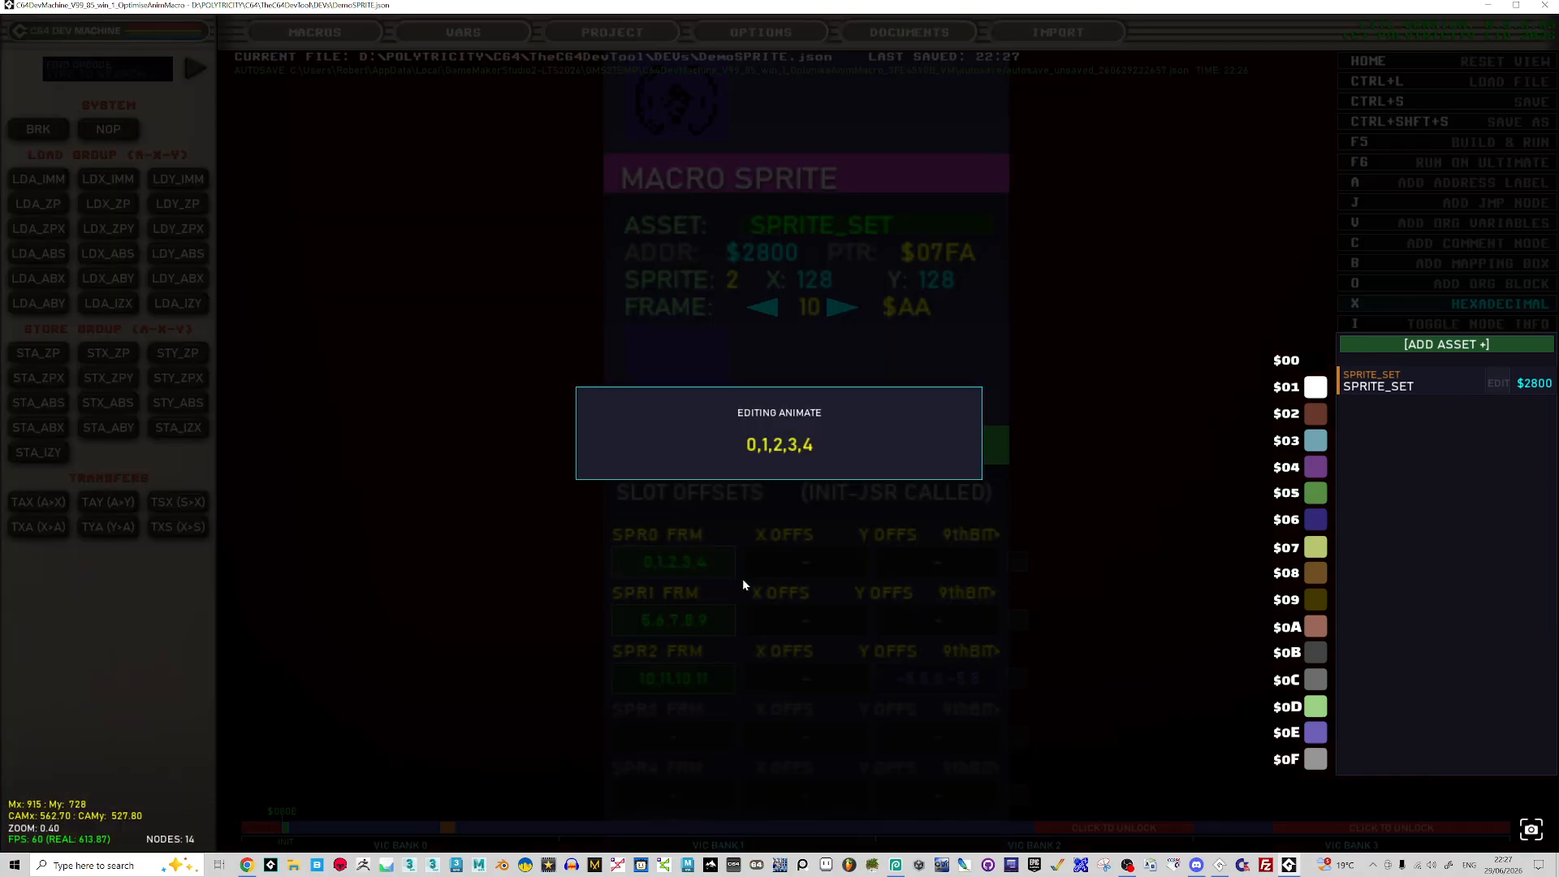
key("BackSpace")
key("BackSpace")
key("BackSpace")
key("BackSpace")
key("BackSpace")
key("BackSpace")
key("BackSpace")
key("BackSpace")
key("BackSpace")
type("5,6,7,8,9")
key("Return")
- Change sprite 1's frame sequence in the Animate macro to the ship frames 0,1,2,3,4 and test-run the program
left_click(692, 613)
key("BackSpace")
key("BackSpace")
key("BackSpace")
key("BackSpace")
key("BackSpace")
key("BackSpace")
key("BackSpace")
key("BackSpace")
key("BackSpace")
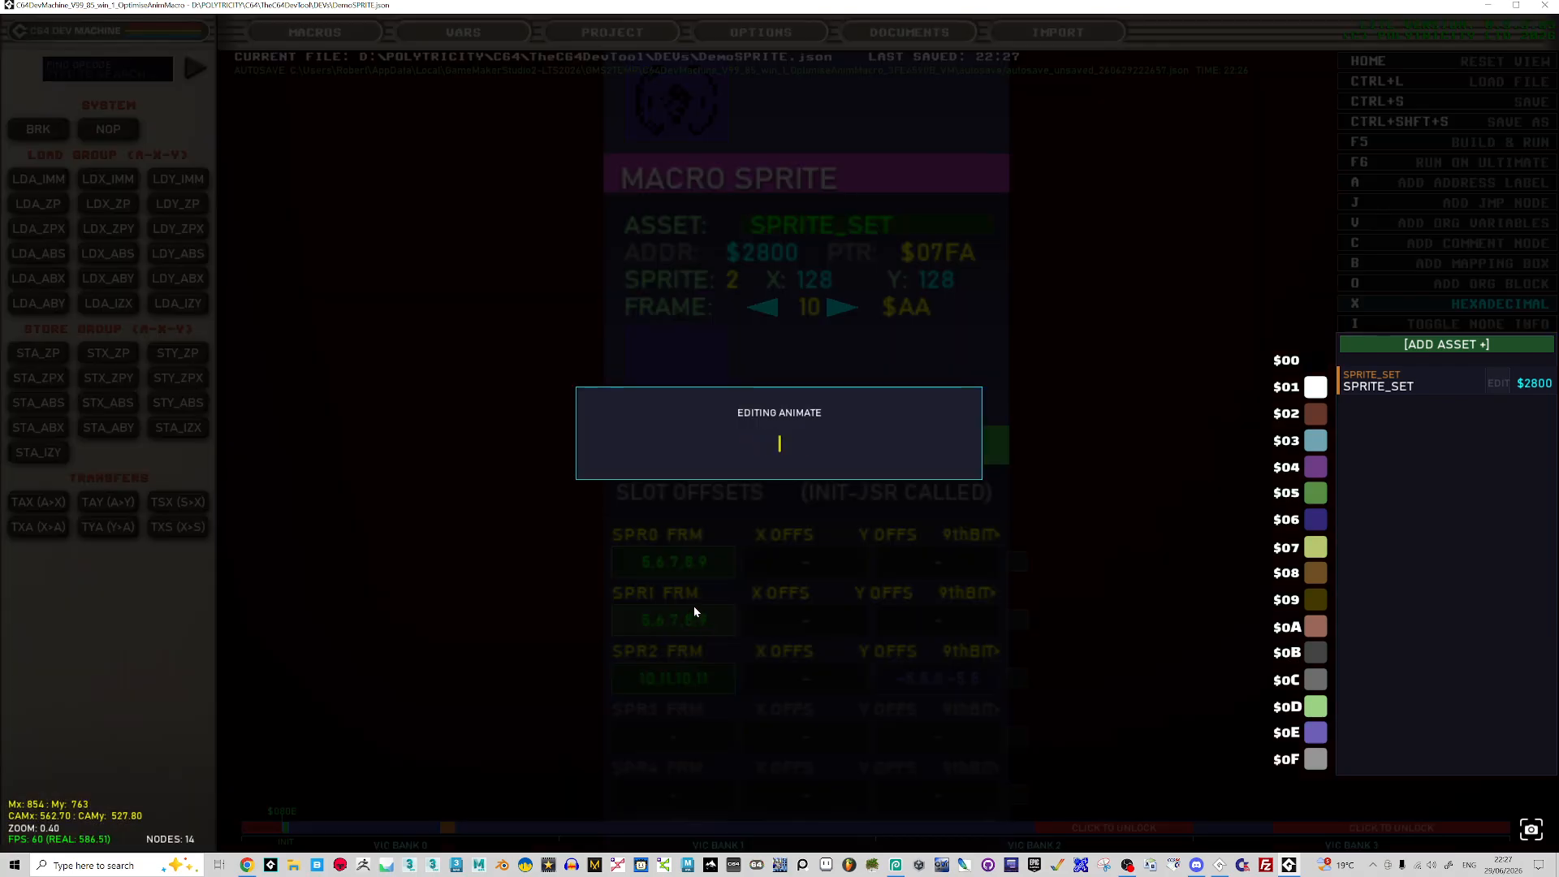
type("0,1,2,3,4")
key("Return")
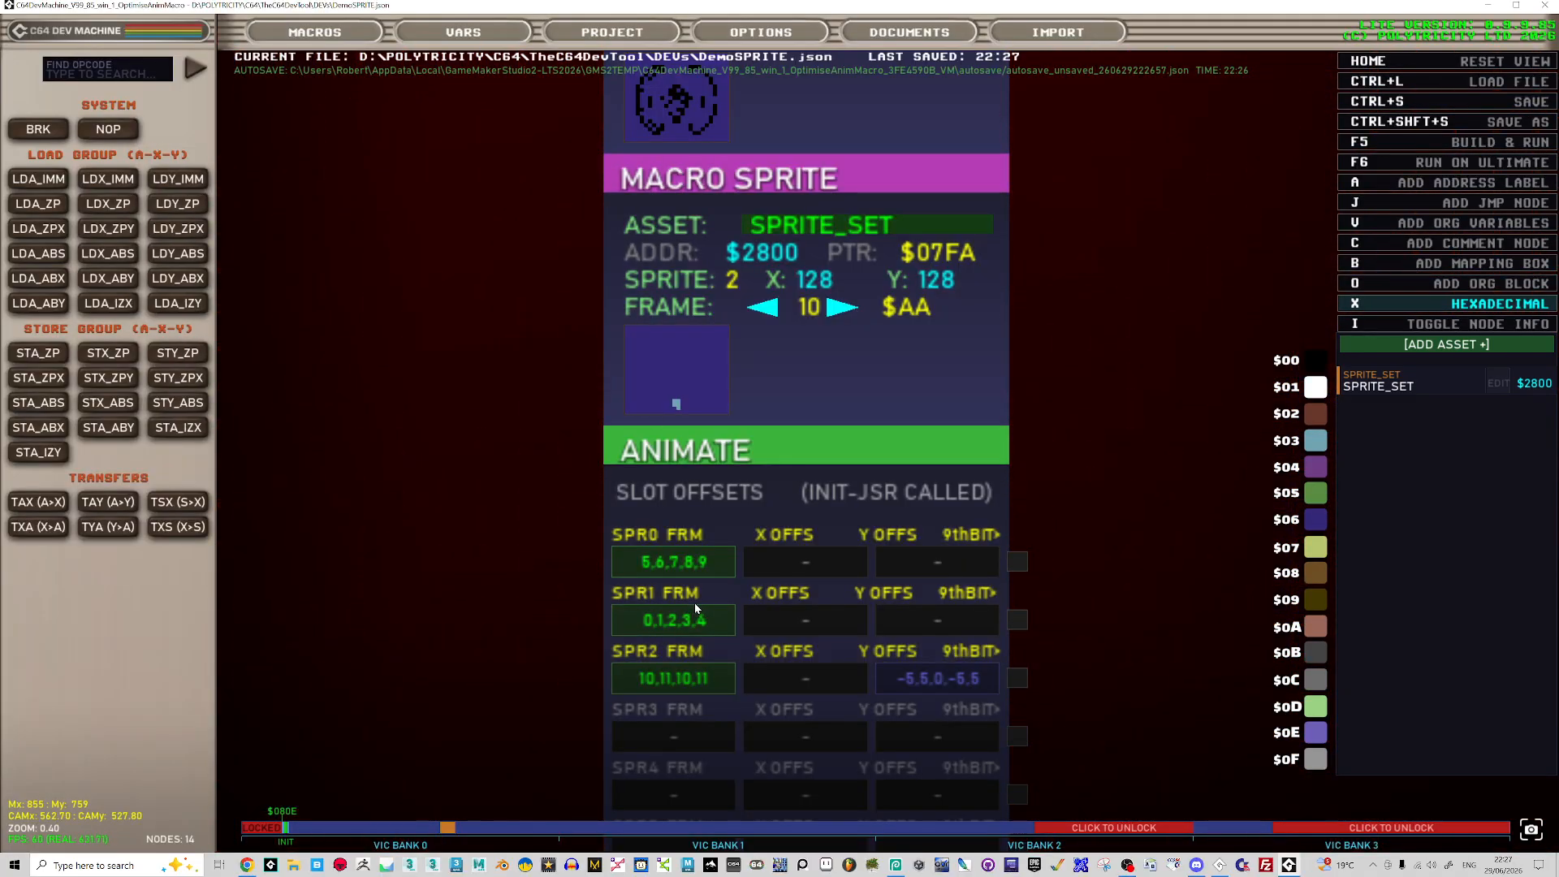
key("F5")
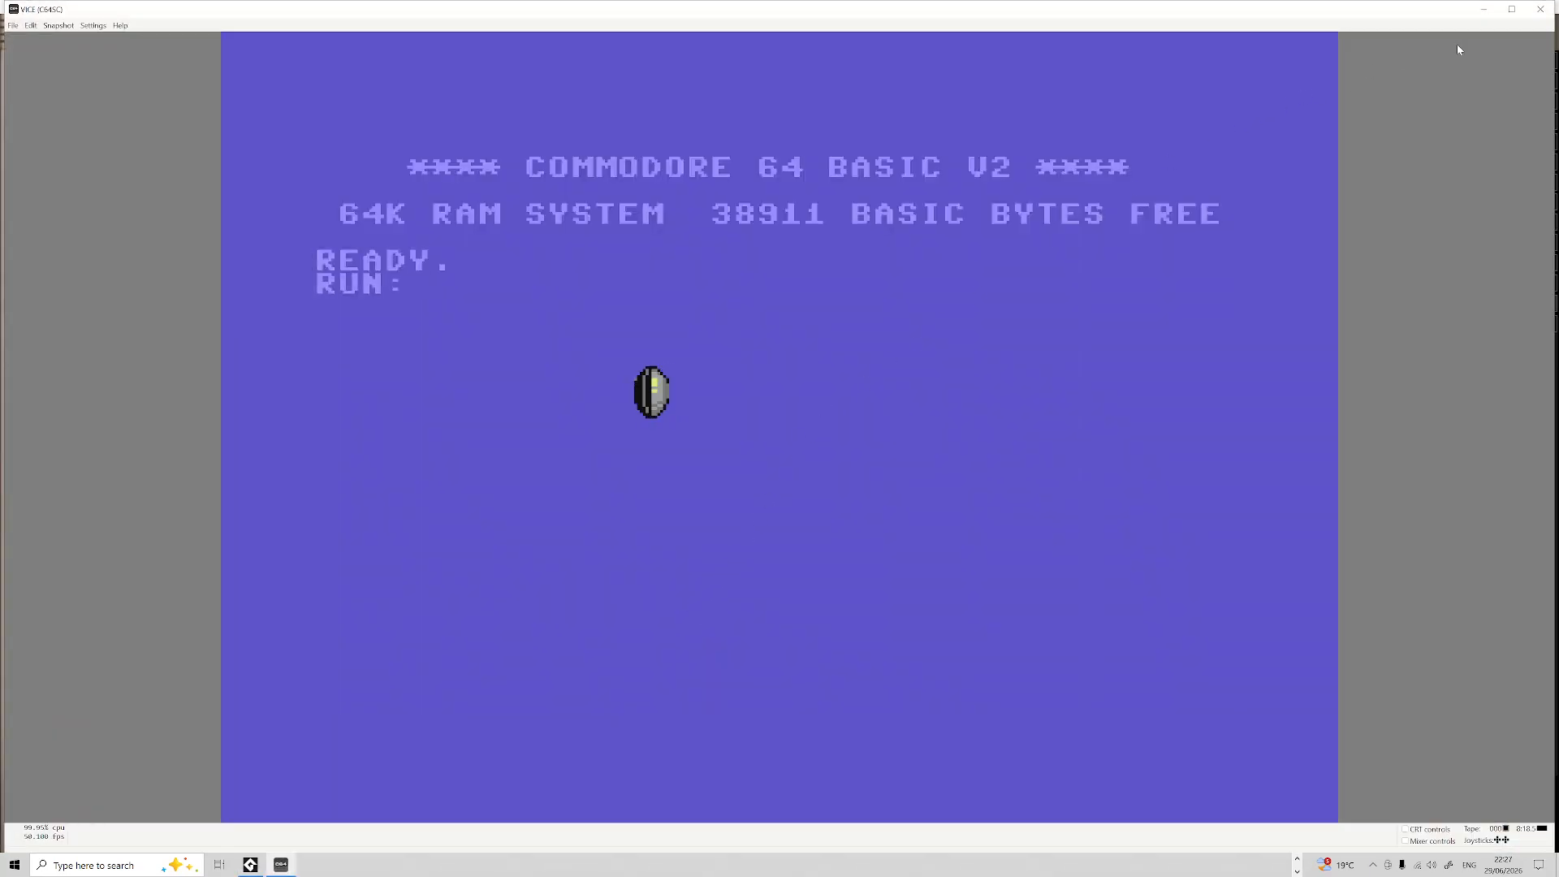
- Exit the VICE emulator and return to the node workspace
left_click(1543, 11)
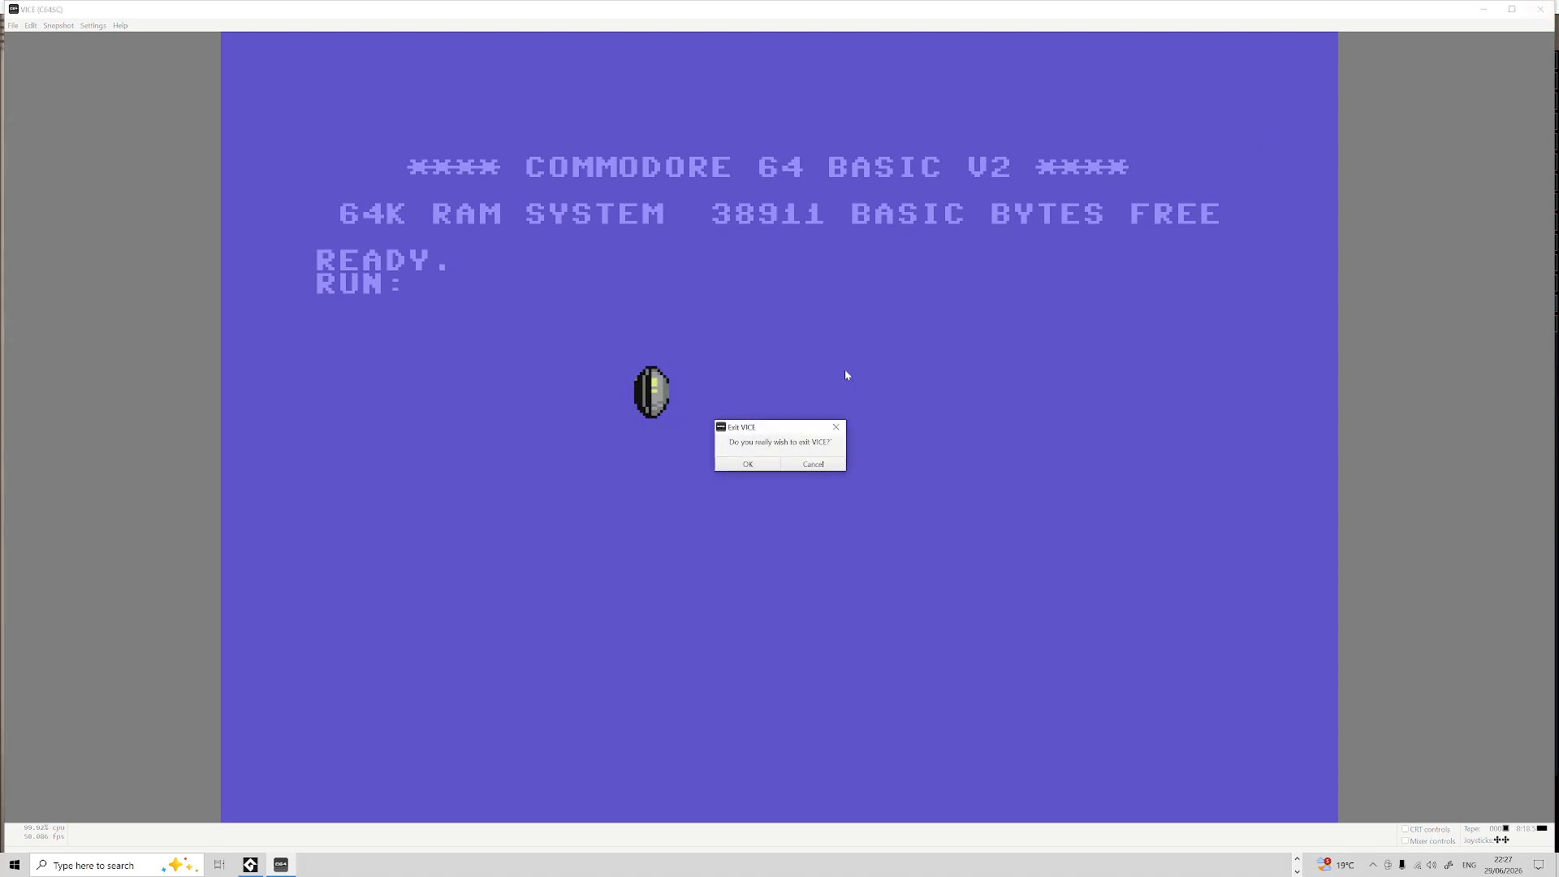
left_click(748, 470)
scroll(1033, 357, "down", 3)
left_click_drag(1157, 252, 964, 429)
left_click_drag(1035, 259, 1021, 279)
scroll(775, 419, "up", 3)
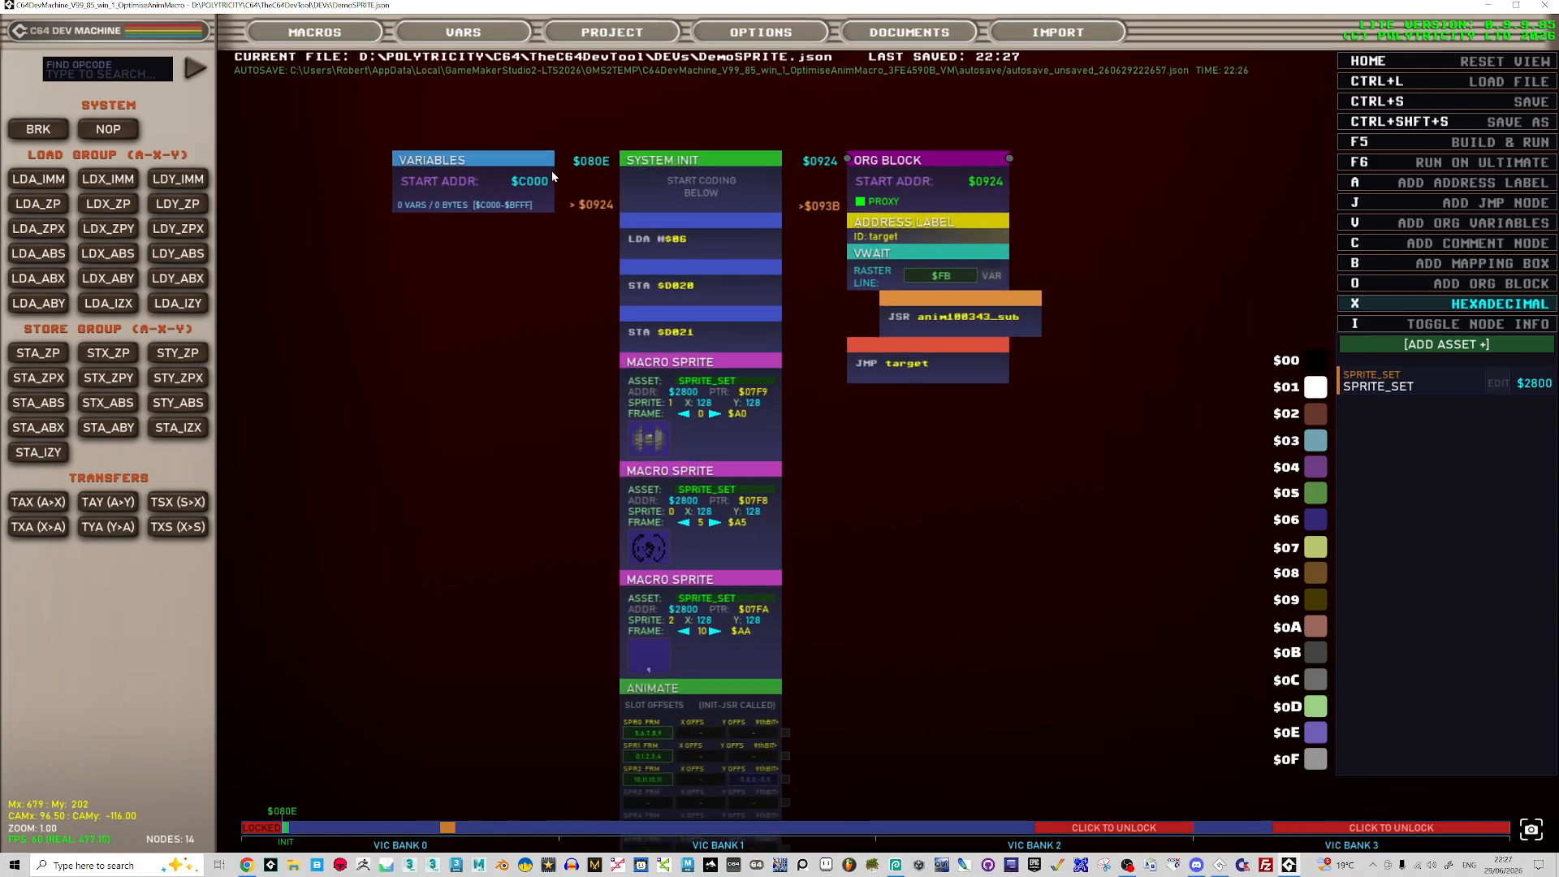
- Add a Joystick macro below the JMP target node and enable its UP, DN, LF and RT calls
left_click(314, 31)
left_click(311, 241)
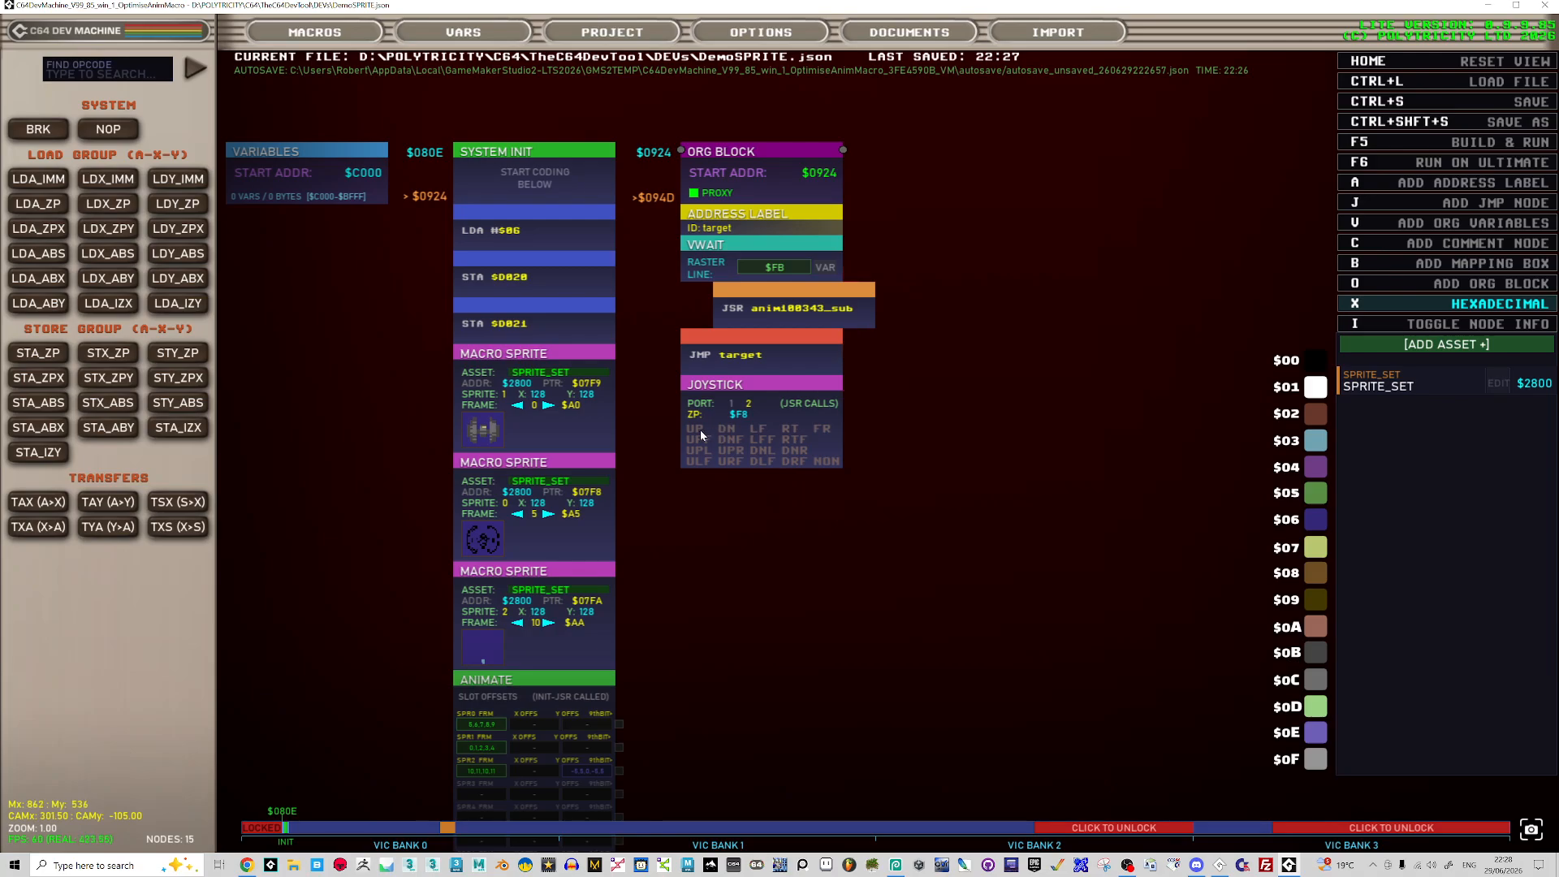
left_click(698, 429)
left_click(728, 430)
left_click(762, 440)
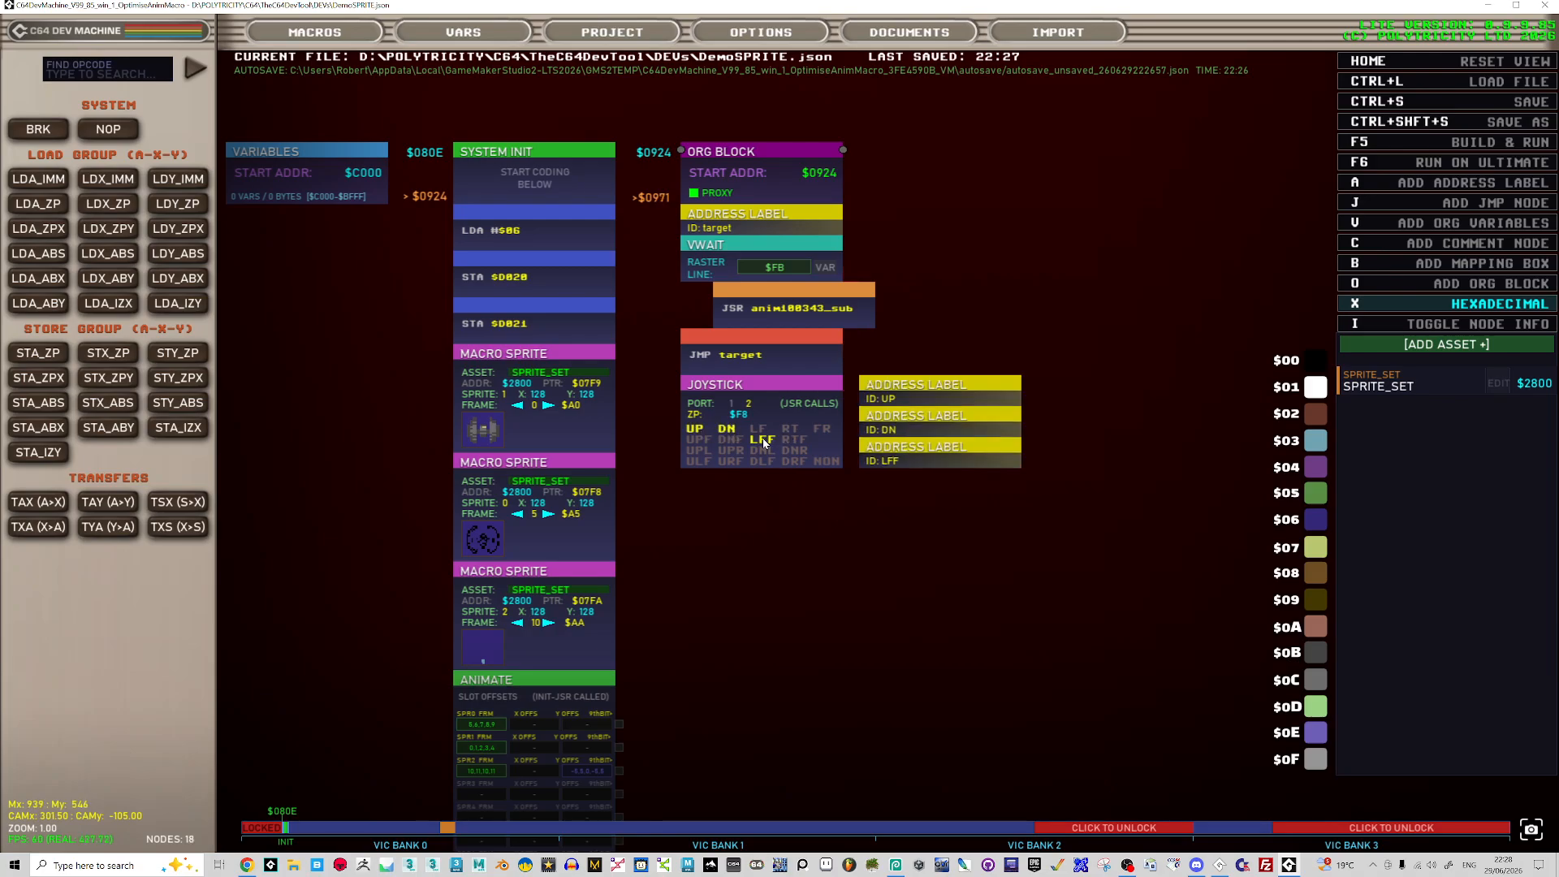
left_click(757, 428)
left_click(789, 428)
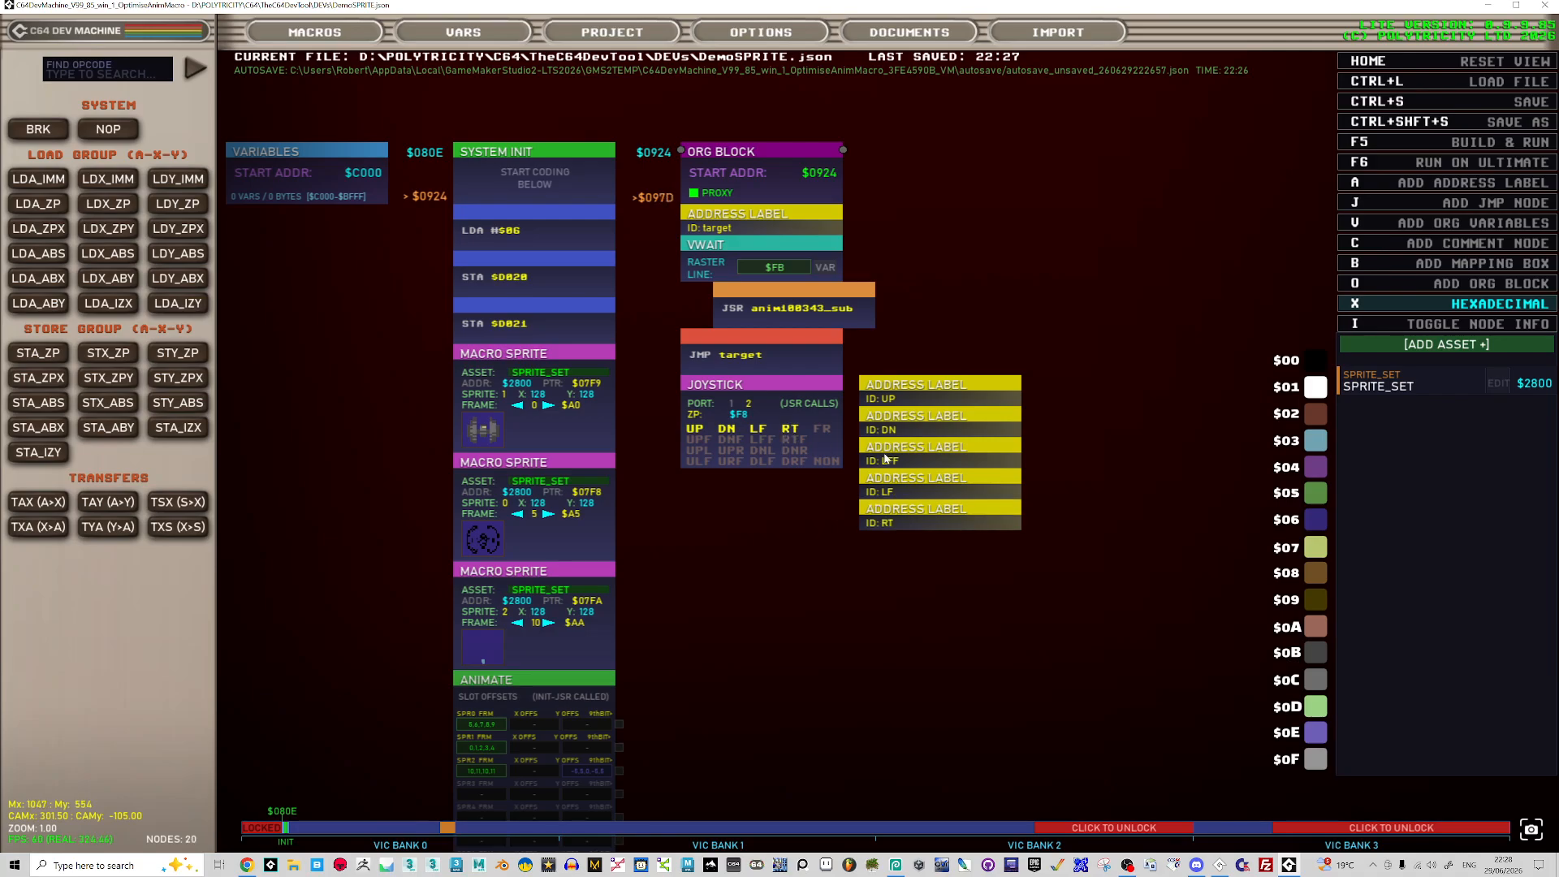
left_click(763, 439)
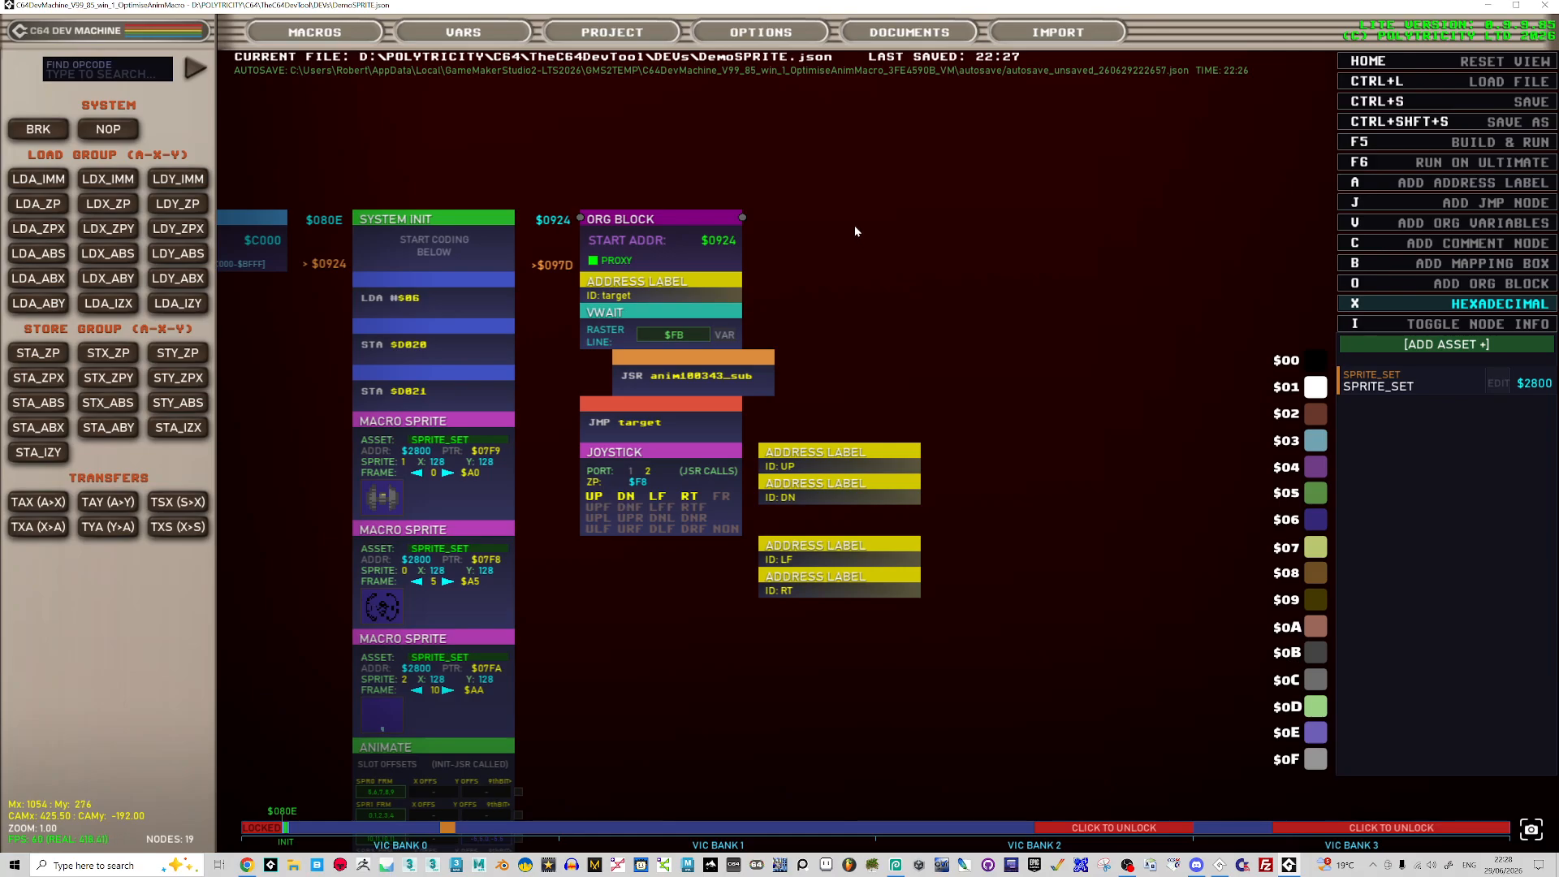
- Add a new ORG block and attach the UP, DN, LF and RT address labels to it
key("o")
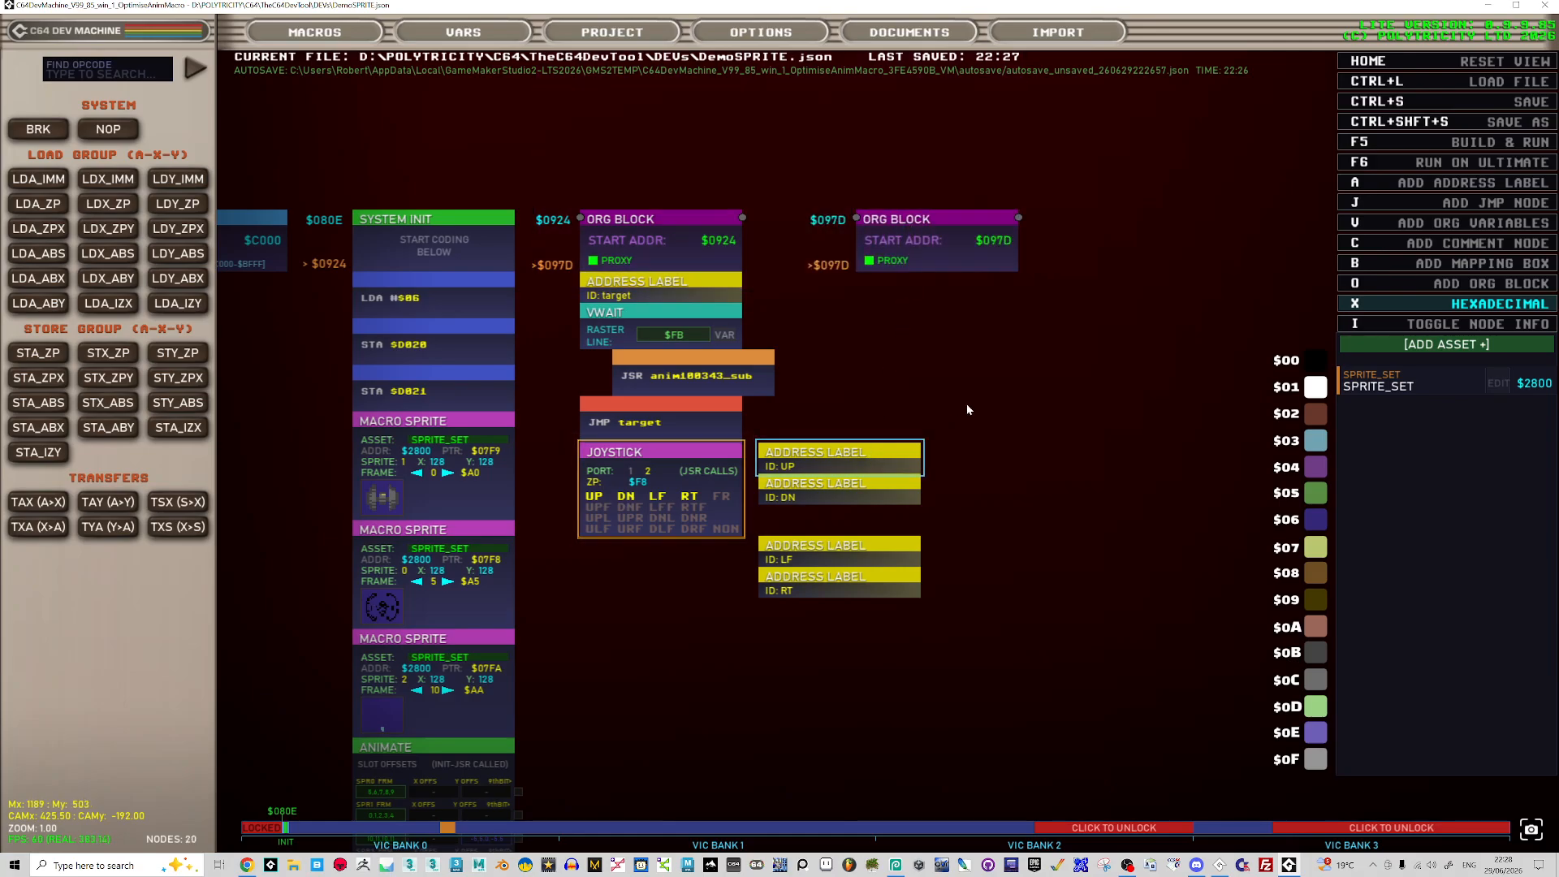
left_click_drag(836, 467, 934, 297)
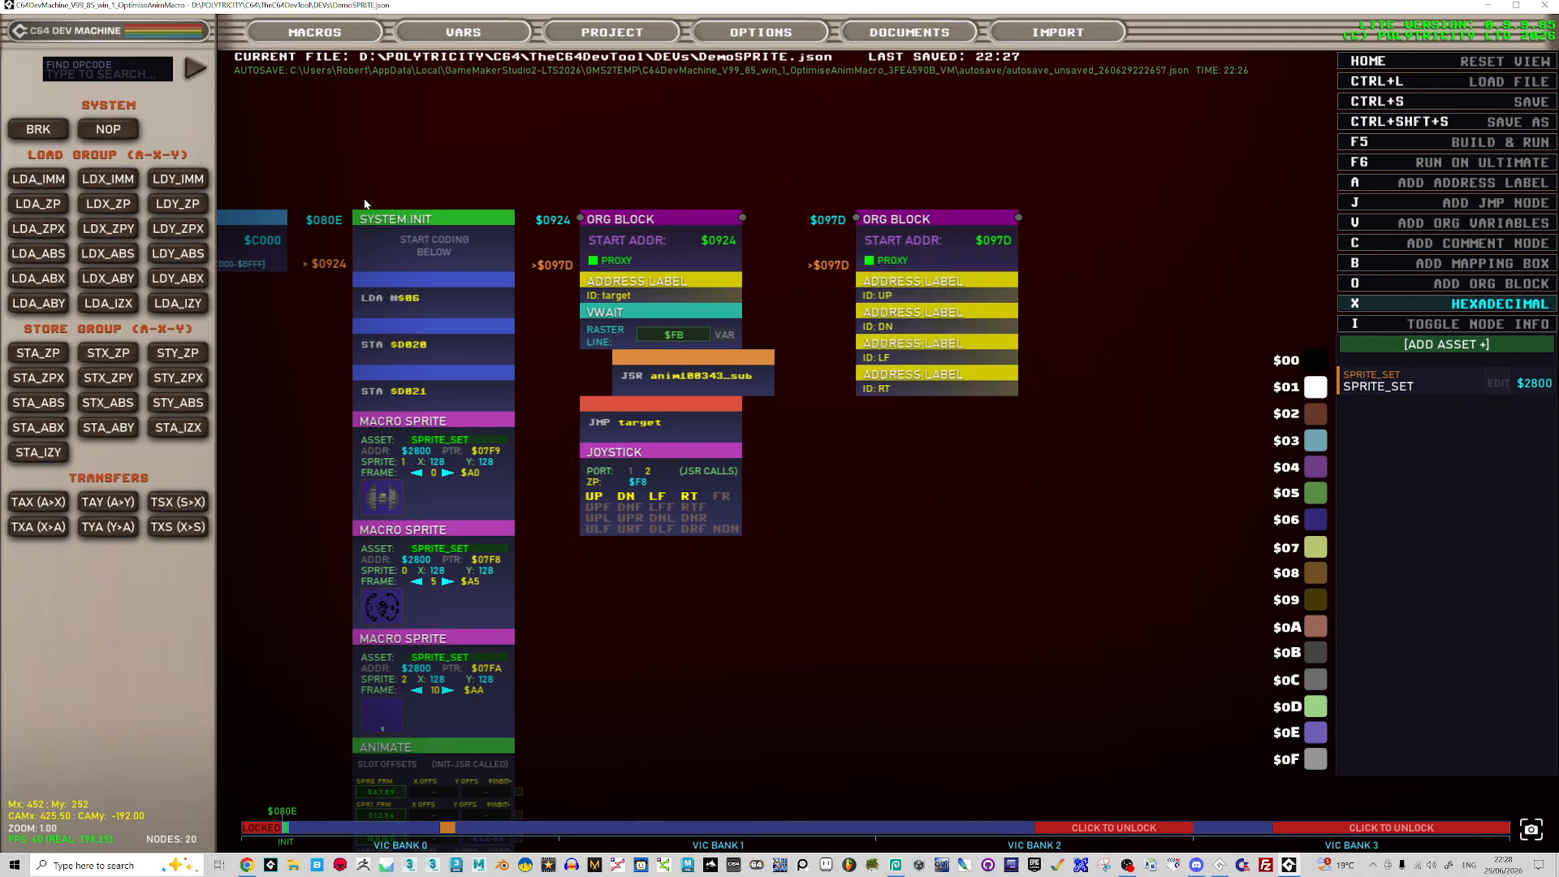
- Add a Move macro under the UP label and place the Joystick macro between the JSR and JMP target nodes
left_click(313, 32)
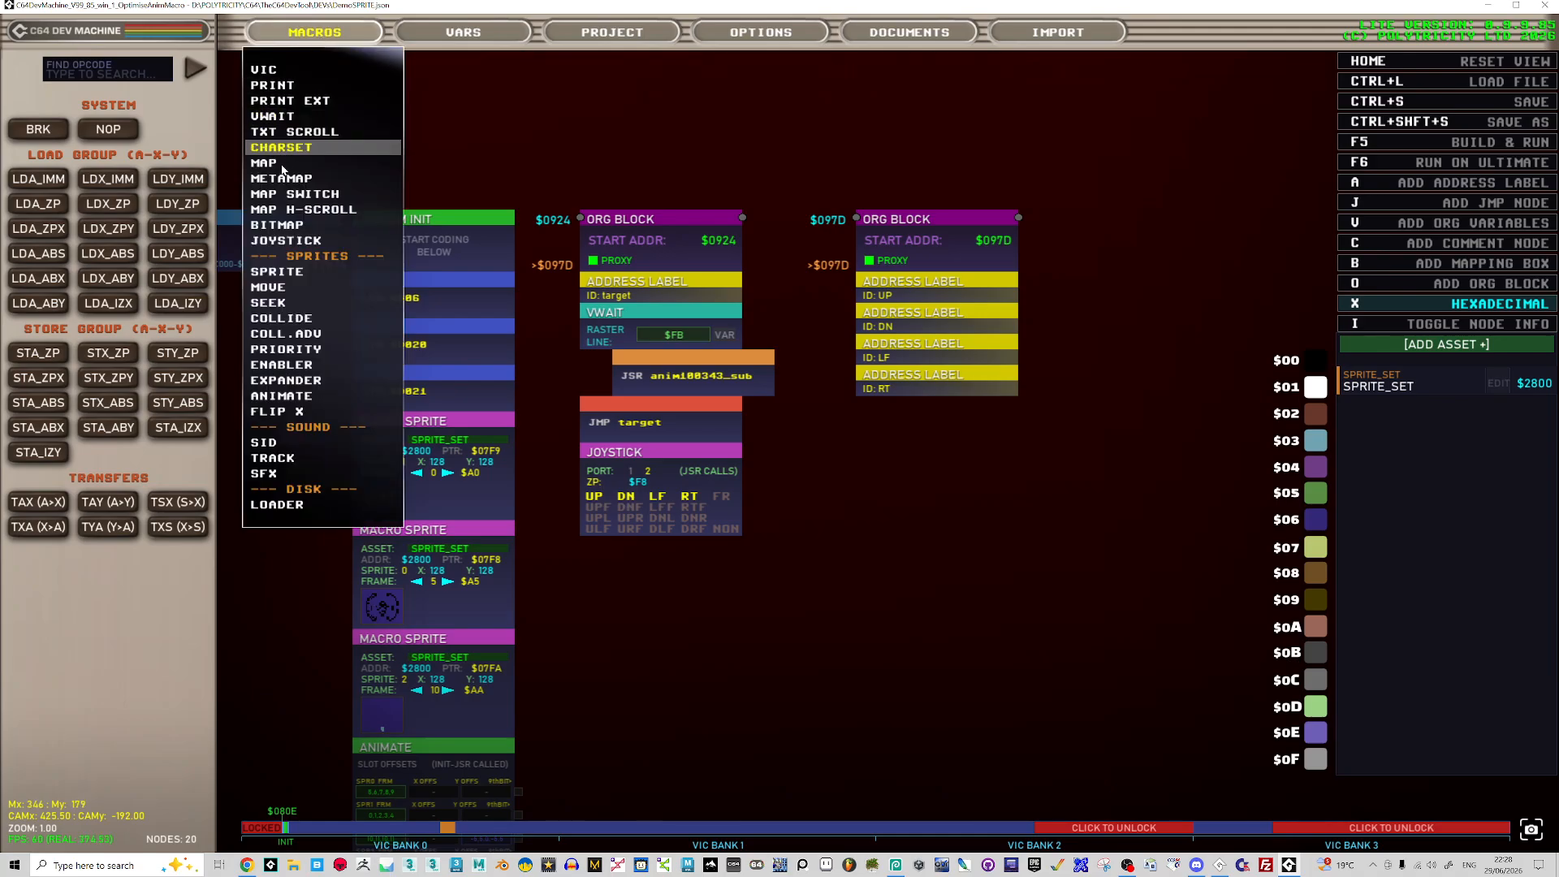
left_click_drag(275, 287, 891, 307)
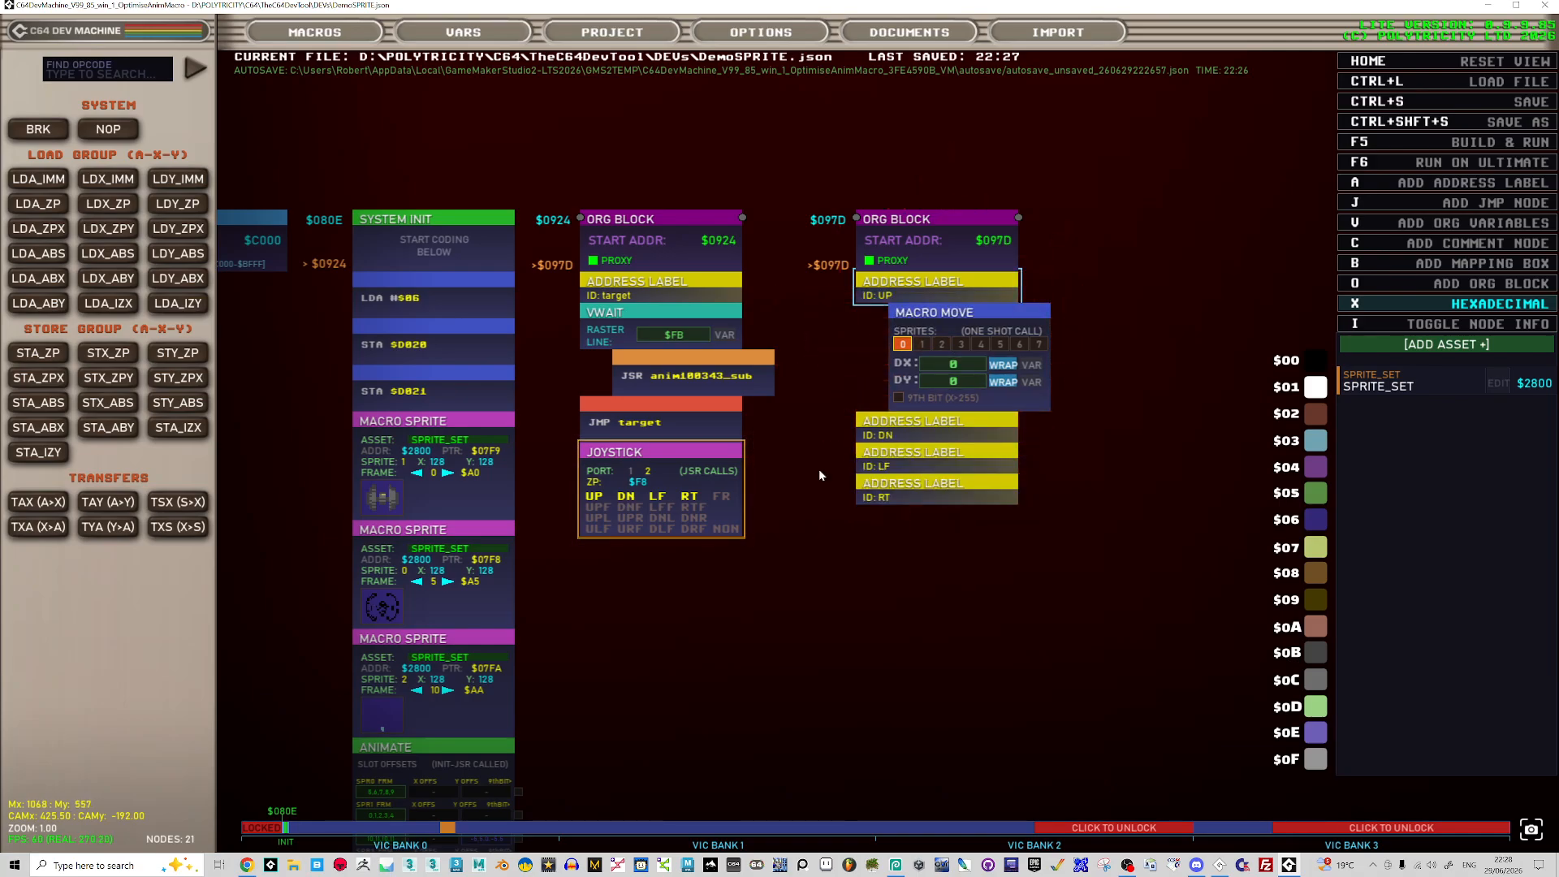
left_click_drag(645, 444, 723, 478)
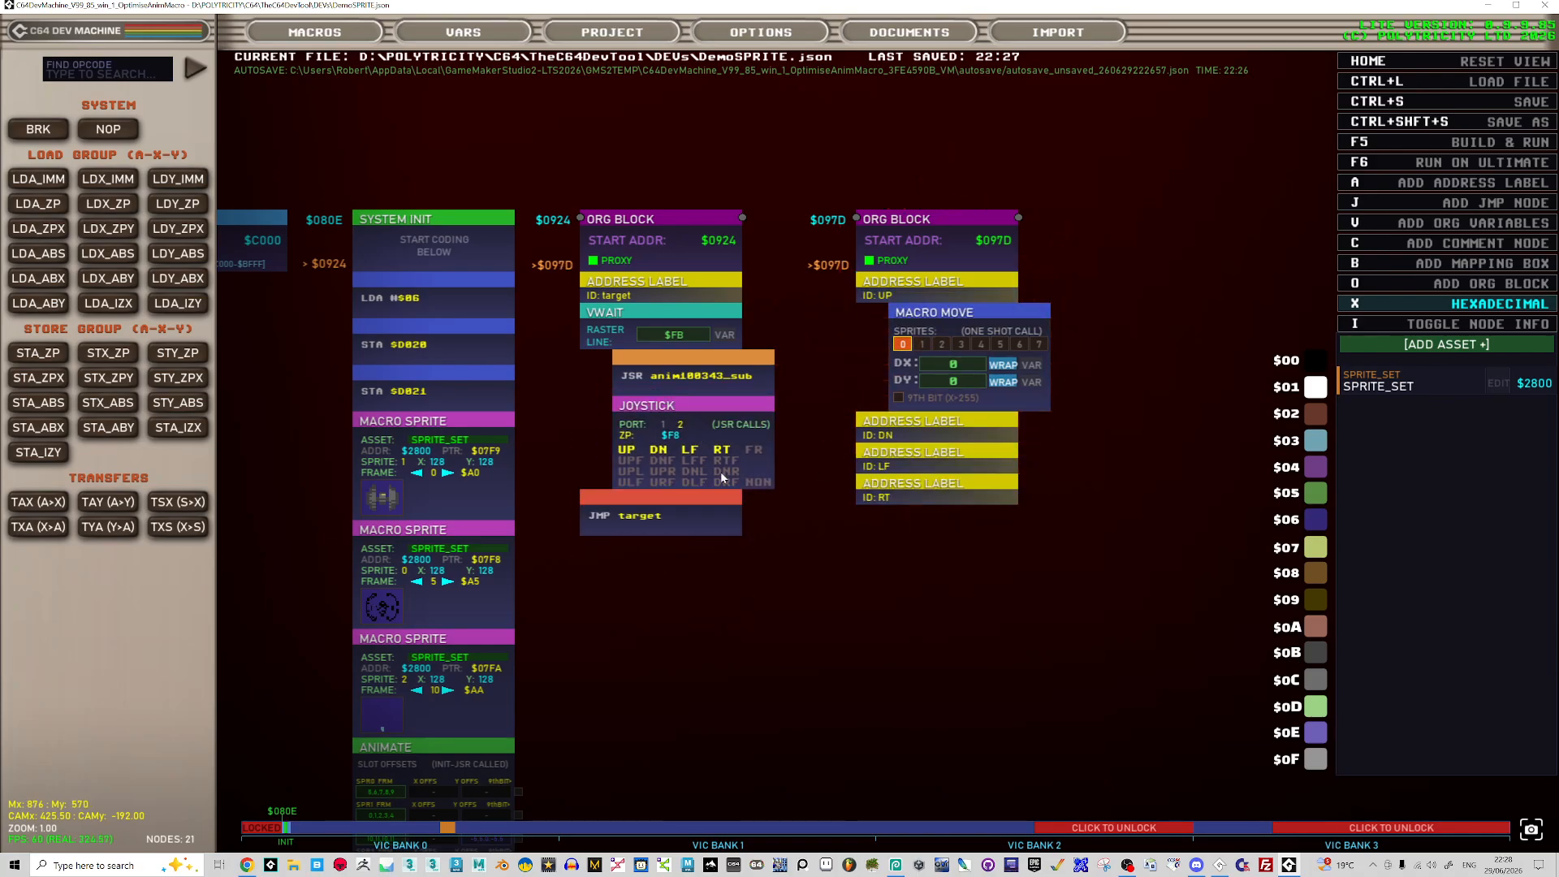
- Set the DY of the UP label's Move macro to -2
left_click(957, 380)
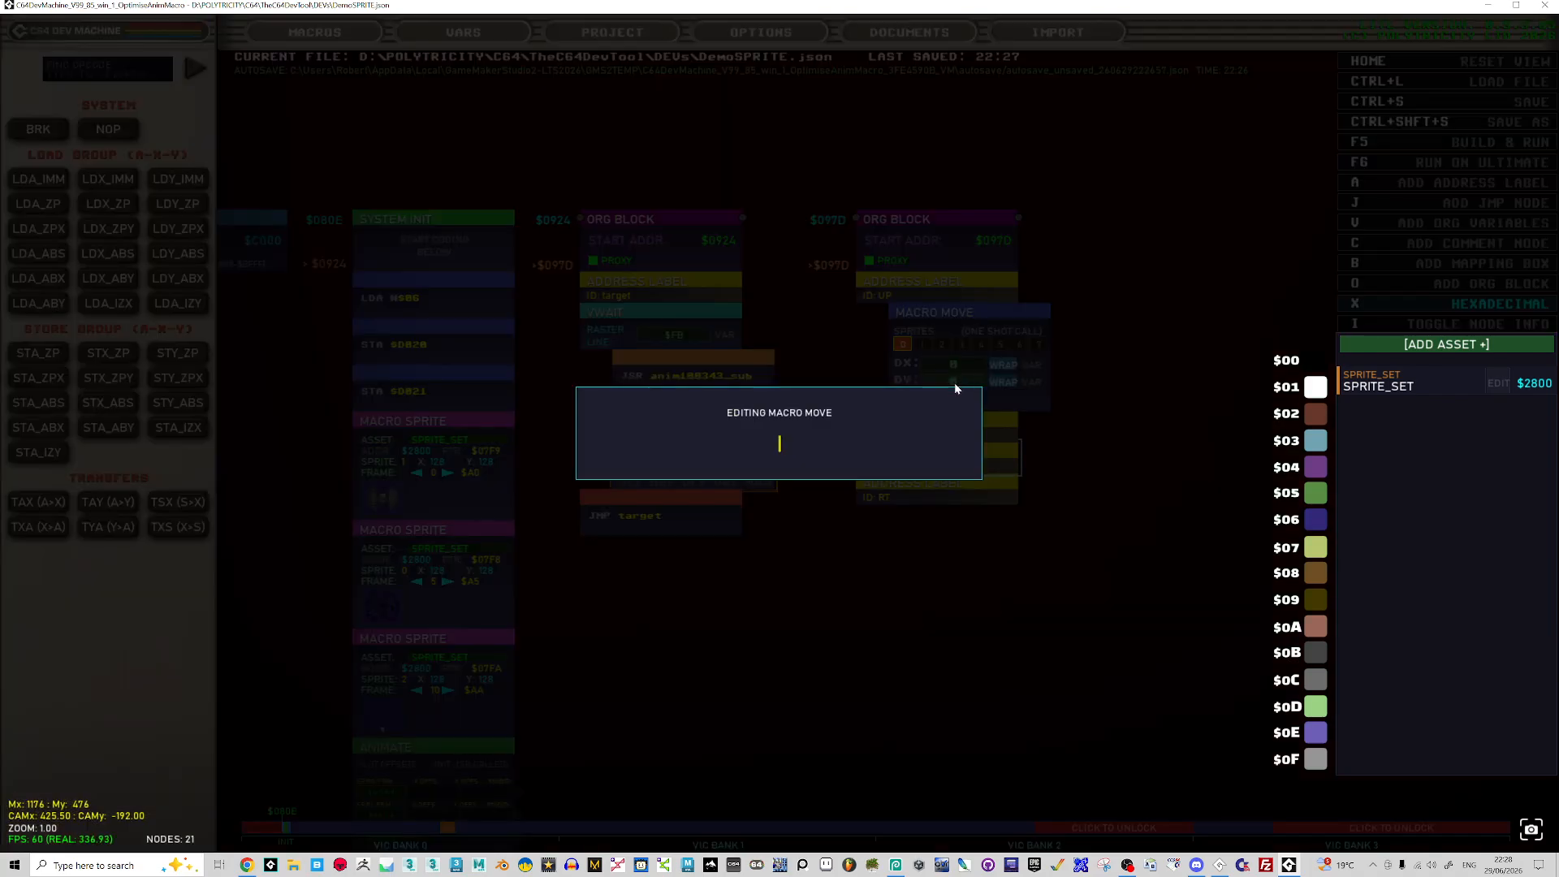
key("BackSpace")
type("-2")
key("Return")
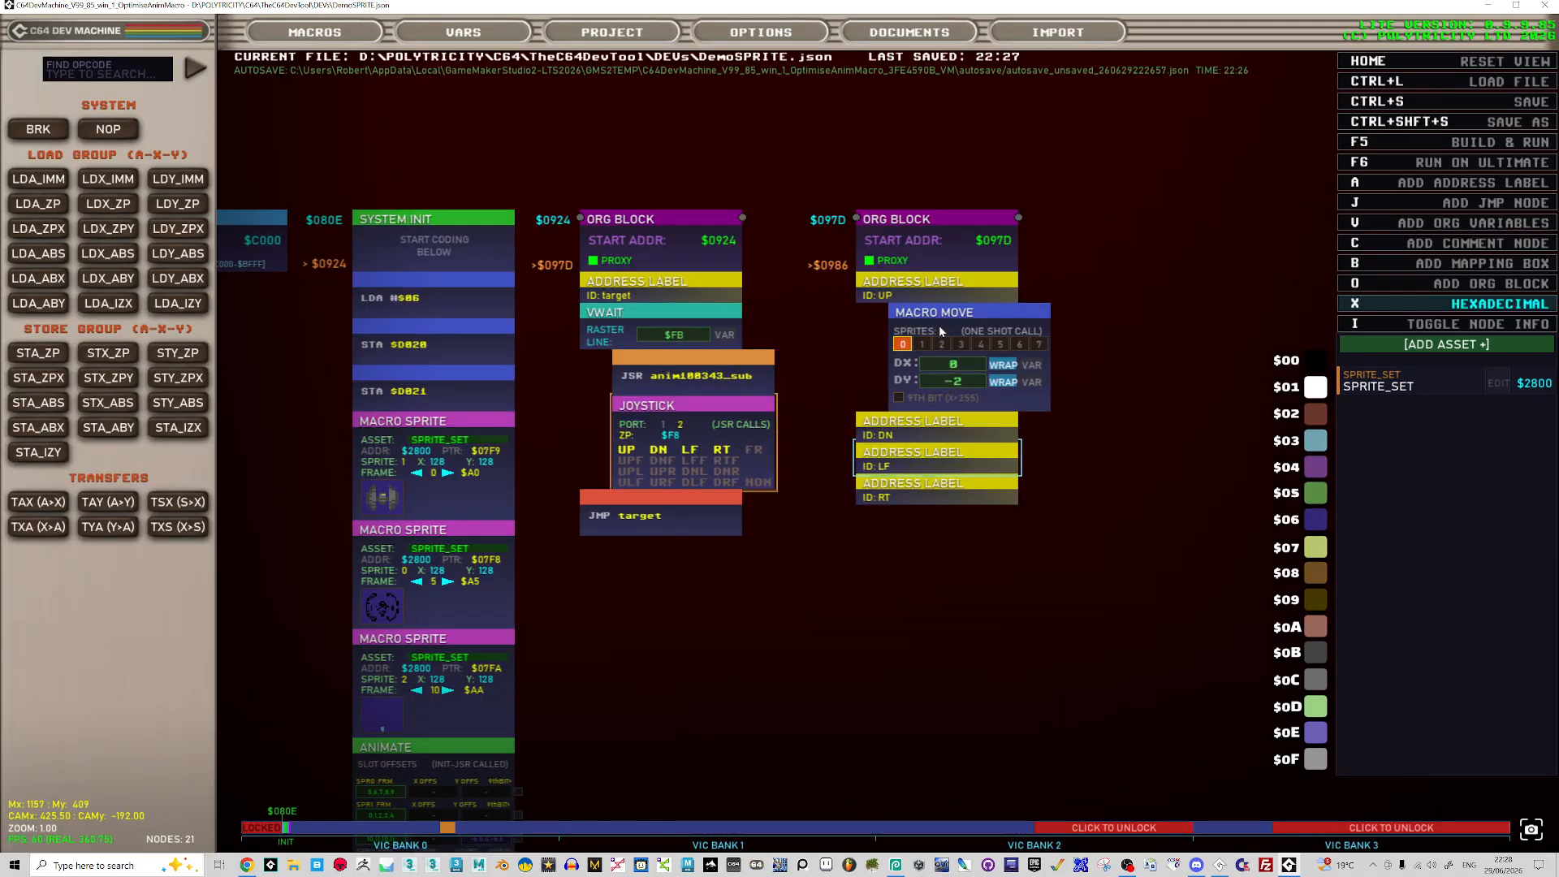
- Duplicate the UP label's Move macro under the DN label and set the copy's DY to 2
left_click_drag(939, 325, 1015, 471)
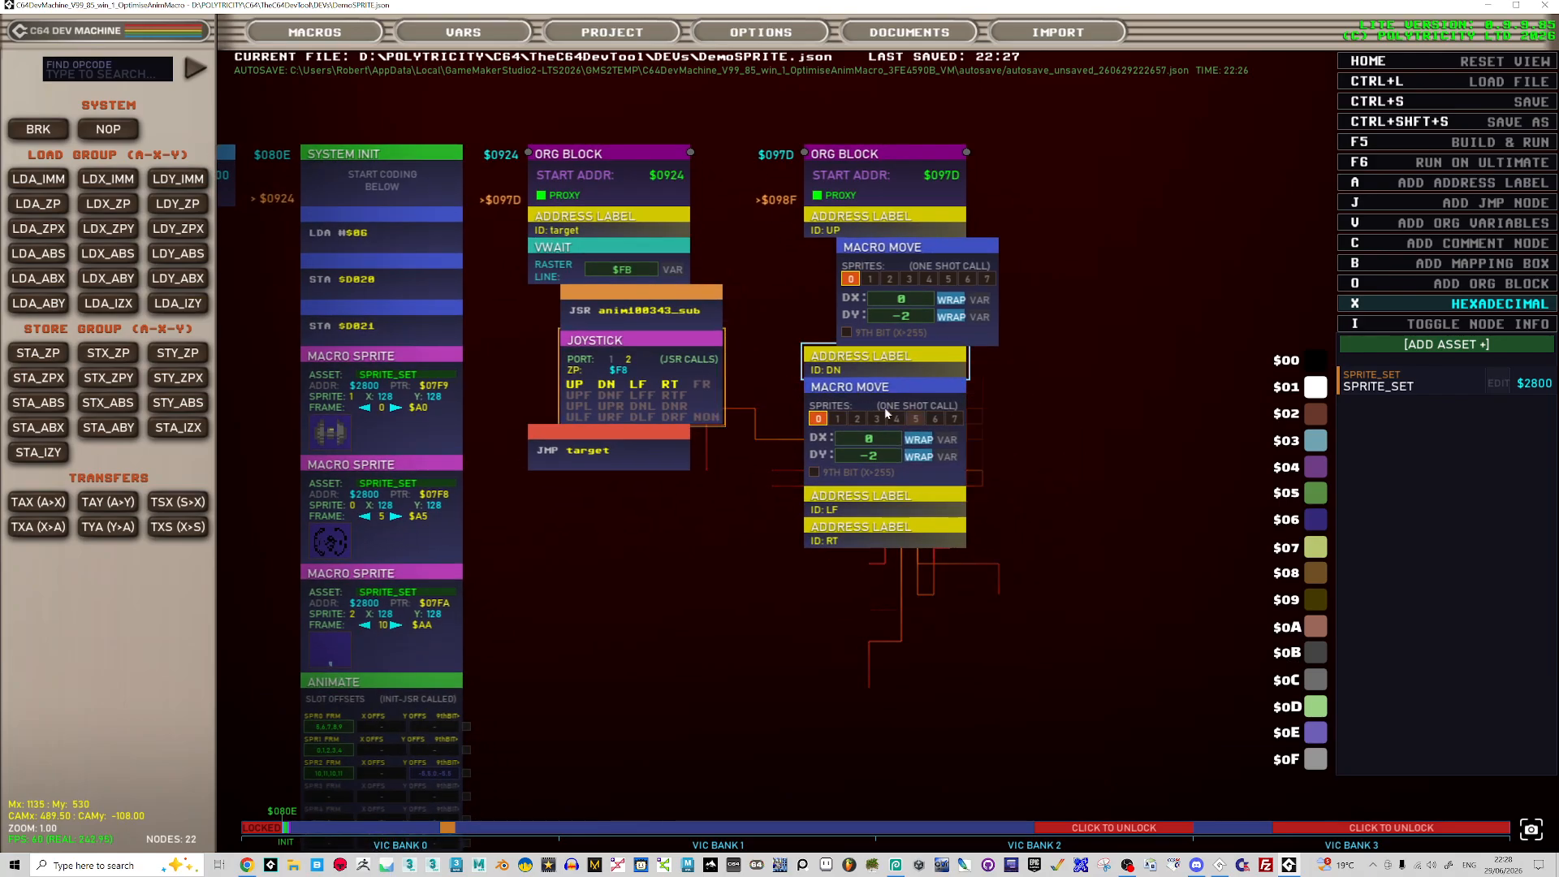
left_click(913, 460)
key("BackSpace")
key("BackSpace")
type("2")
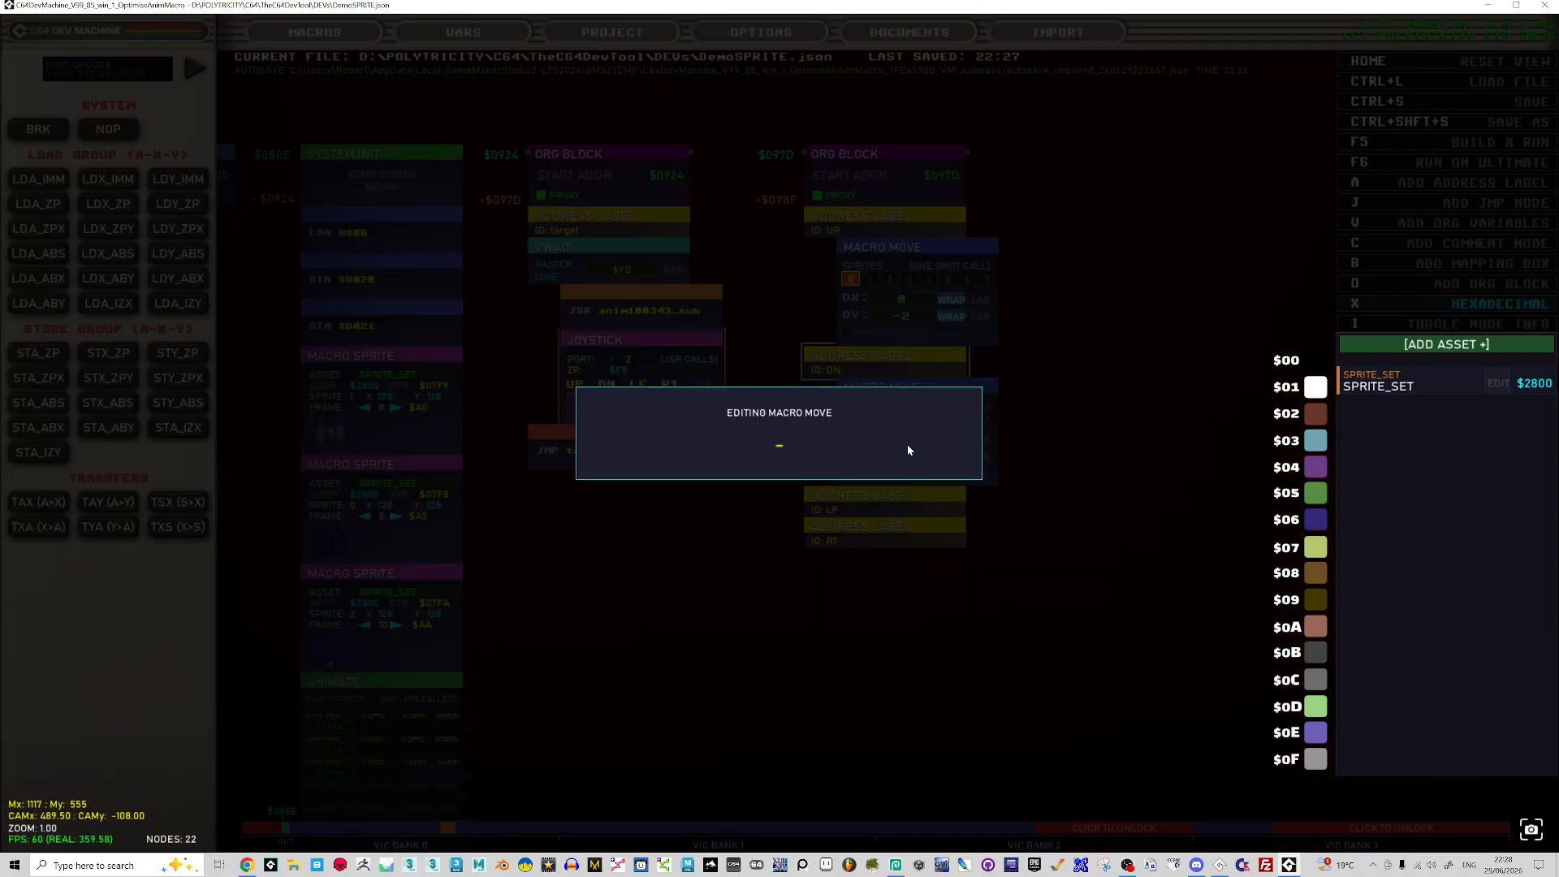
key("Return")
- Duplicate the Move macro under the LF label and set the copy's DY to 0 and DX to -3
left_click_drag(924, 400, 879, 563)
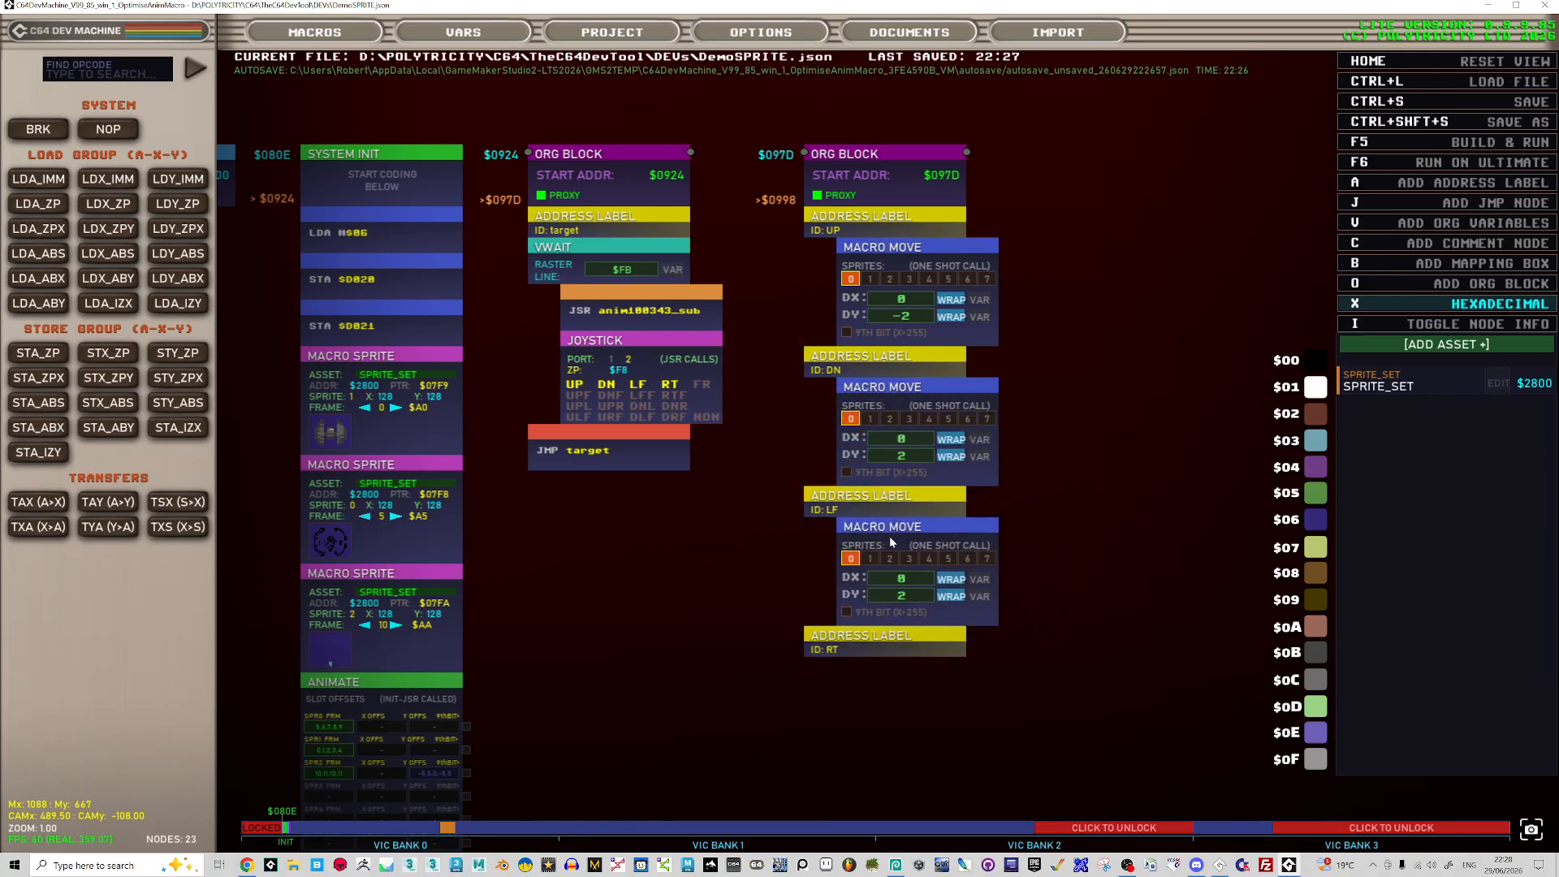
left_click(903, 593)
type("0")
key("Return")
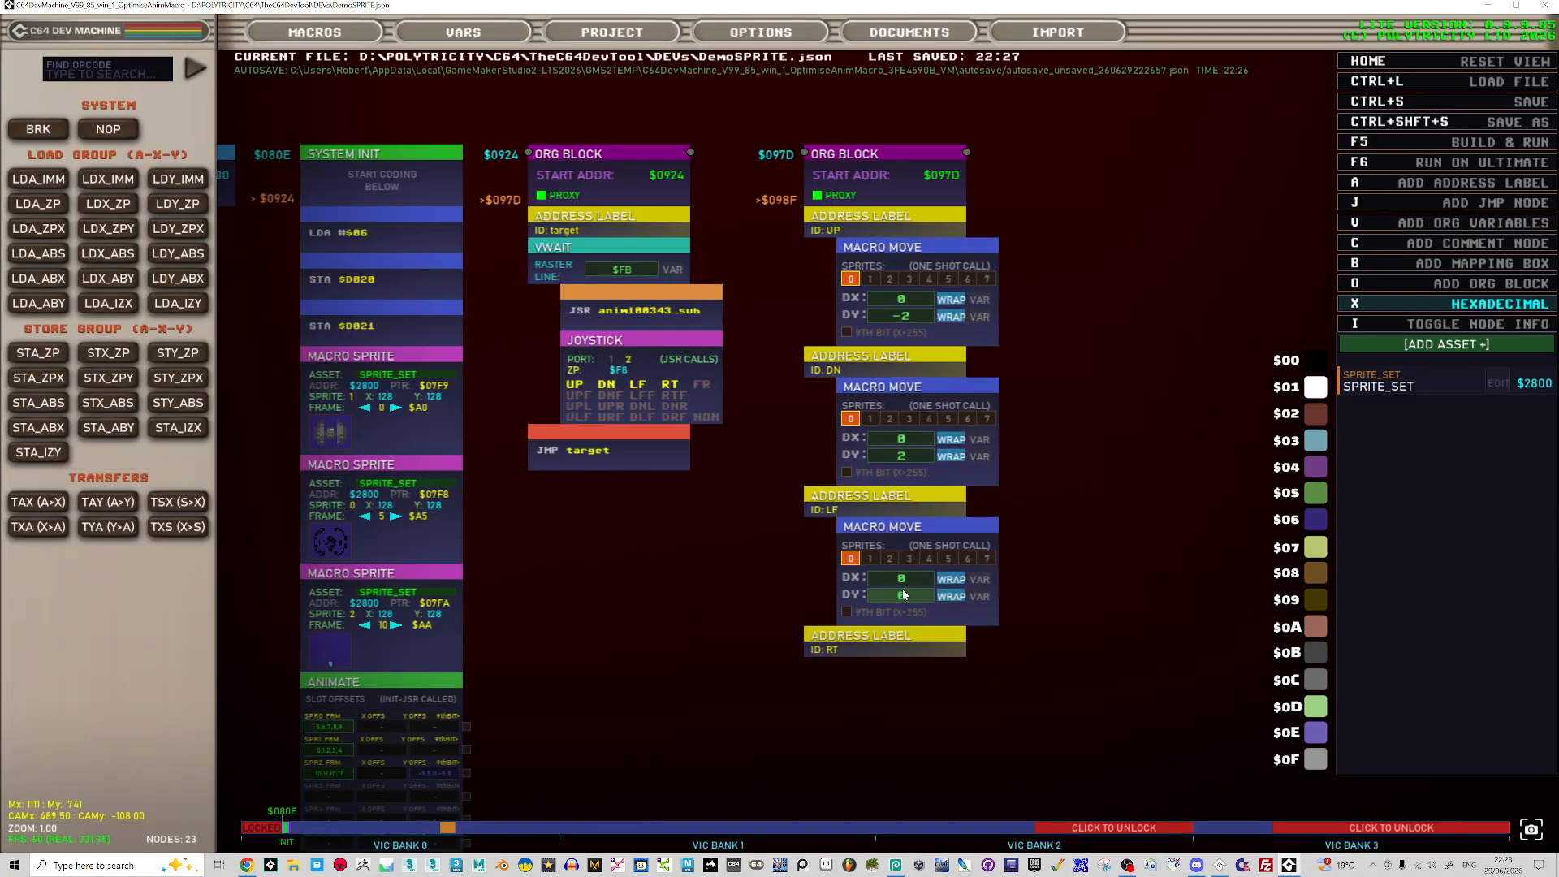
left_click(909, 579)
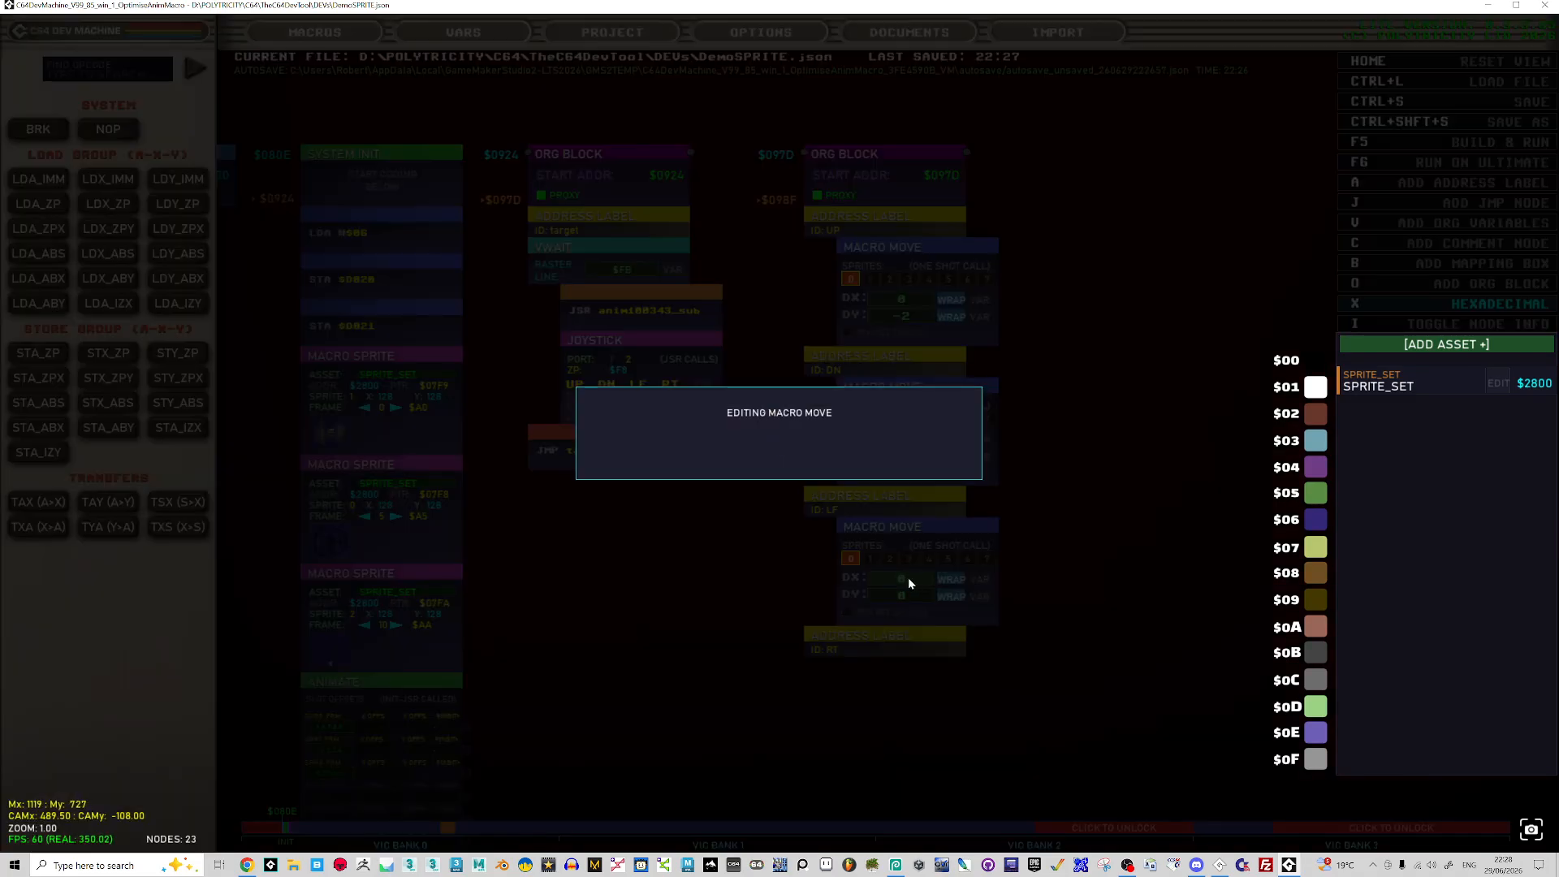
type("3")
key("Return")
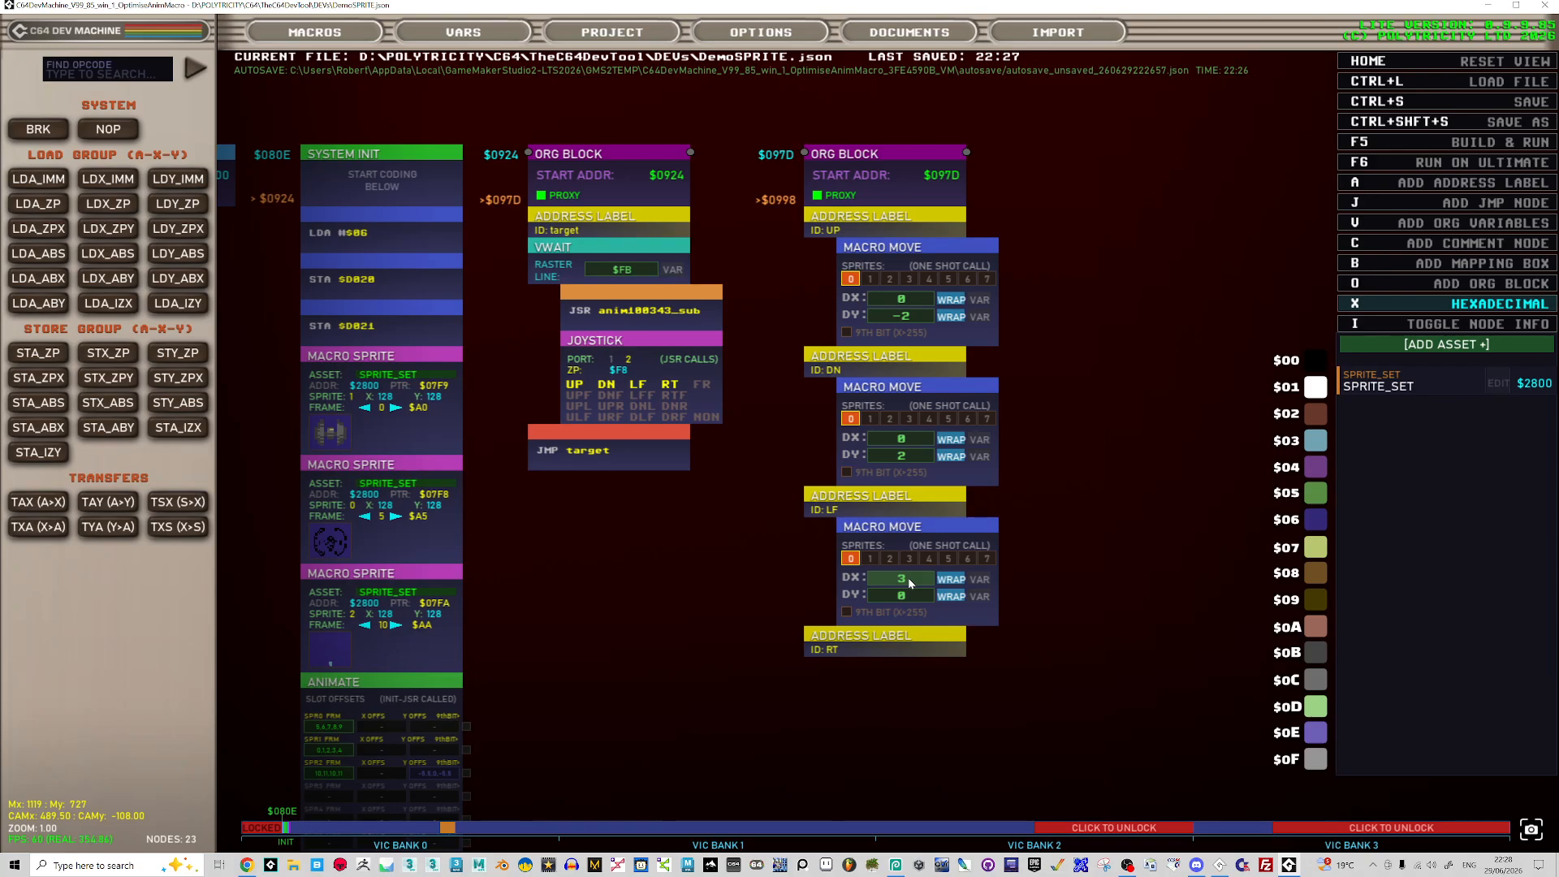
left_click(908, 578)
key("BackSpace")
type("-3")
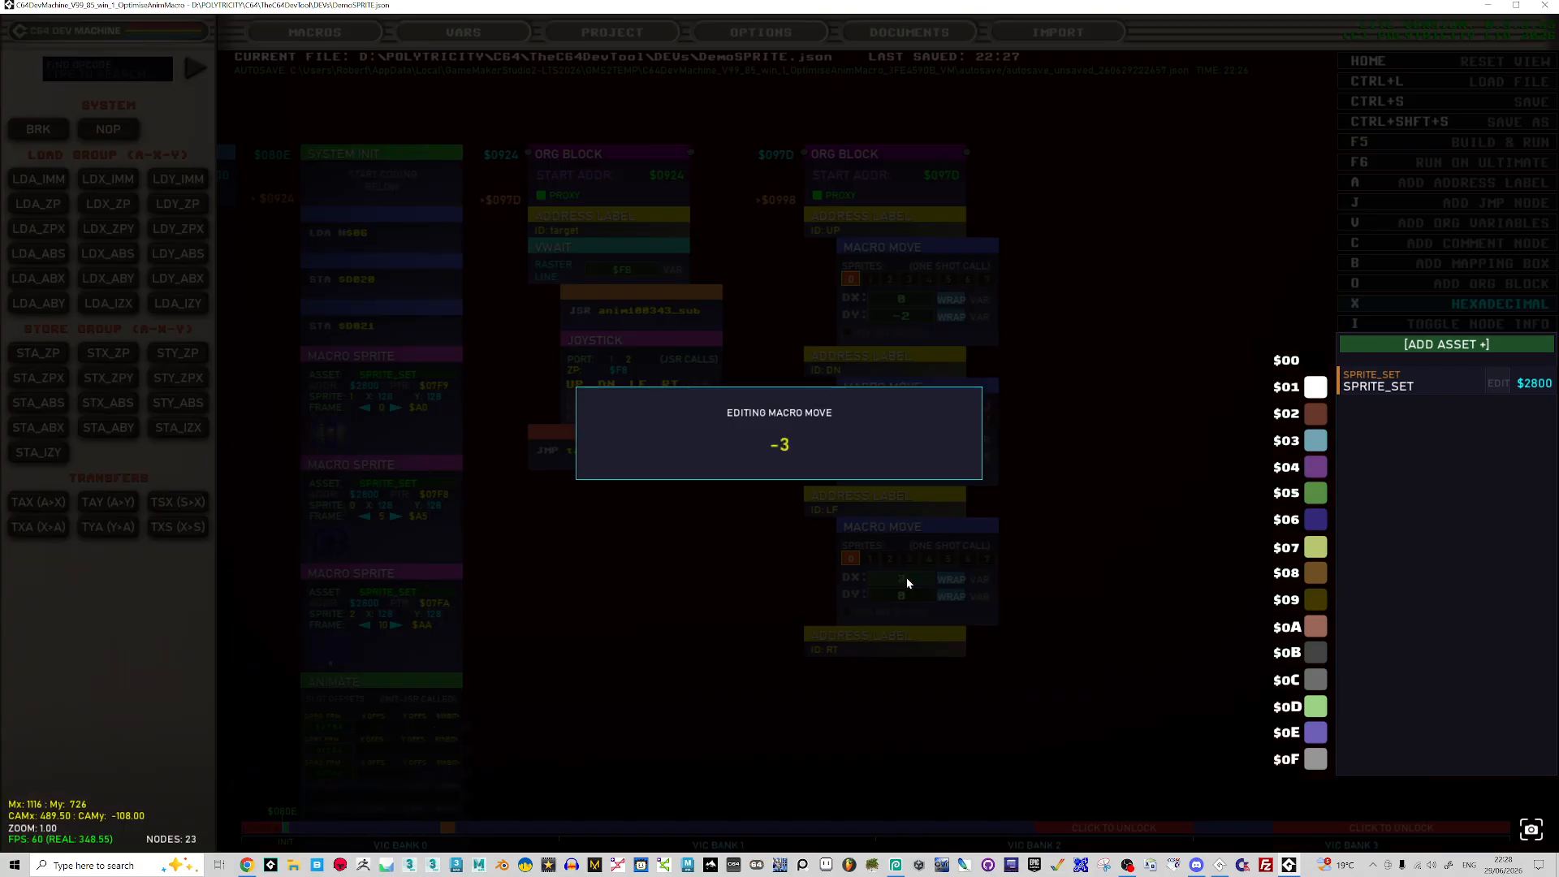
key("Return")
- Duplicate the LF label's Move macro under the RT label and set the copy's DX to 3
left_click_drag(904, 537, 899, 693)
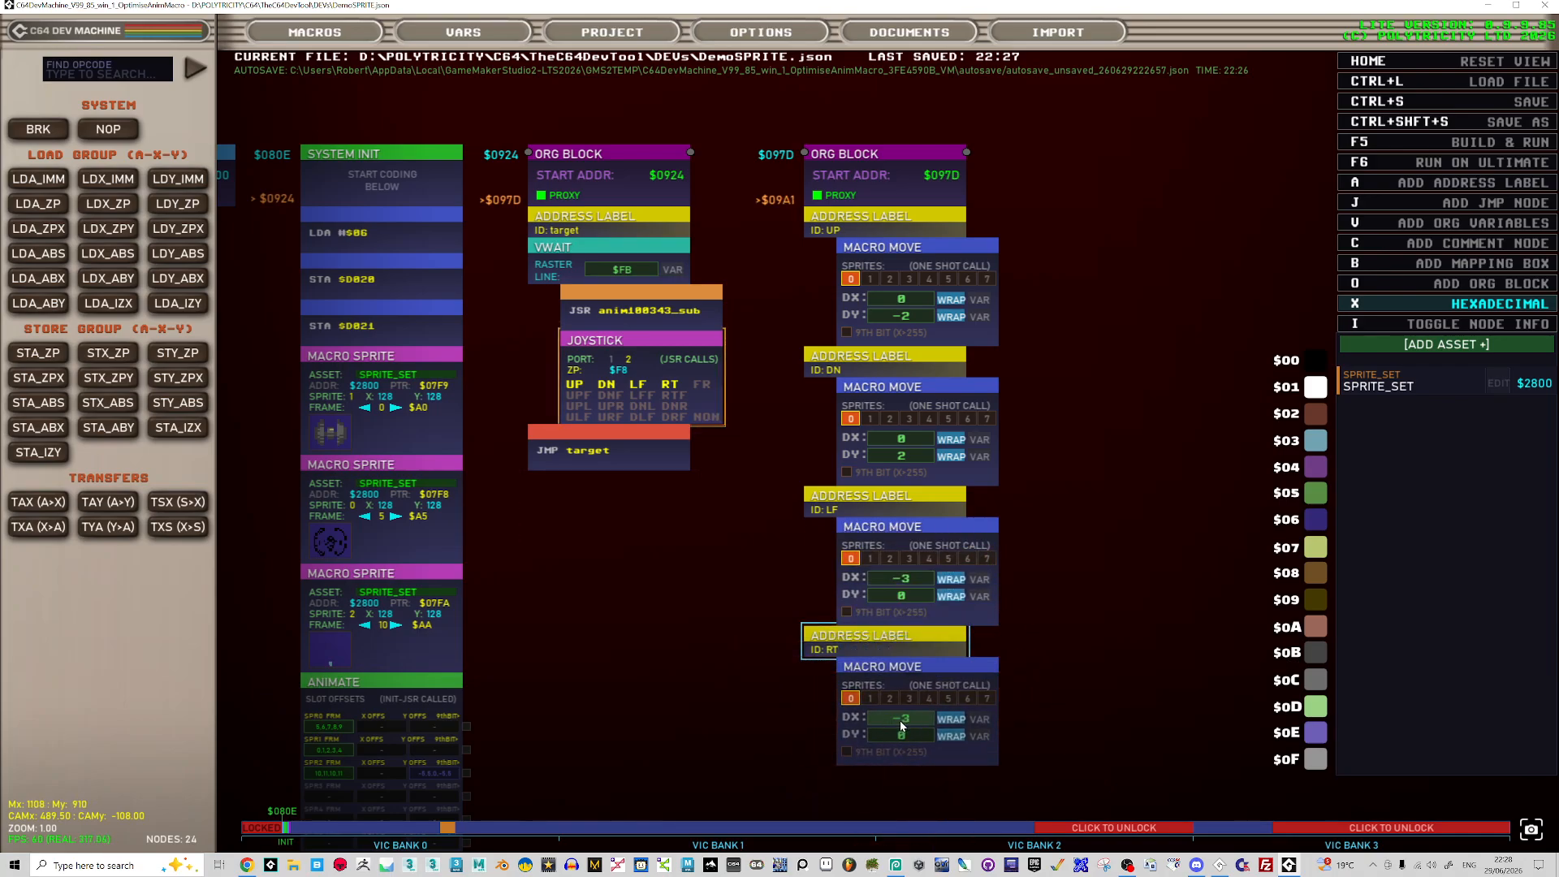
left_click(903, 719)
key("BackSpace")
type("3")
key("Return")
- Enable the 9th bit (X>255) option in the Move macros under the RT and LF labels
scroll(1055, 500, "down", 3)
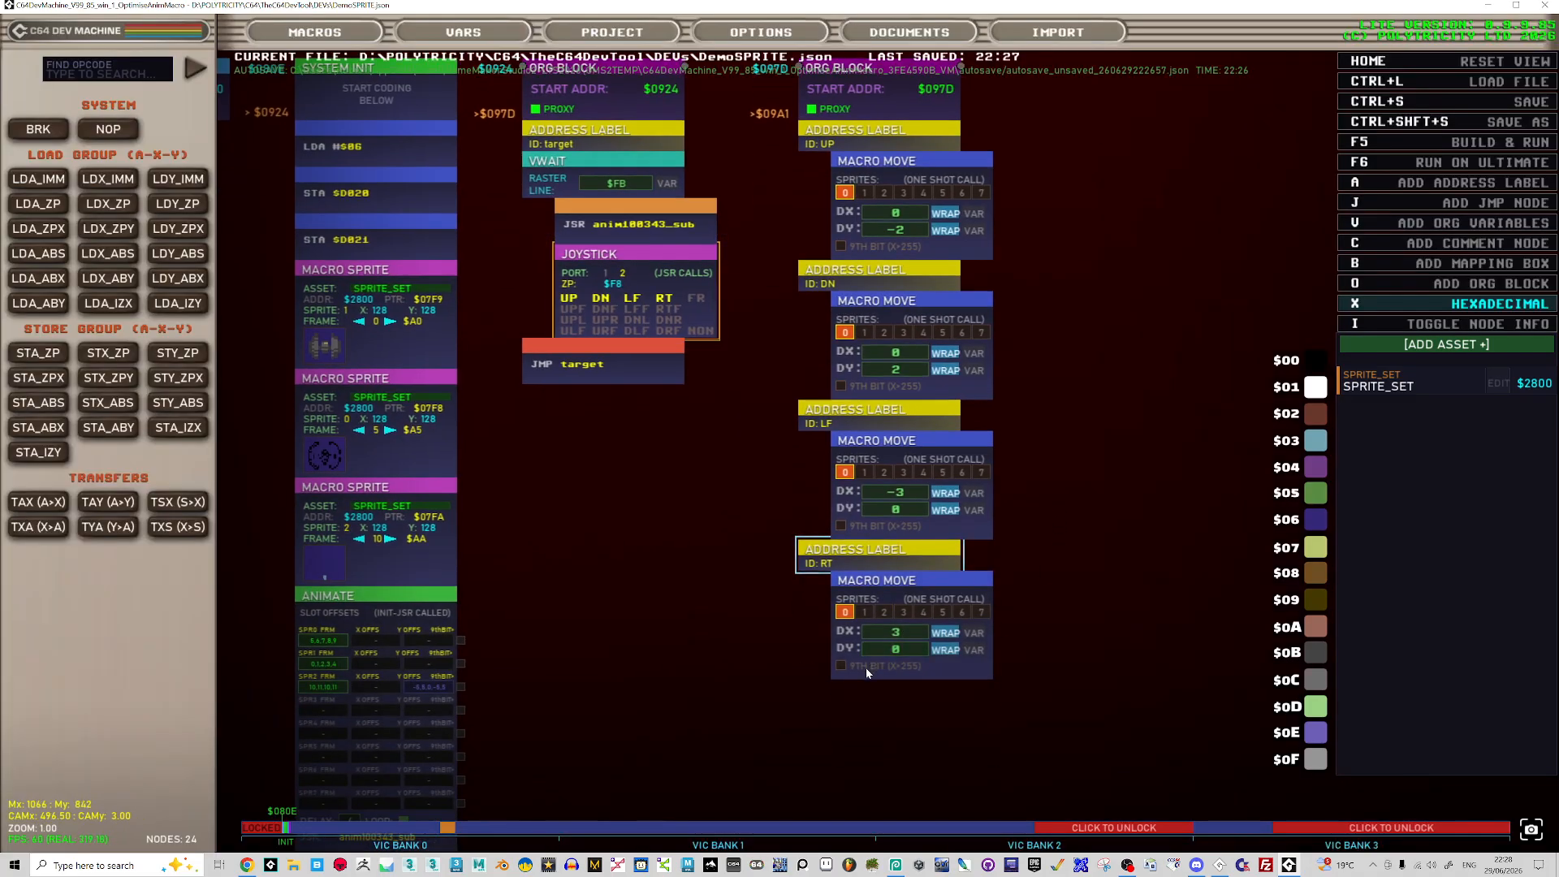
left_click(866, 667)
left_click(868, 527)
scroll(1082, 403, "up", 2)
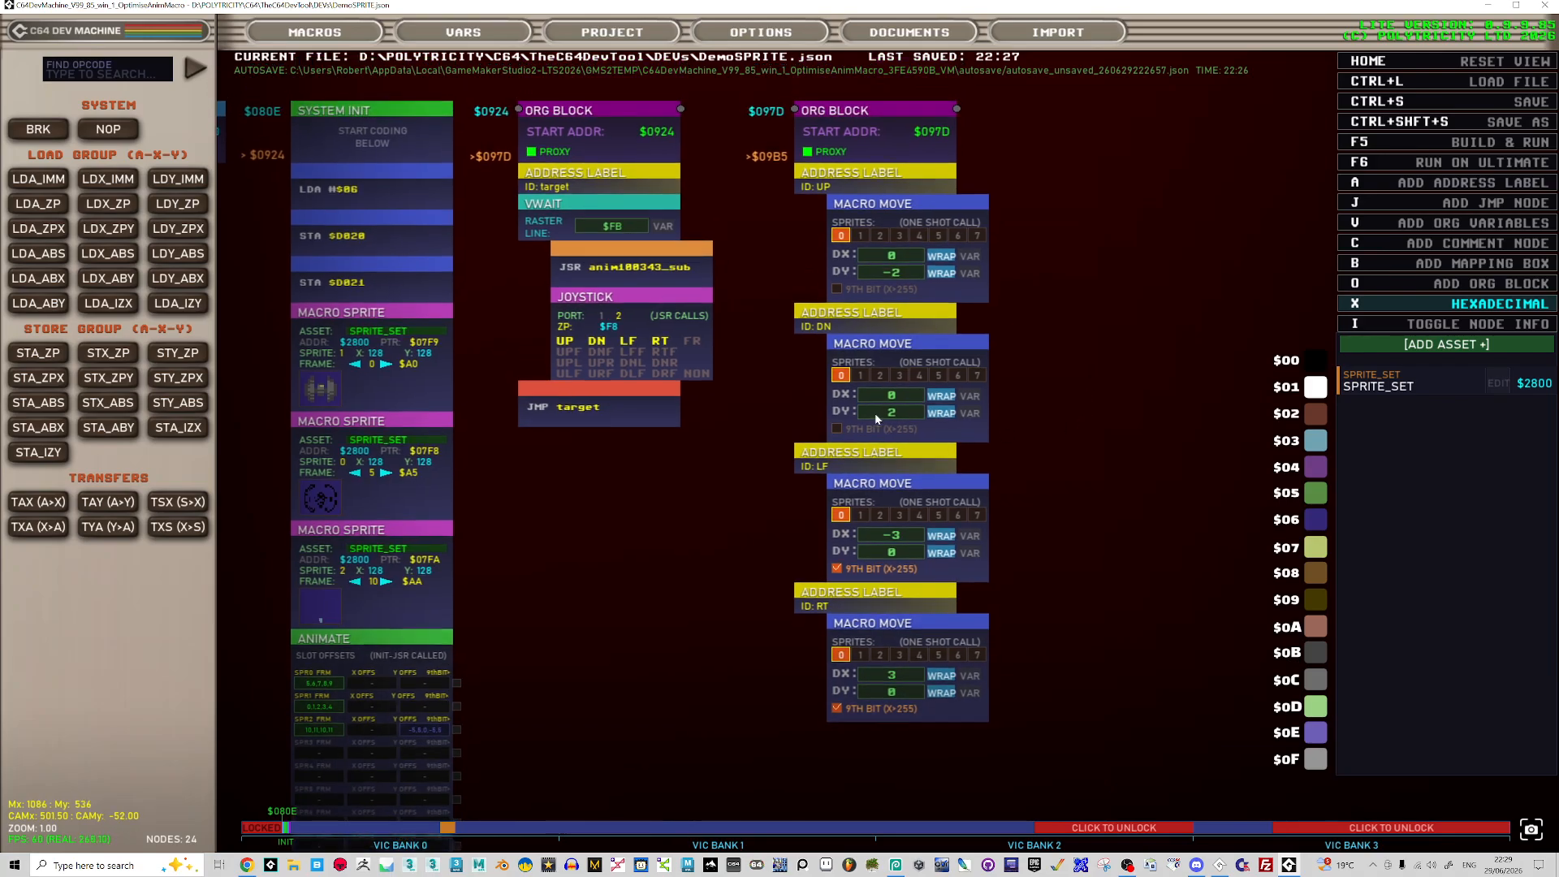
- Add an RTS node after each of the UP, DN, LF and RT Move macros
scroll(880, 348, "down", 3)
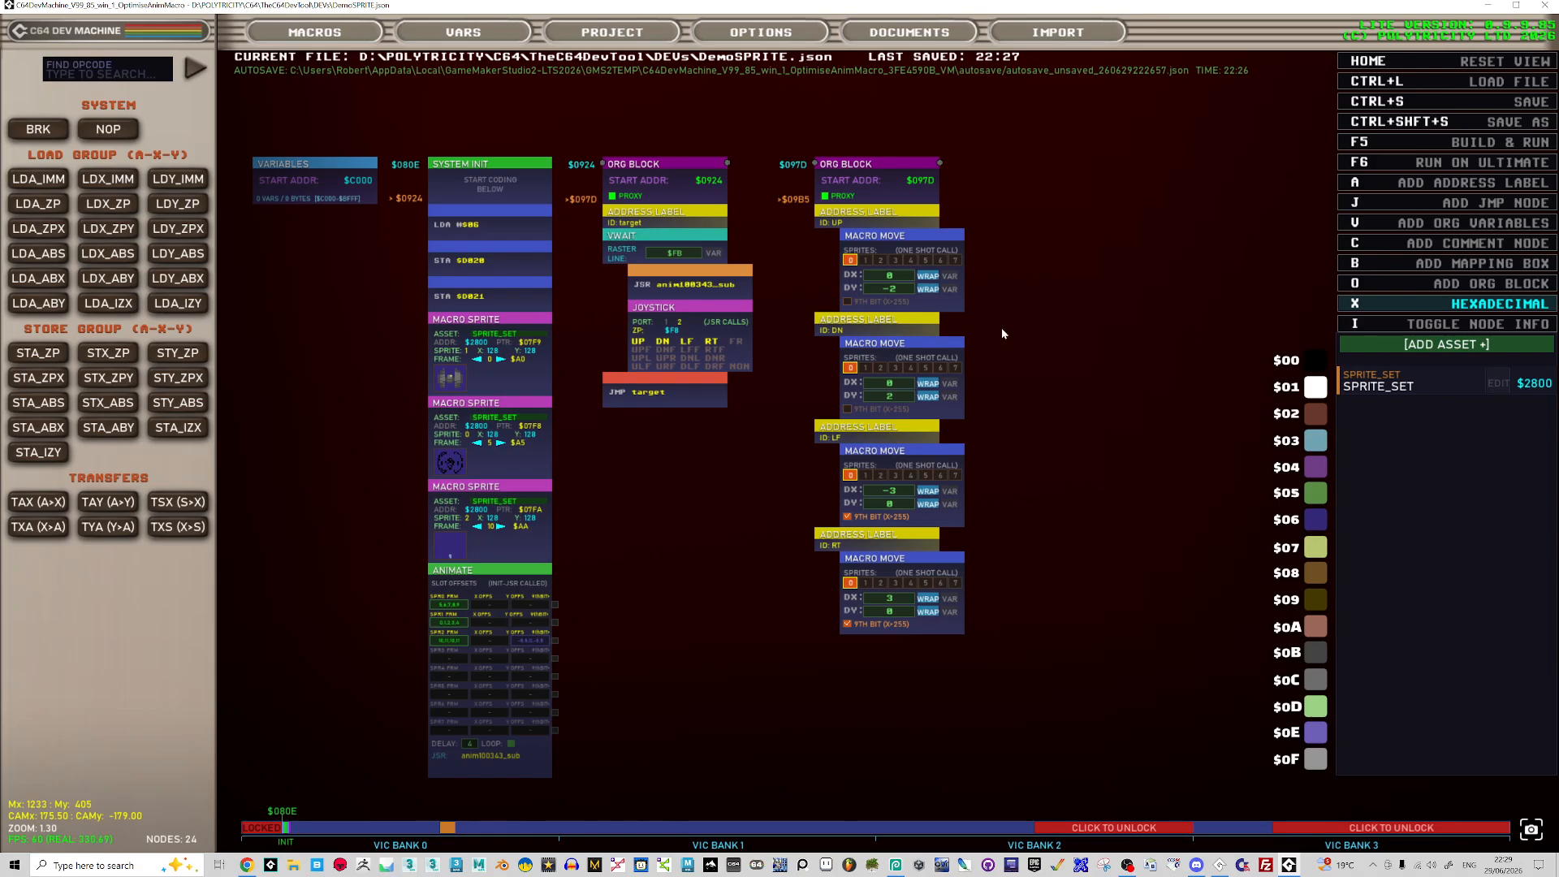
key("r")
left_click_drag(1053, 337, 884, 318)
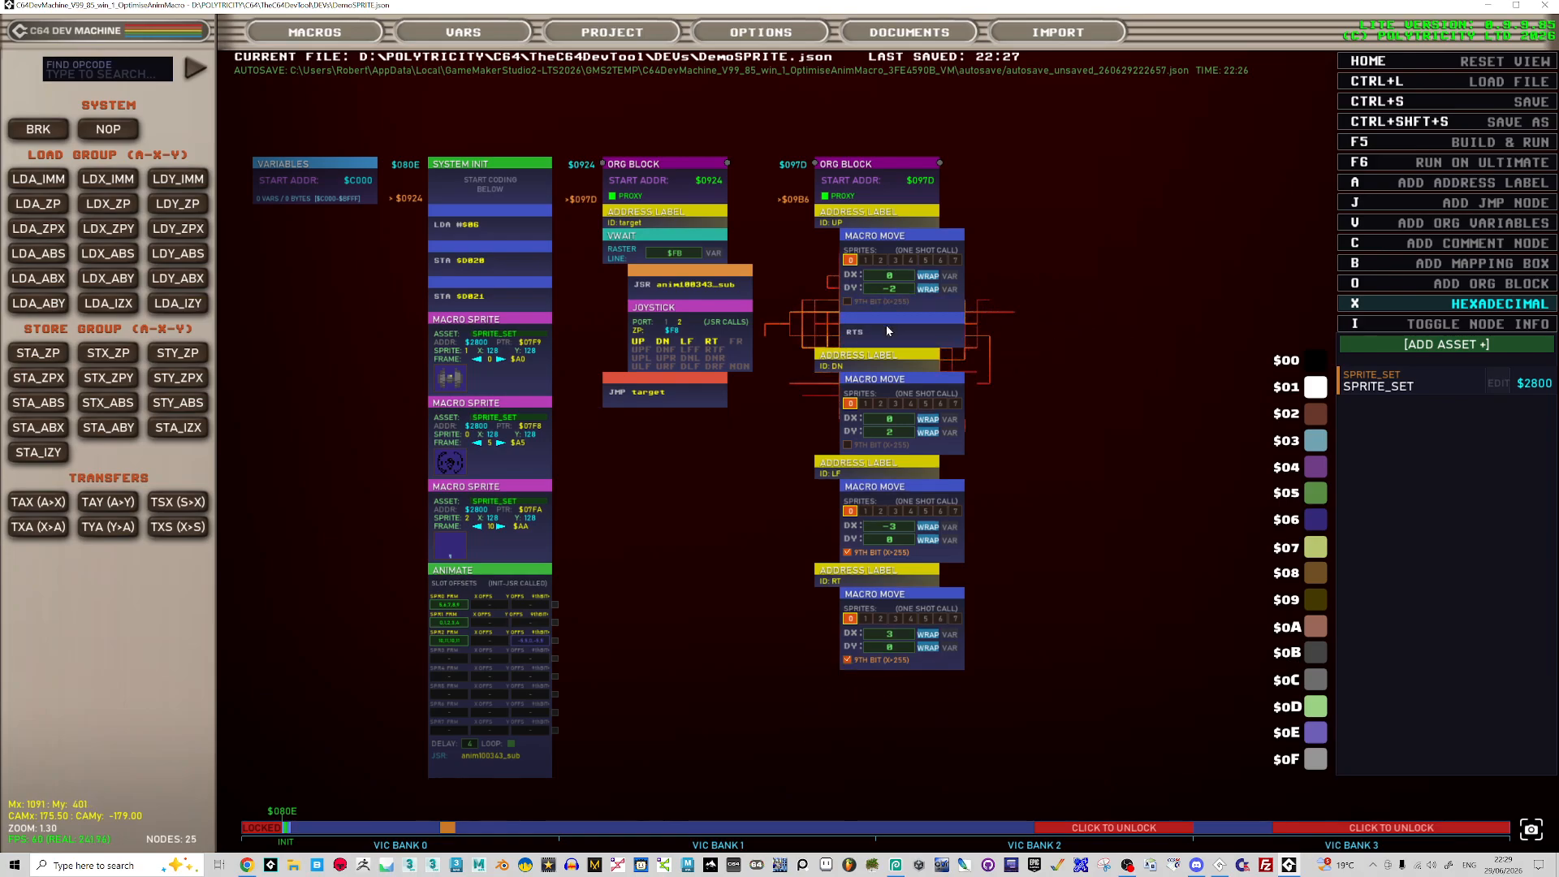
key("r")
left_click_drag(1103, 383, 952, 509)
key("r")
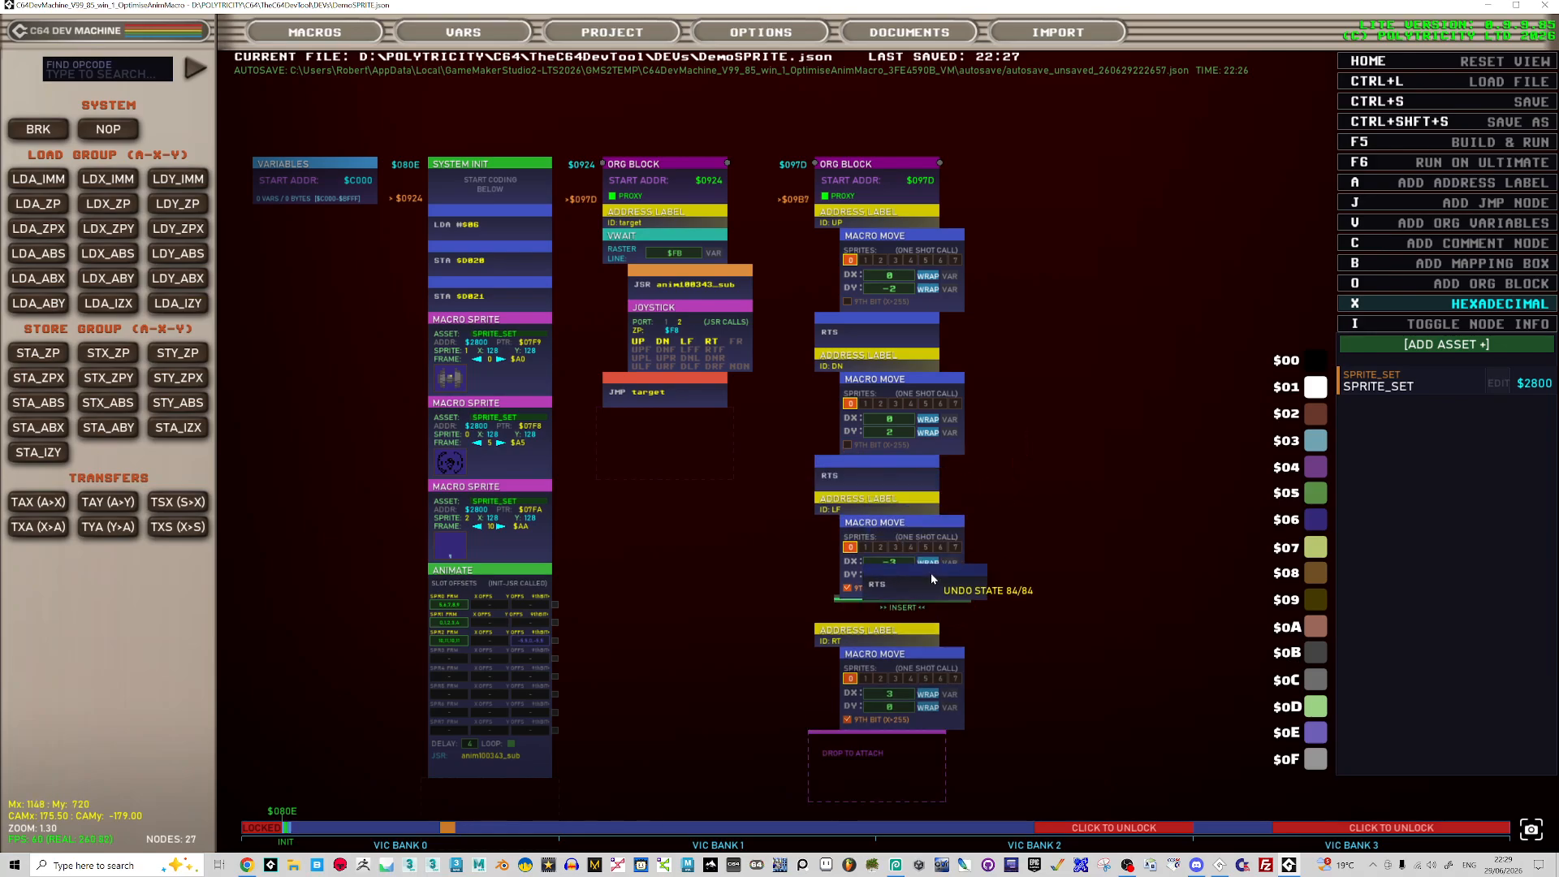
left_click_drag(931, 573, 934, 609)
scroll(950, 621, "down", 2)
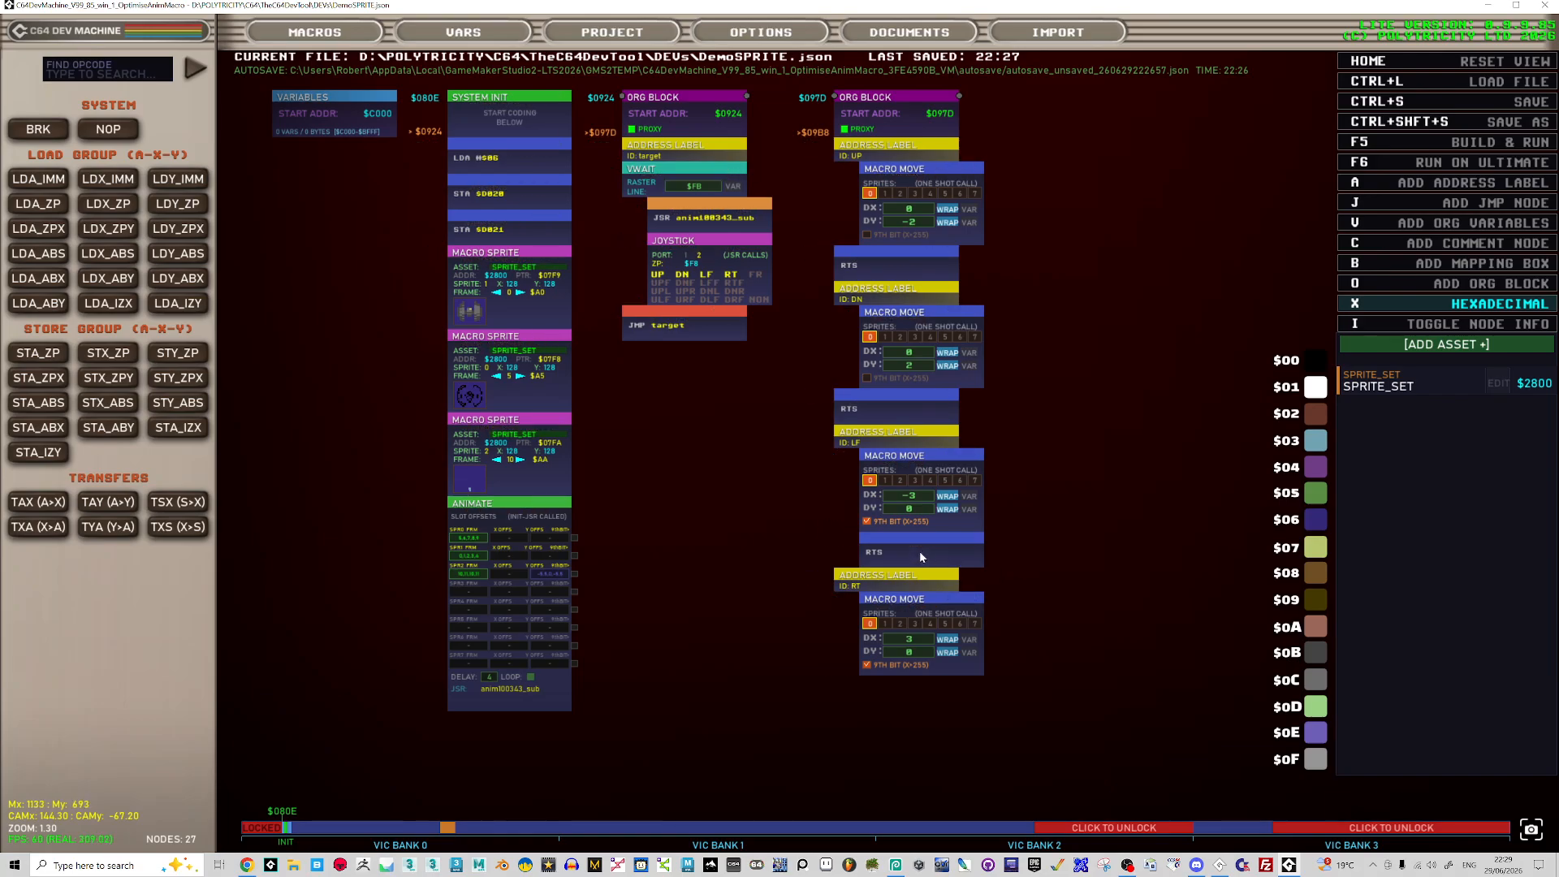
left_click(921, 552)
scroll(962, 559, "down", 4)
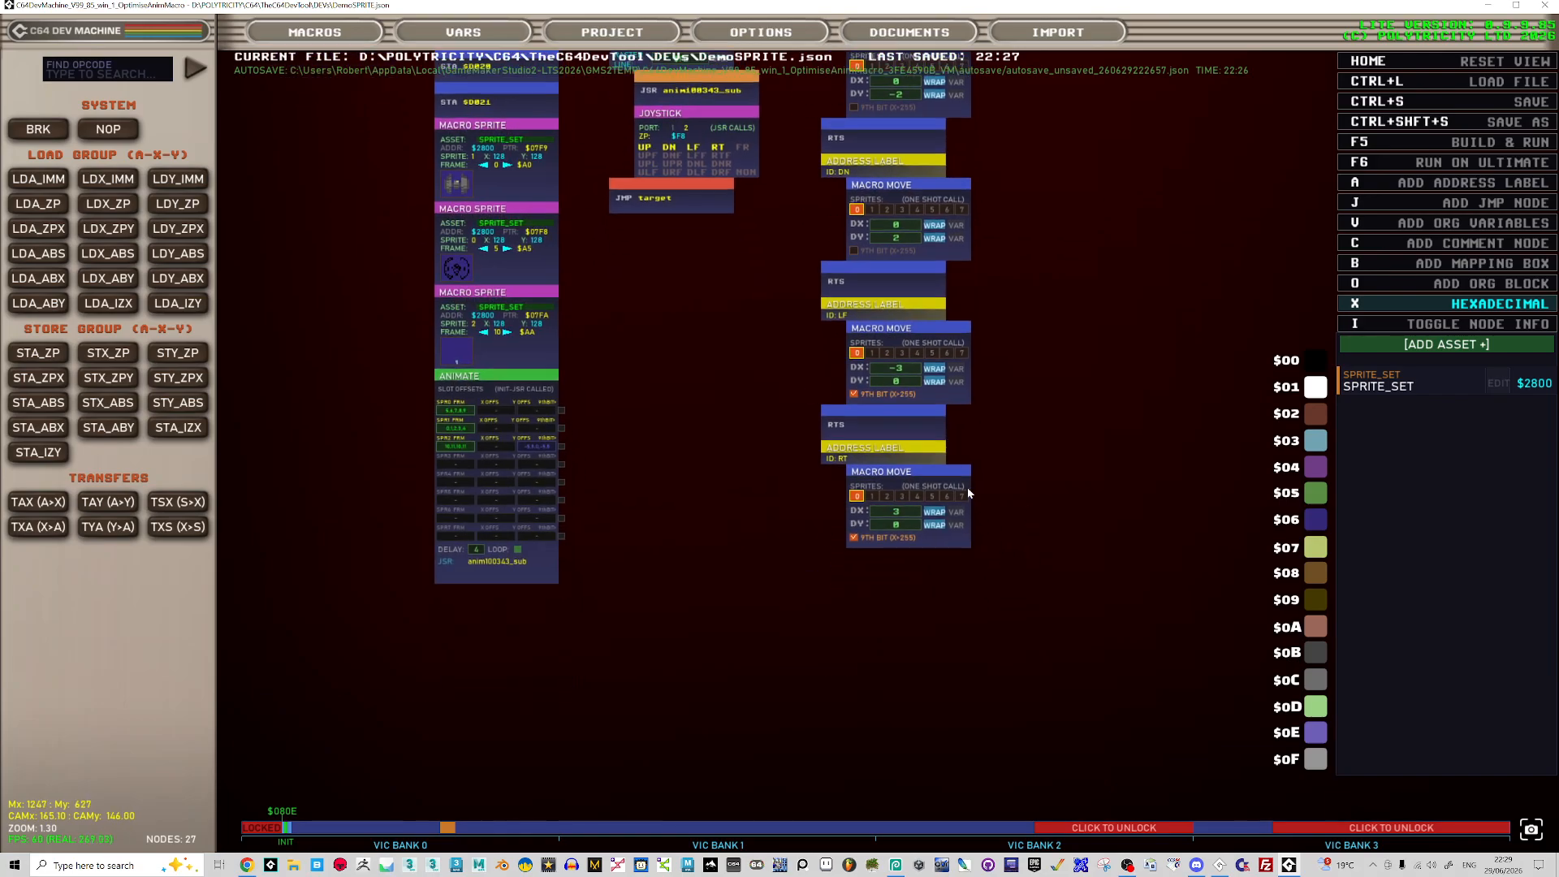
left_click_drag(877, 425, 906, 566)
scroll(1021, 543, "up", 3)
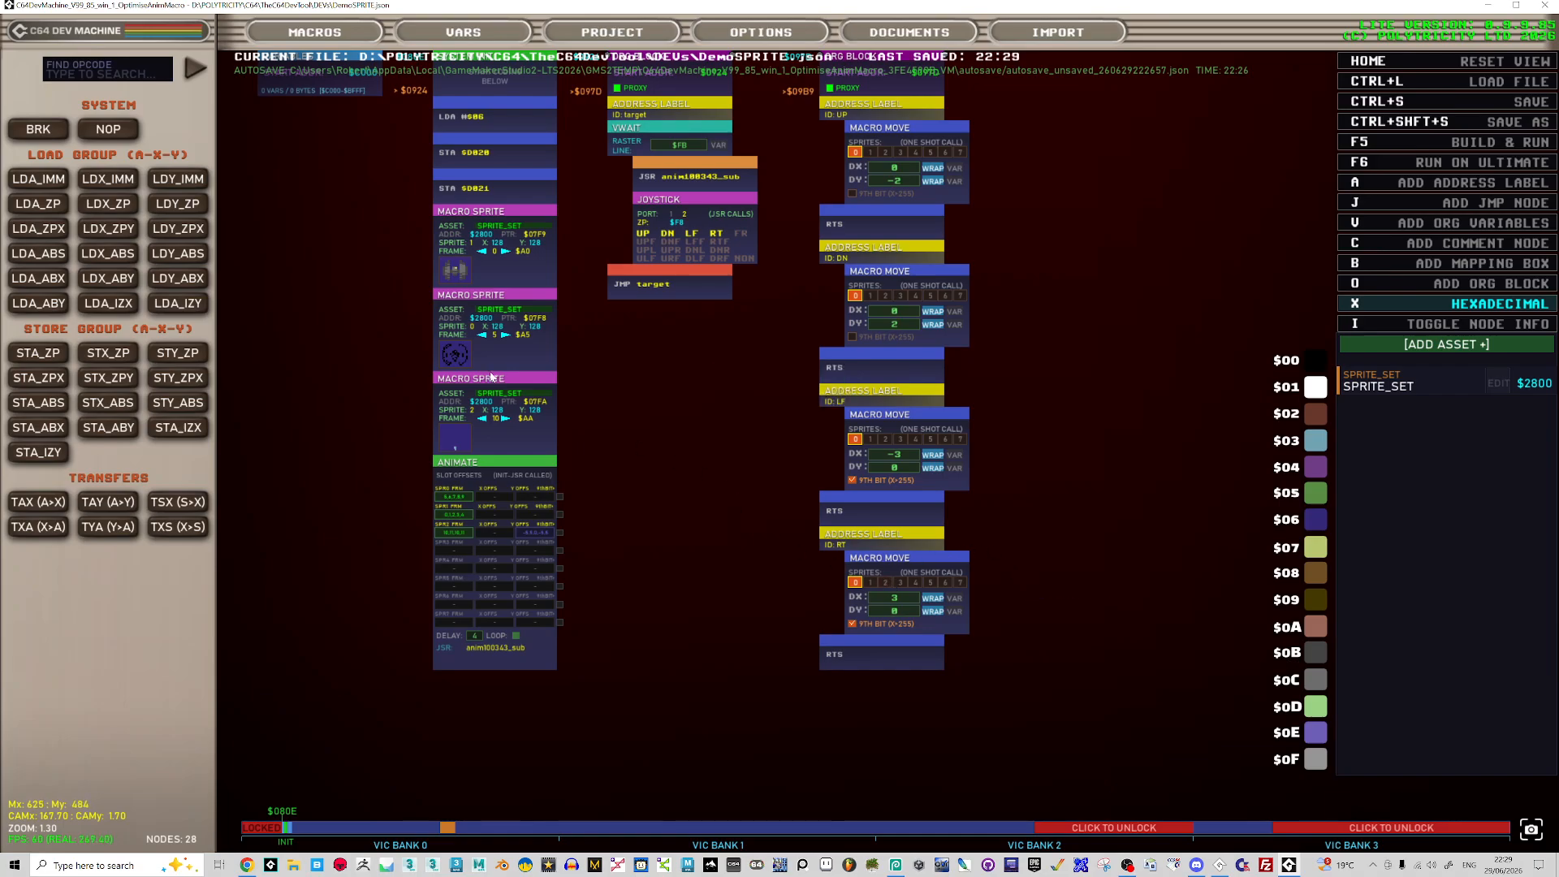
- Include sprites 1 and 2 alongside sprite 0 in all four Move macros
left_click(874, 583)
left_click(886, 584)
scroll(845, 345, "up", 6)
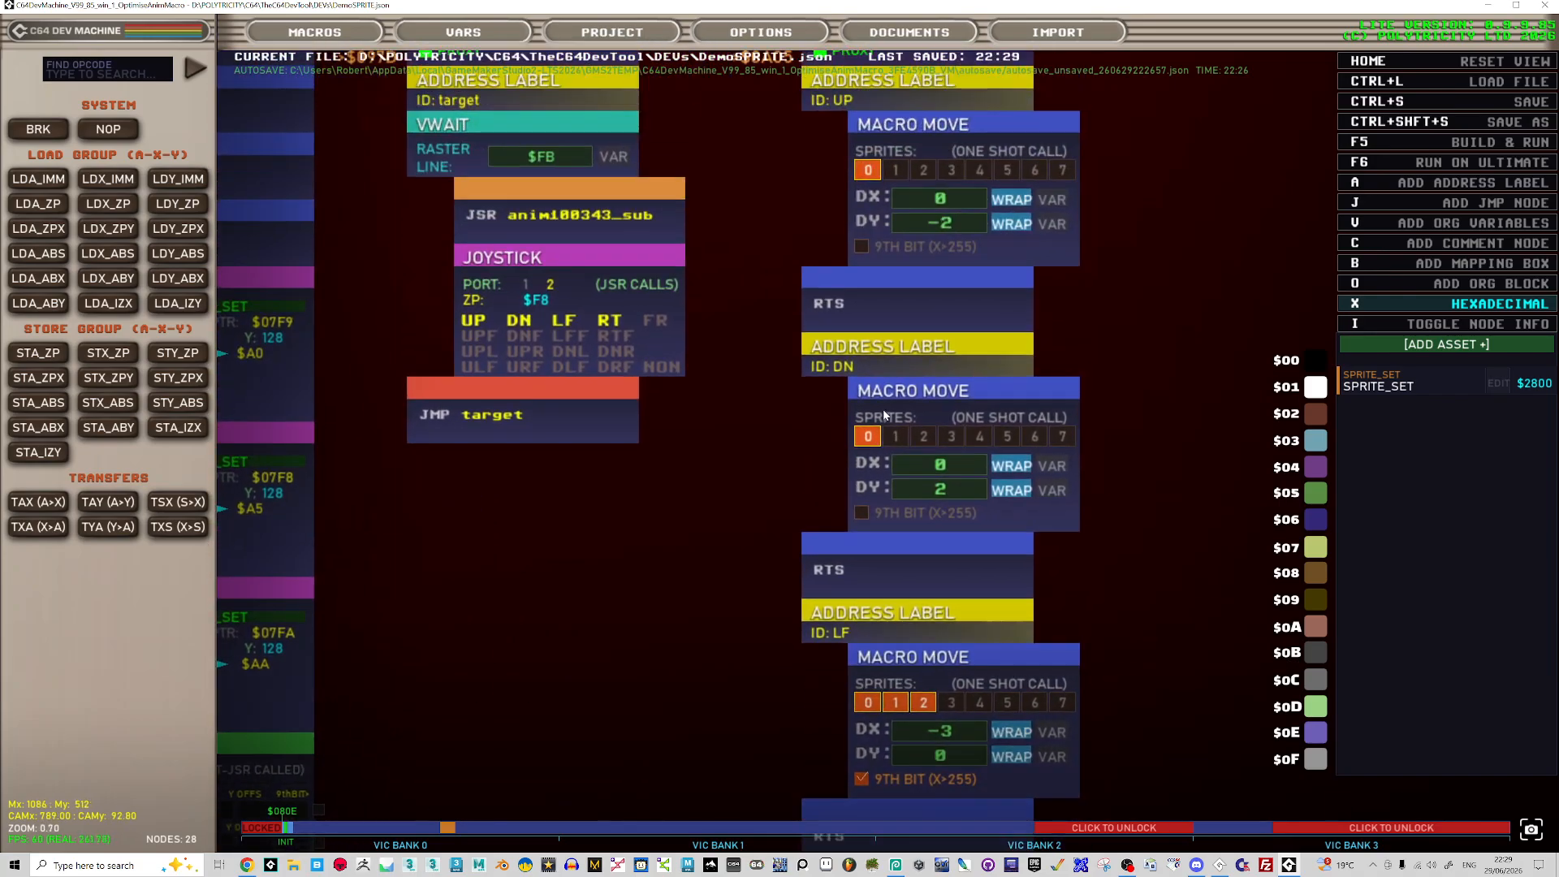
left_click(896, 436)
left_click(924, 436)
scroll(820, 279, "down", 6)
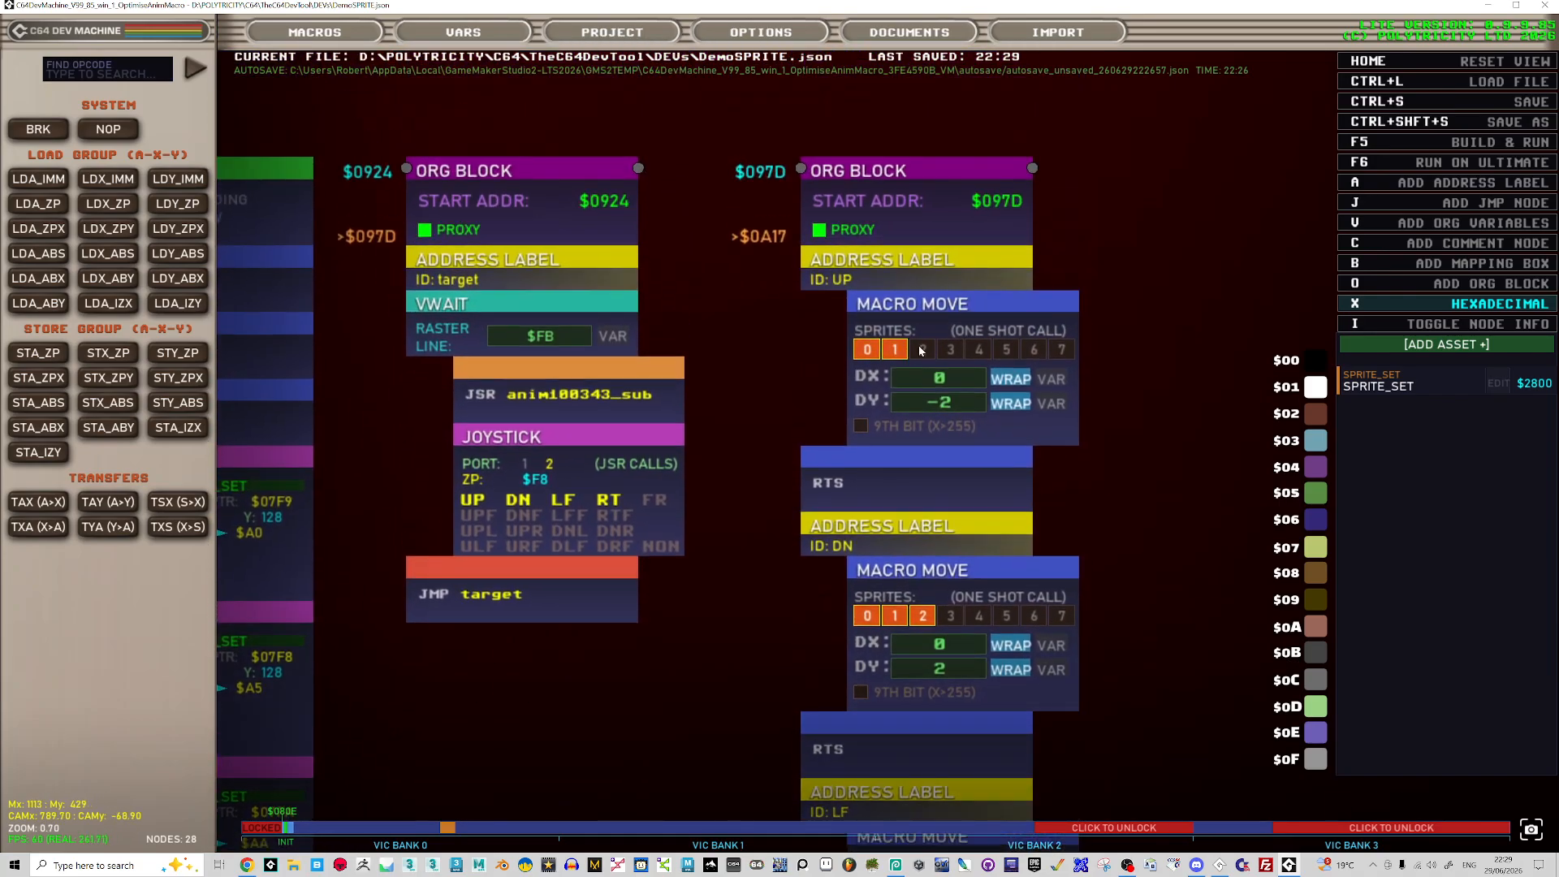
left_click(909, 350)
left_click(924, 351)
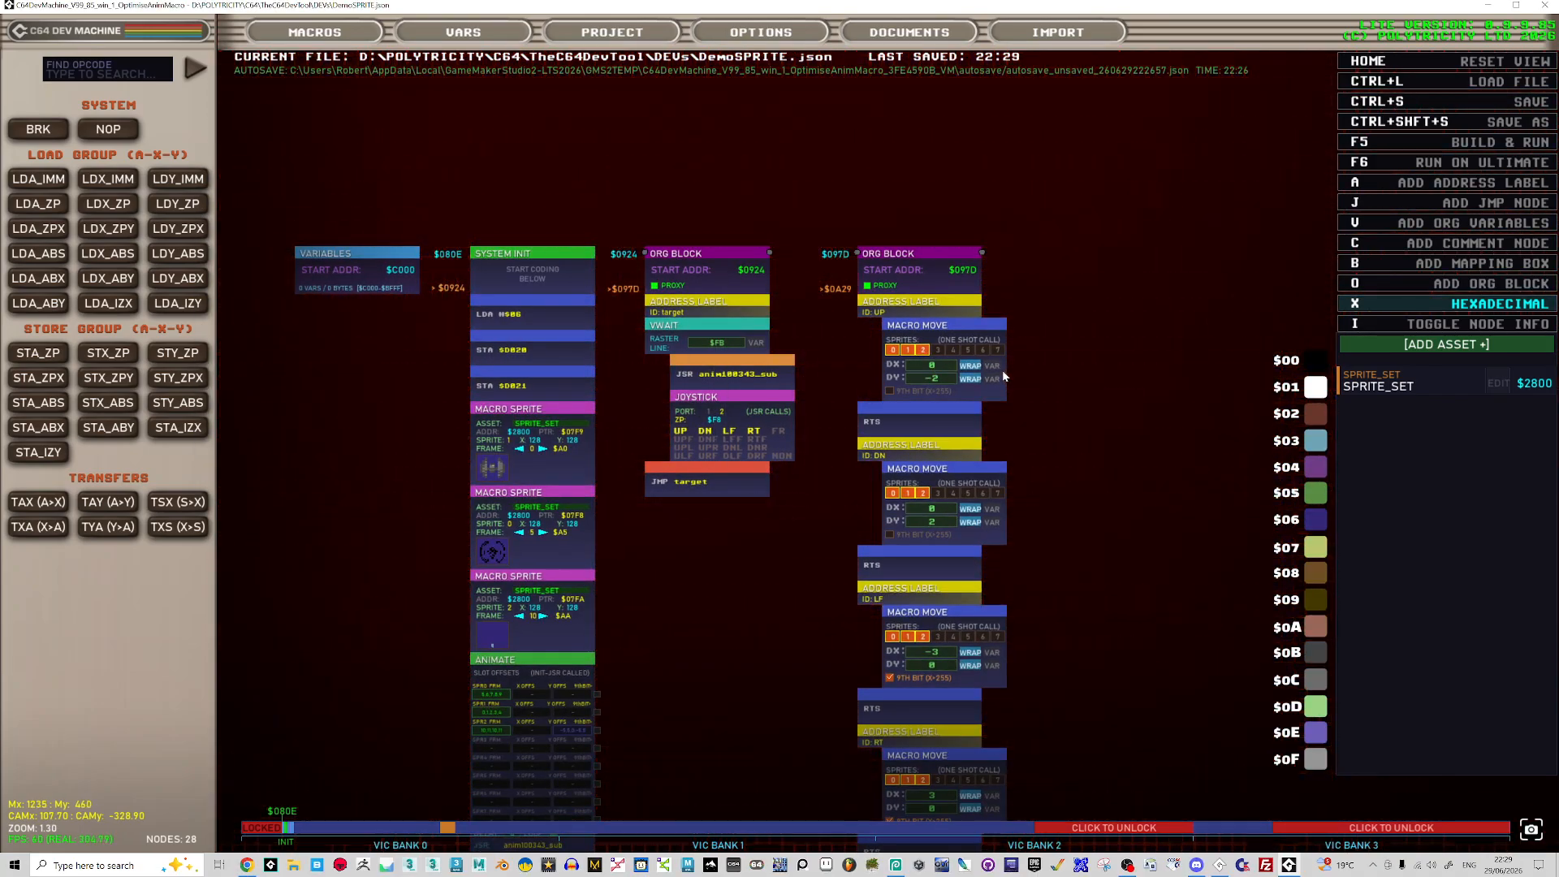
- Build and run the program to test the joystick movement, and exit the emulator
key("F5")
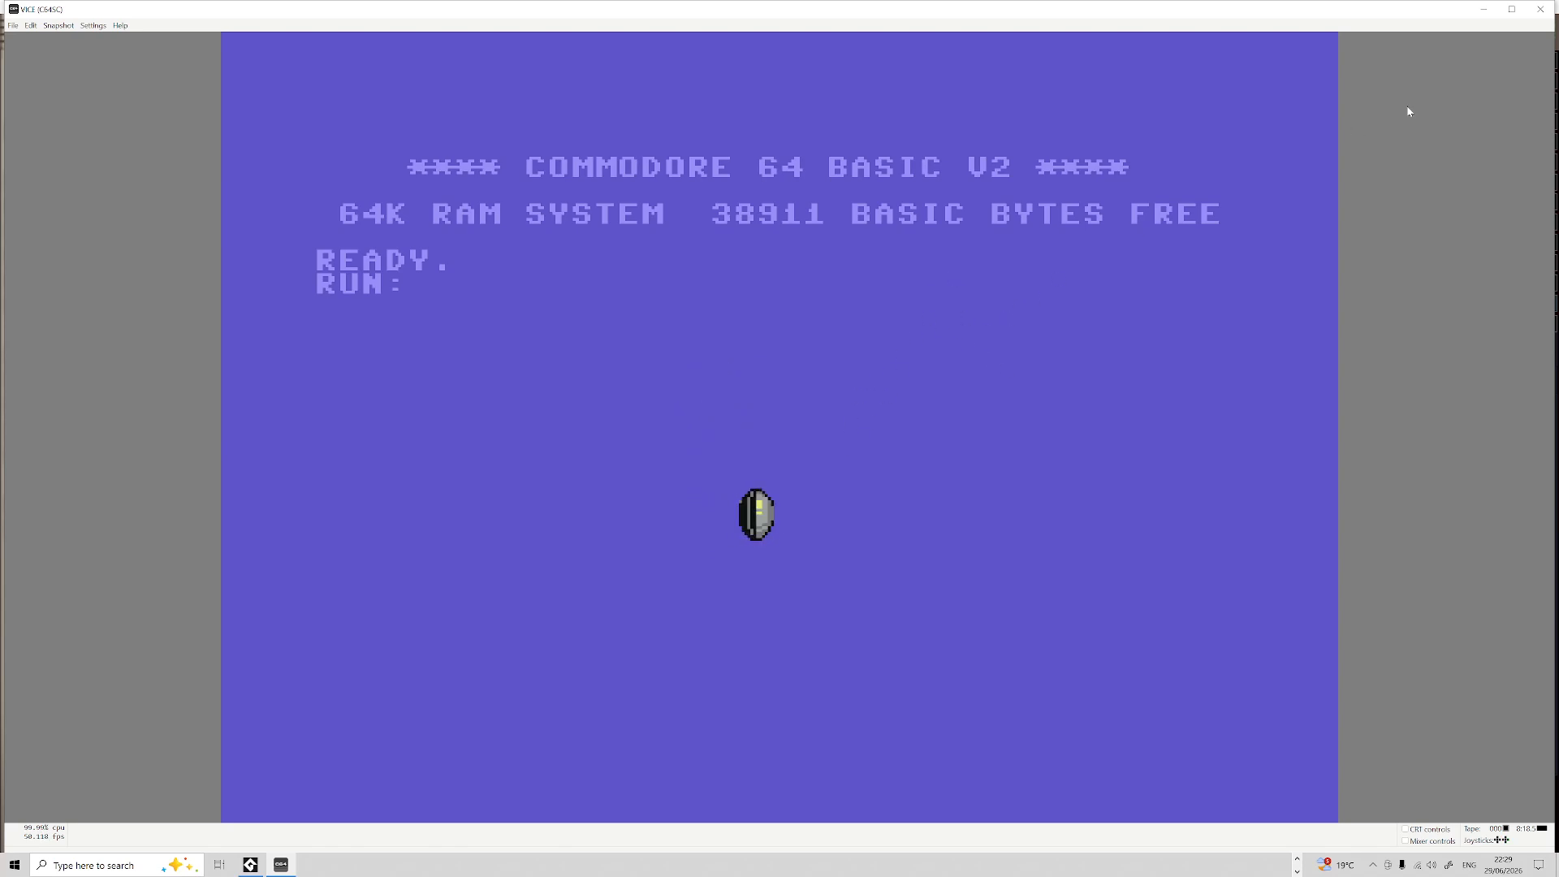
left_click(1537, 10)
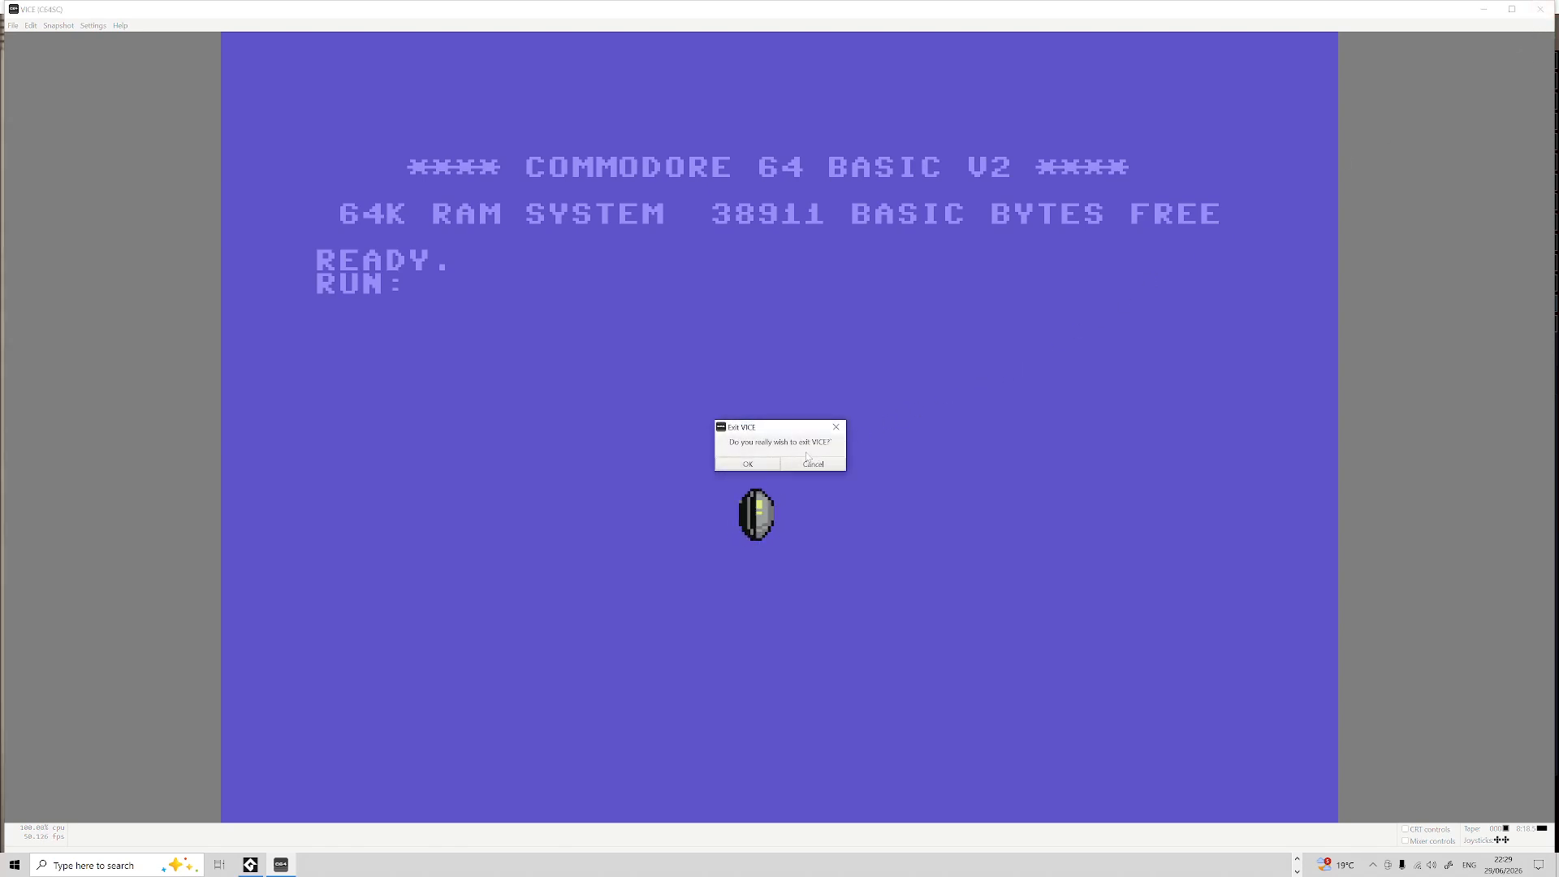
left_click(771, 471)
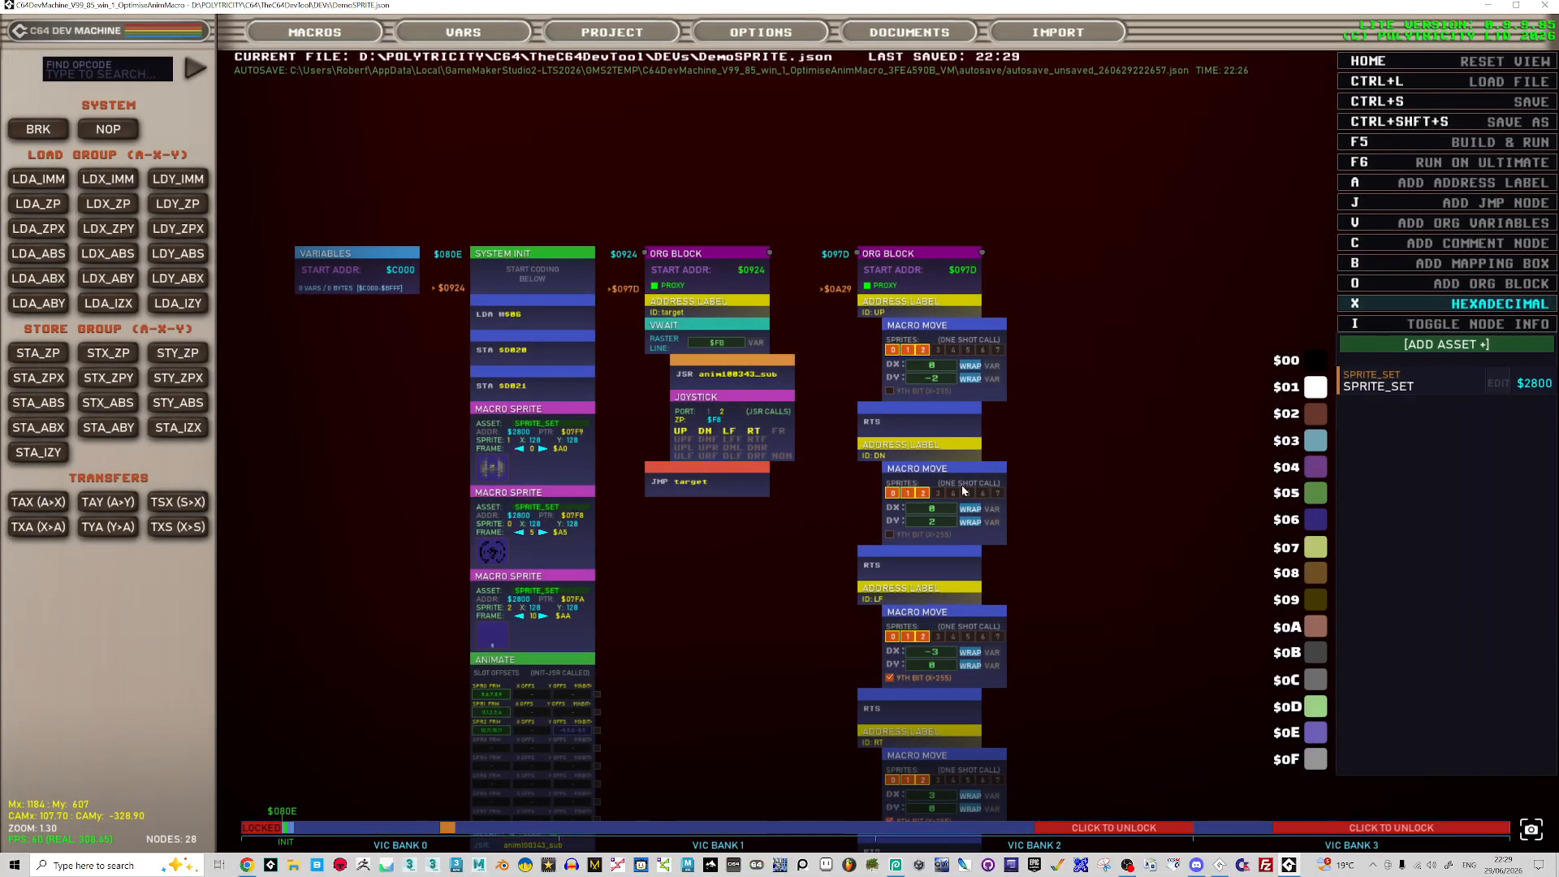
key("Home")
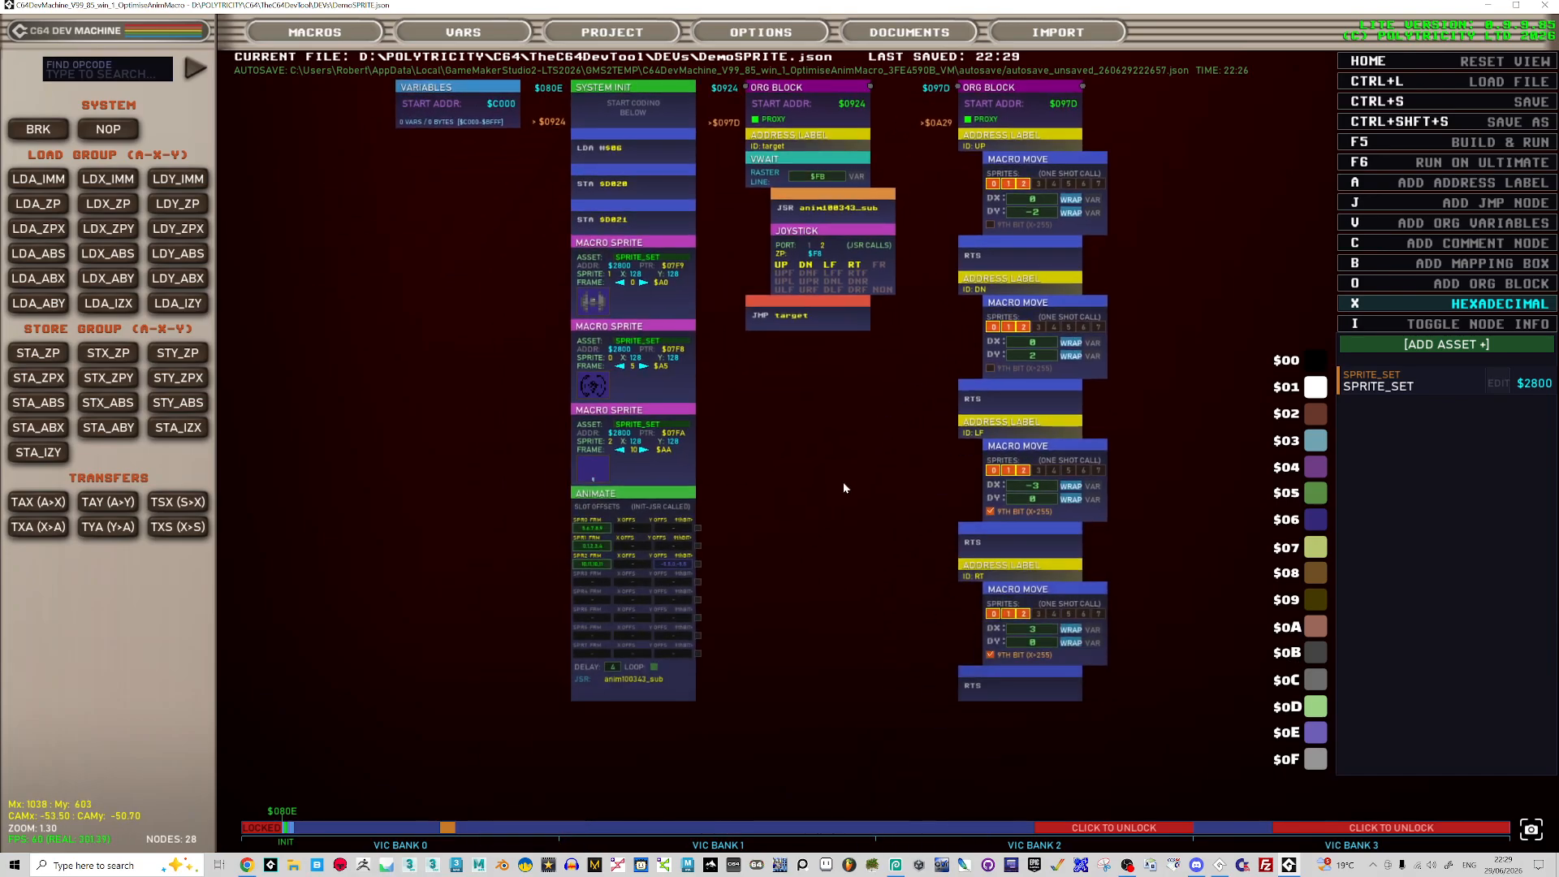
scroll(1054, 508, "up", 3)
scroll(1015, 497, "down", 3)
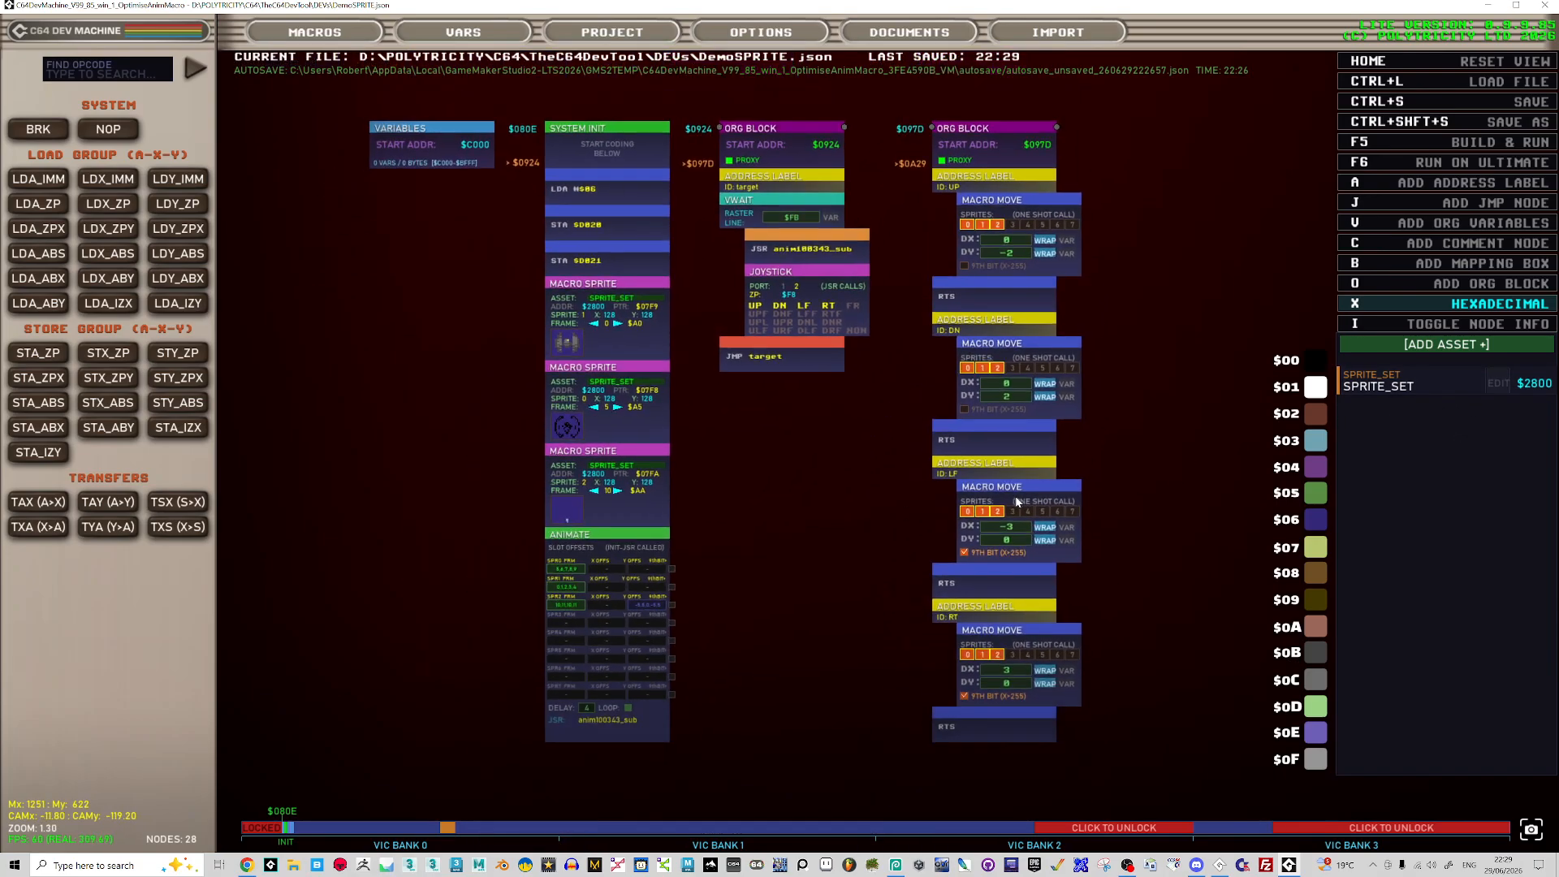